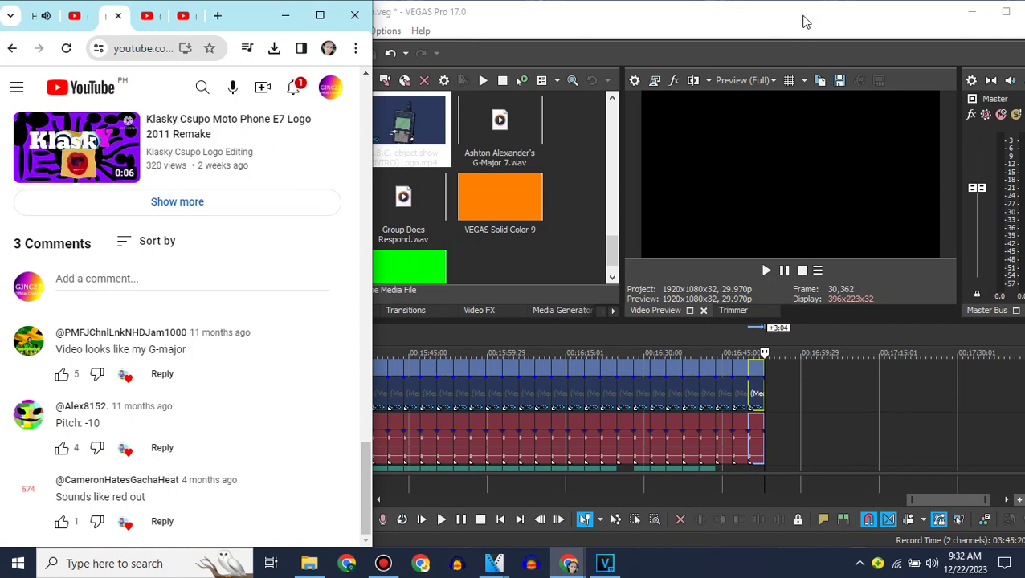
# Step: In VEGAS Pro, apply the Gradient Map effect's Reset to None preset to the last video clip on the timeline
pyautogui.click(805, 22)
pyautogui.scroll(5, 637, 375)
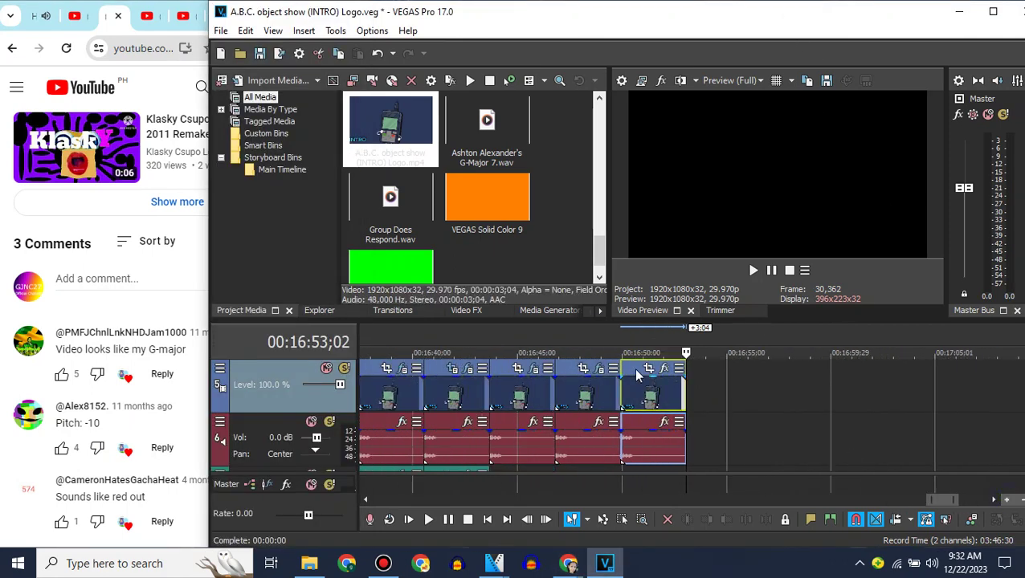
pyautogui.click(623, 367)
pyautogui.click(466, 309)
pyautogui.click(329, 166)
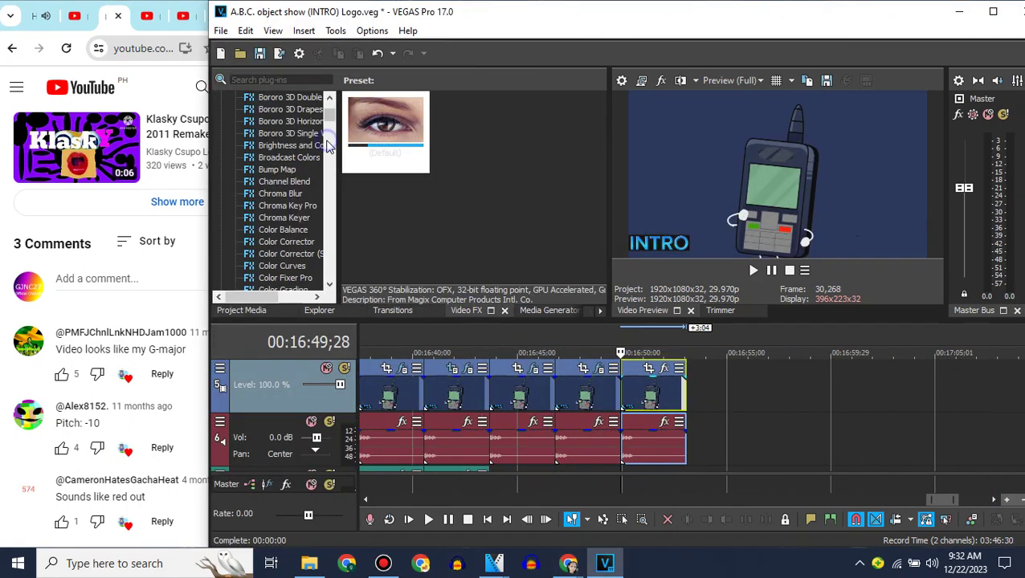
pyautogui.click(329, 167)
pyautogui.click(328, 161)
pyautogui.click(328, 161)
pyautogui.click(328, 161)
pyautogui.click(328, 160)
pyautogui.click(330, 110)
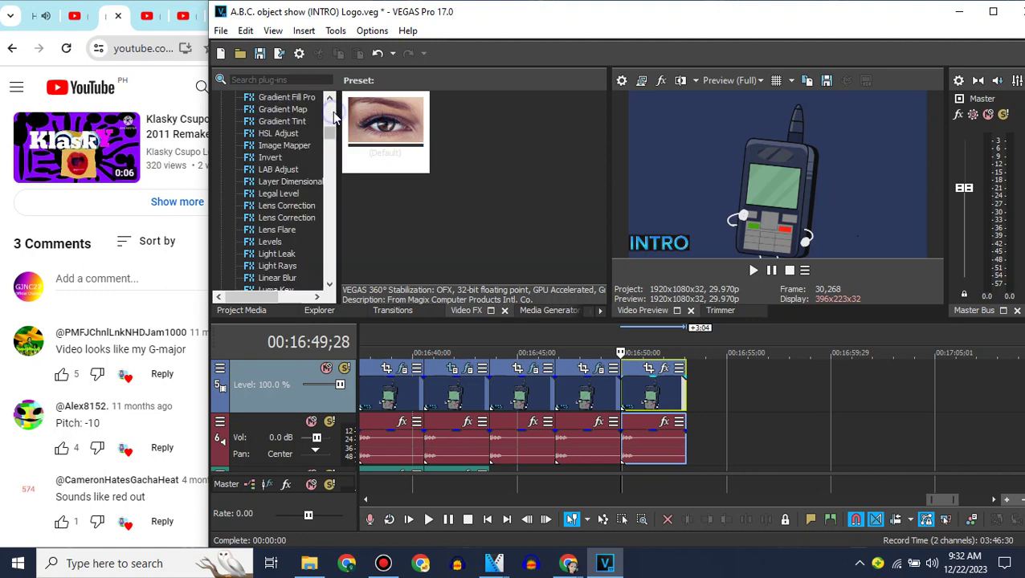
pyautogui.click(329, 110)
pyautogui.click(302, 287)
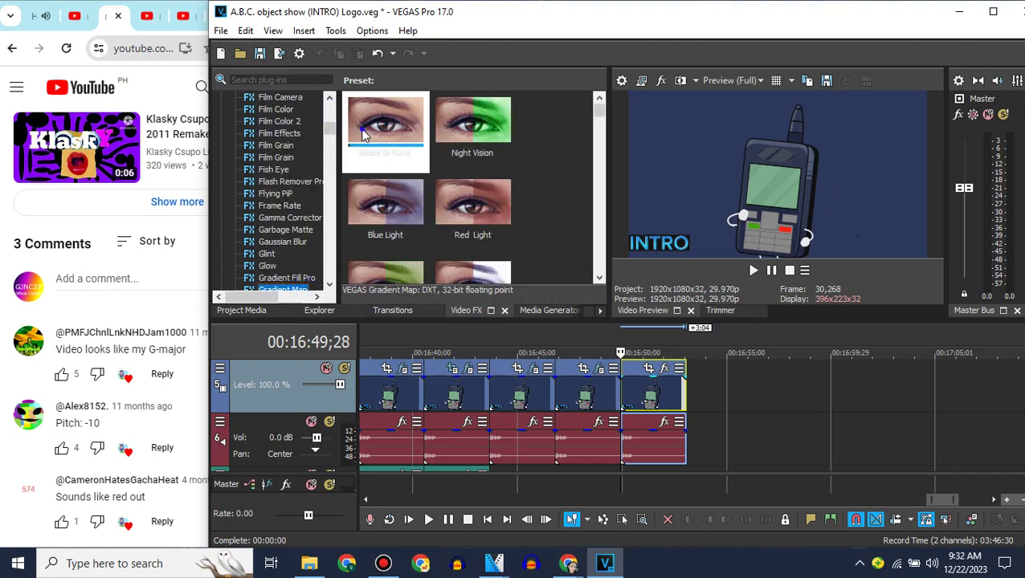
pyautogui.moveTo(361, 128); pyautogui.dragTo(669, 404)
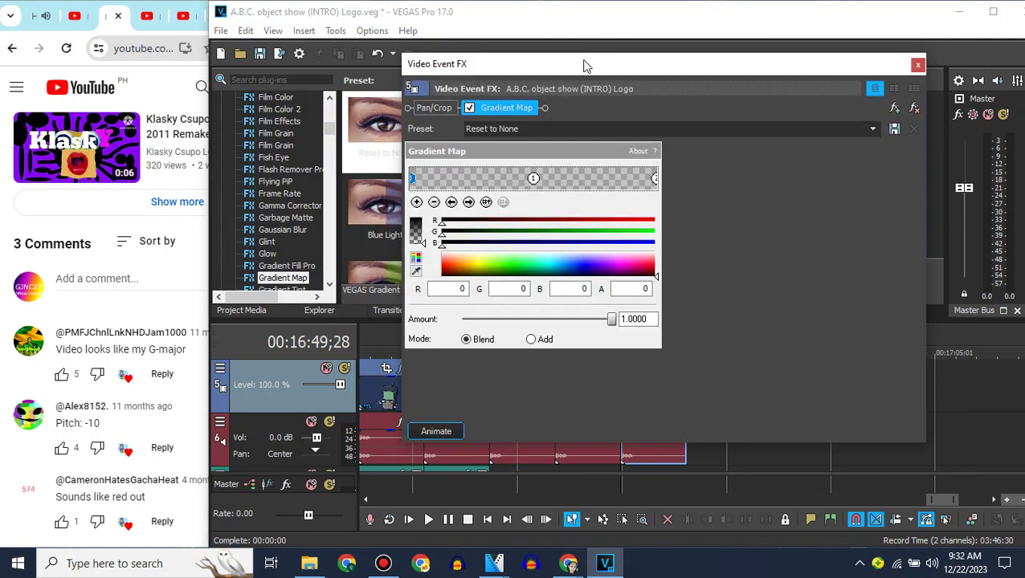
# Step: Colour the Gradient Map yellow at both end points and opaque black at the middle point, and close the effect settings
pyautogui.click(276, 270)
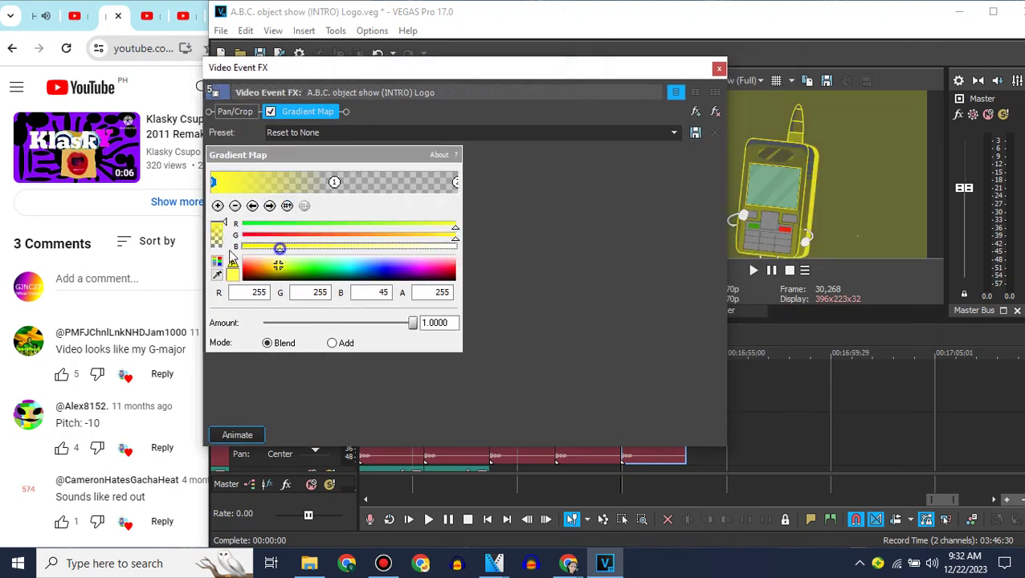
pyautogui.click(334, 182)
pyautogui.click(217, 228)
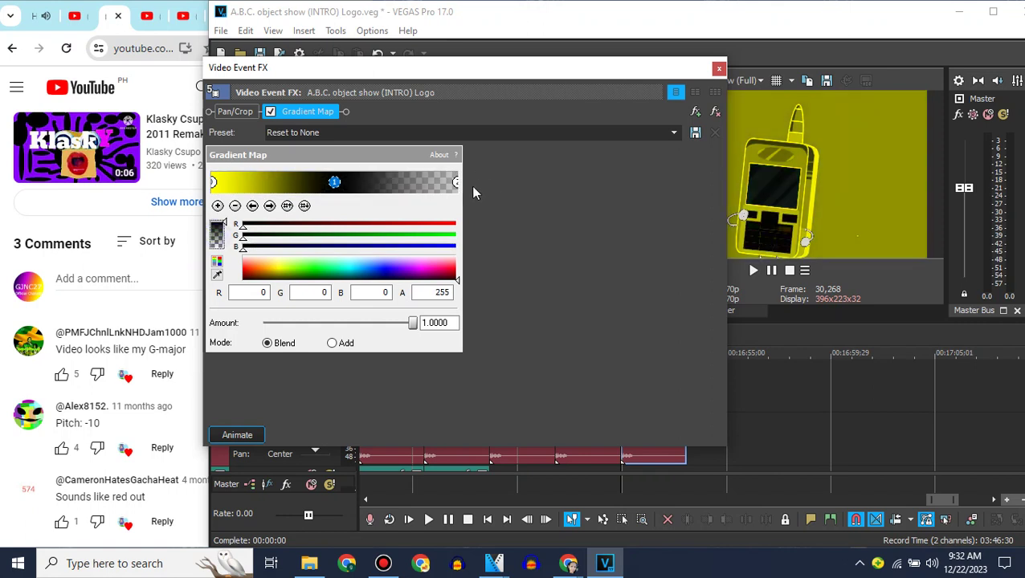
pyautogui.click(456, 182)
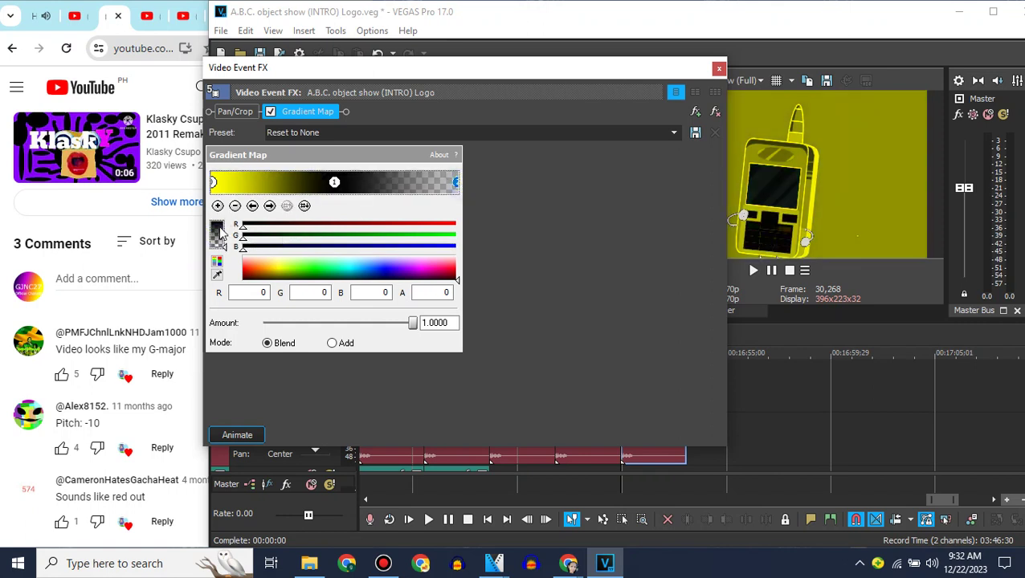
pyautogui.click(277, 273)
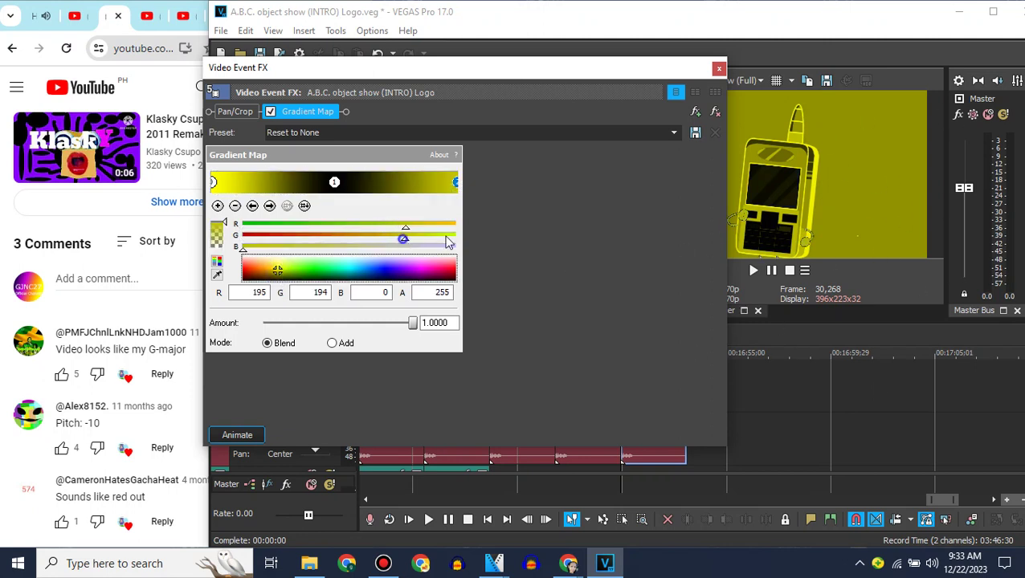
pyautogui.moveTo(403, 239); pyautogui.dragTo(664, 226)
pyautogui.click(718, 68)
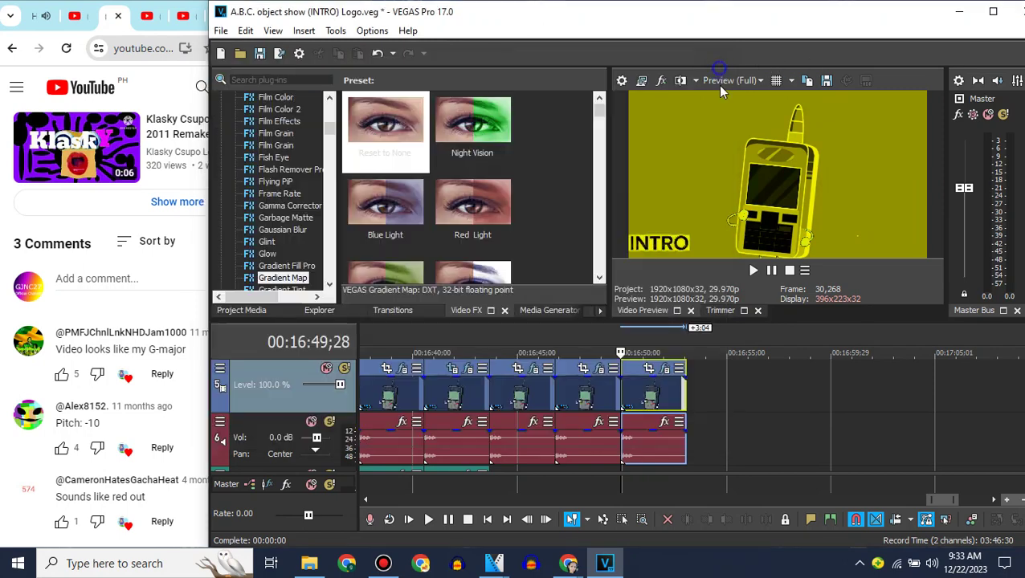
# Step: Set the last audio event's pitch shift method to élastique and its pitch change to -10
pyautogui.rightClick(633, 428)
pyautogui.moveTo(651, 564)
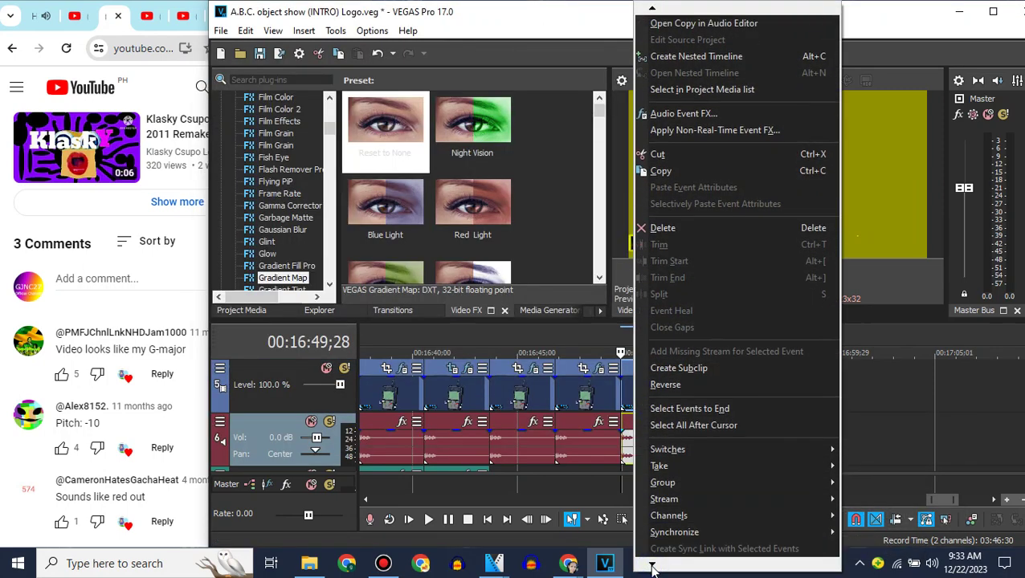
pyautogui.click(673, 540)
pyautogui.click(625, 243)
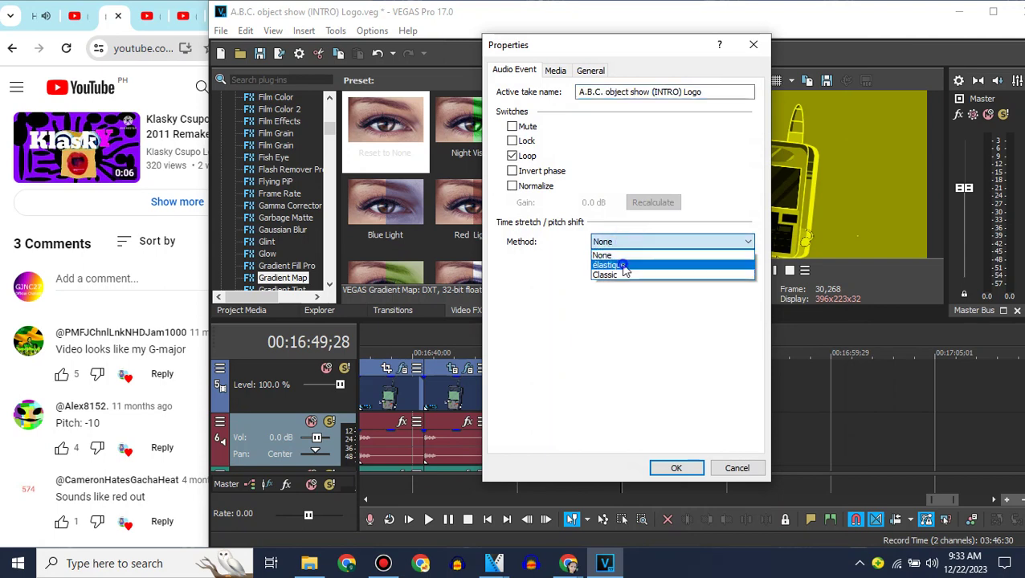
pyautogui.click(624, 264)
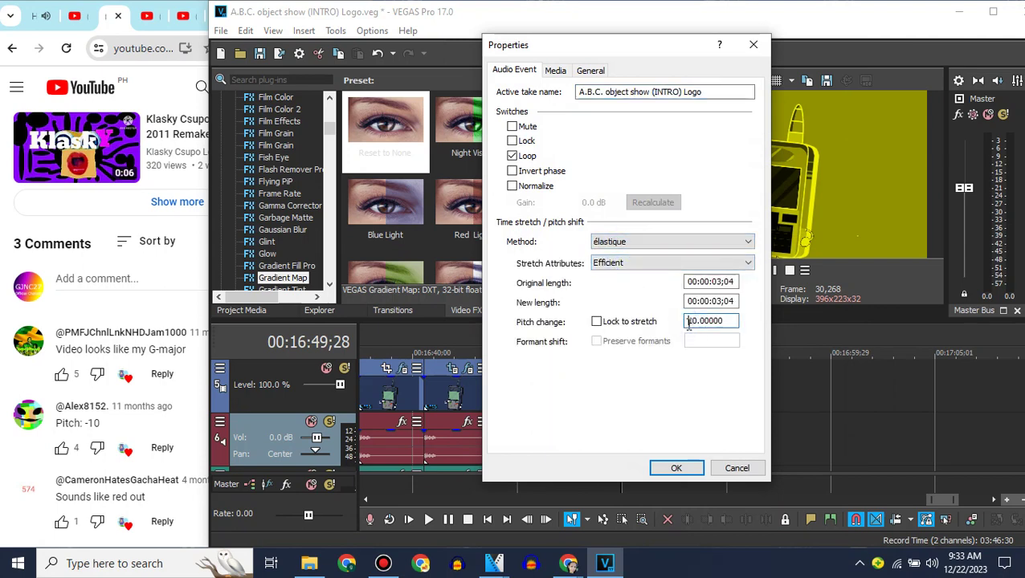
pyautogui.click(676, 469)
# Step: Bring up the My G-Major 37 effect recipe in the browser and add another A.B.C. object show (INTRO) Logo.mp4 clip at the timeline's end
pyautogui.click(74, 18)
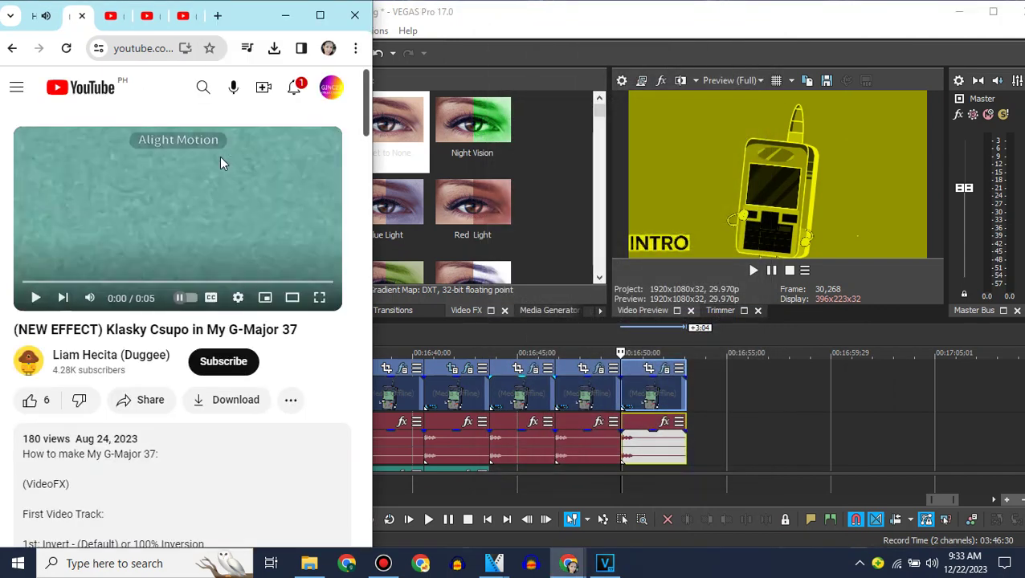
pyautogui.moveTo(363, 115); pyautogui.dragTo(363, 170)
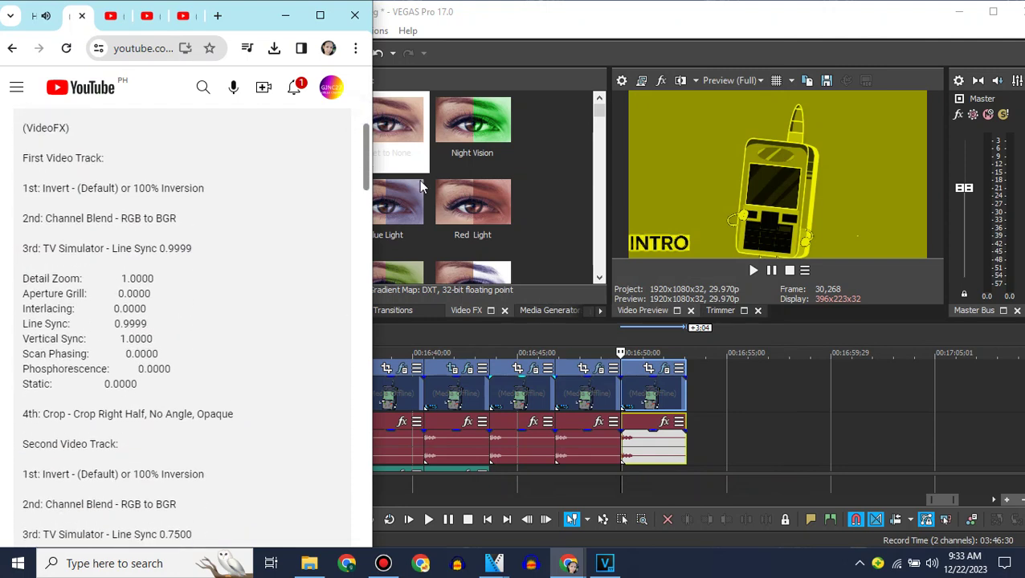
pyautogui.click(685, 363)
pyautogui.click(241, 310)
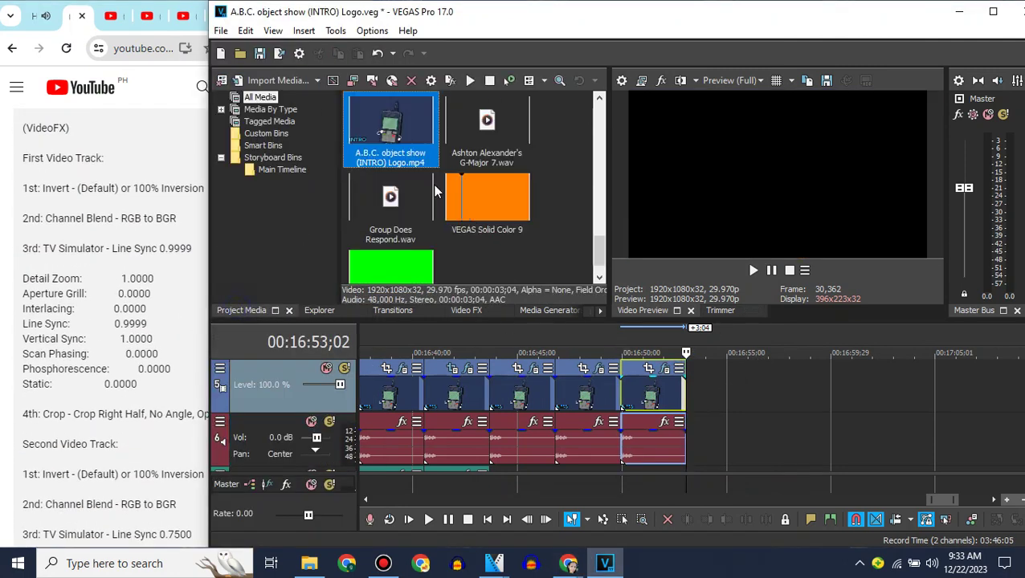
pyautogui.moveTo(701, 369); pyautogui.dragTo(703, 371)
# Step: Apply the Invert effect with the (Default) preset to the newly added video clip
pyautogui.click(466, 310)
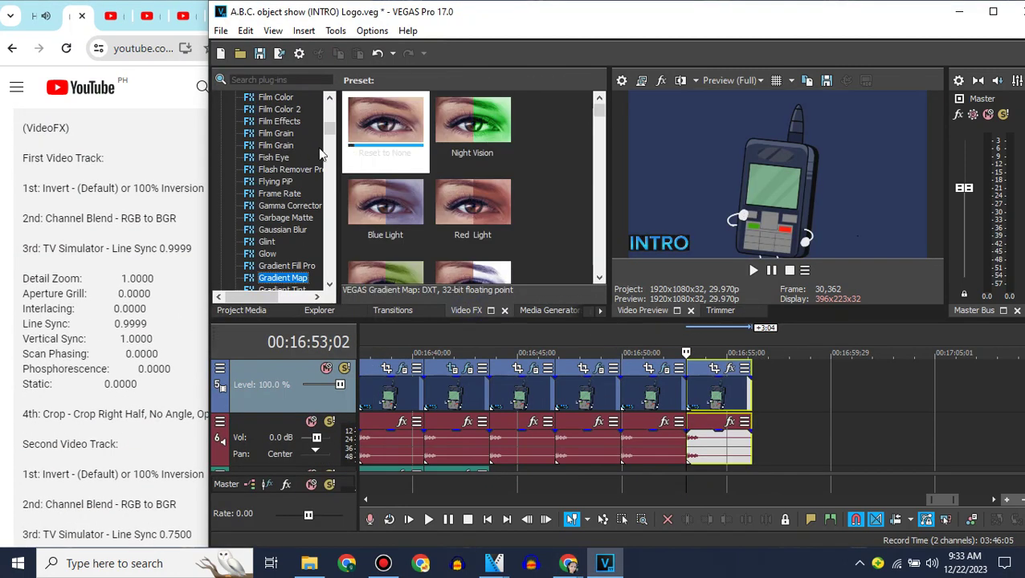
pyautogui.scroll(-5, 326, 176)
pyautogui.click(269, 145)
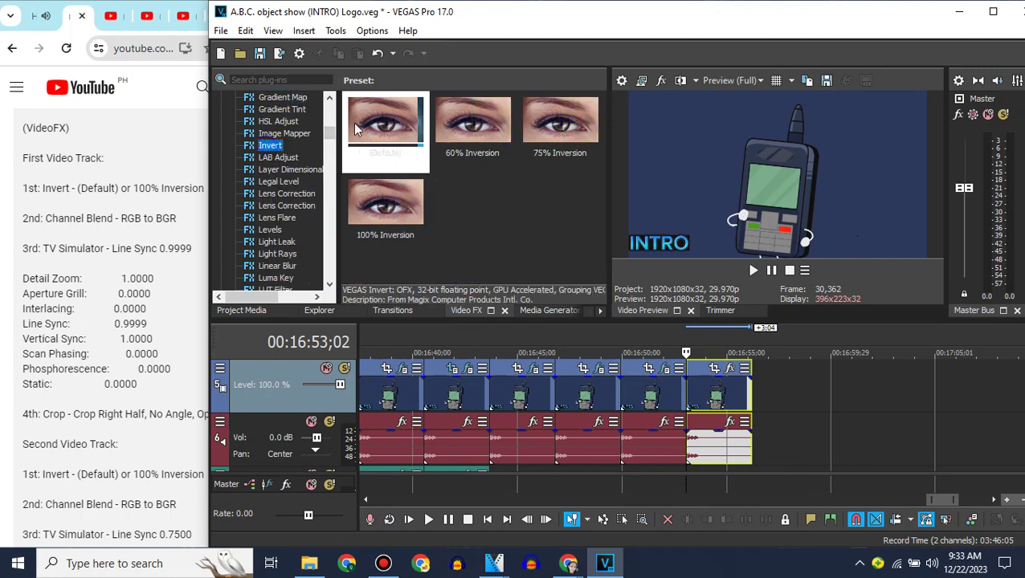
pyautogui.moveTo(381, 128); pyautogui.dragTo(723, 389)
pyautogui.click(719, 70)
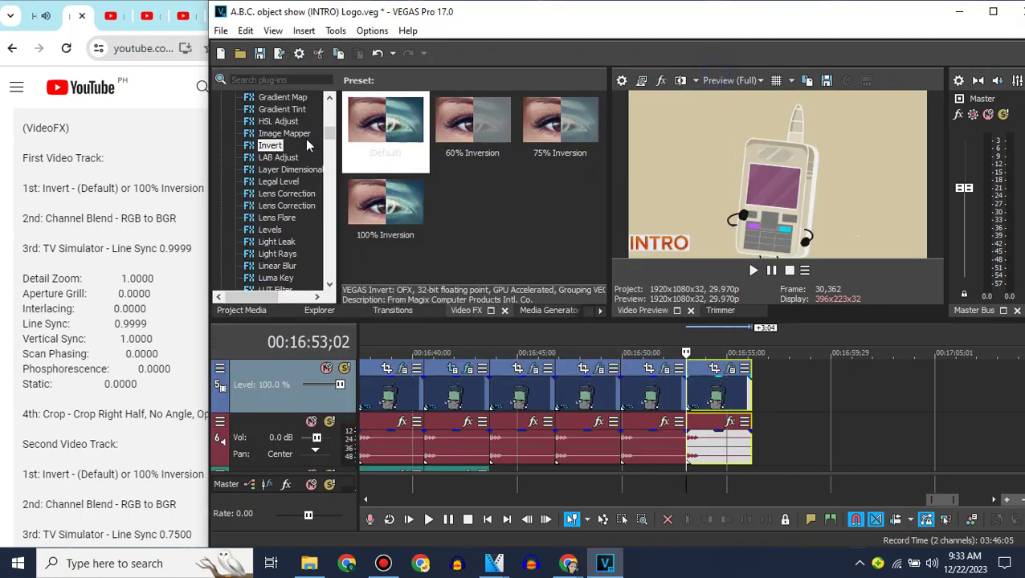
# Step: Add the Channel Blend effect with the RGB to BGR preset to the same inverted clip
pyautogui.scroll(15, 327, 113)
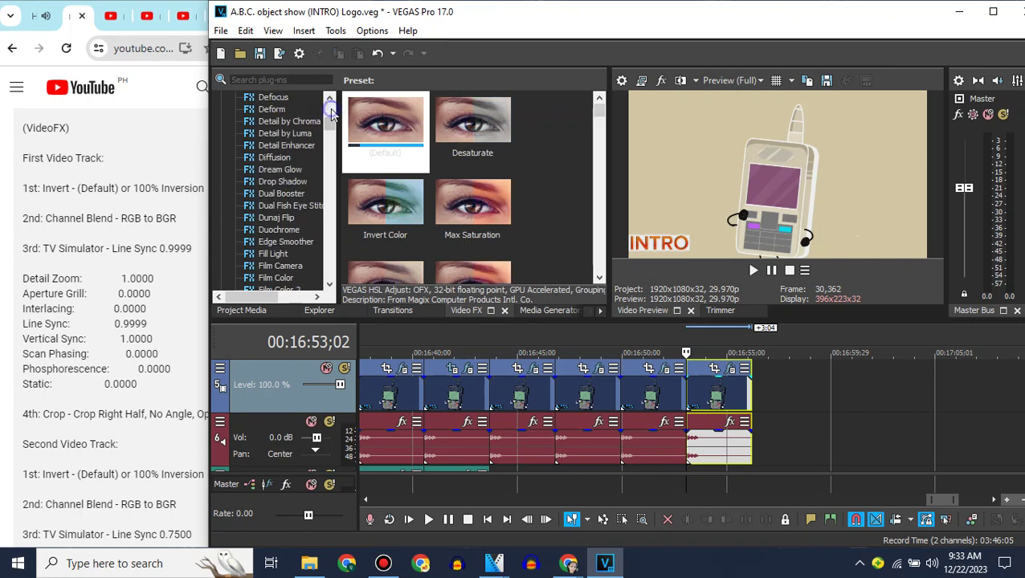
pyautogui.click(304, 167)
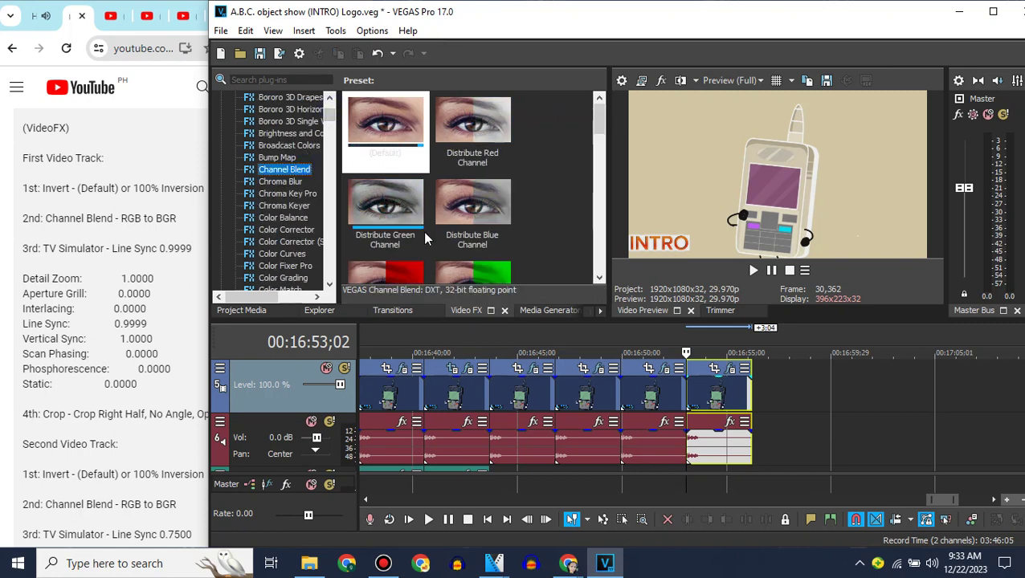
pyautogui.click(599, 228)
pyautogui.moveTo(413, 261); pyautogui.dragTo(724, 385)
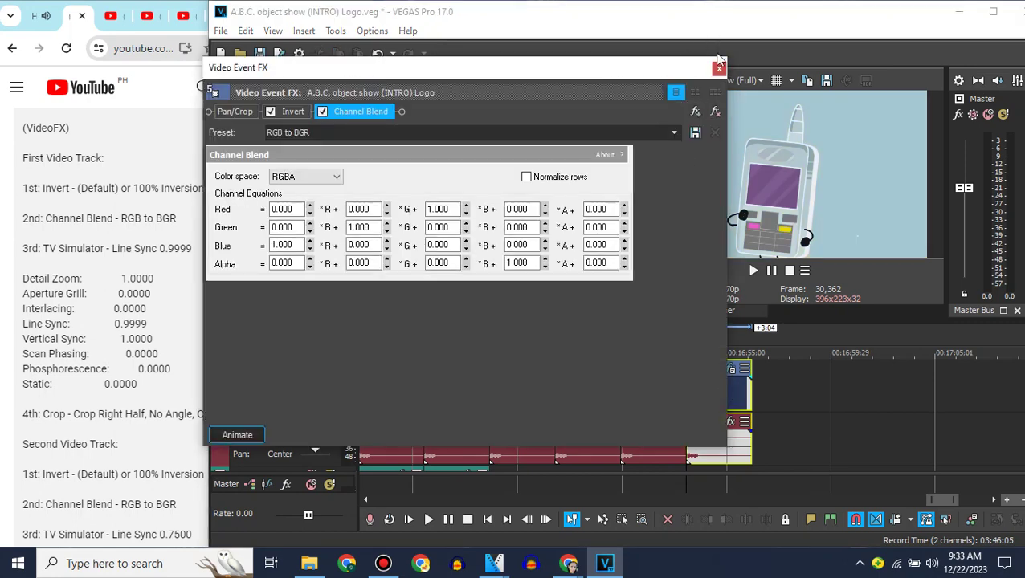
pyautogui.click(719, 68)
# Step: Copy the inverted, channel-blended clip and insert a new video track above its track
pyautogui.scroll(-8, 329, 220)
pyautogui.scroll(-5, 328, 222)
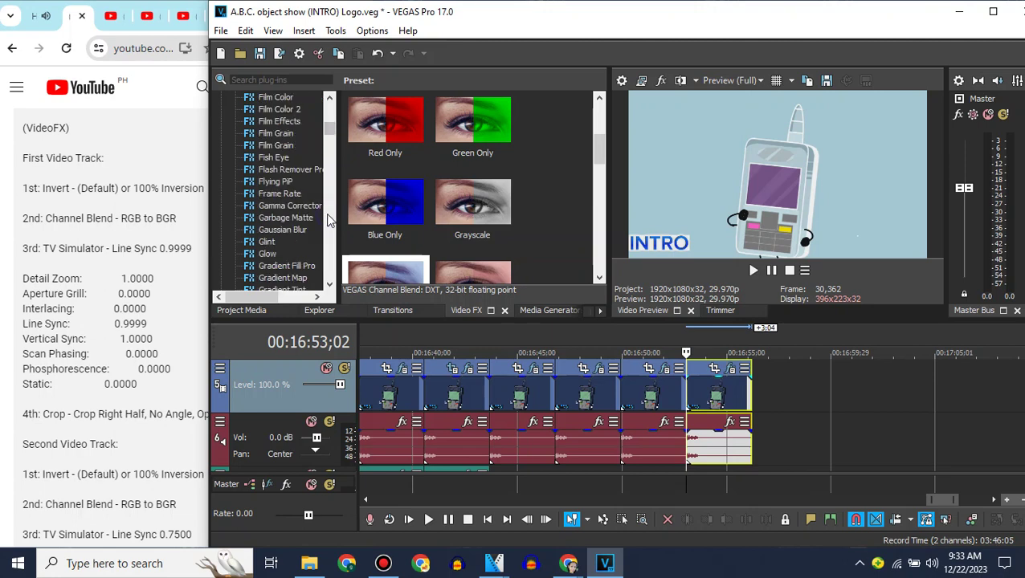
pyautogui.rightClick(730, 402)
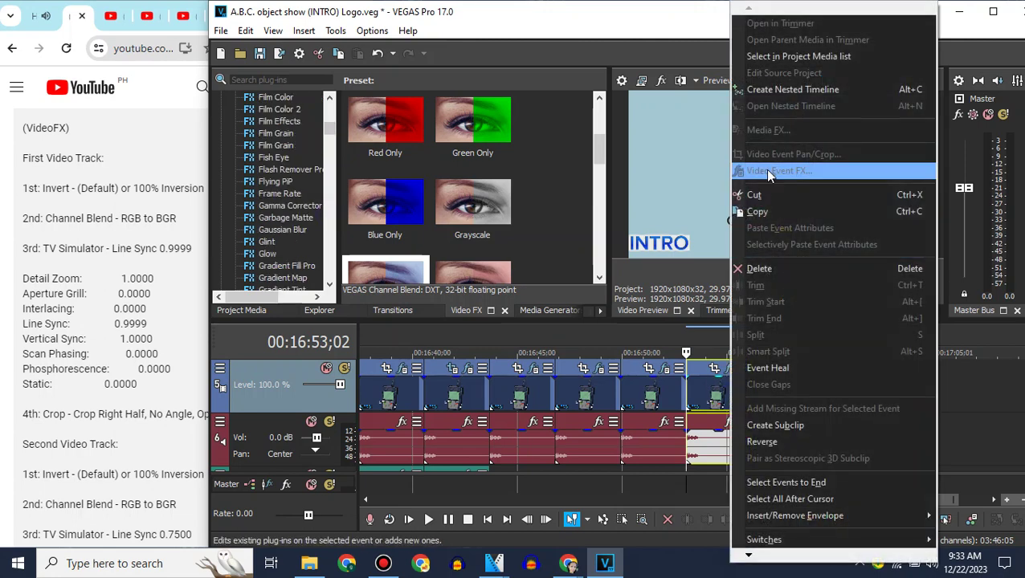
pyautogui.click(747, 209)
pyautogui.rightClick(273, 378)
pyautogui.click(343, 166)
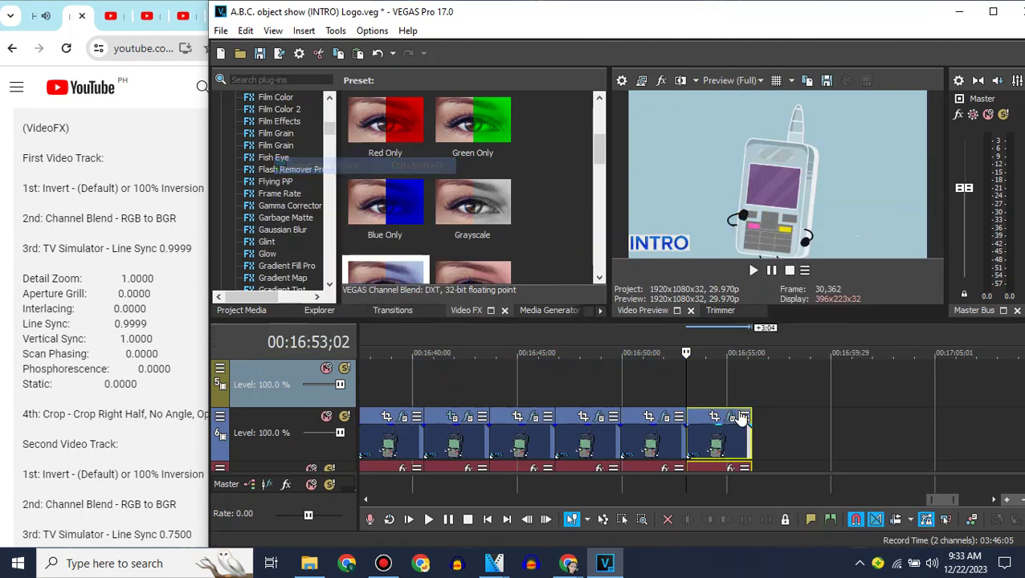
# Step: Paste the copied clip onto the new upper video track directly above the original and remove the pasted audio track
pyautogui.rightClick(713, 368)
pyautogui.click(762, 34)
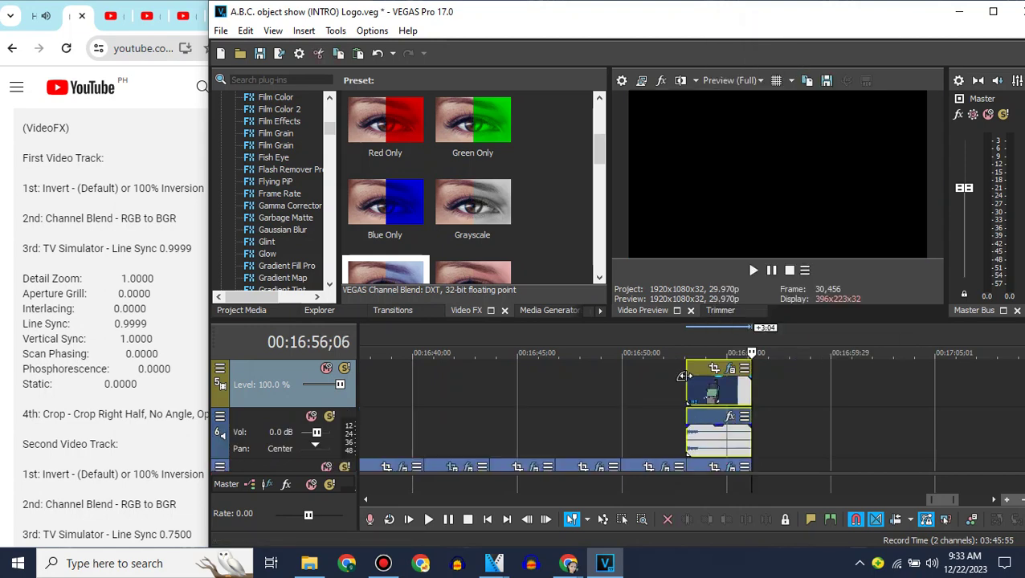
pyautogui.rightClick(771, 419)
pyautogui.click(810, 301)
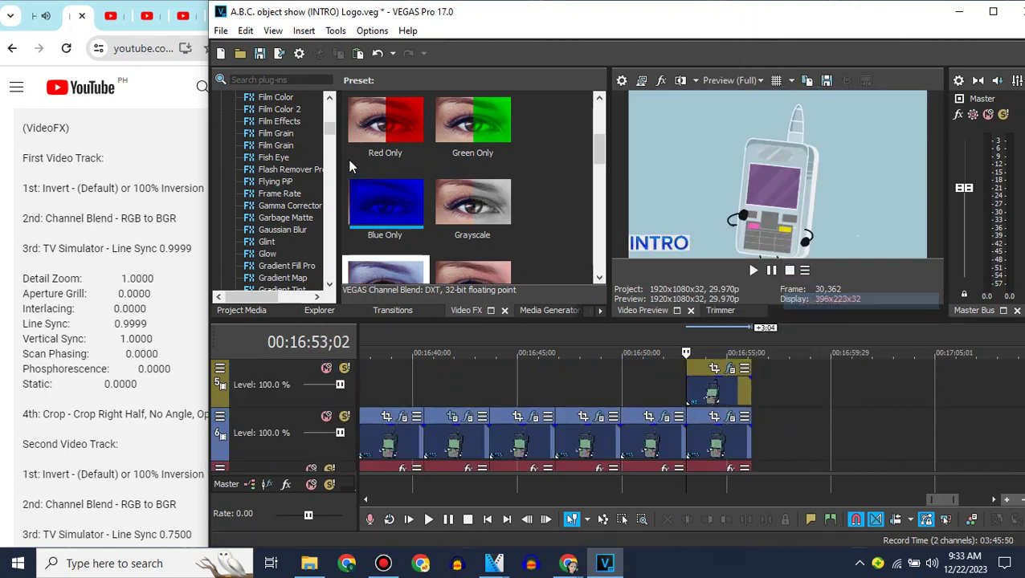
# Step: Apply the Crop effect with the Crop Right Half, No Angle, Opaque preset to the clip on the upper track
pyautogui.scroll(10, 328, 117)
pyautogui.click(329, 100)
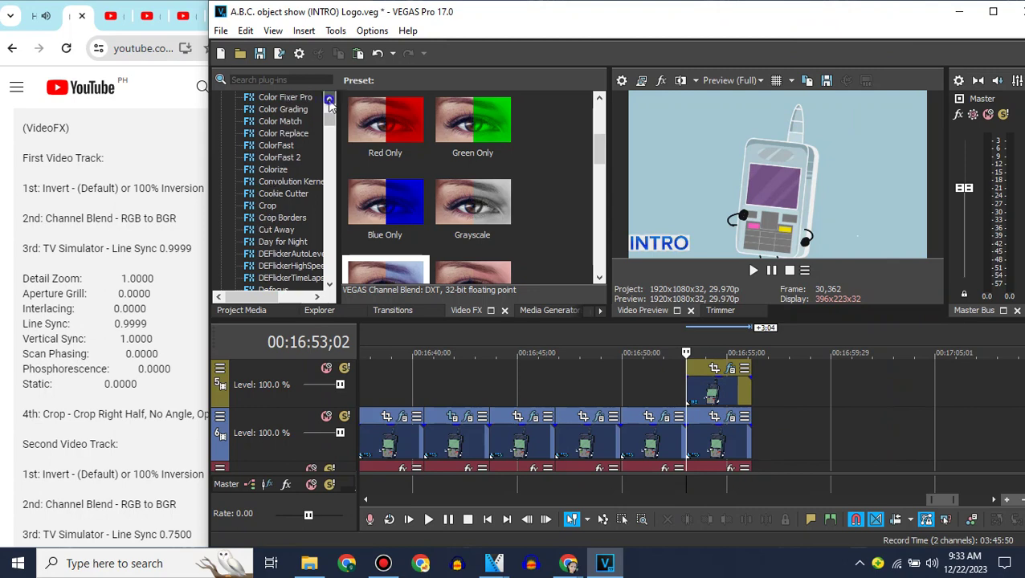
pyautogui.click(269, 206)
pyautogui.moveTo(386, 205); pyautogui.dragTo(573, 273)
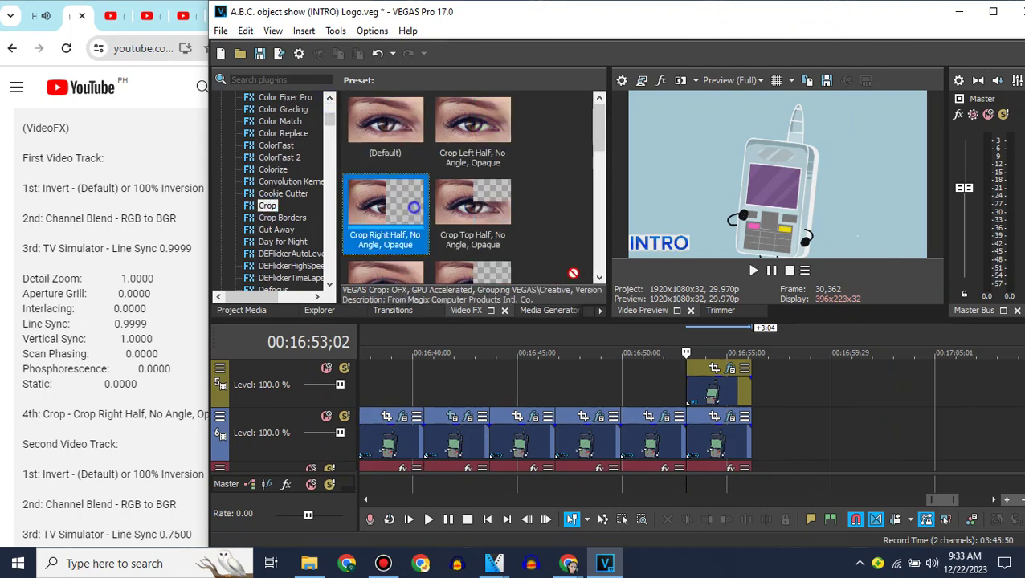
pyautogui.moveTo(725, 397); pyautogui.dragTo(725, 398)
pyautogui.click(716, 67)
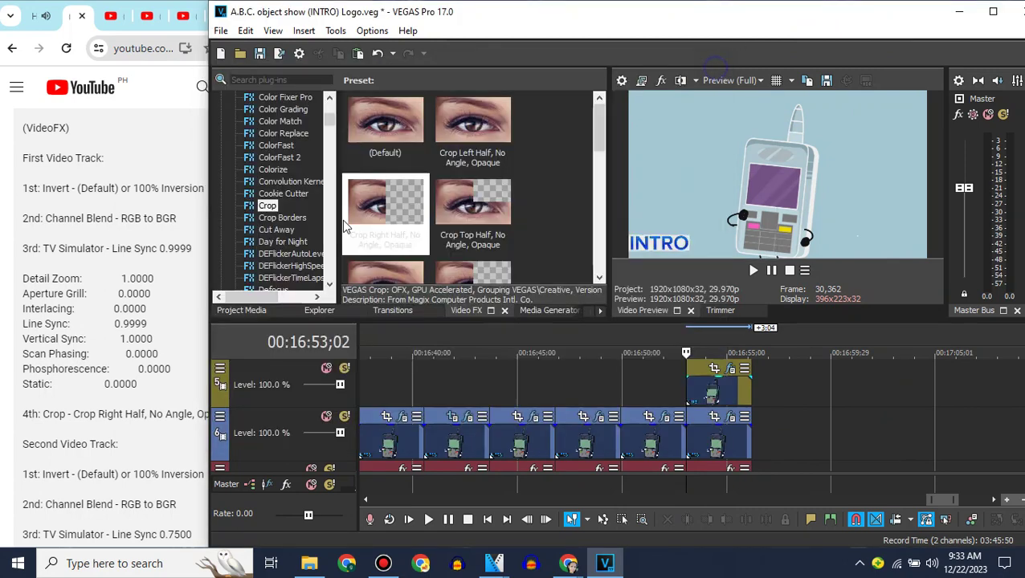
# Step: Apply TV Simulator to the last clip on the lower video track with the Line Sync 0.7500 preset, and close the effect settings
pyautogui.moveTo(331, 121); pyautogui.dragTo(327, 254)
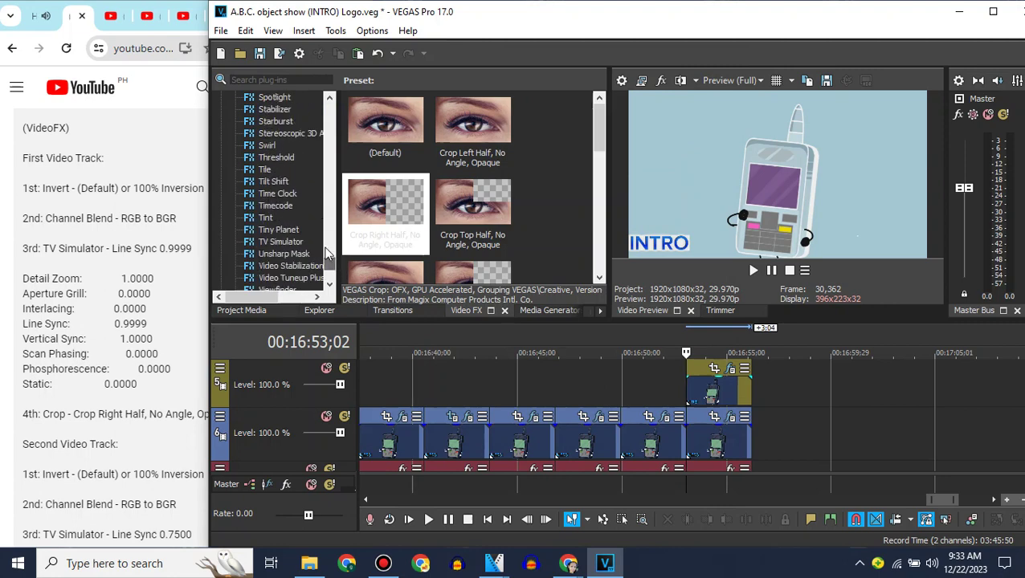
pyautogui.moveTo(385, 208); pyautogui.dragTo(647, 415)
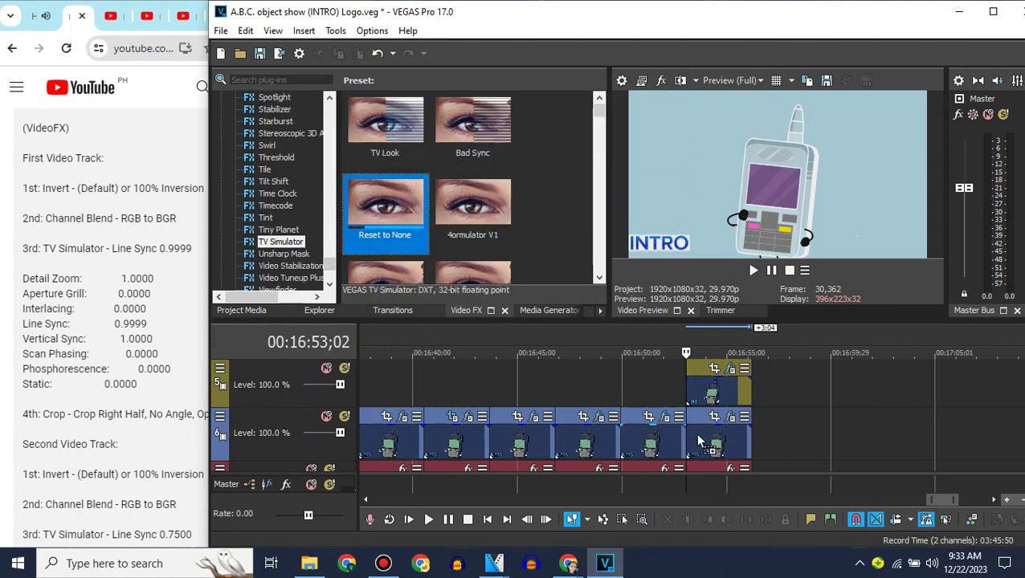
pyautogui.moveTo(697, 440); pyautogui.dragTo(697, 440)
pyautogui.scroll(-3, 152, 304)
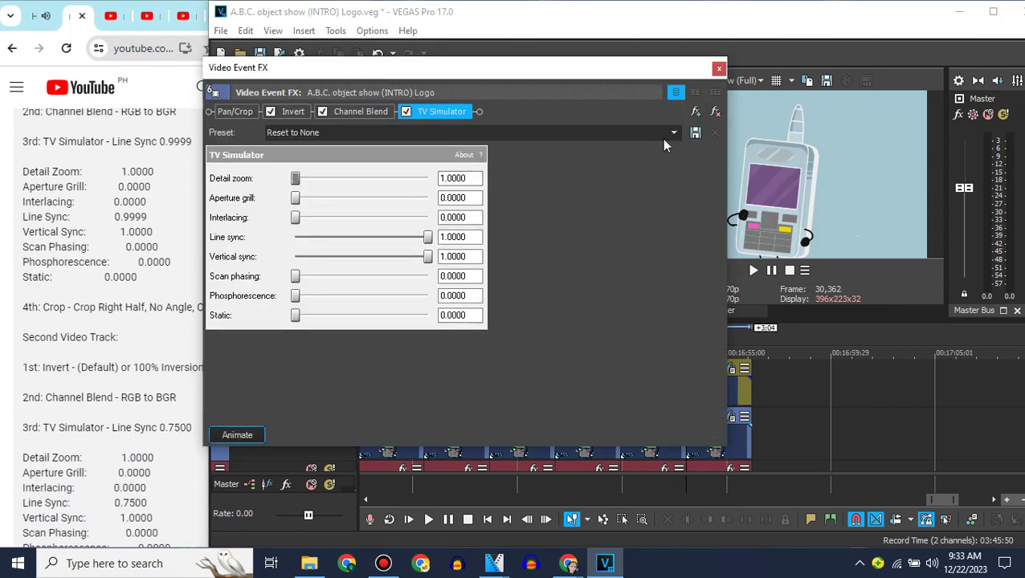
pyautogui.click(660, 134)
pyautogui.click(378, 177)
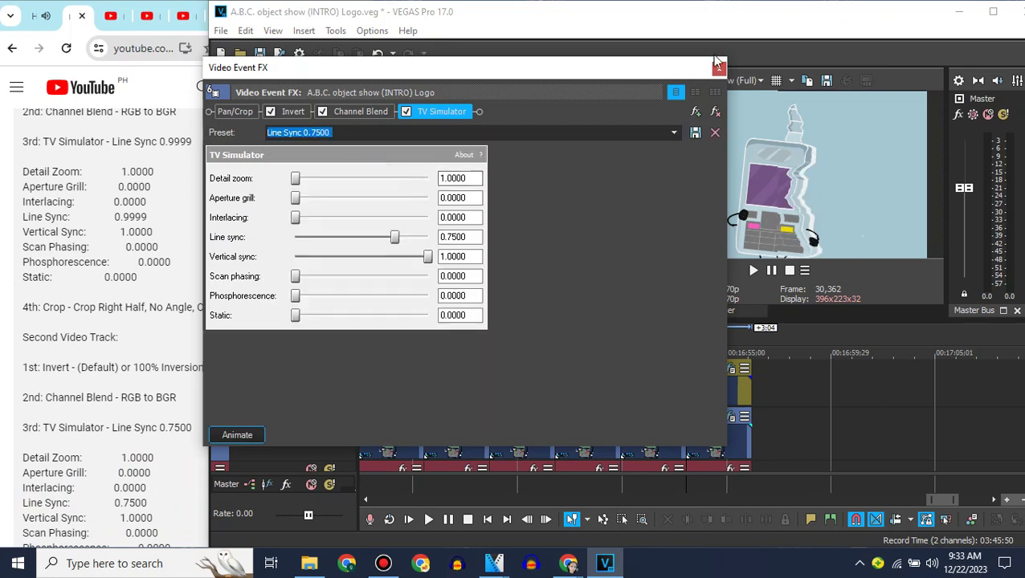
pyautogui.click(719, 69)
pyautogui.moveTo(755, 21); pyautogui.dragTo(726, 20)
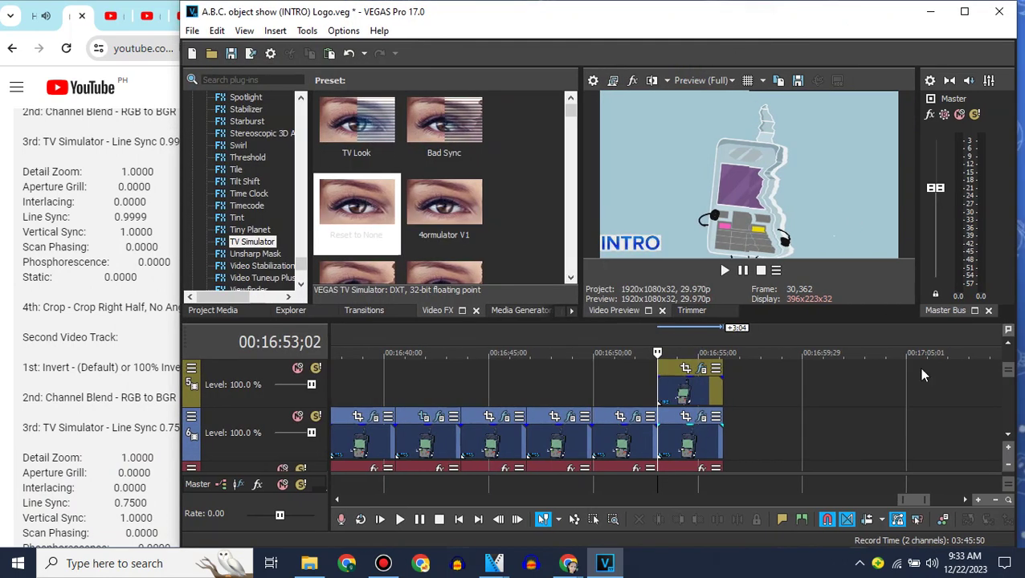
# Step: Set the last clip's audio on track 7 to the élastique method with Efficient stretching and a pitch change of -2.5
pyautogui.click(1009, 434)
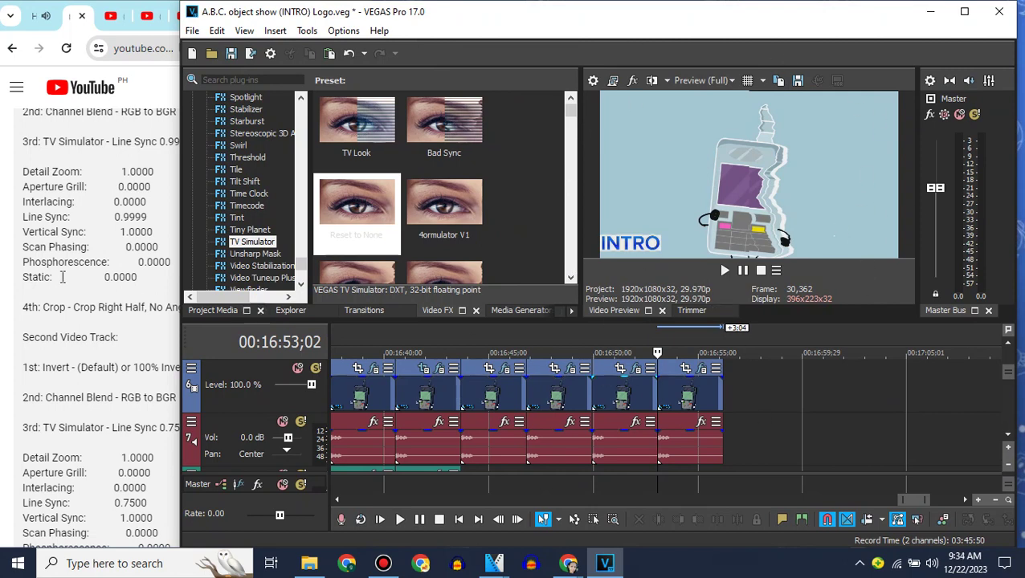
pyautogui.scroll(-5, 60, 277)
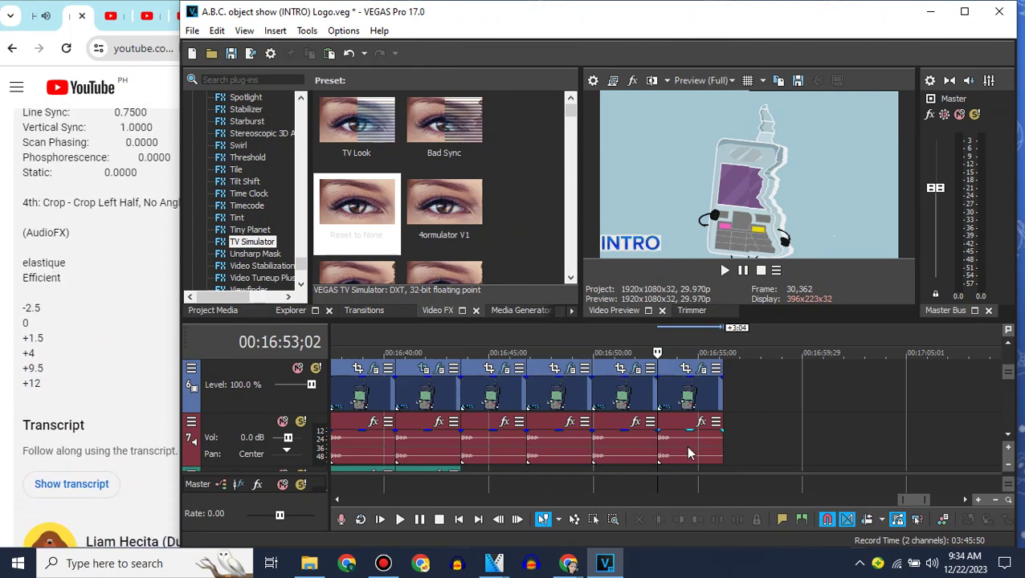
pyautogui.rightClick(673, 420)
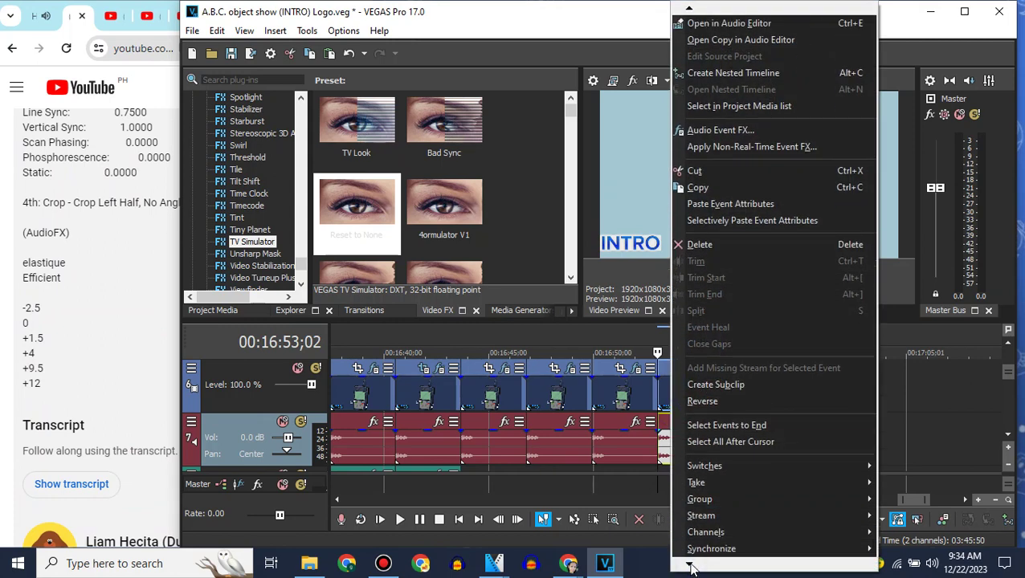
pyautogui.click(738, 536)
pyautogui.click(686, 241)
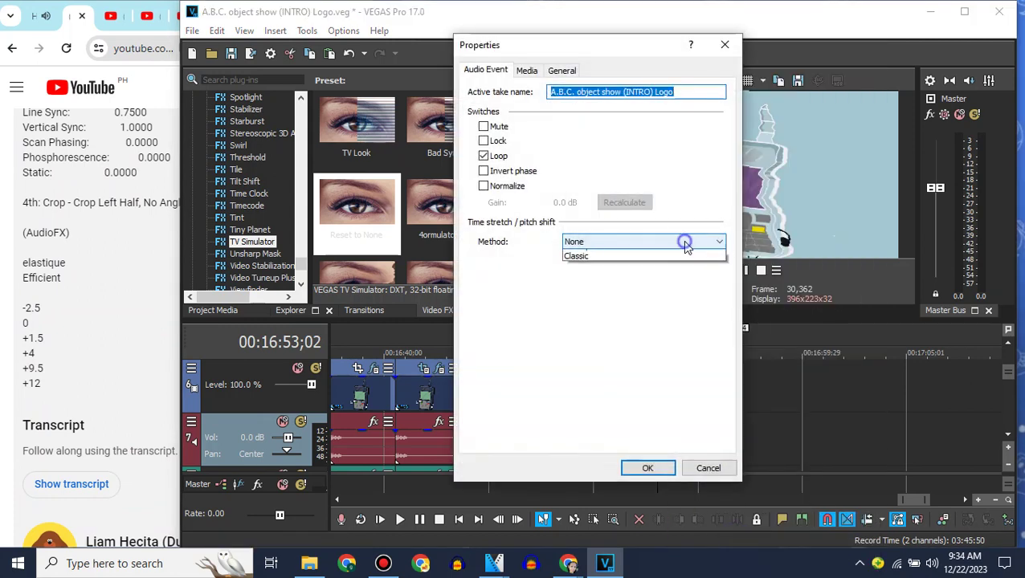
pyautogui.click(625, 266)
pyautogui.click(701, 321)
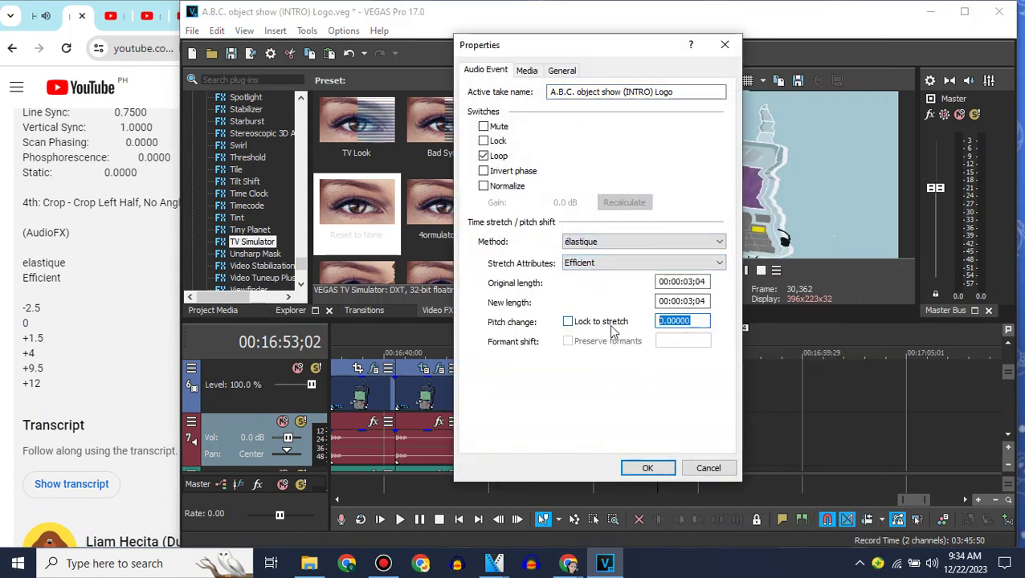
pyautogui.write('-2.')
pyautogui.press('Return')
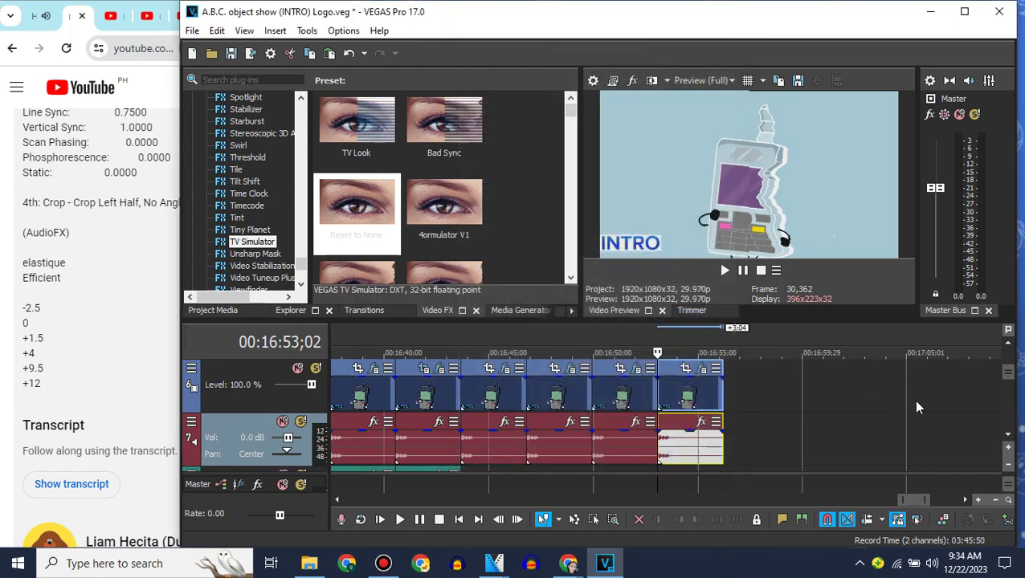
# Step: Add the A.B.C. object show (INTRO) Logo.mp4 media below track 7 at 00:16:53;02 and delete the extra video track it brings
pyautogui.click(1006, 436)
pyautogui.click(212, 311)
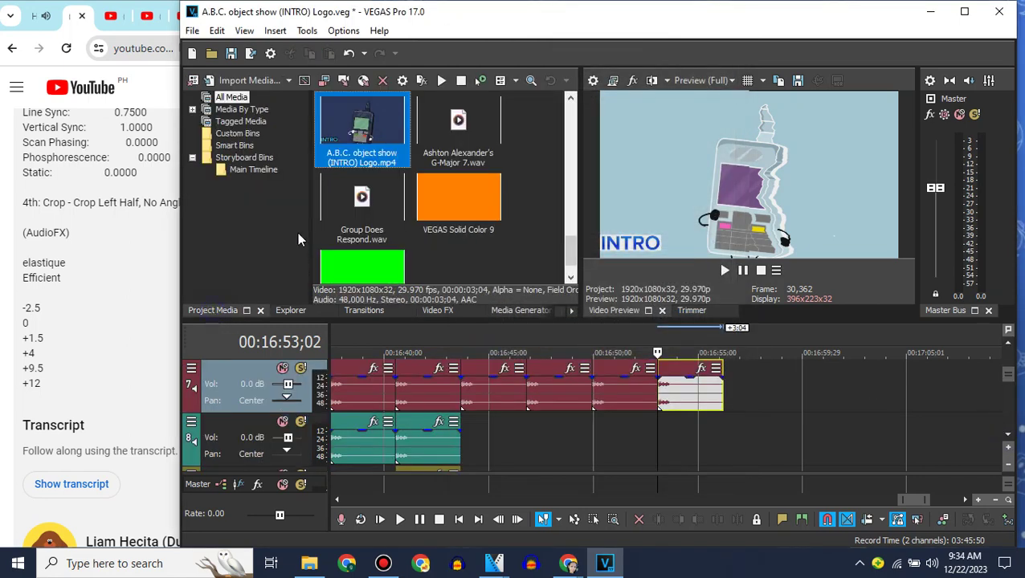
pyautogui.moveTo(658, 435); pyautogui.dragTo(658, 434)
pyautogui.rightClick(614, 424)
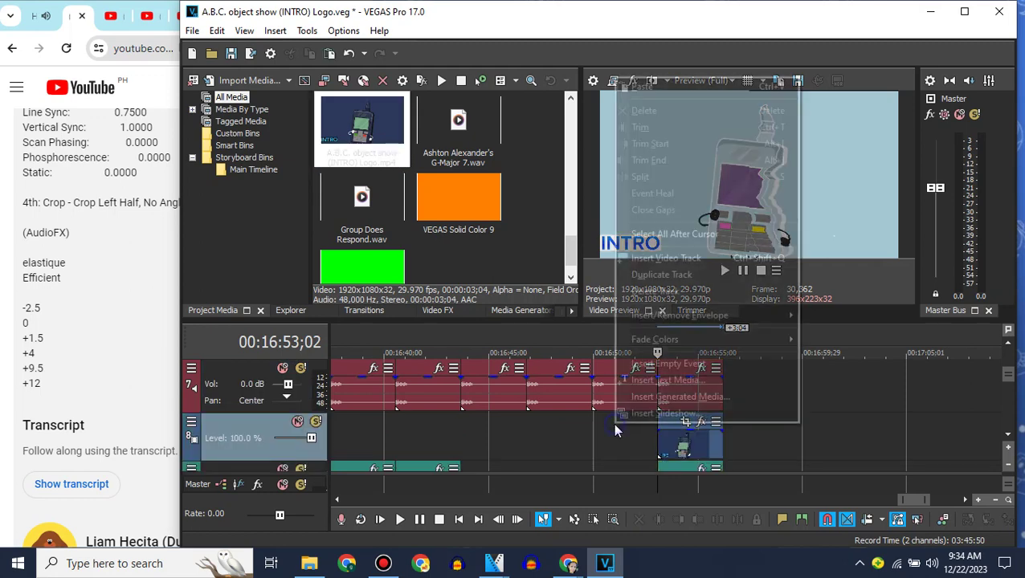
pyautogui.click(658, 291)
# Step: Copy the new unpitched audio clip on track 8 and paste it at the same start time on track 9
pyautogui.click(1006, 441)
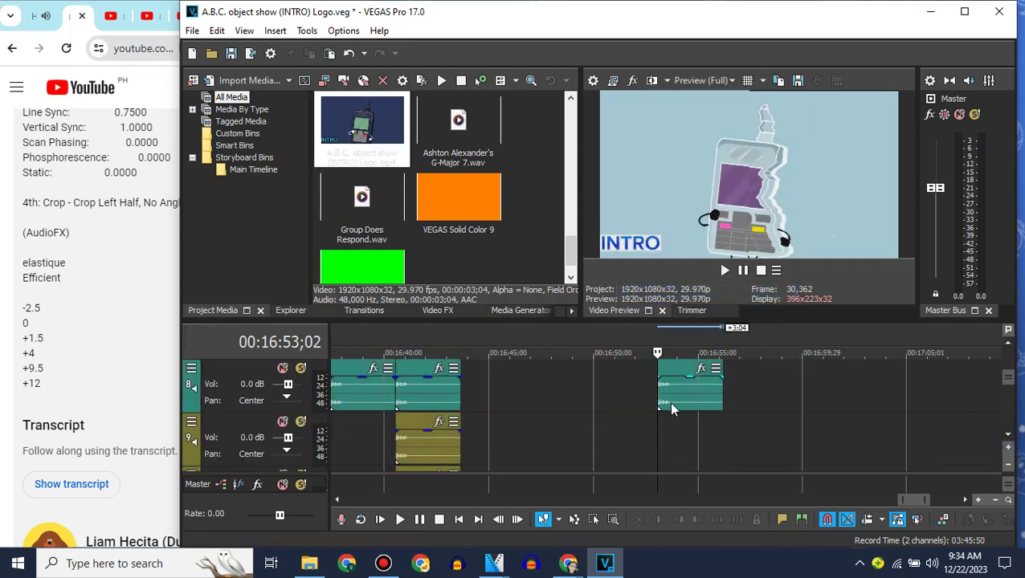
pyautogui.rightClick(665, 398)
pyautogui.click(699, 218)
pyautogui.click(246, 436)
pyautogui.hotkey('ctrl', 'v')
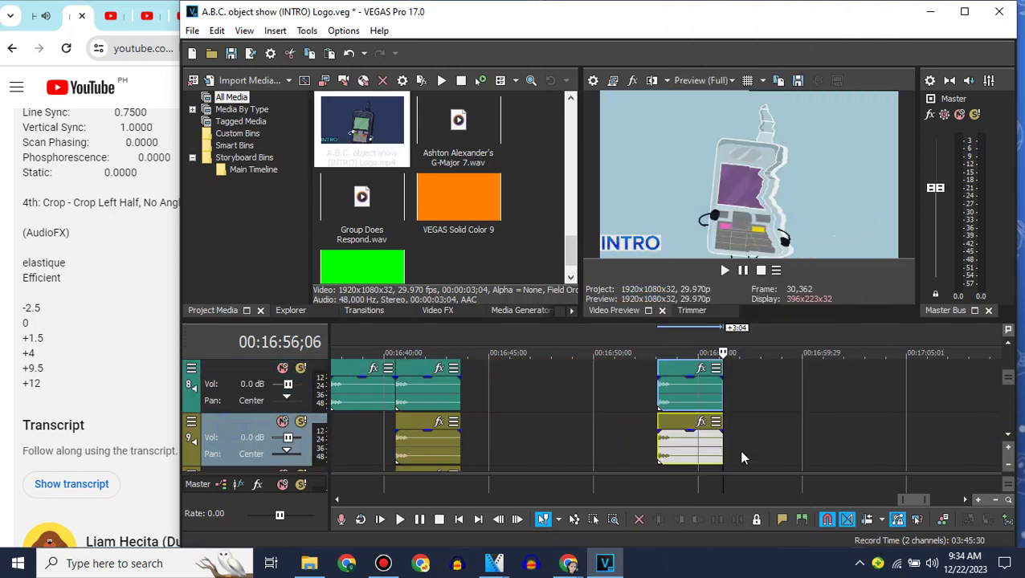
# Step: Set the pasted audio clip on track 9 to the élastique method with a pitch change of 1.5
pyautogui.rightClick(672, 442)
pyautogui.scroll(-3, 708, 556)
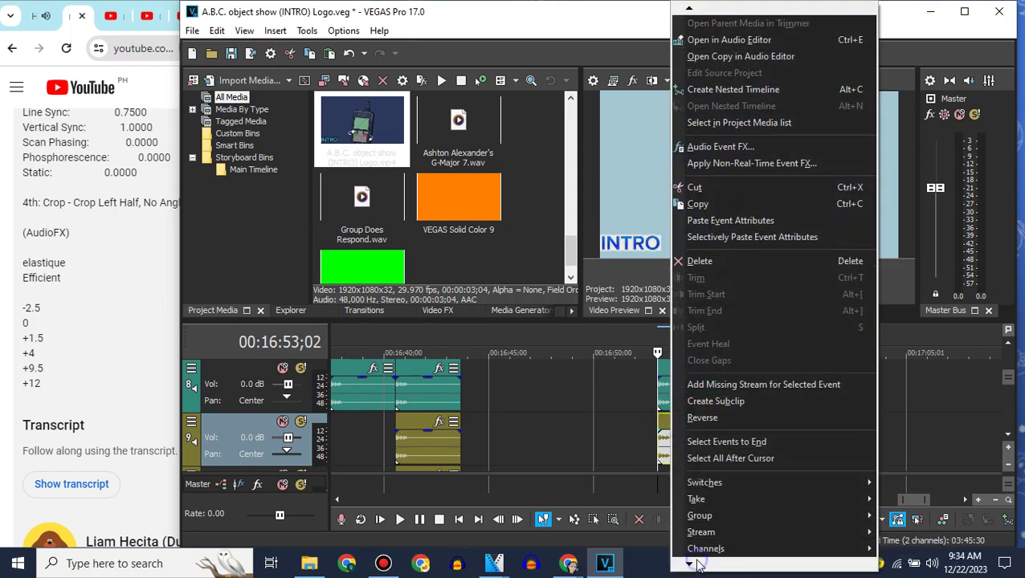
pyautogui.click(707, 562)
pyautogui.click(623, 239)
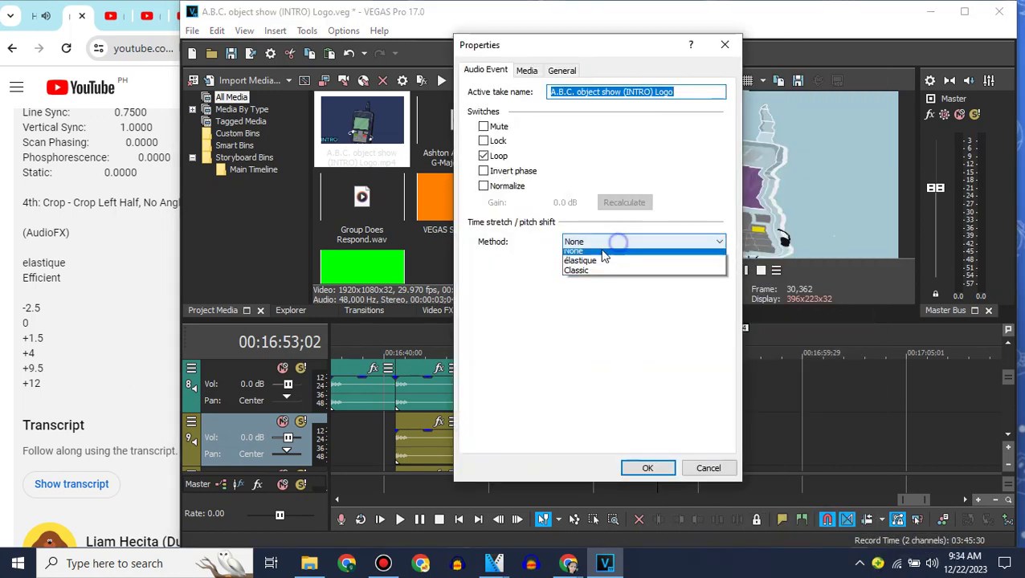
pyautogui.click(583, 259)
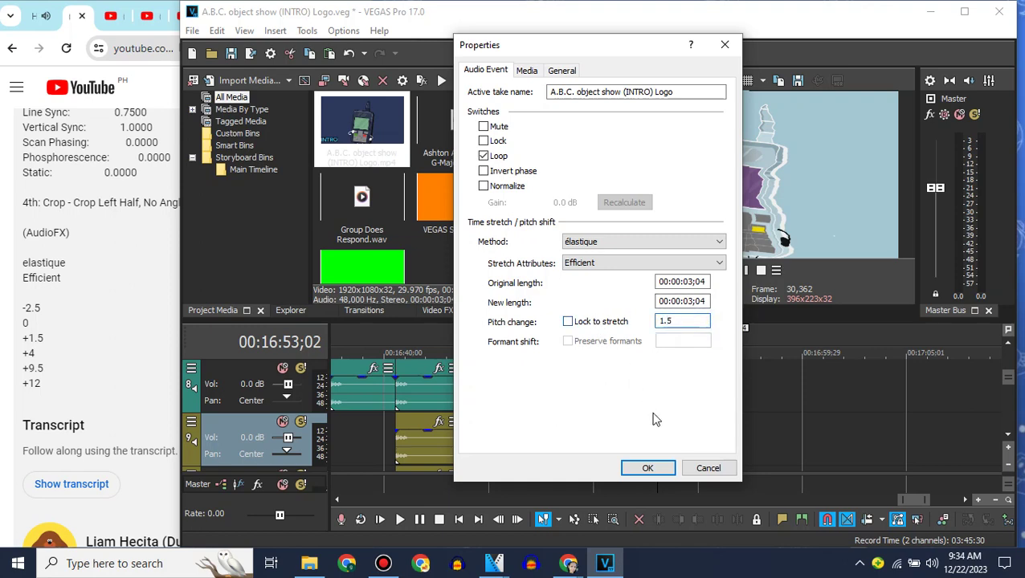
pyautogui.click(654, 468)
# Step: Paste the copied unpitched audio clip onto track 10 directly beneath the track 9 copy
pyautogui.click(1006, 436)
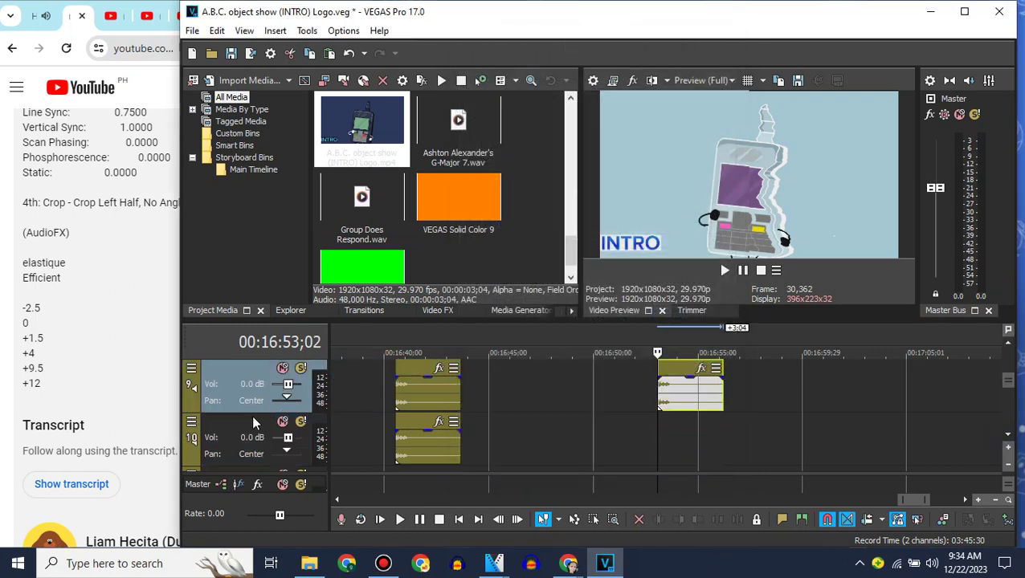
pyautogui.click(252, 419)
pyautogui.hotkey('ctrl', 'v')
pyautogui.click(664, 423)
# Step: Set the pasted audio clip on track 10 to the élastique method with a pitch change of 4
pyautogui.rightClick(666, 450)
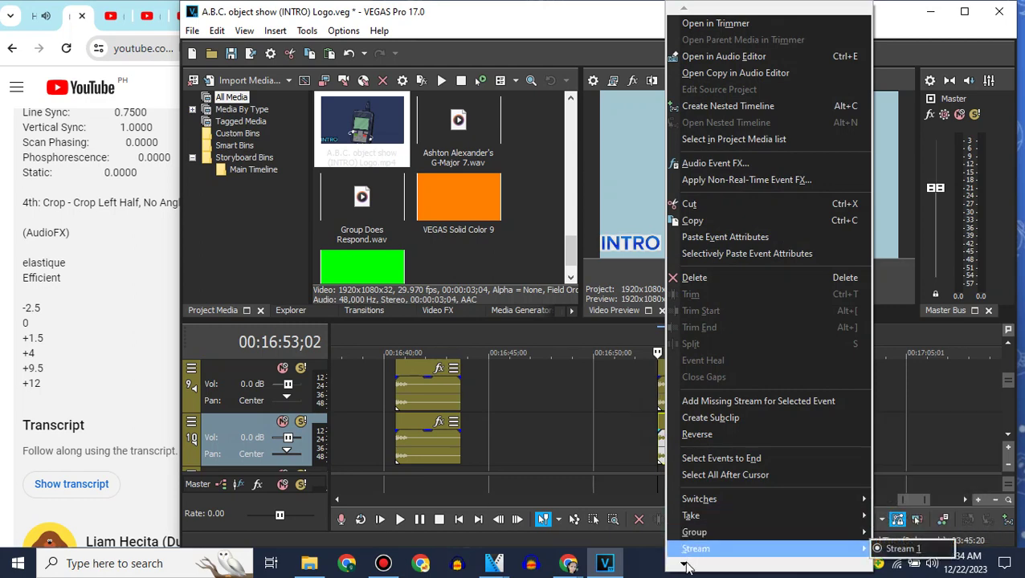
pyautogui.click(705, 540)
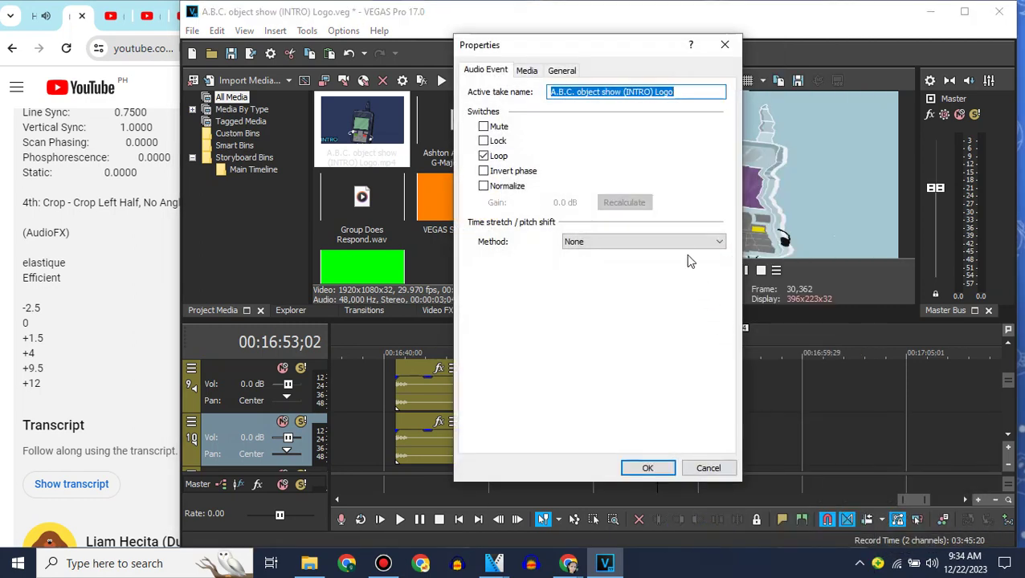
pyautogui.click(683, 242)
pyautogui.click(628, 267)
pyautogui.doubleClick(703, 321)
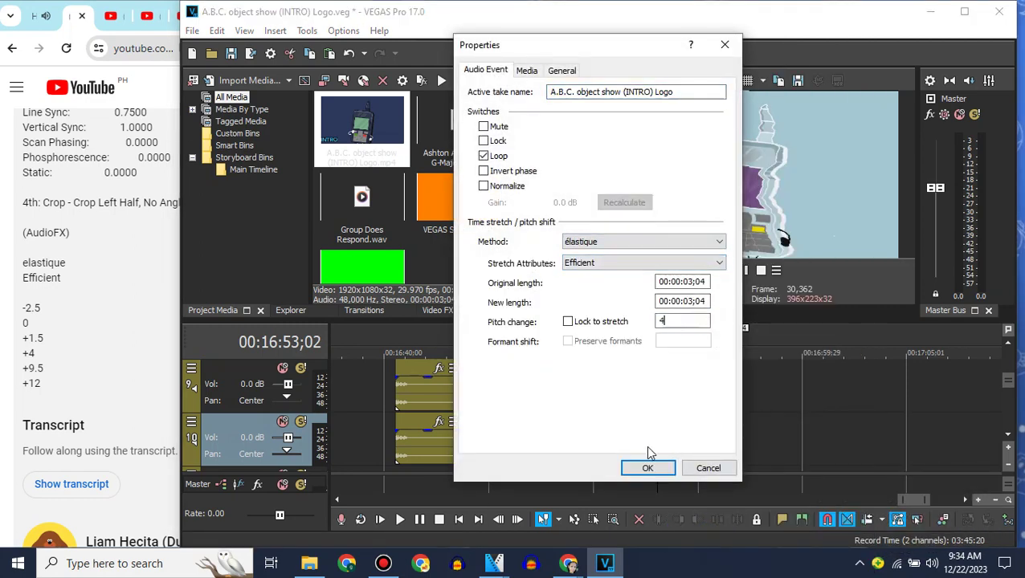
pyautogui.write('4')
pyautogui.click(648, 469)
# Step: Paste the copied unpitched audio clip onto track 11 directly beneath the track 10 copy
pyautogui.scroll(-1, 375, 385)
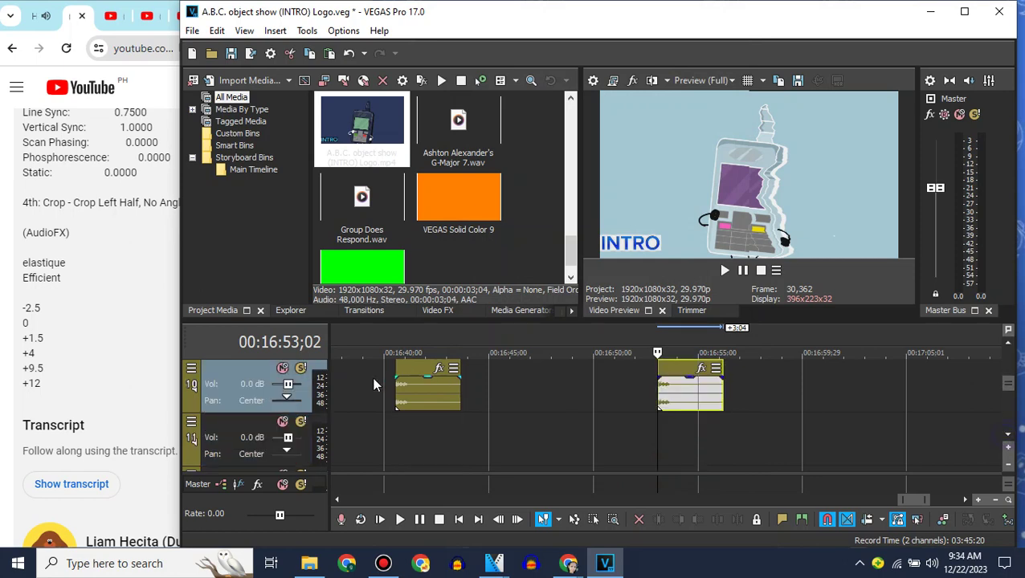
pyautogui.click(245, 425)
pyautogui.hotkey('ctrl', 'v')
pyautogui.click(664, 428)
# Step: Set the pasted audio clip on track 11 to the élastique method with a pitch change of 9.5
pyautogui.rightClick(664, 427)
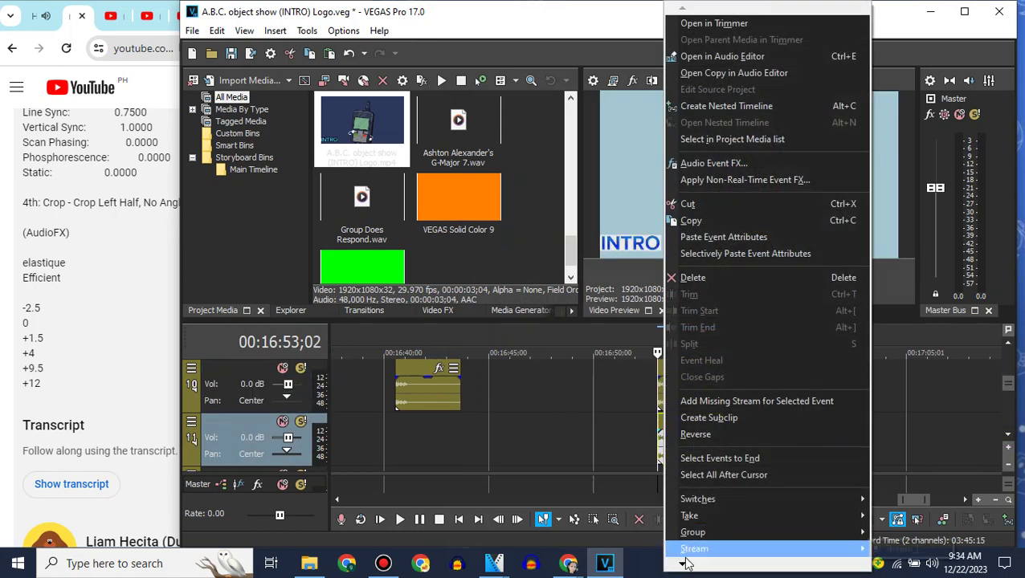
pyautogui.moveTo(683, 564)
pyautogui.click(691, 539)
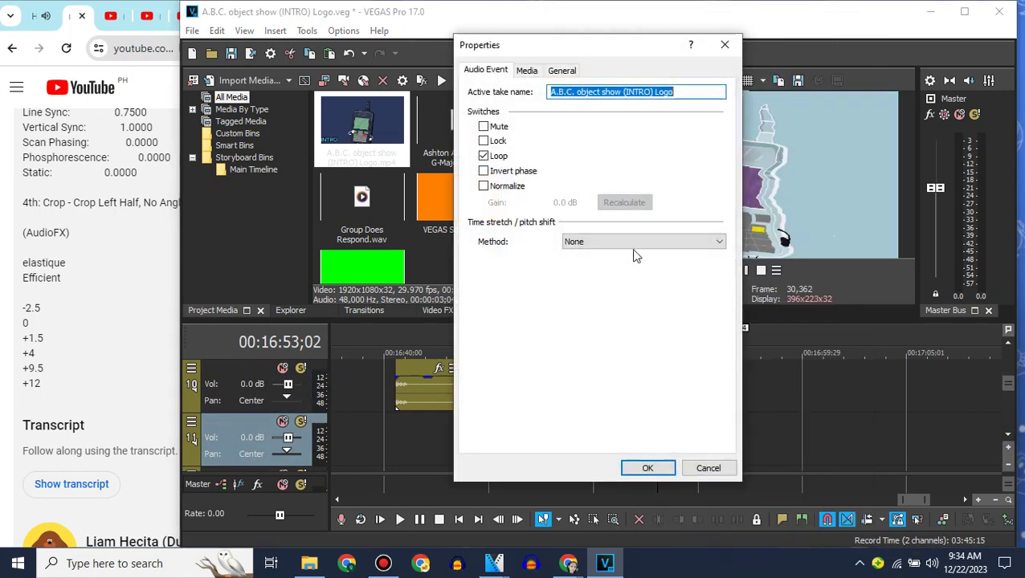
pyautogui.click(635, 242)
pyautogui.click(611, 265)
pyautogui.click(679, 321)
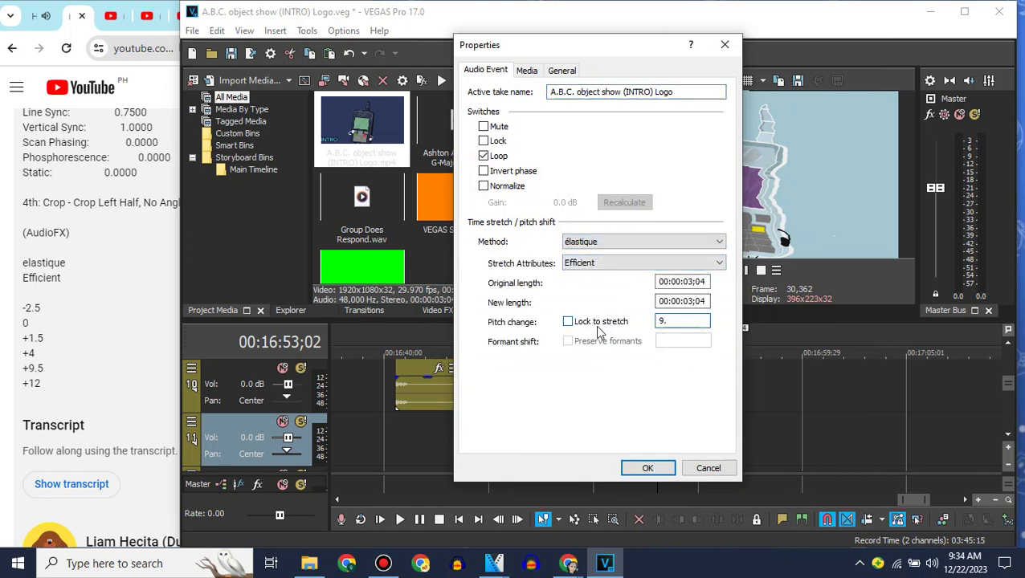
pyautogui.click(647, 470)
# Step: Copy the pitched audio clip on track 11 and paste it at the same start time on track 12
pyautogui.rightClick(663, 456)
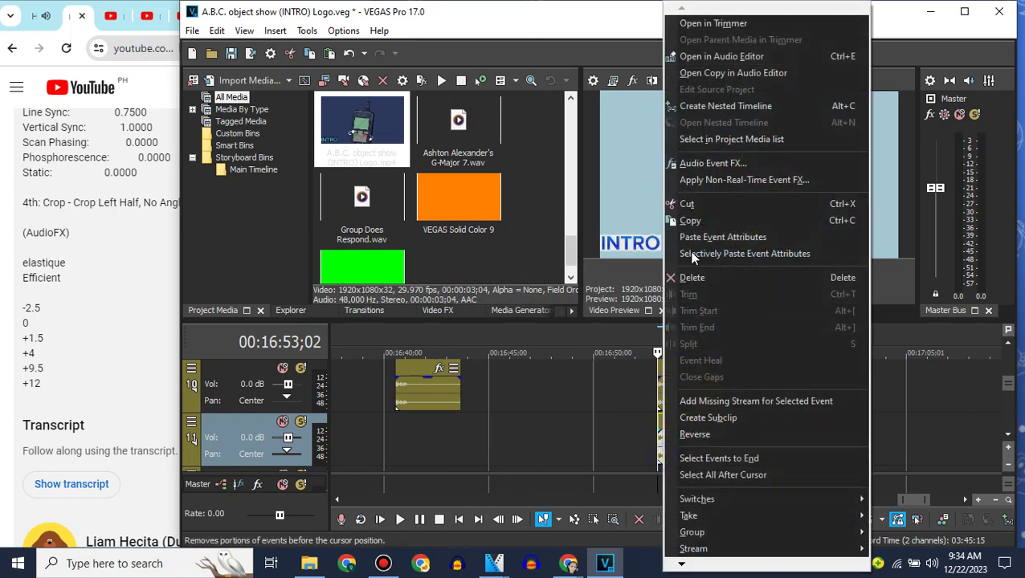
pyautogui.click(688, 221)
pyautogui.click(1008, 437)
pyautogui.click(243, 425)
pyautogui.hotkey('ctrl', 'v')
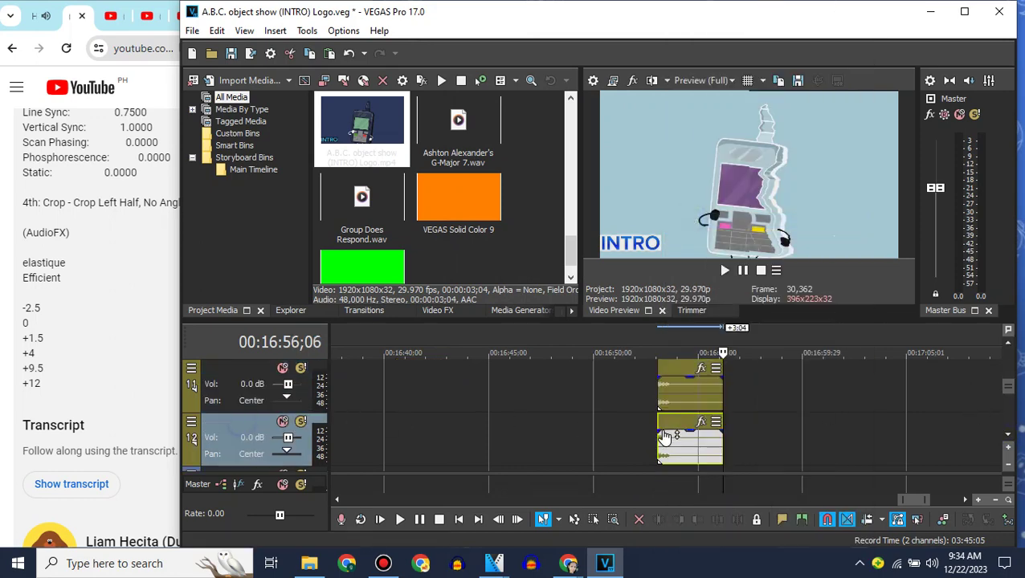
# Step: Set the pitch change of the pasted audio clip on track 12 to 12
pyautogui.click(671, 424)
pyautogui.rightClick(671, 429)
pyautogui.moveTo(687, 564)
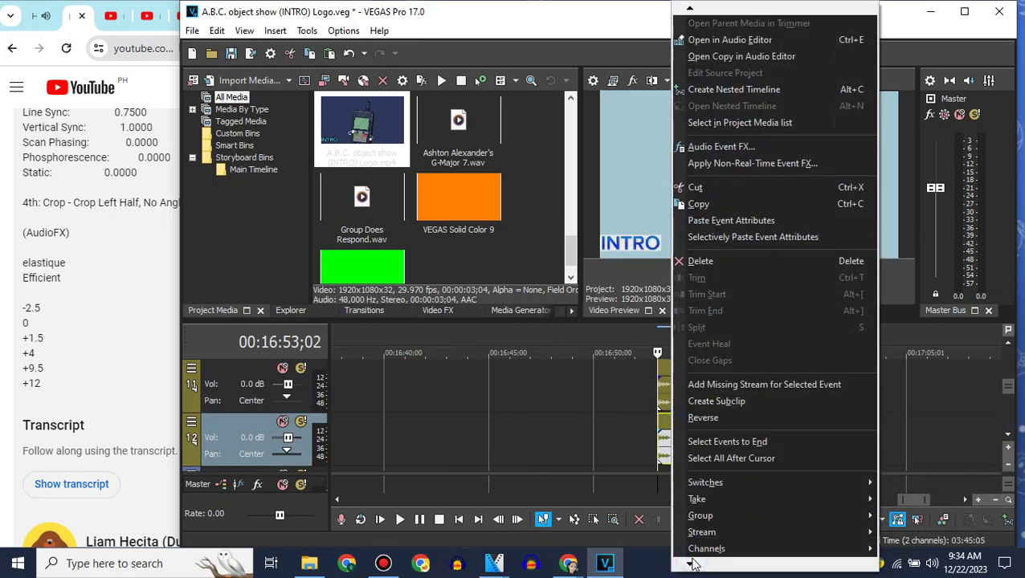
pyautogui.click(695, 543)
pyautogui.doubleClick(696, 321)
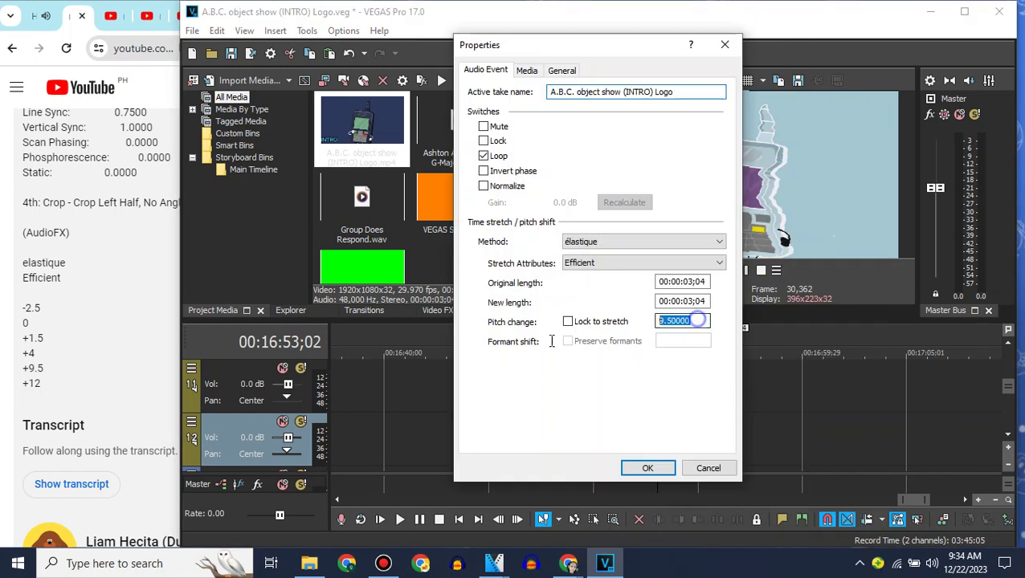
pyautogui.write('12')
pyautogui.click(647, 469)
# Step: Switch to the browser tab with the Klasky Csupo In My G Major 37 video and expand its description to read the effect settings
pyautogui.moveTo(1013, 390); pyautogui.dragTo(1013, 373)
pyautogui.click(159, 302)
pyautogui.click(158, 20)
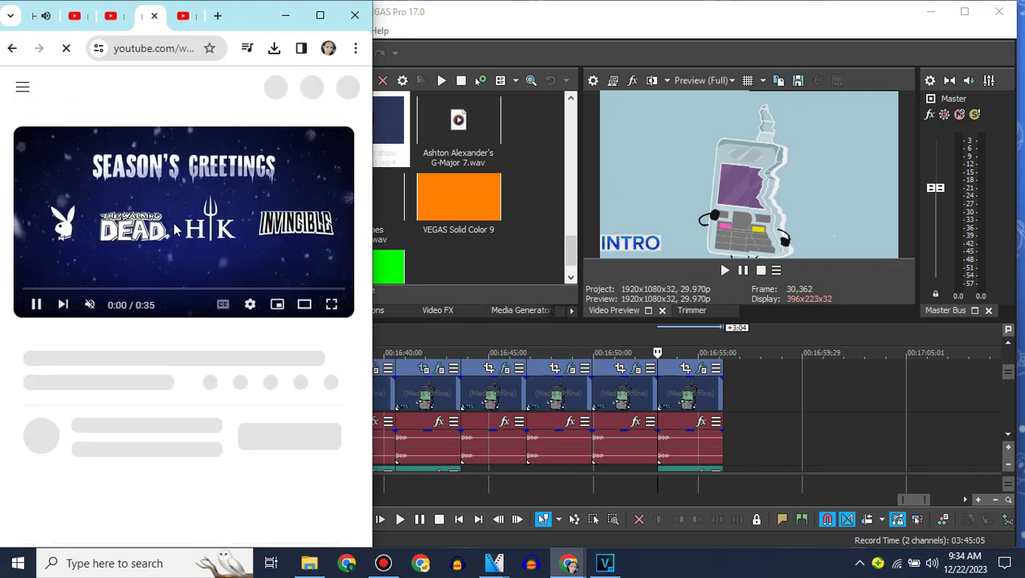
pyautogui.scroll(-1, 174, 226)
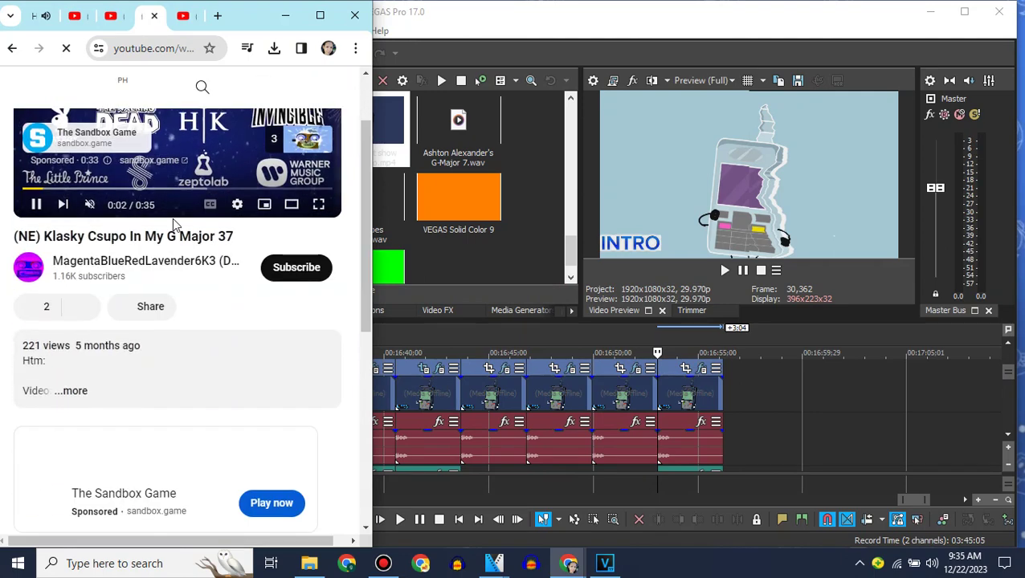
pyautogui.click(167, 231)
pyautogui.click(99, 414)
pyautogui.click(76, 422)
pyautogui.scroll(3, 98, 419)
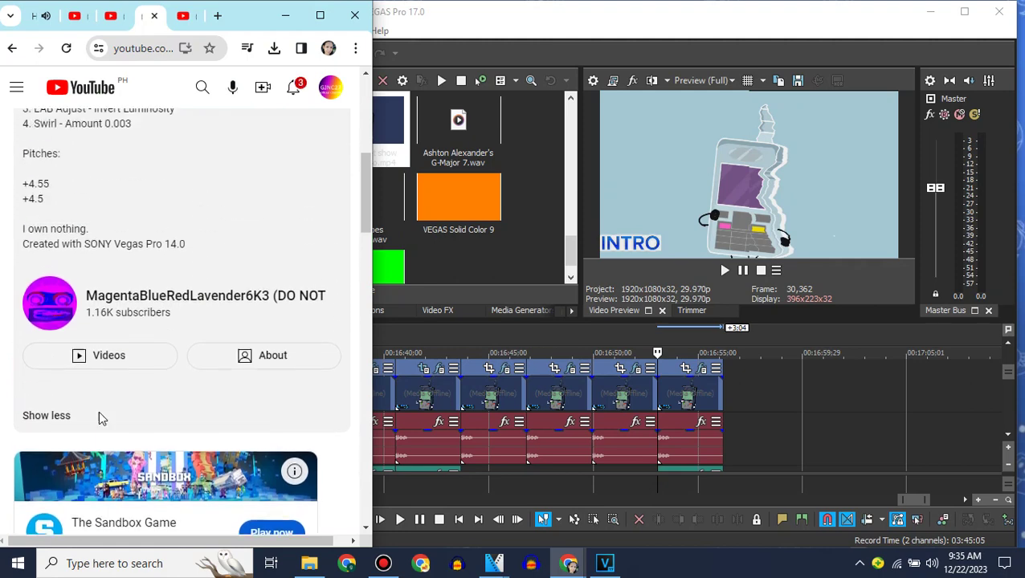
# Step: Append another A.B.C. object show (INTRO) Logo.mp4 clip to the end of track 6 and apply Channel Blend with the RGB to BGR preset
pyautogui.click(728, 398)
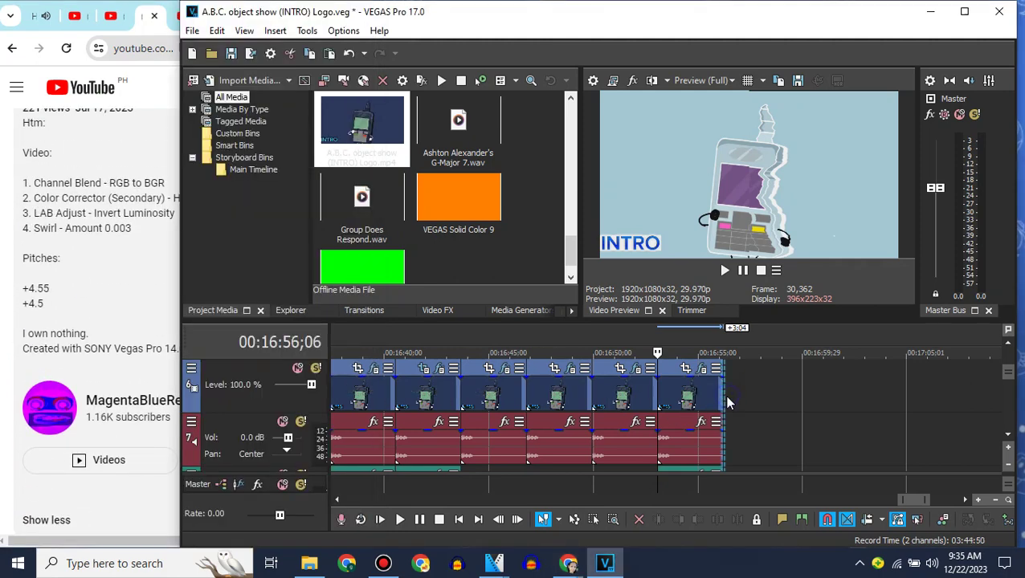
pyautogui.moveTo(362, 156); pyautogui.dragTo(743, 399)
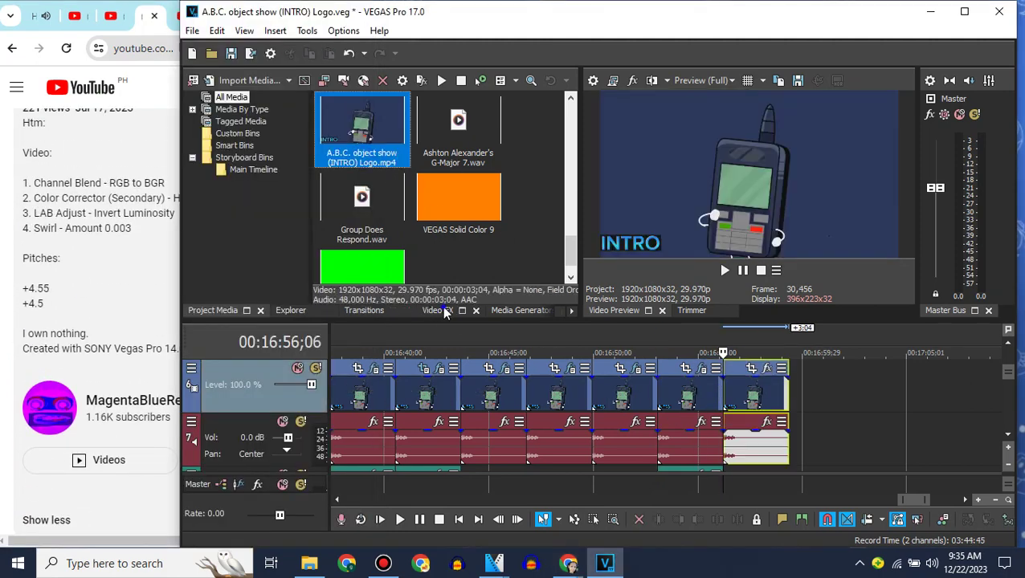
pyautogui.click(434, 310)
pyautogui.scroll(-1, 301, 273)
pyautogui.moveTo(301, 273); pyautogui.dragTo(303, 112)
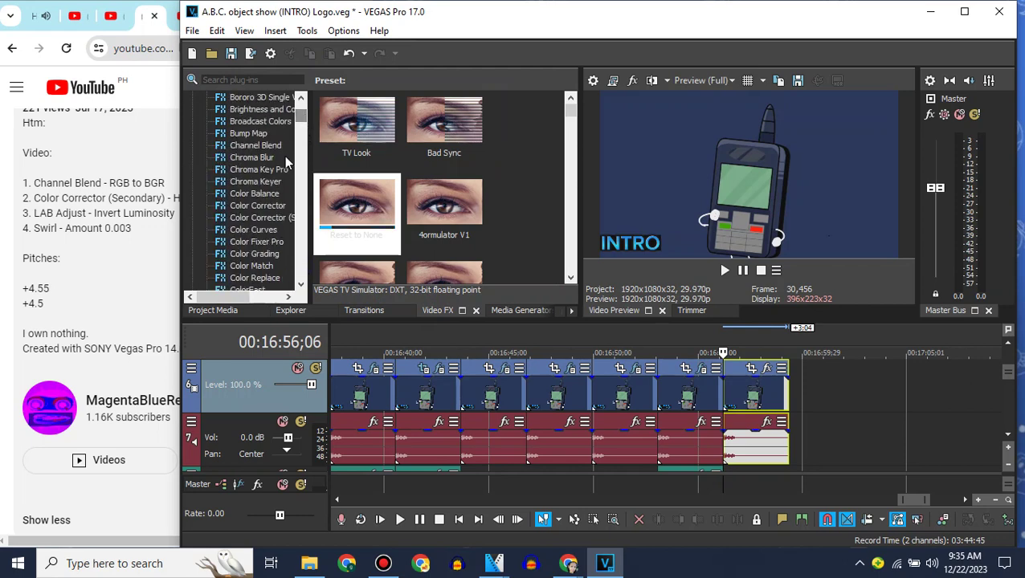
pyautogui.click(273, 145)
pyautogui.moveTo(355, 207); pyautogui.dragTo(753, 393)
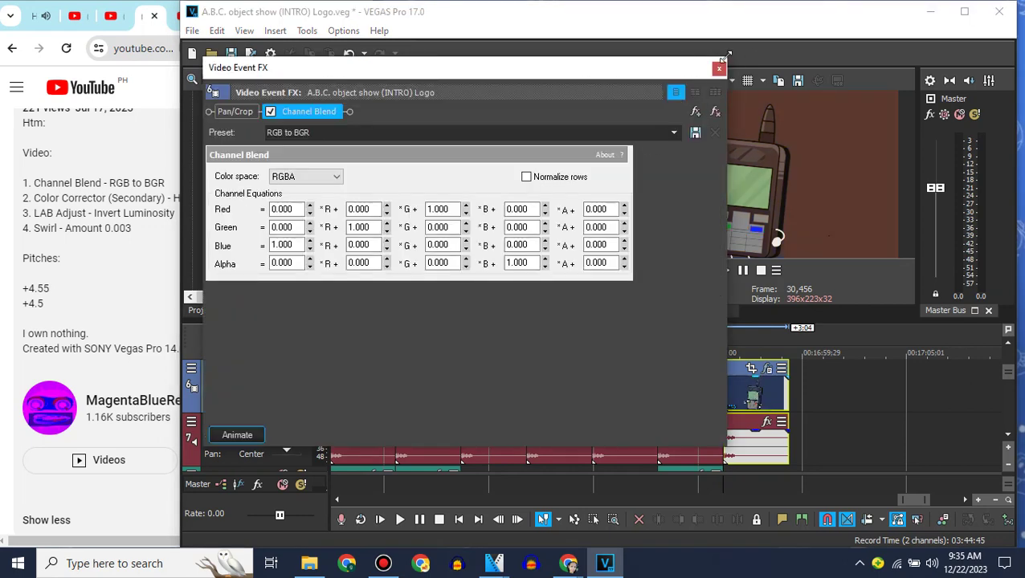
pyautogui.click(719, 69)
# Step: Add Color Corrector (Secondary) to the last clip on track 6 and set its hue rotation to 210.612, as listed in the video description
pyautogui.click(304, 230)
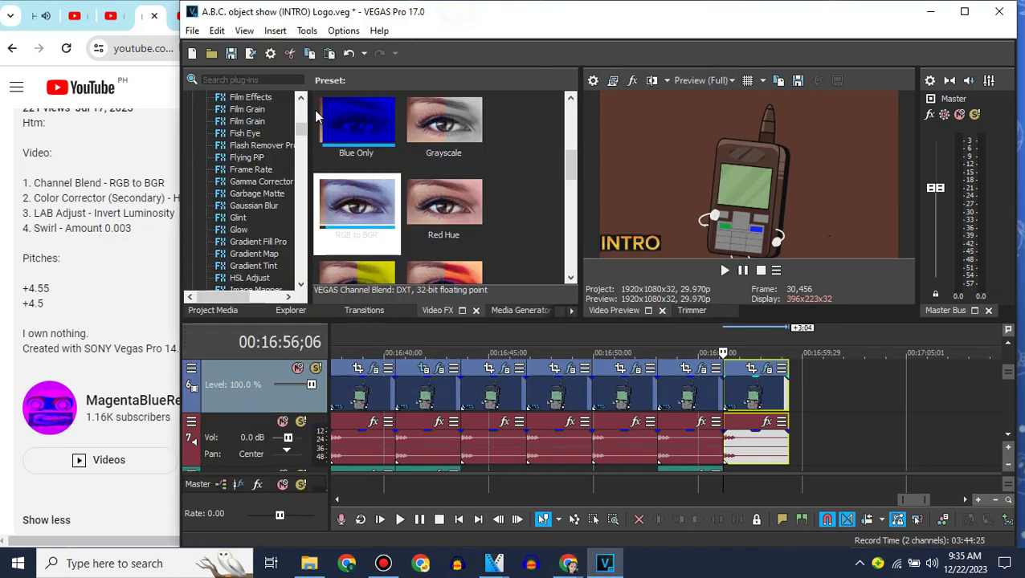
pyautogui.click(302, 100)
pyautogui.click(302, 100)
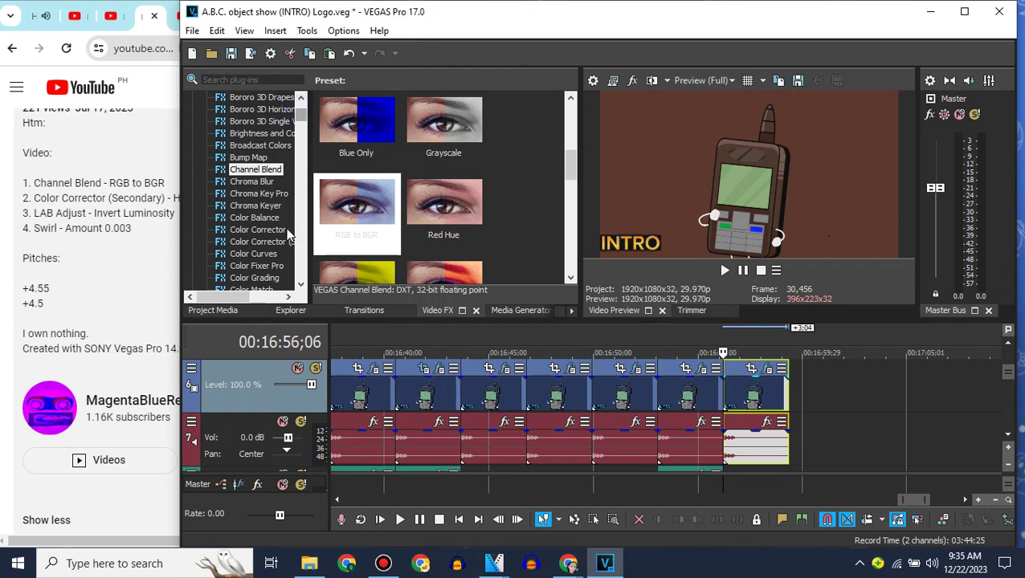
pyautogui.click(273, 241)
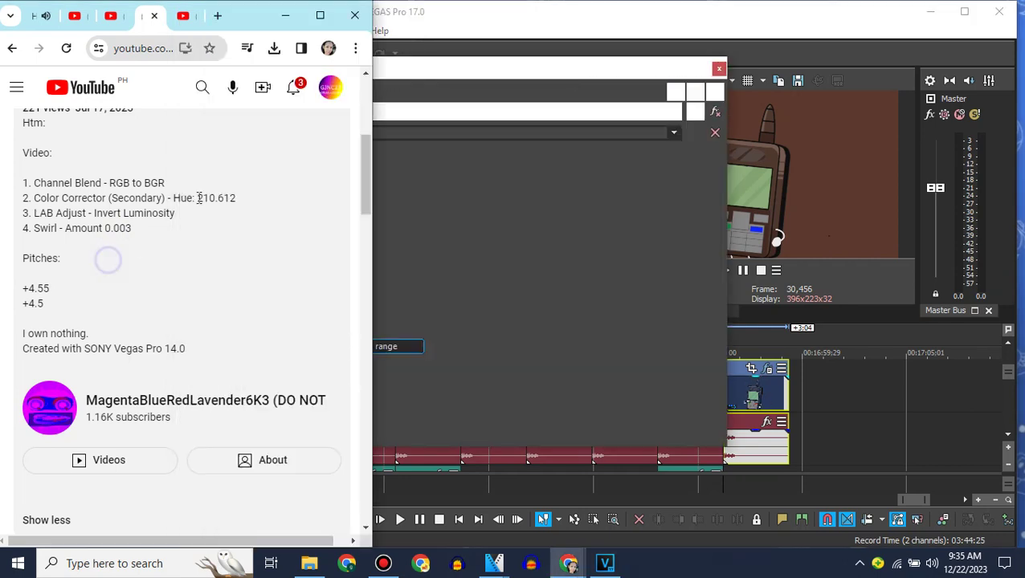
pyautogui.moveTo(364, 206); pyautogui.dragTo(433, 218)
pyautogui.click(244, 203)
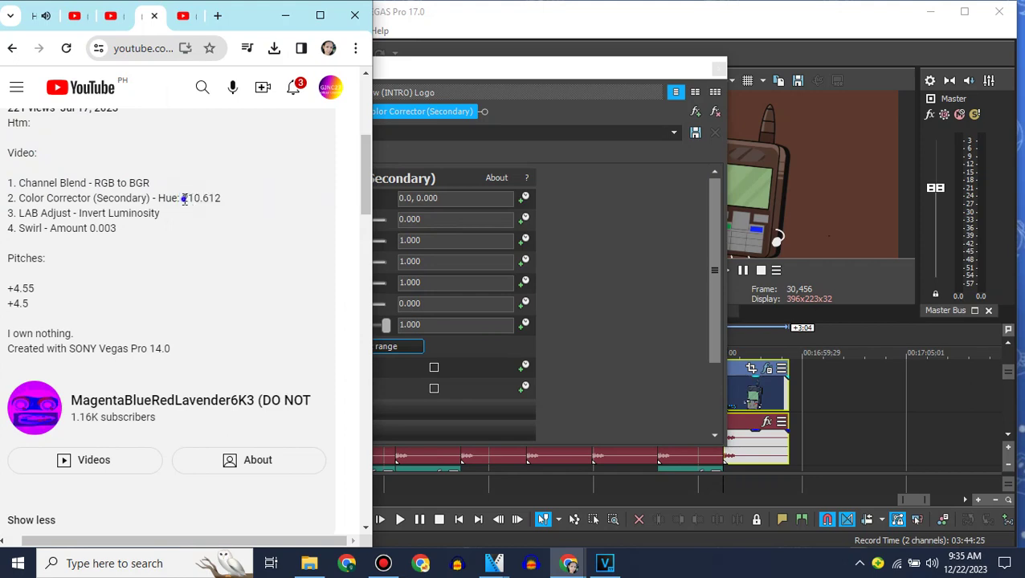
pyautogui.doubleClick(471, 223)
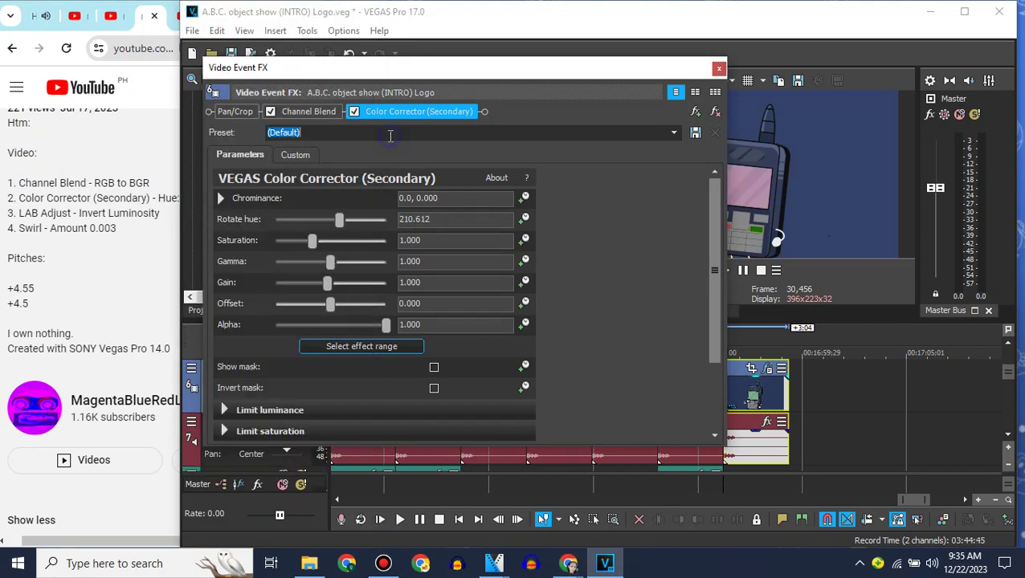
pyautogui.click(719, 70)
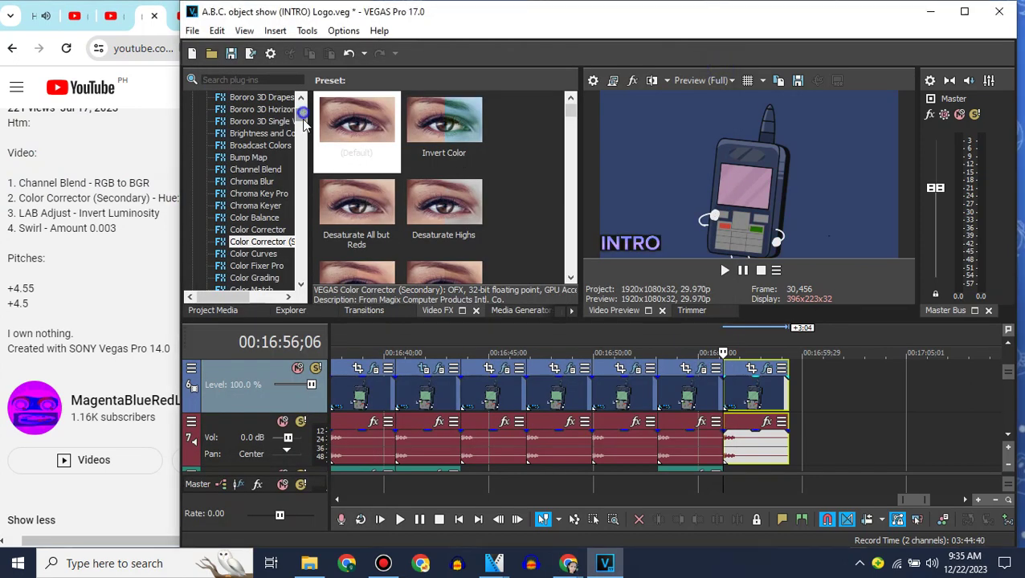
# Step: Apply LAB Adjust with the Invert Luminosity preset to the last clip on track 6
pyautogui.scroll(-5, 303, 146)
pyautogui.moveTo(304, 146); pyautogui.dragTo(306, 129)
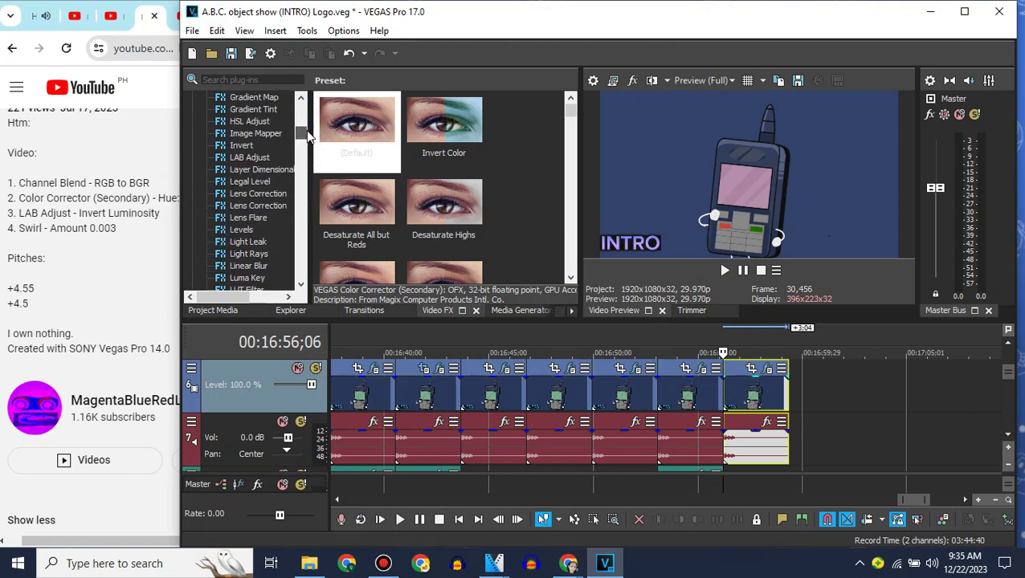
pyautogui.click(266, 161)
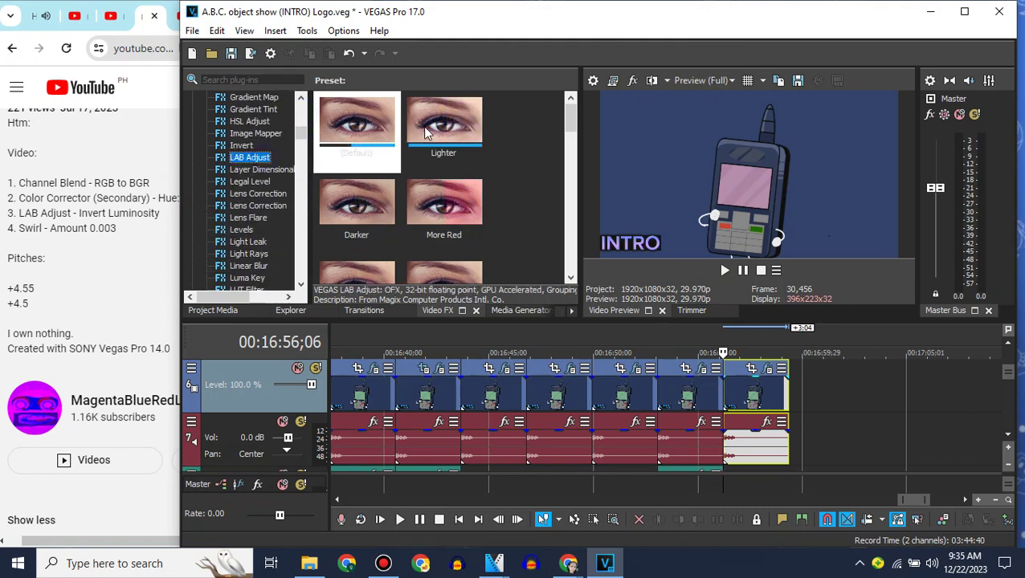
pyautogui.scroll(-3, 514, 166)
pyautogui.moveTo(444, 207); pyautogui.dragTo(726, 387)
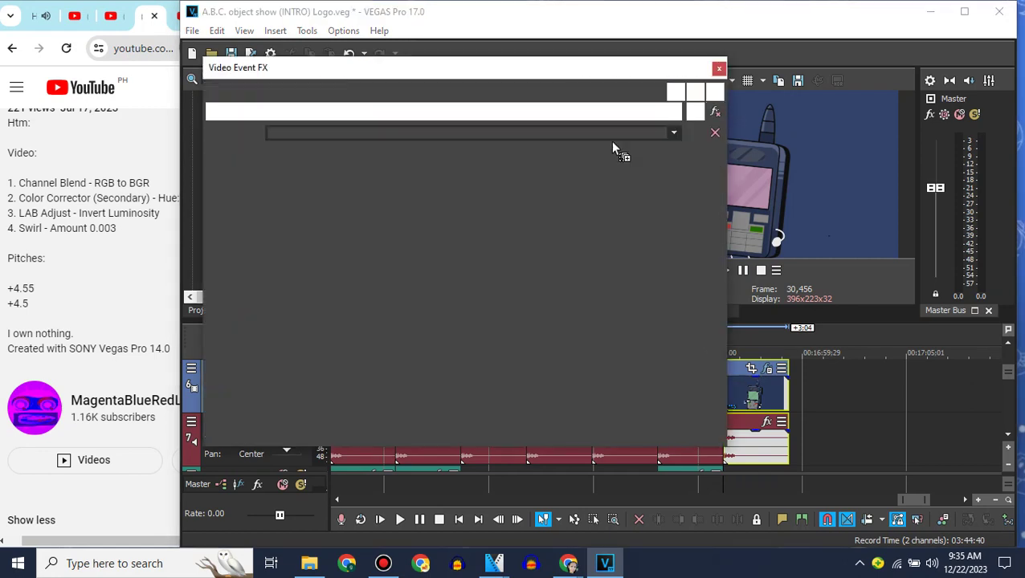
pyautogui.click(714, 70)
# Step: Apply Swirl with the Reset to None preset to the last clip on track 6 and set its amount to 0.003
pyautogui.moveTo(298, 135); pyautogui.dragTo(299, 264)
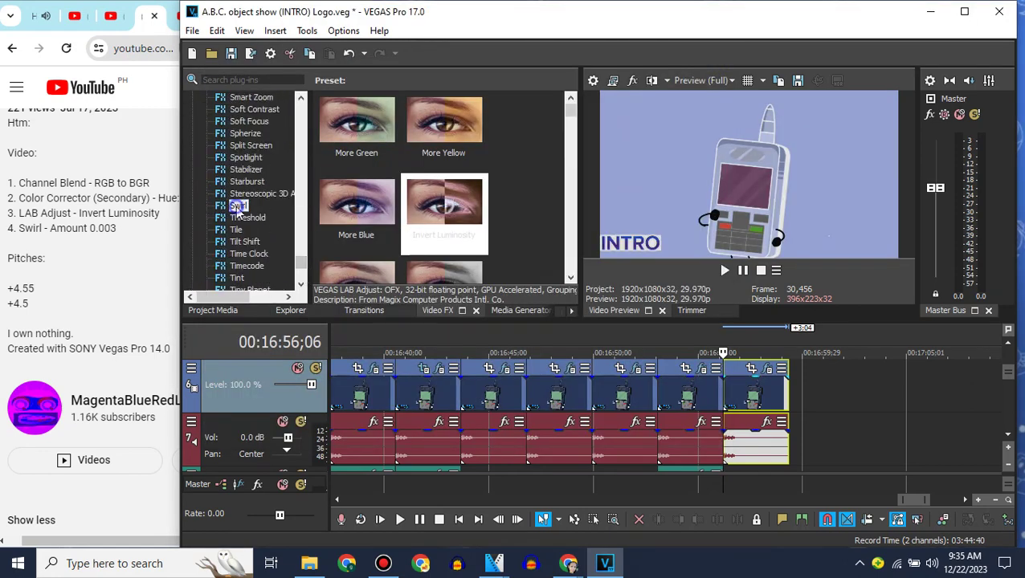
pyautogui.click(238, 207)
pyautogui.click(368, 273)
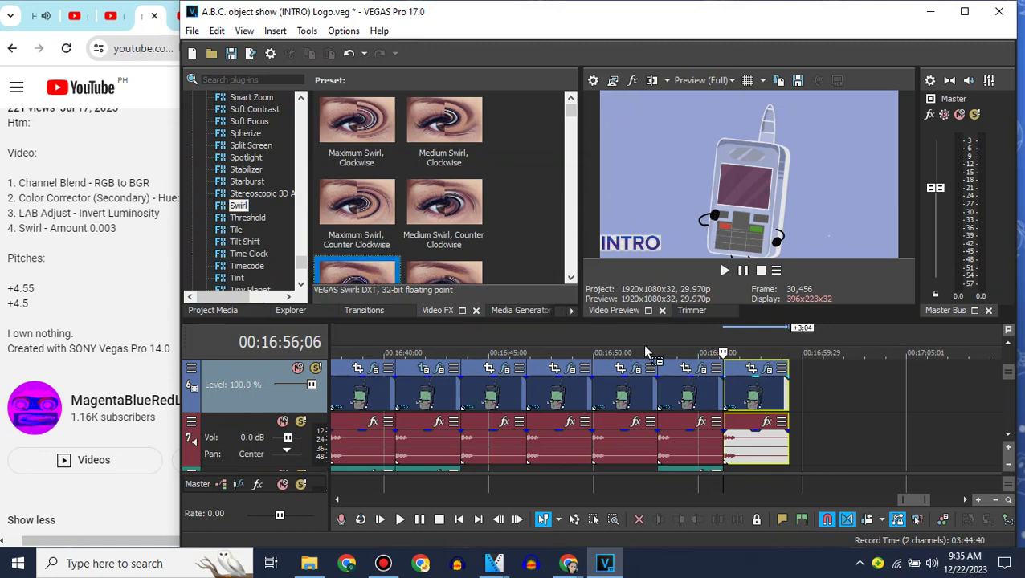
pyautogui.click(570, 243)
pyautogui.moveTo(358, 203); pyautogui.dragTo(756, 384)
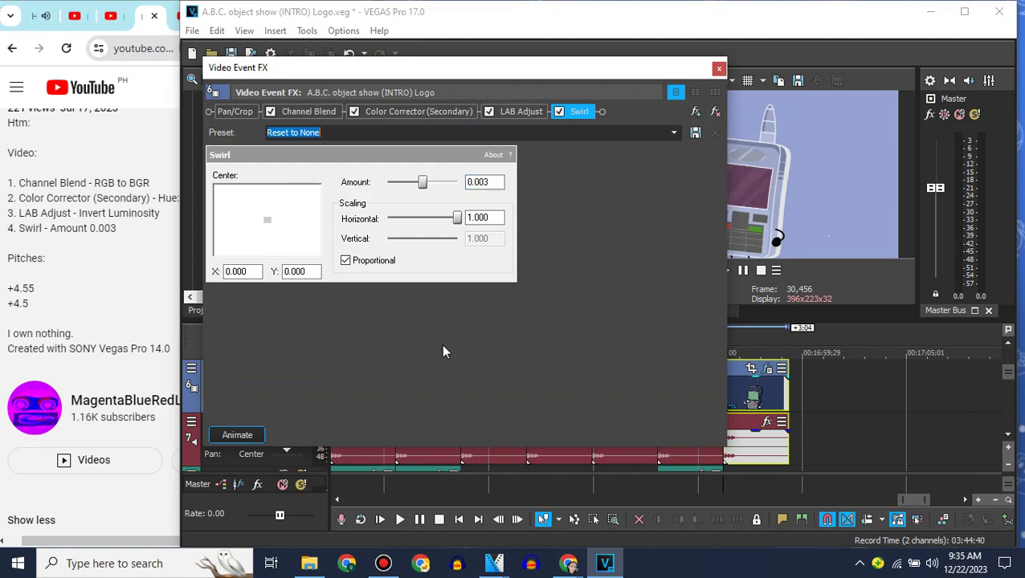
pyautogui.click(717, 67)
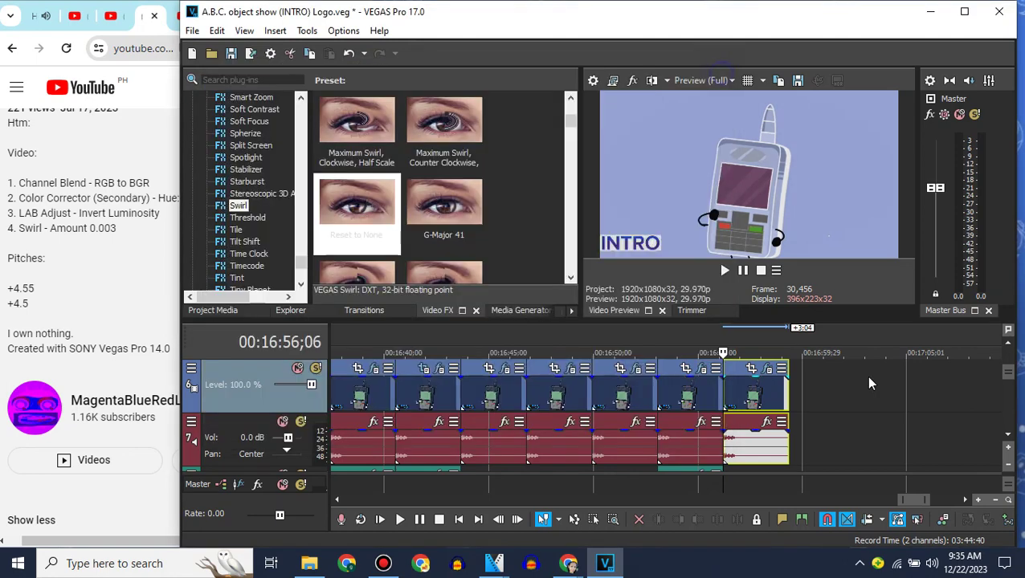
# Step: Copy the last clip's audio from track 7 to track 8 at the same start time and delete the extra video track the paste adds
pyautogui.click(1009, 440)
pyautogui.rightClick(754, 394)
pyautogui.click(775, 220)
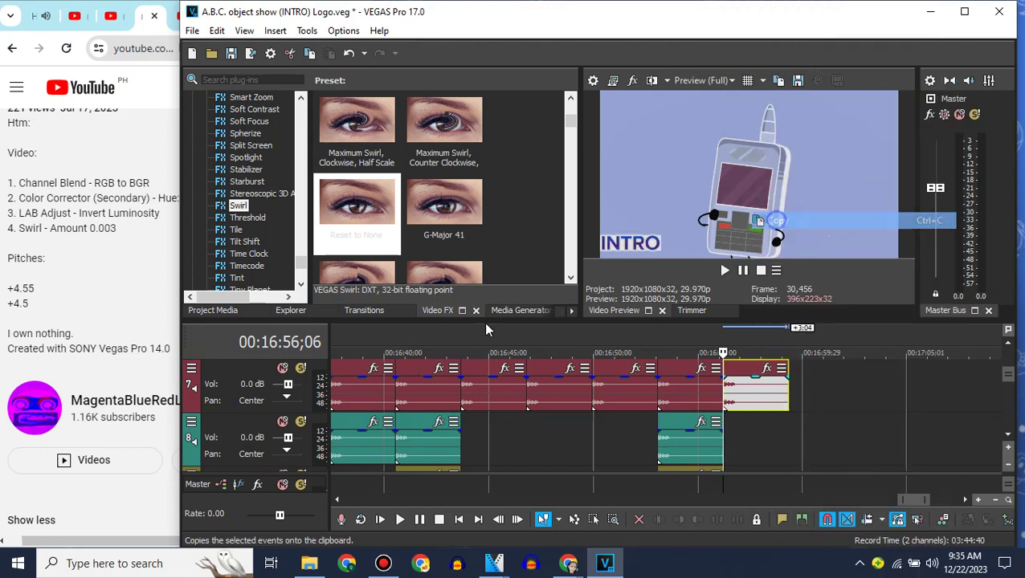
pyautogui.click(244, 426)
pyautogui.hotkey('ctrl', 'v')
pyautogui.click(724, 426)
pyautogui.rightClick(689, 424)
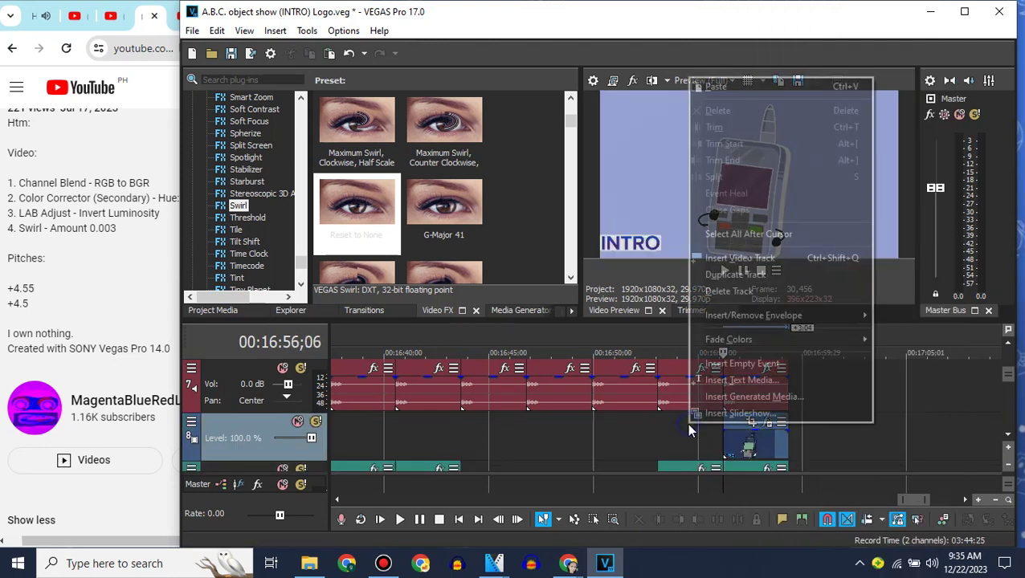
pyautogui.click(736, 290)
# Step: Set the last audio clip on track 7 to the élastique method with a pitch change of 4.55
pyautogui.rightClick(747, 401)
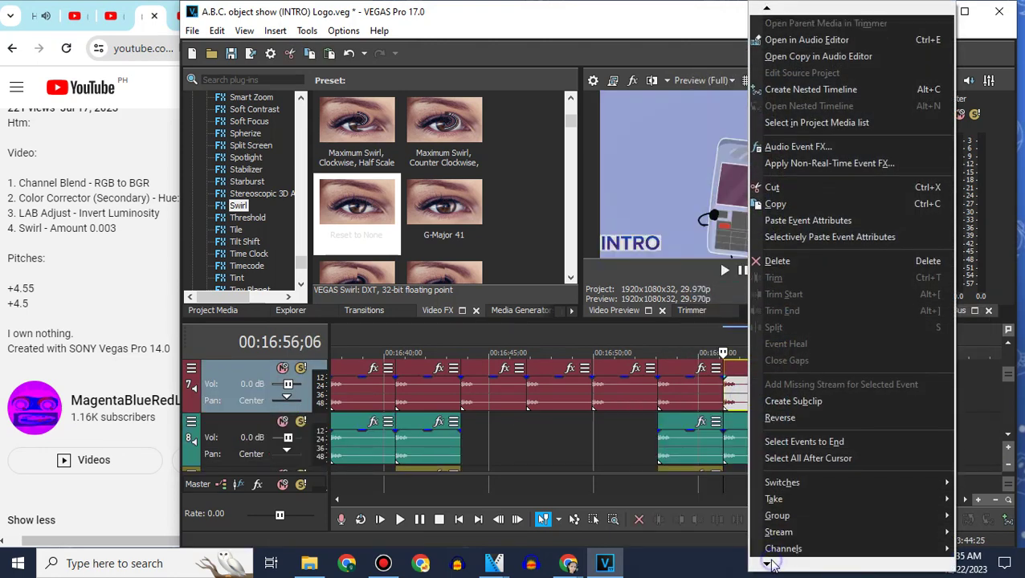
pyautogui.moveTo(769, 565)
pyautogui.click(778, 545)
pyautogui.click(643, 241)
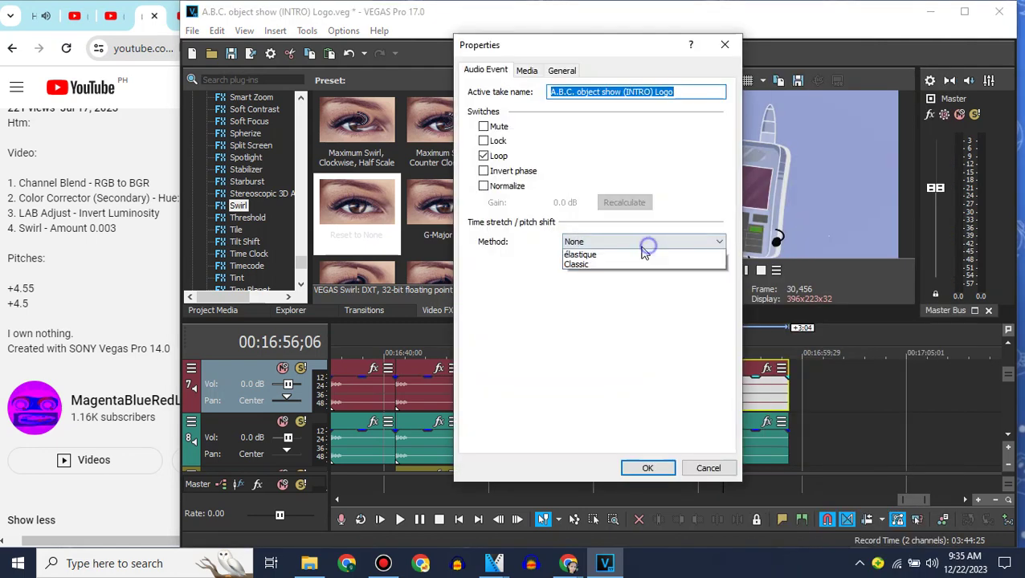
pyautogui.click(642, 254)
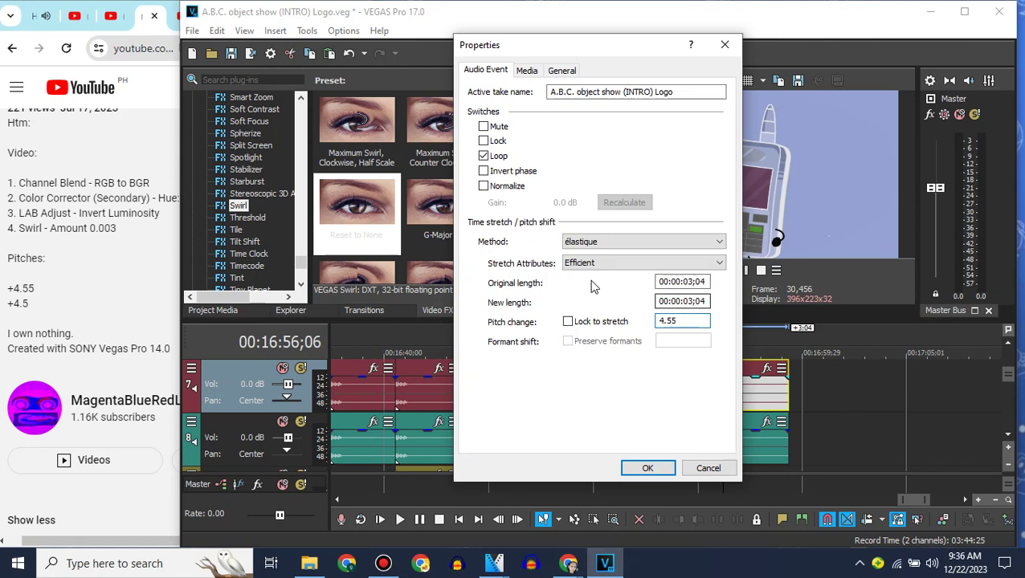
pyautogui.click(647, 468)
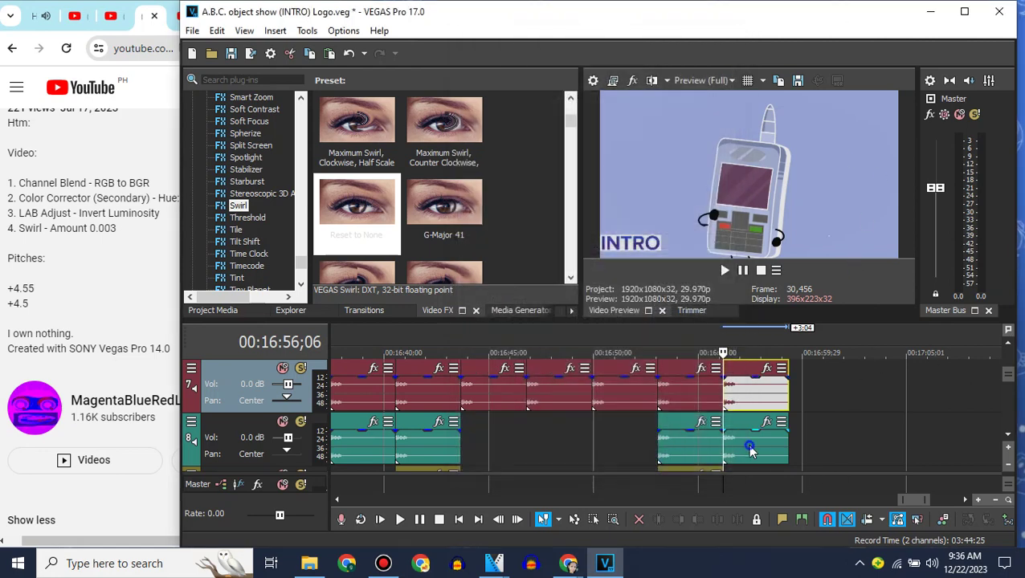
# Step: Set the last audio clip on track 8 to the élastique method with a pitch change of 4.5
pyautogui.rightClick(751, 447)
pyautogui.moveTo(771, 568)
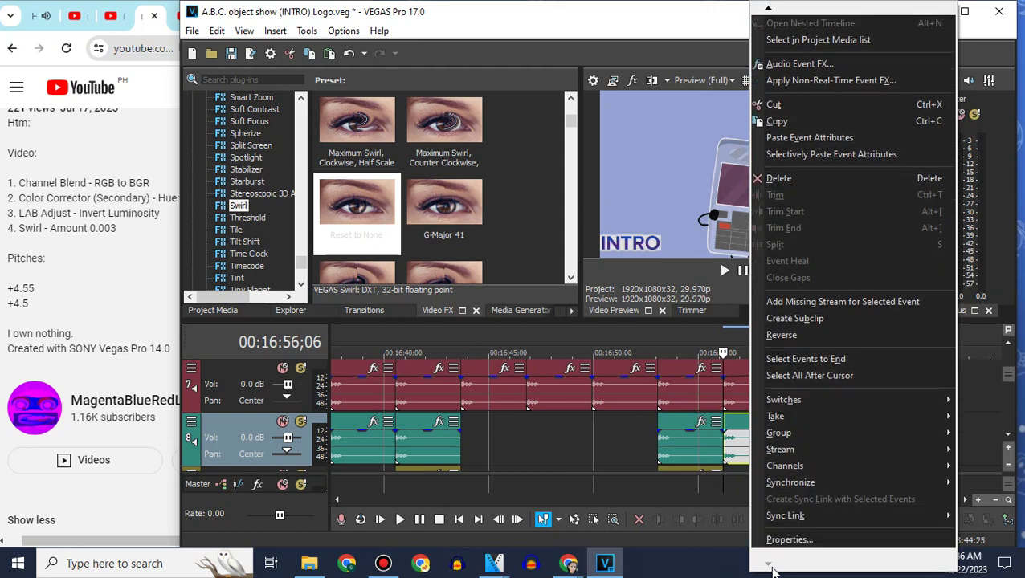
pyautogui.click(779, 539)
pyautogui.click(617, 241)
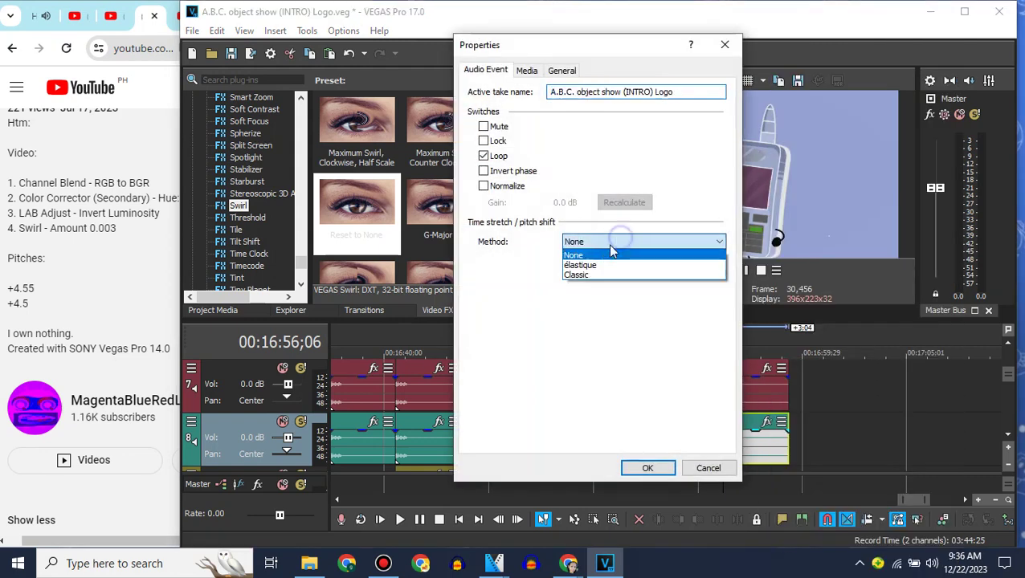
pyautogui.click(604, 266)
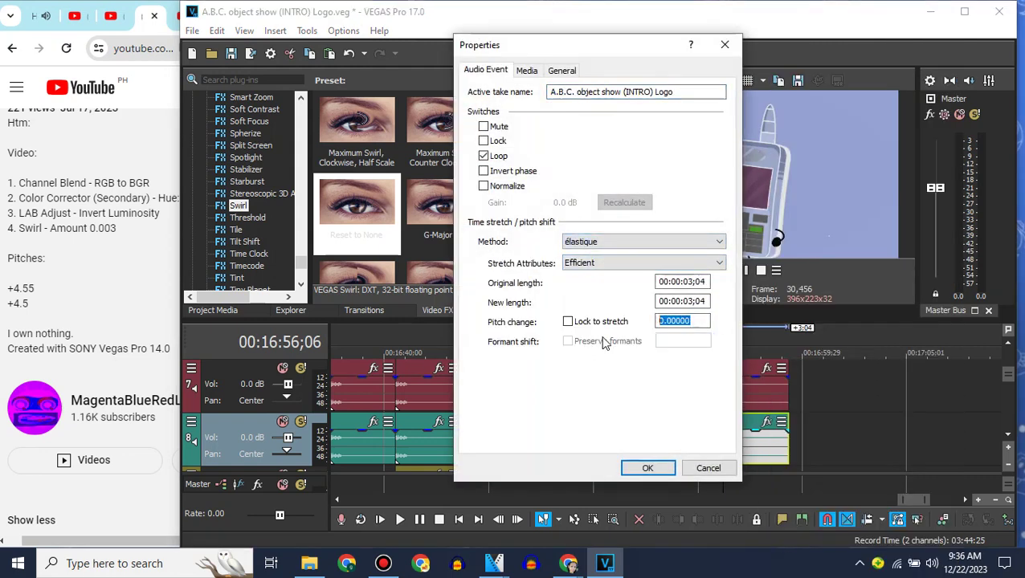
pyautogui.write('4.5')
pyautogui.press('Return')
# Step: View the My G Major settings list in the browser and append another A.B.C. object show (INTRO) Logo.mp4 clip to the end of track 6
pyautogui.click(103, 306)
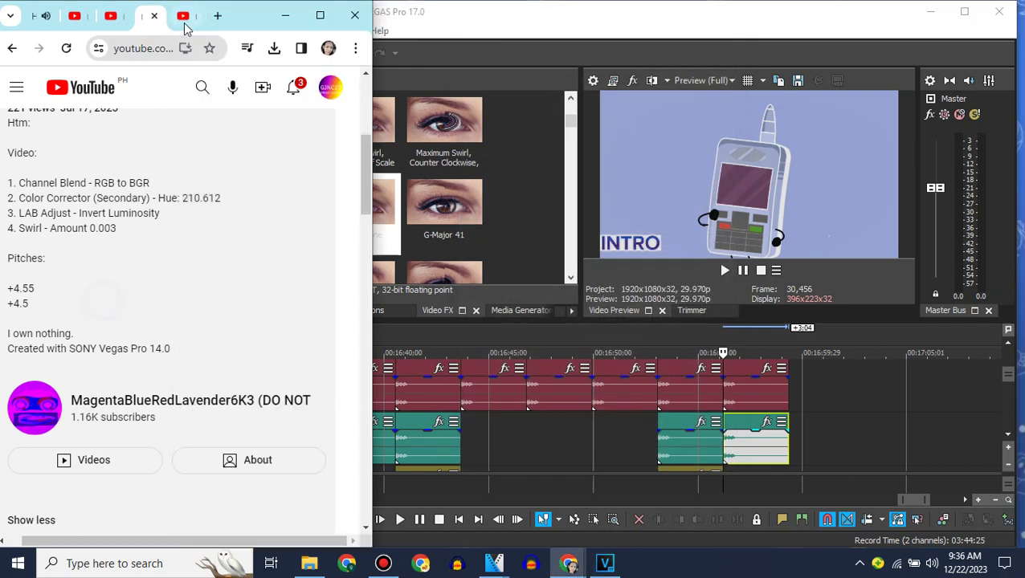
pyautogui.click(184, 23)
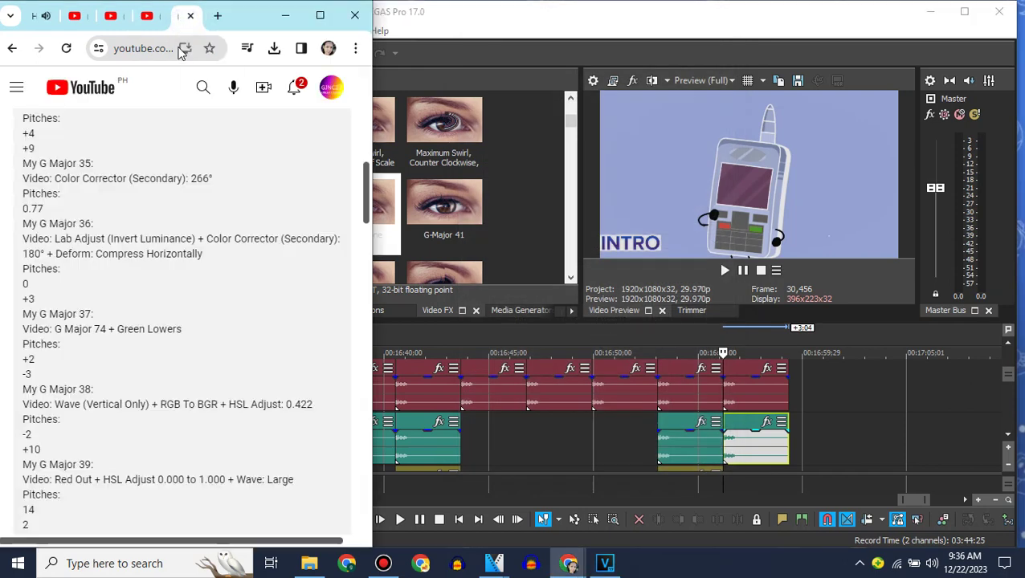
pyautogui.click(1011, 343)
pyautogui.click(212, 311)
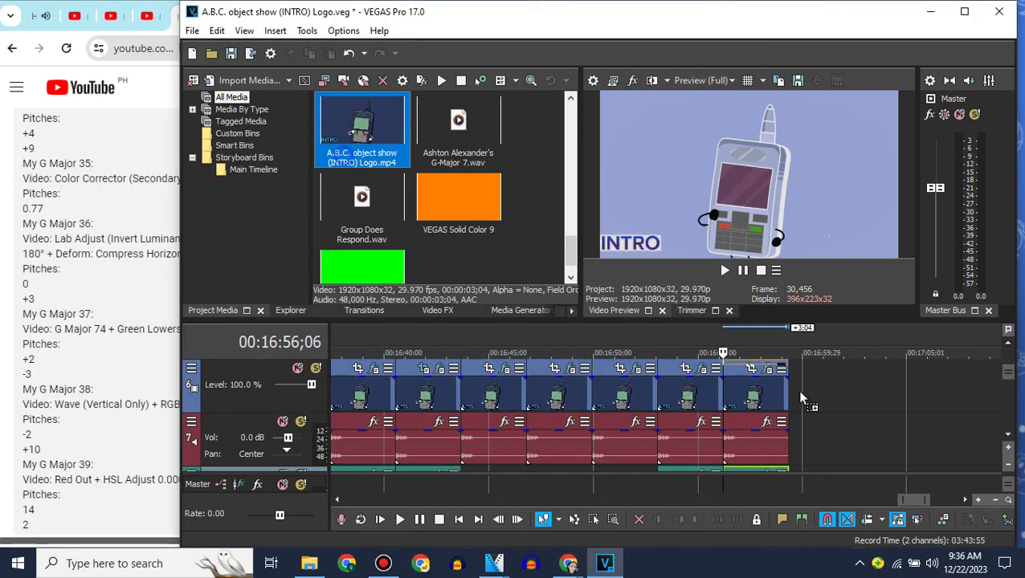
pyautogui.moveTo(800, 395); pyautogui.dragTo(796, 393)
# Step: Recheck the My G Major settings list in the browser and apply LAB Adjust with the Invert Luminosity preset to the newly appended clip
pyautogui.click(441, 311)
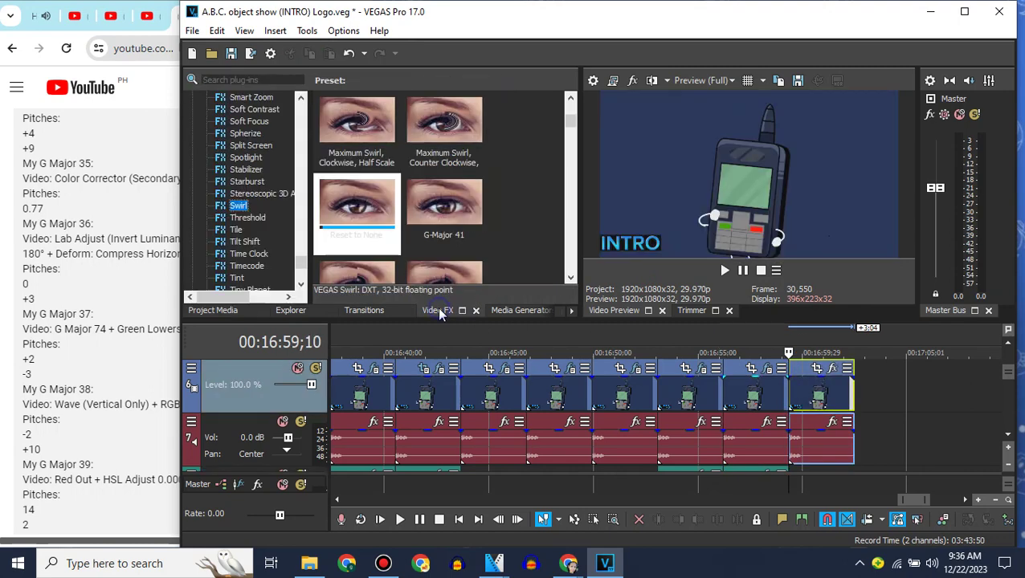
pyautogui.scroll(10, 302, 226)
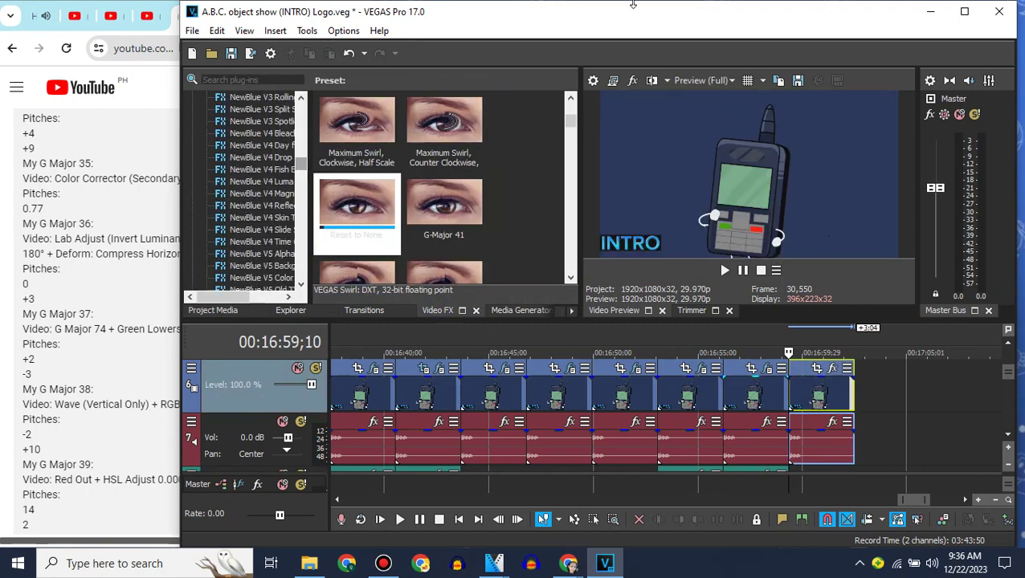
pyautogui.moveTo(634, 6)
pyautogui.click(583, 9)
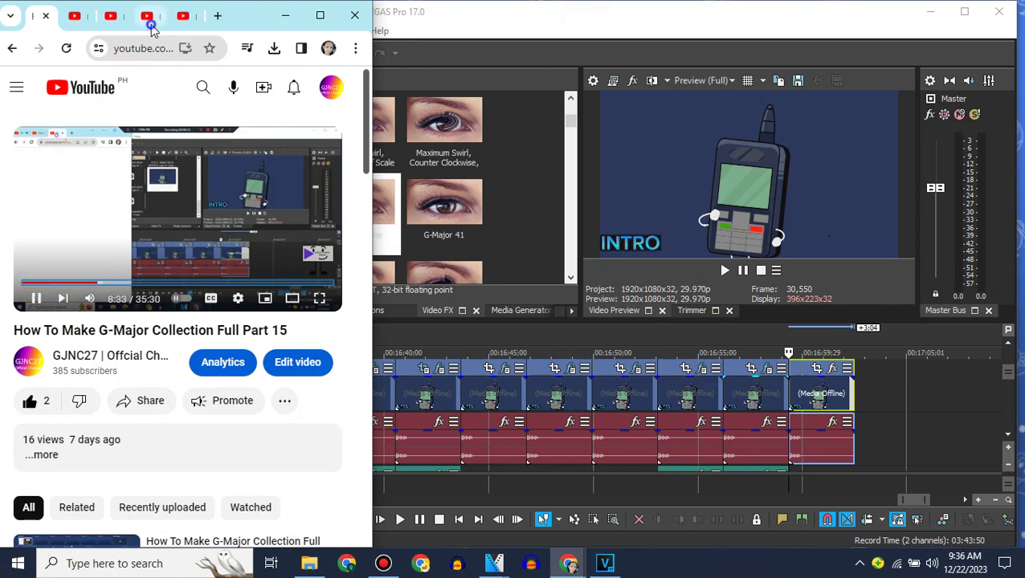
pyautogui.click(149, 24)
pyautogui.click(183, 24)
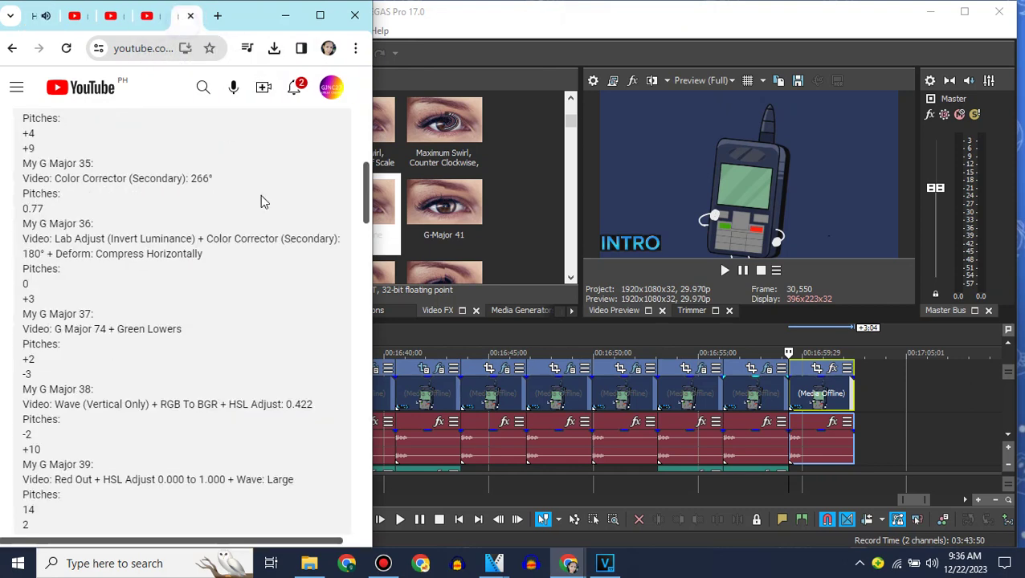
pyautogui.click(540, 231)
pyautogui.moveTo(303, 161); pyautogui.dragTo(302, 127)
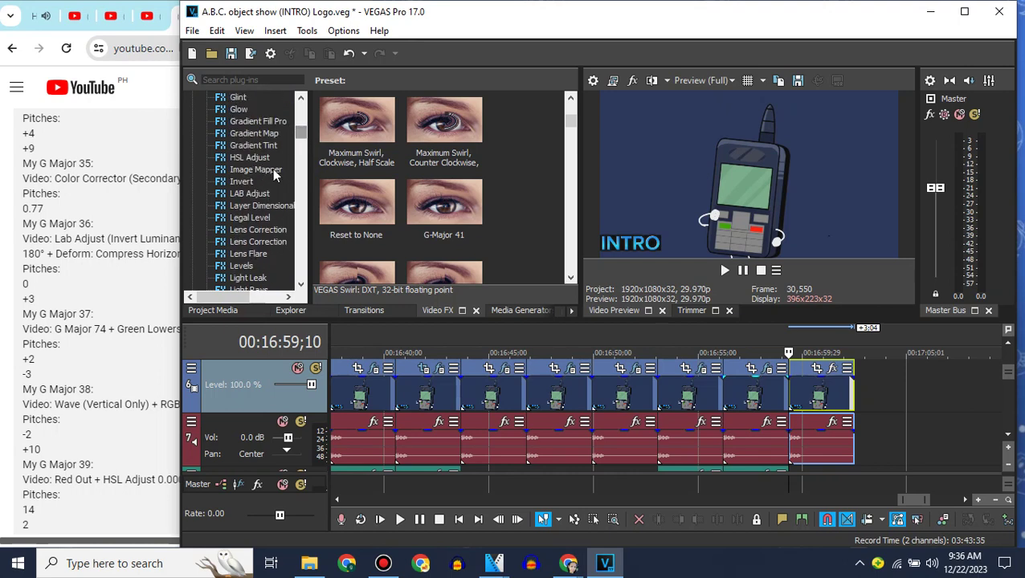
pyautogui.doubleClick(447, 210)
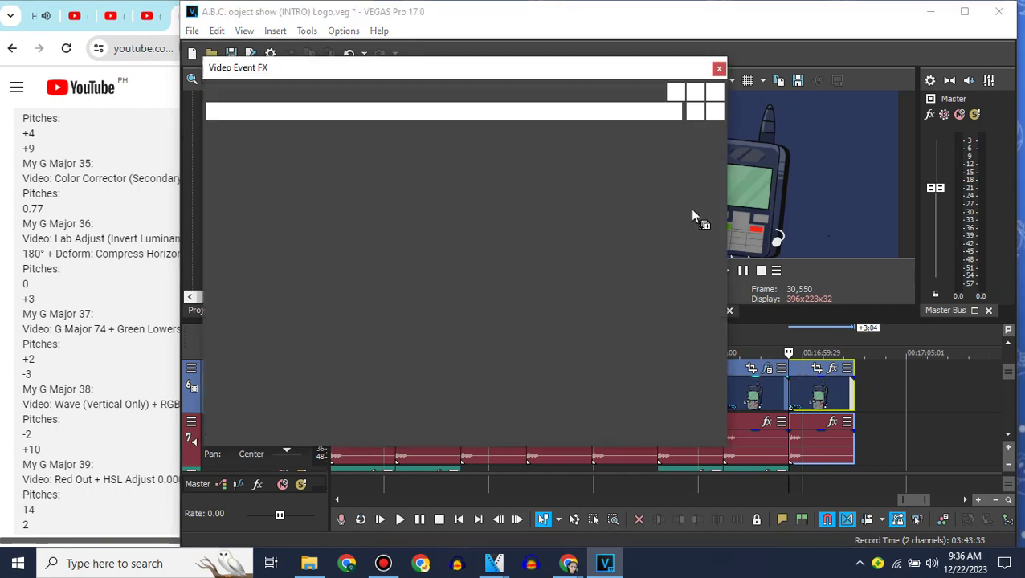
pyautogui.click(718, 69)
# Step: Apply Pinch/Punch with the Medium Punch preset to the newly appended clip on track 6
pyautogui.moveTo(302, 132); pyautogui.dragTo(302, 171)
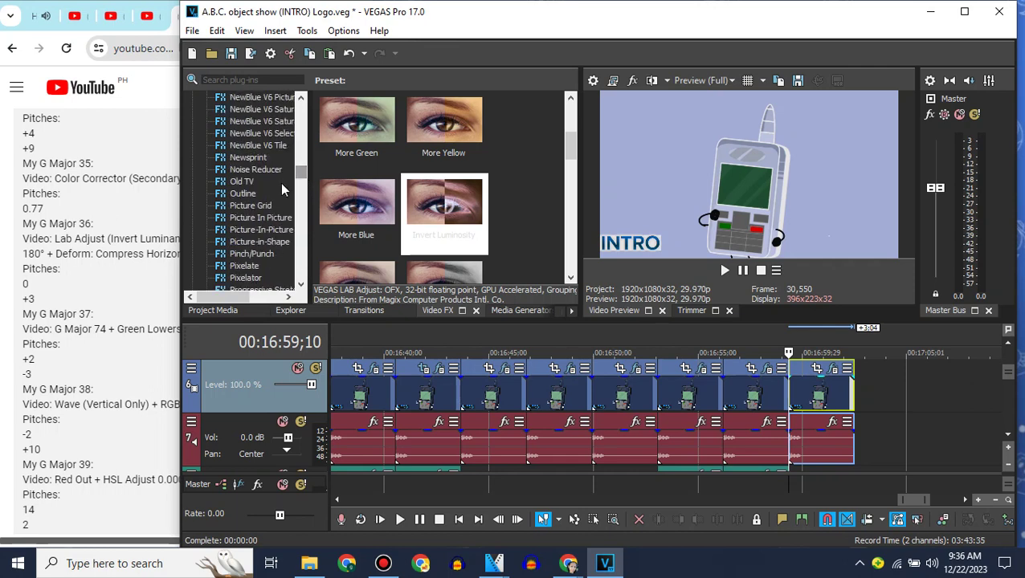
pyautogui.click(251, 254)
pyautogui.moveTo(444, 121); pyautogui.dragTo(690, 177)
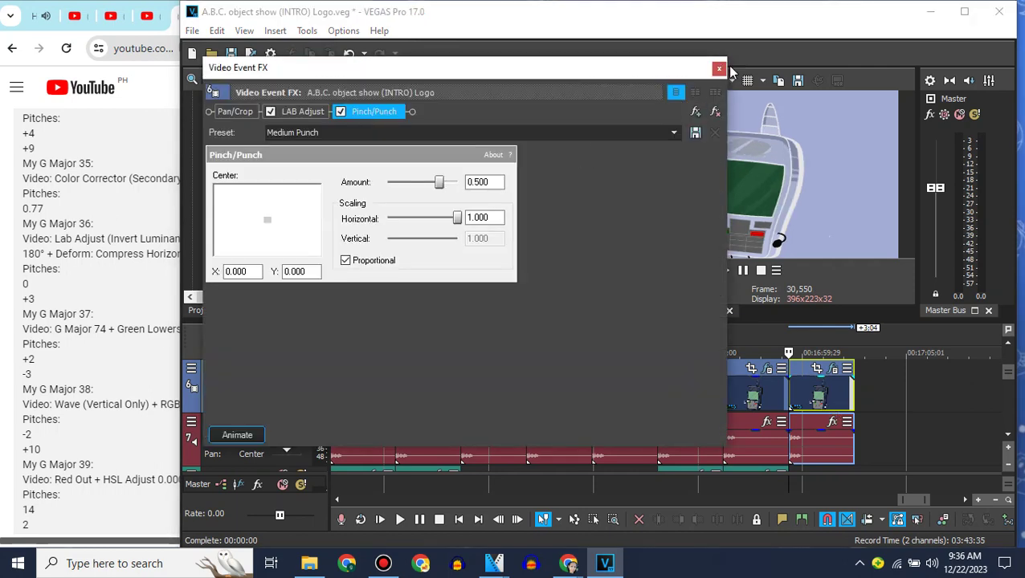
pyautogui.click(718, 69)
# Step: Apply Channel Blend with the RGB to BGR preset to the newly appended clip on track 6
pyautogui.moveTo(304, 177); pyautogui.dragTo(303, 110)
pyautogui.click(255, 122)
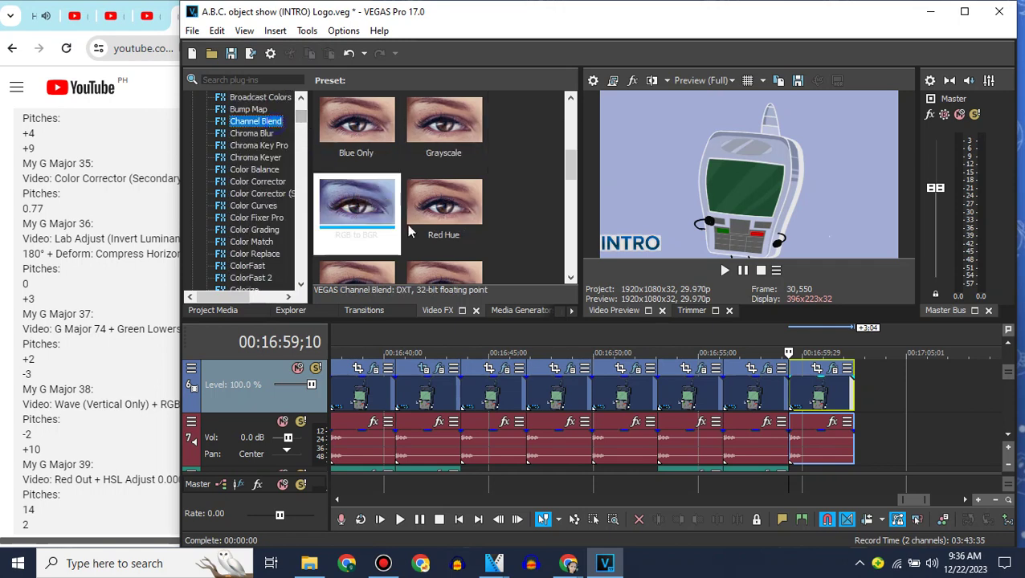
pyautogui.click(400, 244)
pyautogui.moveTo(812, 401); pyautogui.dragTo(814, 402)
pyautogui.click(719, 68)
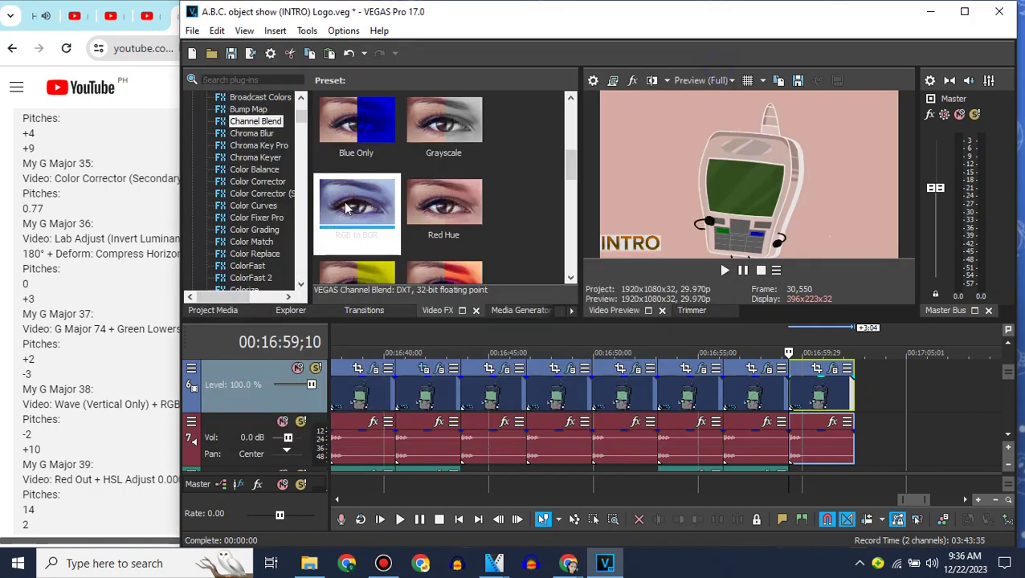
# Step: Apply HSL Adjust with the Green preset to the newly appended clip on track 6
pyautogui.click(306, 213)
pyautogui.click(306, 213)
pyautogui.click(306, 213)
pyautogui.scroll(-5, 307, 215)
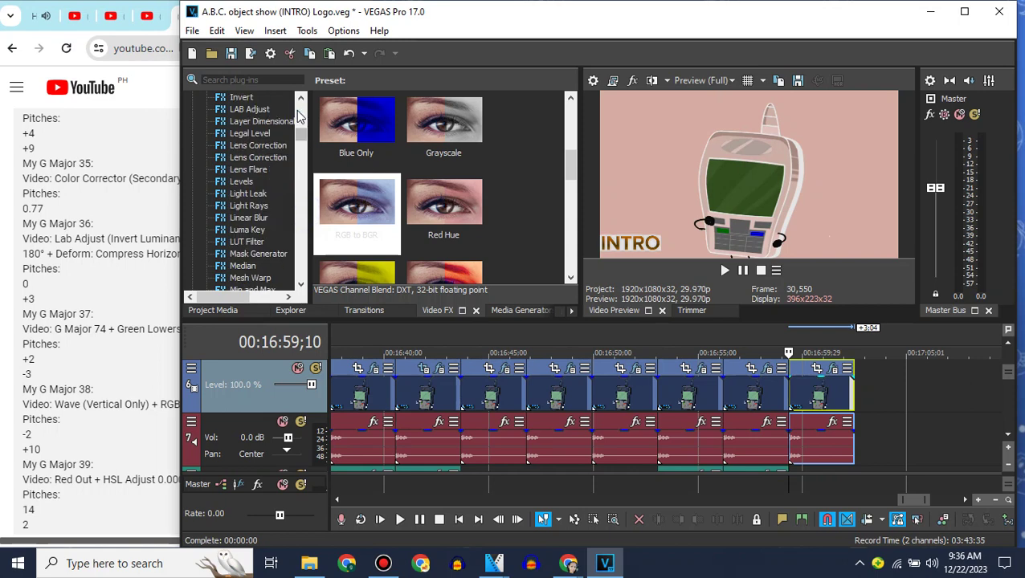
pyautogui.scroll(5, 249, 233)
pyautogui.click(251, 255)
pyautogui.moveTo(355, 125); pyautogui.dragTo(818, 394)
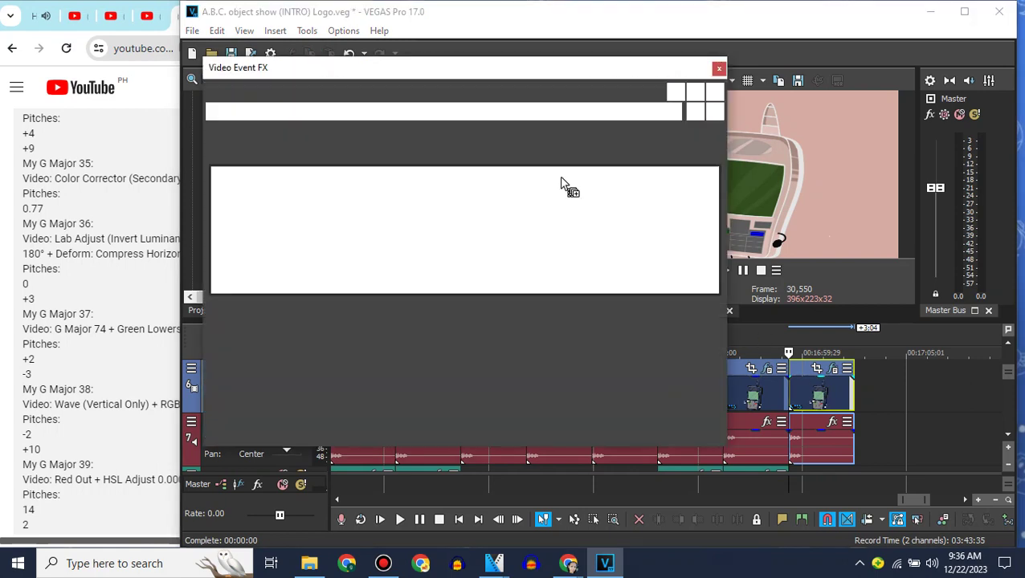
pyautogui.click(673, 133)
pyautogui.moveTo(672, 168); pyautogui.dragTo(674, 348)
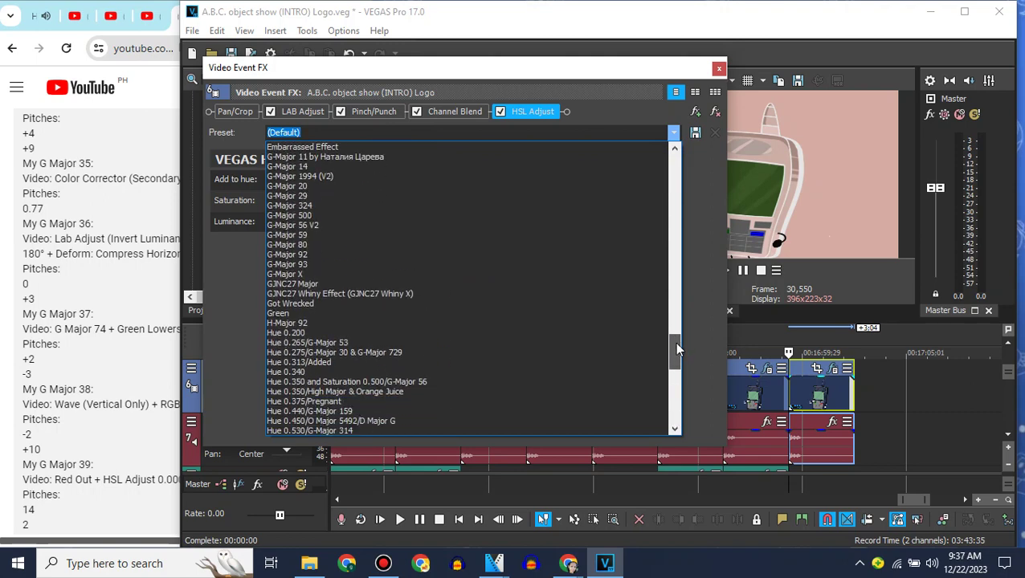
pyautogui.click(300, 312)
pyautogui.click(718, 67)
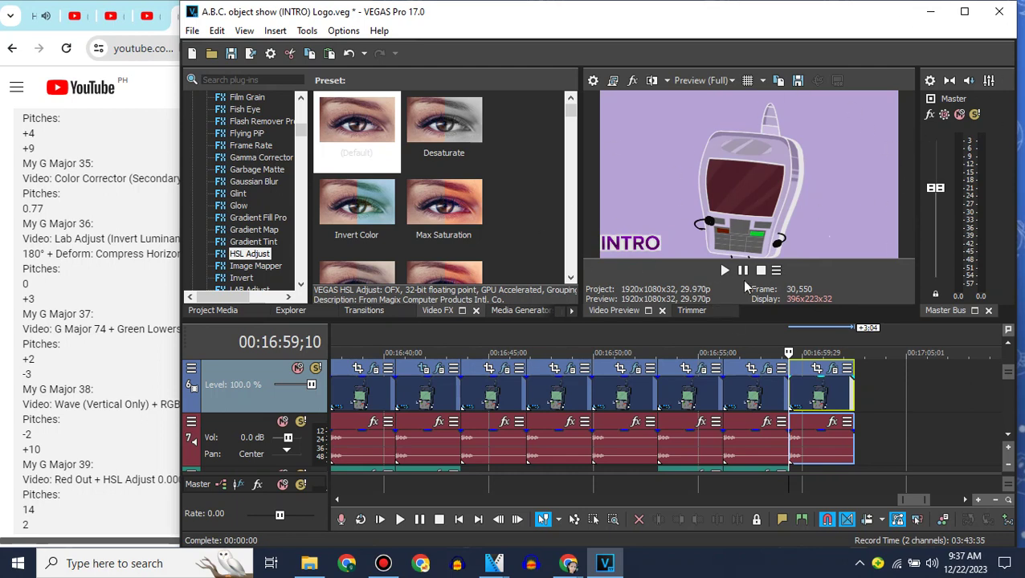
# Step: Set the newly appended clip's audio on track 7 to élastique pitch shifting, Efficient, with a pitch change of 4.5
pyautogui.rightClick(801, 435)
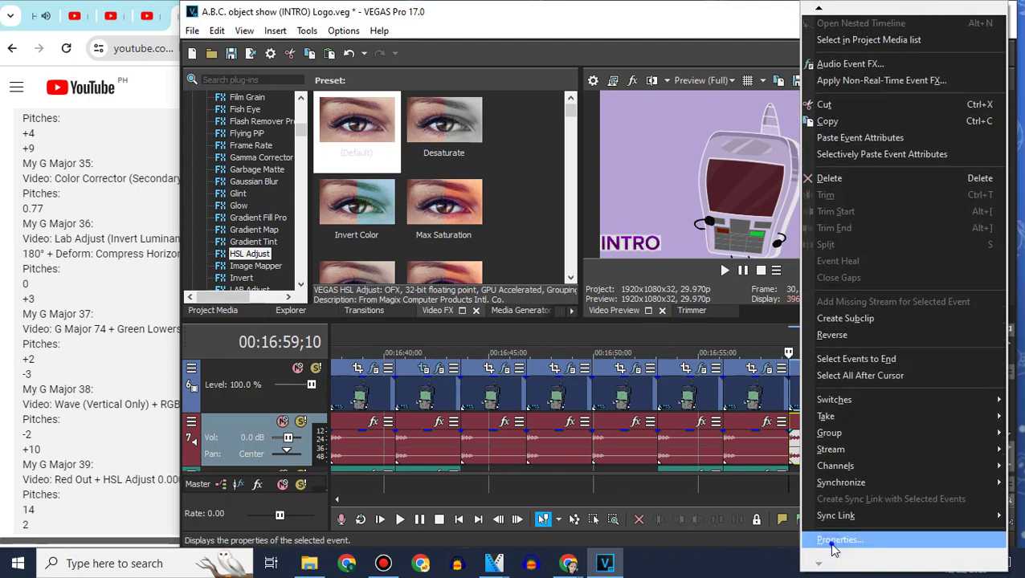
pyautogui.click(835, 541)
pyautogui.click(634, 241)
pyautogui.click(613, 266)
pyautogui.doubleClick(695, 321)
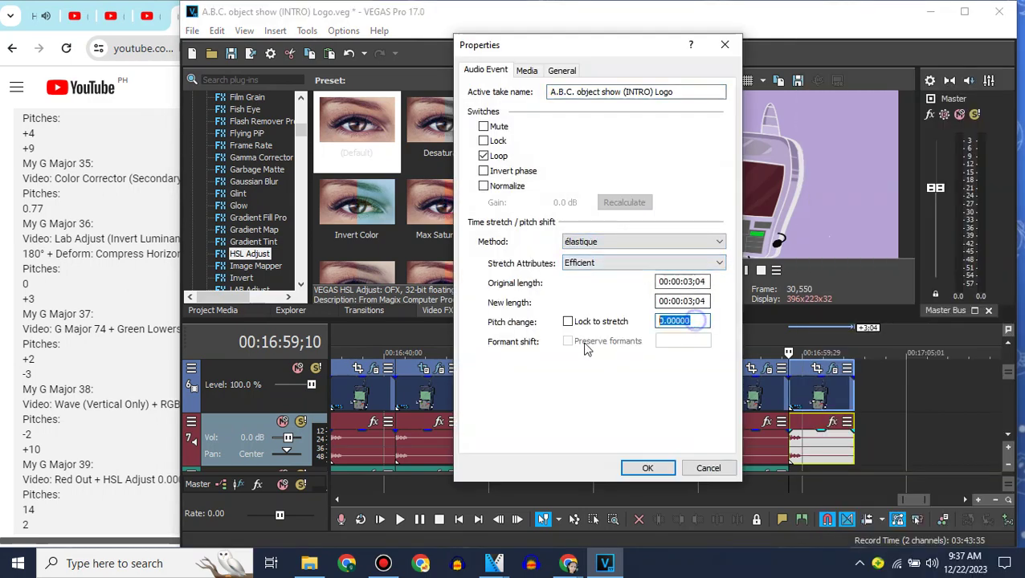
pyautogui.click(649, 467)
# Step: Paste a copy of the new clip's track 7 audio onto track 8 directly beneath it
pyautogui.click(1008, 438)
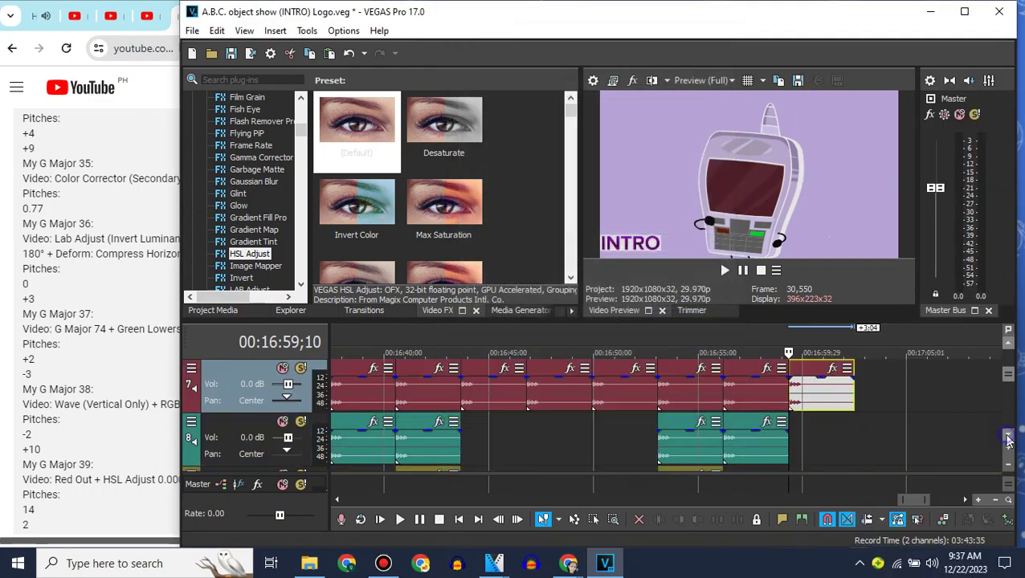
pyautogui.rightClick(748, 452)
pyautogui.click(769, 224)
pyautogui.hotkey('ctrl', 'v')
pyautogui.click(792, 417)
# Step: Set the pitch change of the copied audio event on track 8 to -3
pyautogui.rightClick(806, 419)
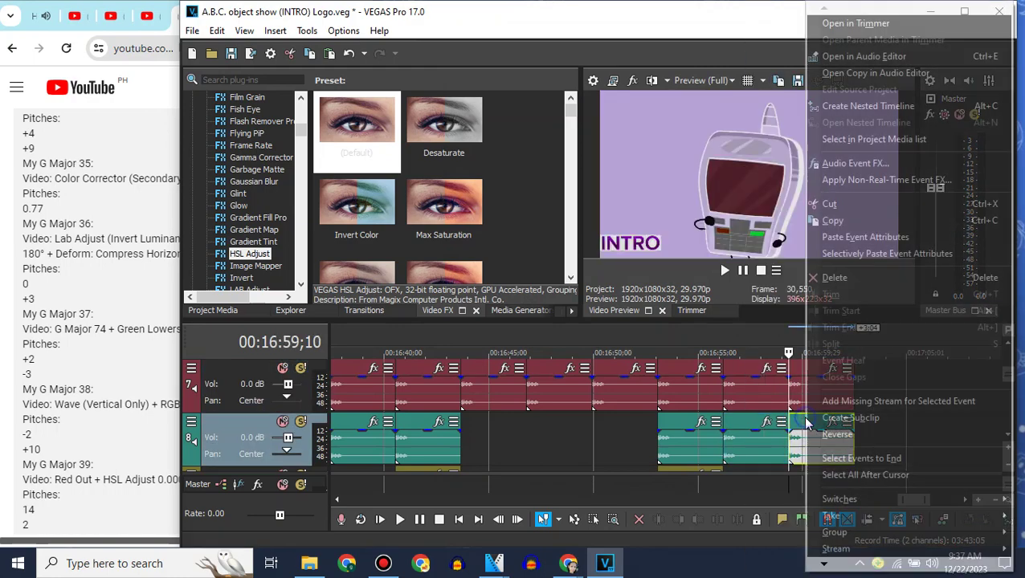
pyautogui.moveTo(824, 564)
pyautogui.click(844, 543)
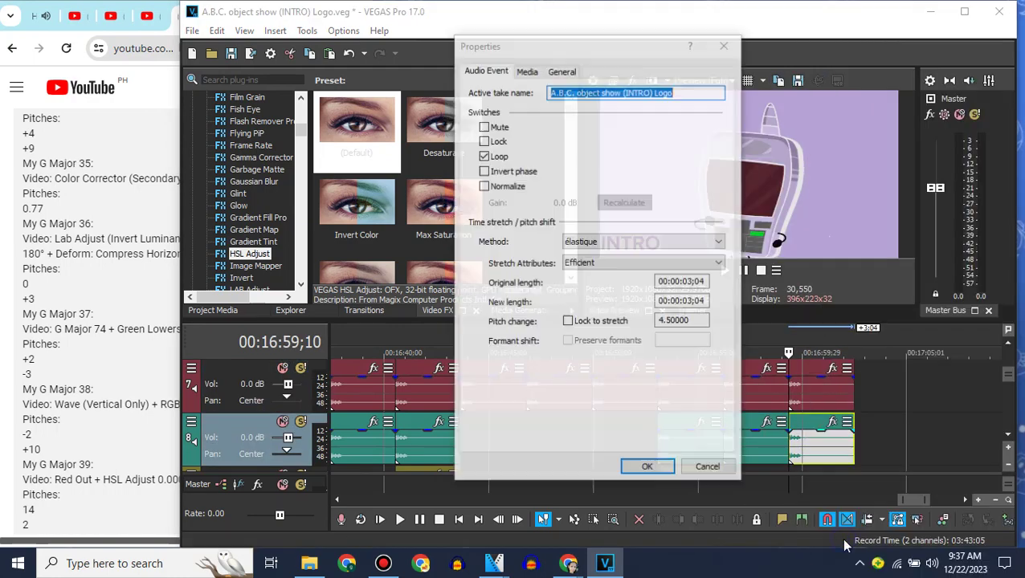
pyautogui.moveTo(697, 322); pyautogui.dragTo(588, 334)
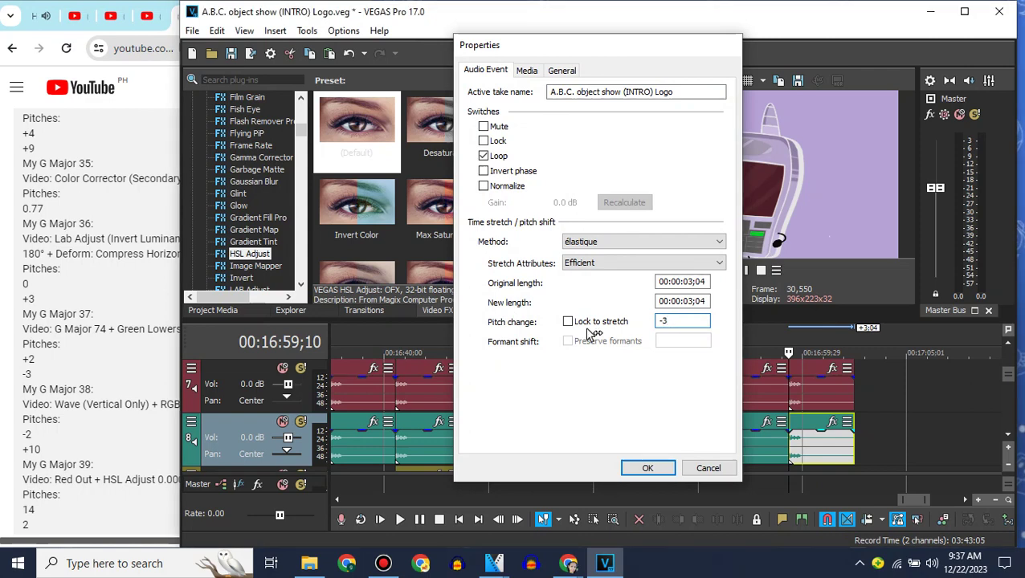
pyautogui.press('Return')
# Step: Append another A.B.C. object show (INTRO) Logo.mp4 clip from the project media to the end of track 6
pyautogui.click(1009, 345)
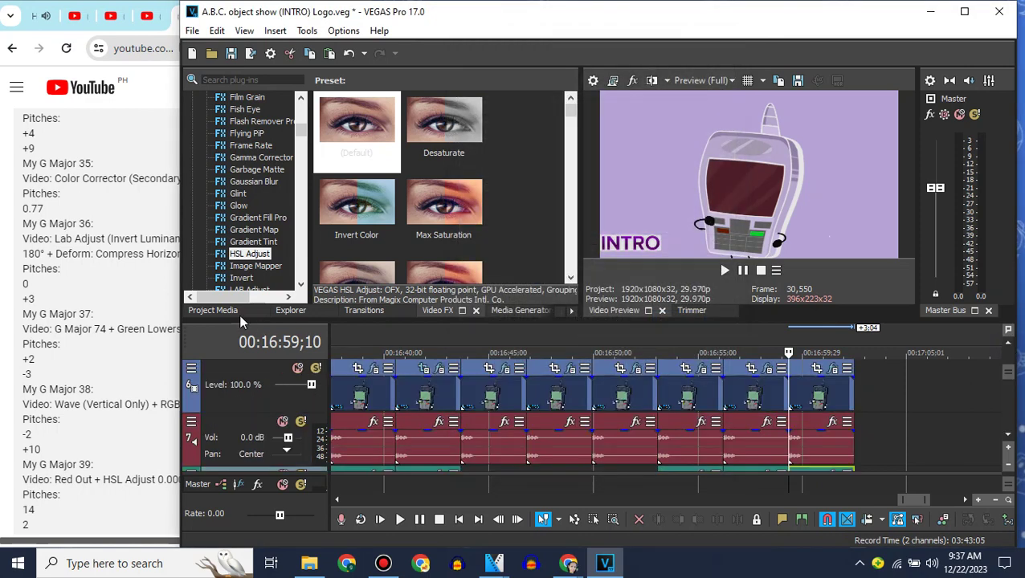
pyautogui.click(213, 310)
pyautogui.moveTo(867, 409); pyautogui.dragTo(854, 385)
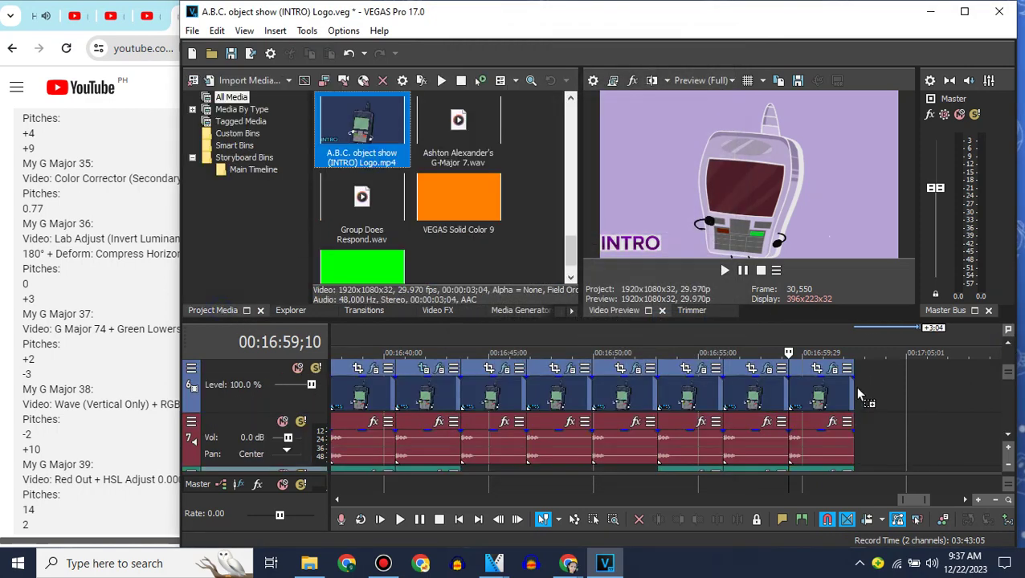
# Step: Switch to the browser and search YouTube for "my g-major 37"
pyautogui.click(147, 269)
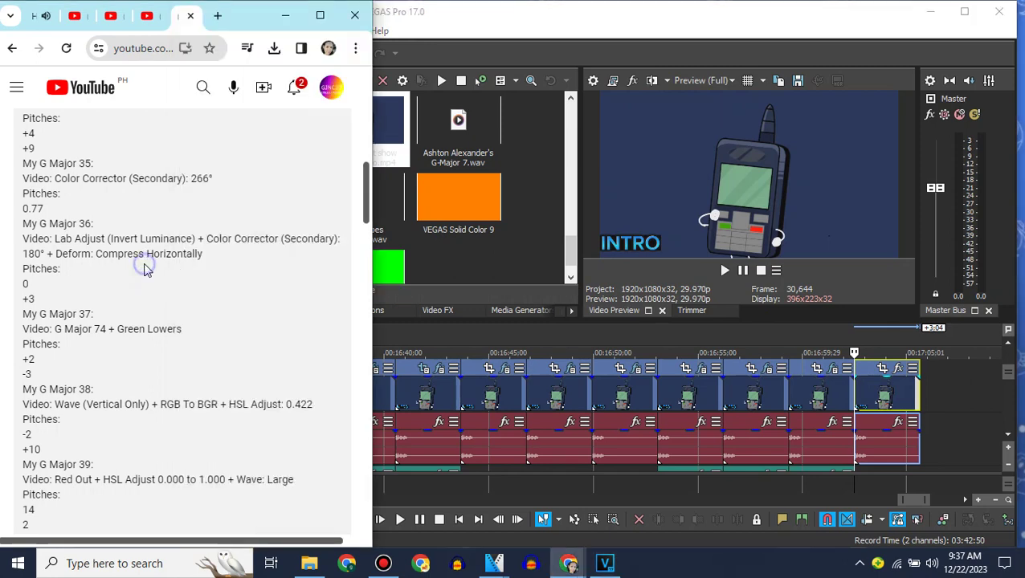
pyautogui.click(117, 23)
pyautogui.click(203, 87)
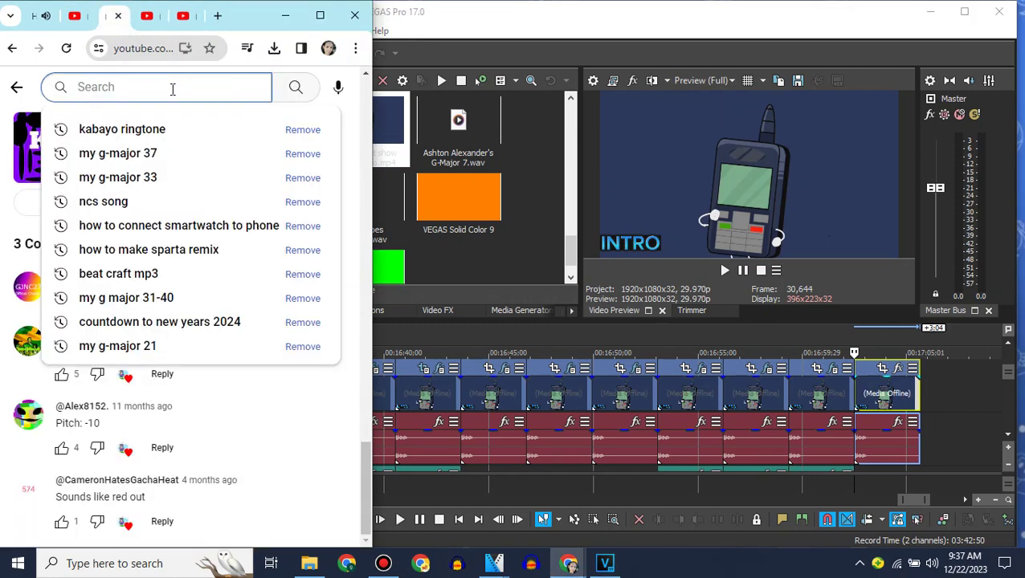
pyautogui.click(145, 156)
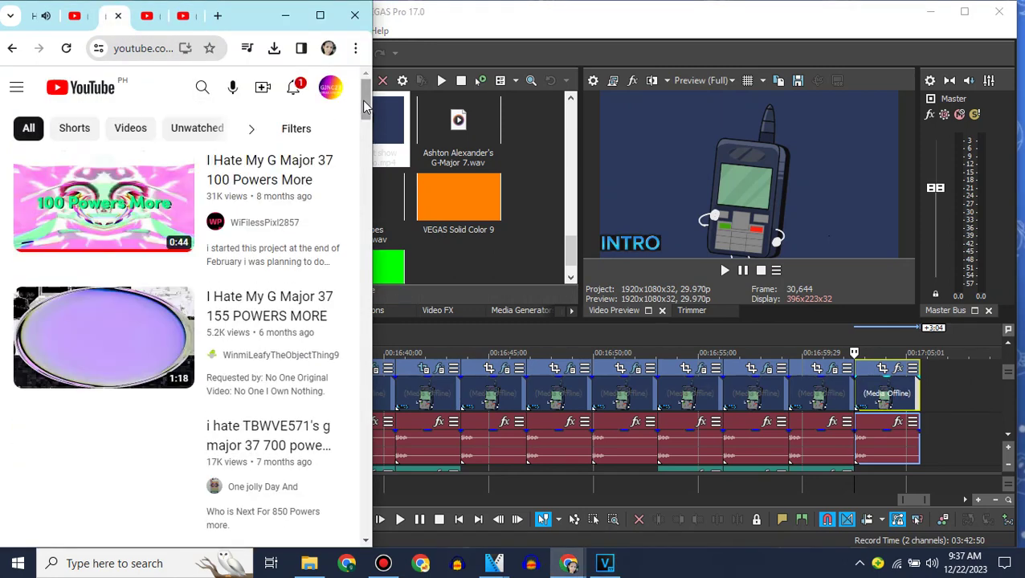
# Step: Find and open the "(New Effect) Klasky Csupo In My G Major 37" video in the results and scrub it to 0:01
pyautogui.scroll(-2, 367, 106)
pyautogui.scroll(-3, 366, 107)
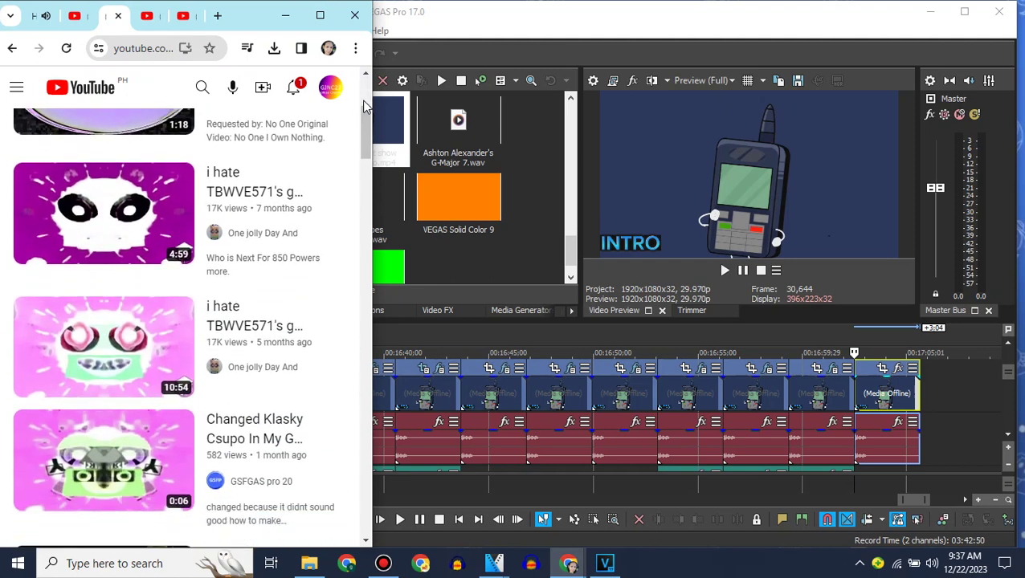
pyautogui.scroll(-6, 365, 106)
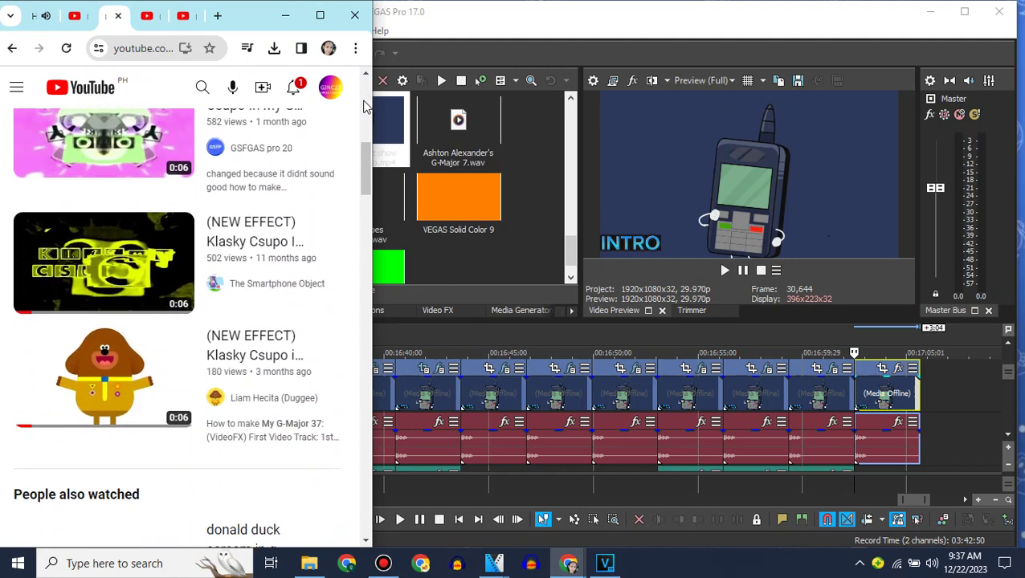
pyautogui.scroll(-2, 366, 106)
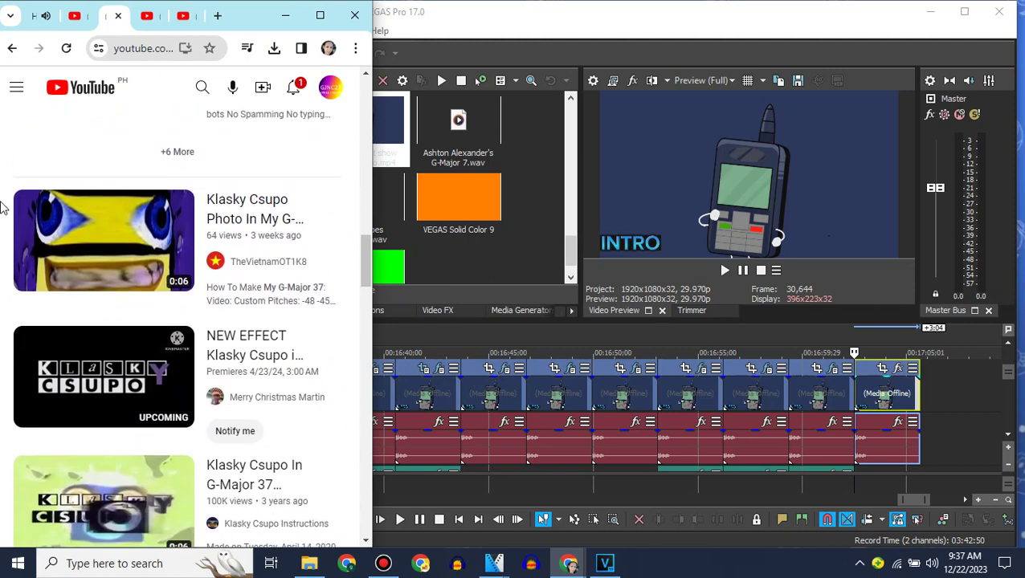
pyautogui.scroll(-5, 363, 232)
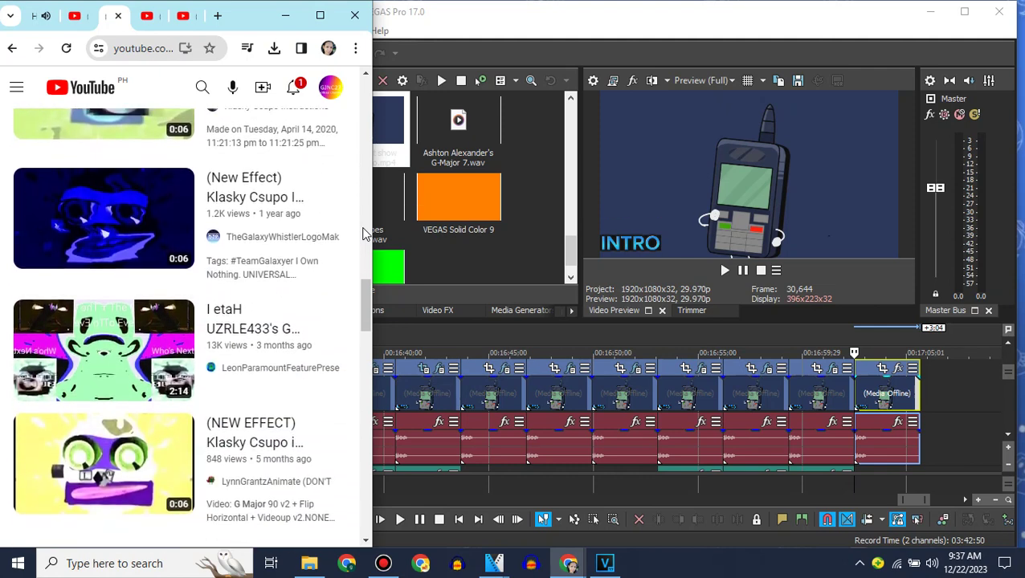
pyautogui.click(83, 229)
pyautogui.click(83, 224)
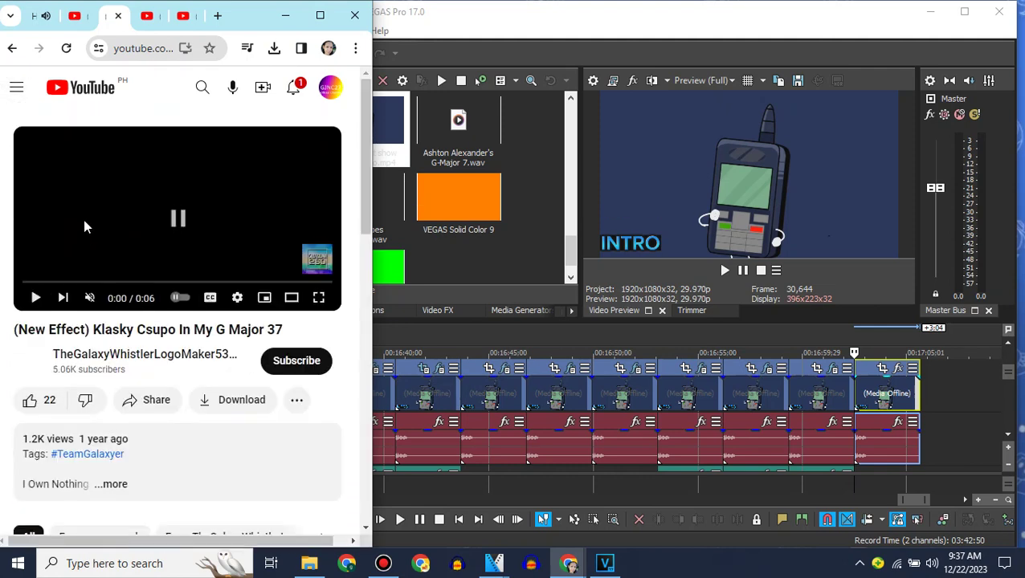
pyautogui.moveTo(73, 280); pyautogui.dragTo(87, 282)
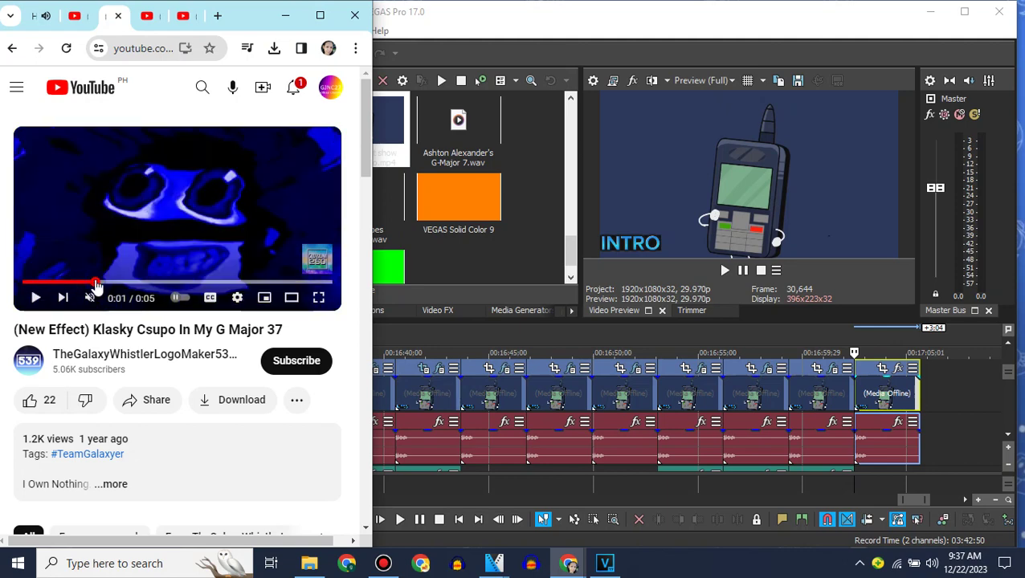
# Step: In VEGAS Pro, apply Gradient Map to the newest track 6 clip with an opaque gradient from black through blue to white
pyautogui.click(435, 311)
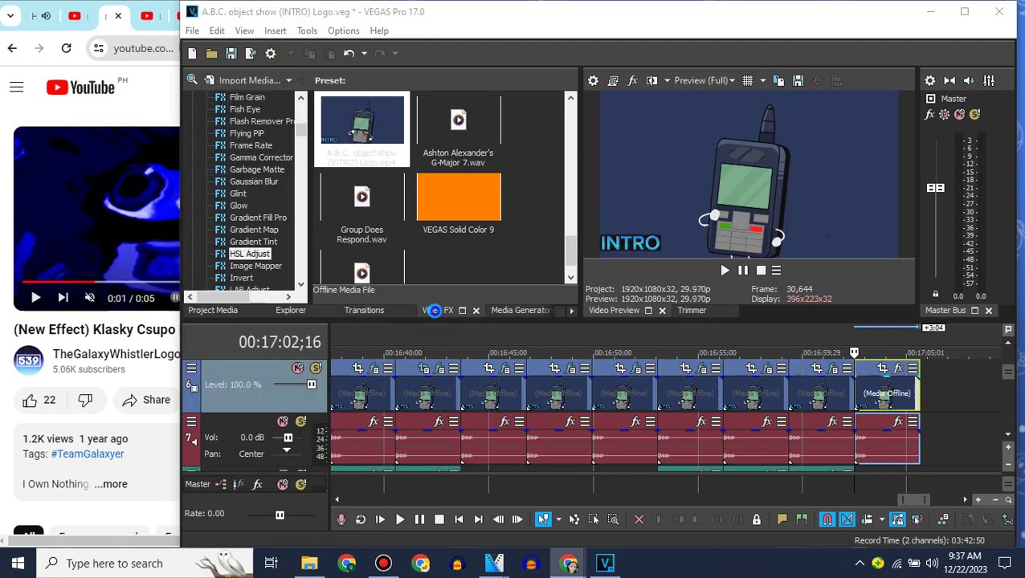
pyautogui.click(253, 230)
pyautogui.moveTo(357, 120); pyautogui.dragTo(888, 397)
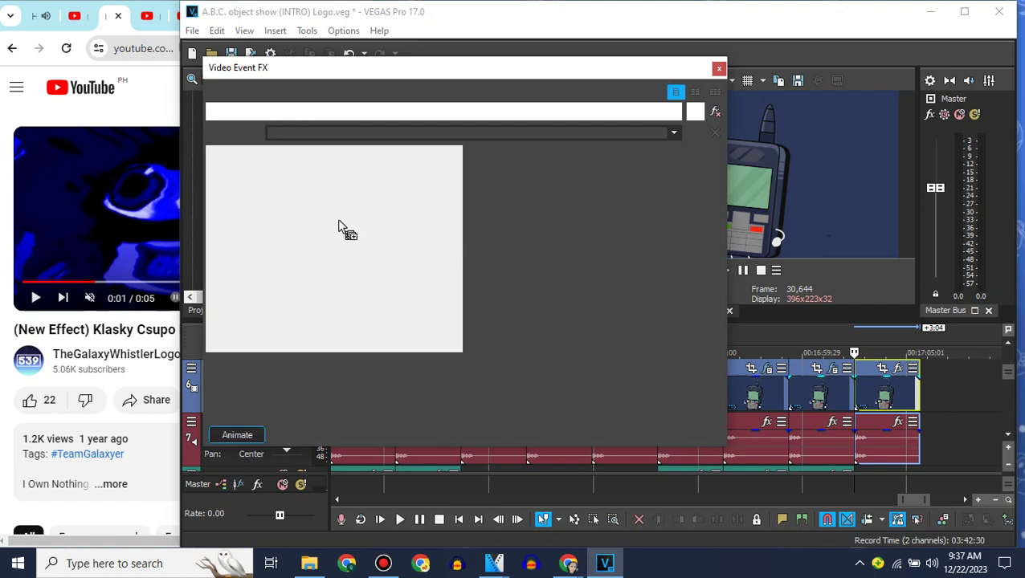
pyautogui.moveTo(218, 244); pyautogui.dragTo(211, 166)
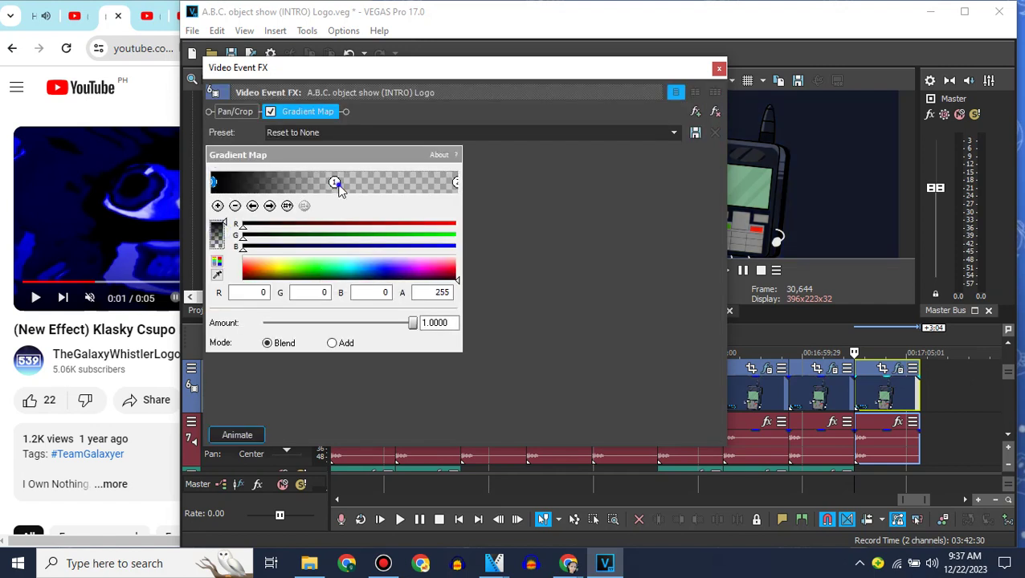
pyautogui.click(335, 183)
pyautogui.moveTo(217, 243); pyautogui.dragTo(467, 174)
pyautogui.click(457, 183)
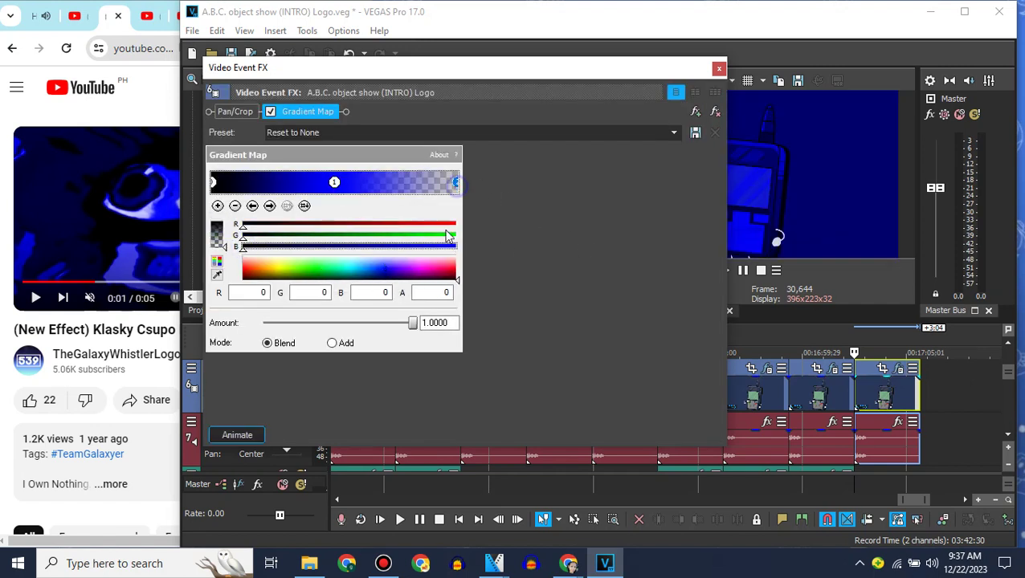
pyautogui.moveTo(439, 265); pyautogui.dragTo(491, 193)
pyautogui.click(719, 69)
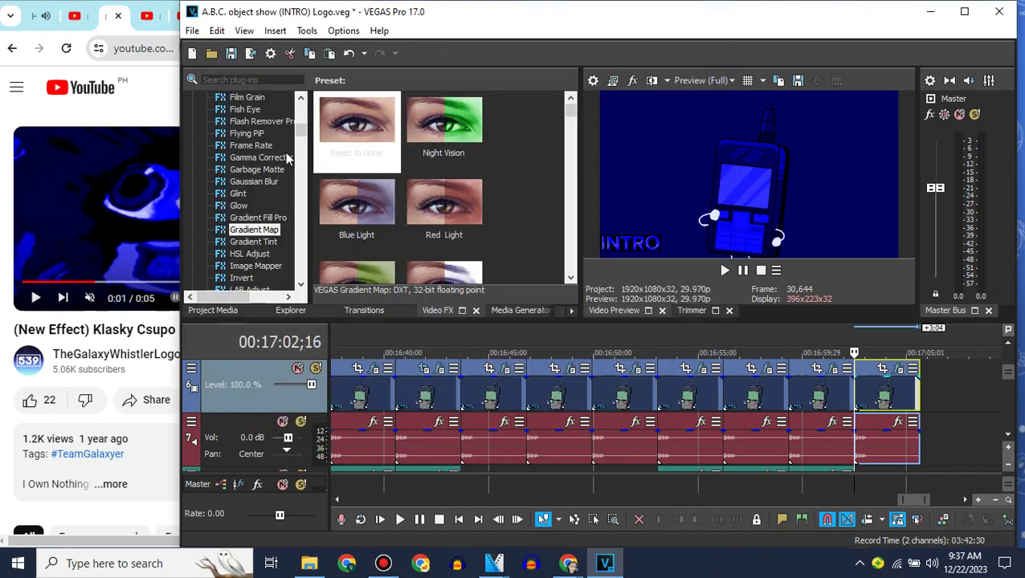
# Step: Apply TV Simulator with the saved preset directly below 4ormulator V1 to the newest track 6 clip
pyautogui.scroll(-15, 273, 185)
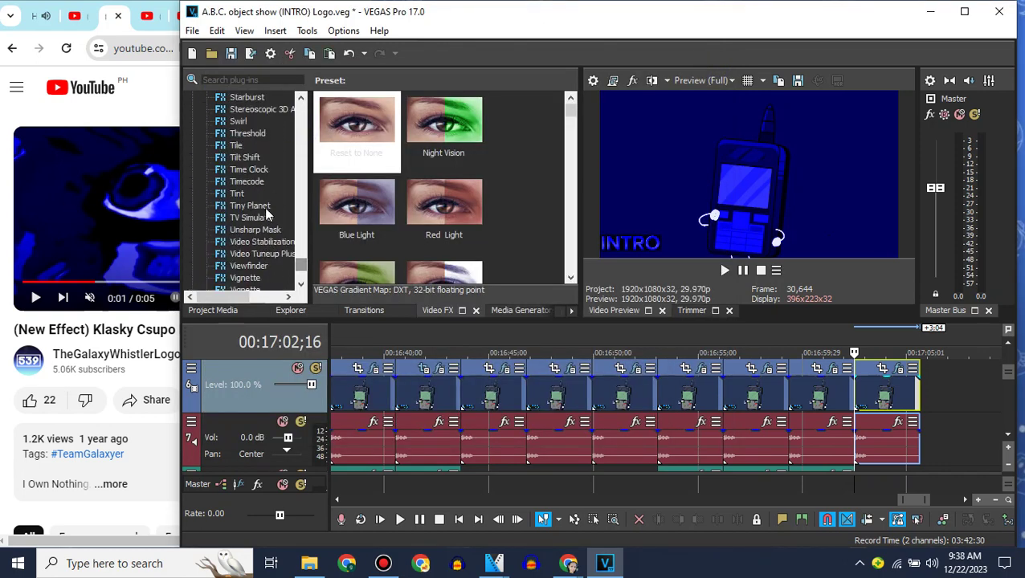
pyautogui.click(251, 218)
pyautogui.moveTo(444, 269); pyautogui.dragTo(663, 315)
pyautogui.moveTo(868, 396); pyautogui.dragTo(869, 396)
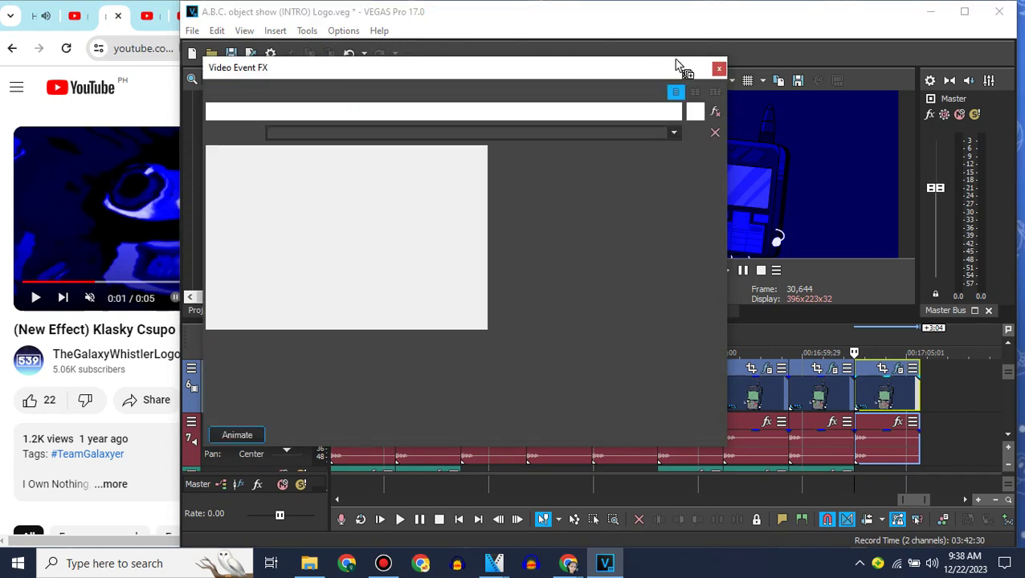
pyautogui.click(717, 68)
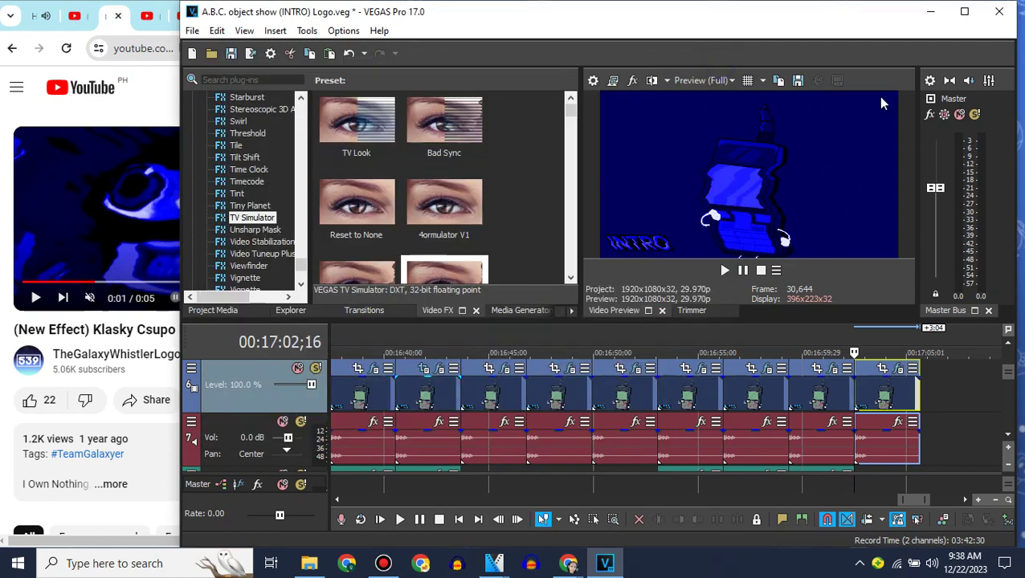
# Step: In the browser, expand the pinned How To Make comment under the My G Major 37 video and read its effect and pitch settings
pyautogui.click(21, 233)
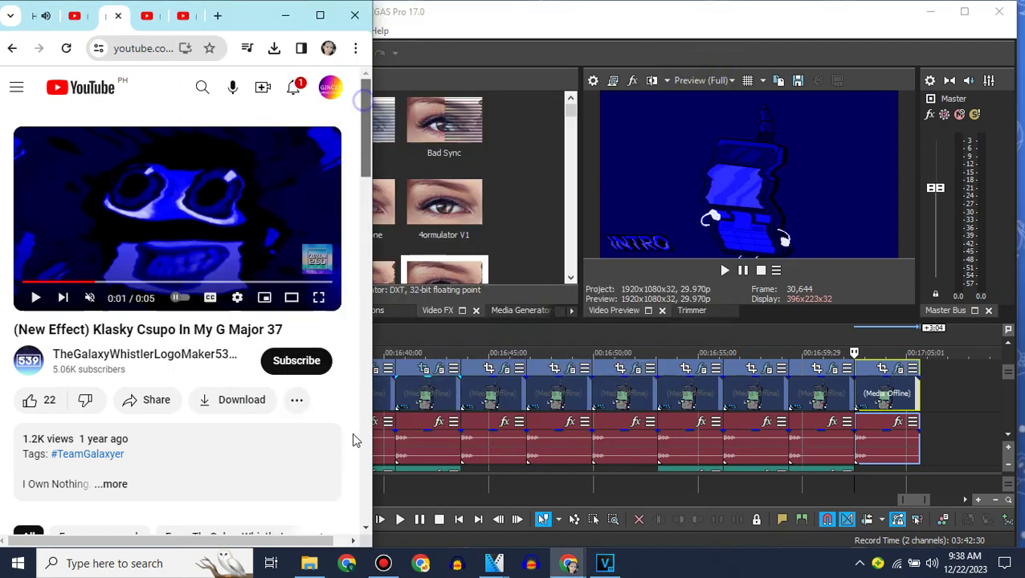
pyautogui.scroll(-15, 355, 440)
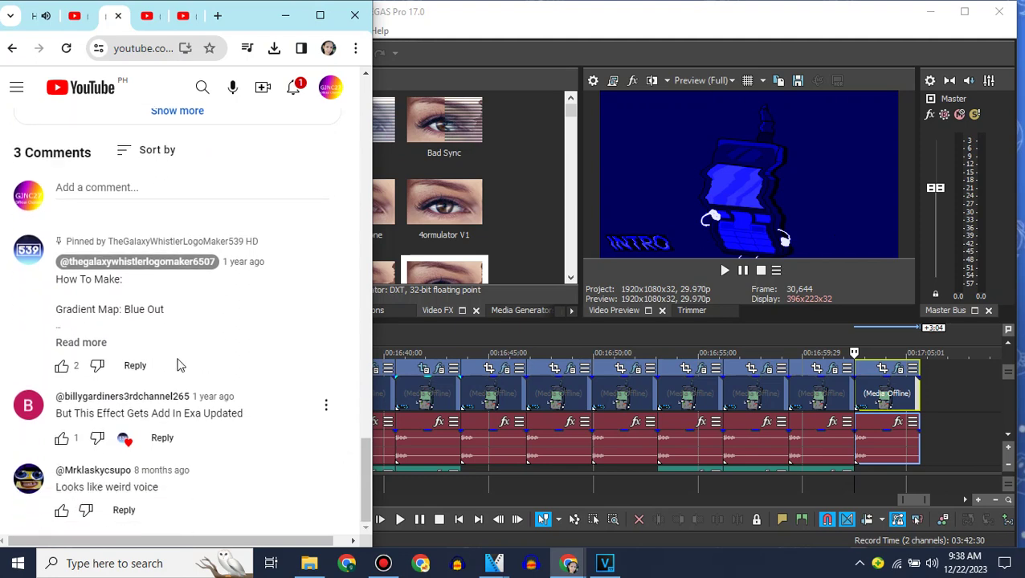
pyautogui.click(90, 342)
pyautogui.scroll(-2, 224, 366)
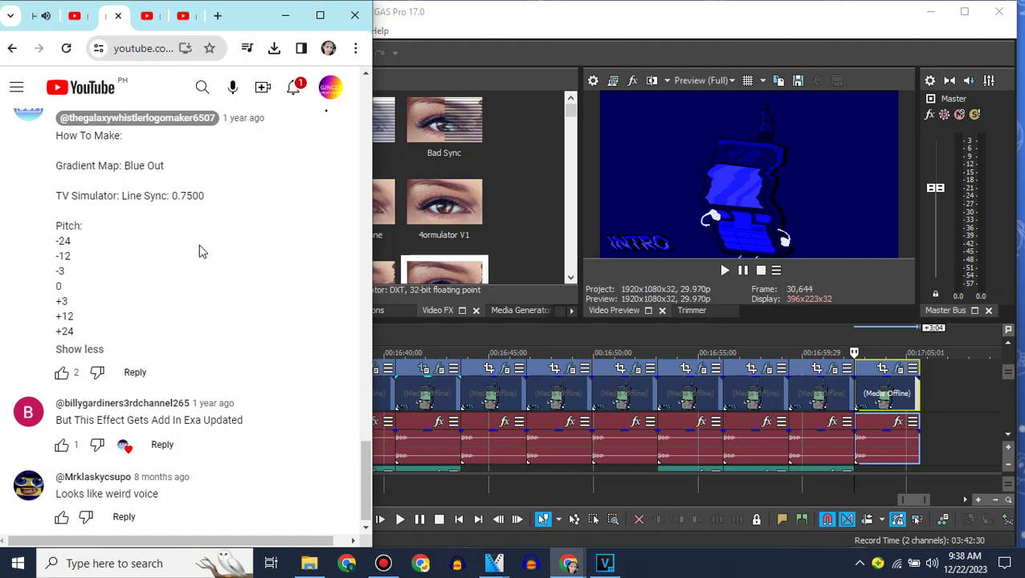
# Step: In VEGAS Pro, pitch-shift the newest track 7 audio event with the élastique method to the comment's first pitch value, -24
pyautogui.click(916, 457)
pyautogui.rightClick(917, 456)
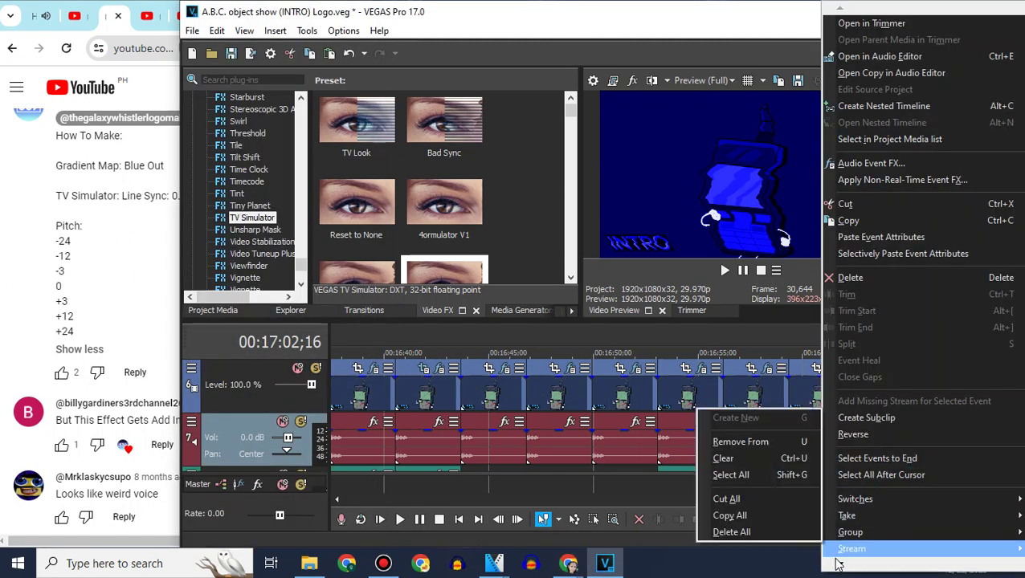
pyautogui.moveTo(838, 567)
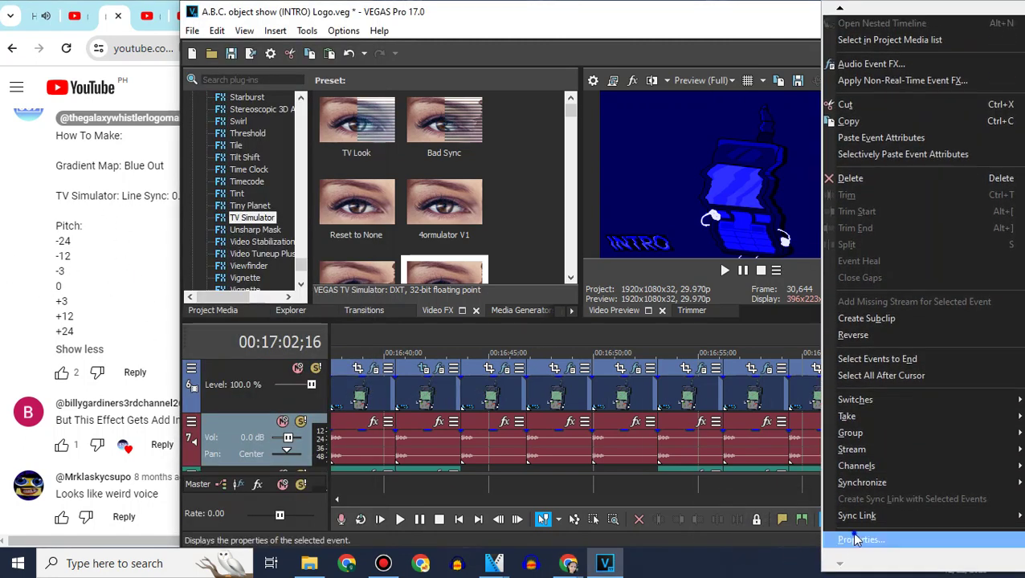
pyautogui.click(859, 540)
pyautogui.click(602, 241)
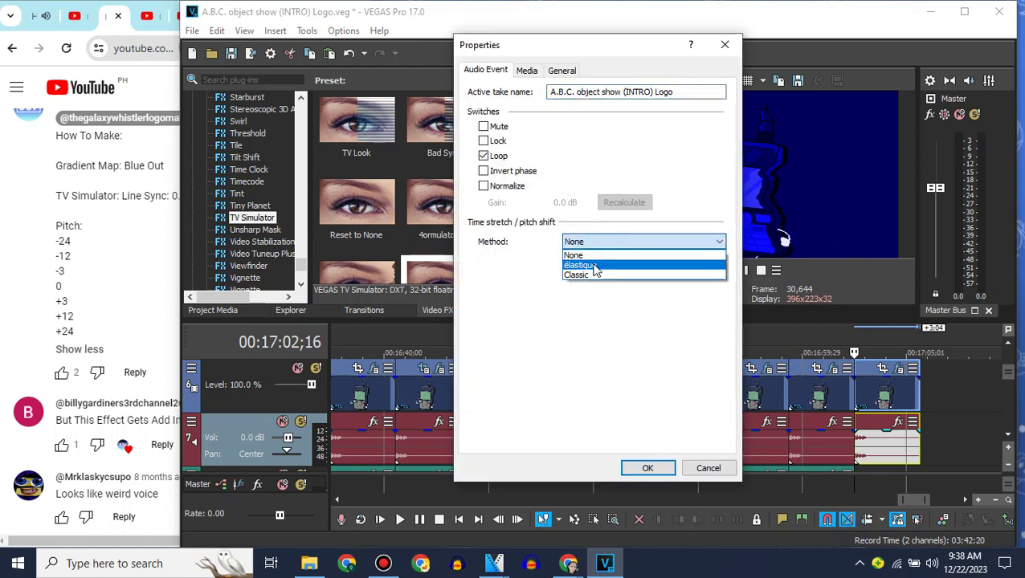
pyautogui.click(586, 265)
pyautogui.click(114, 271)
pyautogui.doubleClick(696, 321)
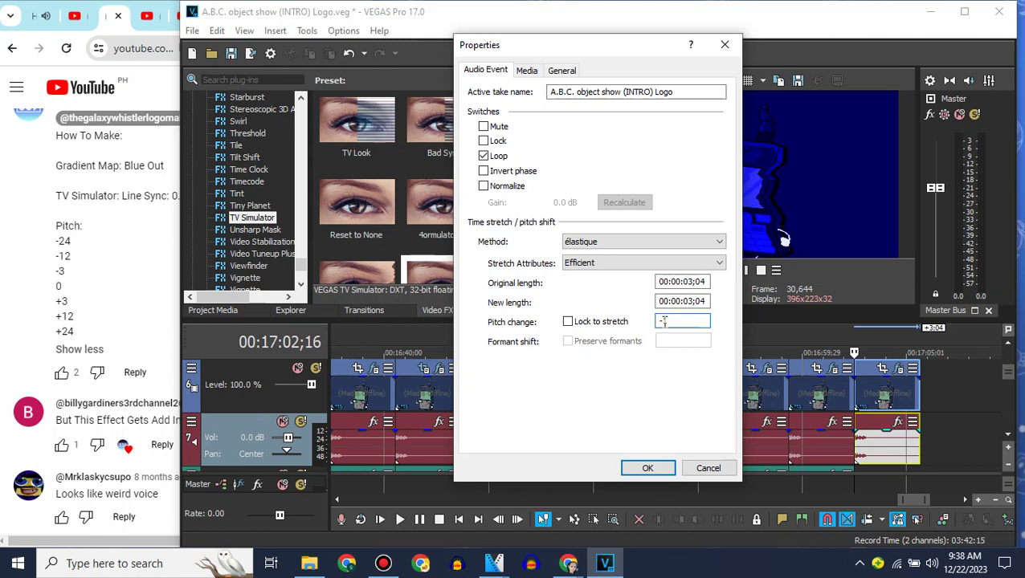
pyautogui.click(649, 468)
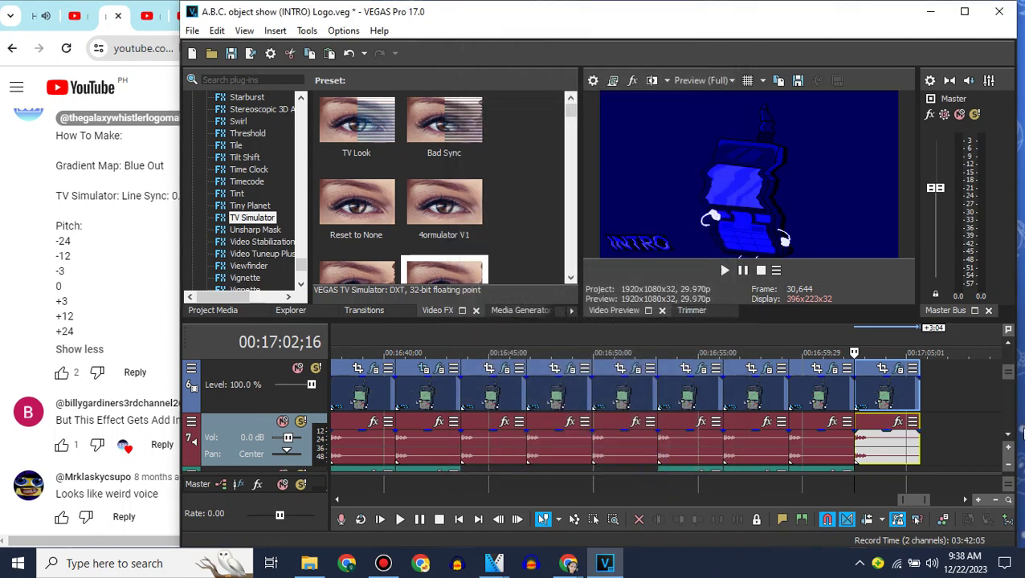
# Step: Copy the previous clip's track 8 audio event to 00:17:02;16 on track 8 and set its pitch to the comment's second value, -12
pyautogui.scroll(-1, 898, 424)
pyautogui.rightClick(801, 423)
pyautogui.click(834, 222)
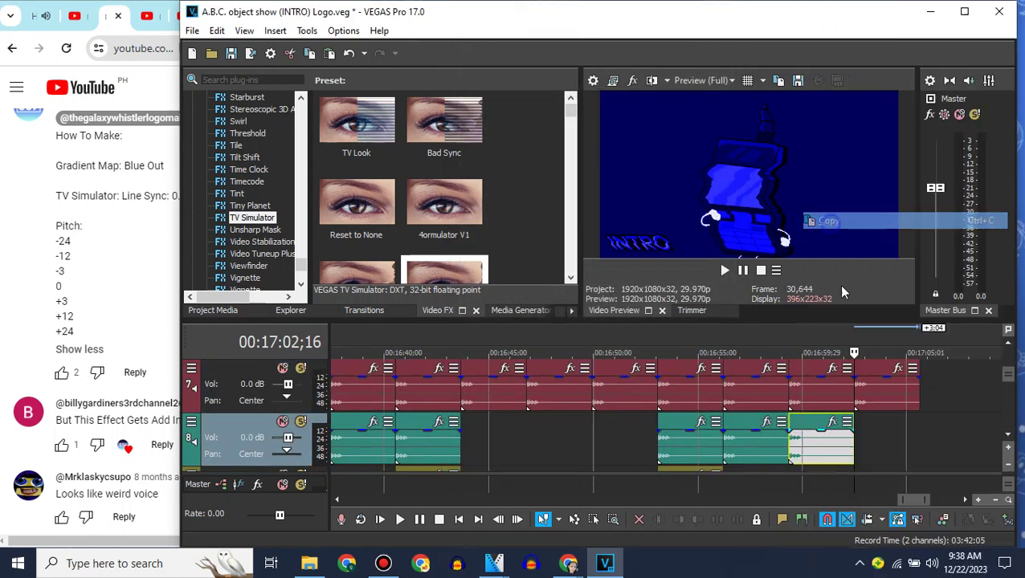
pyautogui.hotkey('ctrl', 'v')
pyautogui.click(856, 417)
pyautogui.rightClick(877, 423)
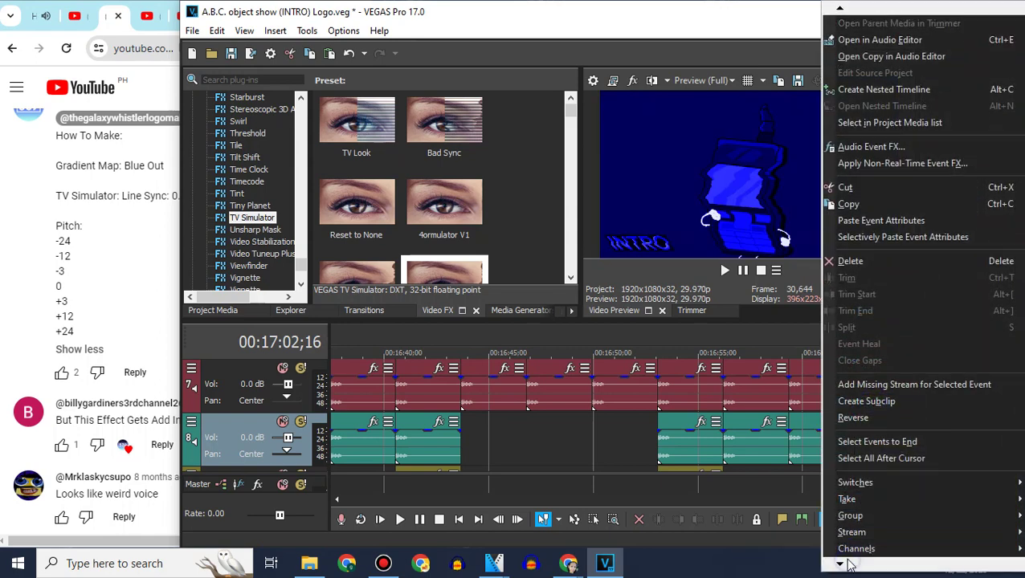
pyautogui.click(864, 543)
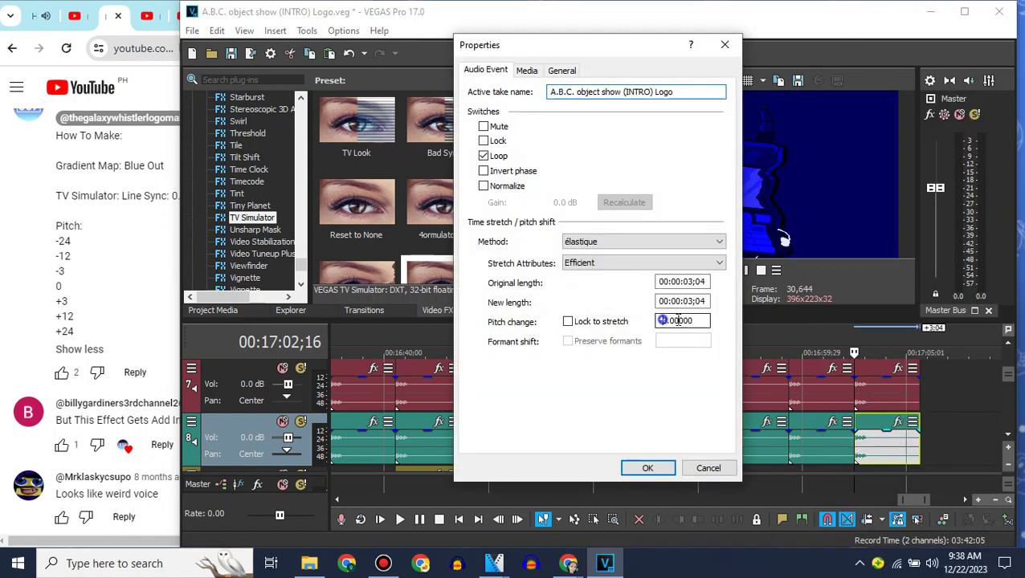
pyautogui.click(661, 469)
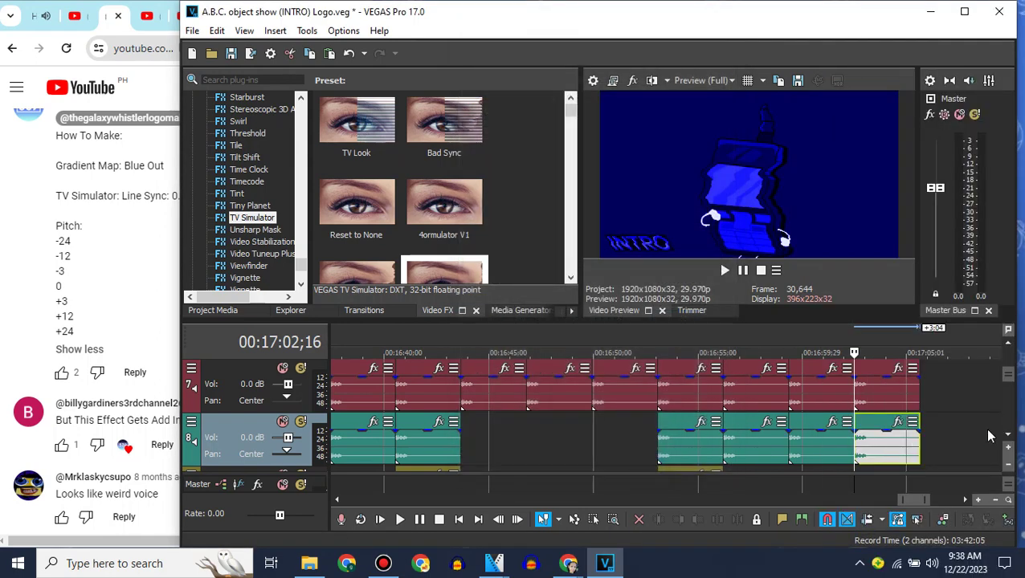
# Step: Paste the copied audio event on track 9 at 00:17:02;16 with its pitch settings unchanged and return the cursor to its start
pyautogui.click(1008, 434)
pyautogui.click(227, 424)
pyautogui.hotkey('ctrl', 'v')
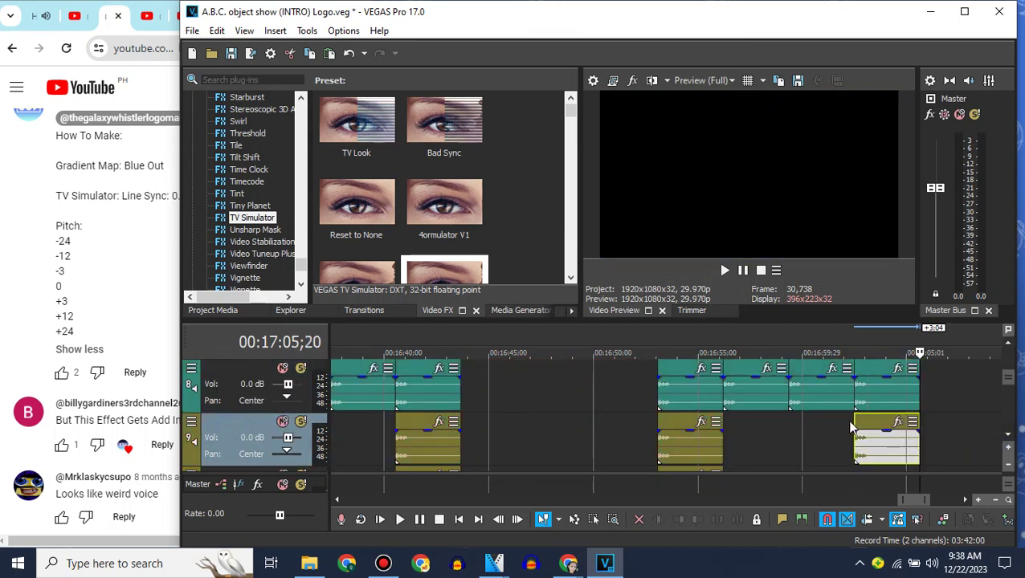
pyautogui.click(853, 423)
# Step: Paste the copied audio event on track 10 at 00:17:02;16 and set its pitch change to 0
pyautogui.click(1008, 439)
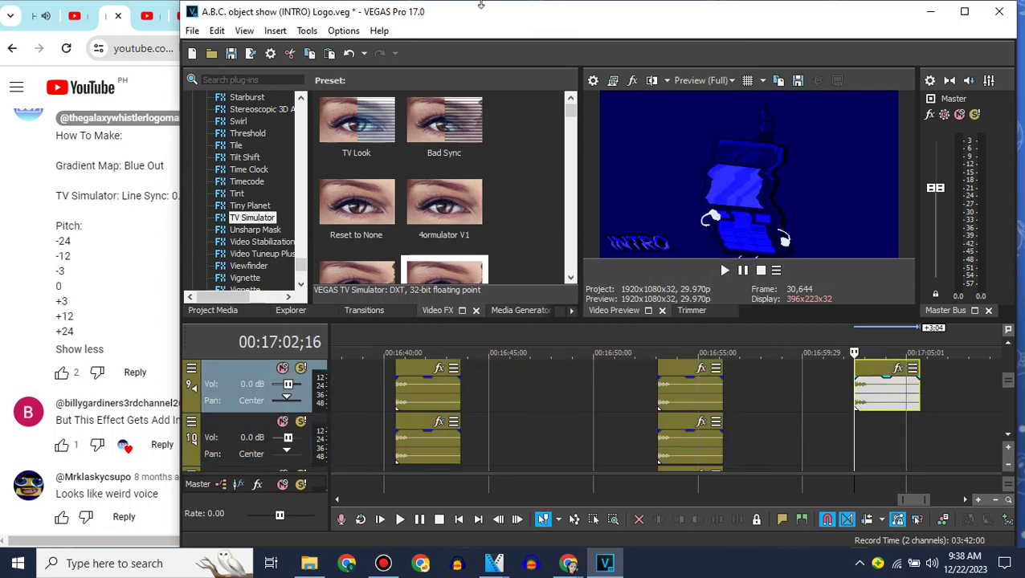
pyautogui.click(275, 415)
pyautogui.hotkey('ctrl', 'v')
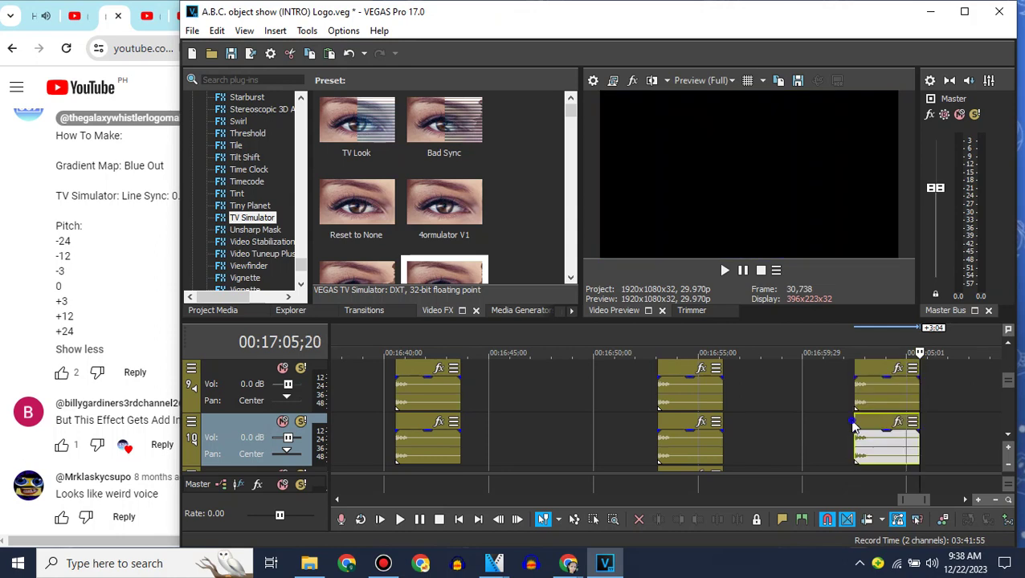
pyautogui.rightClick(854, 426)
pyautogui.moveTo(842, 567)
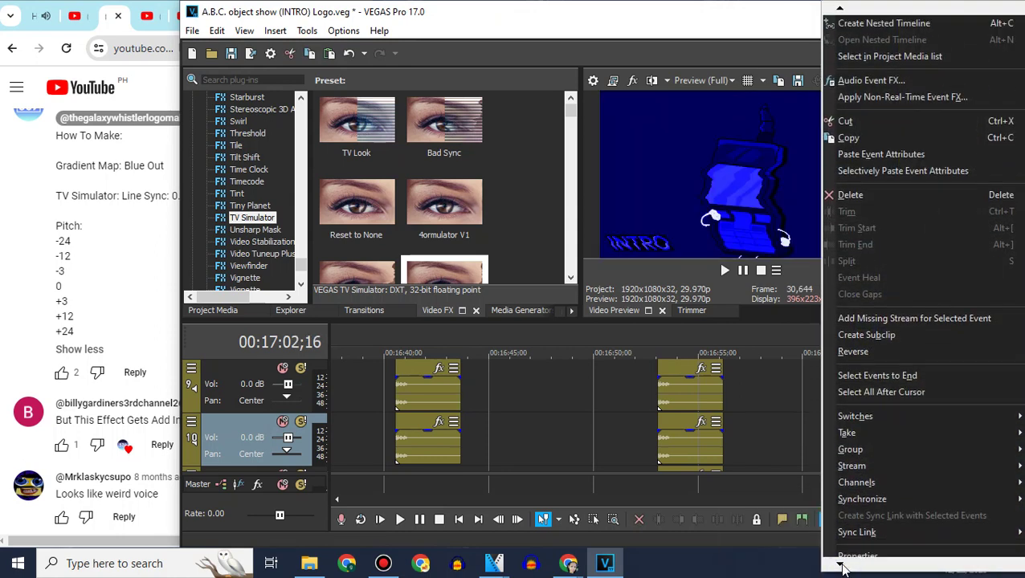
pyautogui.click(861, 545)
pyautogui.moveTo(702, 322); pyautogui.dragTo(582, 334)
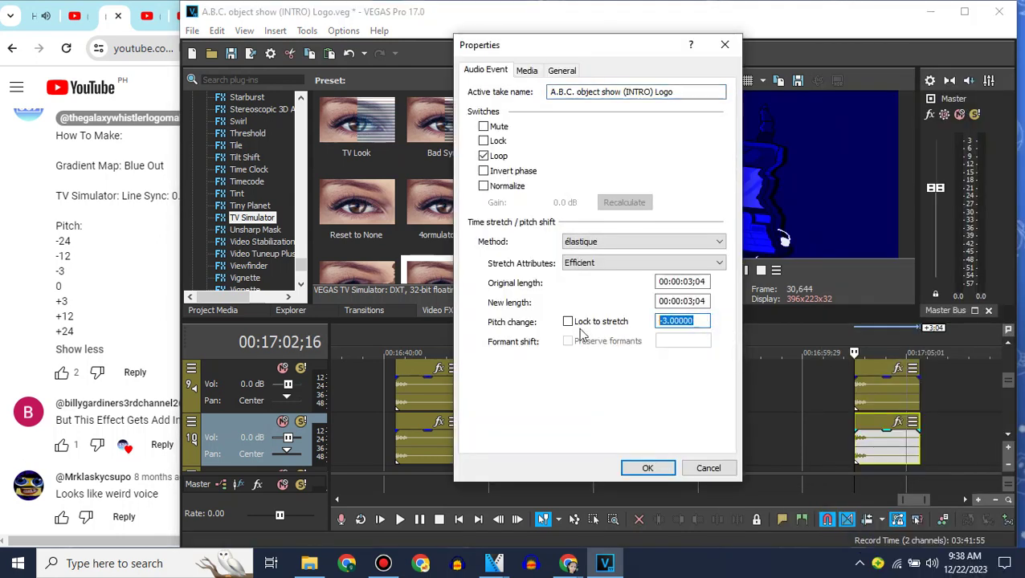
pyautogui.write('0')
pyautogui.click(652, 473)
# Step: Paste the copied audio event on track 11 at 00:17:02;16 and set its pitch change to 3
pyautogui.click(1010, 436)
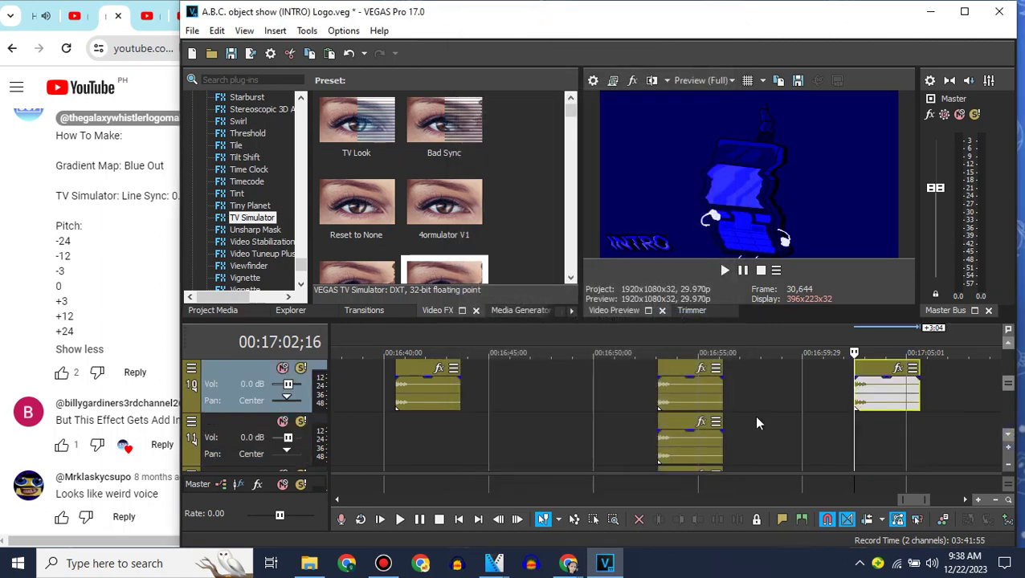
pyautogui.click(241, 434)
pyautogui.rightClick(864, 416)
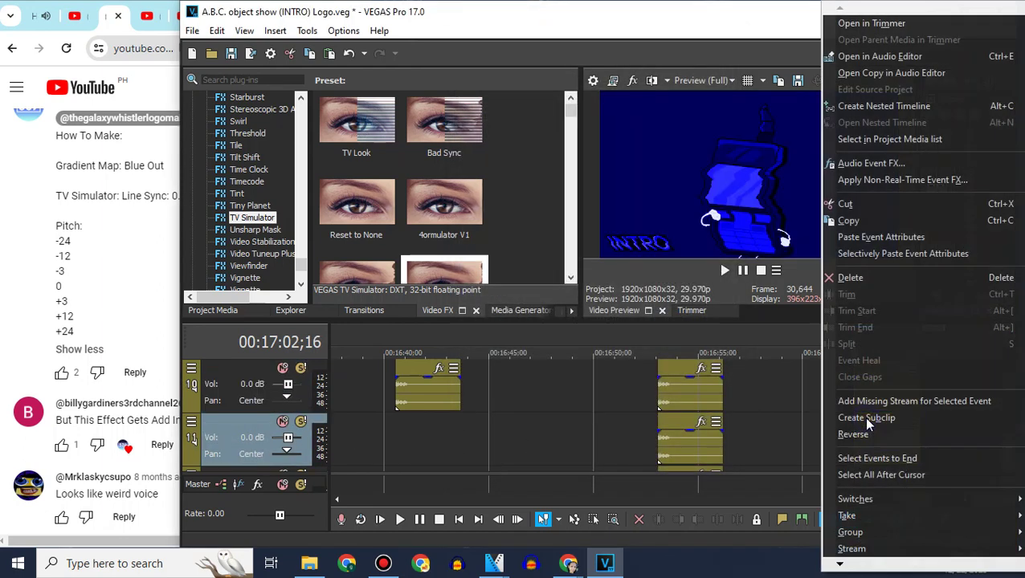
pyautogui.click(853, 543)
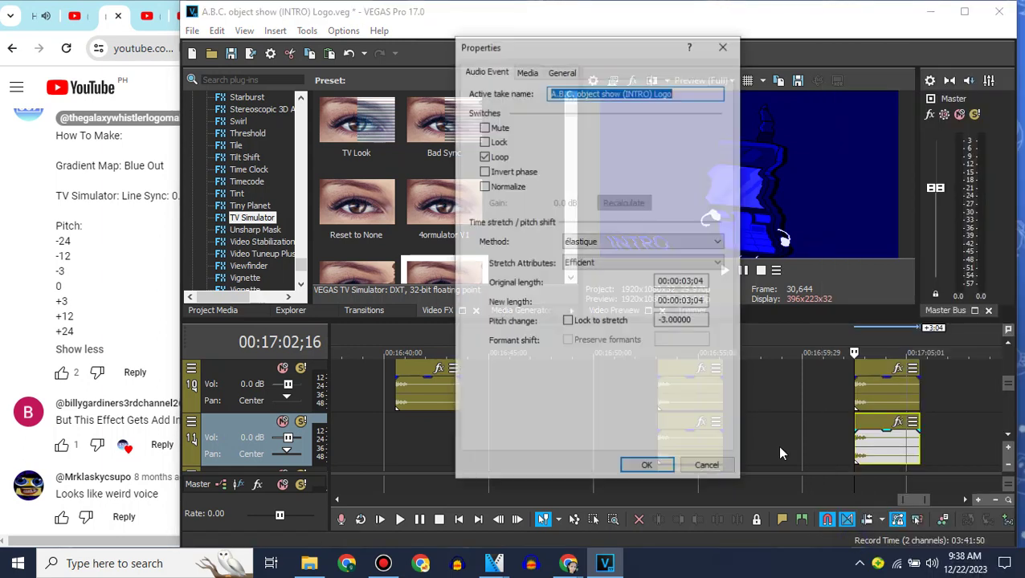
pyautogui.doubleClick(682, 320)
pyautogui.write('3')
pyautogui.click(640, 468)
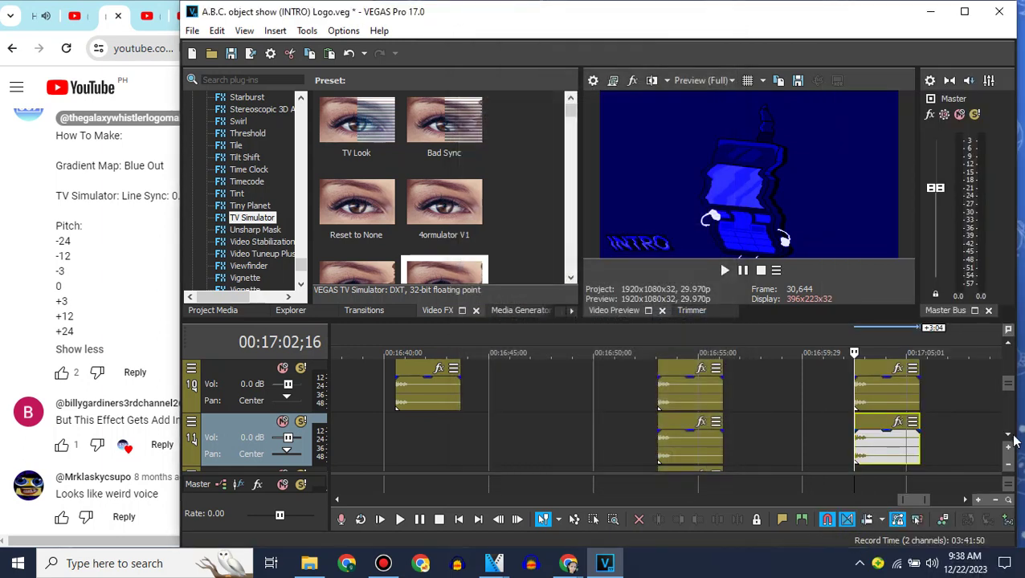
# Step: Paste the copied audio event on track 12 at 00:17:02;16 and set its pitch change to 12
pyautogui.click(1009, 434)
pyautogui.click(248, 419)
pyautogui.hotkey('ctrl', 'v')
pyautogui.click(851, 421)
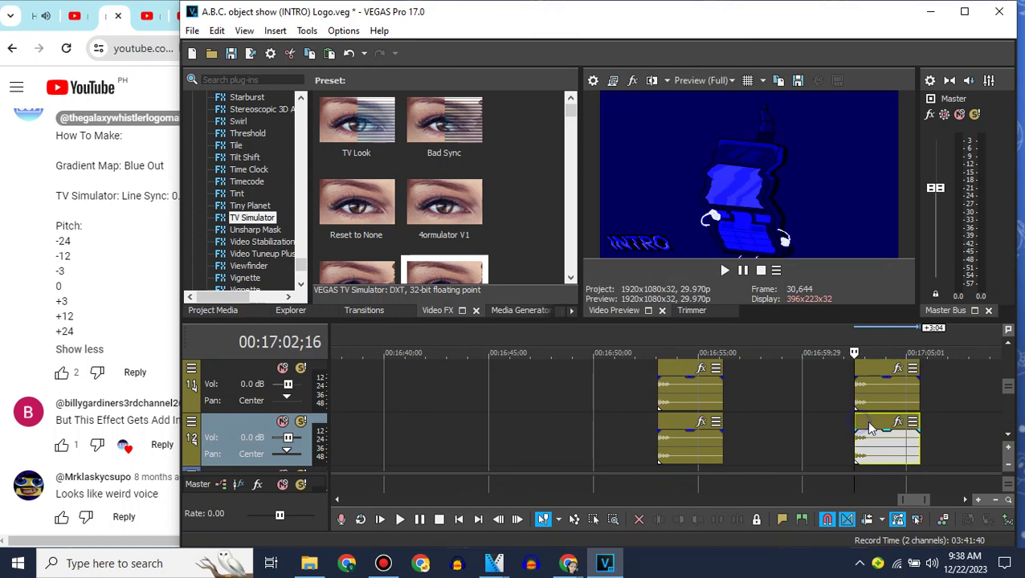
pyautogui.rightClick(866, 420)
pyautogui.moveTo(844, 566)
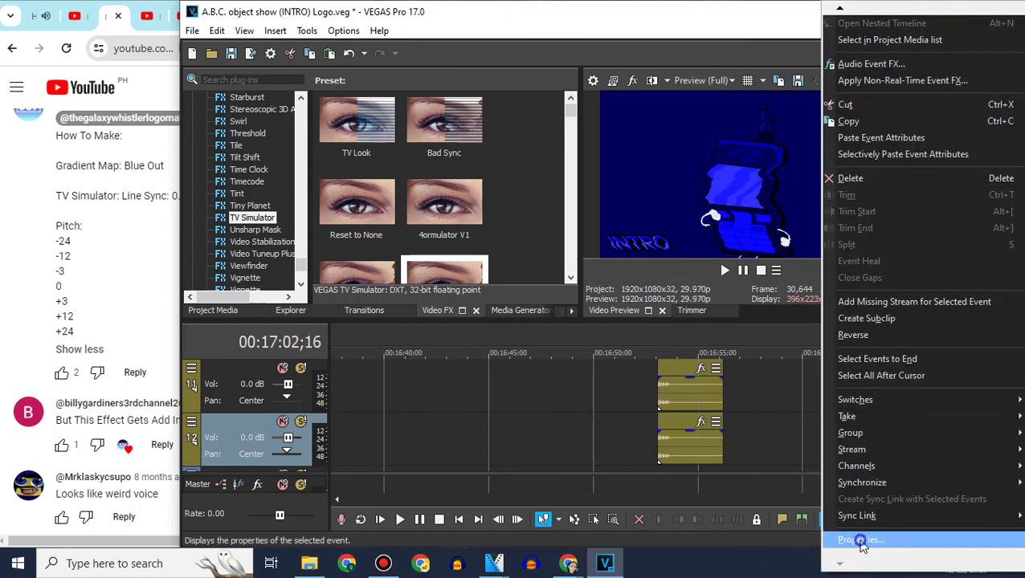
pyautogui.click(859, 542)
pyautogui.doubleClick(682, 320)
pyautogui.write('12')
pyautogui.click(647, 468)
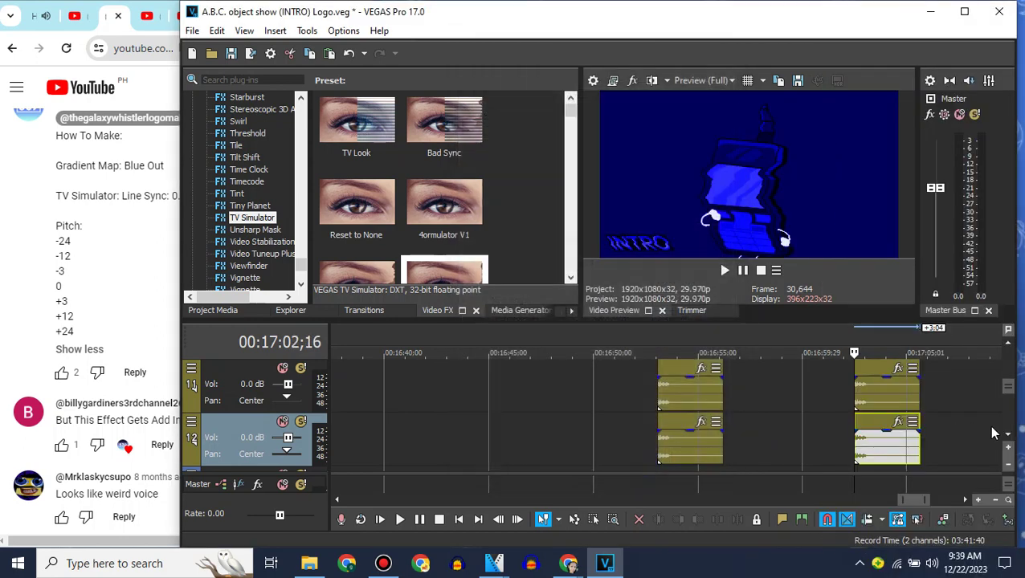
# Step: Paste the copied audio event on track 13 at 00:17:02;16 and set its pitch change to 24
pyautogui.click(1006, 436)
pyautogui.click(230, 425)
pyautogui.hotkey('ctrl', 'v')
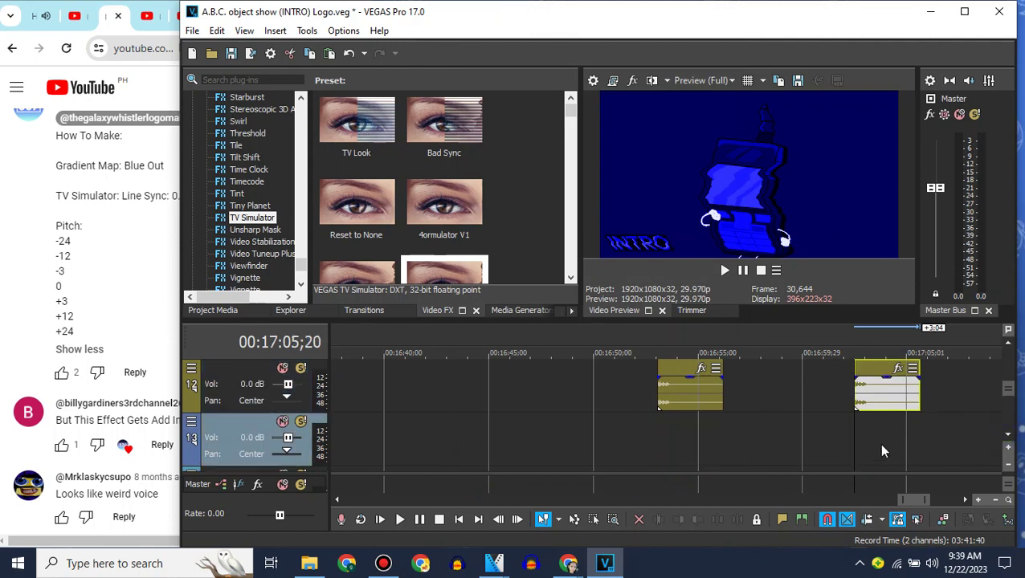
pyautogui.click(856, 419)
pyautogui.rightClick(867, 423)
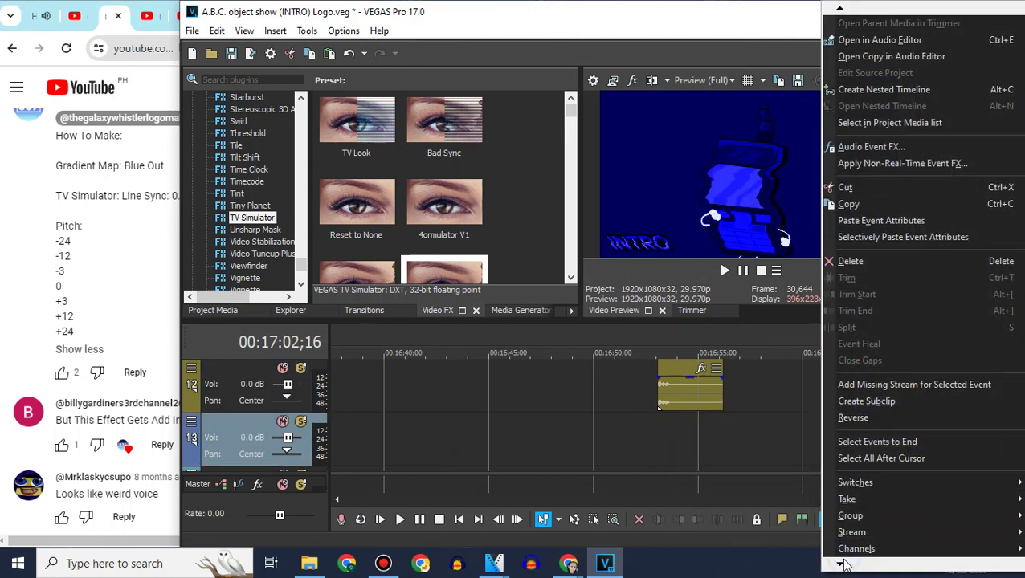
pyautogui.click(864, 567)
pyautogui.doubleClick(696, 322)
pyautogui.write('24')
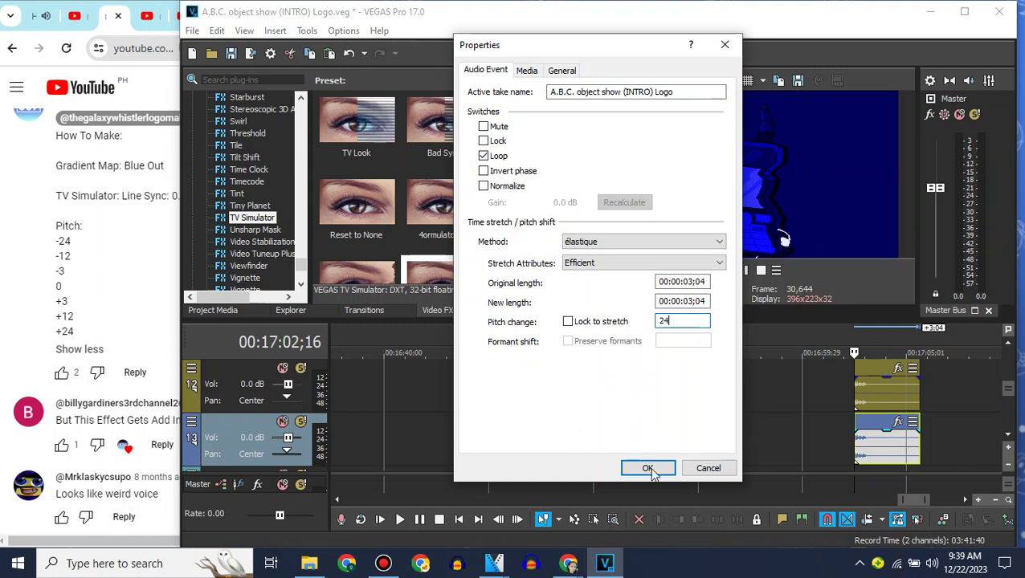
pyautogui.click(647, 469)
# Step: Display the project media beside the end of track 6, and search YouTube in the browser for "my g-major 38"
pyautogui.scroll(5, 1015, 381)
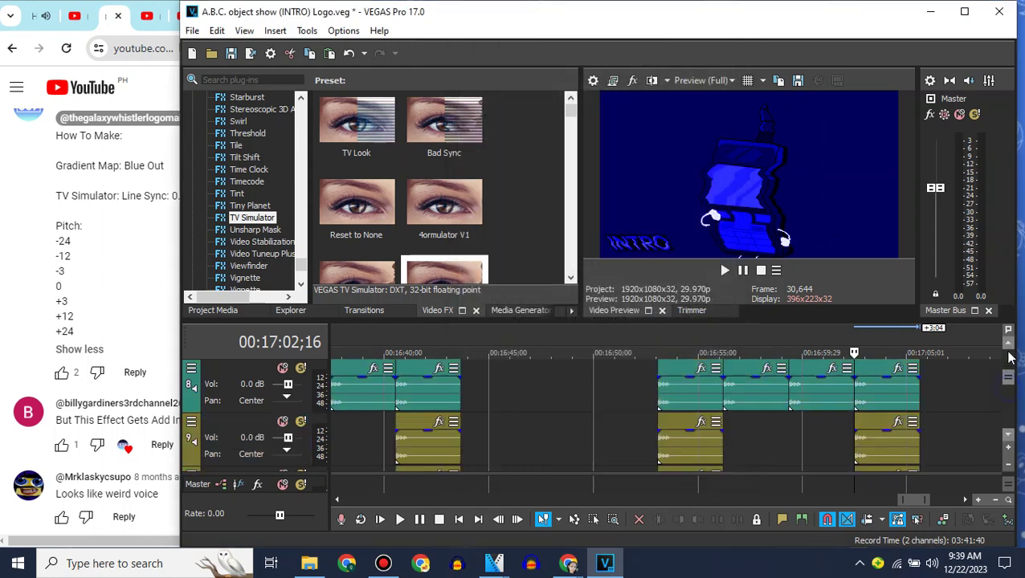
pyautogui.moveTo(1016, 378); pyautogui.dragTo(1001, 379)
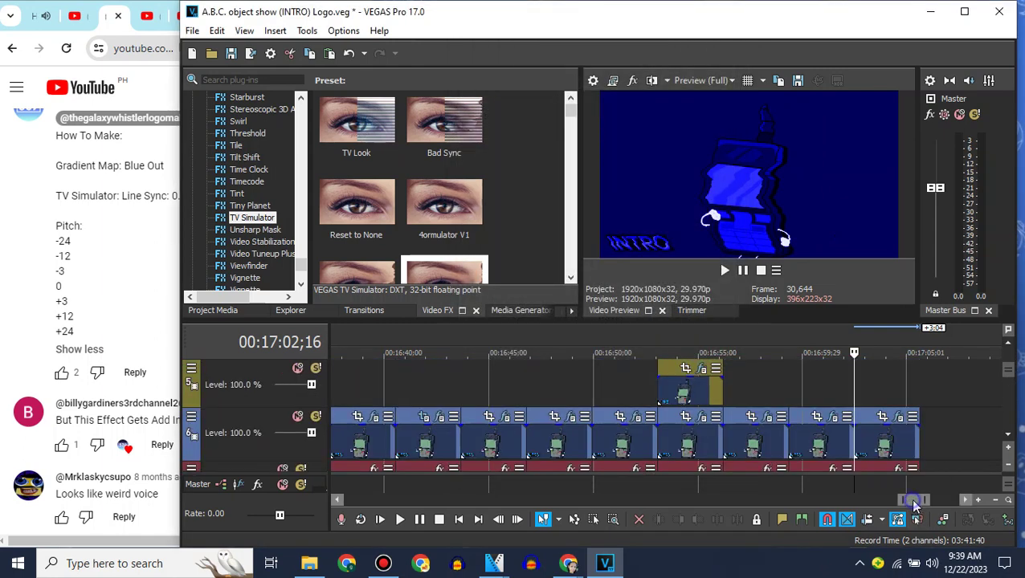
pyautogui.moveTo(913, 500); pyautogui.dragTo(923, 500)
pyautogui.click(211, 311)
pyautogui.click(105, 289)
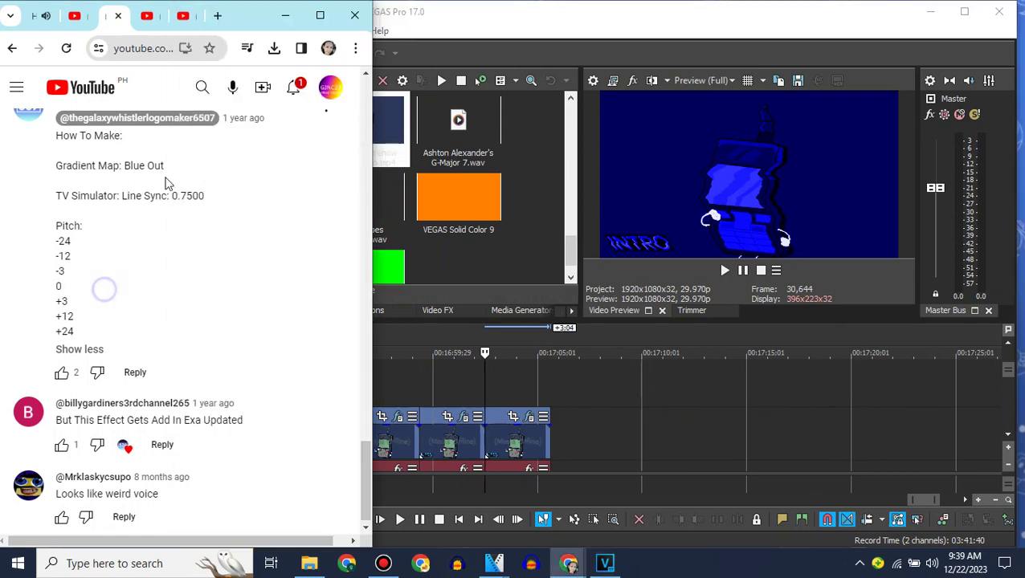
pyautogui.click(202, 88)
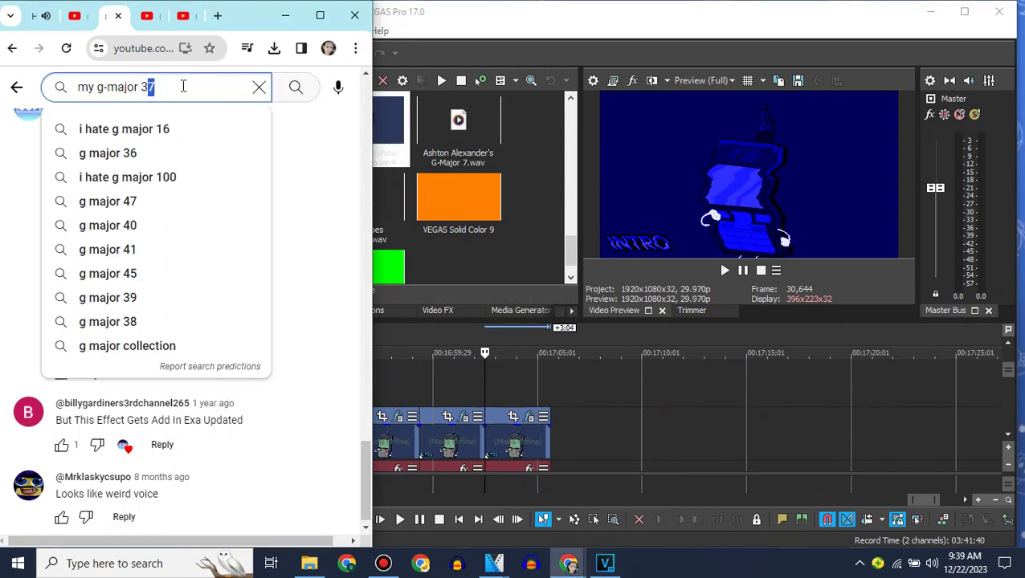
pyautogui.write('8')
pyautogui.press('Return')
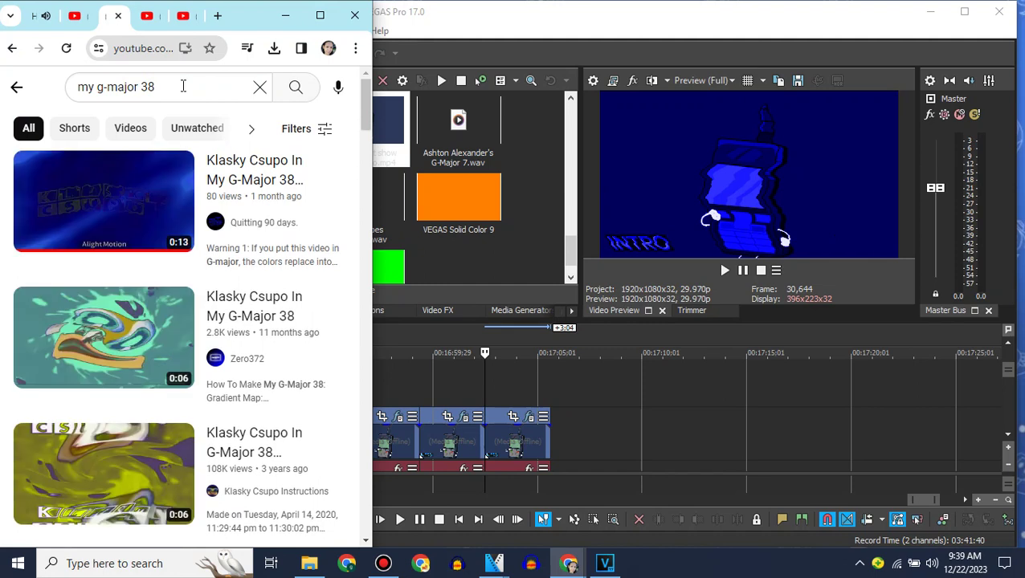
# Step: Open the 11-month-old "Klasky Csupo In My G-Major 38" video and read the effect and pitch settings in its description
pyautogui.scroll(-1, 183, 85)
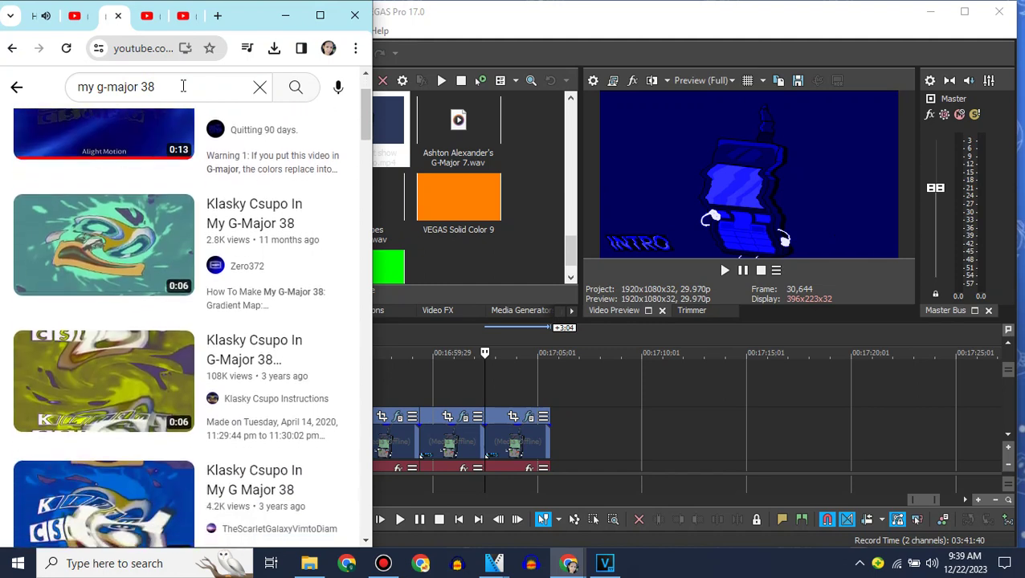
pyautogui.scroll(-1, 183, 86)
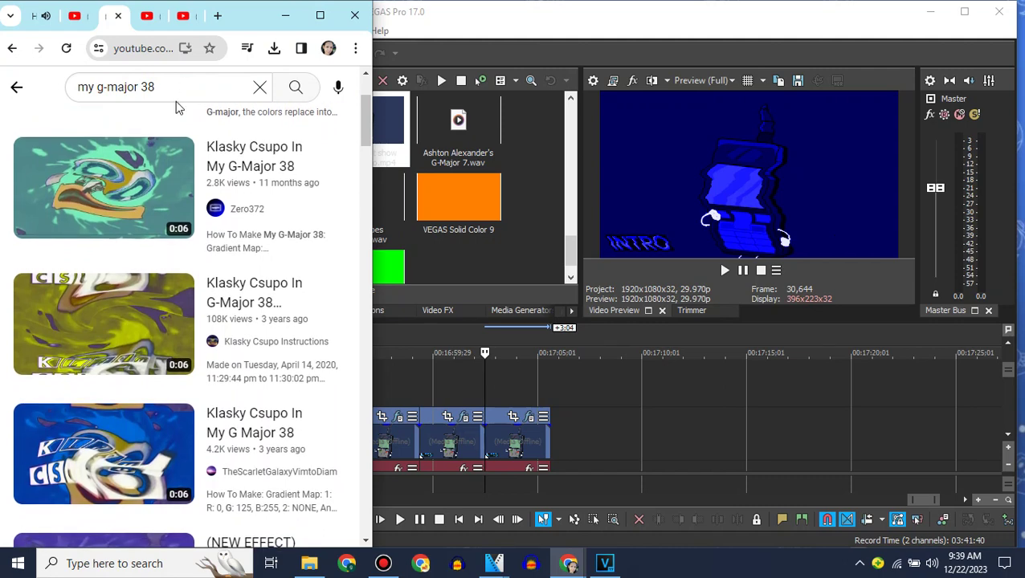
pyautogui.click(116, 217)
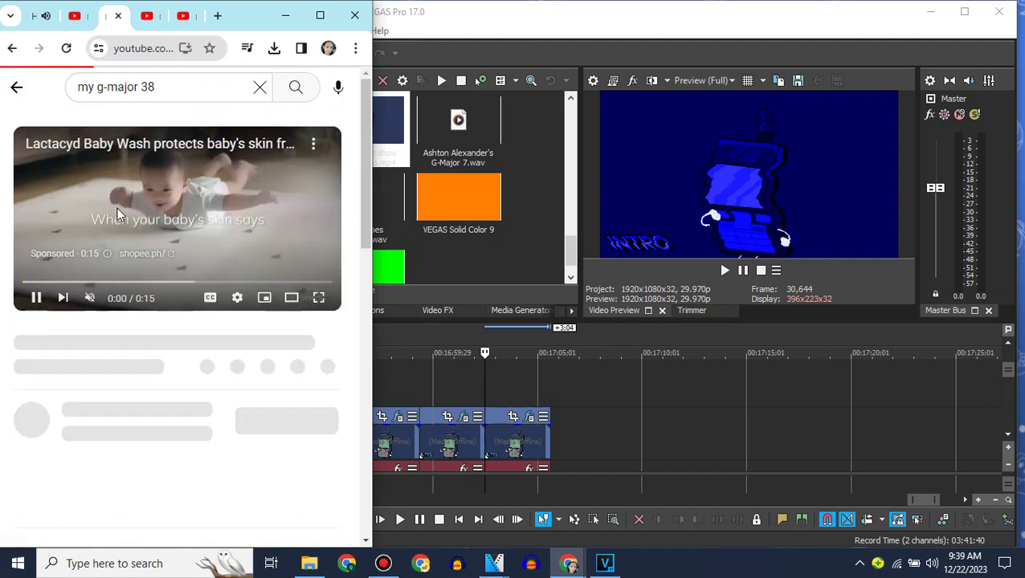
pyautogui.scroll(-2, 197, 351)
pyautogui.scroll(-1, 195, 352)
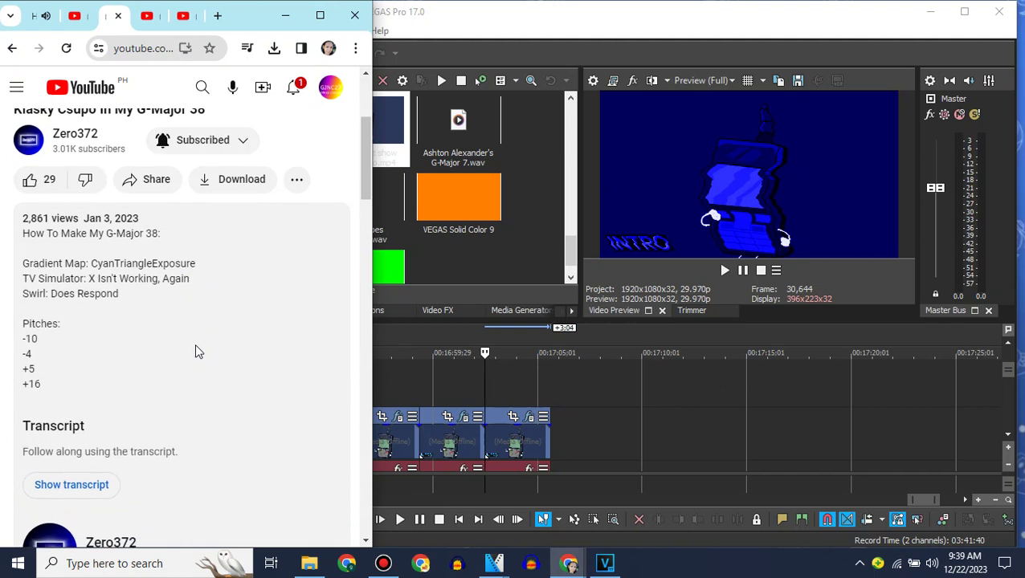
# Step: Add another copy of the intro logo clip at 00:17:05;20 on track 6 and display the video effects
pyautogui.click(498, 226)
pyautogui.moveTo(530, 346); pyautogui.dragTo(559, 440)
pyautogui.click(440, 312)
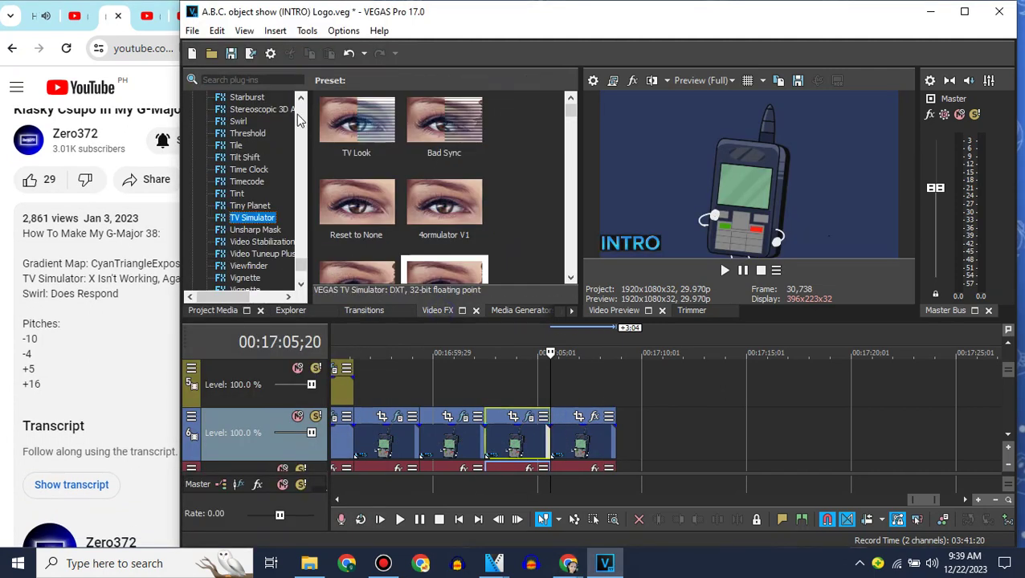
# Step: Apply a Gradient Map effect to the new clip on track 6 and set its first colour stop to opaque cyan
pyautogui.moveTo(302, 273); pyautogui.dragTo(582, 438)
pyautogui.click(263, 193)
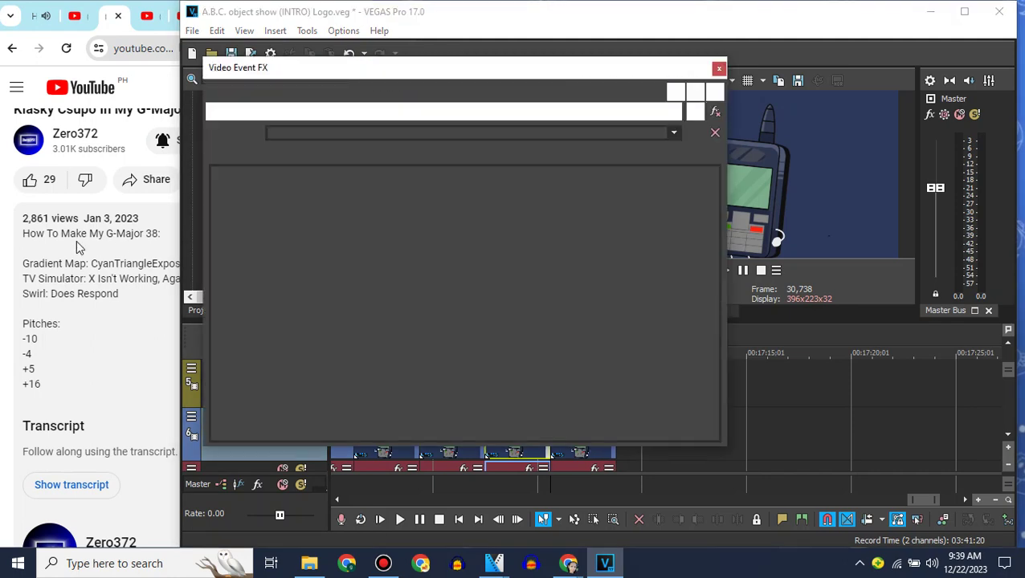
pyautogui.click(76, 244)
pyautogui.click(556, 268)
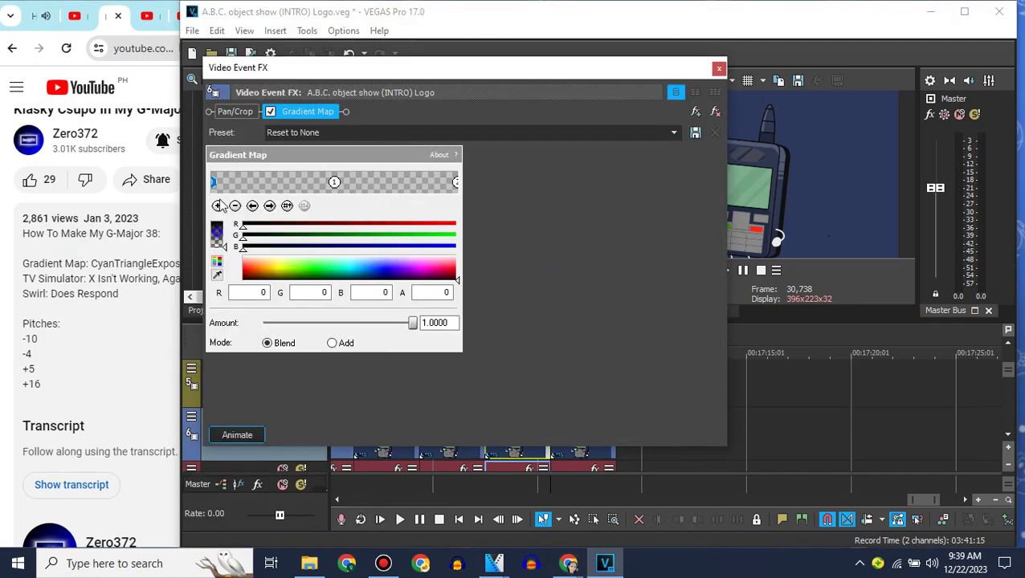
pyautogui.moveTo(225, 246); pyautogui.dragTo(517, 237)
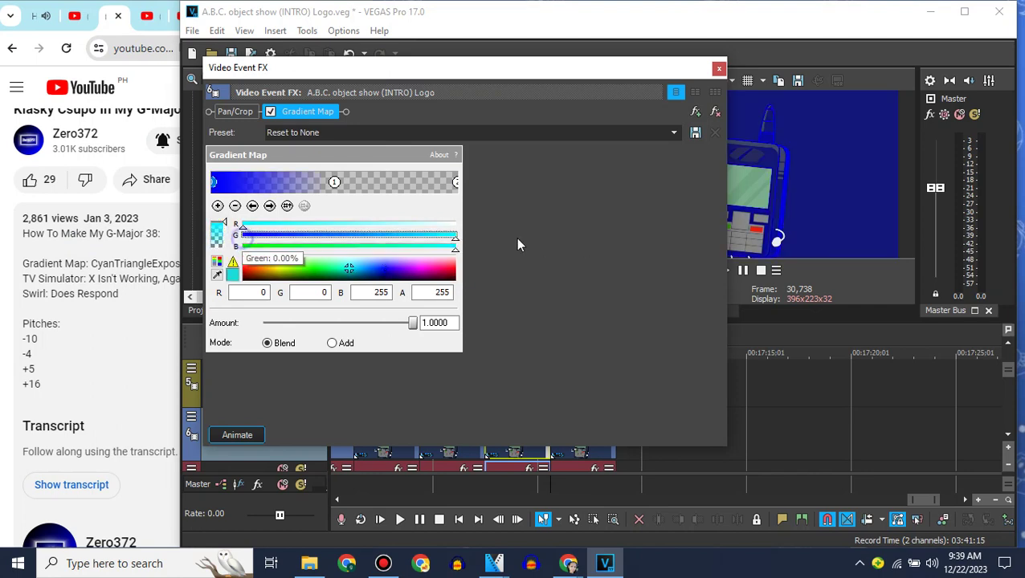
pyautogui.click(718, 70)
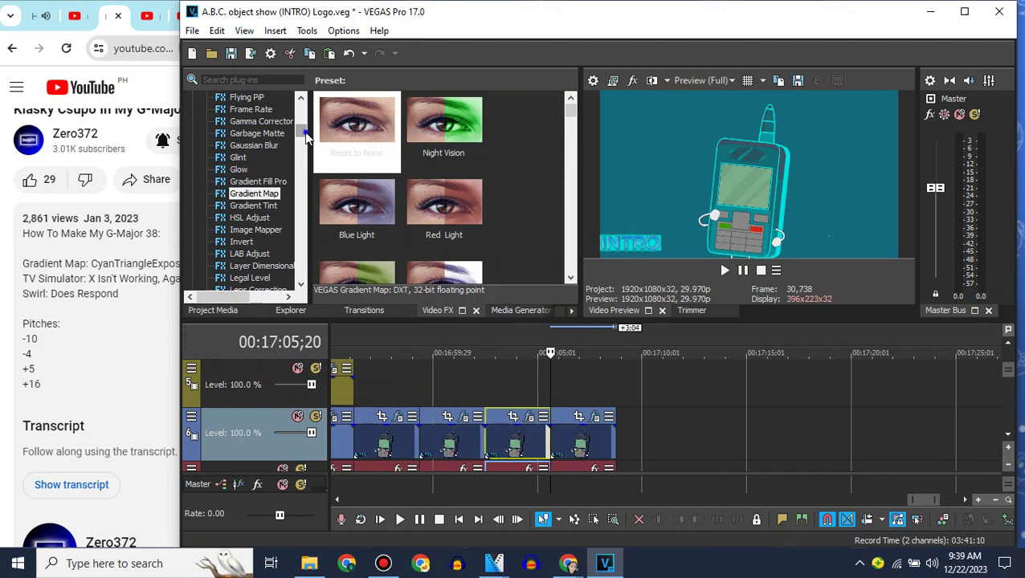
# Step: Add the TV Simulator effect to the new clip at the end of track 6
pyautogui.moveTo(301, 130); pyautogui.dragTo(306, 268)
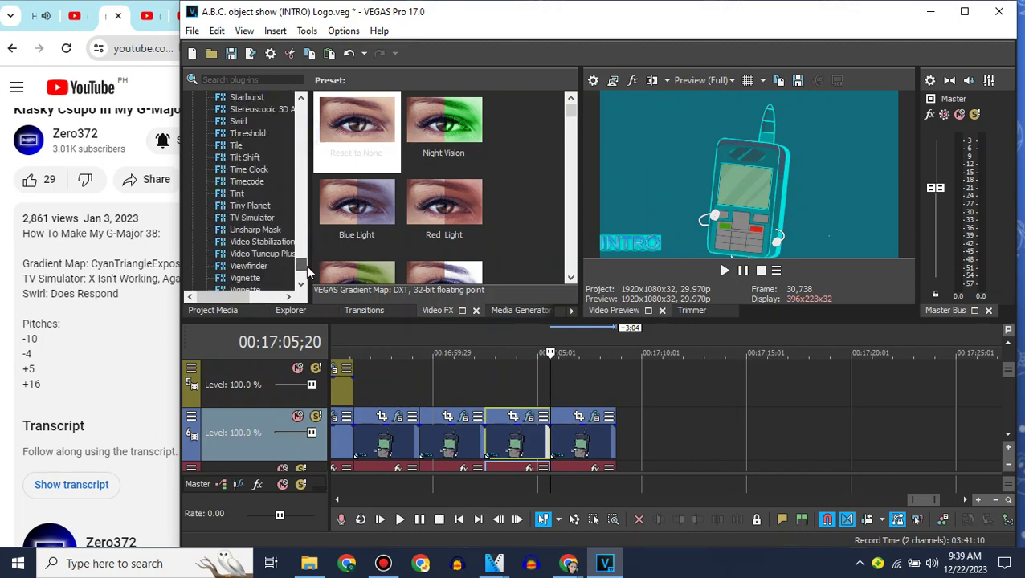
pyautogui.click(256, 217)
pyautogui.moveTo(361, 120); pyautogui.dragTo(607, 449)
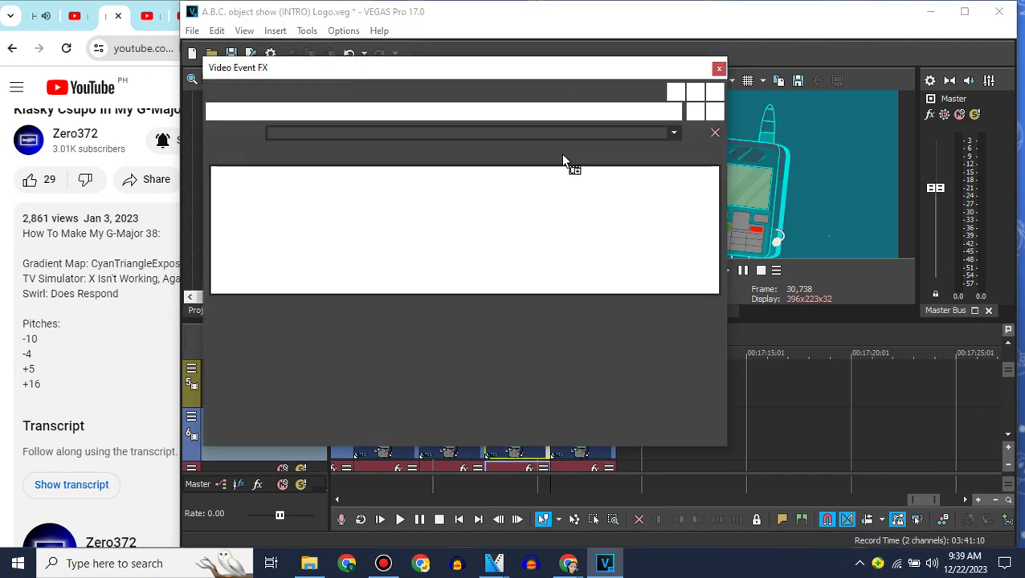
# Step: Search the TV Simulator presets for the "X Isn't Working, Again" effect named in the video description
pyautogui.click(672, 132)
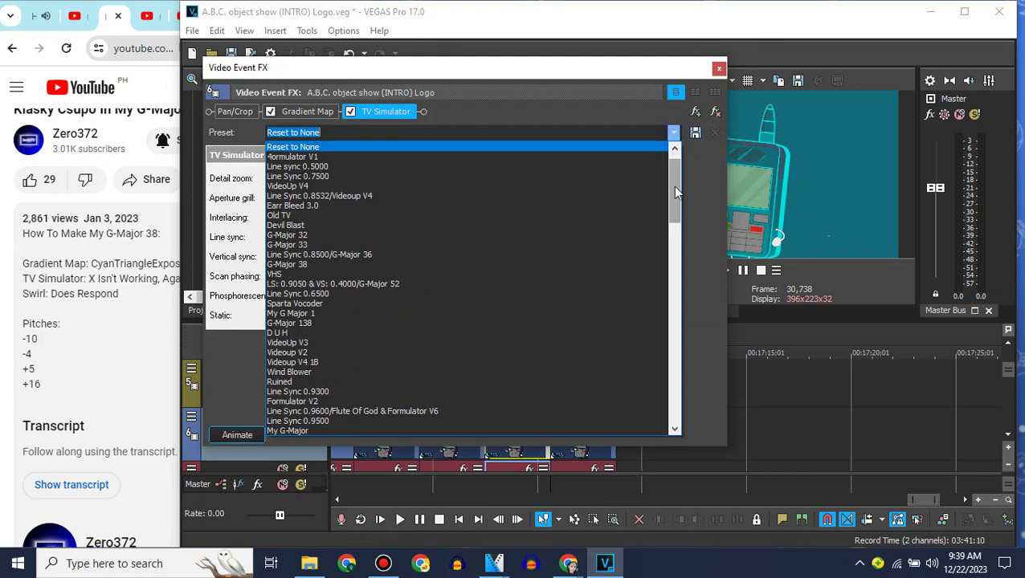
pyautogui.write('x i')
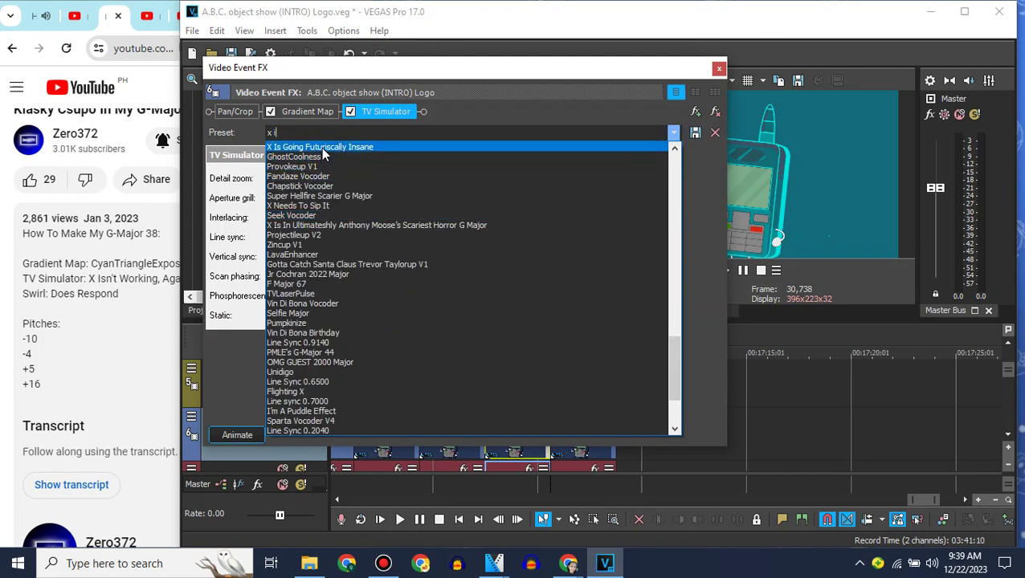
pyautogui.click(676, 170)
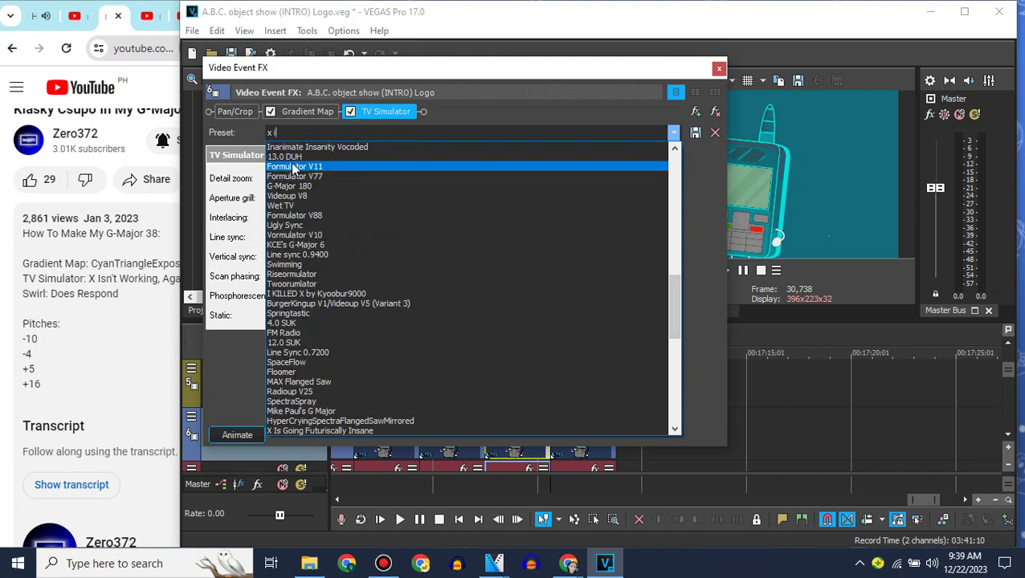
pyautogui.click(233, 135)
pyautogui.click(406, 133)
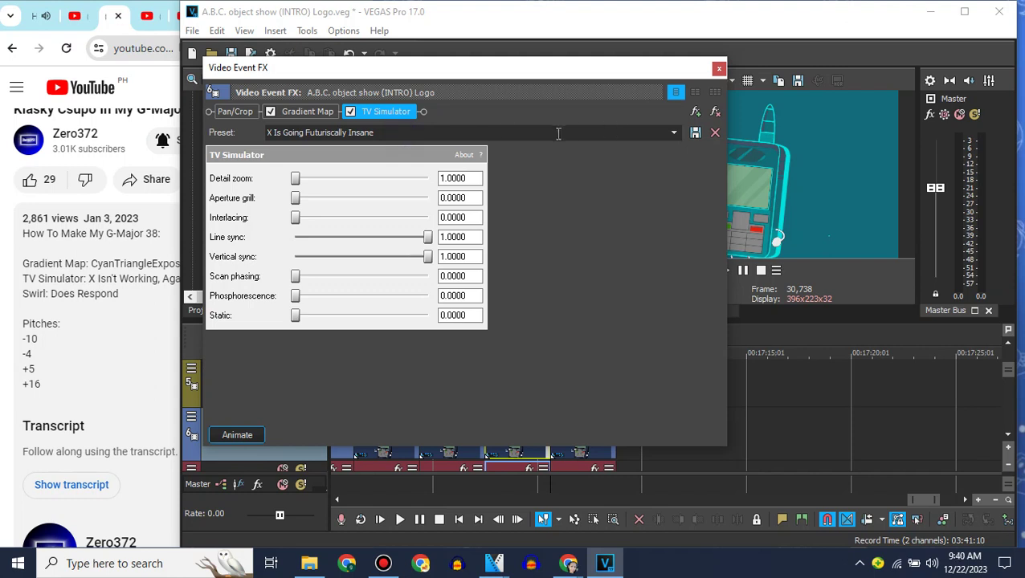
pyautogui.hotkey('ctrl', 'a')
pyautogui.press('BackSpace')
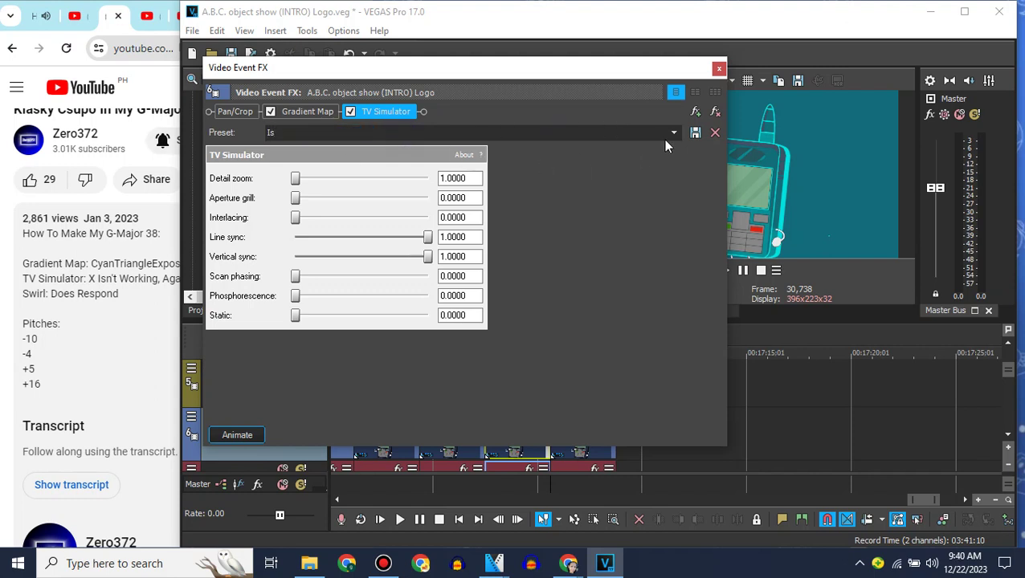
pyautogui.click(673, 133)
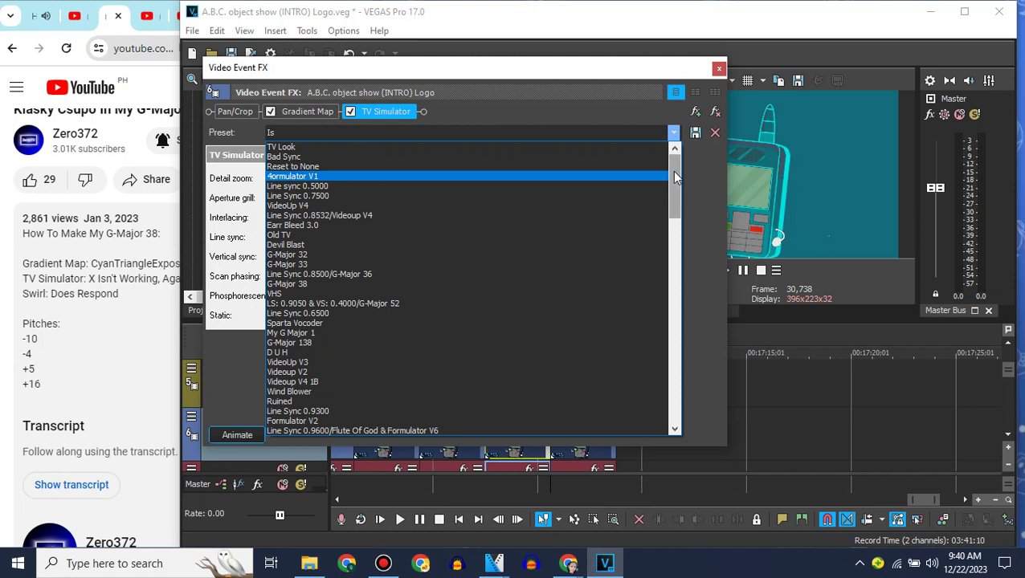
pyautogui.moveTo(675, 174); pyautogui.dragTo(669, 322)
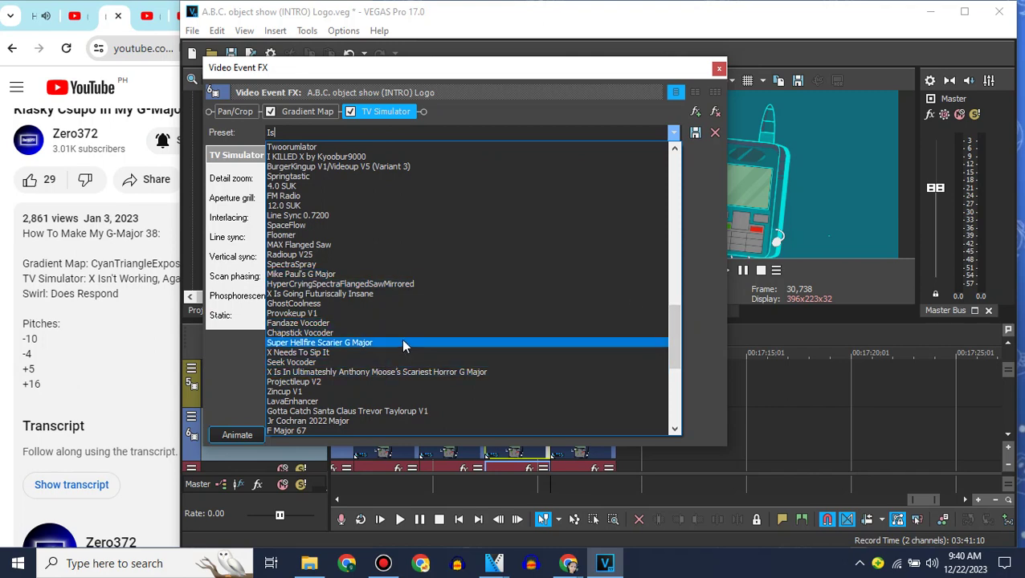
pyautogui.moveTo(680, 312); pyautogui.dragTo(684, 171)
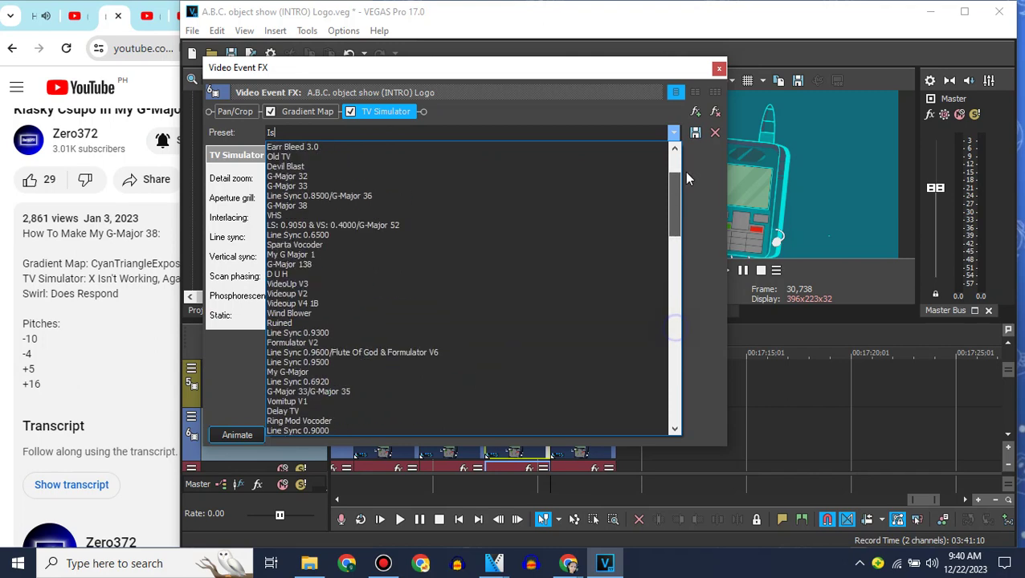
pyautogui.click(389, 147)
# Step: Move the Video Event FX window aside and load the Line Sync 0.7500 preset in TV Simulator
pyautogui.moveTo(447, 67); pyautogui.dragTo(671, 52)
pyautogui.moveTo(505, 4)
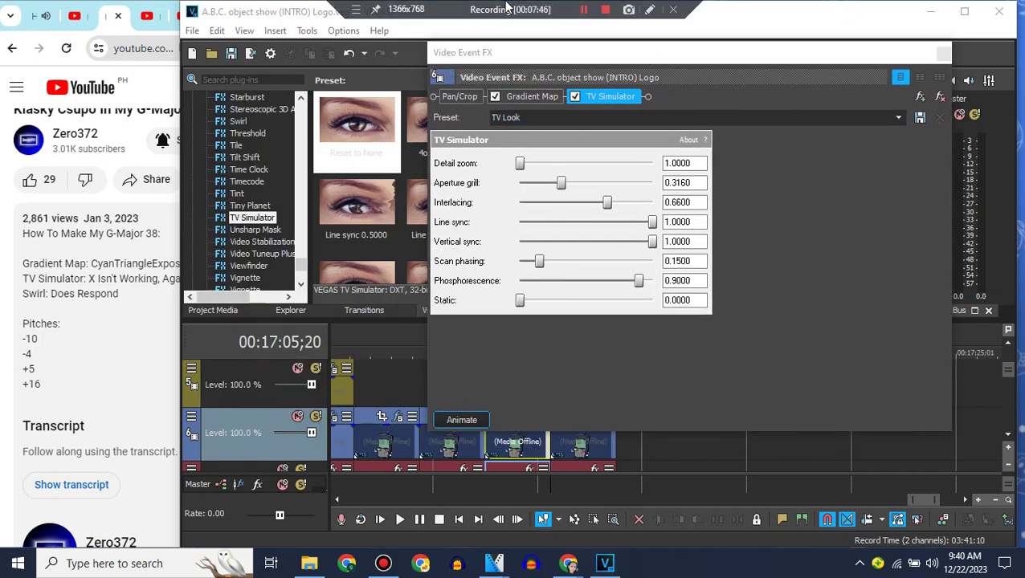
pyautogui.click(584, 11)
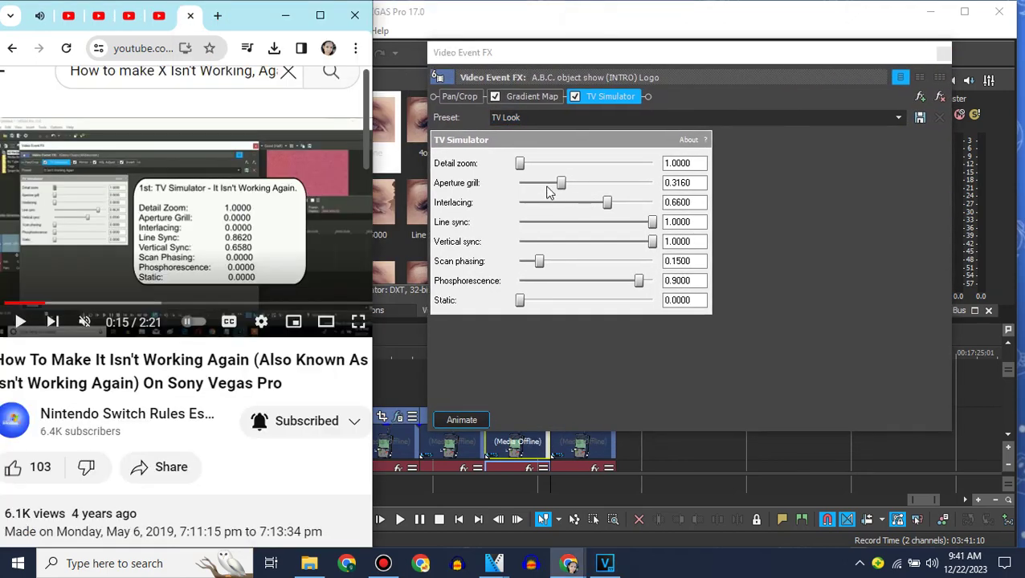
pyautogui.click(877, 141)
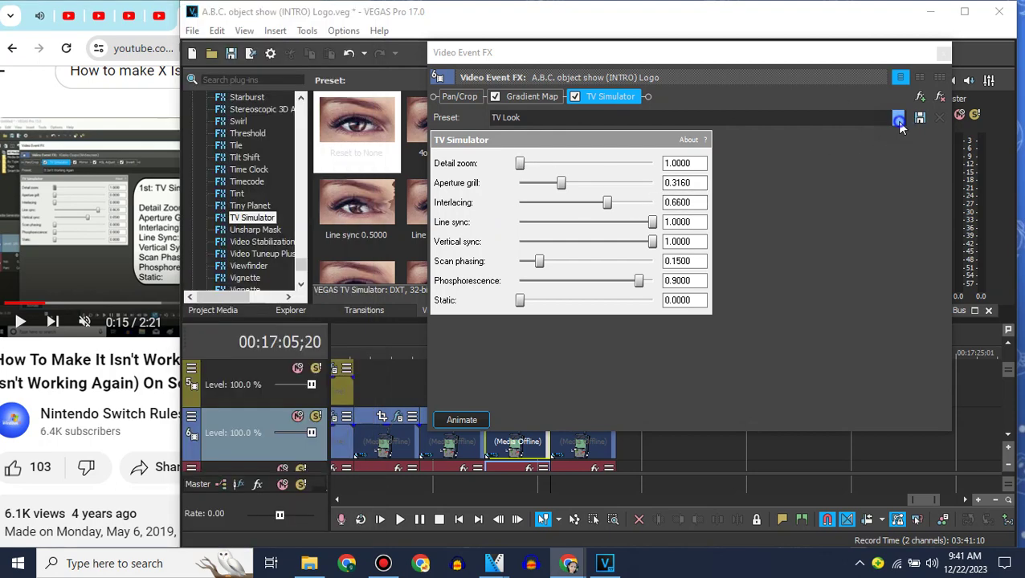
pyautogui.click(898, 117)
pyautogui.click(548, 181)
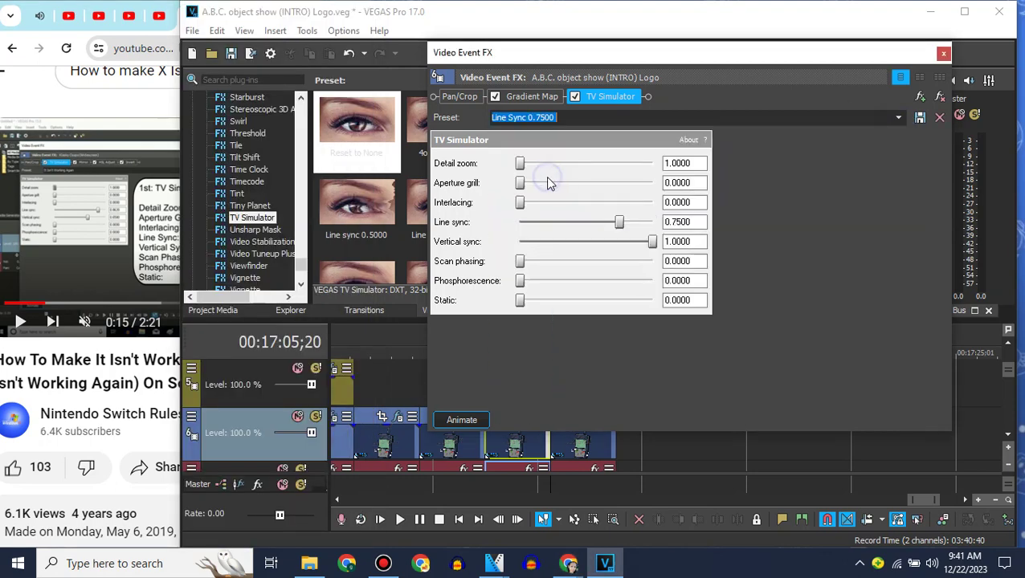
# Step: Enter "It" as the preset name and set the TV Simulator line sync to 0.8620, following the tutorial video
pyautogui.click(176, 127)
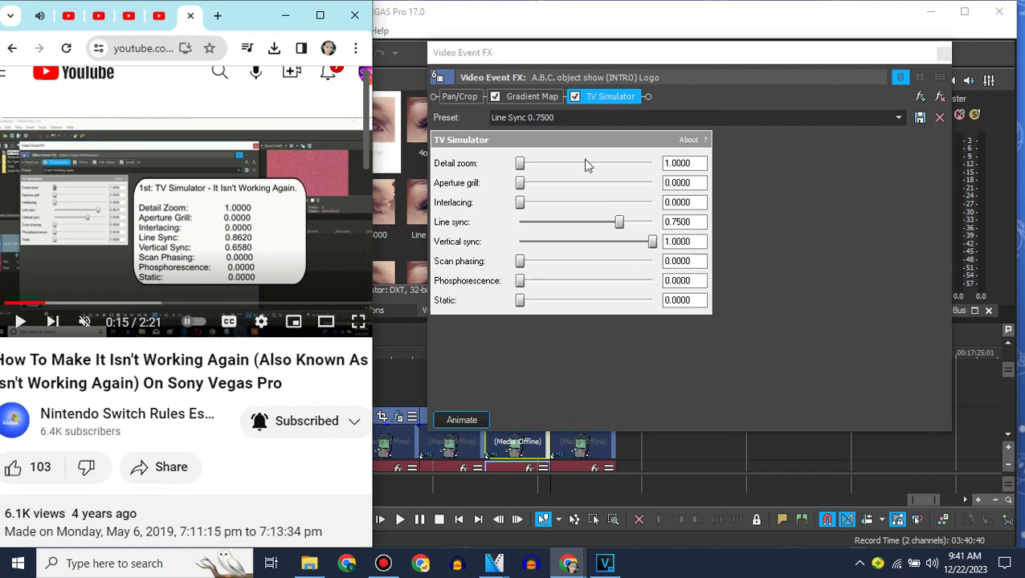
pyautogui.click(581, 118)
pyautogui.write('It')
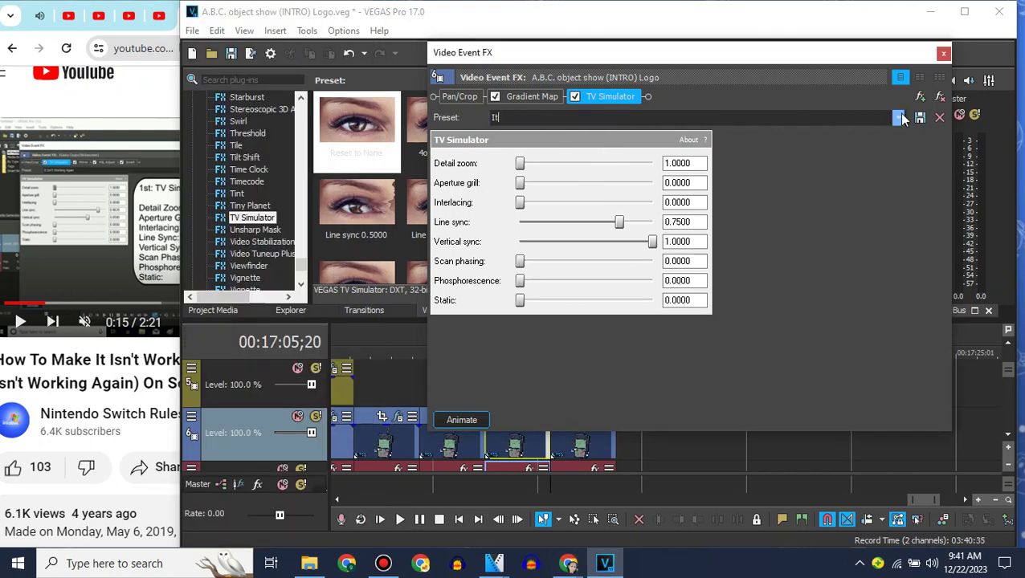
pyautogui.click(901, 118)
pyautogui.click(901, 118)
pyautogui.click(150, 96)
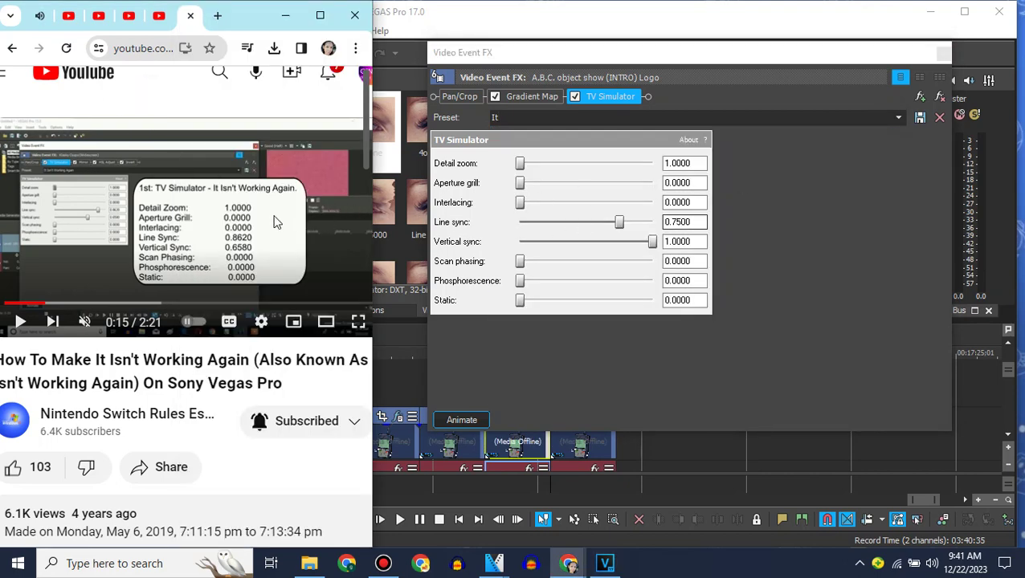
pyautogui.click(698, 222)
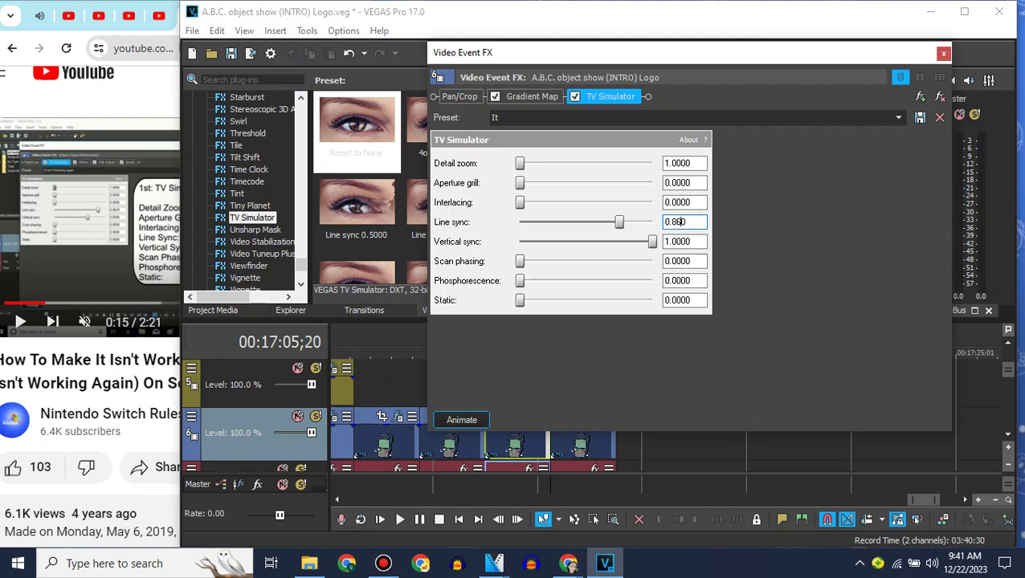
pyautogui.write('2')
pyautogui.click(558, 118)
# Step: Set the TV Simulator vertical sync to 0.8560
pyautogui.click(163, 110)
pyautogui.doubleClick(683, 242)
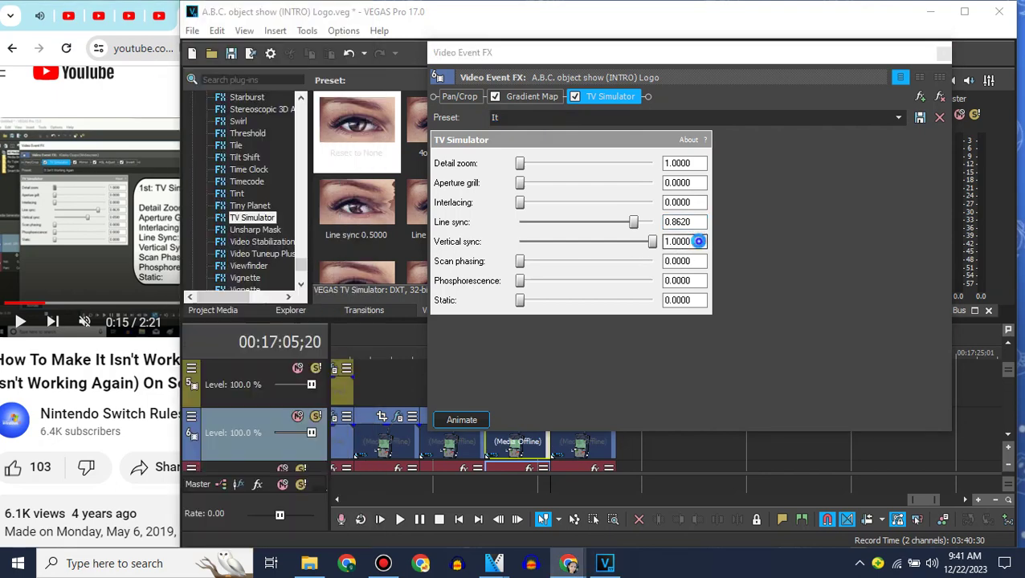
pyautogui.write('0.8560')
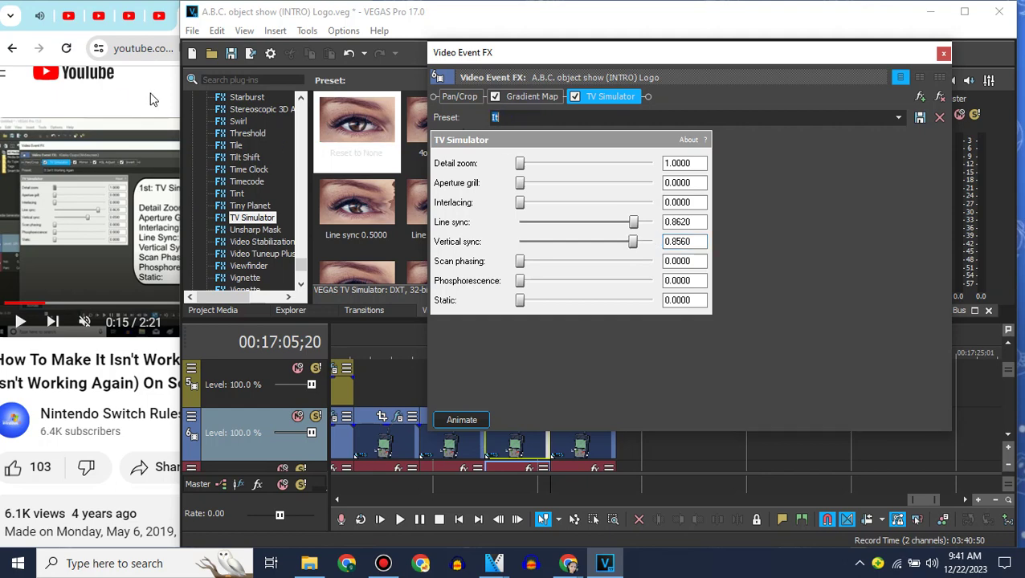
# Step: Recheck the values in the tutorial video and set the TV Simulator vertical sync to 0.6580
pyautogui.click(150, 99)
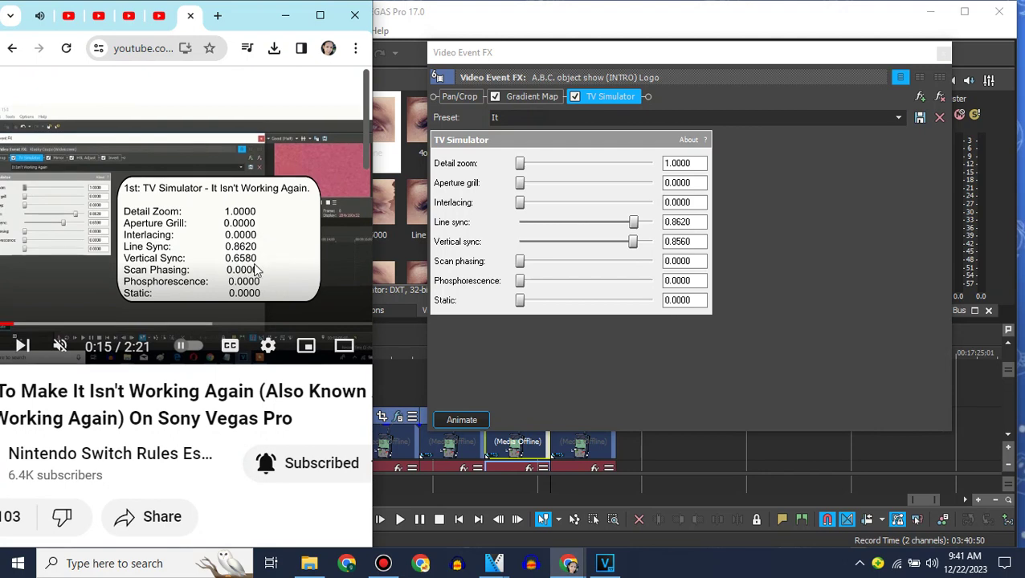
pyautogui.click(679, 241)
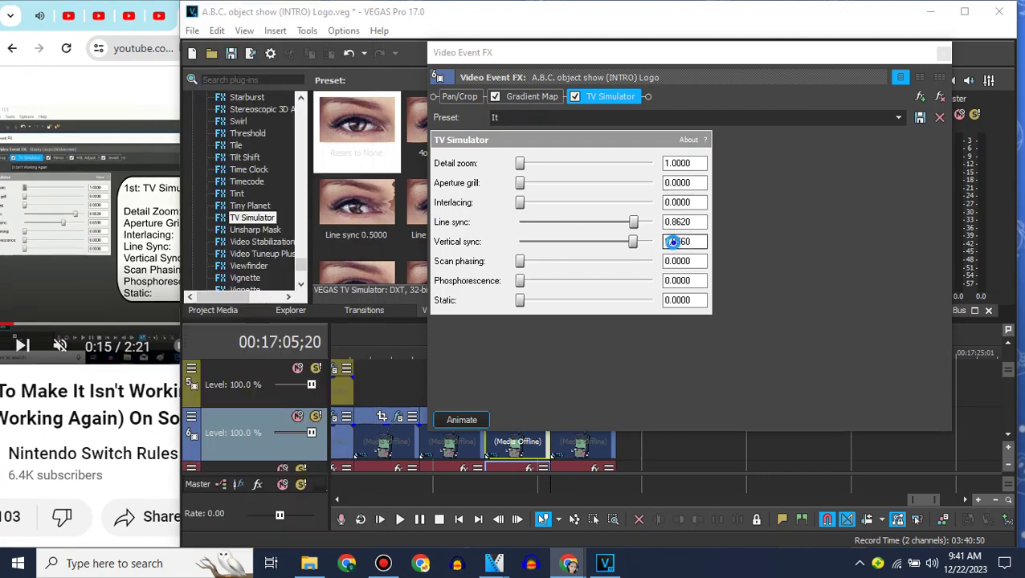
pyautogui.write('65')
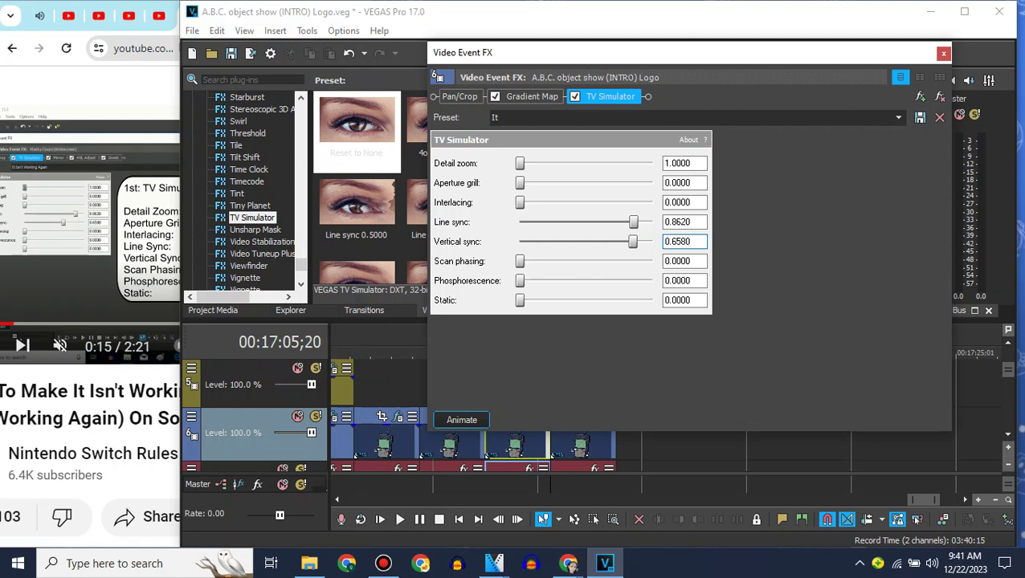
pyautogui.write('80')
pyautogui.click(604, 118)
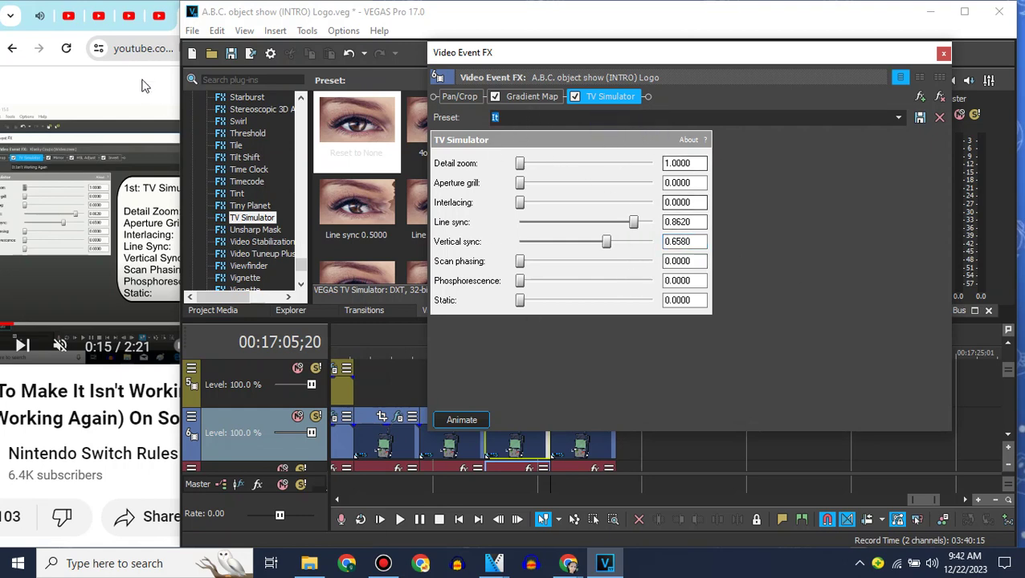
# Step: Save the TV Simulator settings as the preset "It Isn't Working Again", worded as in the tutorial's title, and close the effects window
pyautogui.click(90, 396)
pyautogui.moveTo(75, 392); pyautogui.dragTo(254, 391)
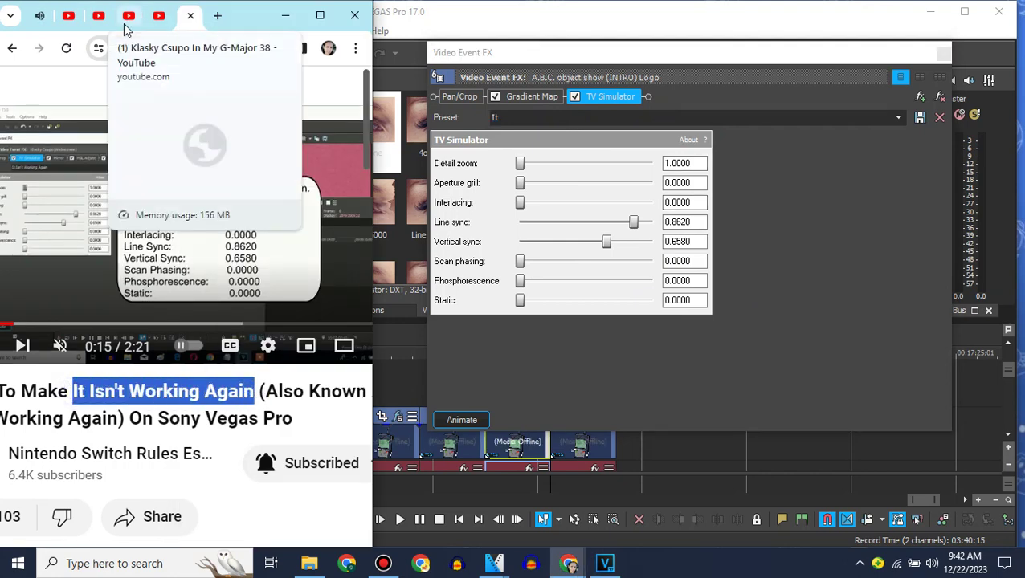
pyautogui.click(124, 29)
pyautogui.click(598, 119)
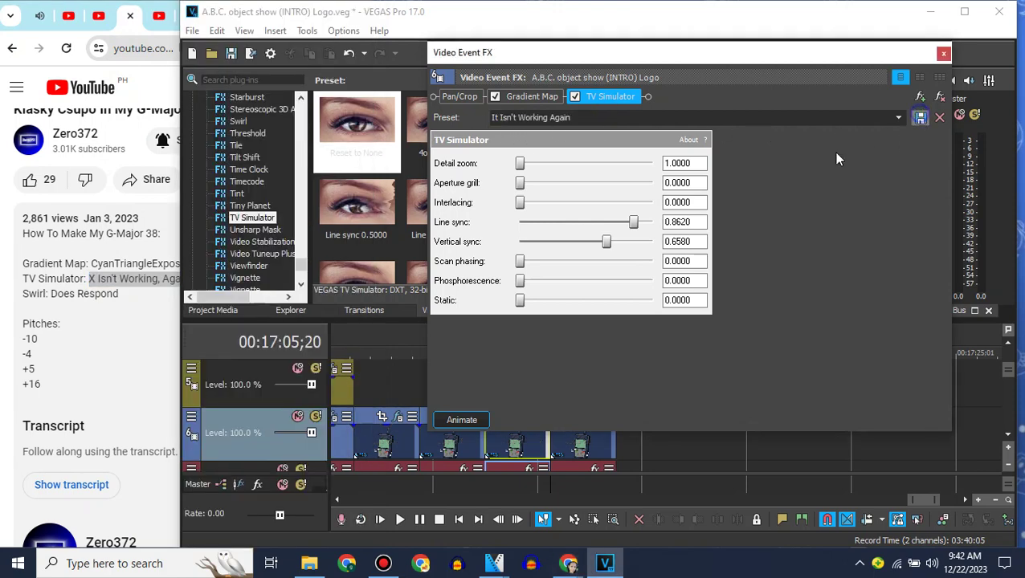
pyautogui.click(943, 53)
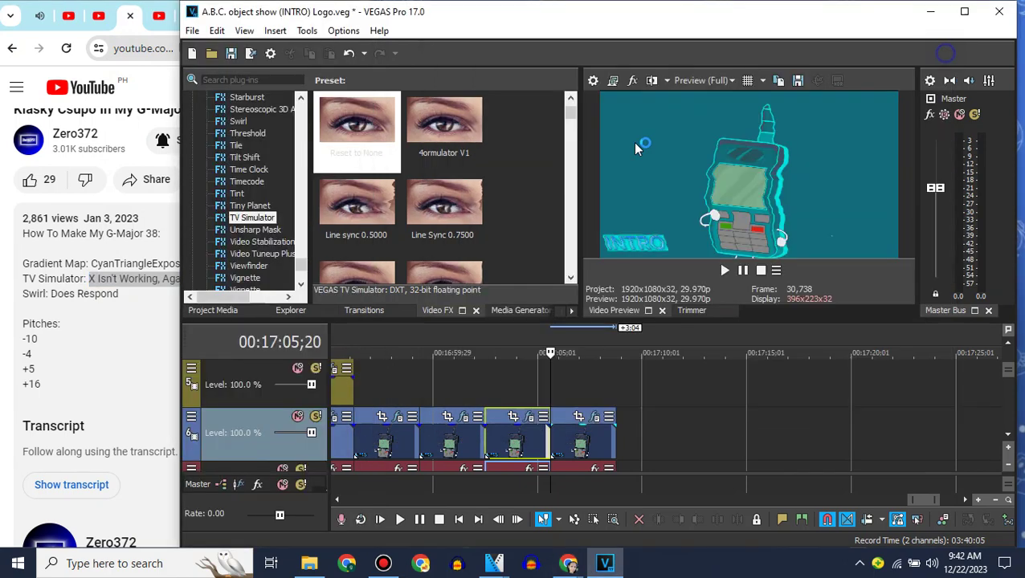
# Step: Add the Swirl effect to the last intro clip with the preset "Amount: 0.130/Does Respond" and close the effects window
pyautogui.click(238, 121)
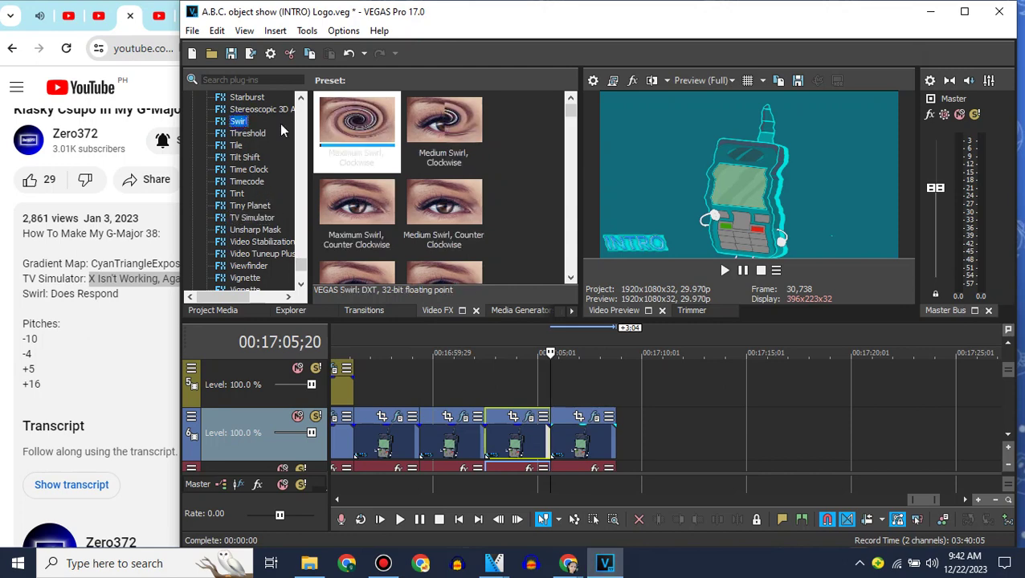
pyautogui.moveTo(356, 128); pyautogui.dragTo(586, 442)
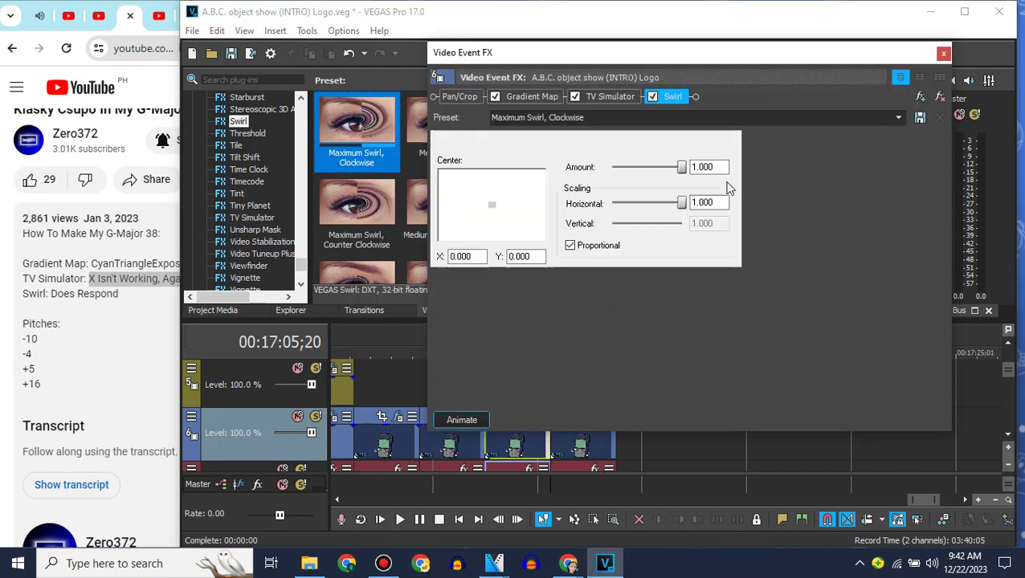
pyautogui.click(898, 119)
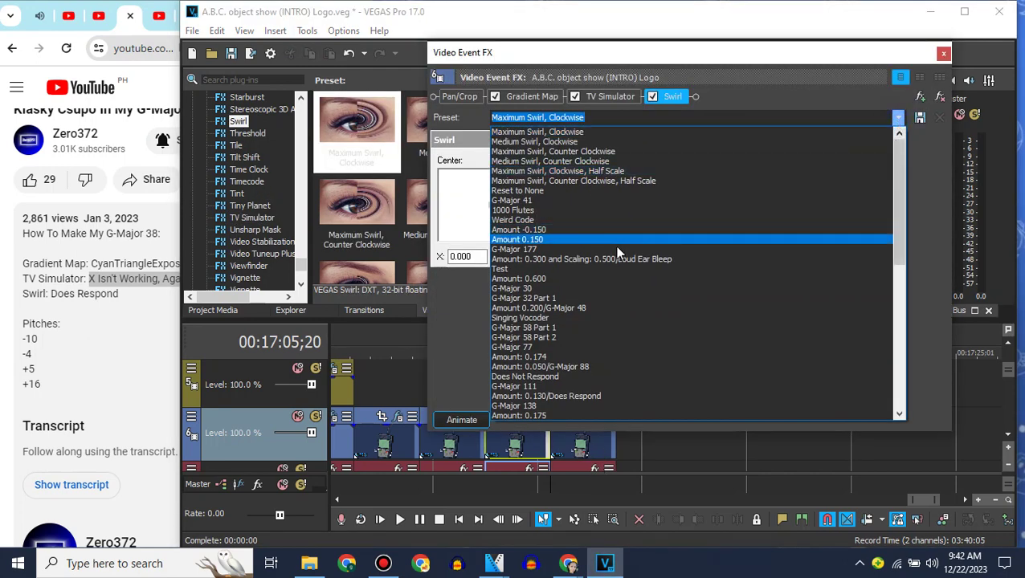
pyautogui.click(583, 396)
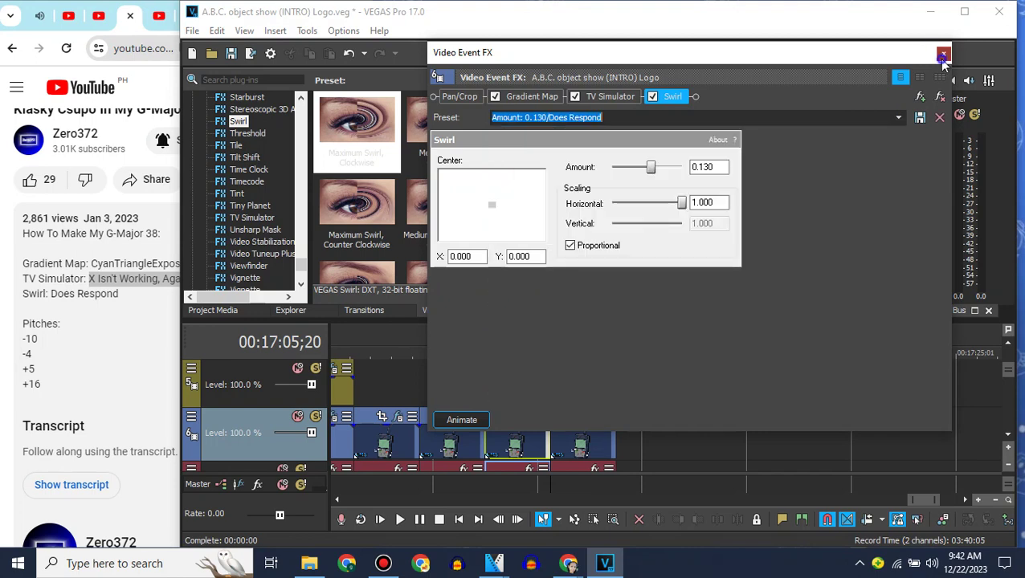
pyautogui.click(943, 55)
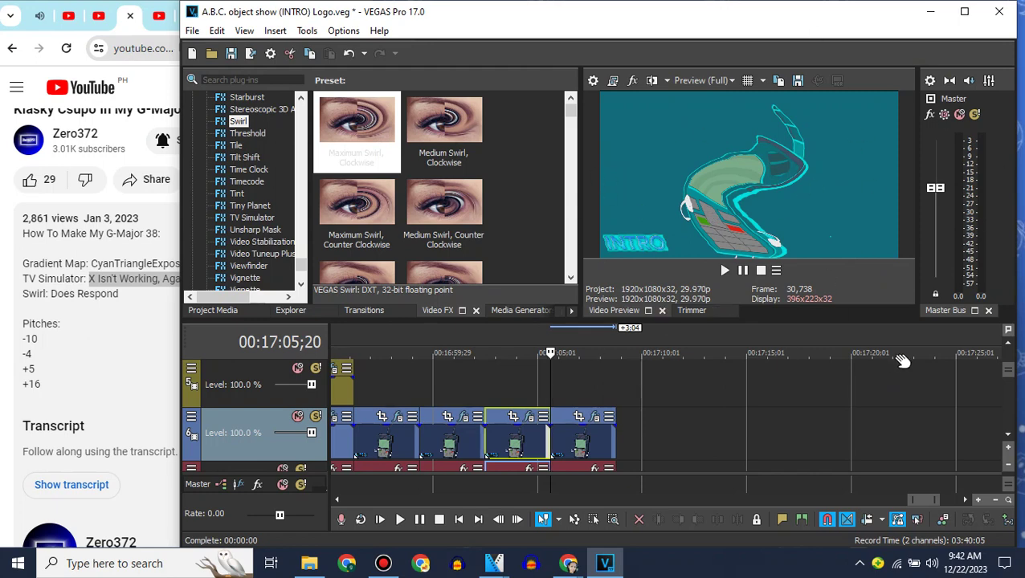
# Step: Set the last clip's track 7 audio to the élastique method and pitch change -10, the first pitch in the description
pyautogui.click(1008, 434)
pyautogui.rightClick(554, 425)
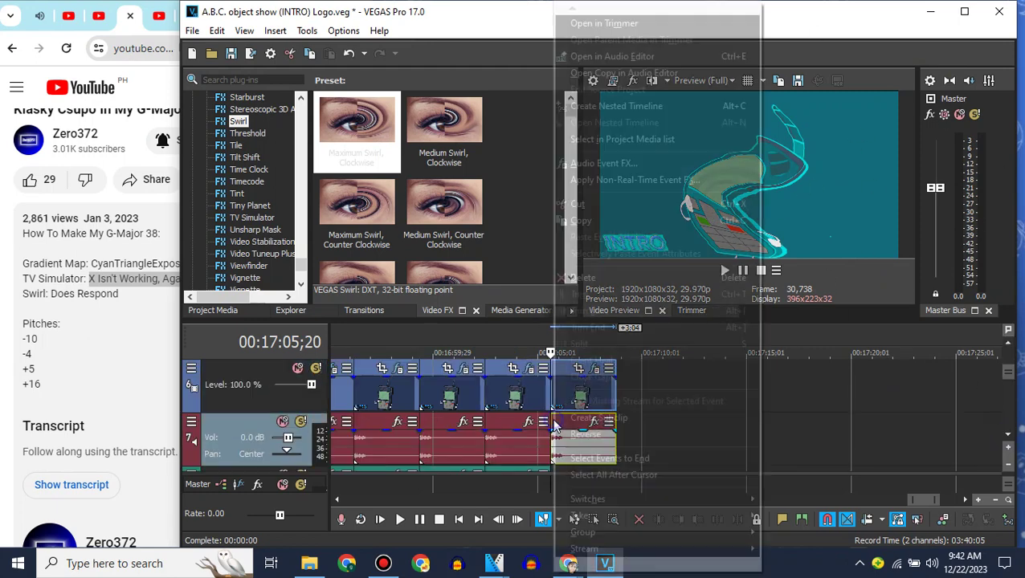
pyautogui.click(601, 542)
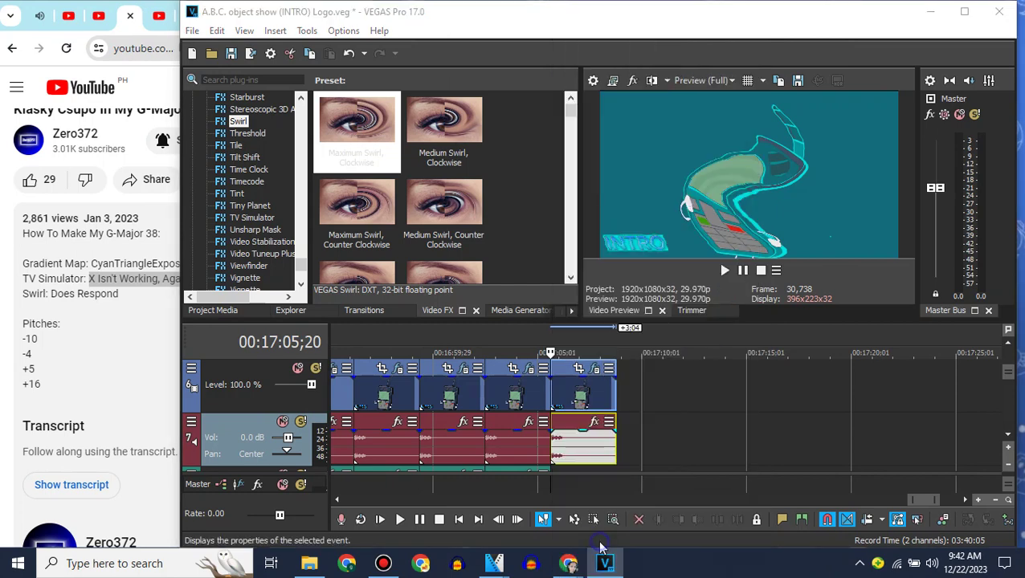
pyautogui.click(609, 241)
pyautogui.click(602, 268)
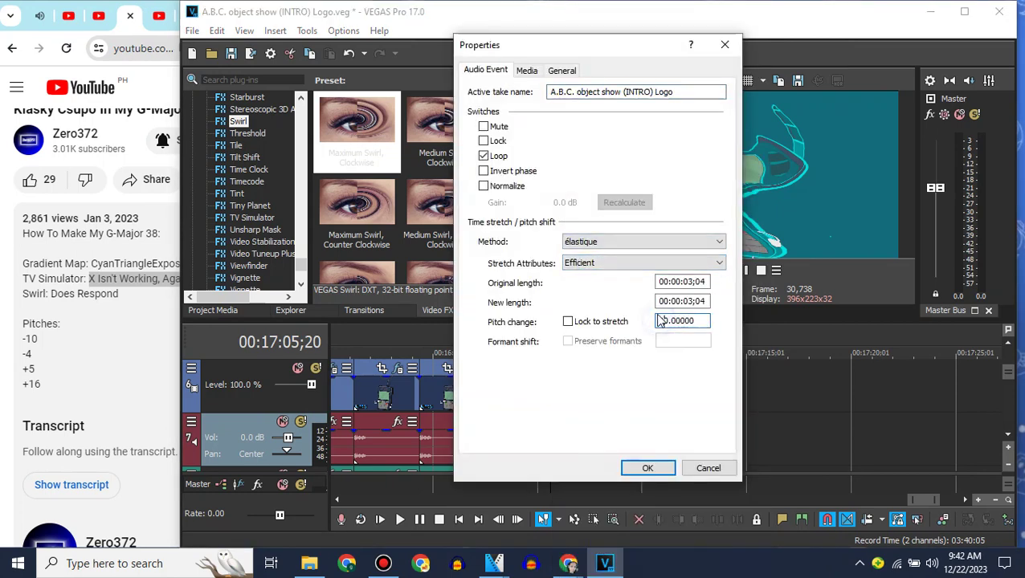
pyautogui.click(650, 465)
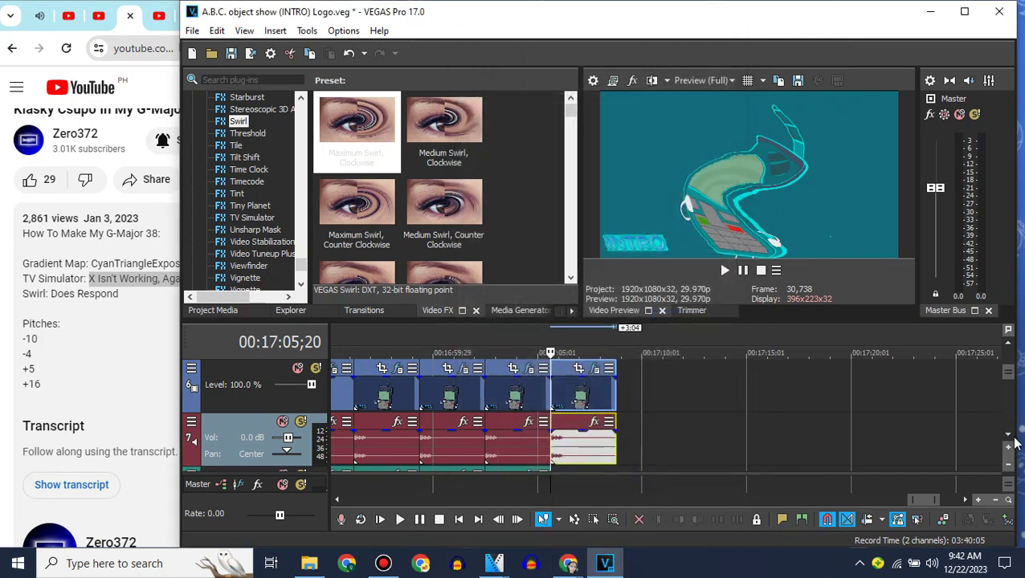
# Step: Copy the preceding clip's track 8 audio to the playhead on the same track and set its pitch change to -4
pyautogui.click(1008, 434)
pyautogui.rightClick(521, 431)
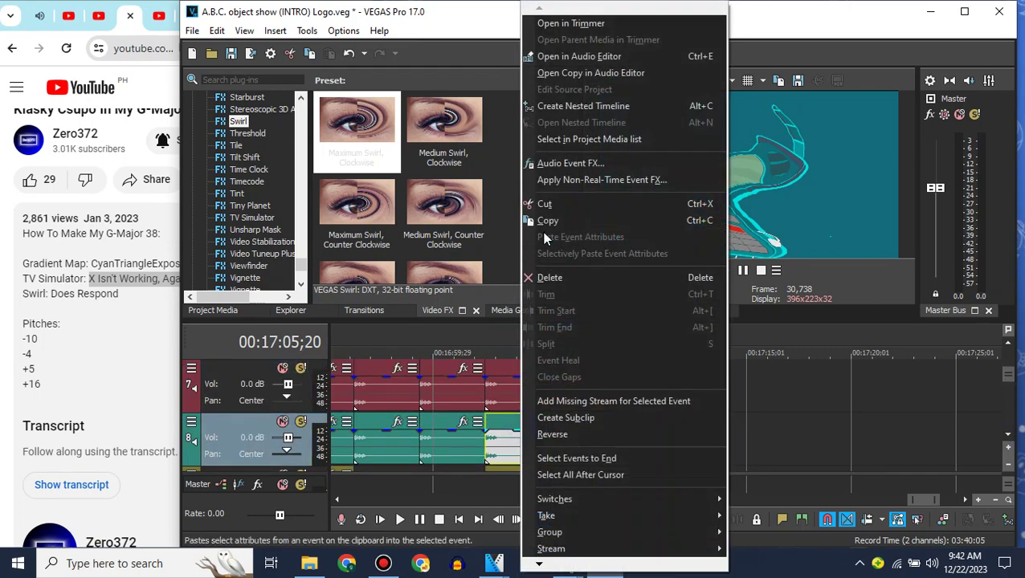
pyautogui.click(545, 222)
pyautogui.hotkey('ctrl', 'v')
pyautogui.rightClick(551, 423)
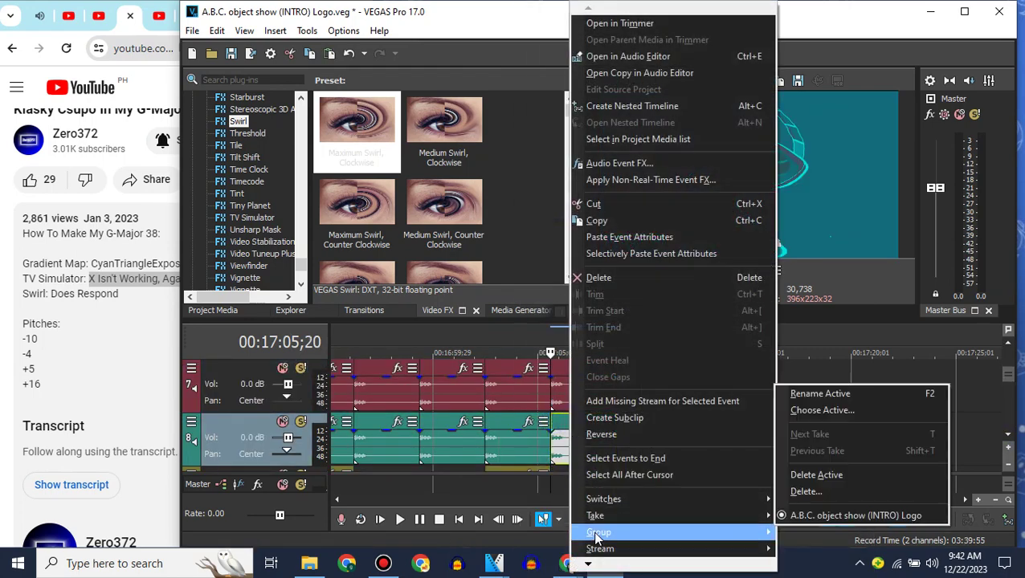
pyautogui.click(598, 554)
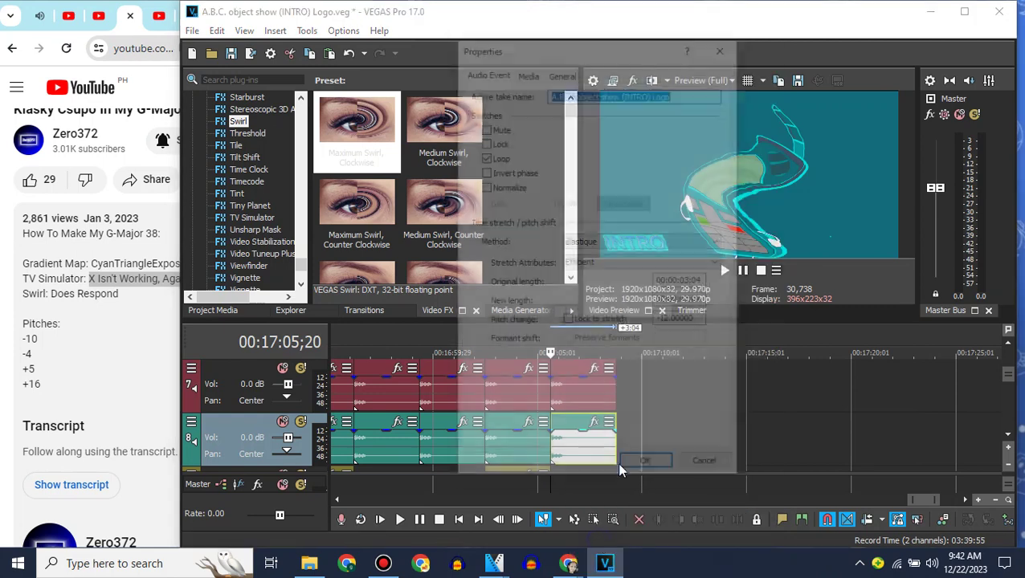
pyautogui.doubleClick(666, 321)
pyautogui.write('-4')
pyautogui.click(647, 469)
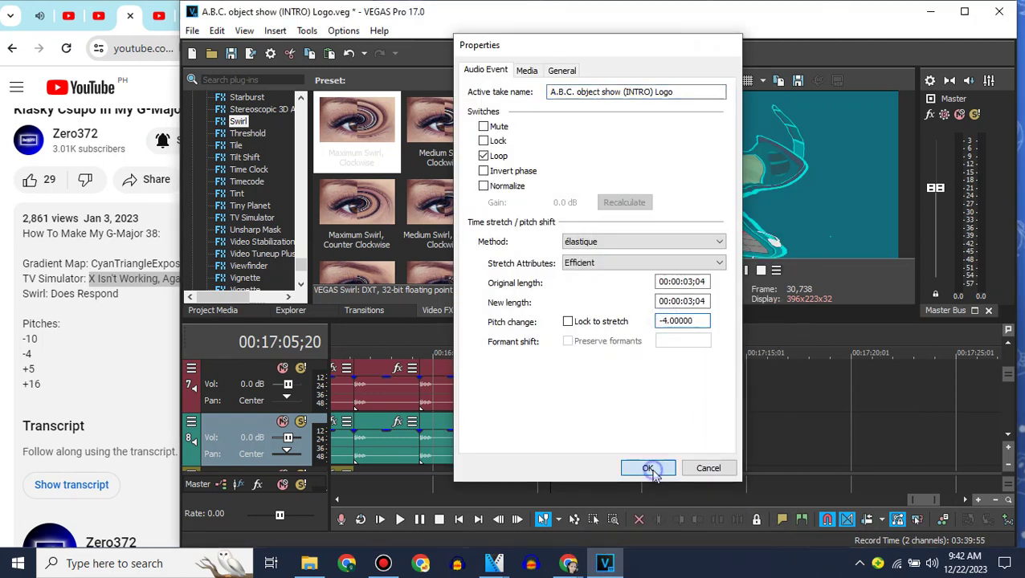
# Step: Paste the copied audio on track 9 at the playhead and set its pitch change to 5
pyautogui.click(1010, 437)
pyautogui.click(263, 428)
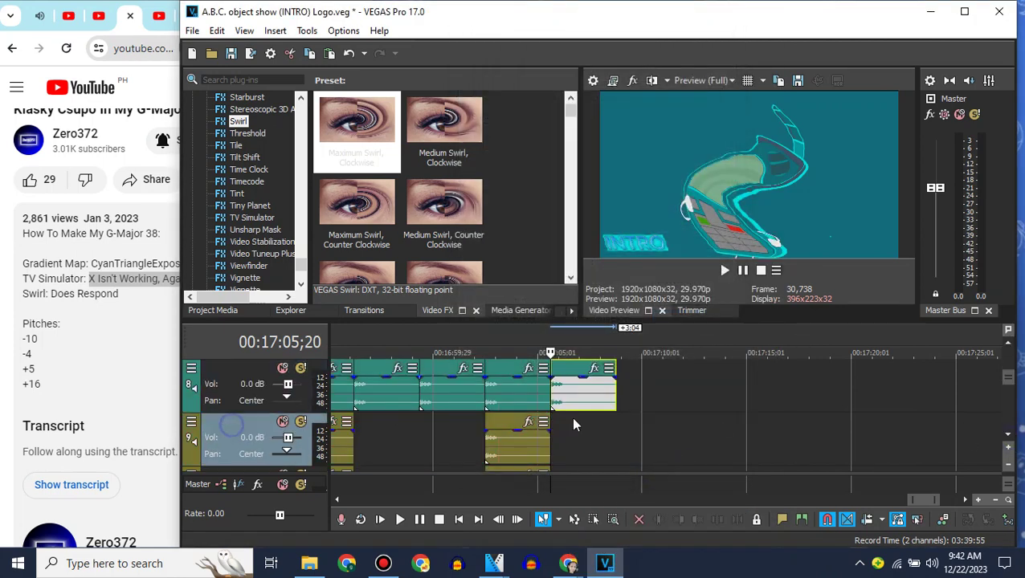
pyautogui.hotkey('ctrl', 'v')
pyautogui.click(558, 425)
pyautogui.rightClick(559, 430)
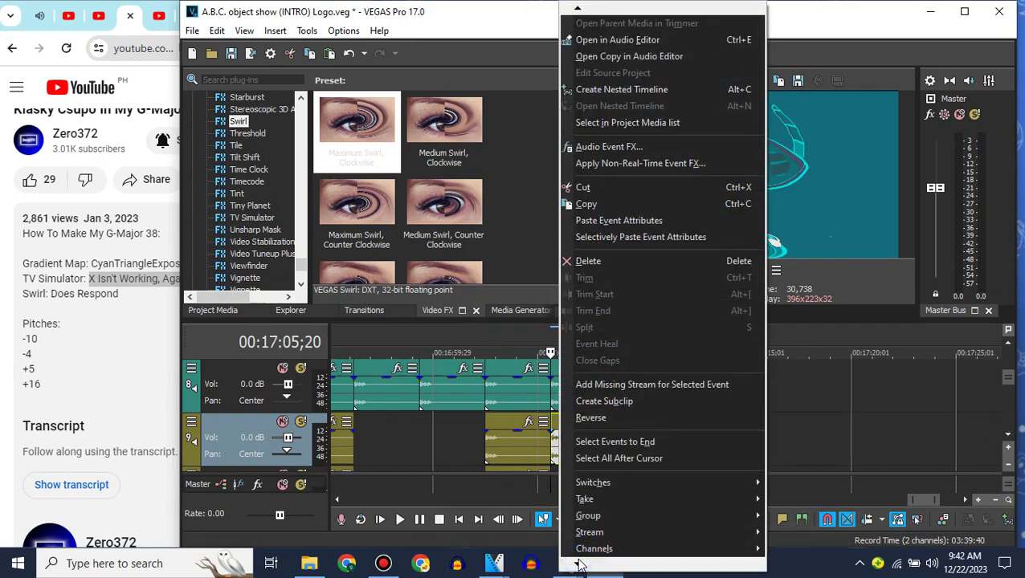
pyautogui.click(586, 552)
pyautogui.doubleClick(683, 321)
pyautogui.write('5')
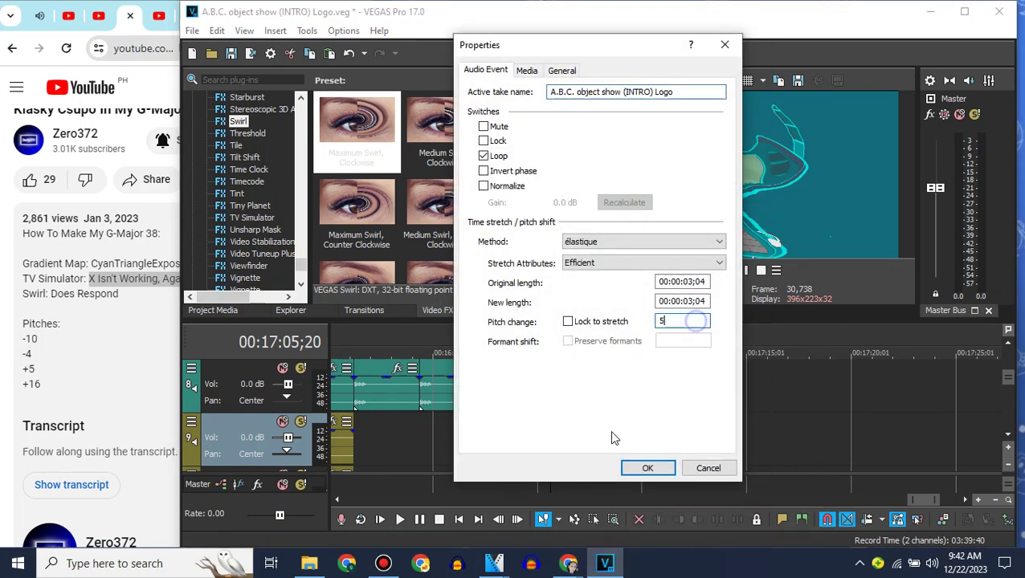
pyautogui.click(642, 467)
# Step: Paste the copied audio on track 10 at the playhead and set its pitch change to 16
pyautogui.click(1008, 435)
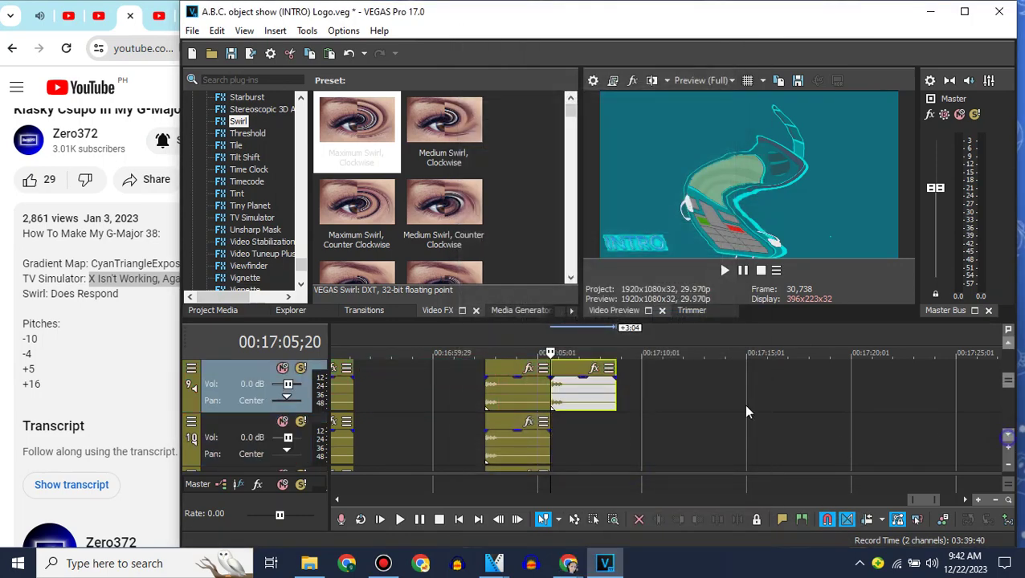
pyautogui.click(236, 424)
pyautogui.hotkey('ctrl', 'v')
pyautogui.click(556, 432)
pyautogui.rightClick(559, 431)
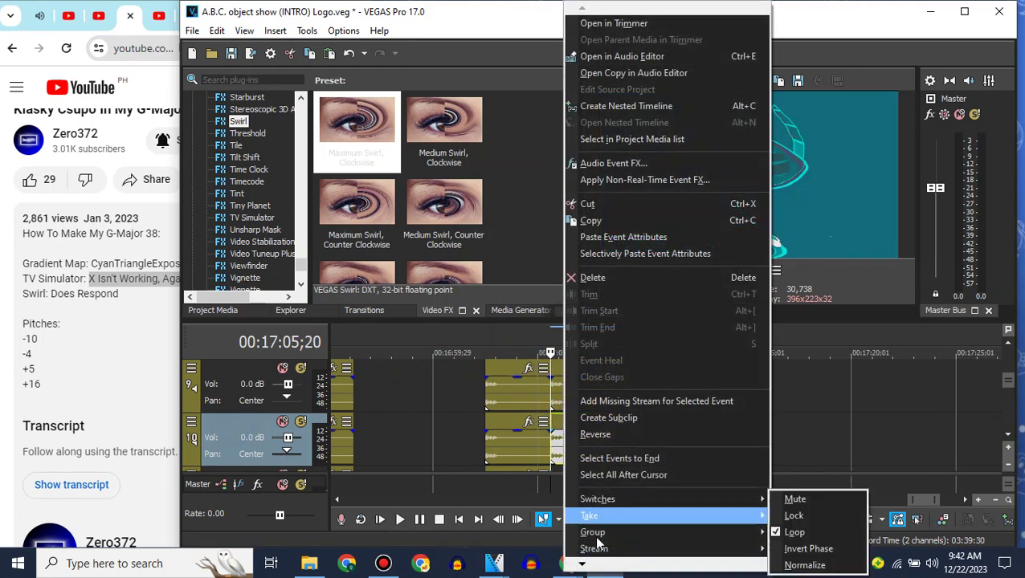
pyautogui.click(613, 542)
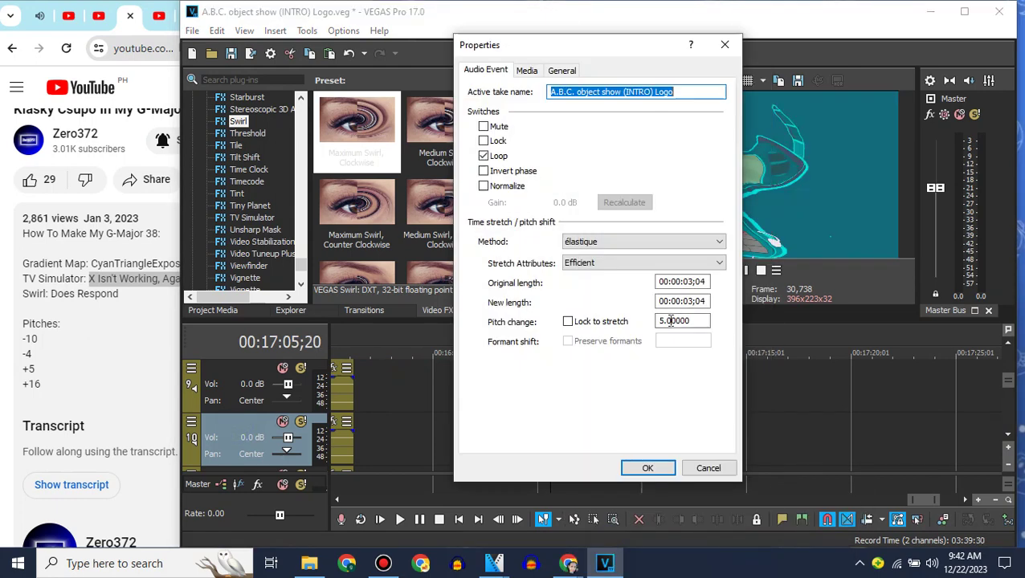
pyautogui.doubleClick(683, 322)
pyautogui.write('16')
pyautogui.click(647, 468)
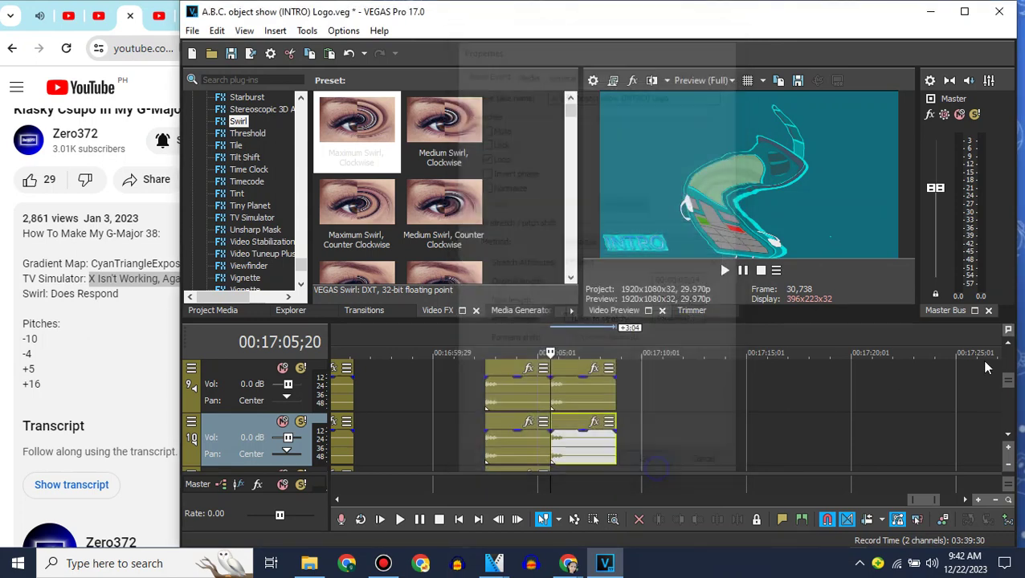
# Step: Return to the YouTube results and open the full description of "Klasky Csupo In G-Major 38 (Instructions In Description)"
pyautogui.click(1007, 343)
pyautogui.click(1007, 343)
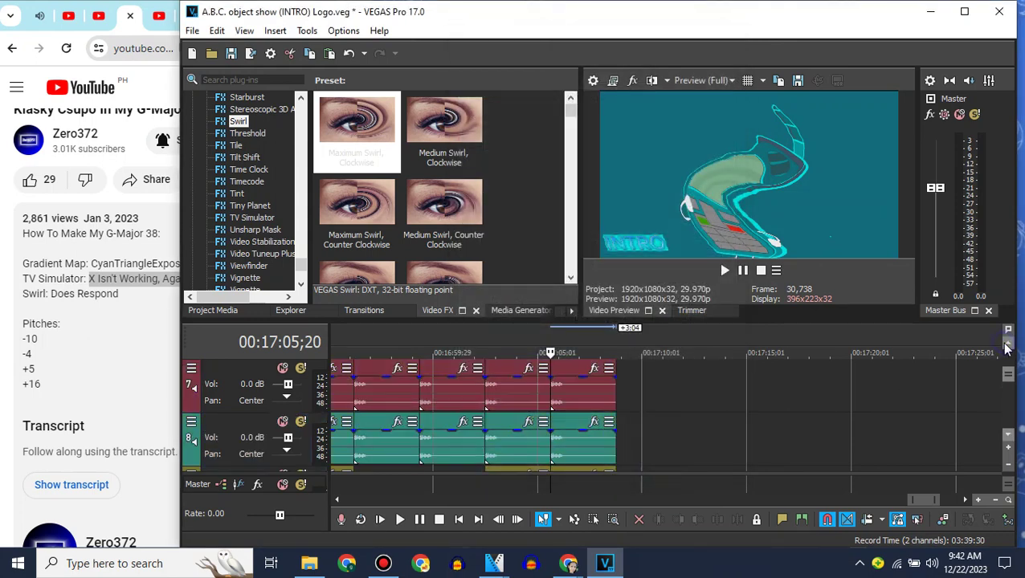
pyautogui.click(8, 49)
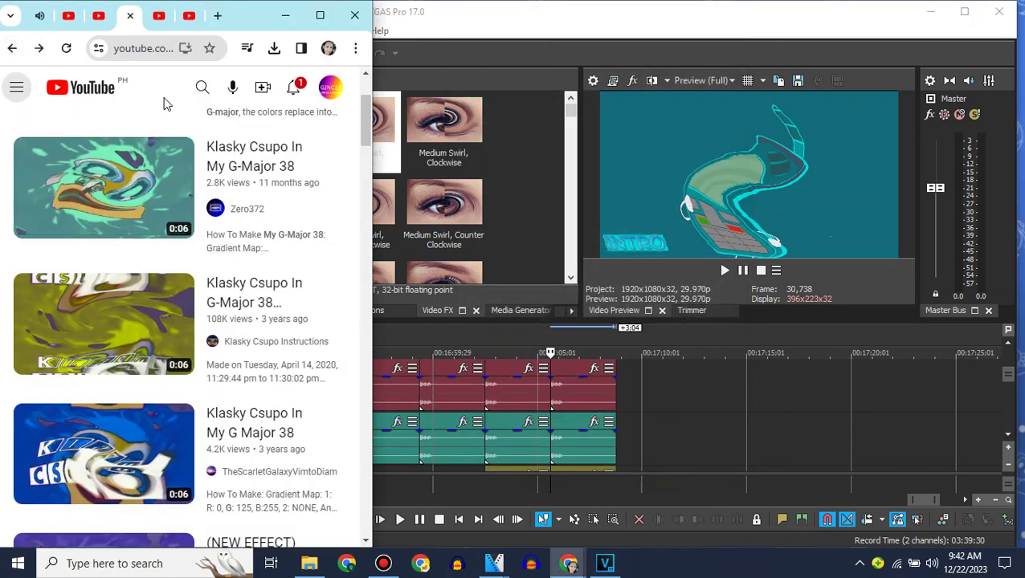
pyautogui.click(120, 347)
pyautogui.scroll(-3, 171, 345)
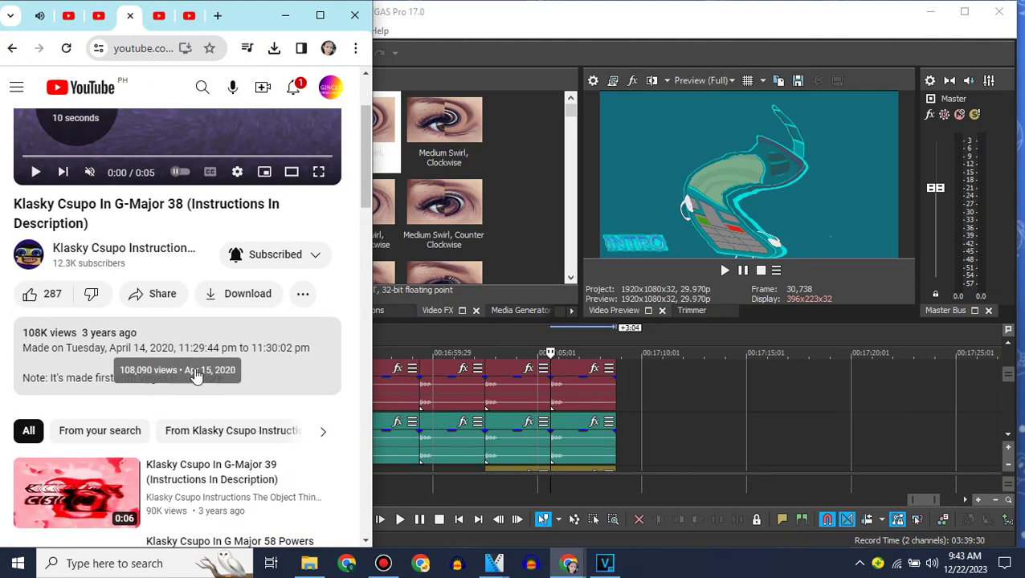
pyautogui.click(197, 368)
pyautogui.scroll(-3, 197, 368)
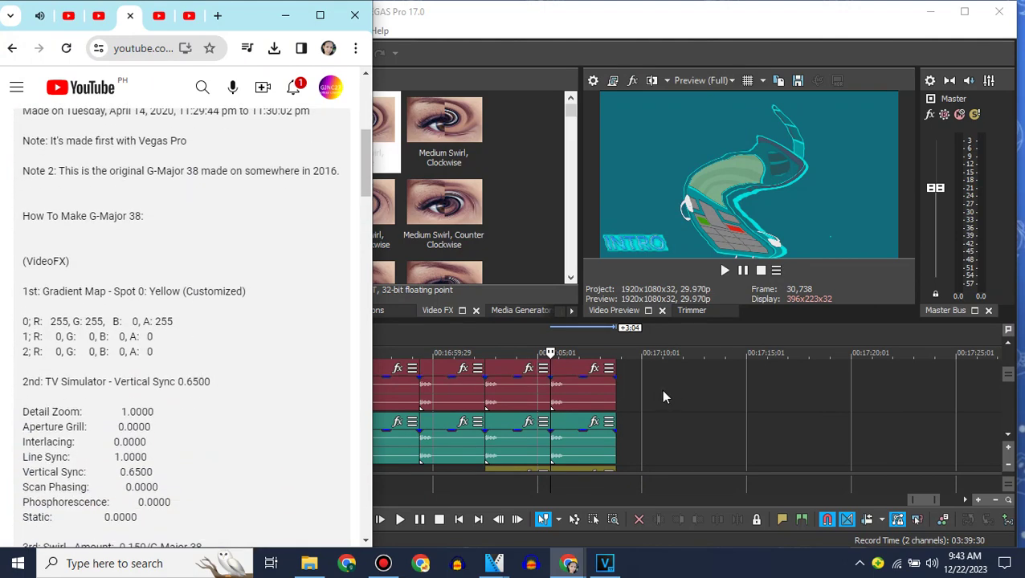
# Step: Place another copy of A.B.C. object show (INTRO) Logo.mp4 on track 6 directly after the last clip
pyautogui.click(1008, 344)
pyautogui.click(614, 382)
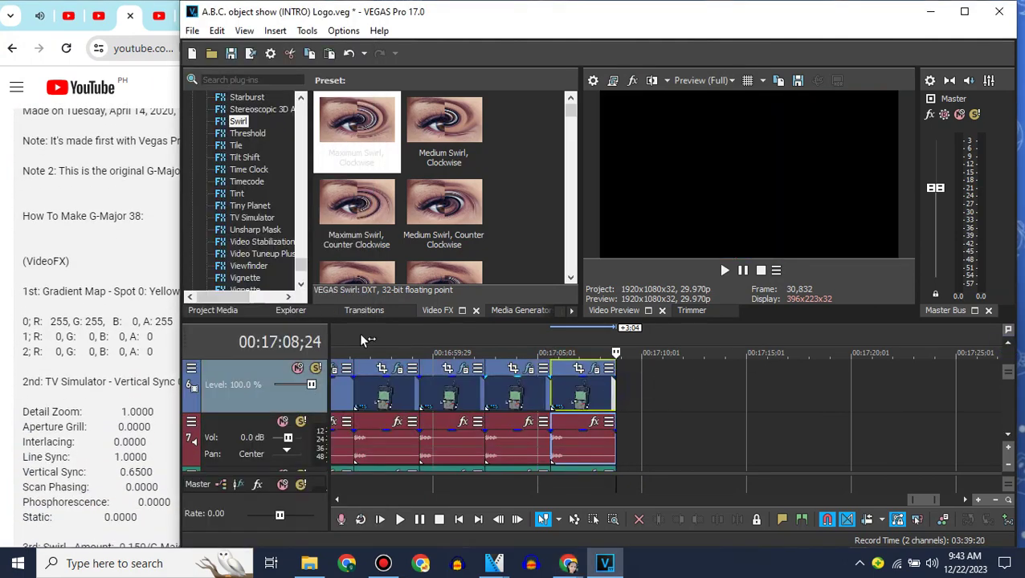
pyautogui.click(213, 310)
pyautogui.moveTo(365, 125); pyautogui.dragTo(642, 385)
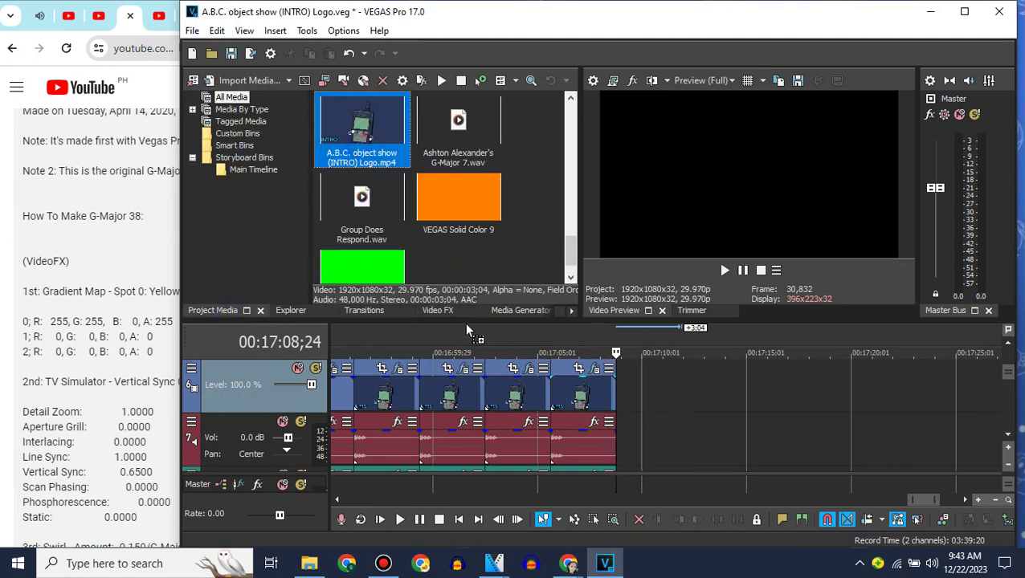
# Step: Add the Swirl effect to the new clip with the preset "Does Not Respond" and close the effects window
pyautogui.click(440, 311)
pyautogui.moveTo(338, 161); pyautogui.dragTo(649, 392)
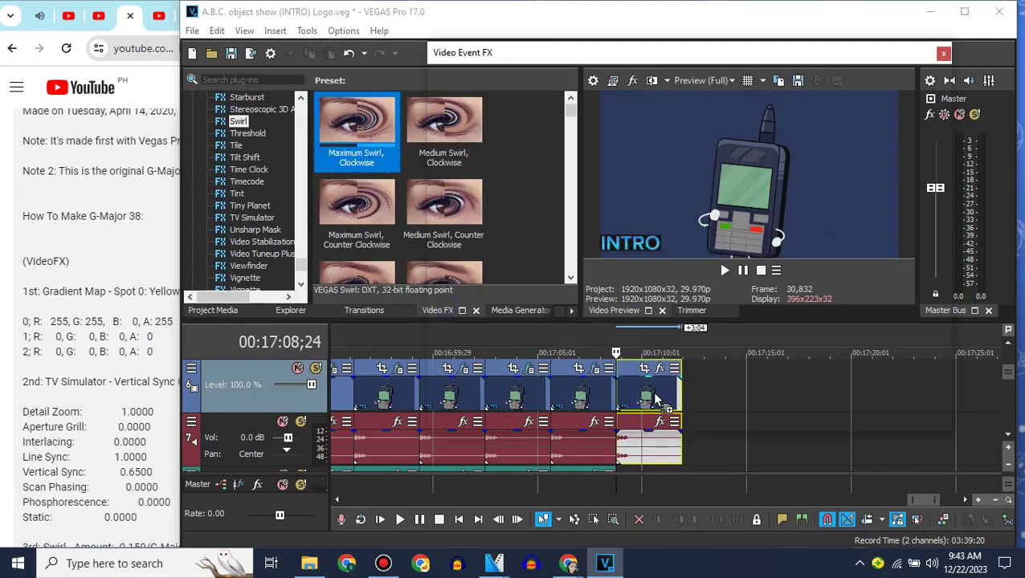
pyautogui.click(898, 118)
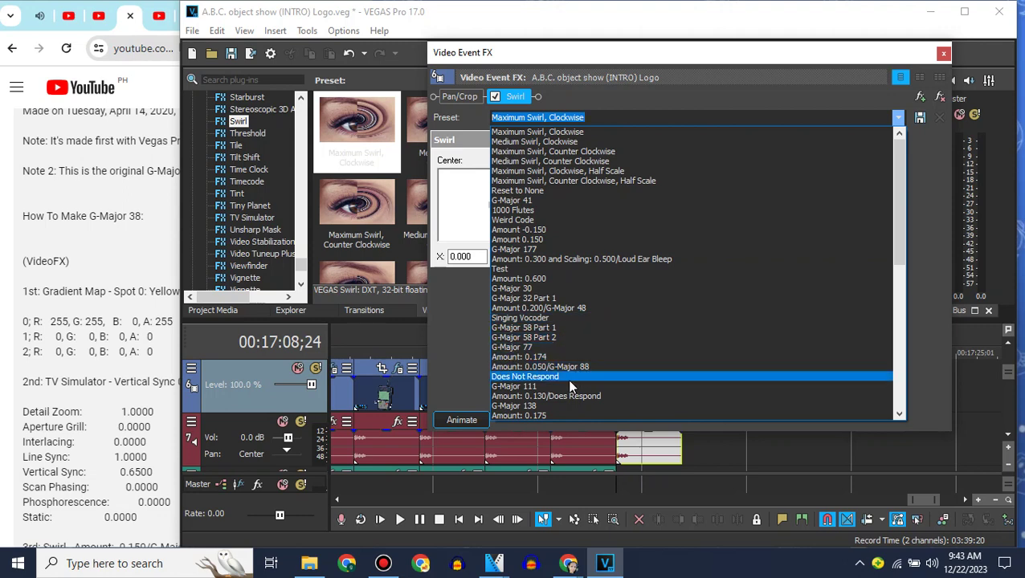
pyautogui.click(563, 378)
pyautogui.click(944, 53)
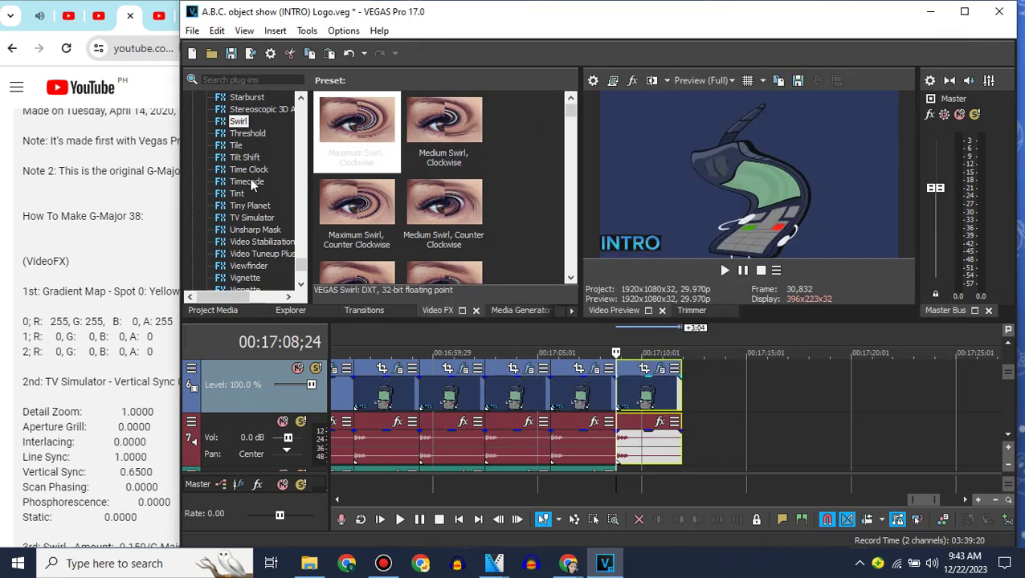
# Step: Add the TV Simulator effect with the preset "G-Major 38" to the new clip and order it before Swirl
pyautogui.click(251, 218)
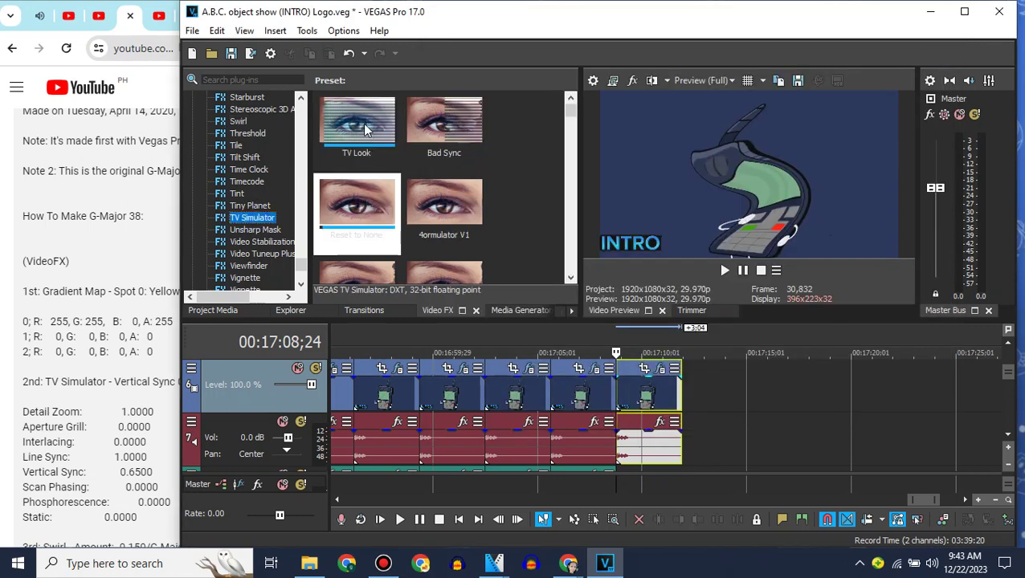
pyautogui.moveTo(356, 205); pyautogui.dragTo(625, 388)
pyautogui.click(899, 119)
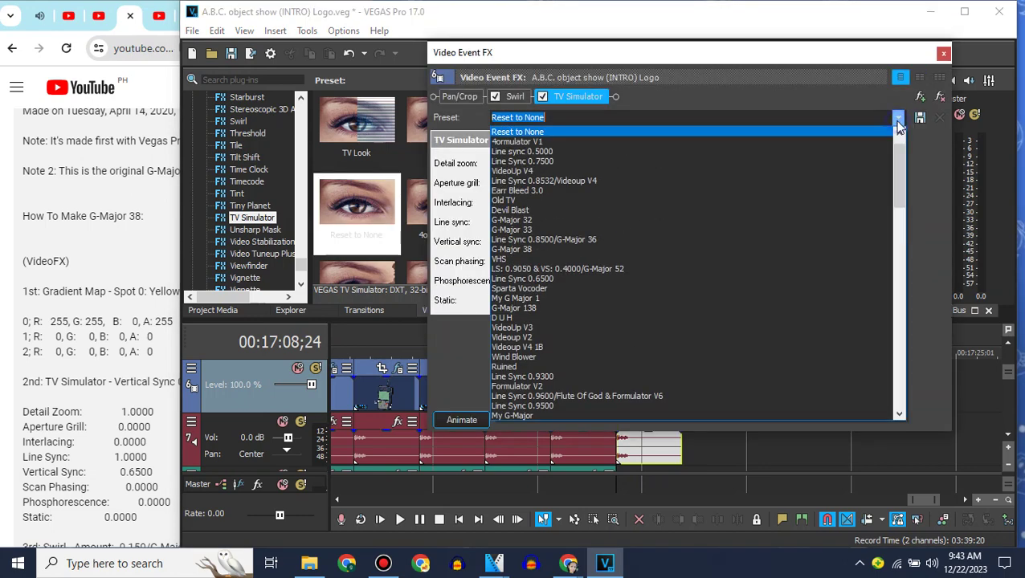
pyautogui.click(547, 249)
pyautogui.moveTo(595, 98); pyautogui.dragTo(599, 97)
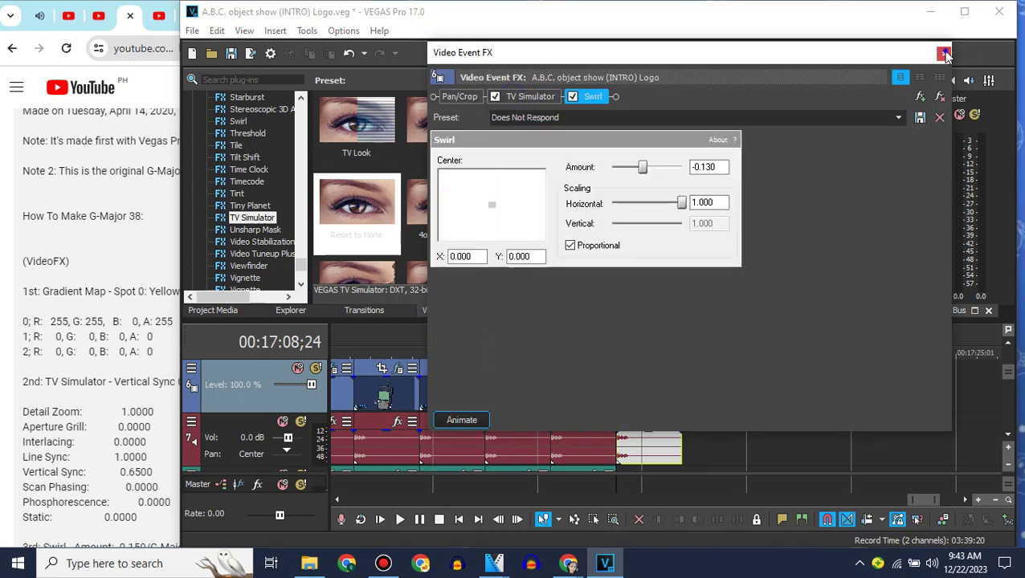
pyautogui.click(944, 54)
# Step: Add the Gradient Map effect to the new clip on track 6 and order it before TV Simulator
pyautogui.moveTo(302, 265); pyautogui.dragTo(664, 406)
pyautogui.click(270, 193)
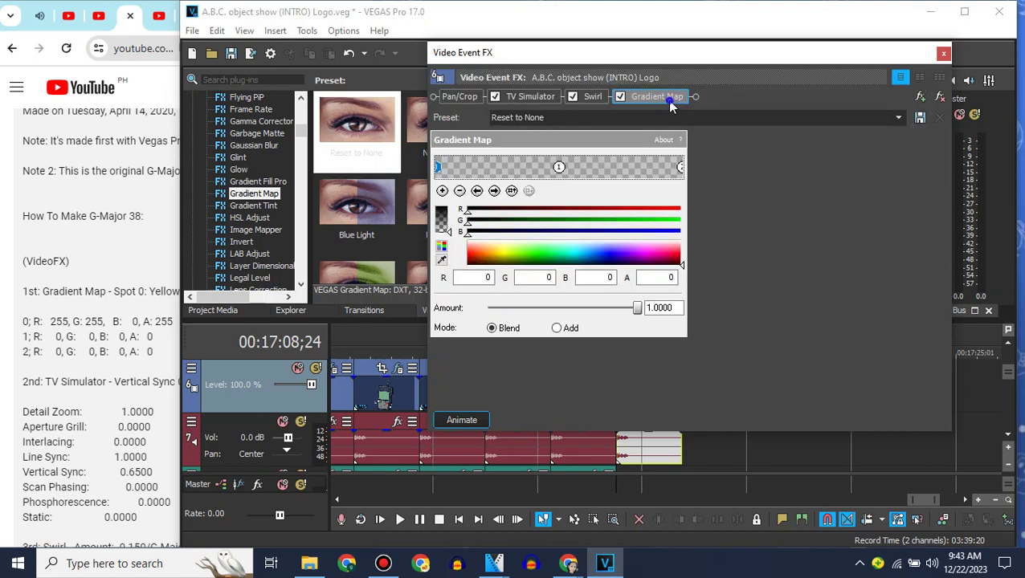
pyautogui.moveTo(671, 102); pyautogui.dragTo(482, 104)
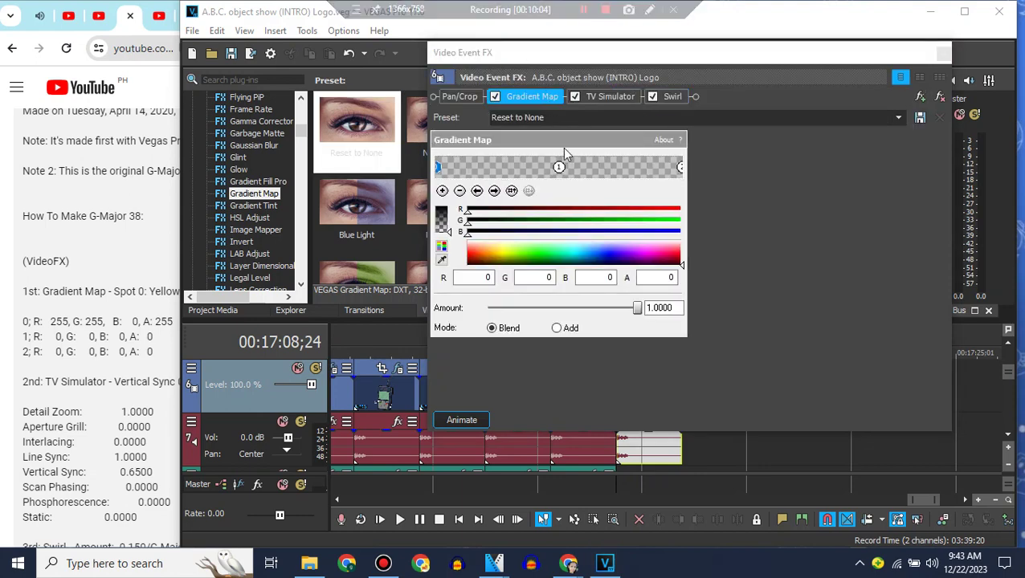
# Step: Set Gradient Map's first colour point to R 255, G 255, B 0, A 255 and close the effects window
pyautogui.moveTo(440, 215); pyautogui.dragTo(440, 147)
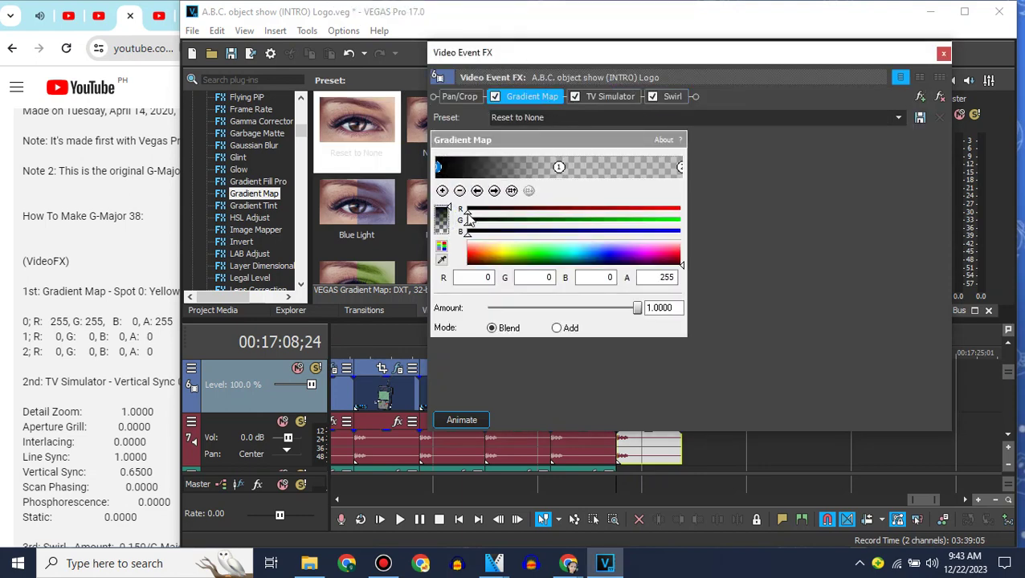
pyautogui.moveTo(467, 212); pyautogui.dragTo(682, 204)
pyautogui.moveTo(468, 223); pyautogui.dragTo(774, 210)
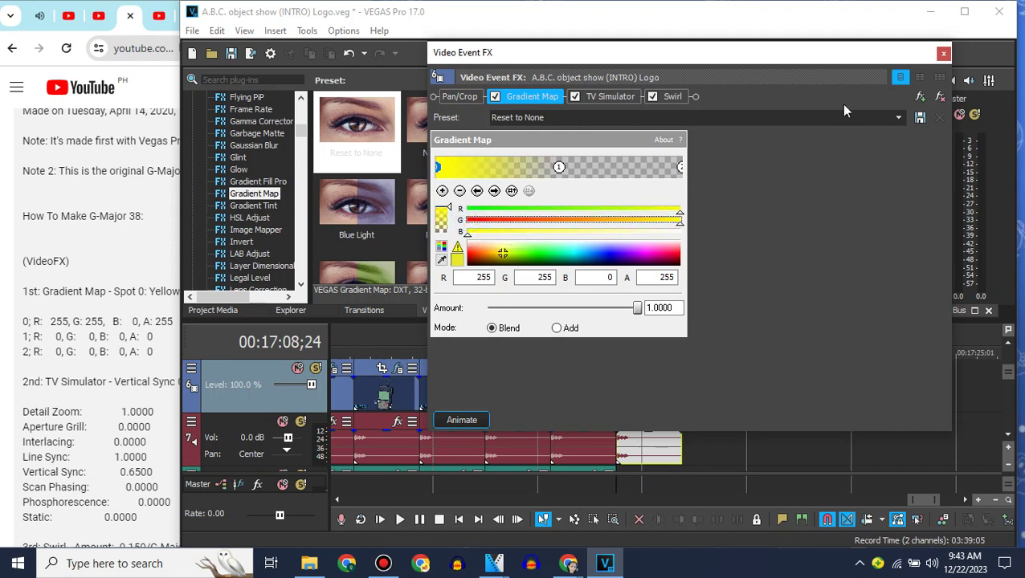
pyautogui.click(945, 53)
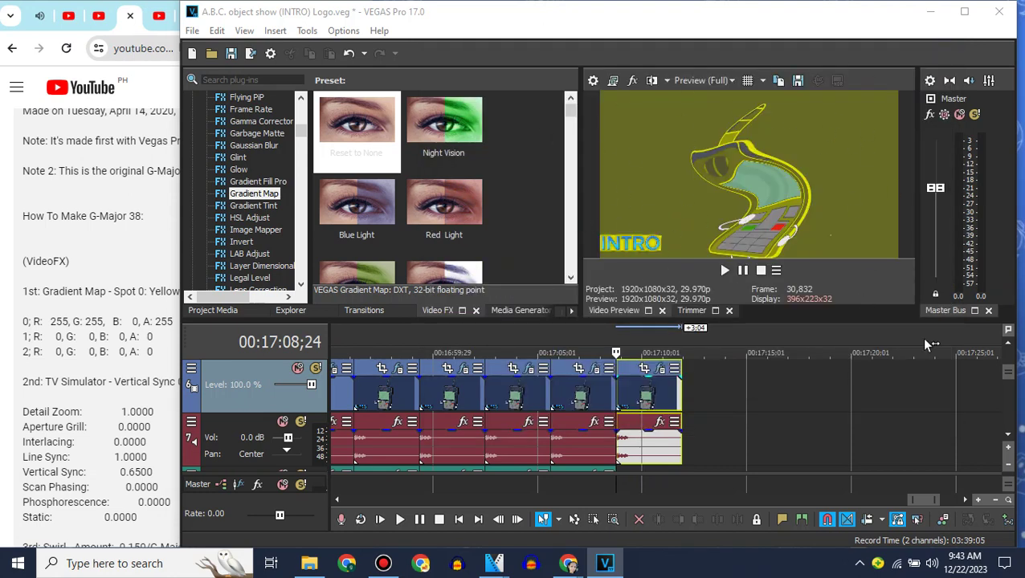
# Step: Copy the last audio event on track 8 and paste it at 00:17:08;24 beneath the new clip
pyautogui.click(1008, 441)
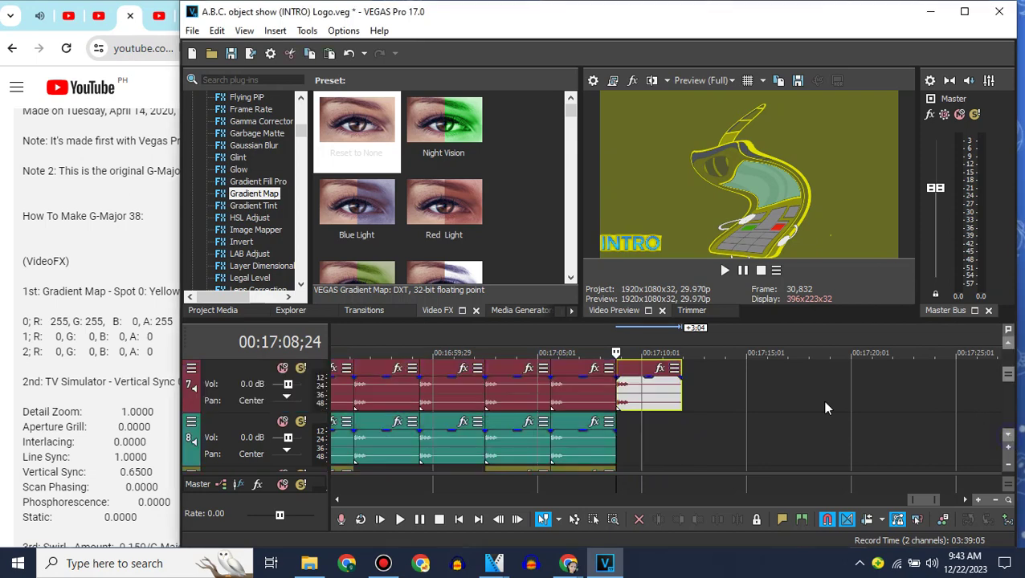
pyautogui.rightClick(570, 422)
pyautogui.click(601, 222)
pyautogui.hotkey('ctrl', 'v')
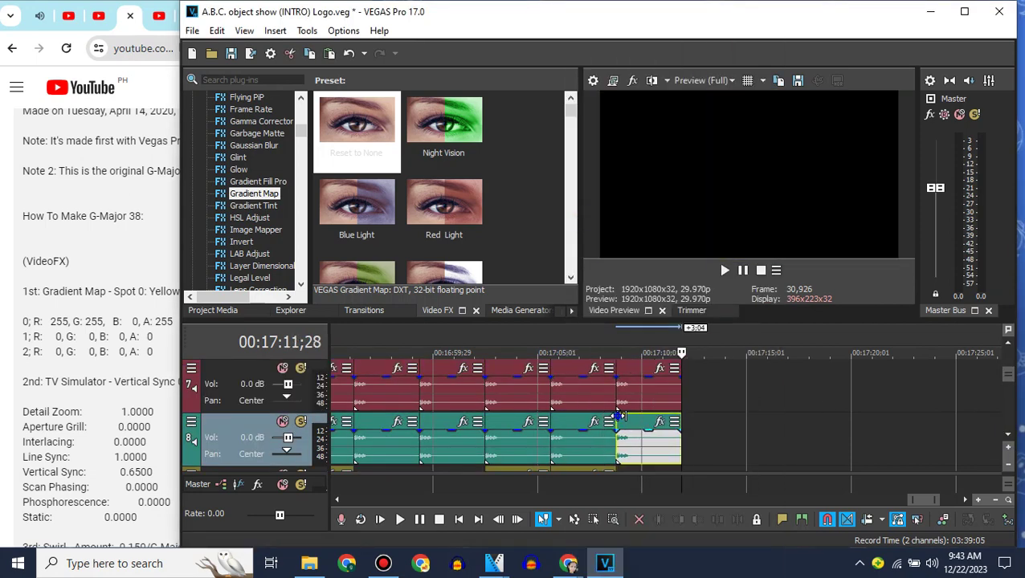
# Step: Set the pitch change of the pasted audio event on track 8 to 2
pyautogui.click(621, 420)
pyautogui.rightClick(623, 418)
pyautogui.moveTo(636, 562)
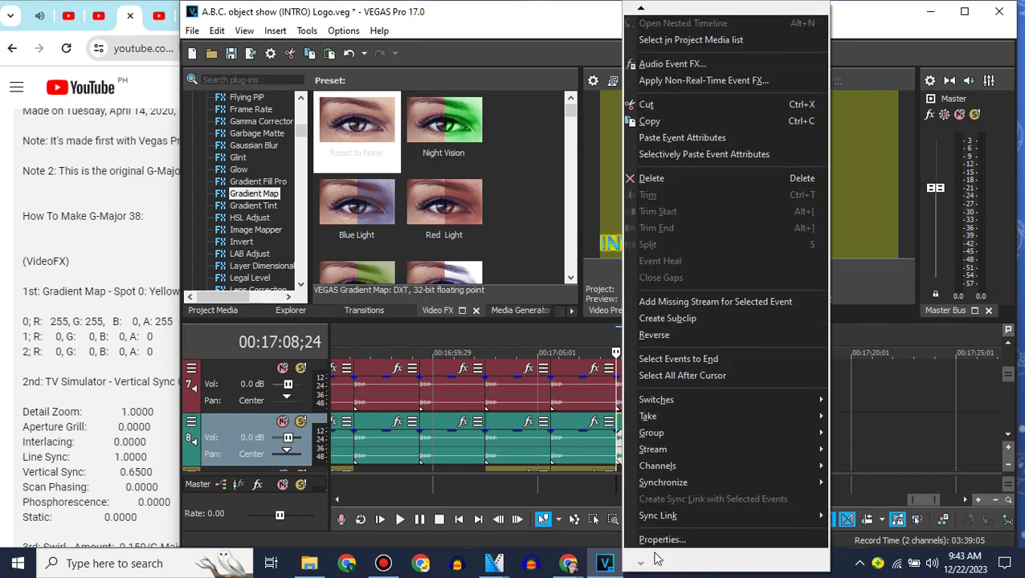
pyautogui.click(642, 545)
pyautogui.doubleClick(692, 321)
pyautogui.write('2')
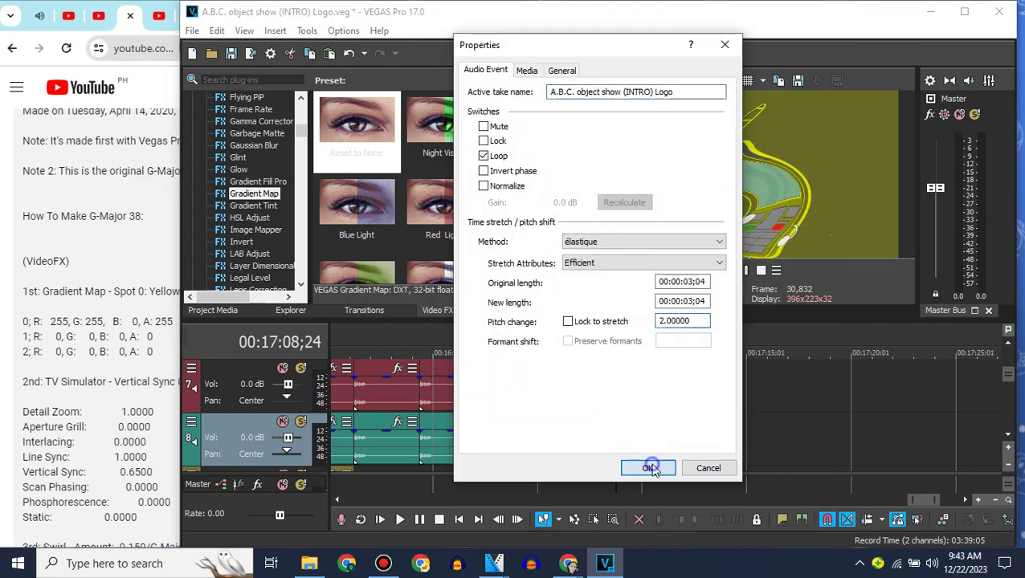
pyautogui.click(649, 468)
# Step: Paste the audio event onto track 9 beneath the new clip and set its pitch change to 4
pyautogui.click(1010, 435)
pyautogui.click(277, 435)
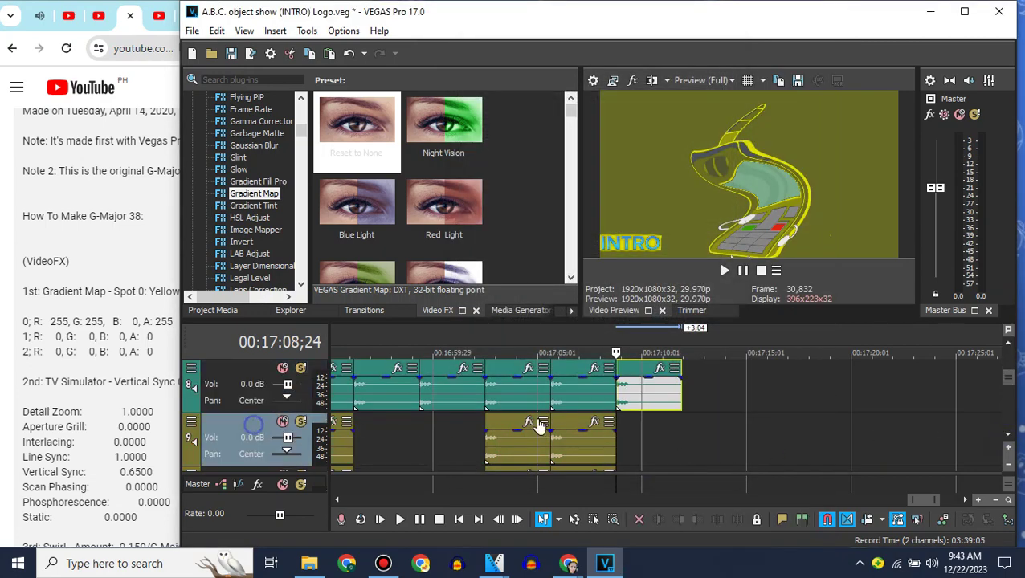
pyautogui.hotkey('ctrl', 'v')
pyautogui.click(620, 422)
pyautogui.rightClick(632, 423)
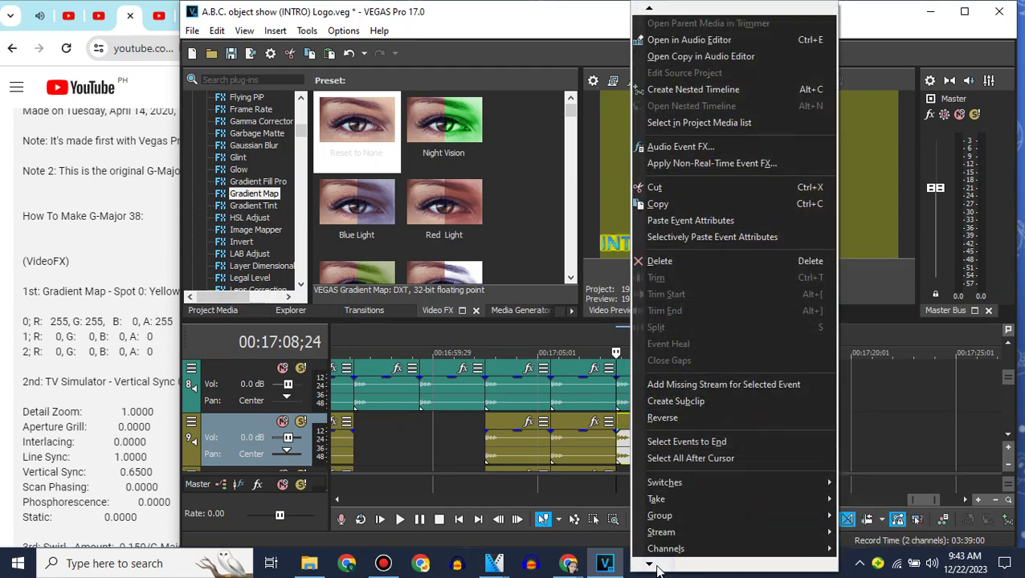
pyautogui.click(667, 544)
pyautogui.doubleClick(703, 320)
pyautogui.write('4')
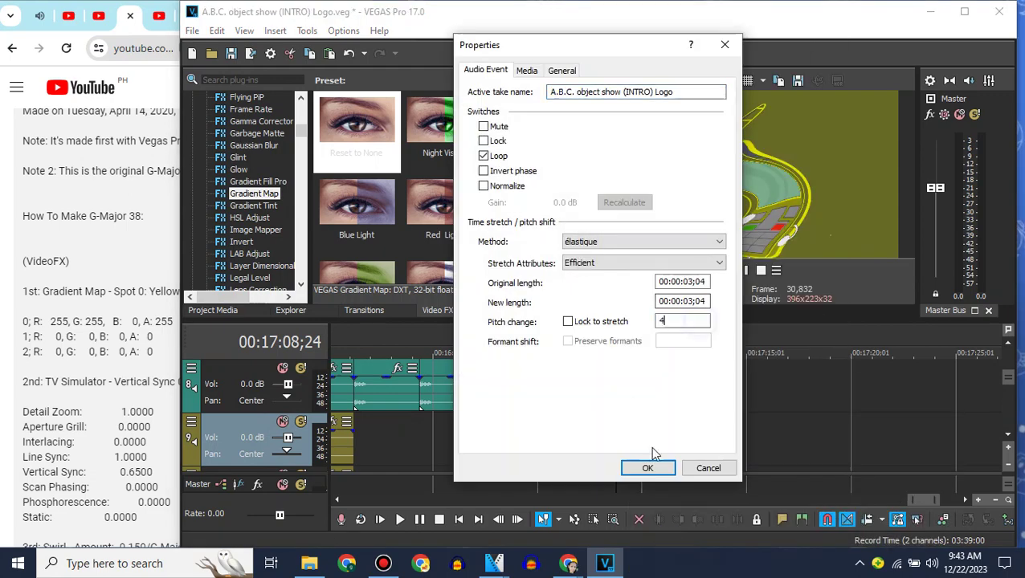
pyautogui.click(649, 469)
# Step: Paste the audio event onto track 10 beneath the new clip and set its pitch change to 6
pyautogui.click(1008, 436)
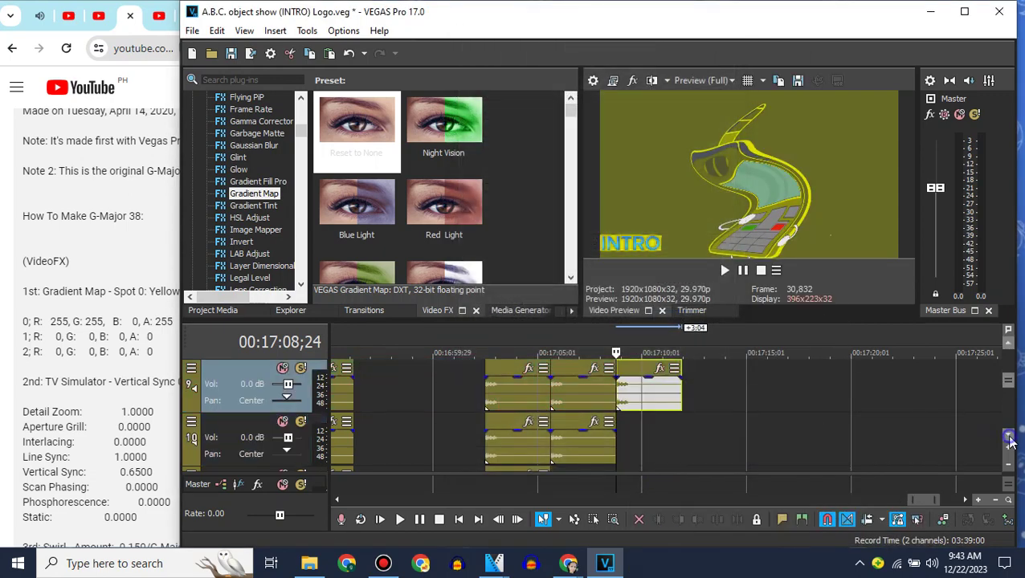
pyautogui.click(248, 421)
pyautogui.hotkey('ctrl', 'v')
pyautogui.click(630, 421)
pyautogui.rightClick(629, 443)
pyautogui.click(652, 567)
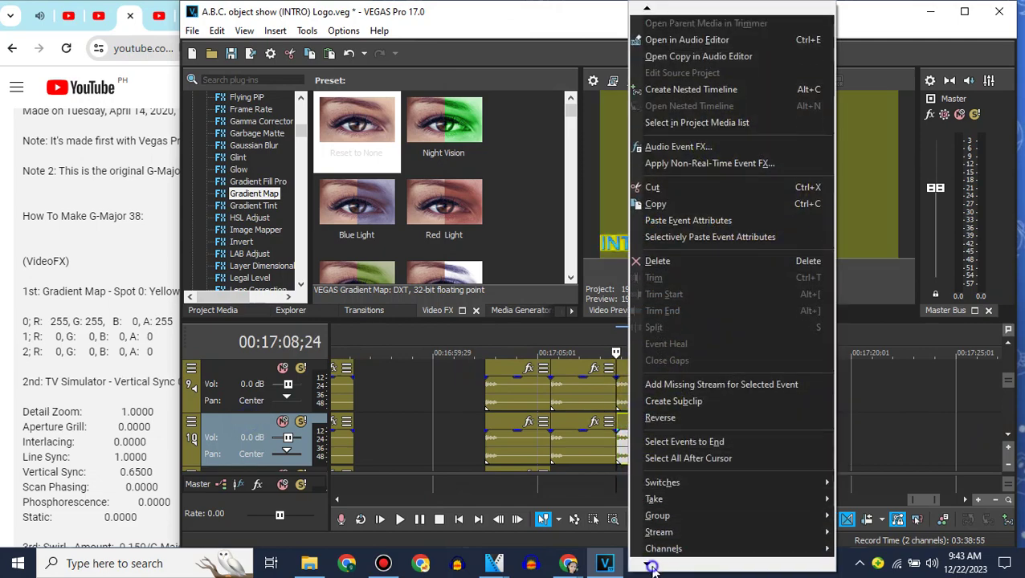
pyautogui.click(667, 543)
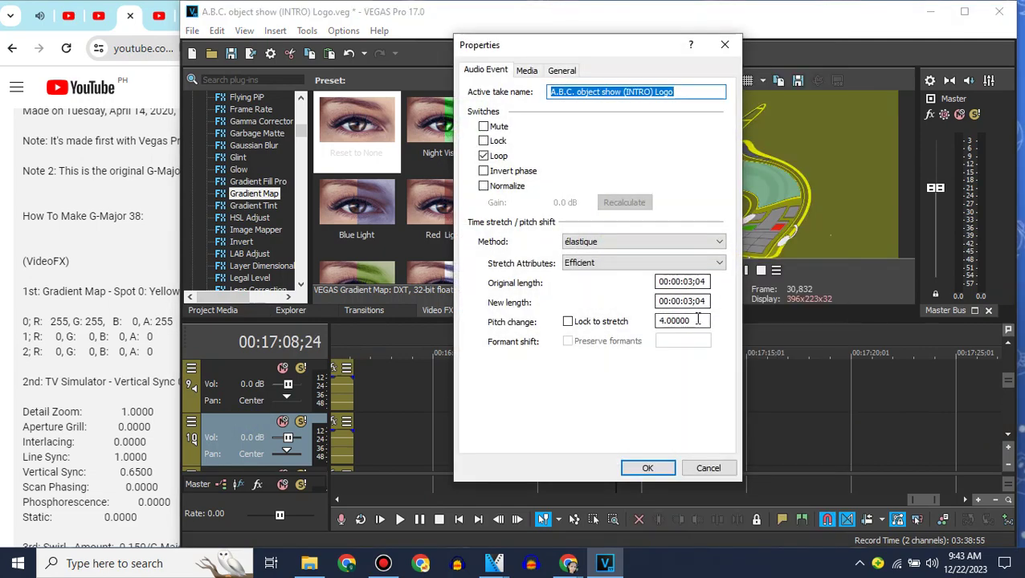
pyautogui.doubleClick(697, 320)
pyautogui.write('6')
pyautogui.click(651, 468)
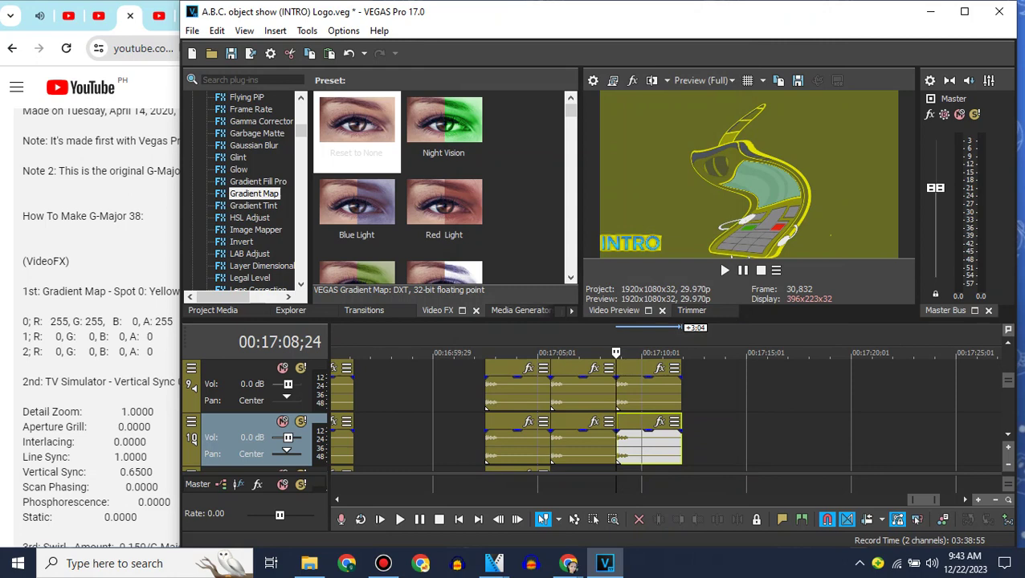
# Step: Place another audio copy on track 11 beneath the new clip and set its pitch change to 9
pyautogui.click(1008, 435)
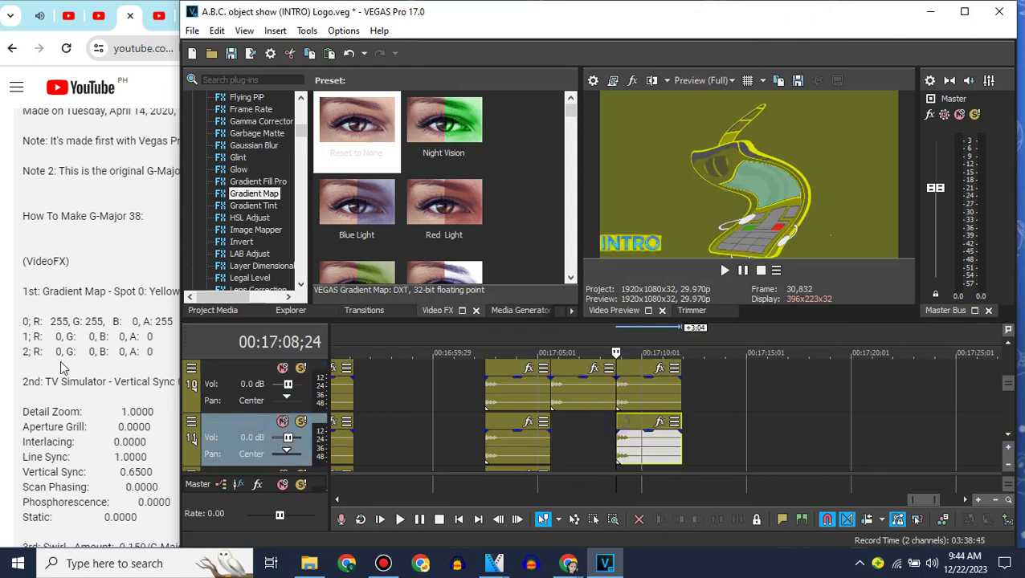
pyautogui.scroll(-7, 64, 367)
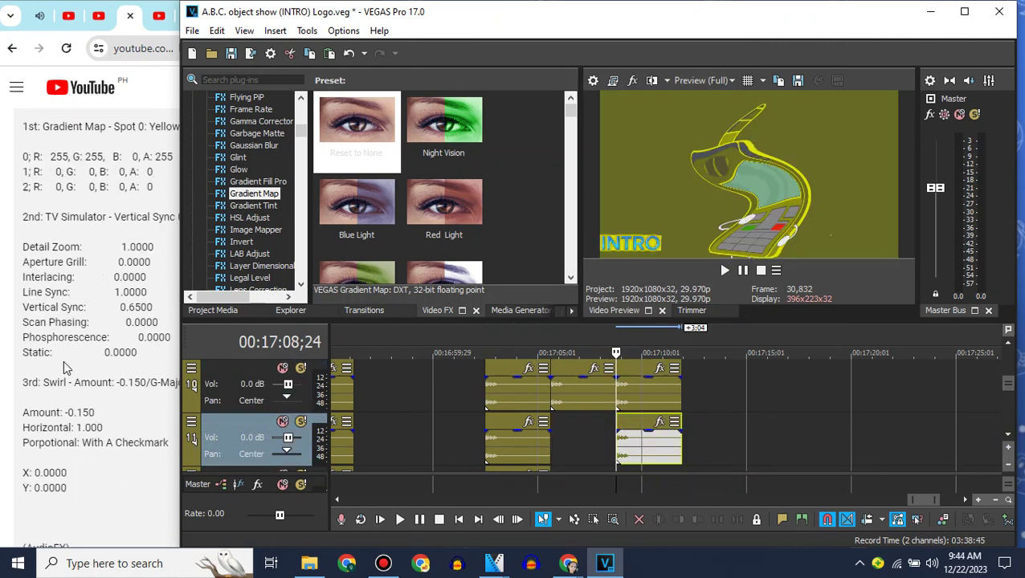
pyautogui.rightClick(624, 423)
pyautogui.moveTo(646, 567)
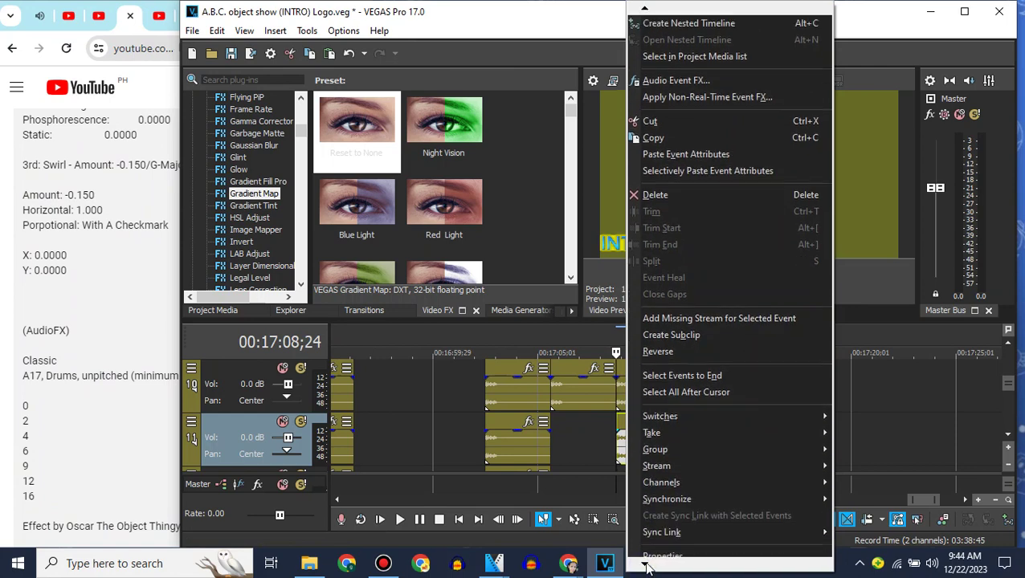
pyautogui.click(666, 547)
pyautogui.click(693, 321)
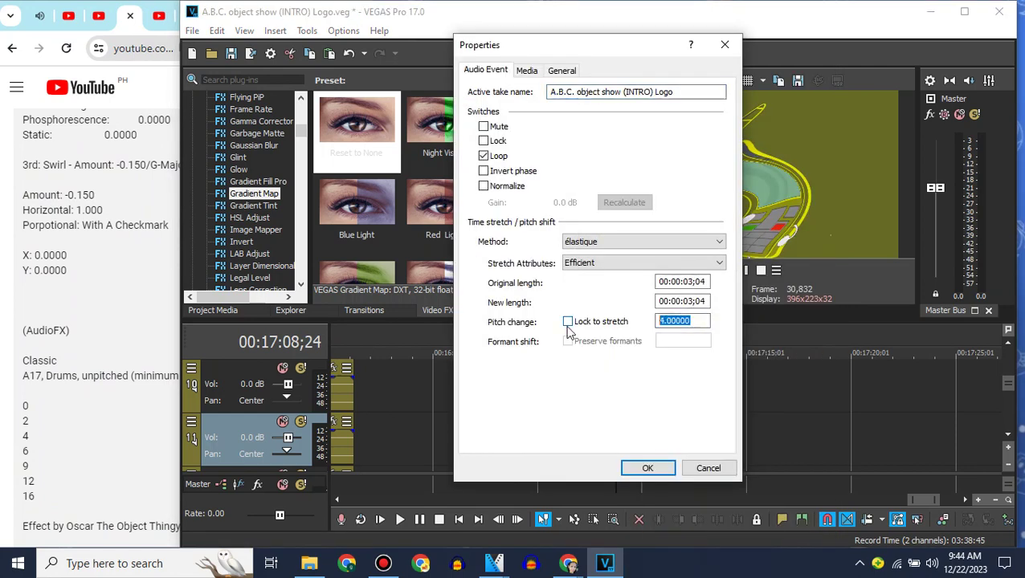
pyautogui.click(647, 468)
# Step: Place another audio copy on track 12 beneath the new clip and set its pitch change to 12
pyautogui.scroll(-1, 251, 428)
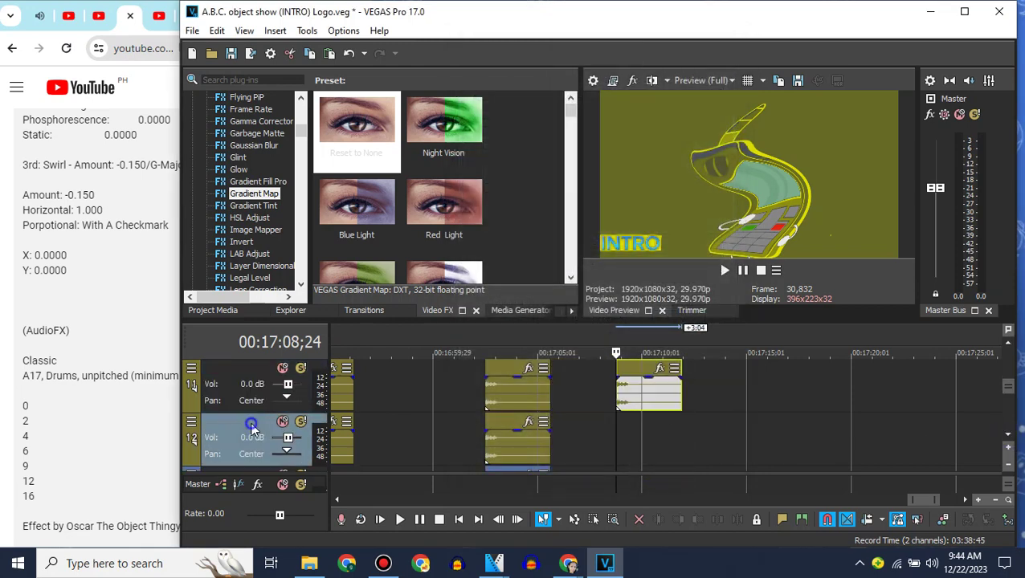
pyautogui.rightClick(626, 424)
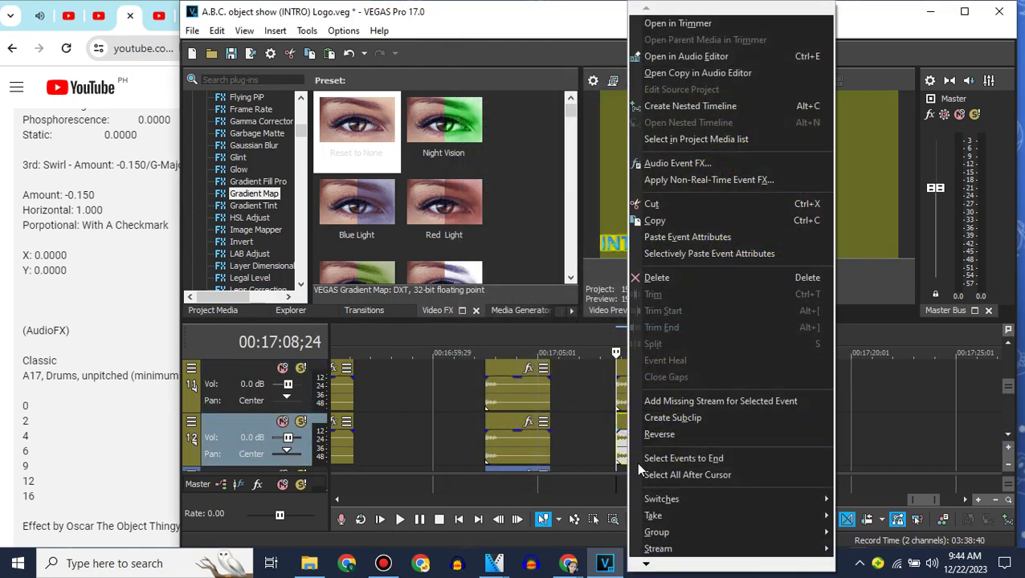
pyautogui.moveTo(649, 565)
pyautogui.click(663, 546)
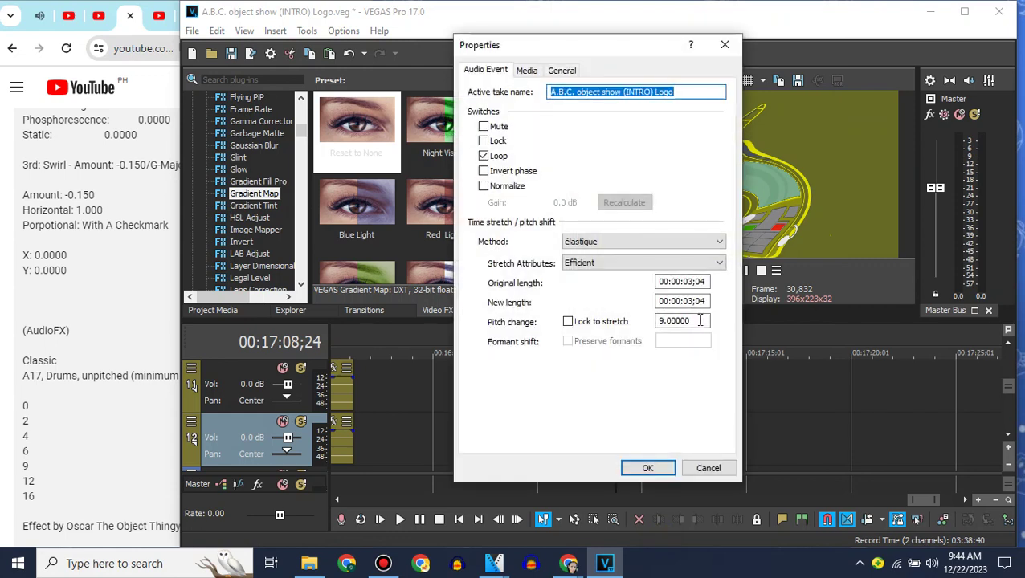
pyautogui.click(699, 321)
pyautogui.write('12')
pyautogui.click(652, 468)
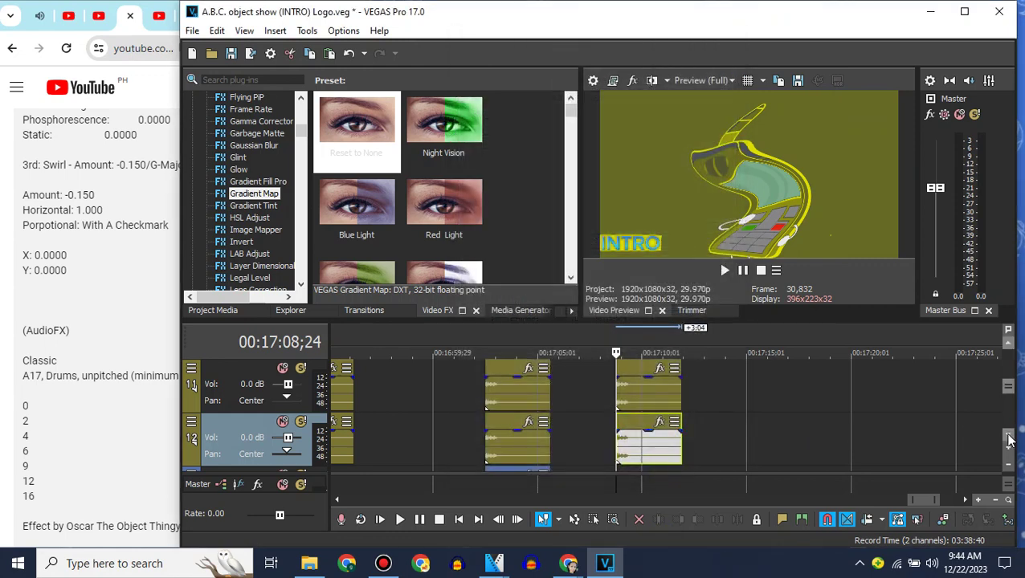
# Step: Place another audio copy on track 13 and set its pitch change to 16, the last pitch in the description's list
pyautogui.click(1008, 438)
pyautogui.click(622, 428)
pyautogui.rightClick(636, 452)
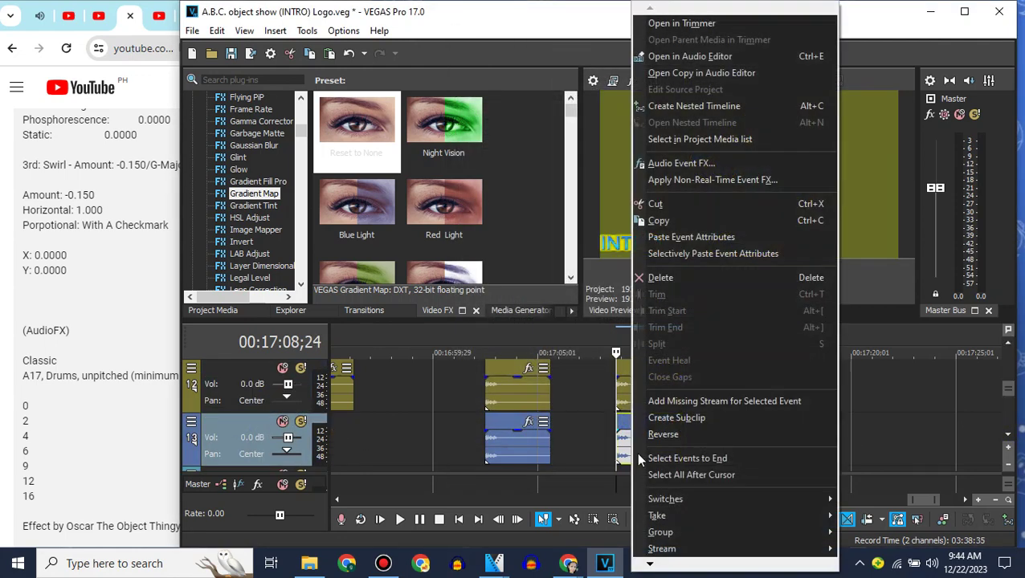
pyautogui.moveTo(652, 564)
pyautogui.click(666, 536)
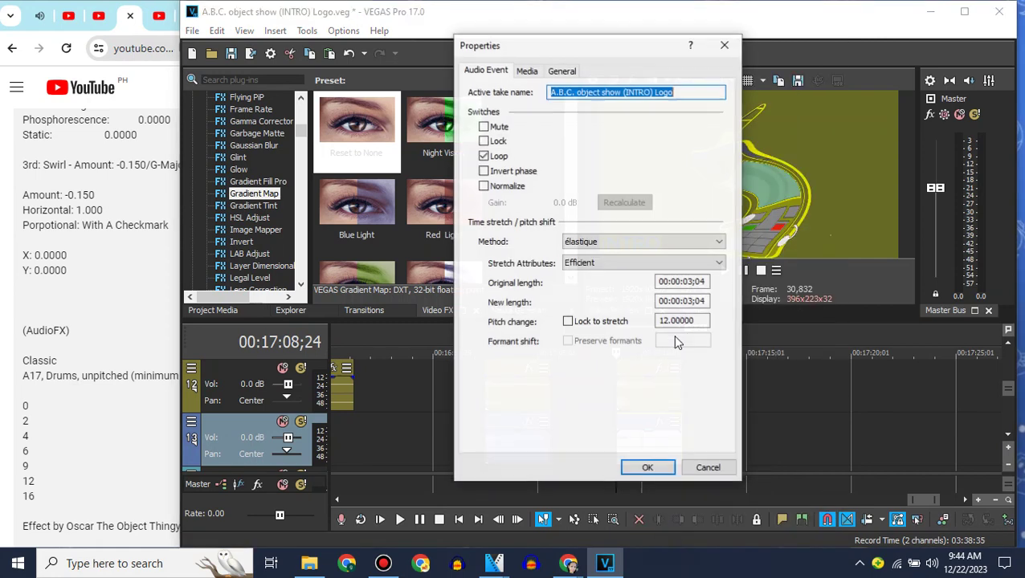
pyautogui.moveTo(696, 321); pyautogui.dragTo(649, 379)
pyautogui.click(652, 467)
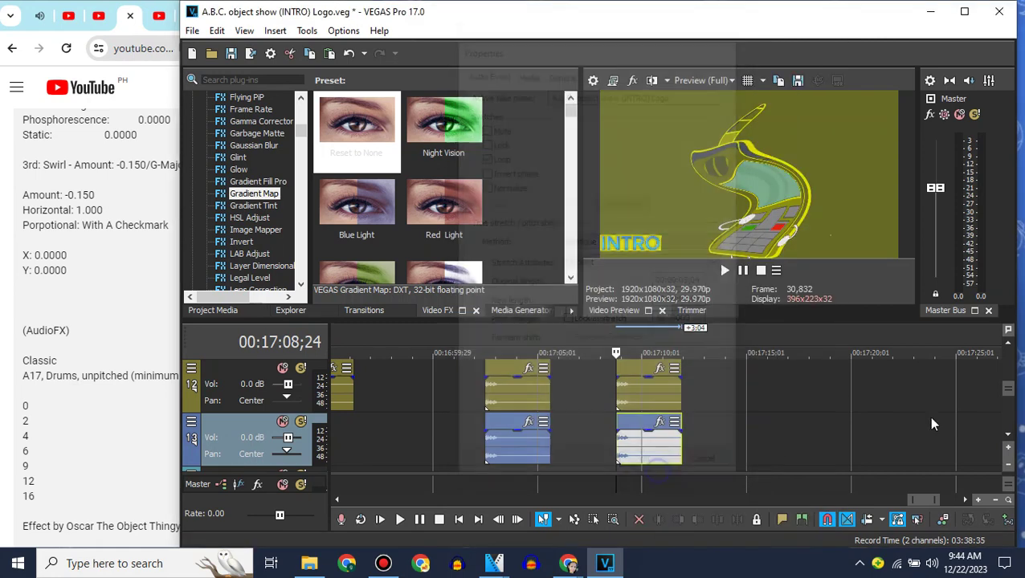
# Step: Return to the YouTube results and open the video "Klasky Csupo In My G Major 38" with the blue thumbnail
pyautogui.click(1010, 374)
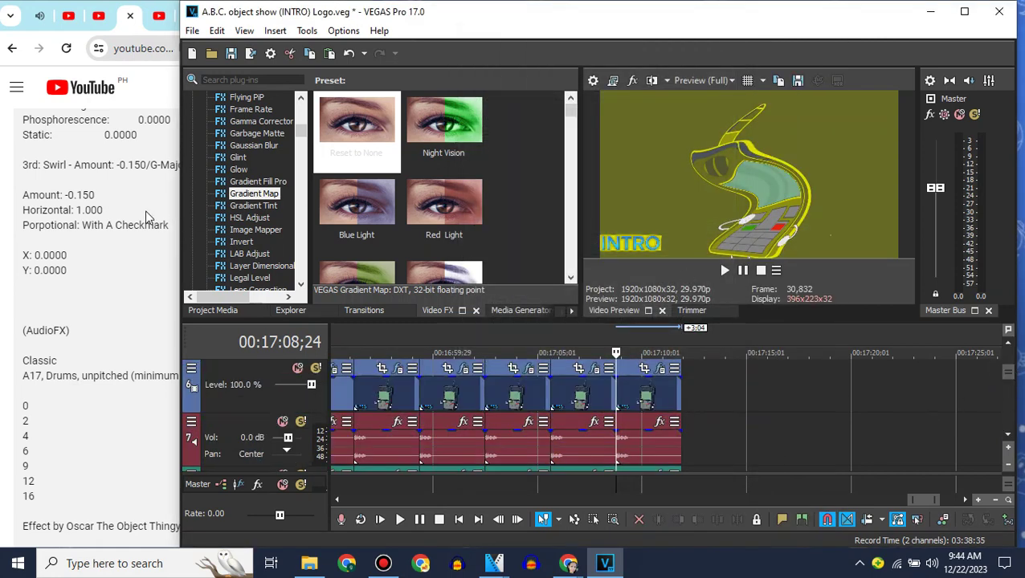
pyautogui.click(12, 56)
pyautogui.click(191, 315)
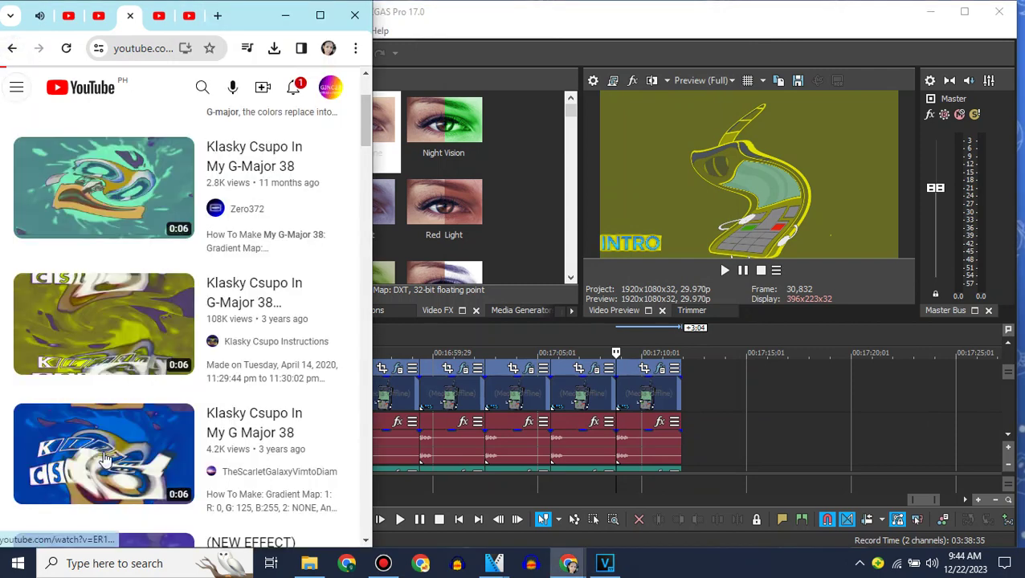
# Step: Switch to VEGAS Pro and place A.B.C. object show (INTRO) Logo.mp4 on track 6 directly after the last clip
pyautogui.click(679, 389)
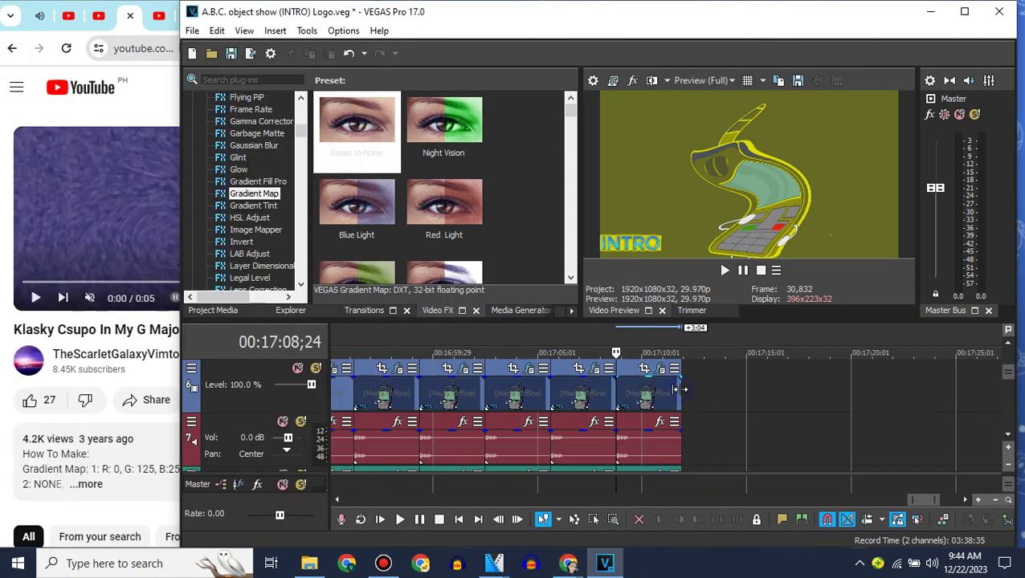
pyautogui.click(212, 310)
pyautogui.moveTo(366, 157); pyautogui.dragTo(688, 386)
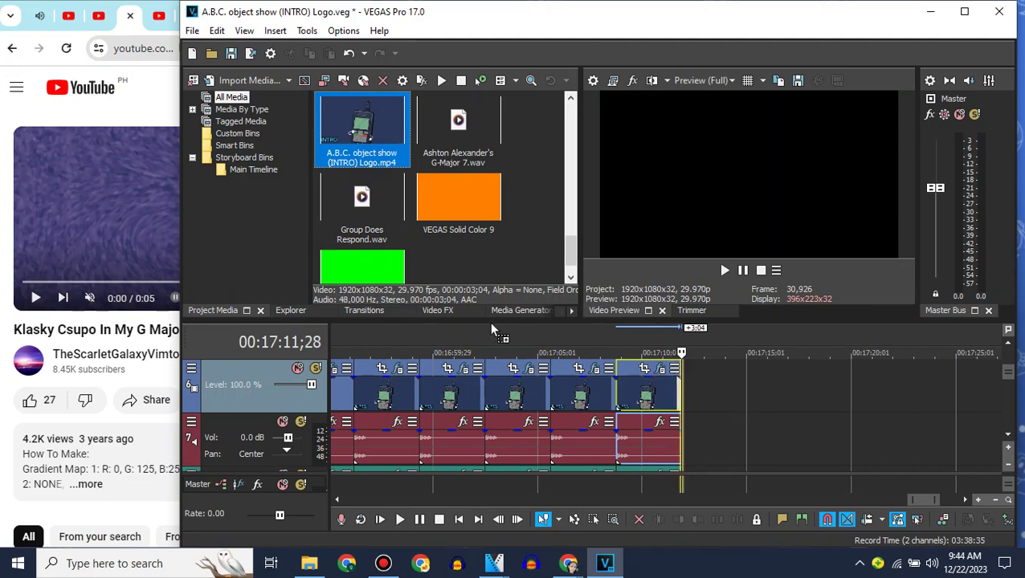
# Step: Add Gradient Map with preset "Reset to None" to the newest clip, make its first colour point opaque full blue, and close the effects window
pyautogui.click(439, 311)
pyautogui.moveTo(336, 132); pyautogui.dragTo(726, 387)
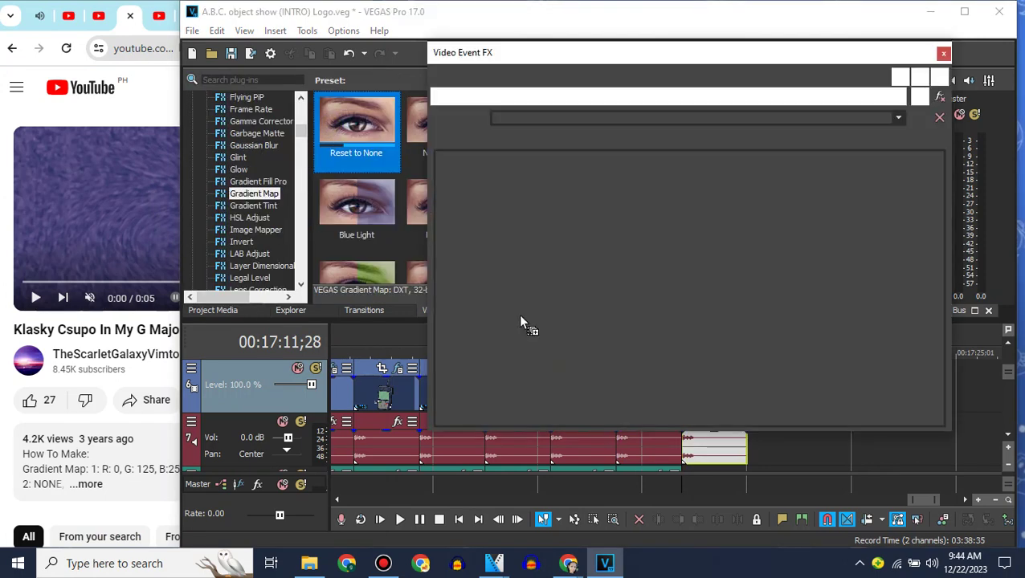
pyautogui.moveTo(448, 181); pyautogui.dragTo(449, 178)
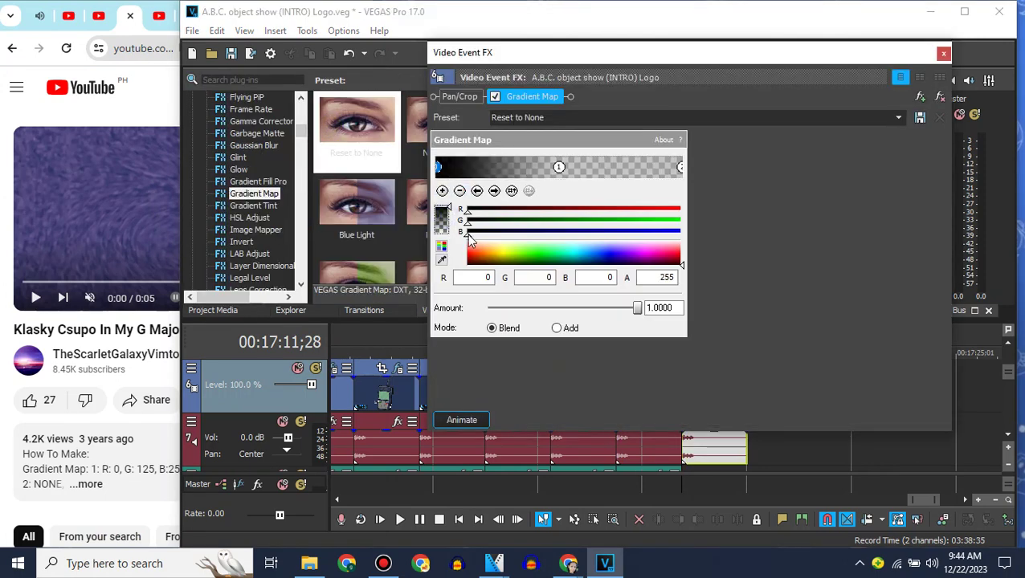
pyautogui.moveTo(468, 233); pyautogui.dragTo(706, 228)
pyautogui.click(943, 54)
# Step: Add TV Simulator with preset "Reset to None" to the newest clip, switch it to preset "G-Major 38", and close the effects window
pyautogui.moveTo(296, 135); pyautogui.dragTo(276, 270)
pyautogui.click(265, 278)
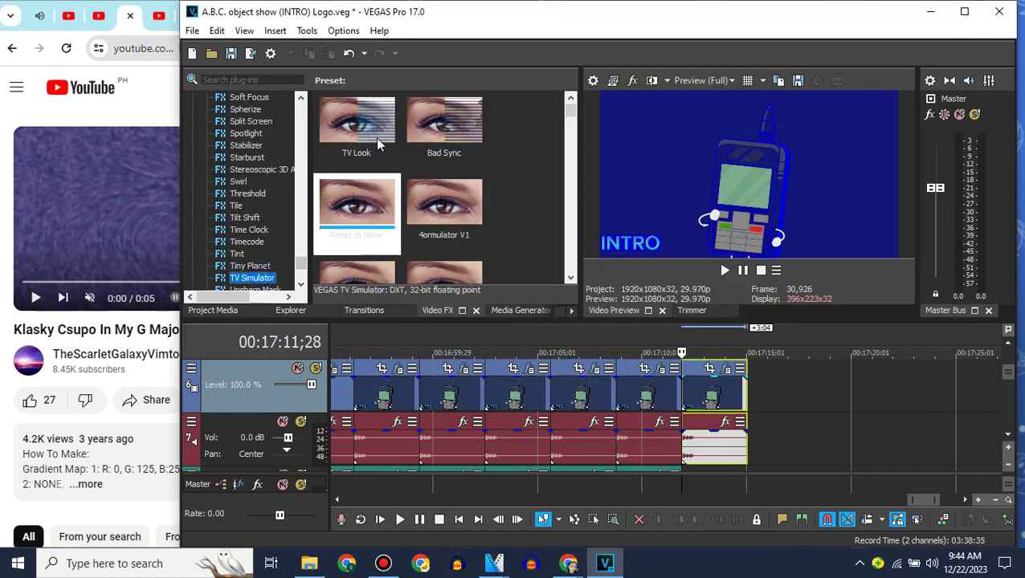
pyautogui.moveTo(356, 209); pyautogui.dragTo(710, 386)
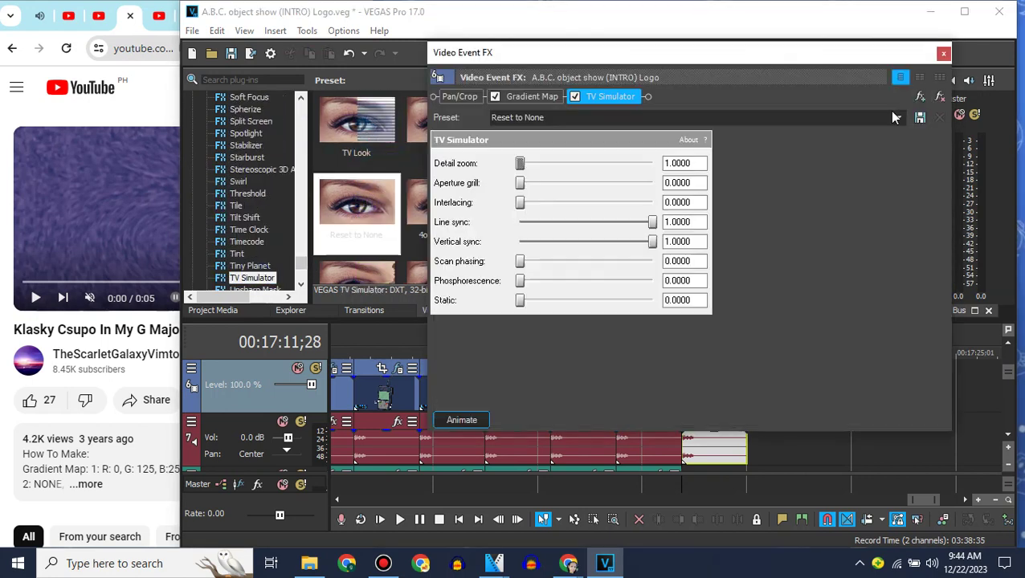
pyautogui.click(894, 117)
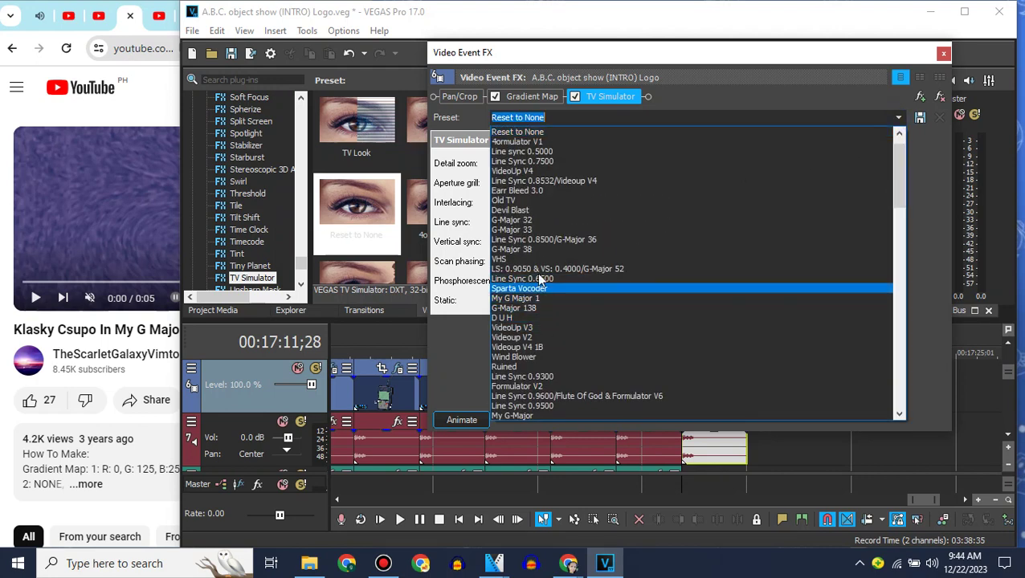
pyautogui.click(537, 249)
pyautogui.click(943, 53)
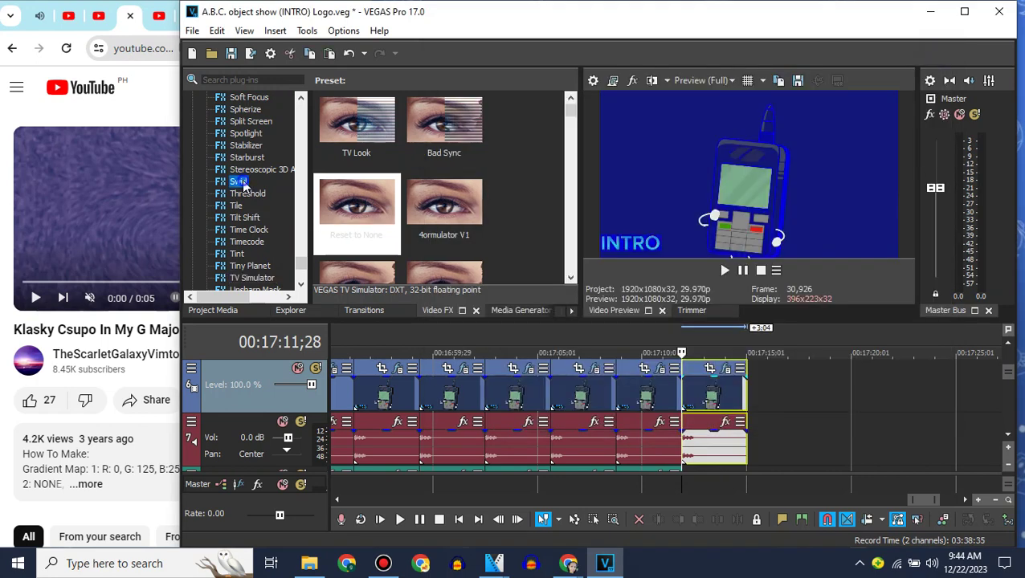
# Step: Add Swirl with preset "Maximum Swirl, Clockwise" to the same clip, switch it to another saved preset, and close the effects window
pyautogui.moveTo(356, 124); pyautogui.dragTo(682, 364)
pyautogui.moveTo(727, 395); pyautogui.dragTo(726, 398)
pyautogui.click(833, 117)
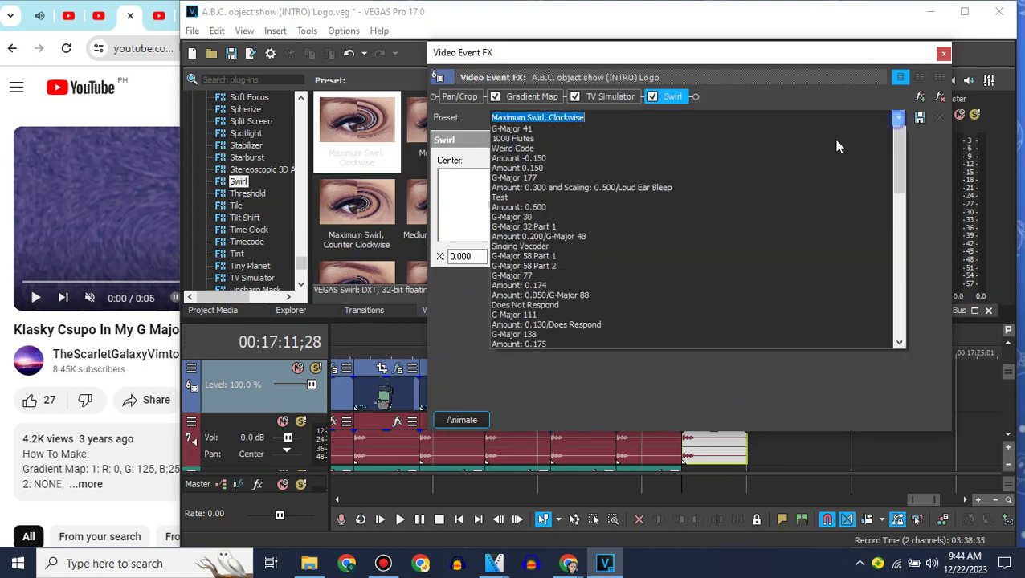
pyautogui.click(545, 396)
pyautogui.click(943, 53)
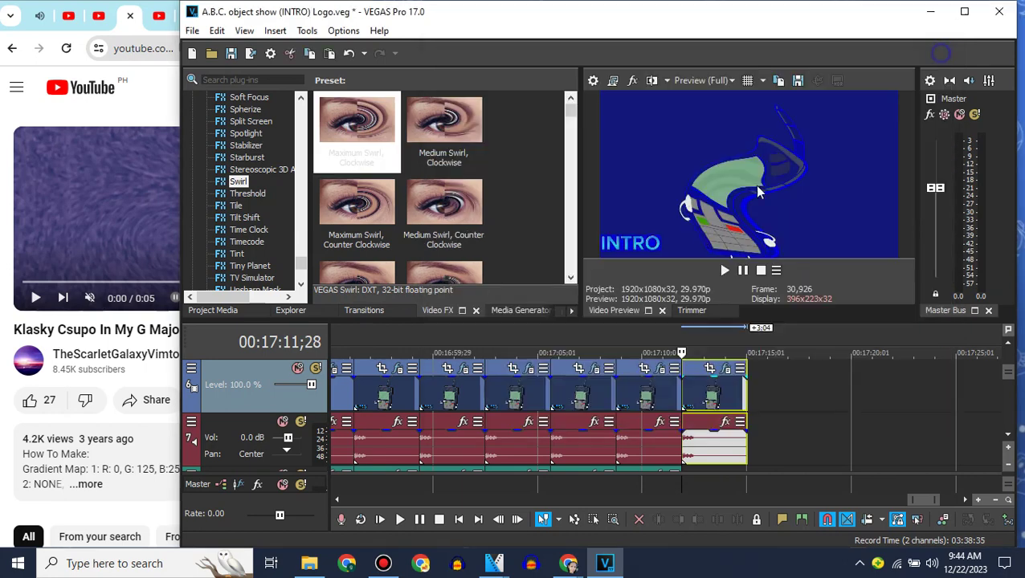
# Step: Switch to YouTube and expand the video's description to review its TV Simulator, Swirl and audio pitch settings
pyautogui.click(4, 231)
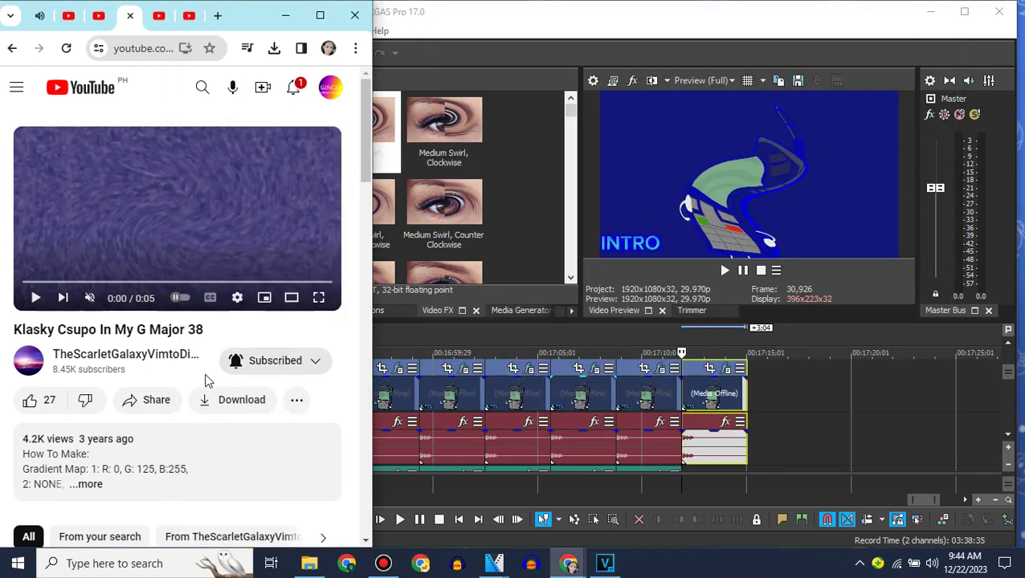
pyautogui.click(127, 464)
pyautogui.scroll(-1, 284, 475)
pyautogui.scroll(-4, 283, 472)
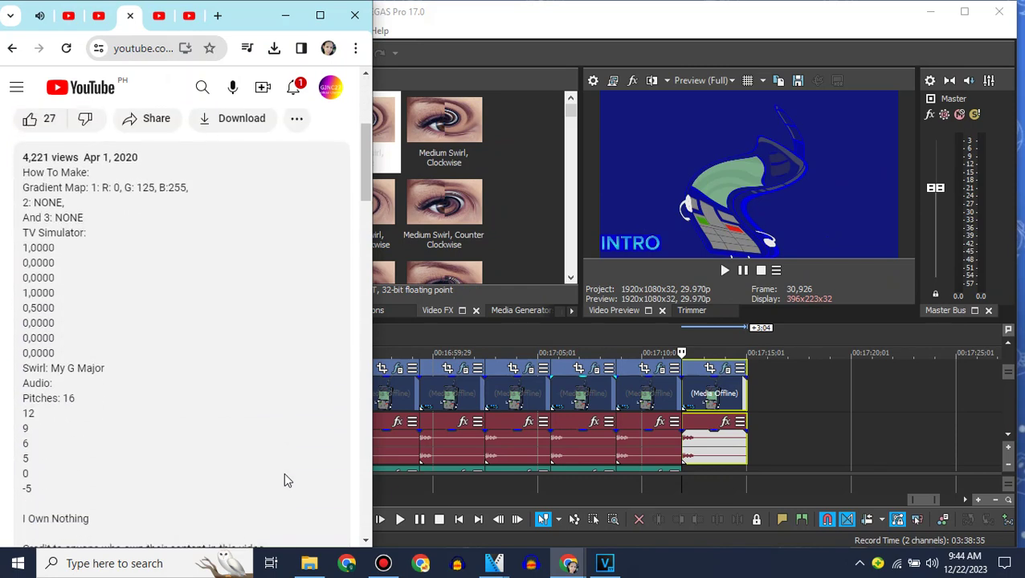
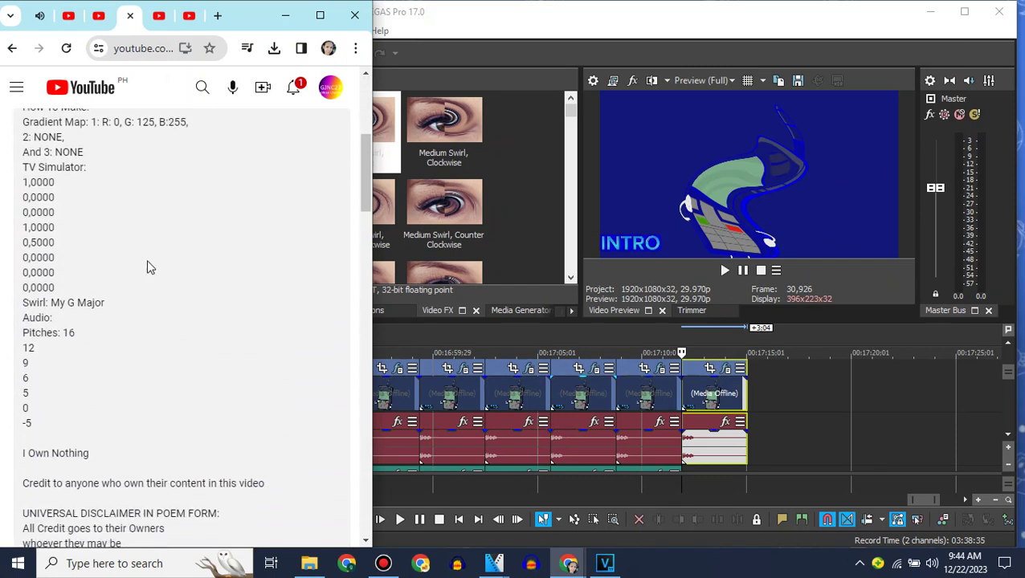
pyautogui.scroll(5, 146, 267)
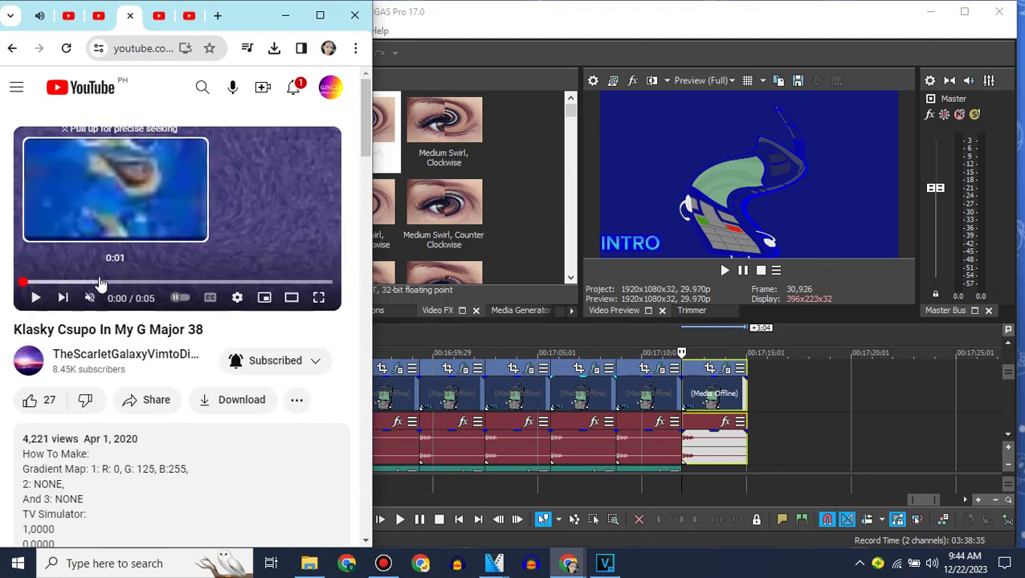
pyautogui.scroll(-4, 208, 442)
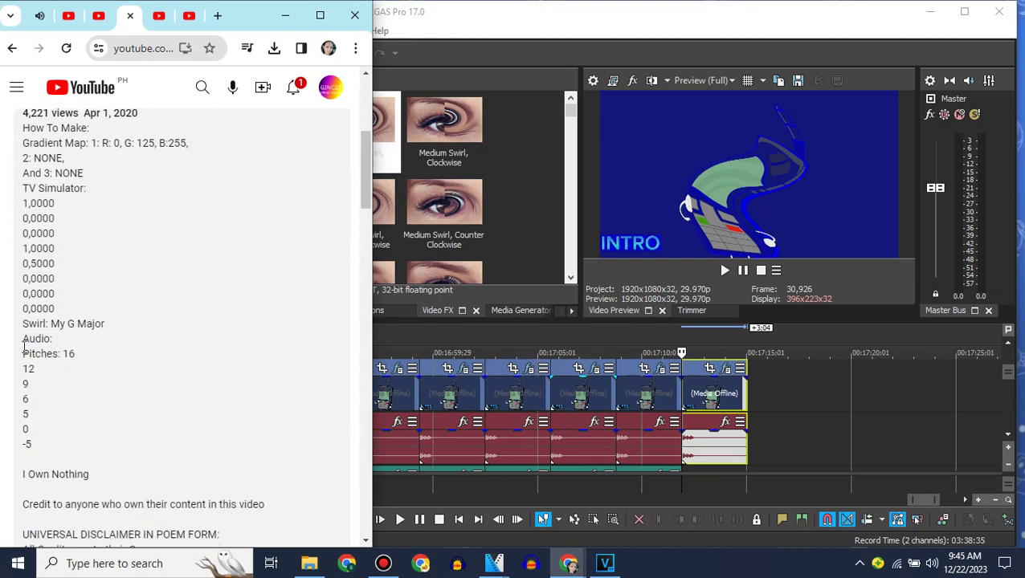
# Step: Switch back to VEGAS Pro and open the properties of the newest audio clip on track 7
pyautogui.click(1008, 434)
pyautogui.click(699, 370)
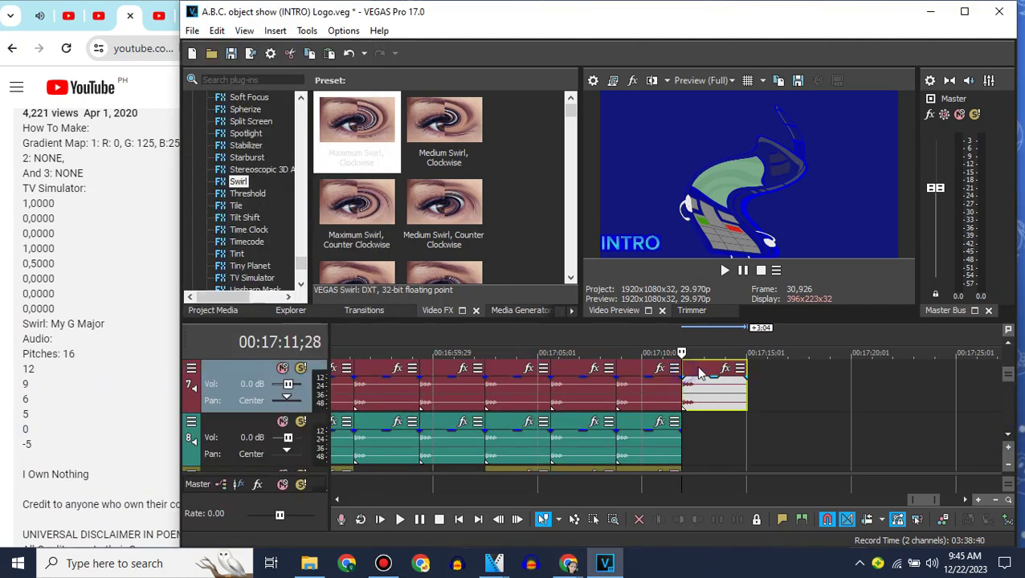
pyautogui.click(586, 9)
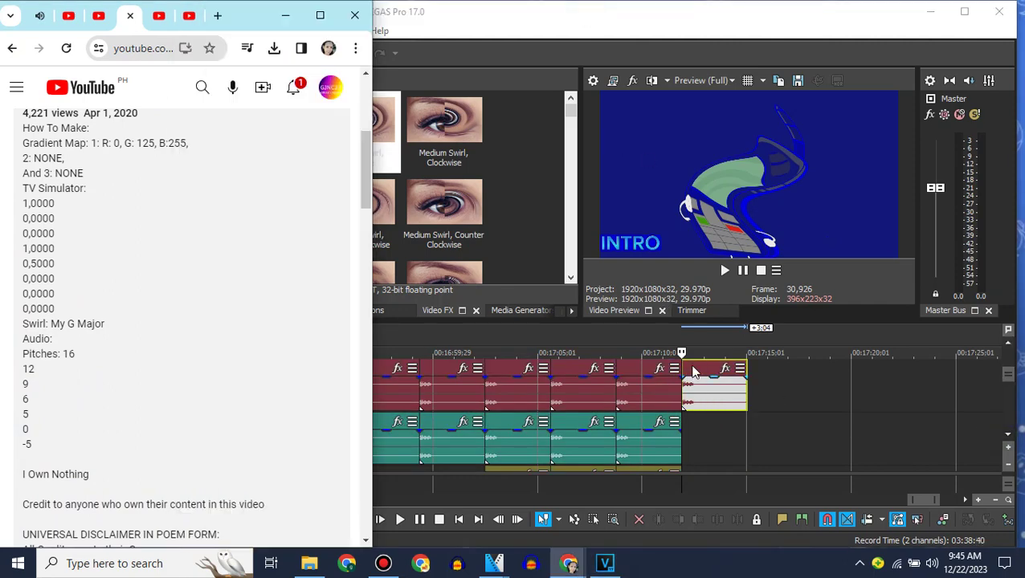
pyautogui.rightClick(694, 370)
pyautogui.moveTo(711, 564)
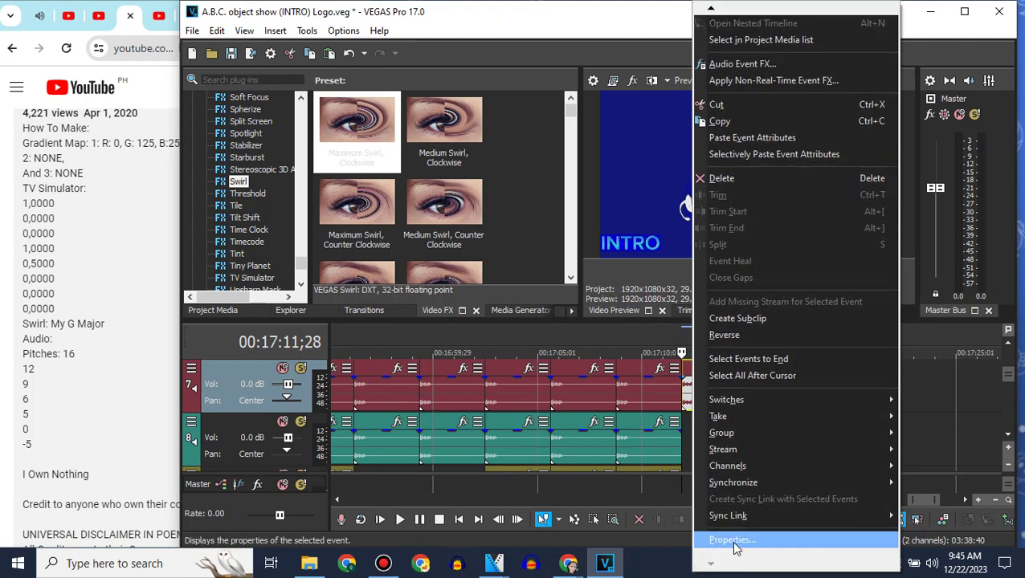
pyautogui.click(723, 542)
# Step: Set the time-stretch method to Classic with stretch attributes "A17. Drums, unpitched (minimum echo)"
pyautogui.click(679, 242)
pyautogui.click(606, 275)
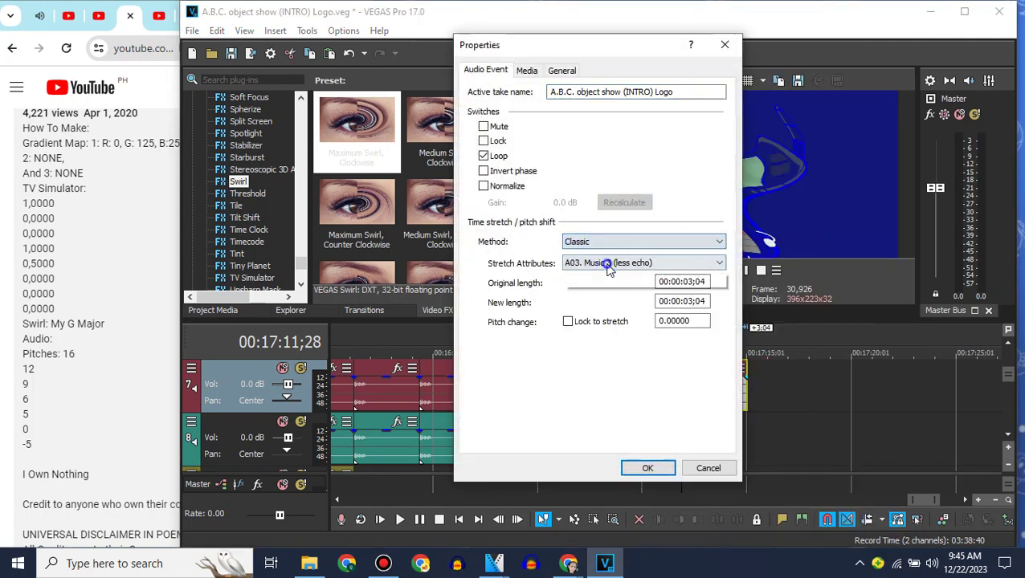
pyautogui.click(608, 264)
pyautogui.click(598, 433)
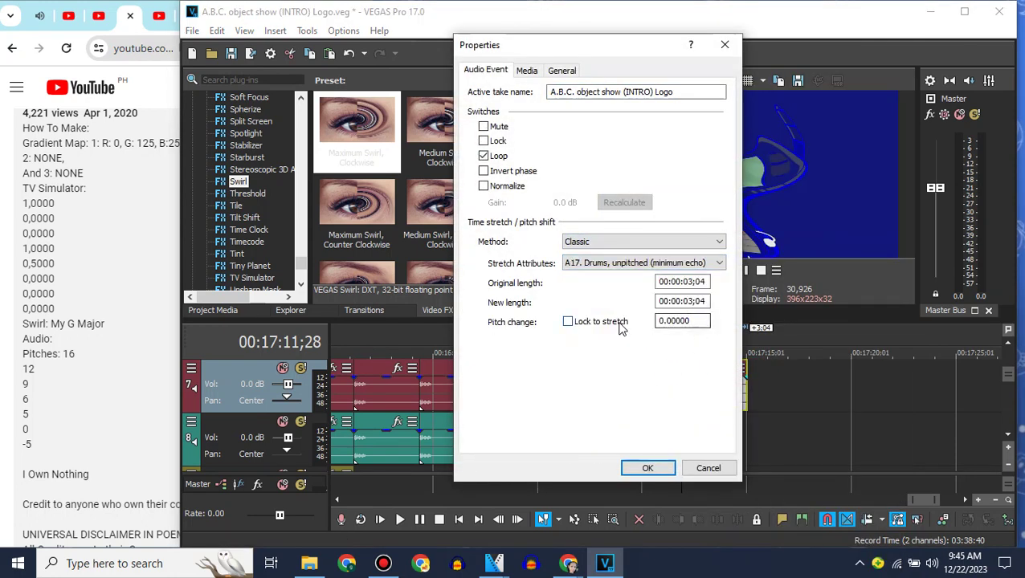
# Step: Set the track 7 clip's time-stretch method to élastique and its pitch change to -5, and confirm the properties
pyautogui.click(679, 242)
pyautogui.click(634, 263)
pyautogui.doubleClick(678, 322)
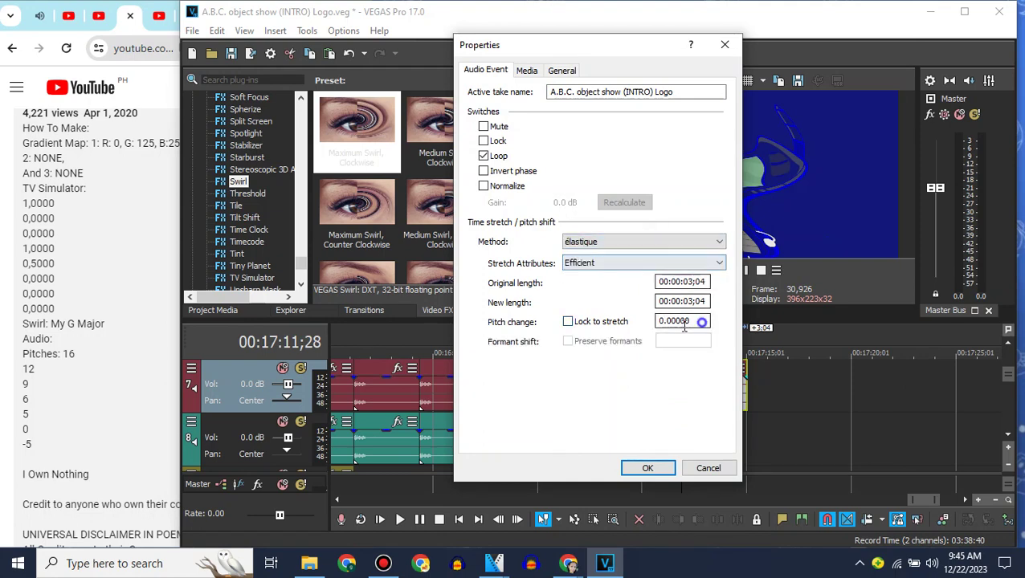
pyautogui.write('-5')
pyautogui.press('Return')
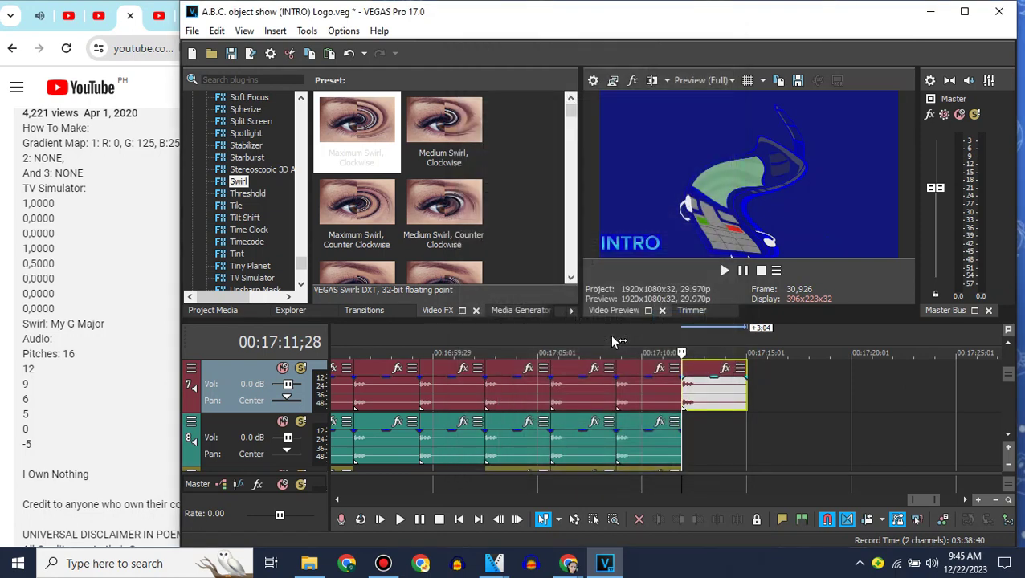
# Step: Place A.B.C. object show (INTRO) Logo.mp4 at the cursor below track 7 and delete the added video track, keeping the audio on track 8
pyautogui.click(216, 309)
pyautogui.moveTo(693, 428); pyautogui.dragTo(692, 431)
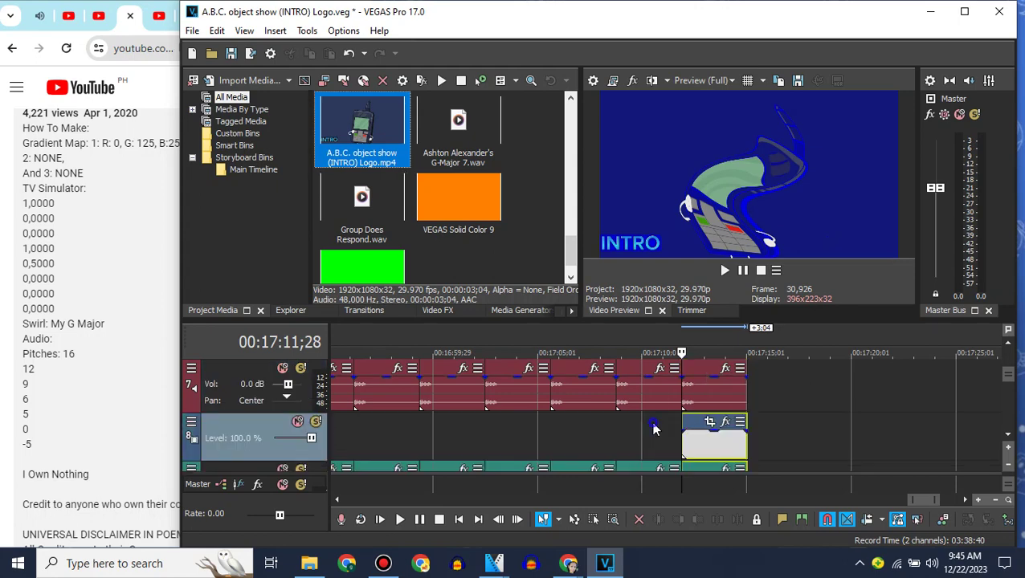
pyautogui.rightClick(653, 422)
pyautogui.click(690, 291)
# Step: Place another copy of the intro clip below track 8 and delete its video track, keeping the audio on track 9
pyautogui.click(1010, 436)
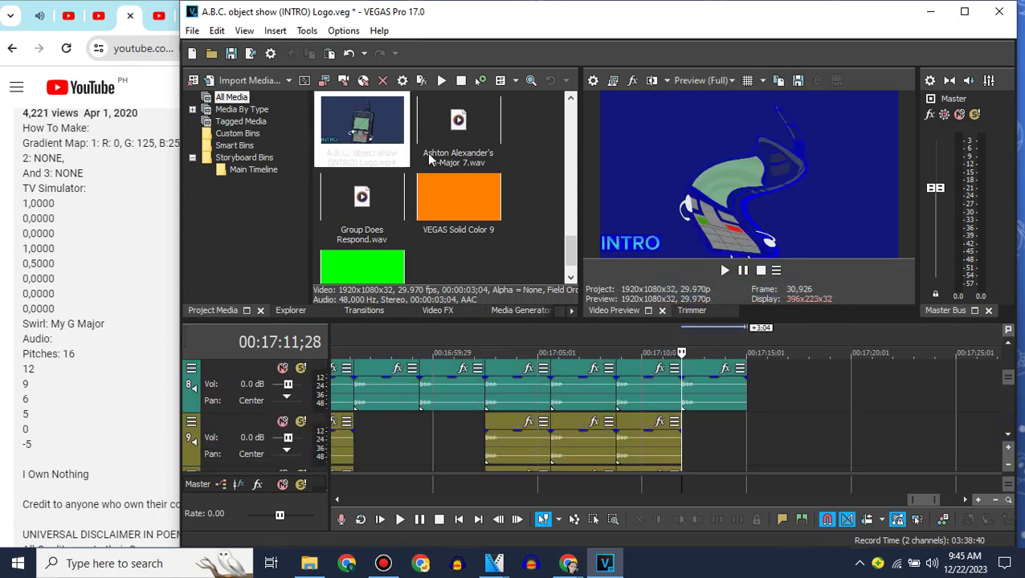
pyautogui.moveTo(362, 128); pyautogui.dragTo(645, 429)
pyautogui.rightClick(645, 429)
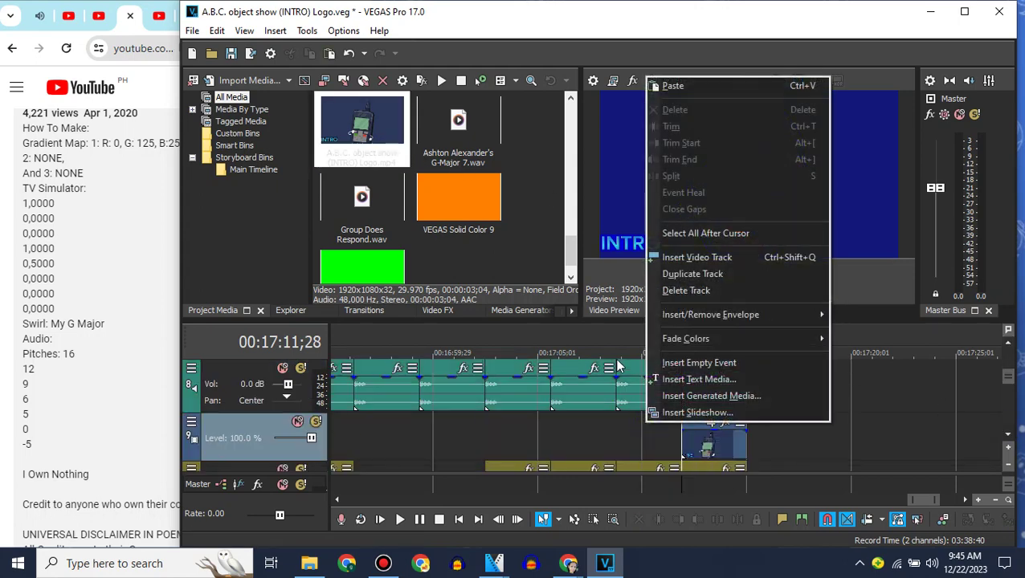
pyautogui.click(691, 290)
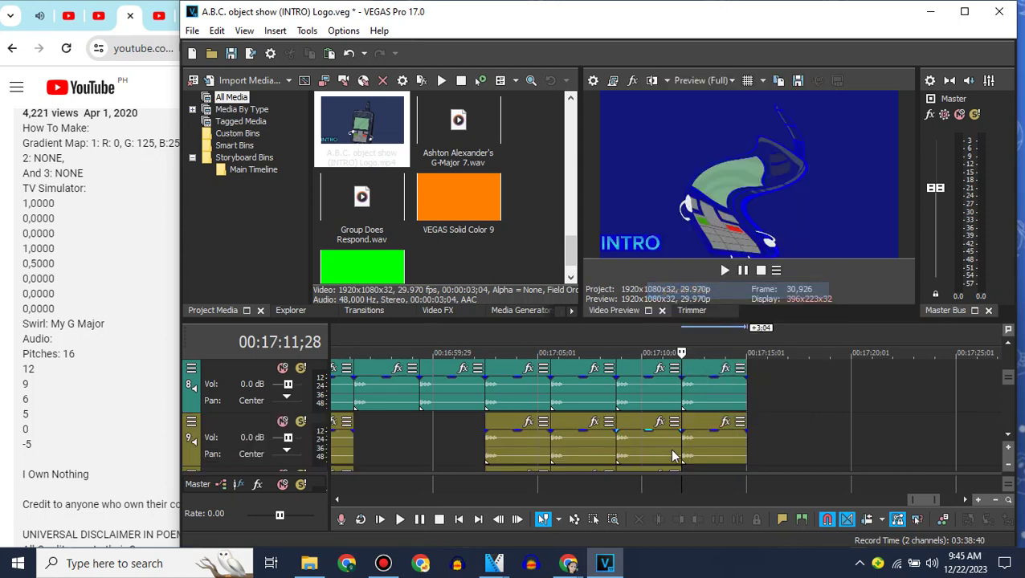
# Step: Set the time-stretch method of the newest audio clip on track 9 to élastique and confirm the properties
pyautogui.rightClick(699, 440)
pyautogui.moveTo(725, 566)
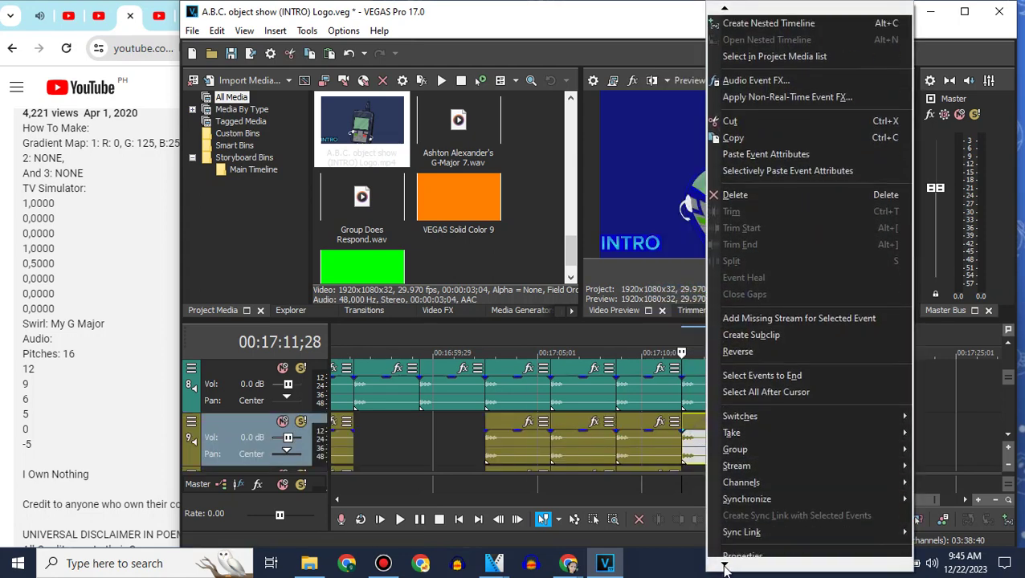
pyautogui.click(734, 542)
pyautogui.click(678, 242)
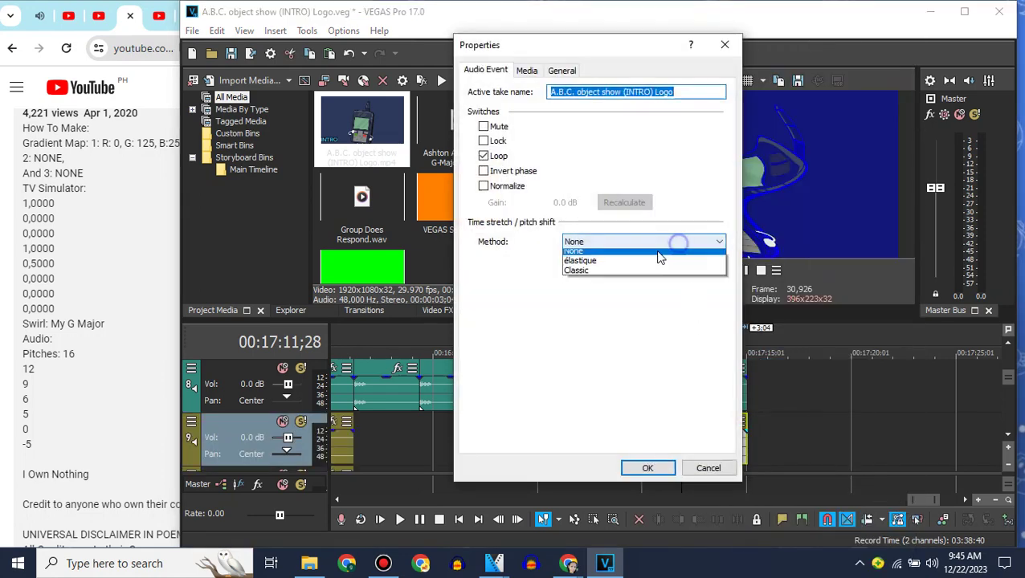
pyautogui.click(618, 261)
pyautogui.click(700, 321)
pyautogui.click(655, 469)
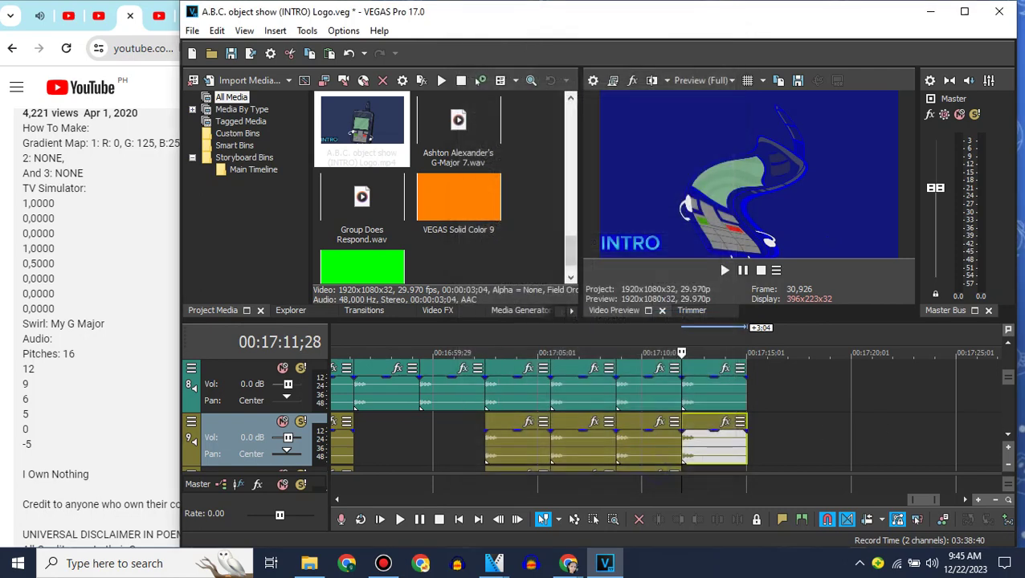
# Step: Check the pitch settings in the properties of the preceding audio clip on track 9
pyautogui.rightClick(630, 456)
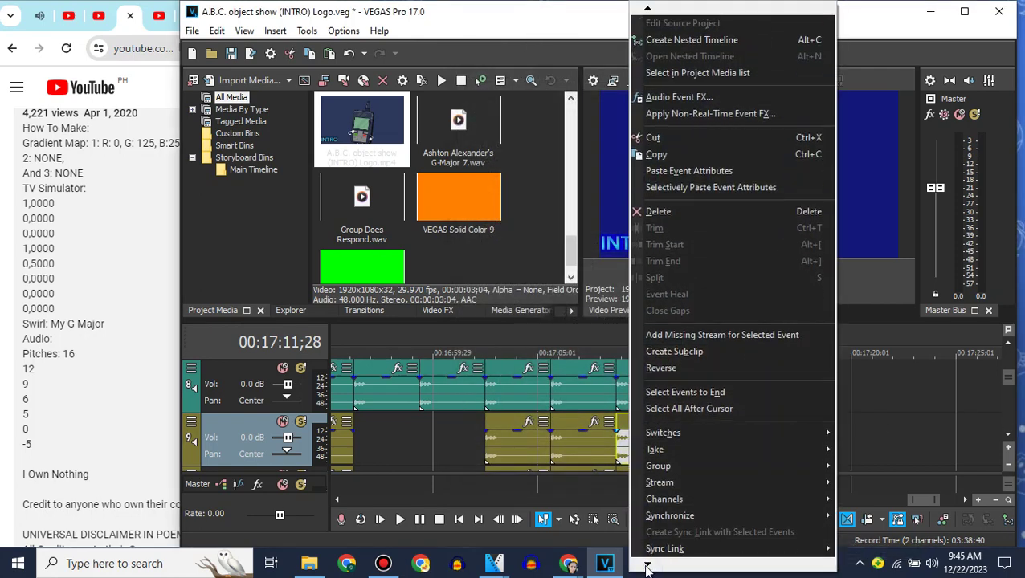
pyautogui.click(678, 544)
pyautogui.click(655, 469)
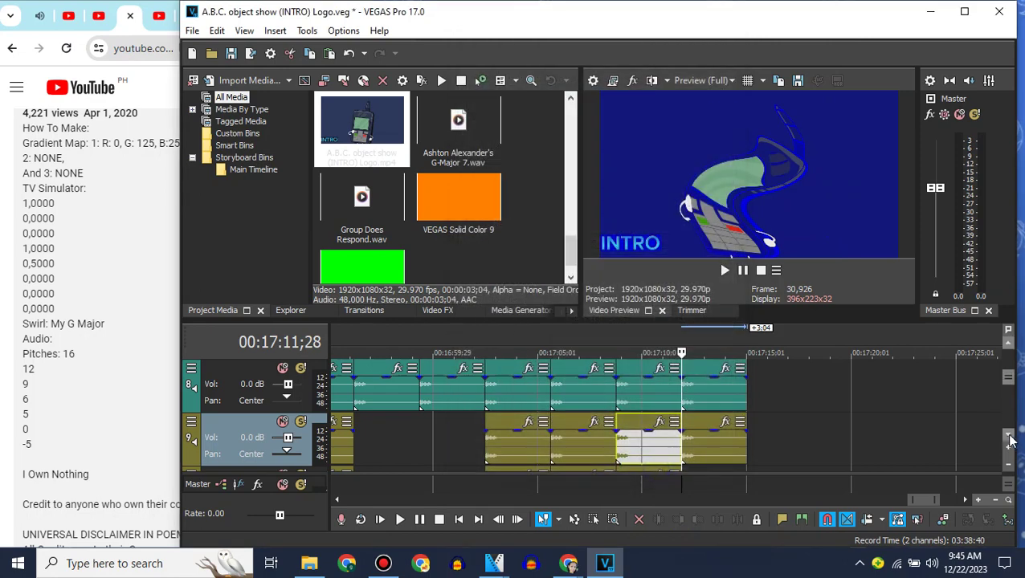
# Step: Duplicate the last audio clips on tracks 10 and 11 directly after themselves, aligned with the newest intro clip
pyautogui.scroll(-1, 634, 401)
pyautogui.rightClick(638, 434)
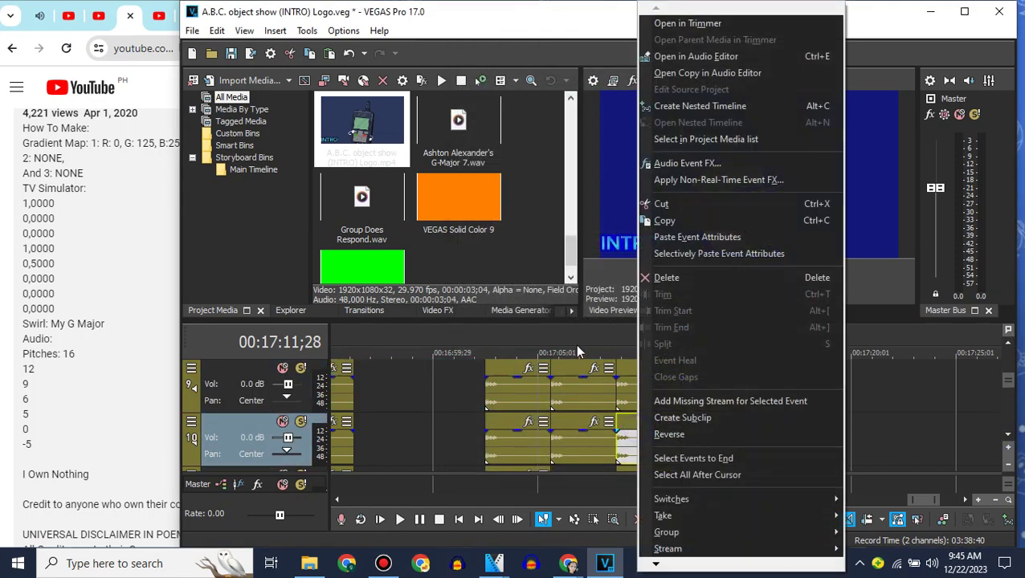
pyautogui.click(261, 240)
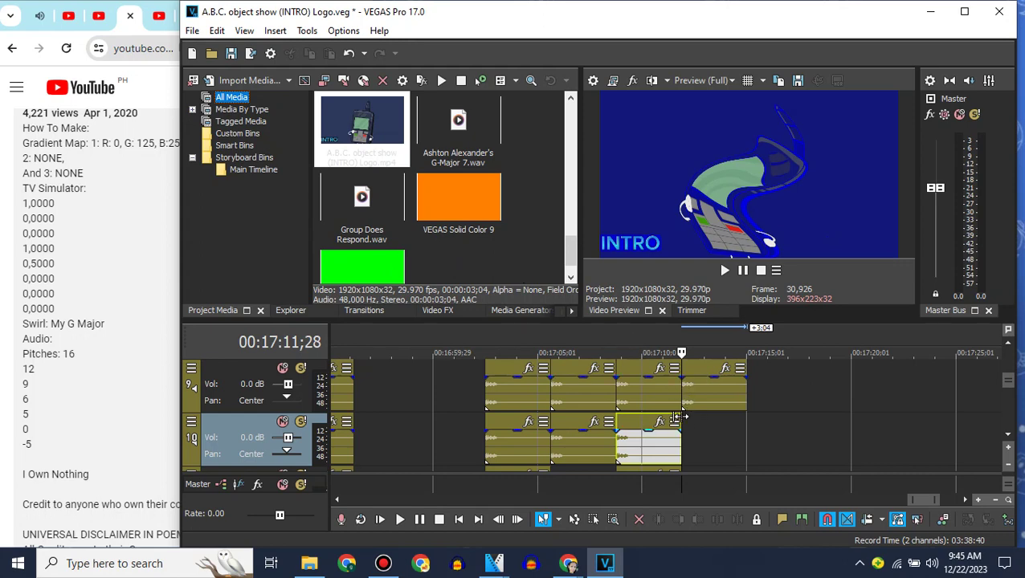
pyautogui.rightClick(641, 426)
pyautogui.click(684, 235)
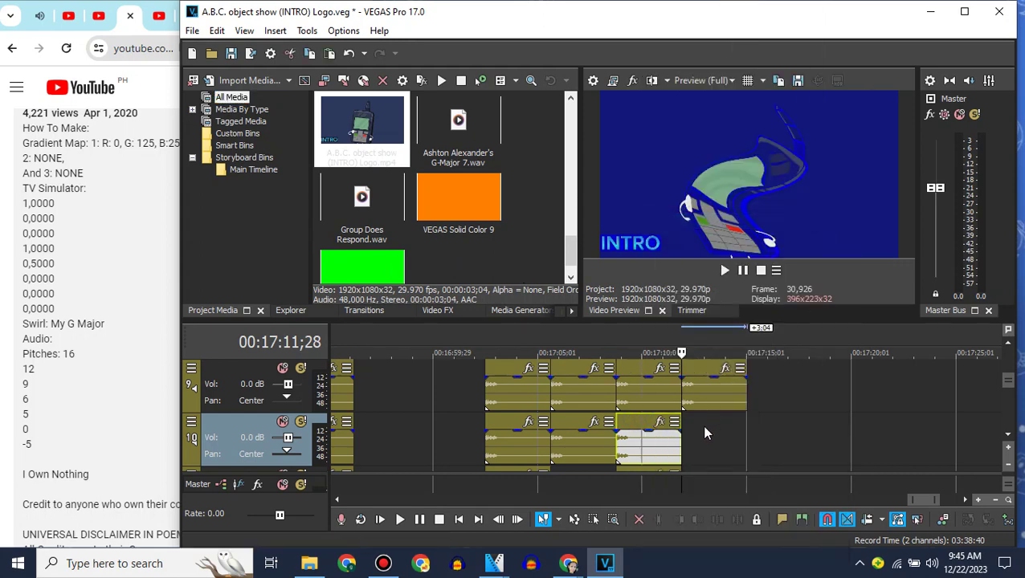
pyautogui.click(682, 426)
pyautogui.click(1008, 436)
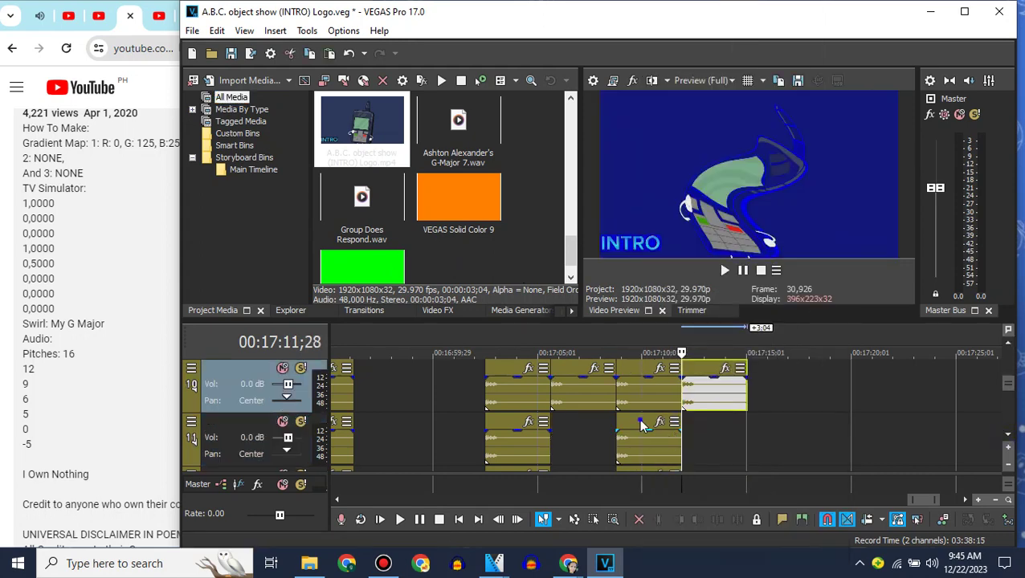
pyautogui.rightClick(641, 427)
pyautogui.click(680, 200)
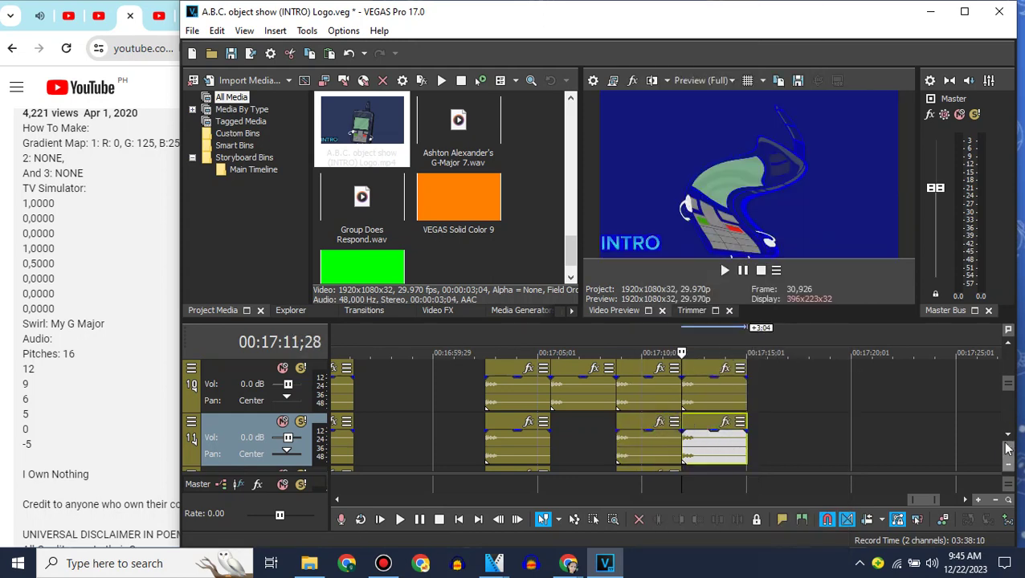
# Step: Duplicate the last audio clips on tracks 12 and 13 directly after themselves, aligned with the newest intro clip
pyautogui.click(1008, 448)
pyautogui.click(641, 430)
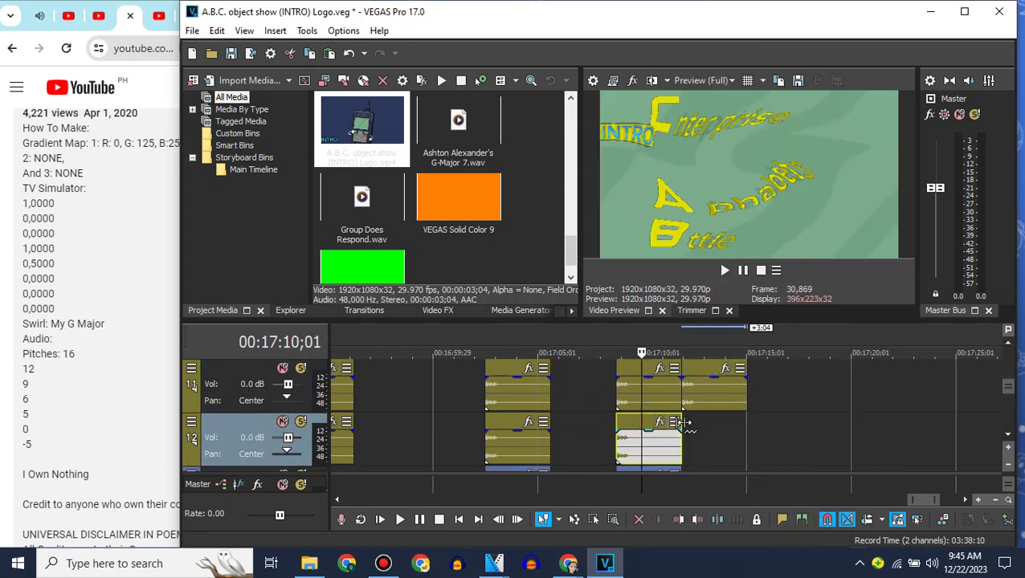
pyautogui.click(683, 422)
pyautogui.hotkey('ctrl', 'v')
pyautogui.click(1009, 448)
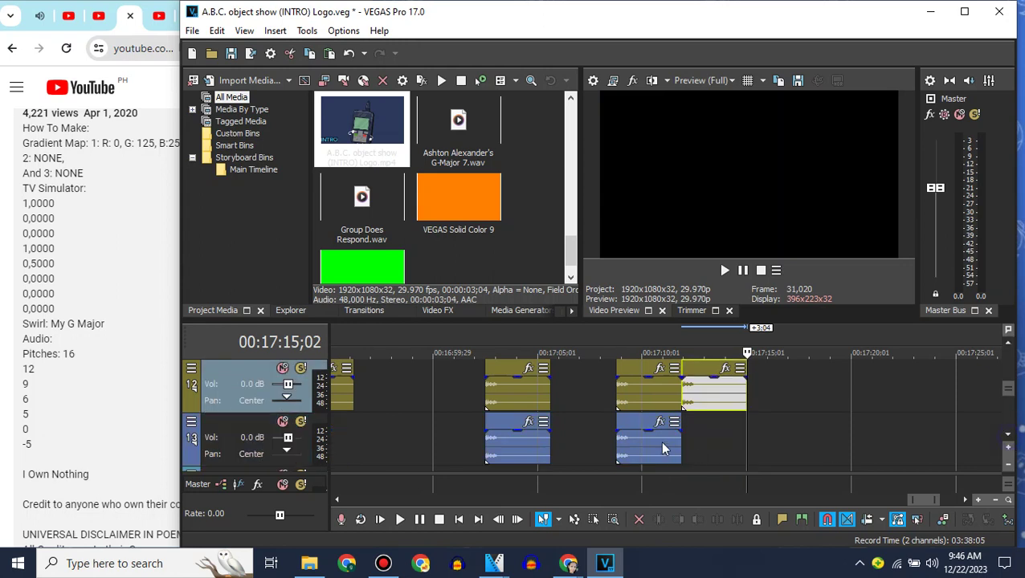
pyautogui.click(677, 422)
pyautogui.hotkey('ctrl', 'v')
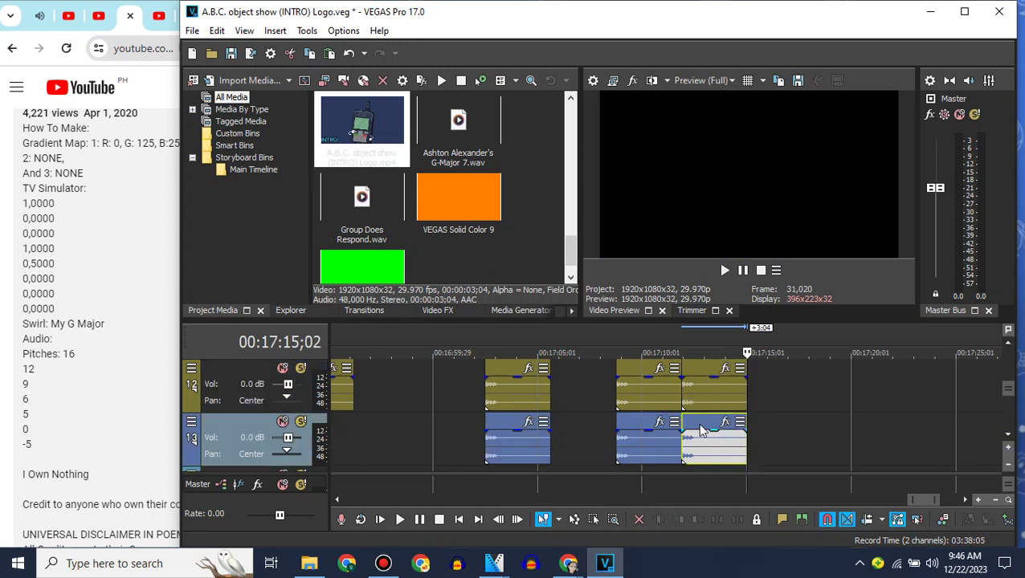
# Step: Open the YouTube video "(NEW EFFECT) Klasky Csupo In My G-Major 38" and expand its description to read the effect settings
pyautogui.click(1009, 343)
pyautogui.click(1009, 344)
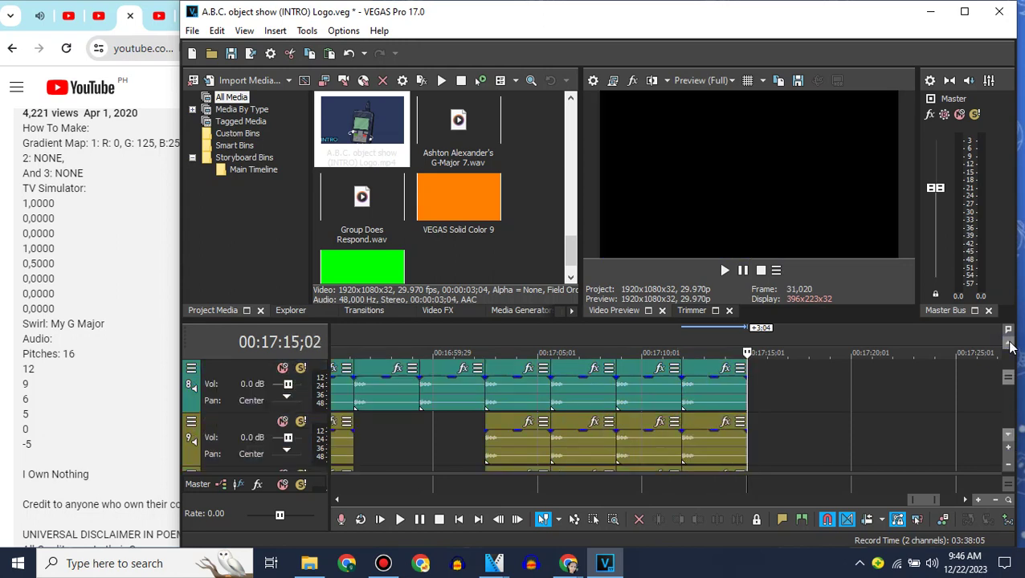
pyautogui.click(1009, 343)
pyautogui.click(1009, 344)
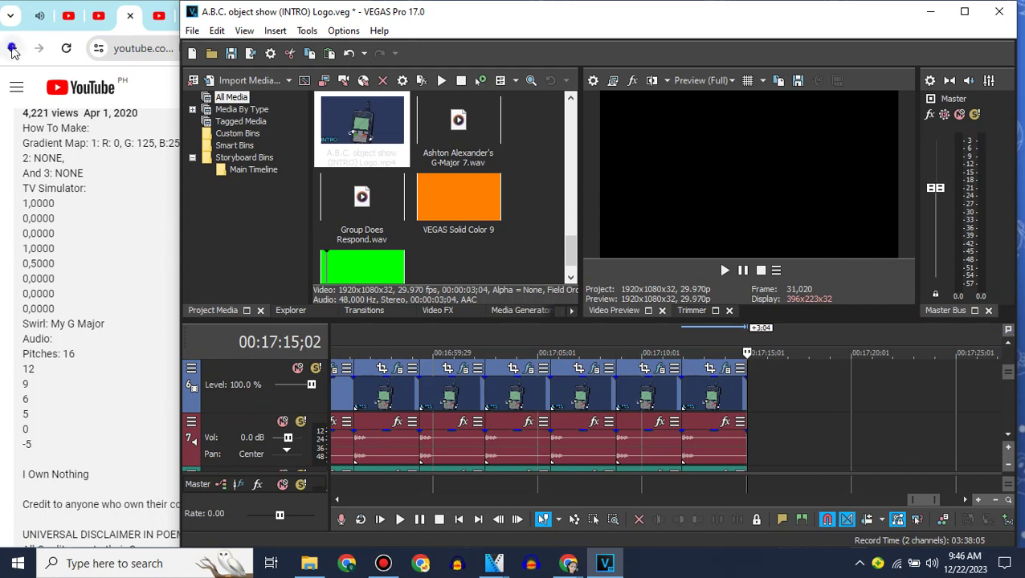
pyautogui.click(12, 50)
pyautogui.scroll(-2, 148, 97)
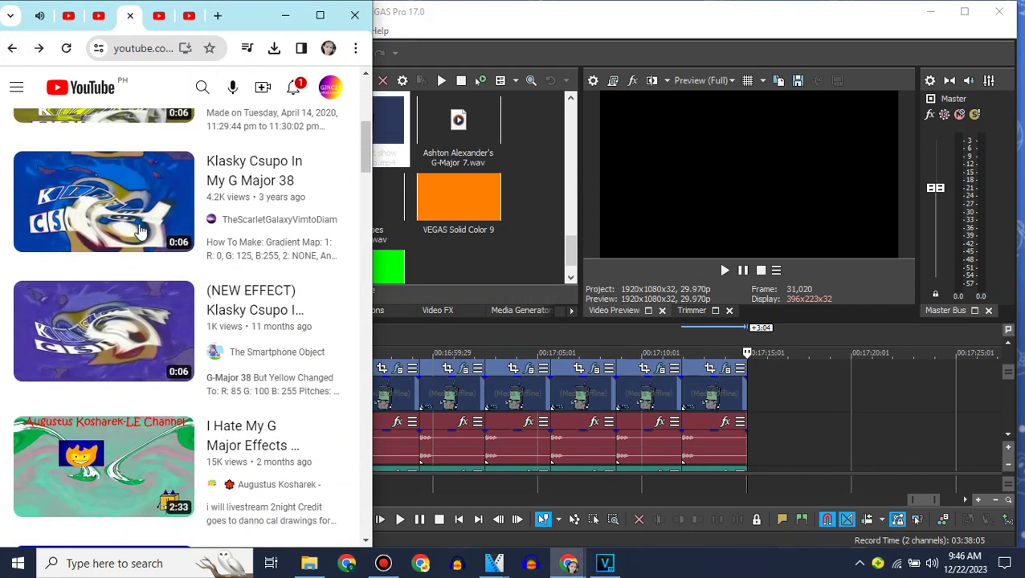
pyautogui.click(128, 353)
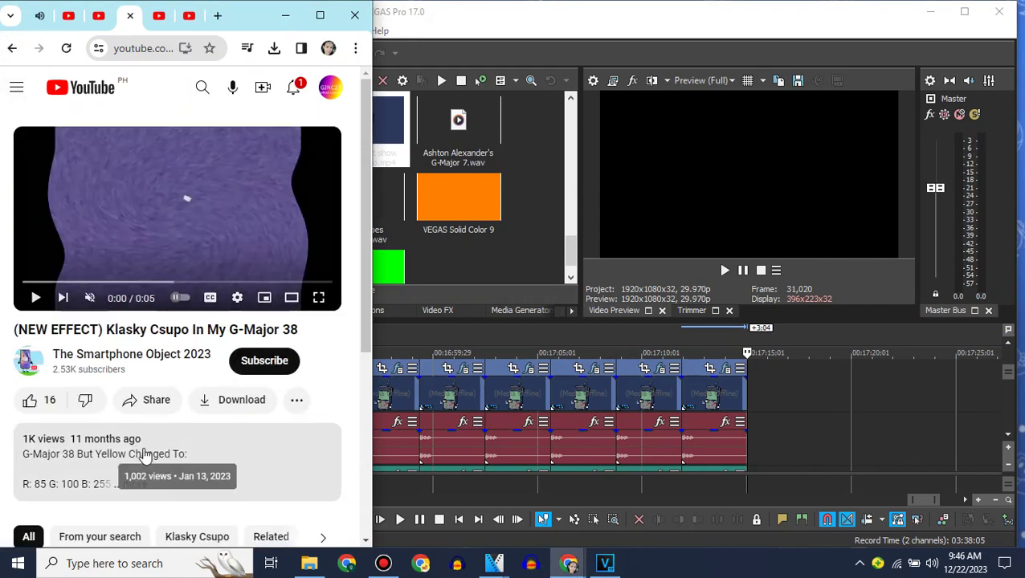
pyautogui.moveTo(143, 453); pyautogui.dragTo(158, 446)
pyautogui.click(158, 445)
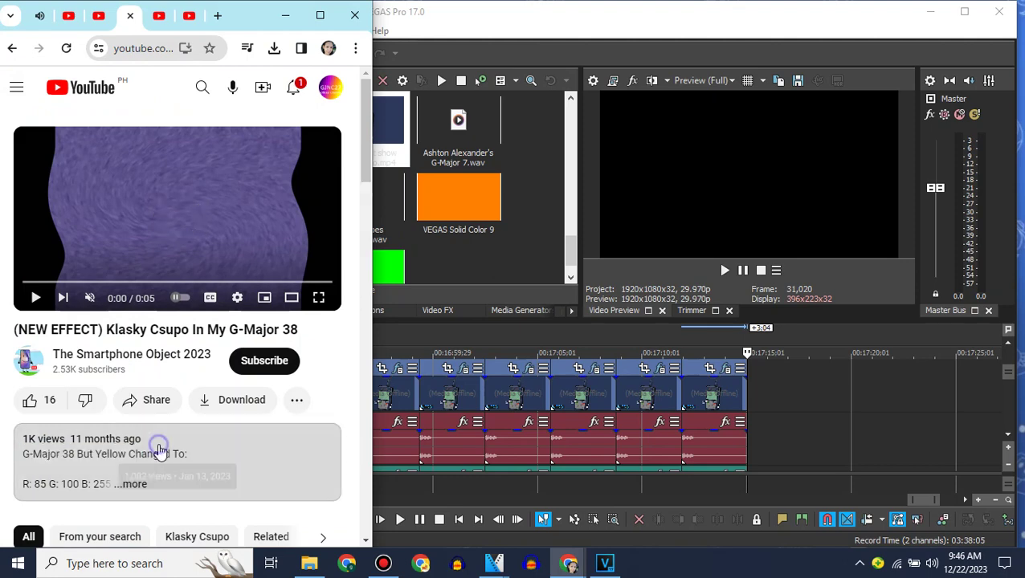
pyautogui.click(225, 472)
pyautogui.scroll(-3, 235, 474)
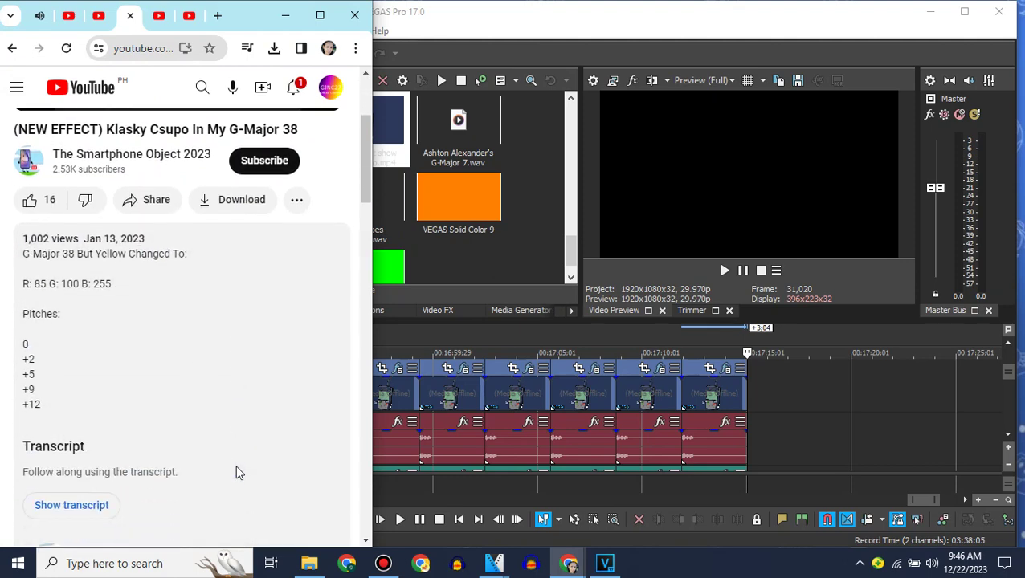
# Step: Add the A.B.C. intro clip after the last clip on tracks 6 and 7 and apply Swirl with the Does Not Respond preset
pyautogui.moveTo(399, 153); pyautogui.dragTo(754, 412)
pyautogui.click(438, 310)
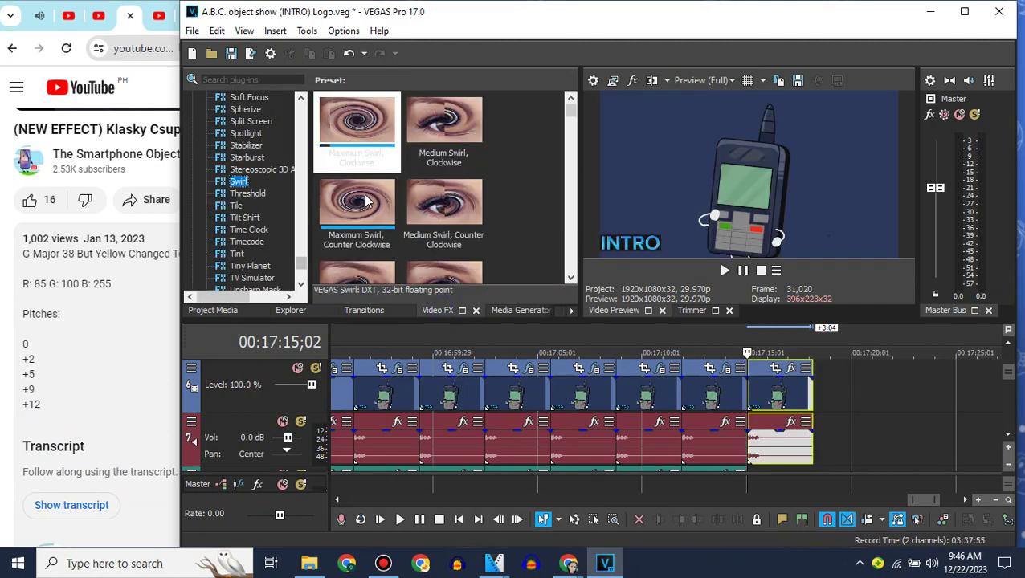
pyautogui.click(360, 206)
pyautogui.moveTo(444, 205); pyautogui.dragTo(781, 344)
pyautogui.moveTo(789, 394); pyautogui.dragTo(789, 394)
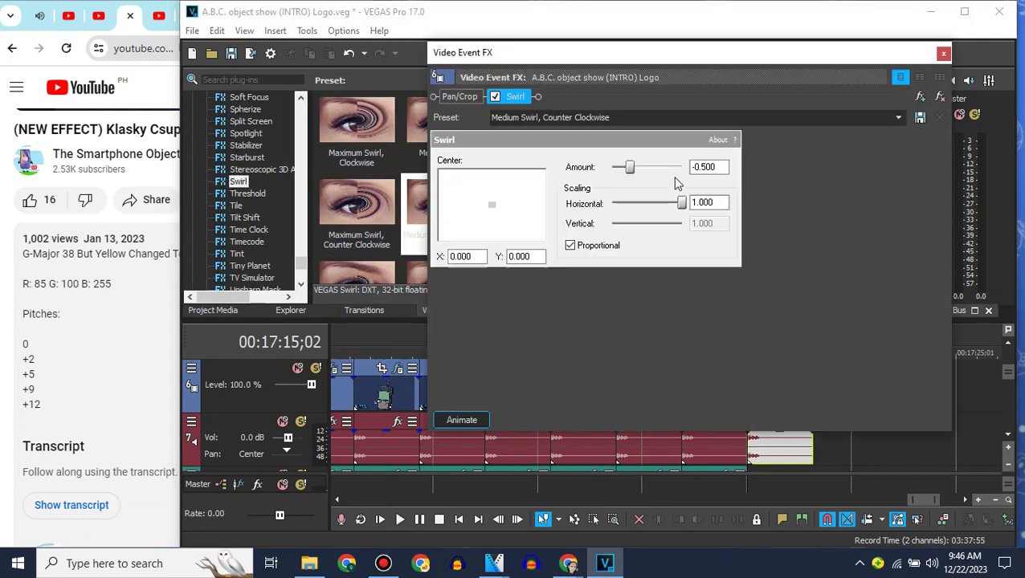
pyautogui.click(900, 117)
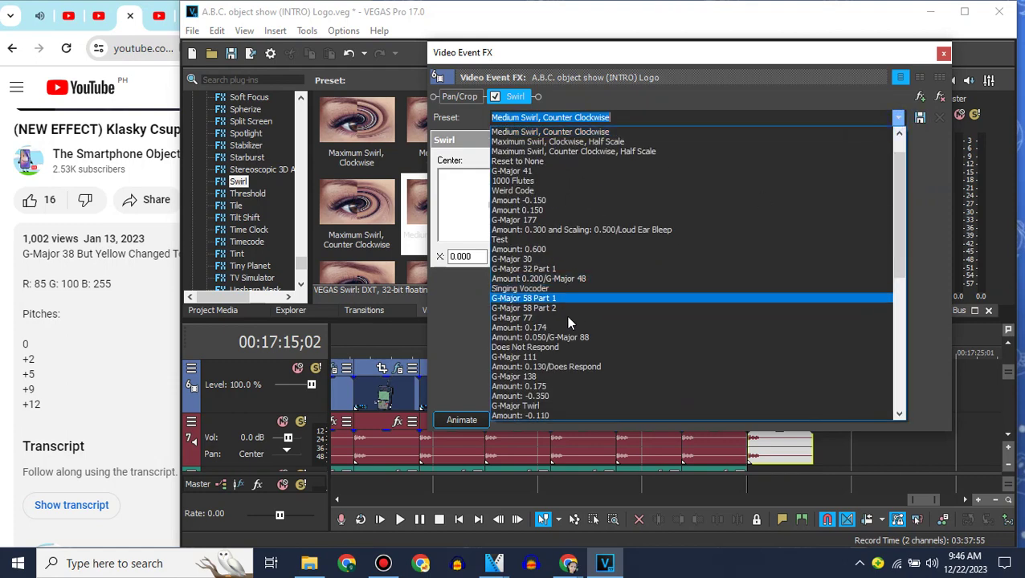
pyautogui.click(545, 348)
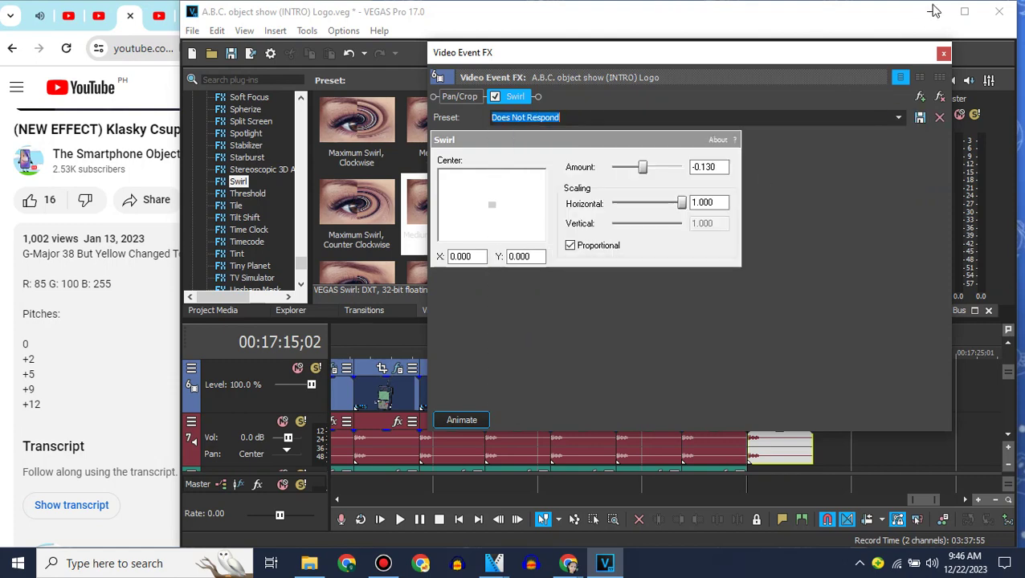
pyautogui.moveTo(889, 60); pyautogui.dragTo(615, 79)
pyautogui.click(671, 71)
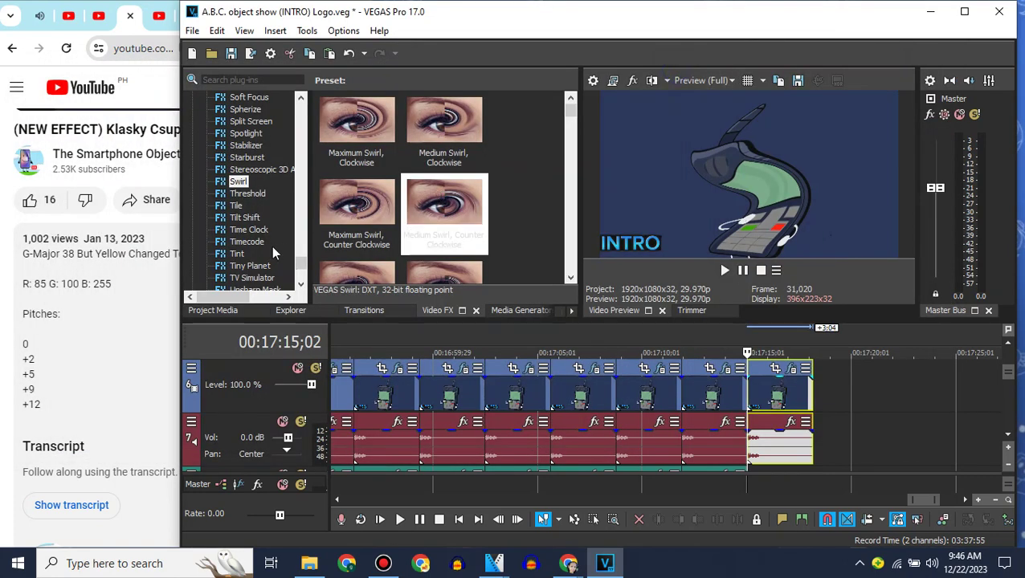
# Step: Apply TV Simulator with the G-Major 38 preset to the newest intro clip and place it before Swirl in the effect chain
pyautogui.click(256, 277)
pyautogui.moveTo(344, 226); pyautogui.dragTo(794, 391)
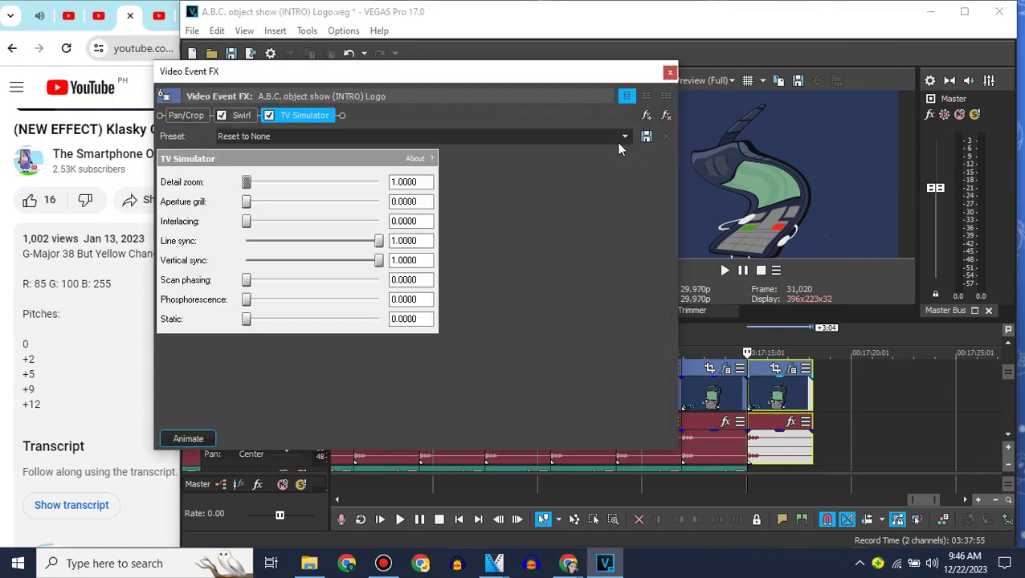
pyautogui.click(625, 138)
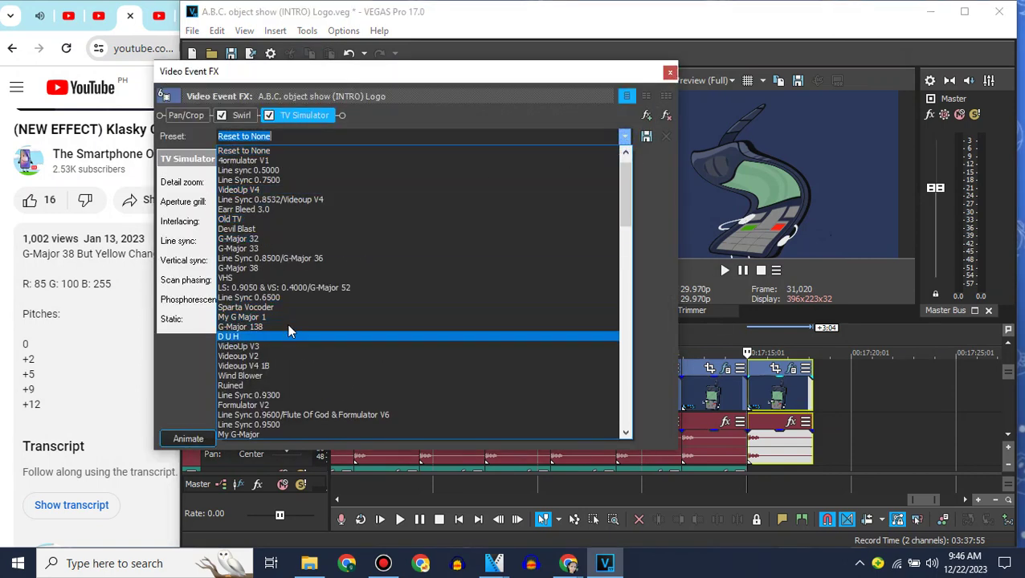
pyautogui.click(261, 267)
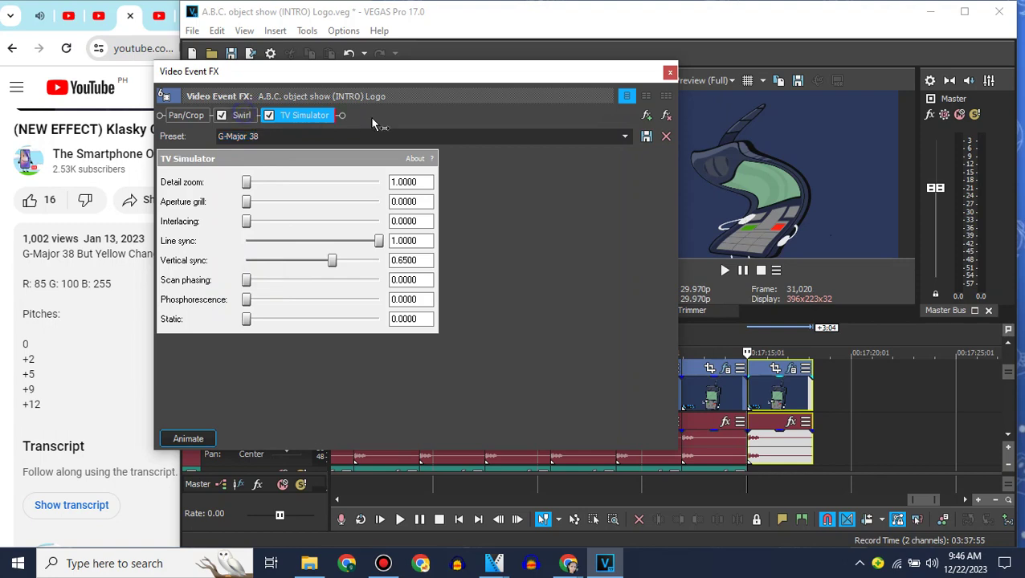
pyautogui.moveTo(372, 119); pyautogui.dragTo(372, 119)
pyautogui.click(673, 72)
# Step: Apply the Gradient Map Reset to None preset to the newest intro clip and move it to the front of the effect chain
pyautogui.scroll(15, 257, 200)
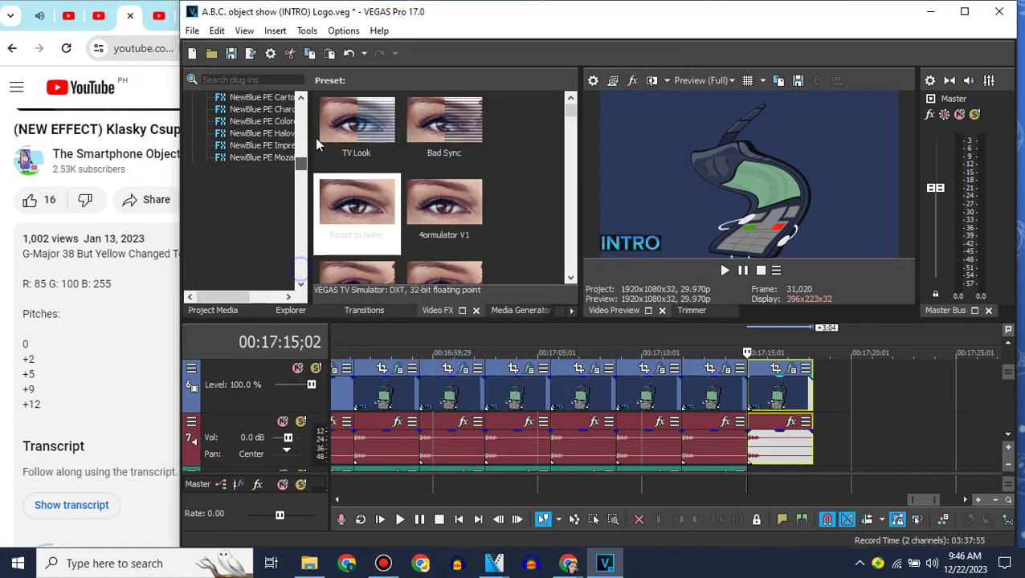
pyautogui.click(265, 194)
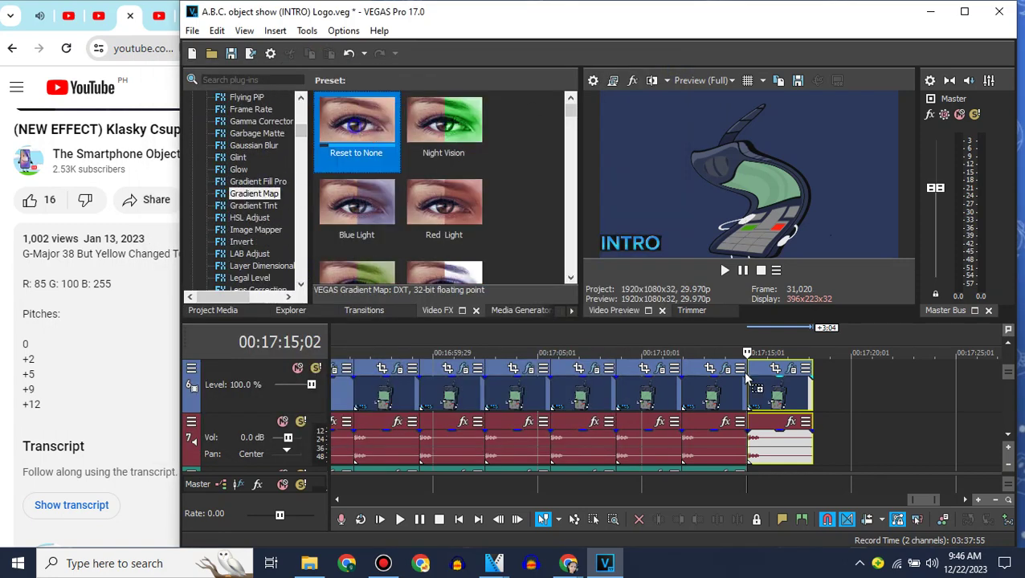
pyautogui.moveTo(806, 418); pyautogui.dragTo(805, 418)
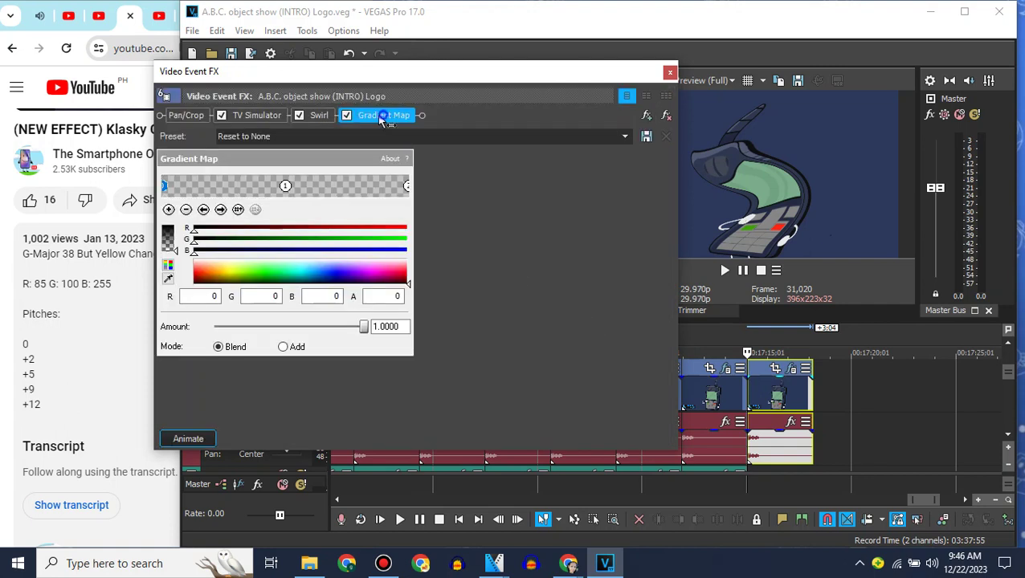
pyautogui.moveTo(241, 121); pyautogui.dragTo(242, 122)
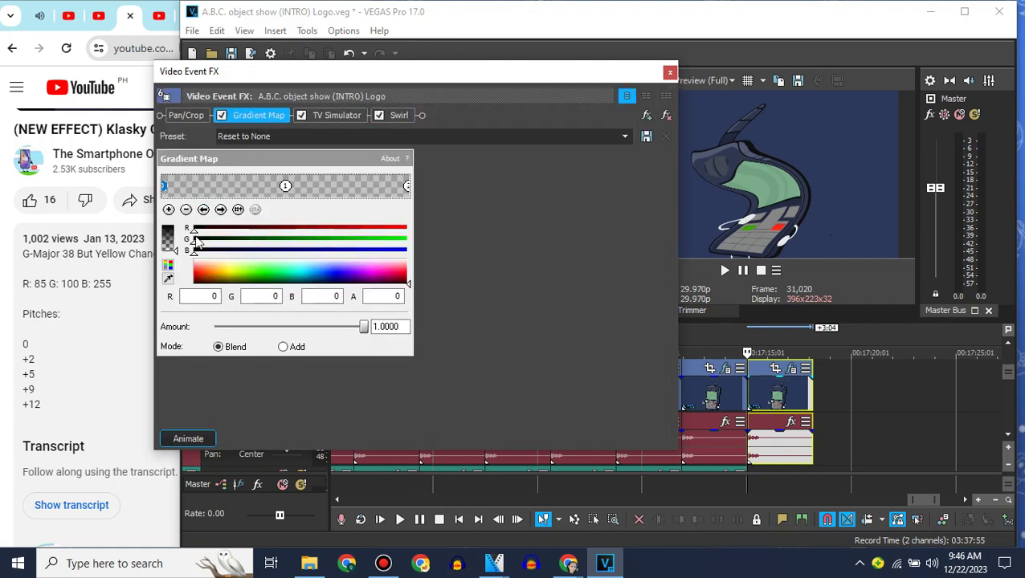
# Step: Set the first Gradient Map colour to R 85, G 0, B 100 with an alpha of 255
pyautogui.moveTo(196, 232); pyautogui.dragTo(283, 235)
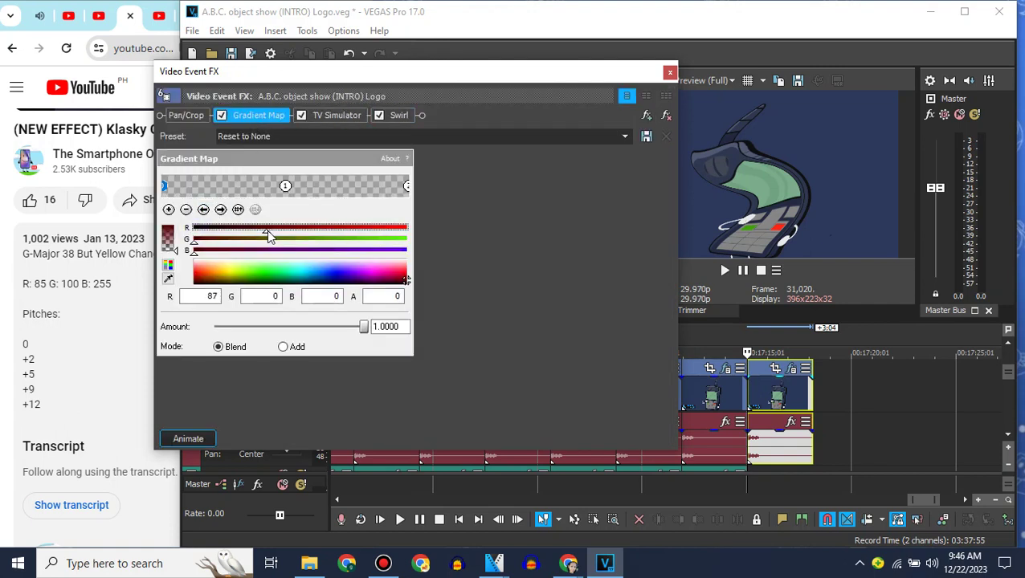
pyautogui.moveTo(193, 245); pyautogui.dragTo(267, 256)
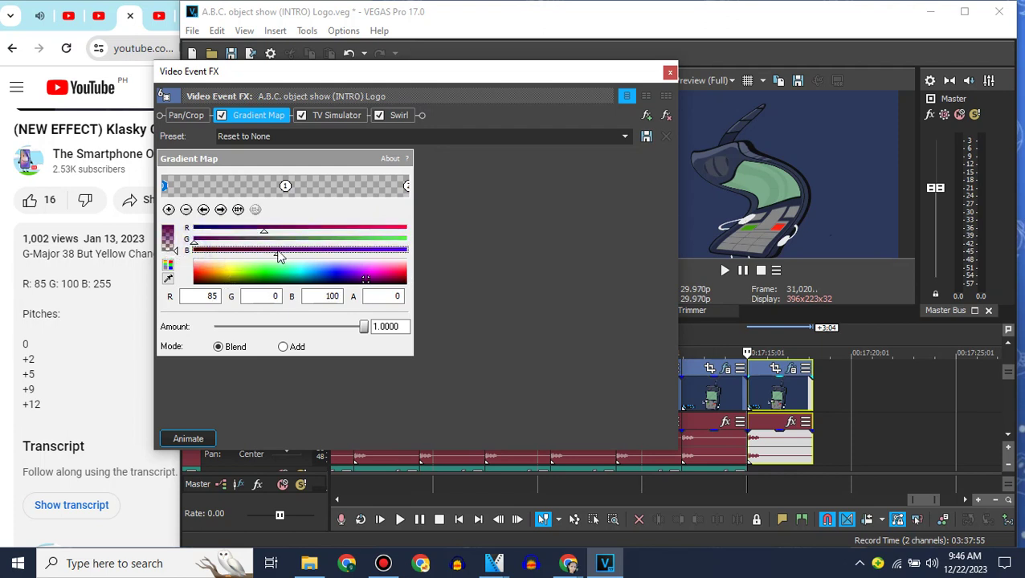
pyautogui.moveTo(176, 250); pyautogui.dragTo(181, 186)
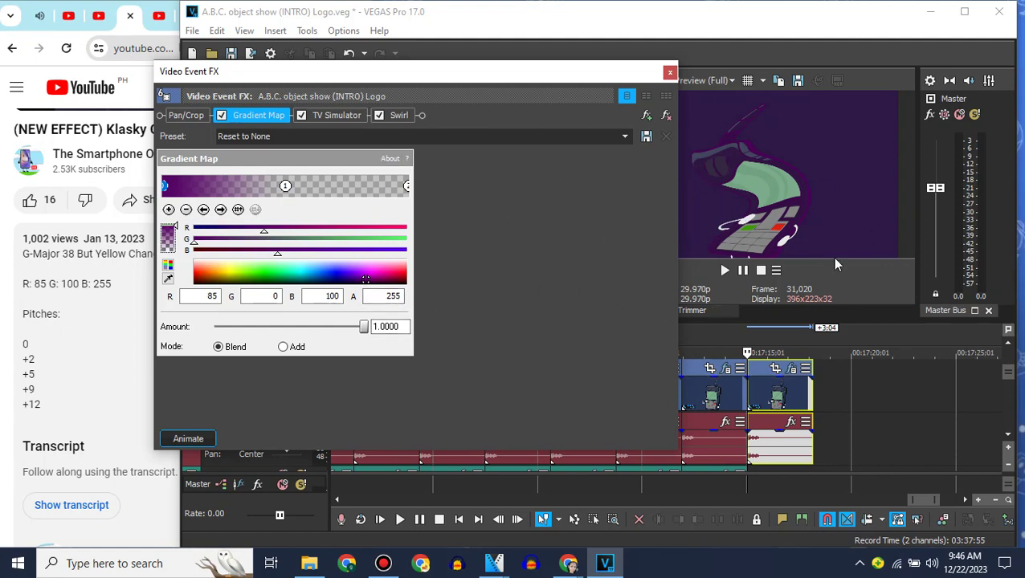
# Step: Save the Gradient Map settings as a preset named "My G-Major 38", copying the name from the YouTube video title
pyautogui.click(120, 340)
pyautogui.moveTo(214, 131); pyautogui.dragTo(421, 127)
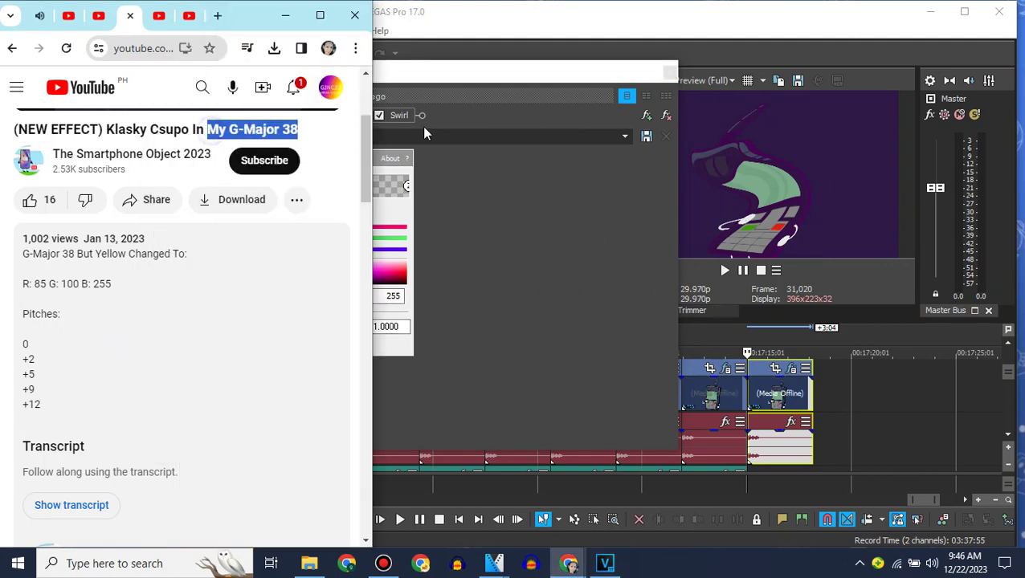
pyautogui.click(443, 139)
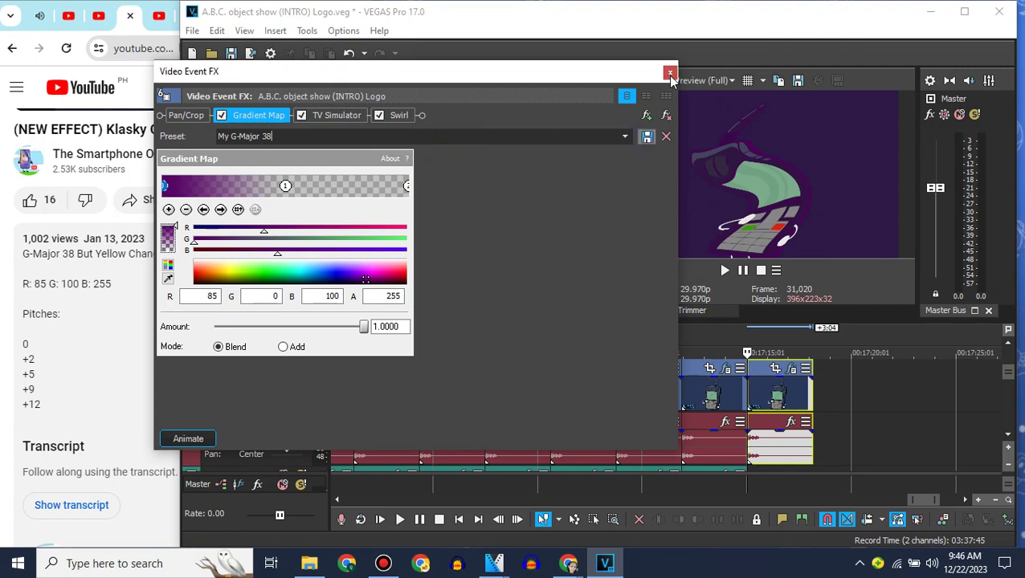
pyautogui.click(670, 74)
# Step: Duplicate the last audio clip on track 9 directly after itself, aligned with the newest intro clip
pyautogui.click(752, 418)
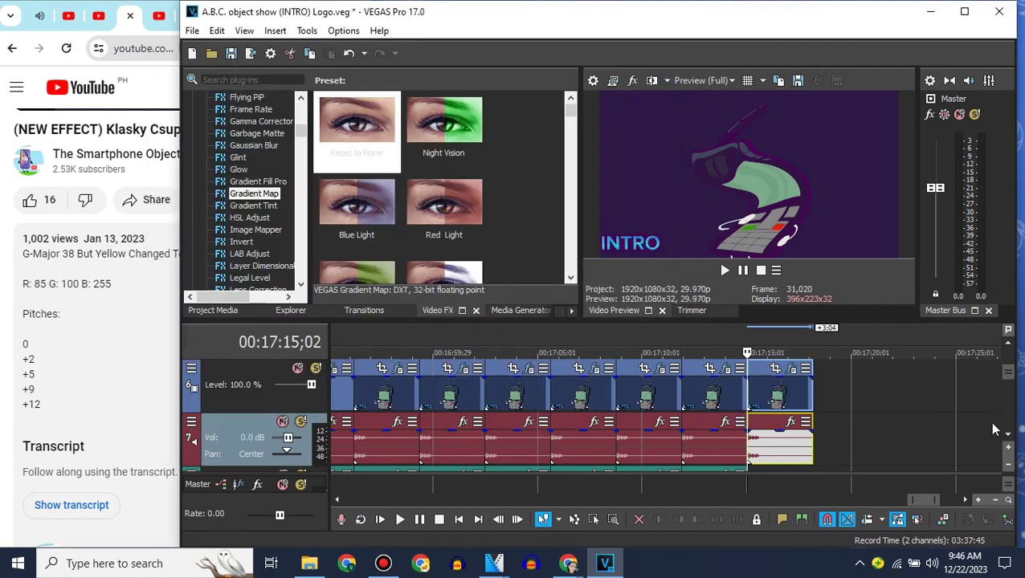
pyautogui.click(1007, 434)
pyautogui.rightClick(701, 469)
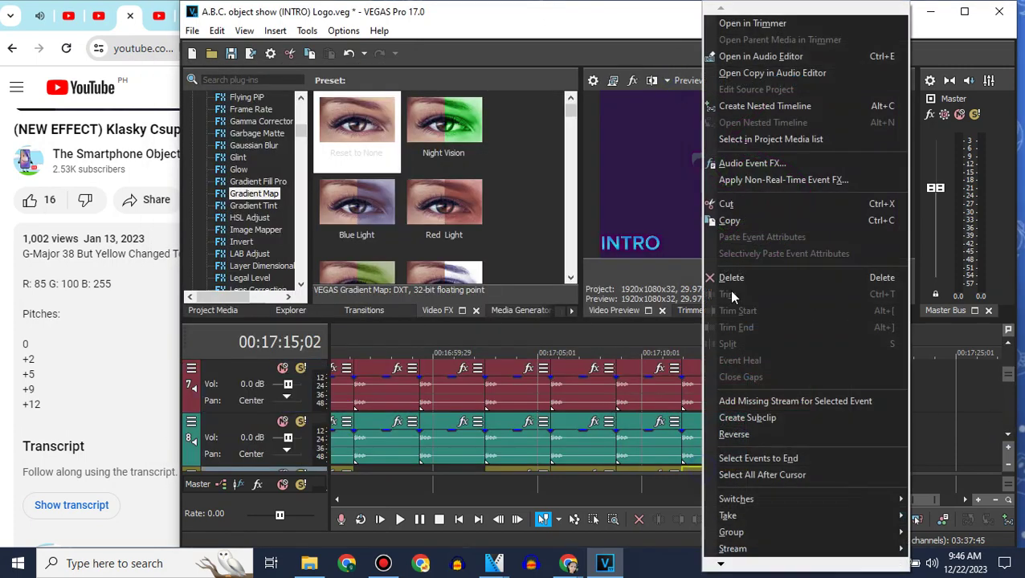
pyautogui.click(734, 221)
pyautogui.hotkey('ctrl', 'v')
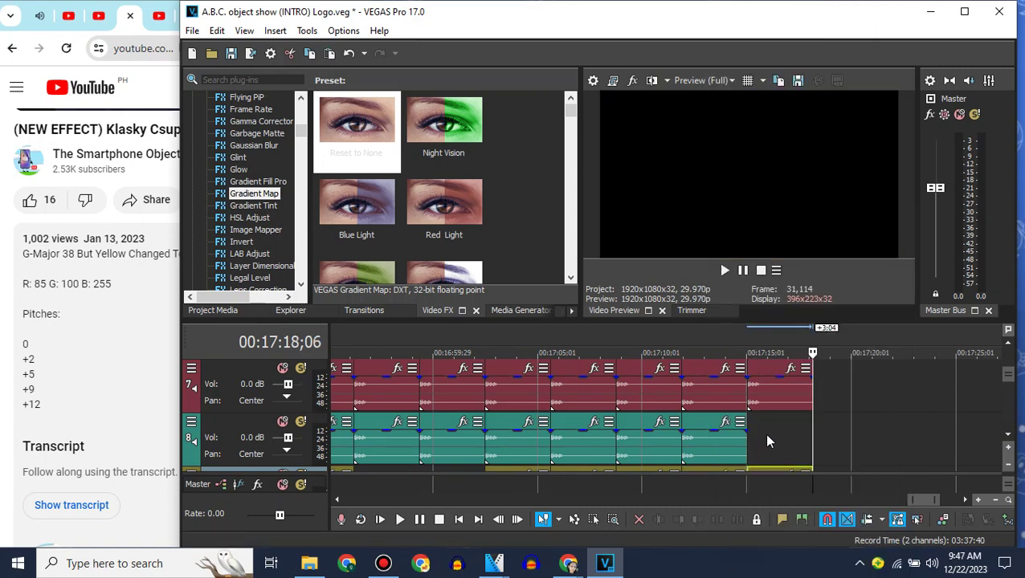
# Step: Place an audio clip copy on track 8 aligned with the newest intro clip and set its pitch change to 2
pyautogui.click(747, 425)
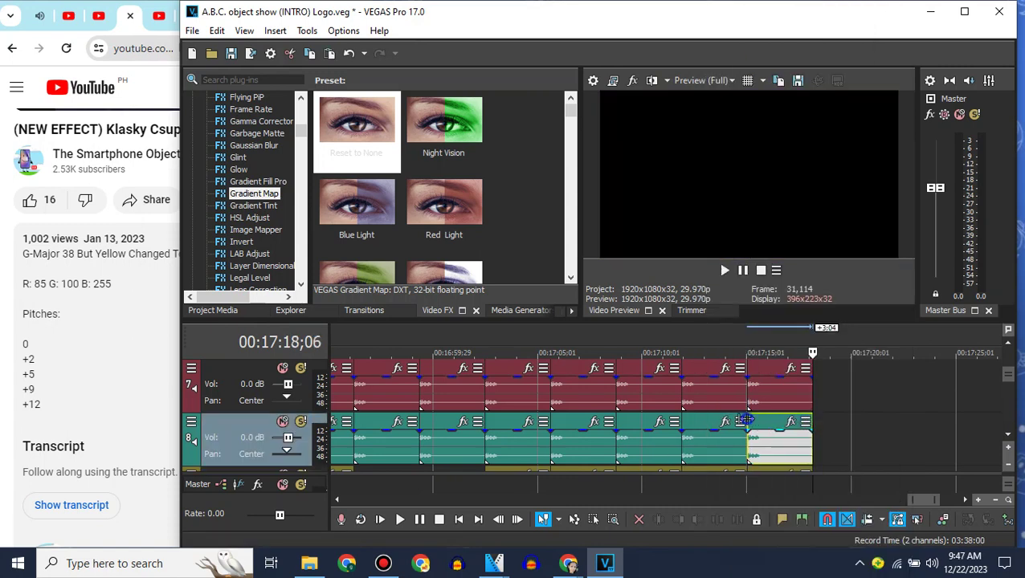
pyautogui.rightClick(755, 438)
pyautogui.scroll(-3, 785, 566)
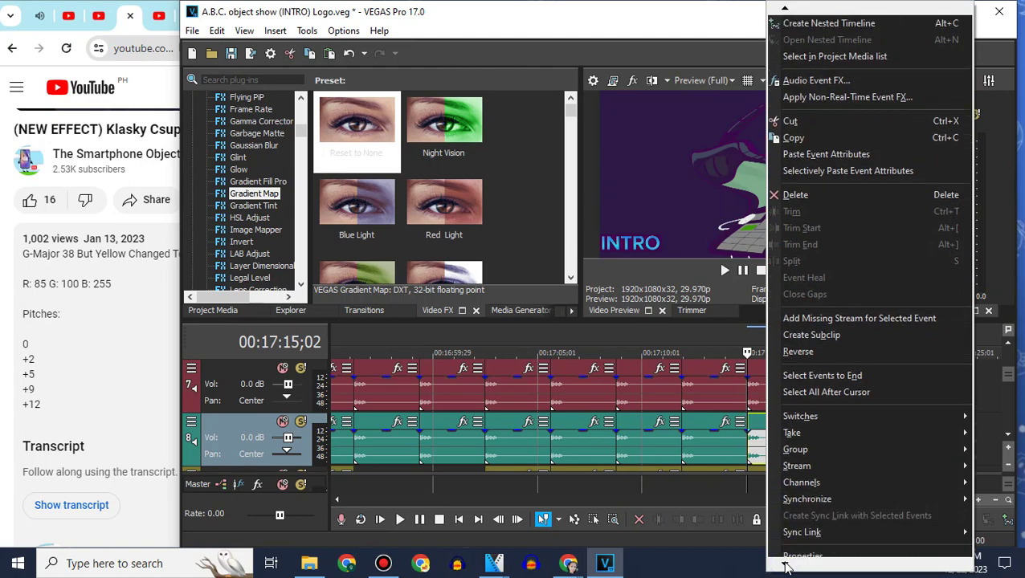
pyautogui.click(791, 540)
pyautogui.doubleClick(700, 321)
pyautogui.write('2')
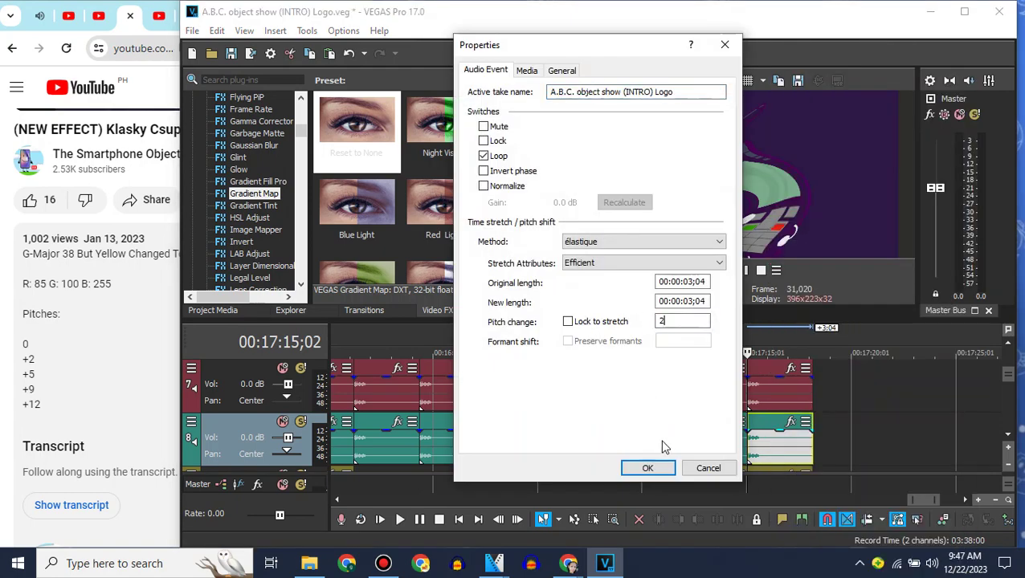
pyautogui.click(652, 468)
# Step: Copy the last audio clip on track 11 and check the pitch change in its properties
pyautogui.click(1009, 437)
pyautogui.click(1009, 438)
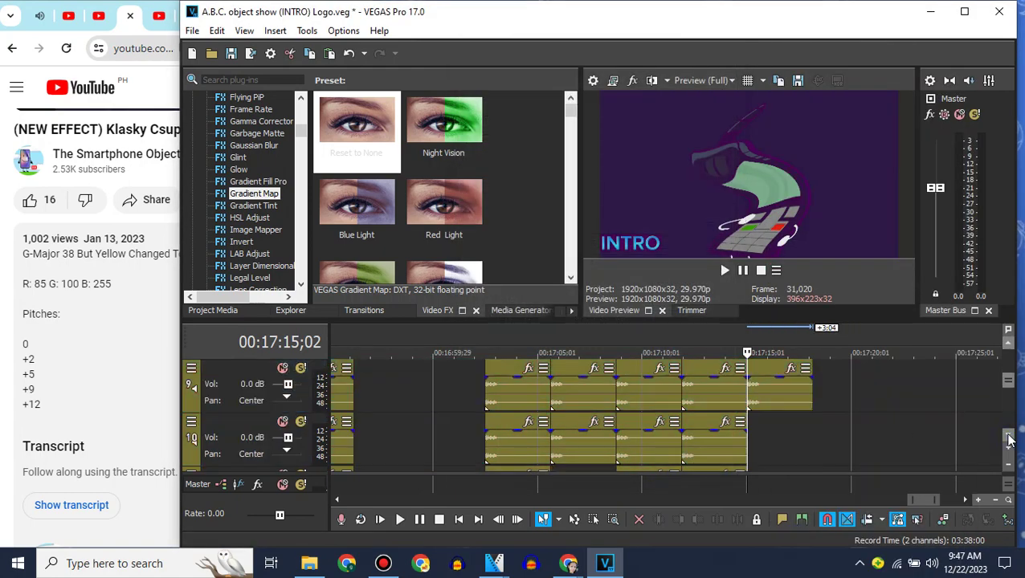
pyautogui.click(1009, 437)
pyautogui.rightClick(693, 418)
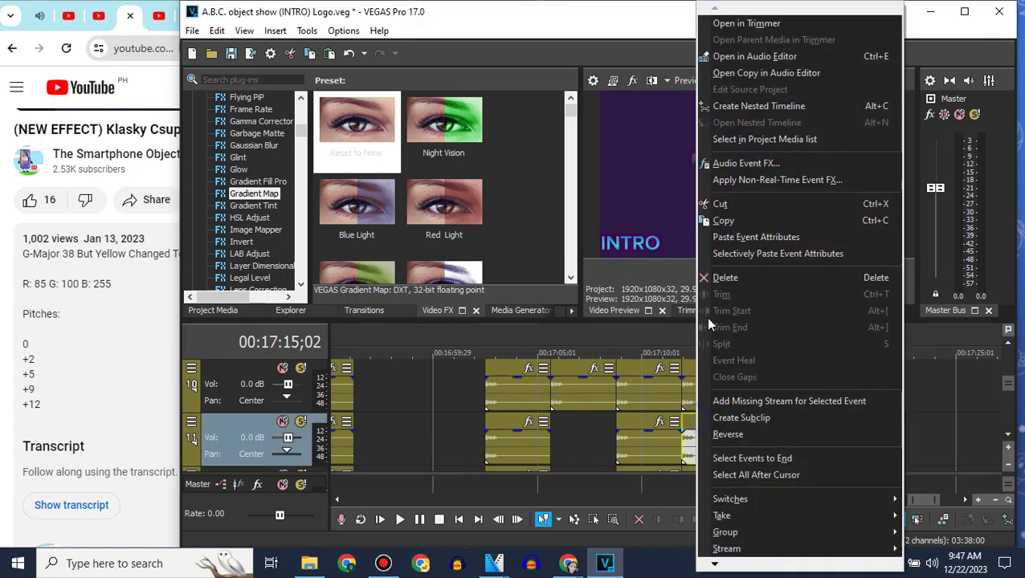
pyautogui.click(715, 218)
pyautogui.rightClick(705, 450)
pyautogui.moveTo(721, 567)
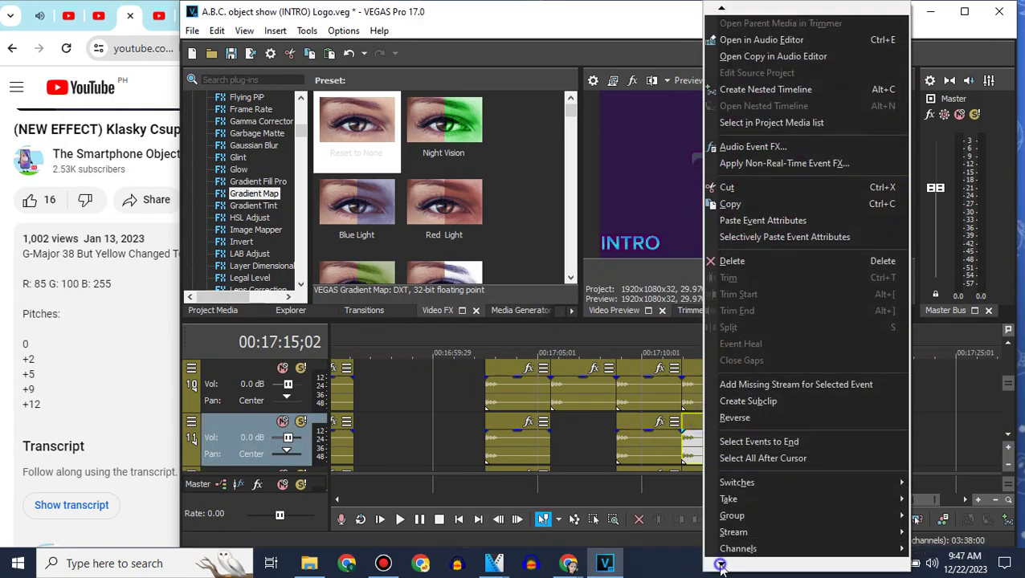
pyautogui.click(727, 541)
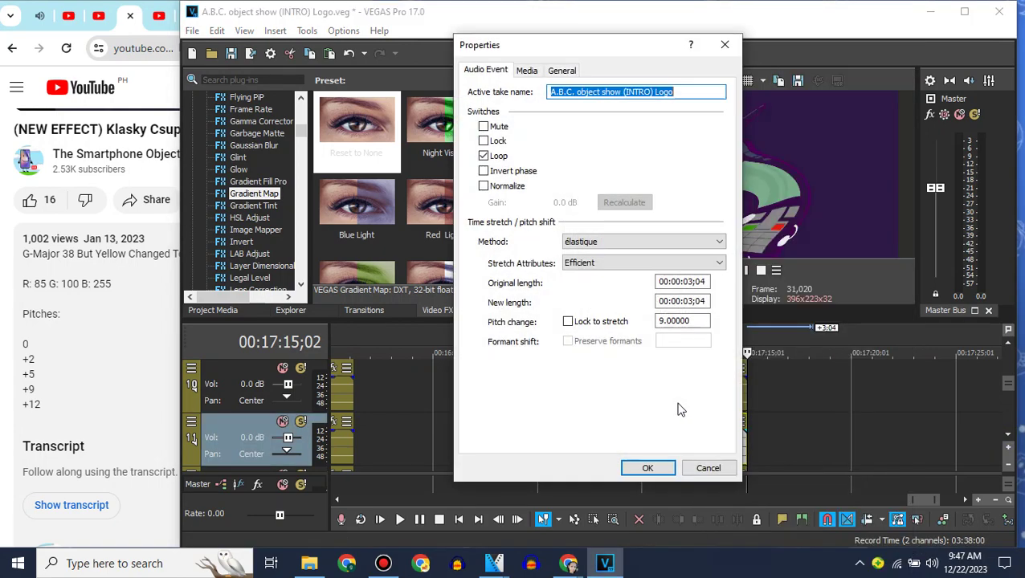
pyautogui.click(660, 469)
# Step: Paste an audio clip copy on track 10 directly after its last clip, aligned with the newest intro clip
pyautogui.click(1009, 363)
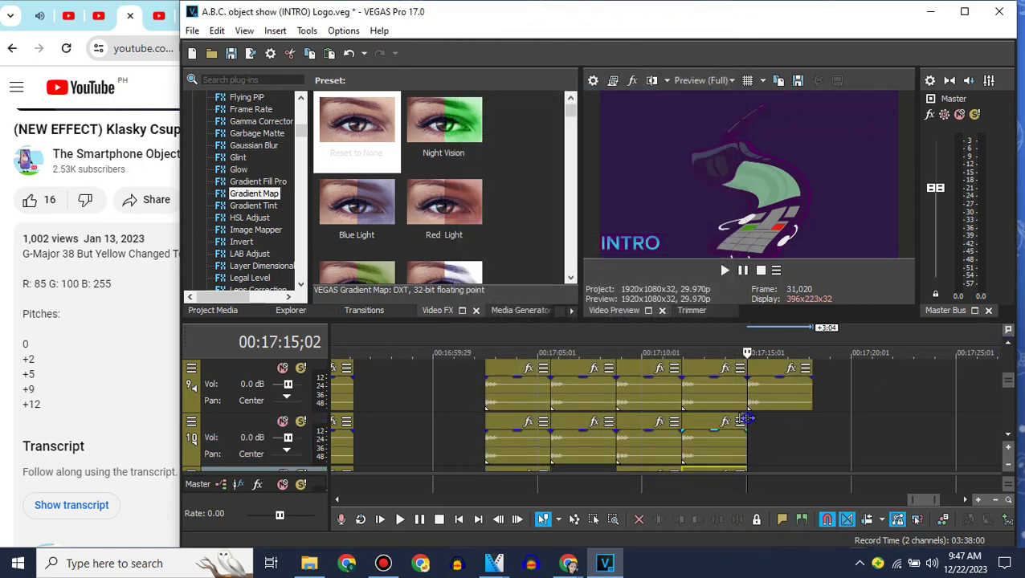
pyautogui.click(746, 419)
pyautogui.hotkey('ctrl', 'c')
pyautogui.hotkey('ctrl', 'v')
pyautogui.click(749, 419)
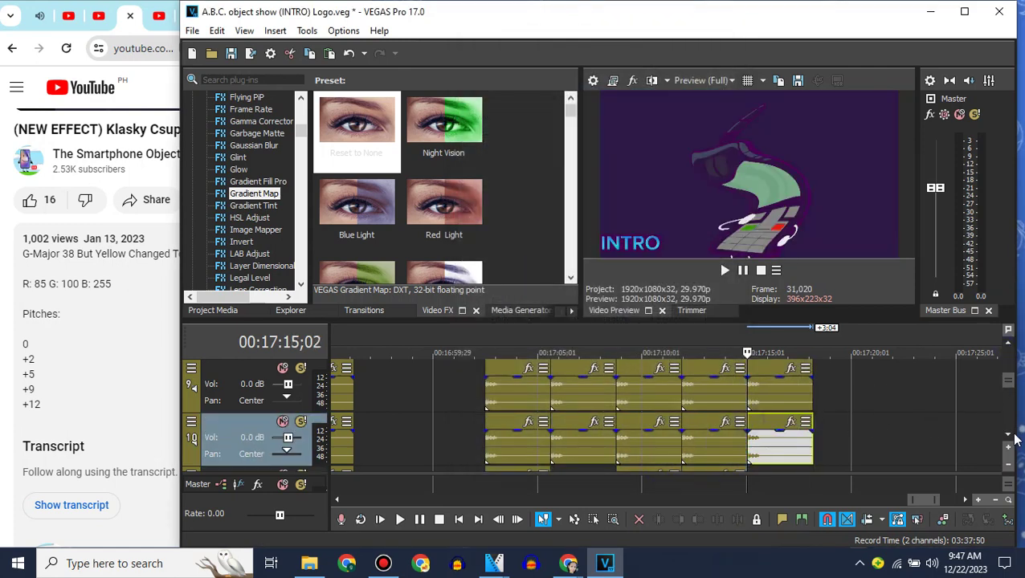
# Step: Copy the last audio clip on track 12 to track 11, aligned with the newest intro clip, and check its pitch change in the properties
pyautogui.click(1009, 435)
pyautogui.click(1009, 434)
pyautogui.rightClick(706, 418)
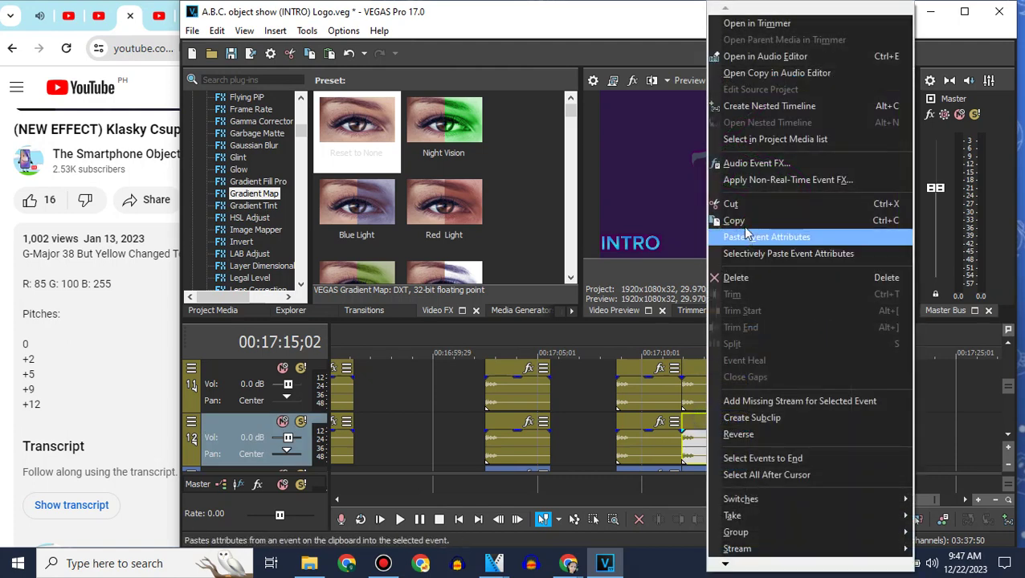
pyautogui.click(740, 222)
pyautogui.click(1009, 345)
pyautogui.click(260, 424)
pyautogui.hotkey('ctrl', 'v')
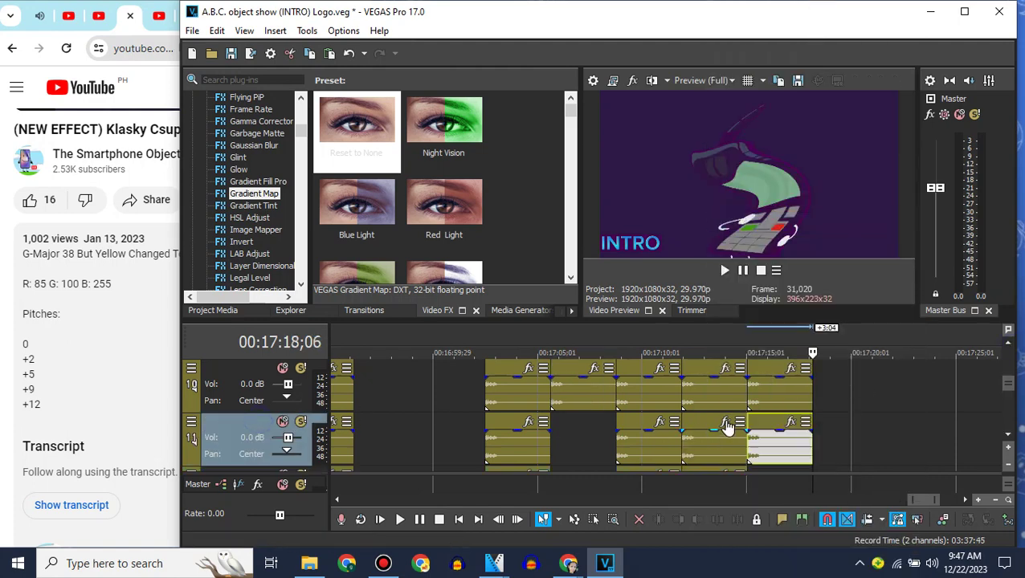
pyautogui.rightClick(777, 427)
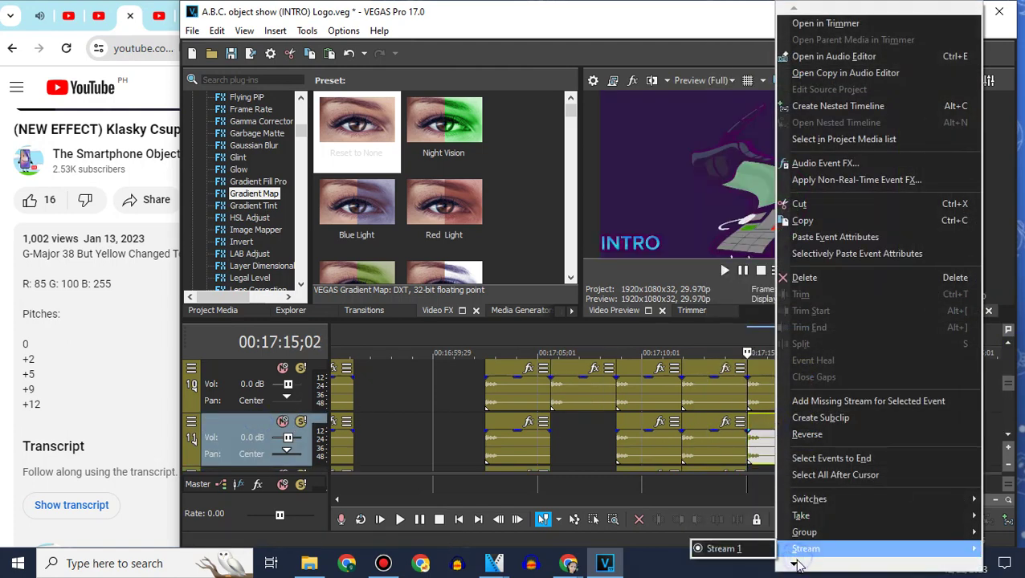
pyautogui.scroll(-3, 799, 554)
pyautogui.click(809, 541)
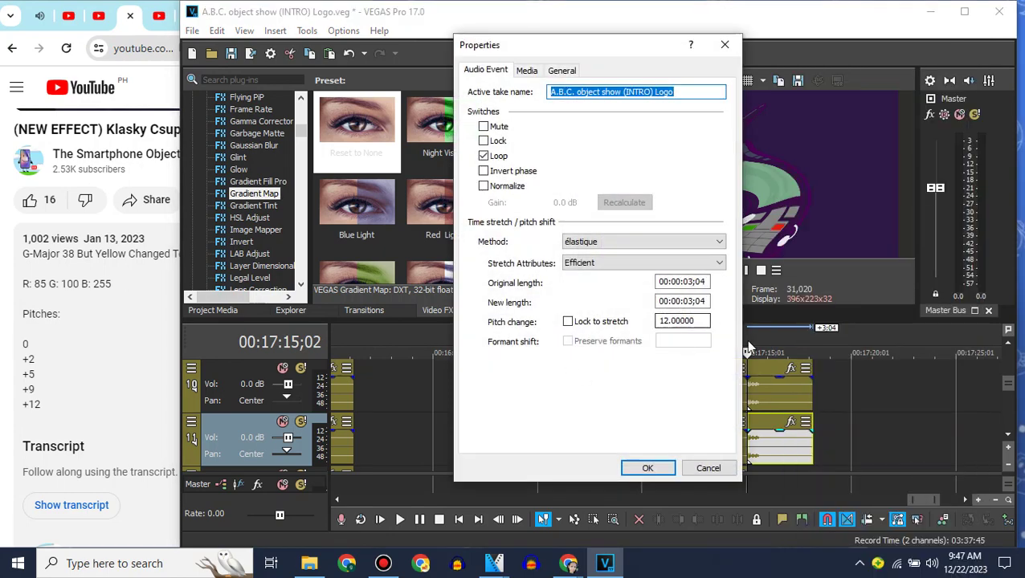
pyautogui.click(645, 470)
# Step: Move the playhead to the end of the last intro clip on track 6 and show the project's media
pyautogui.click(1009, 342)
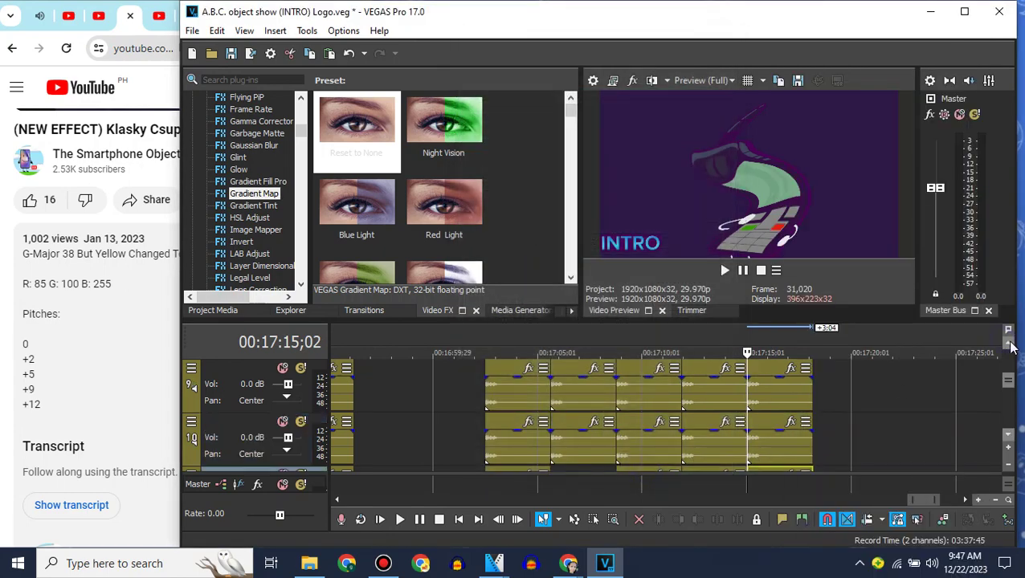
pyautogui.click(1008, 342)
pyautogui.click(1009, 342)
pyautogui.click(1009, 342)
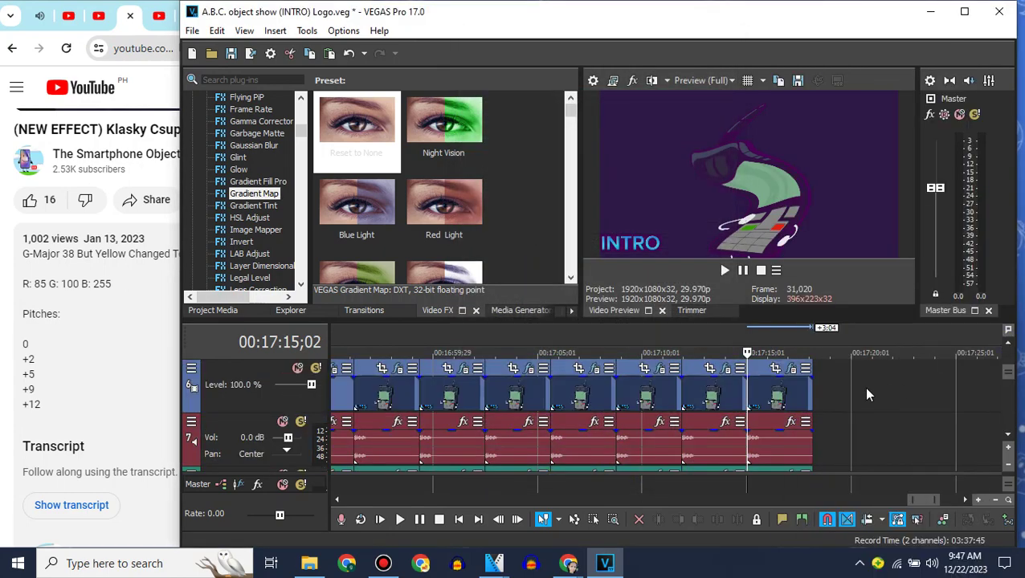
pyautogui.click(810, 388)
pyautogui.click(205, 310)
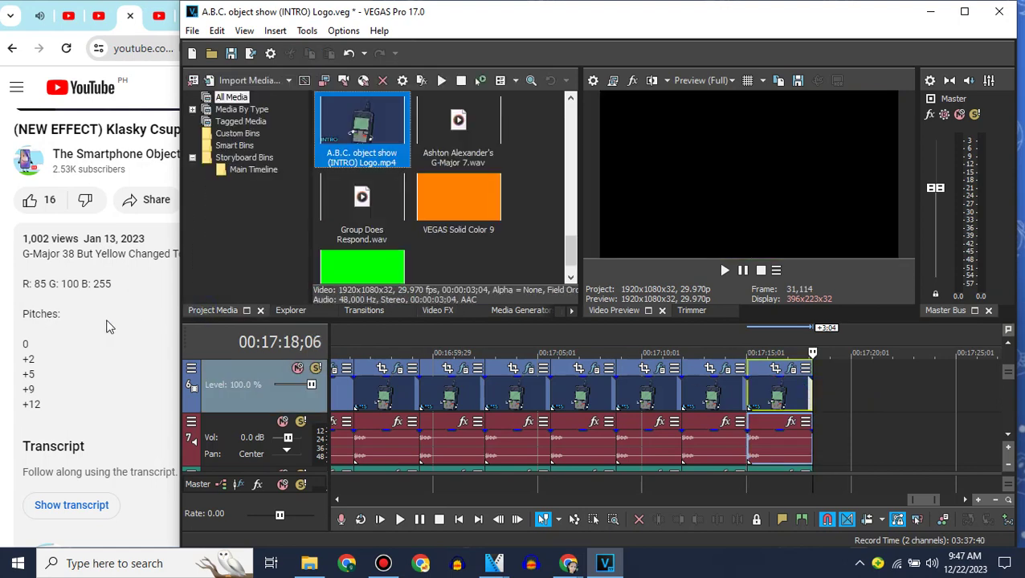
# Step: Switch to YouTube and read the effect description of GSFGAS pro 20's "New effect klasky csupo in my g major 38" from the search results
pyautogui.click(106, 325)
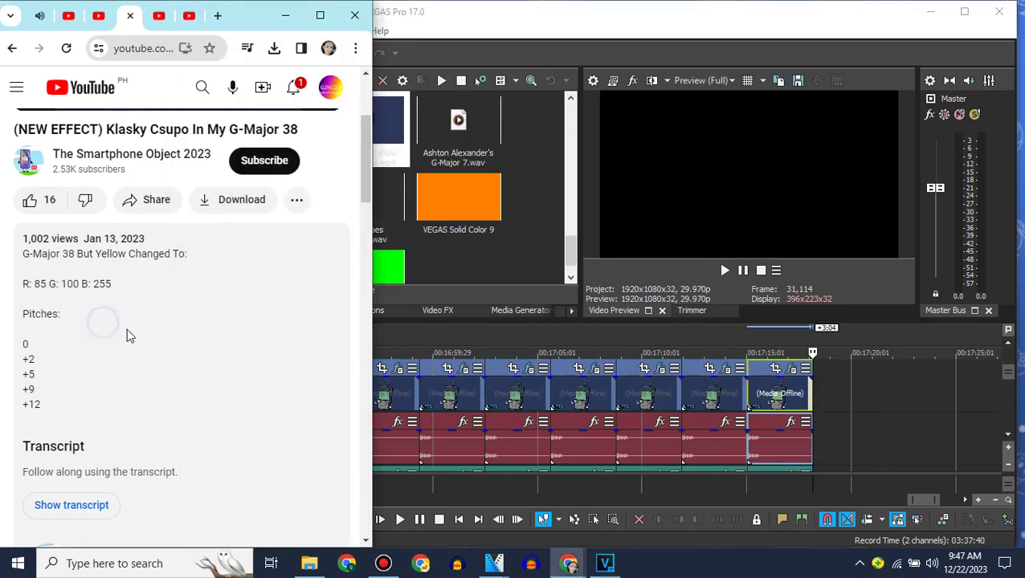
pyautogui.click(10, 53)
pyautogui.scroll(-5, 157, 95)
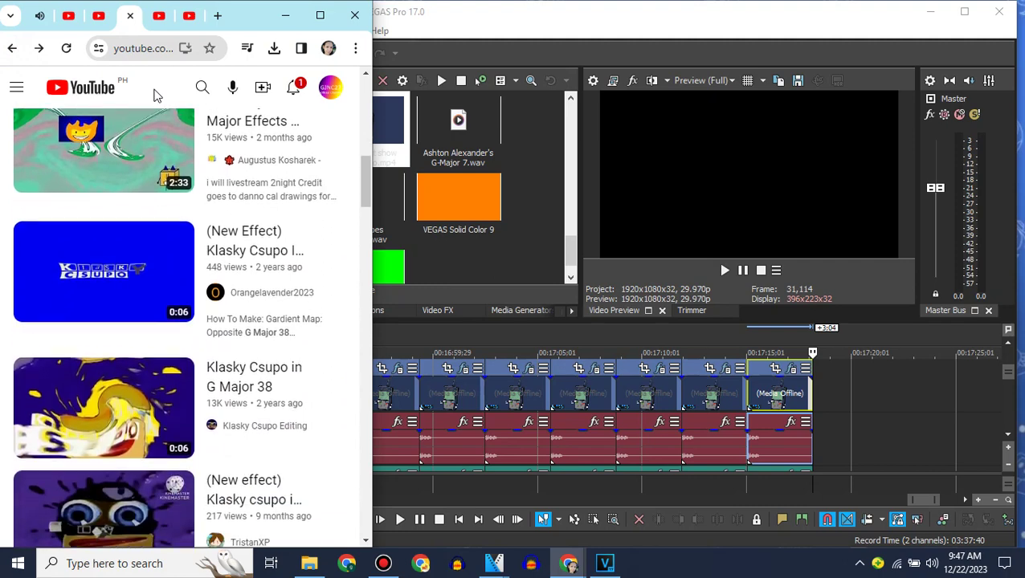
pyautogui.scroll(-4, 6, 280)
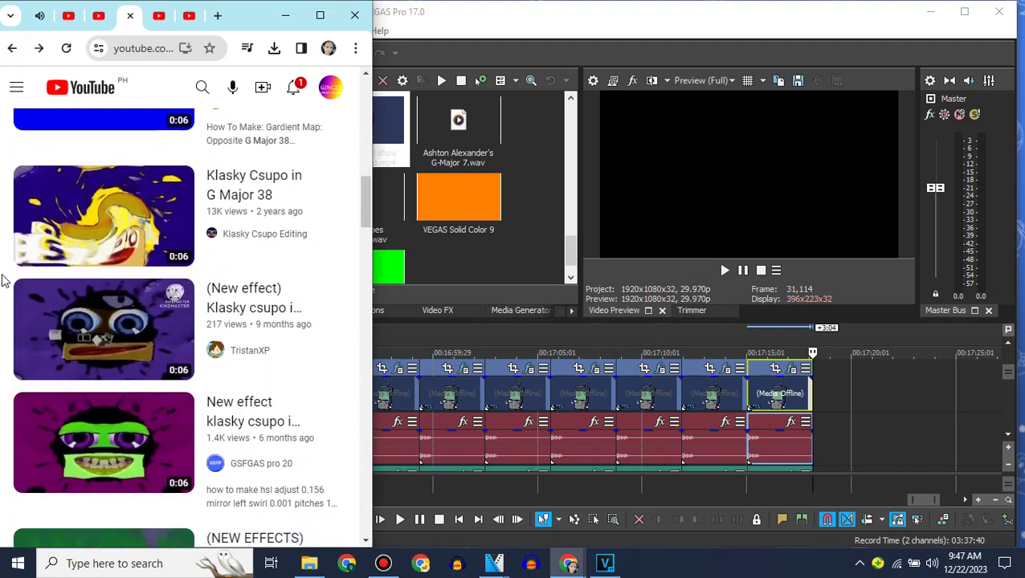
pyautogui.click(80, 334)
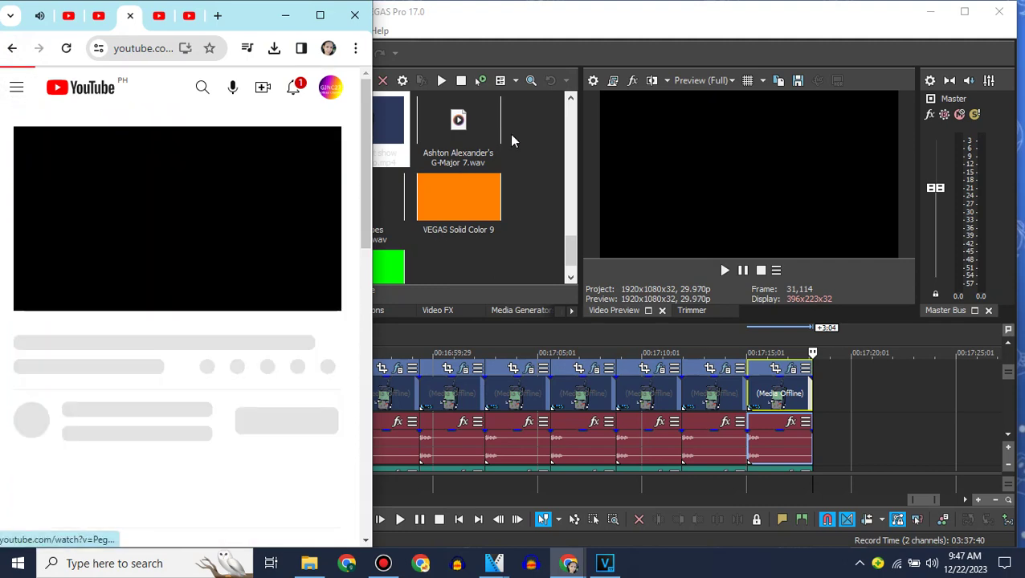
pyautogui.click(181, 457)
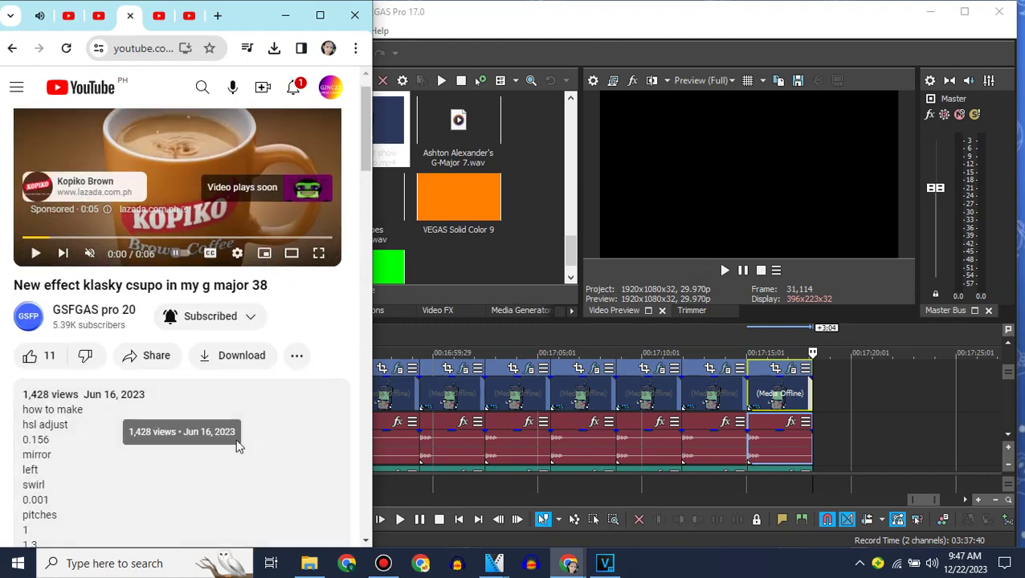
pyautogui.scroll(-3, 241, 434)
# Step: Back in VEGAS Pro, append the A.B.C. intro clip to track 6 and apply HSL Adjust with Add to hue 0.156
pyautogui.click(435, 161)
pyautogui.moveTo(361, 128); pyautogui.dragTo(820, 402)
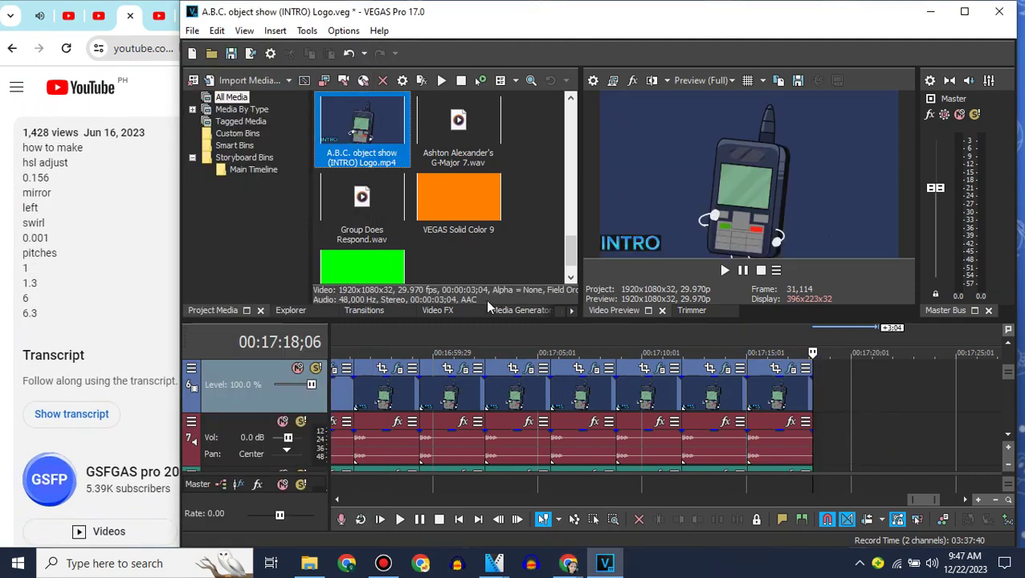
pyautogui.click(437, 311)
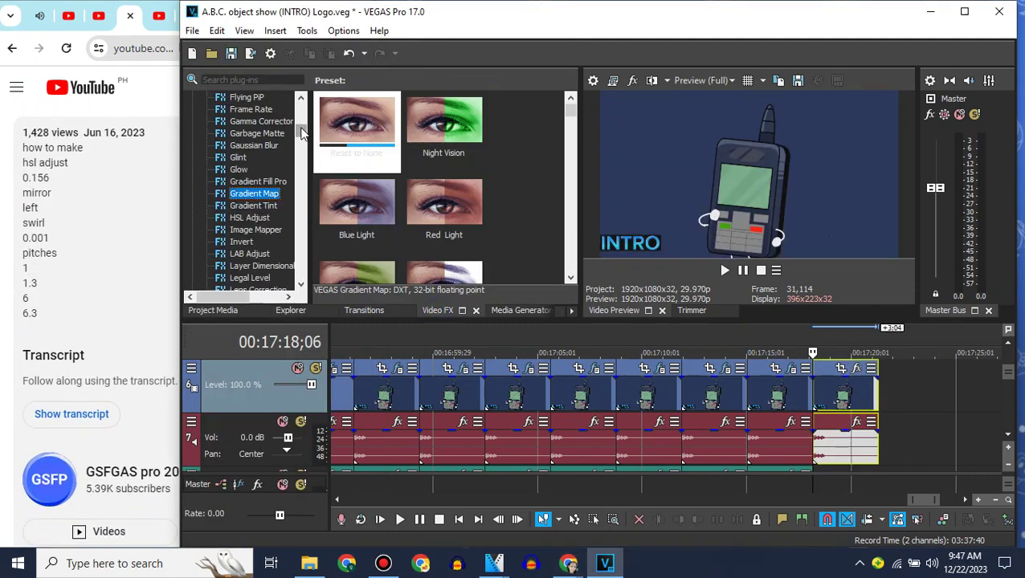
pyautogui.click(250, 218)
pyautogui.moveTo(357, 125); pyautogui.dragTo(443, 164)
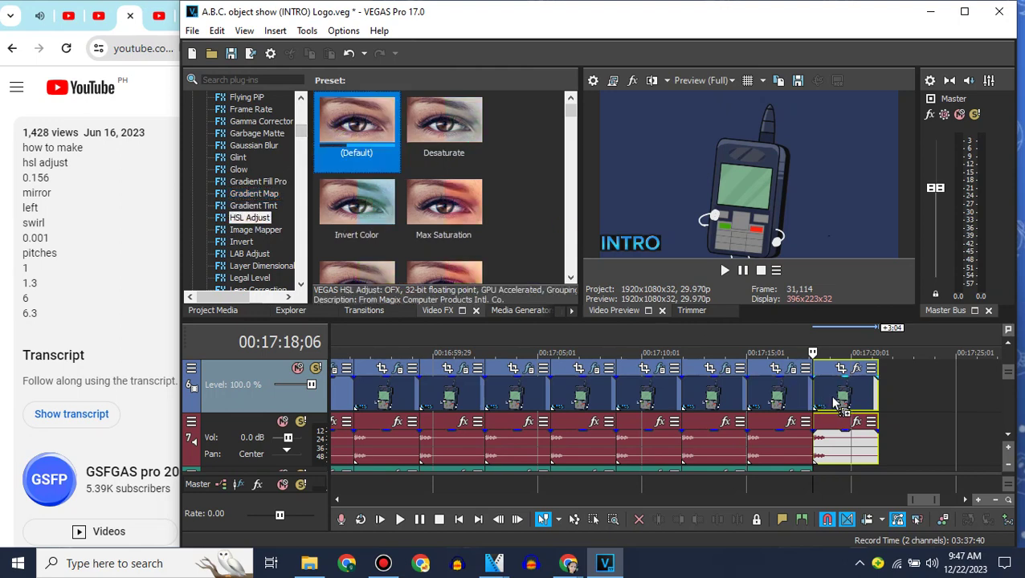
pyautogui.moveTo(836, 404); pyautogui.dragTo(839, 402)
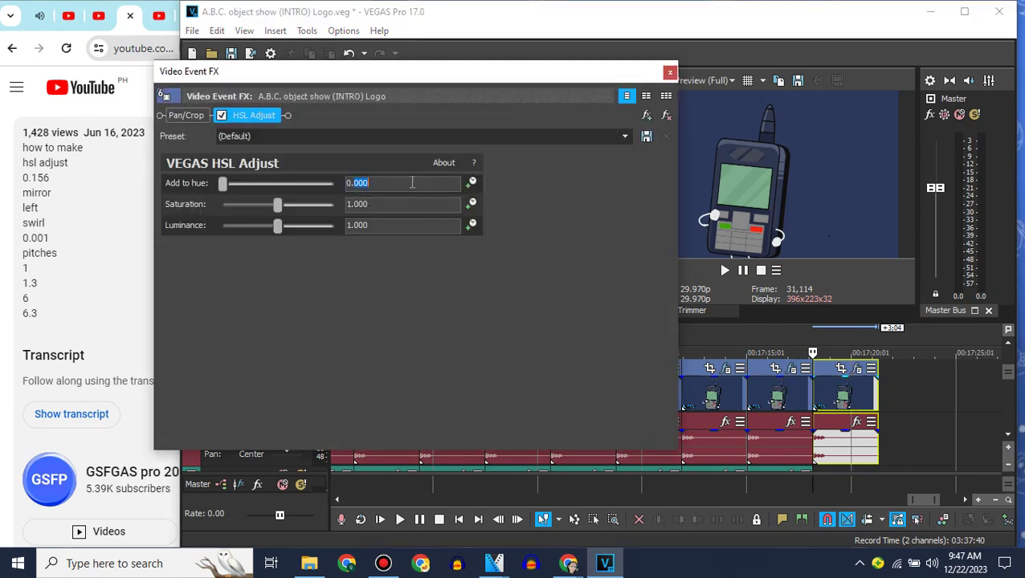
pyautogui.click(400, 139)
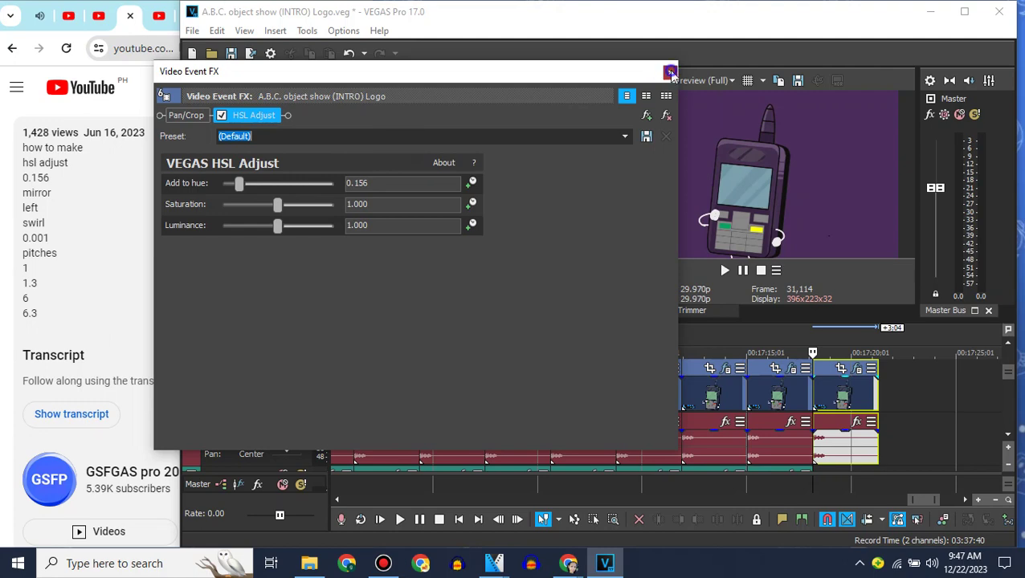
pyautogui.click(670, 72)
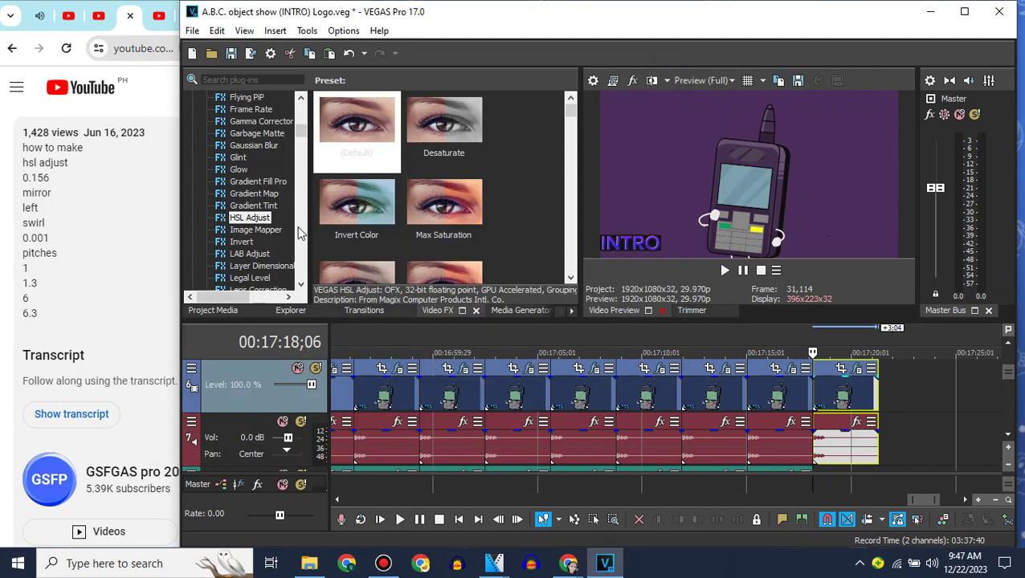
# Step: Apply a Mirror preset to the newest intro clip that reflects the picture's right half onto its left half
pyautogui.scroll(-5, 300, 233)
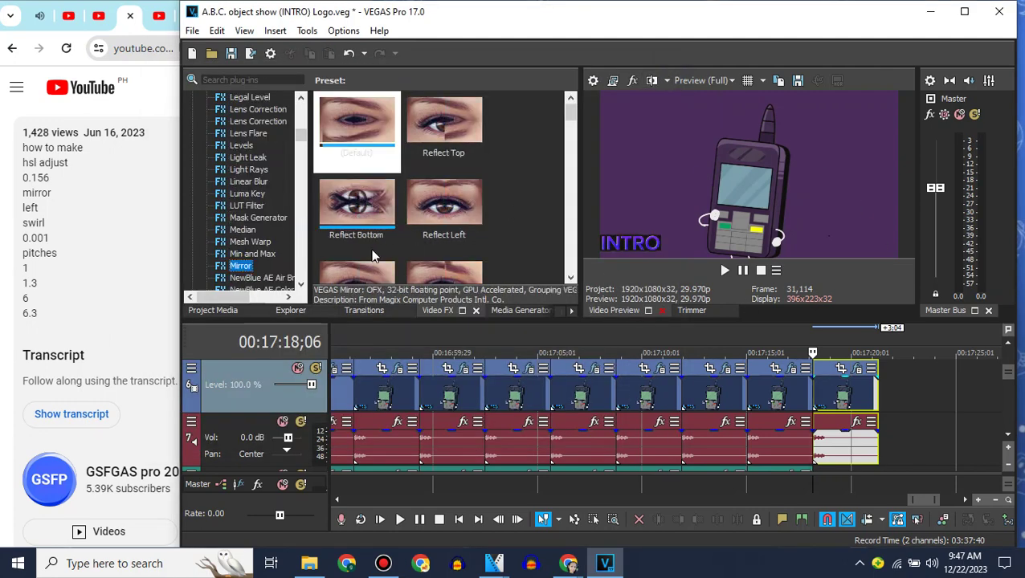
pyautogui.moveTo(861, 399); pyautogui.dragTo(862, 400)
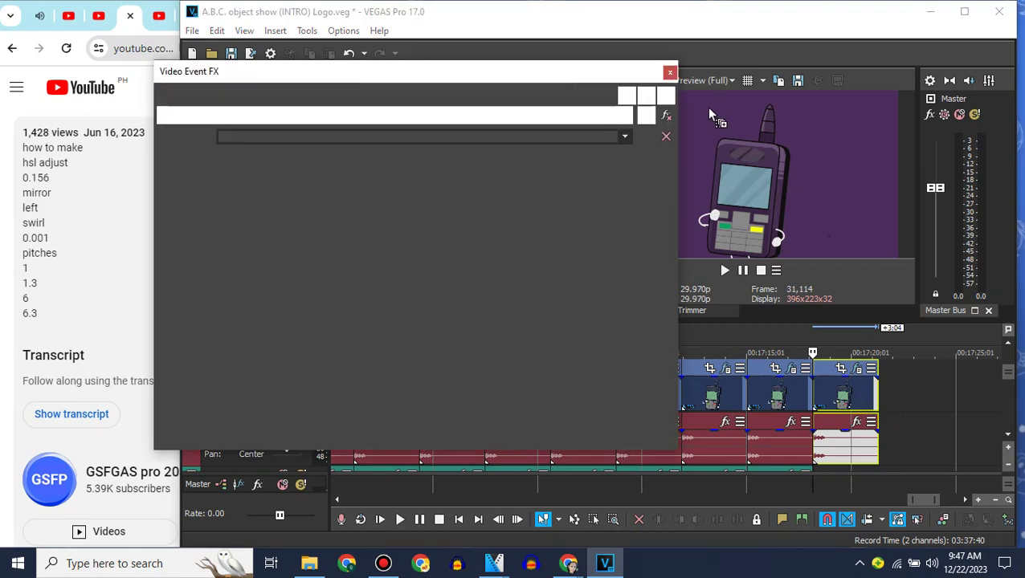
pyautogui.click(671, 72)
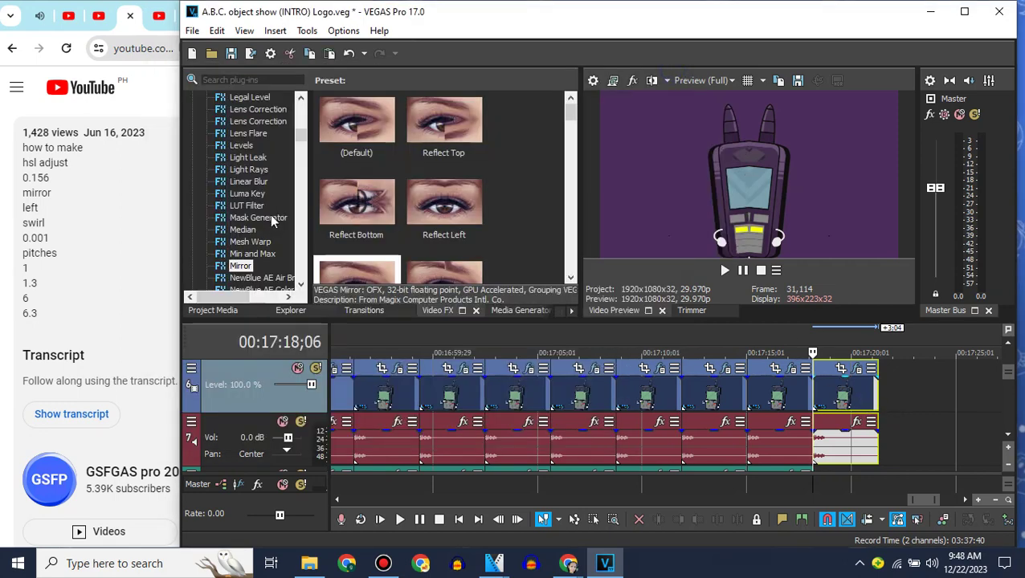
# Step: Apply a Swirl effect to the newest intro clip, reset to the Reset to None preset with an amount of 0.001
pyautogui.moveTo(299, 144); pyautogui.dragTo(302, 261)
pyautogui.click(238, 205)
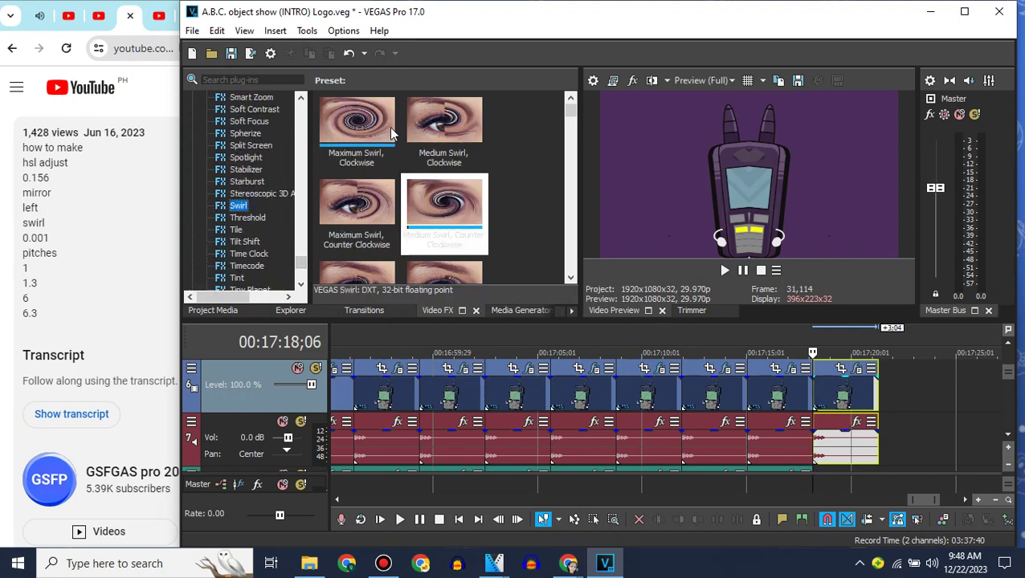
pyautogui.moveTo(446, 211); pyautogui.dragTo(831, 388)
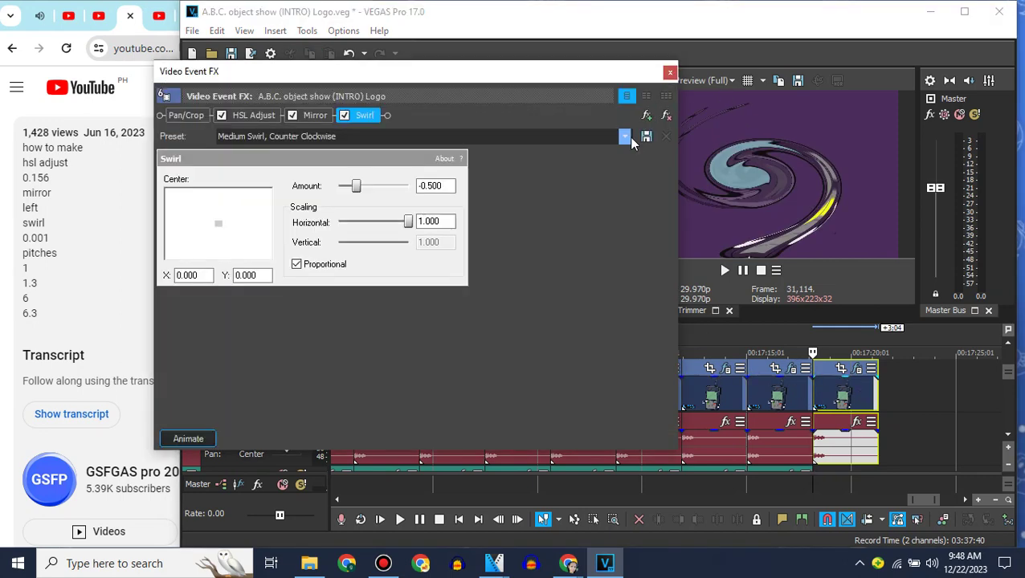
pyautogui.click(625, 136)
pyautogui.click(323, 181)
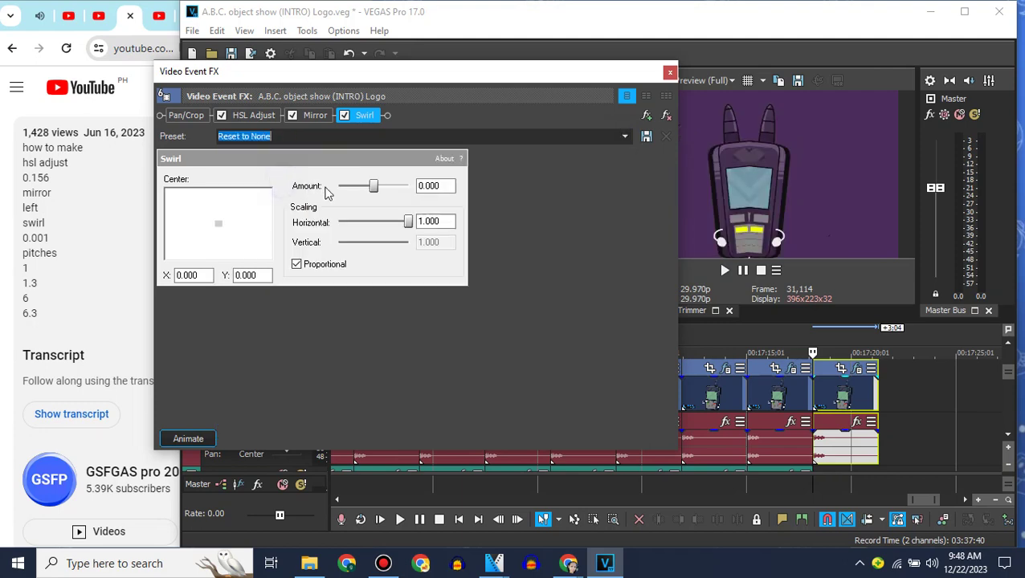
pyautogui.moveTo(435, 188); pyautogui.dragTo(461, 192)
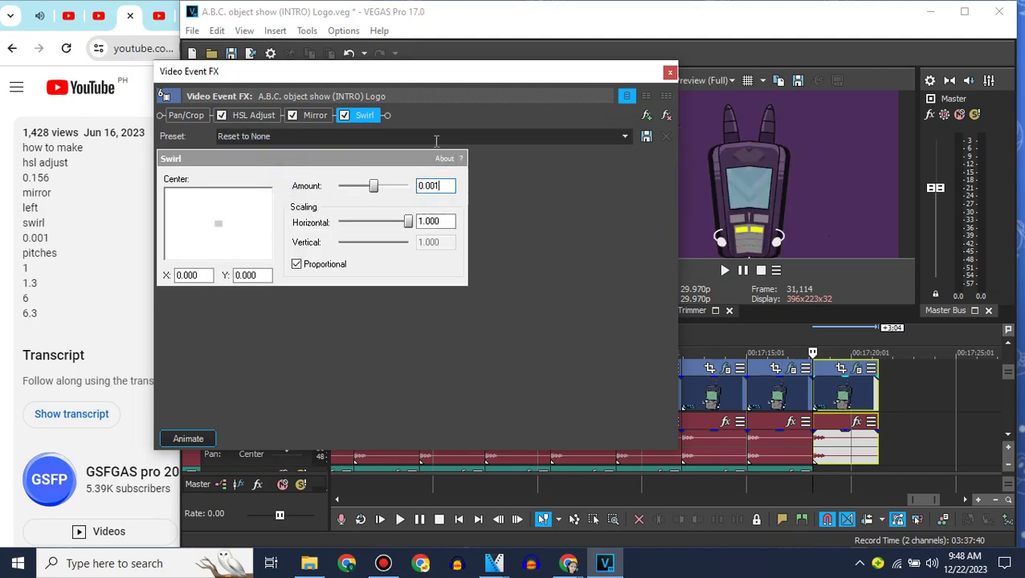
pyautogui.click(670, 73)
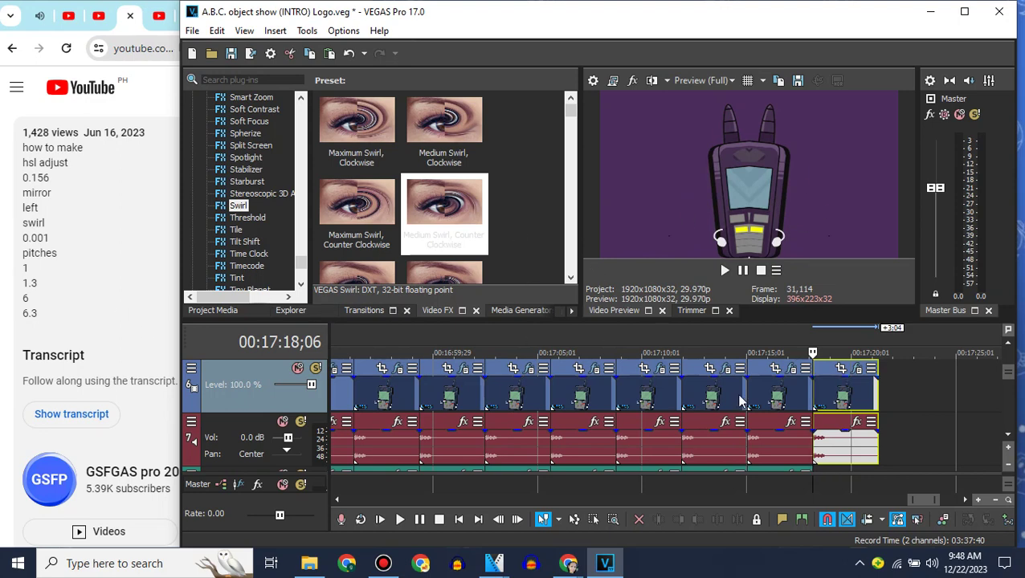
# Step: Set the newest audio clip on track 7 to the élastique pitch shift method with a pitch change of 1
pyautogui.rightClick(817, 422)
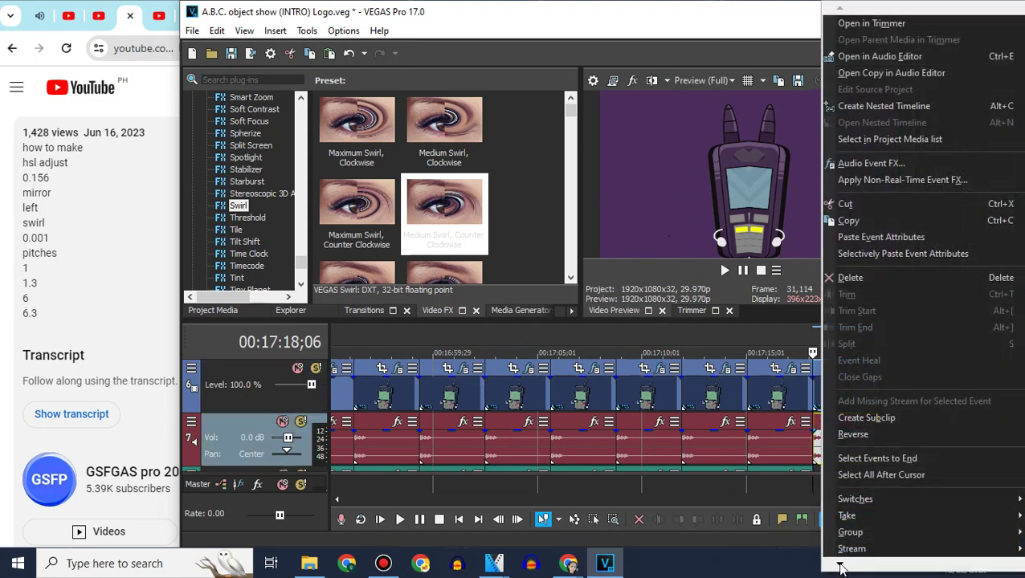
pyautogui.moveTo(841, 567)
pyautogui.click(853, 544)
pyautogui.click(620, 242)
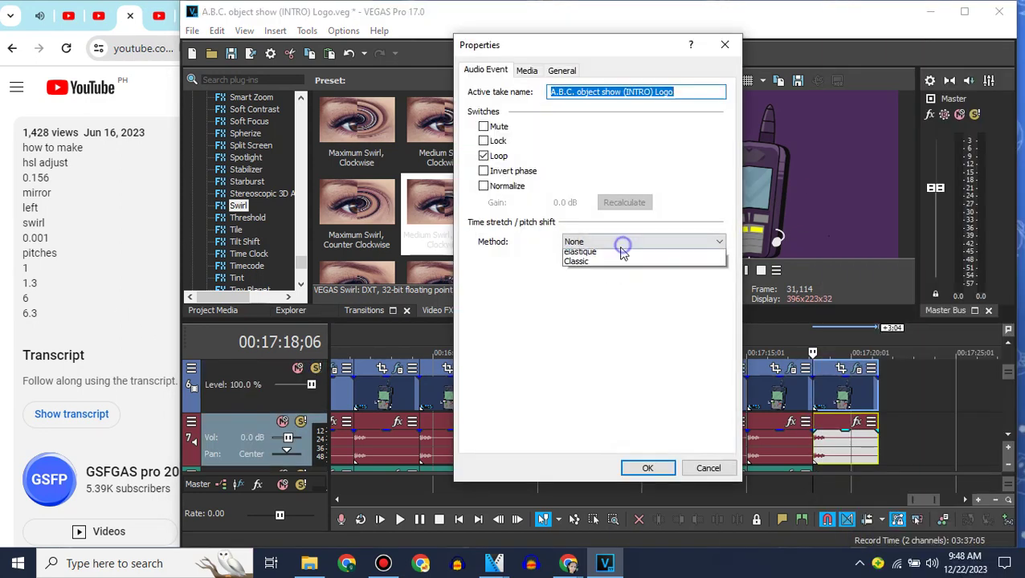
pyautogui.click(602, 263)
pyautogui.press('Tab')
pyautogui.press('Tab')
pyautogui.write('1')
pyautogui.click(648, 466)
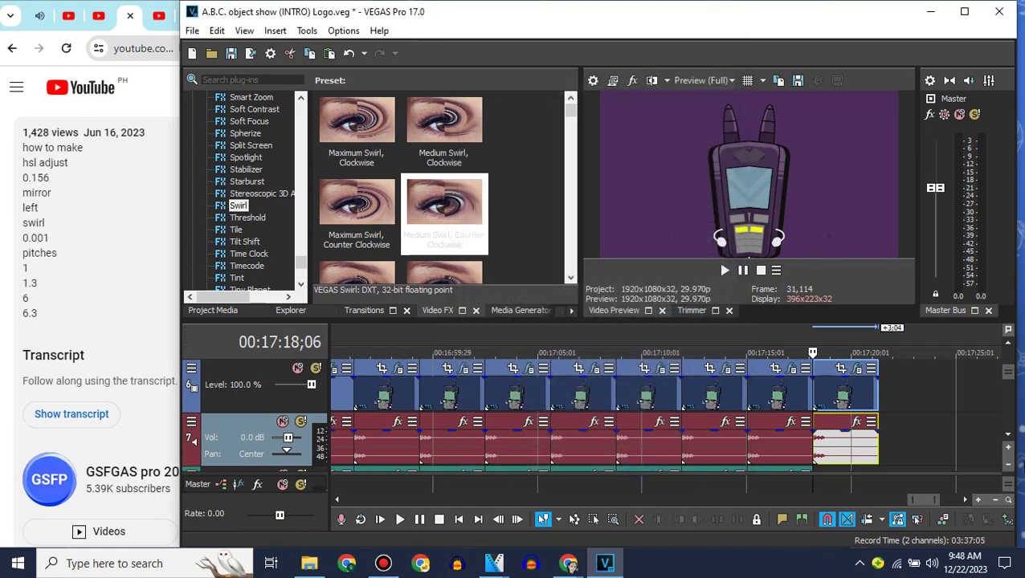
# Step: Duplicate the last audio clip on track 8 directly after itself, aligned with the newest intro clip
pyautogui.click(1007, 439)
pyautogui.rightClick(754, 421)
pyautogui.click(769, 221)
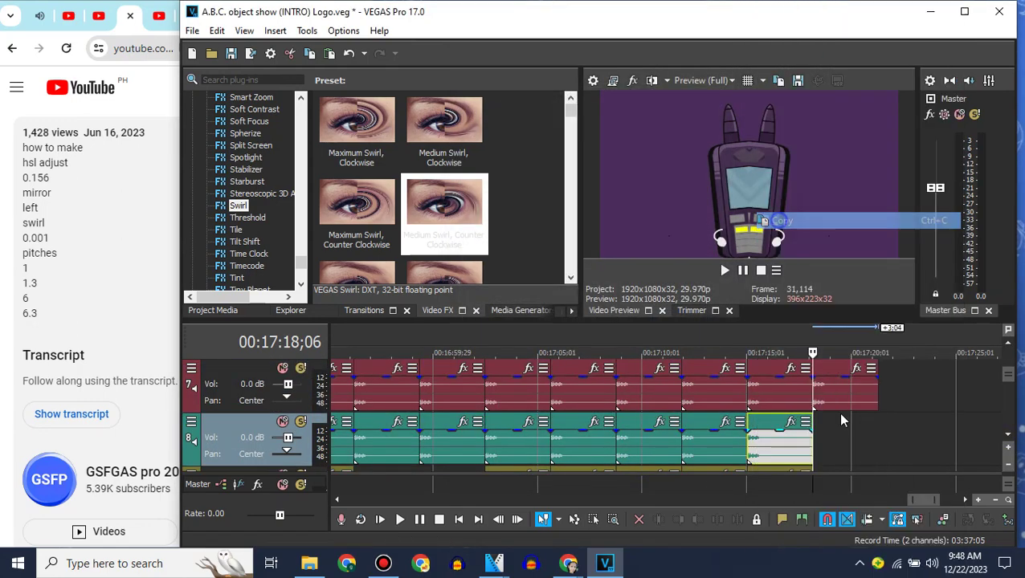
pyautogui.hotkey('ctrl', 'v')
pyautogui.click(813, 426)
# Step: Set the pitch change of the new audio clip on track 8 to 1.3
pyautogui.rightClick(814, 426)
pyautogui.moveTo(835, 567)
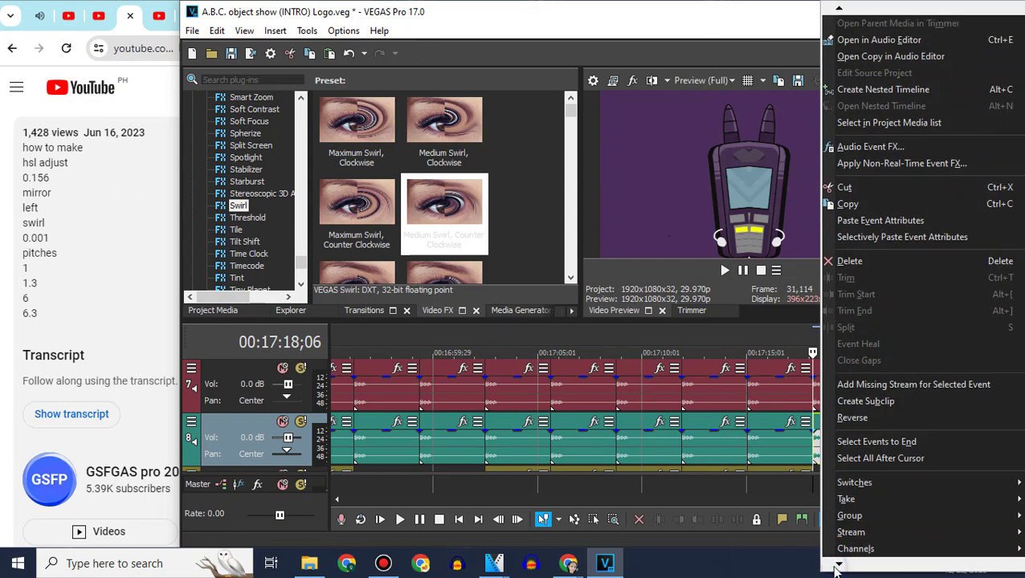
pyautogui.click(847, 546)
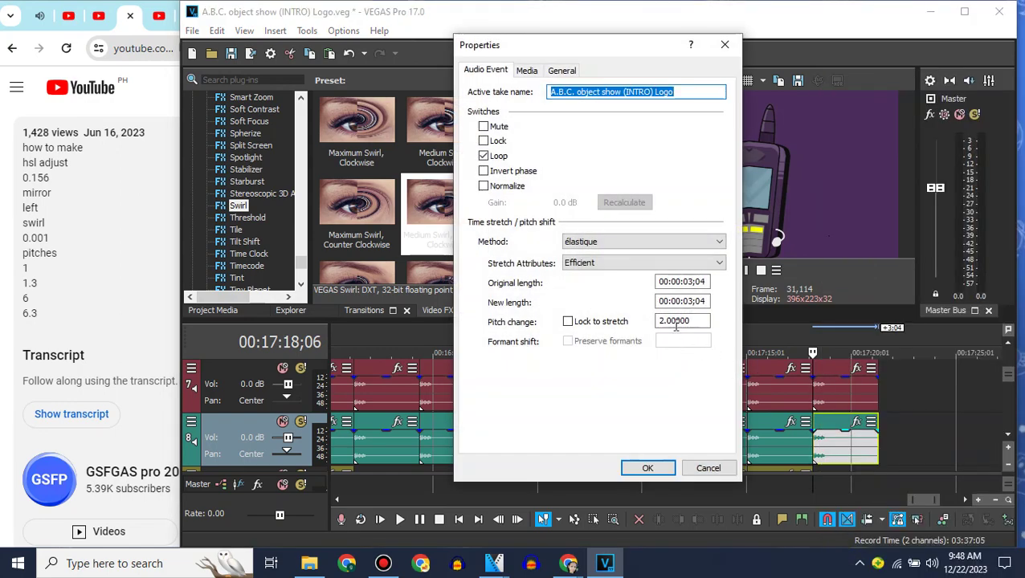
pyautogui.press('Tab')
pyautogui.press('Tab')
pyautogui.write('1.')
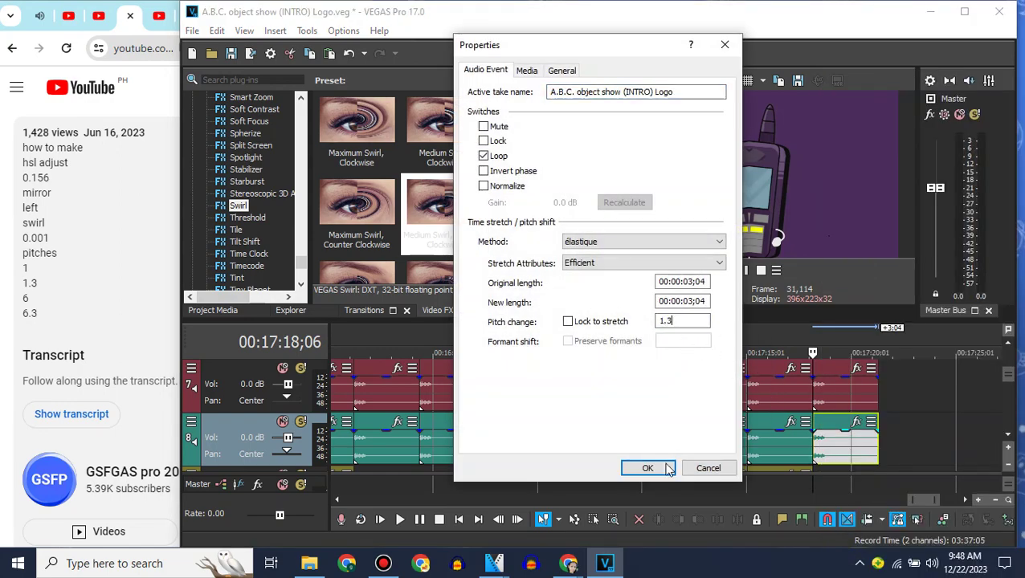
pyautogui.click(648, 468)
# Step: Paste the copied audio clip on track 9, aligned with the newest intro clip, and set its pitch change to 6
pyautogui.scroll(-1, 958, 419)
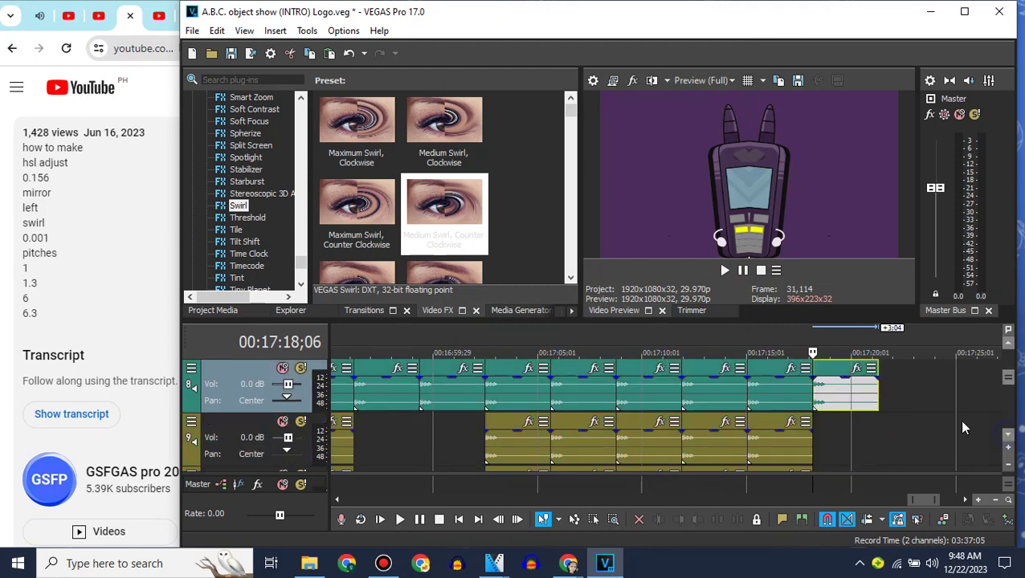
pyautogui.click(241, 426)
pyautogui.hotkey('ctrl', 'v')
pyautogui.rightClick(820, 443)
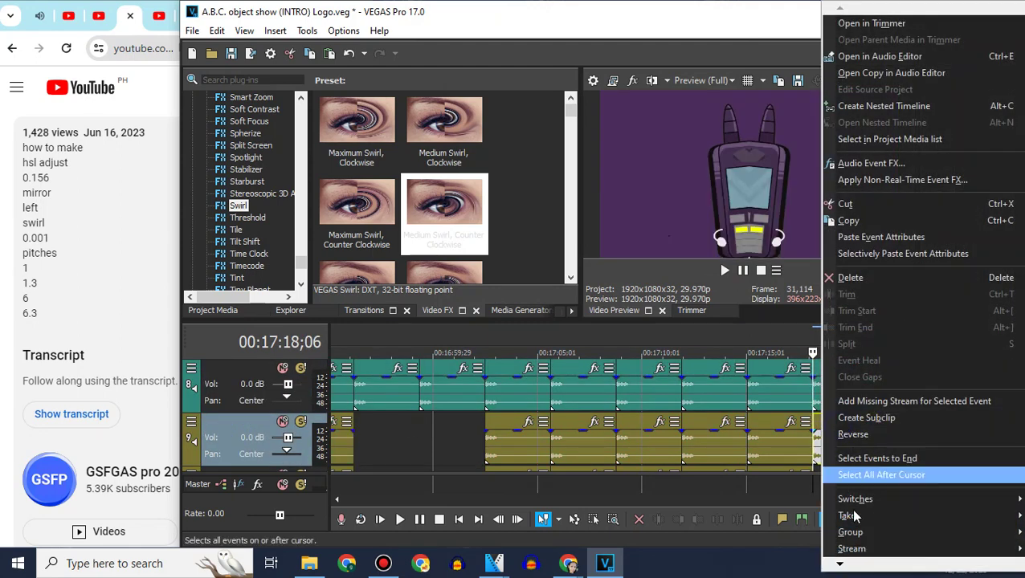
pyautogui.moveTo(839, 564)
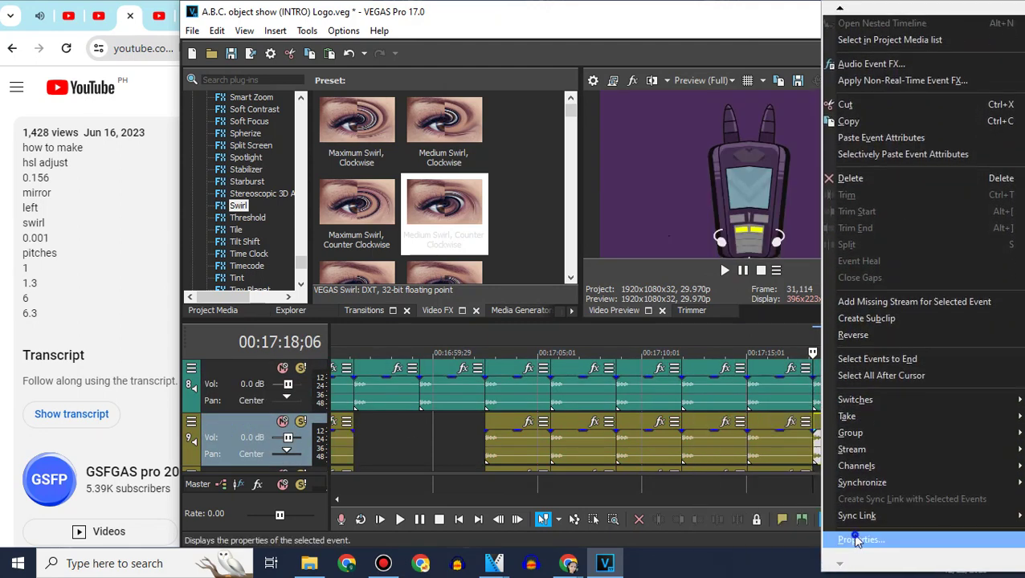
pyautogui.click(856, 540)
pyautogui.doubleClick(684, 322)
pyautogui.write('6')
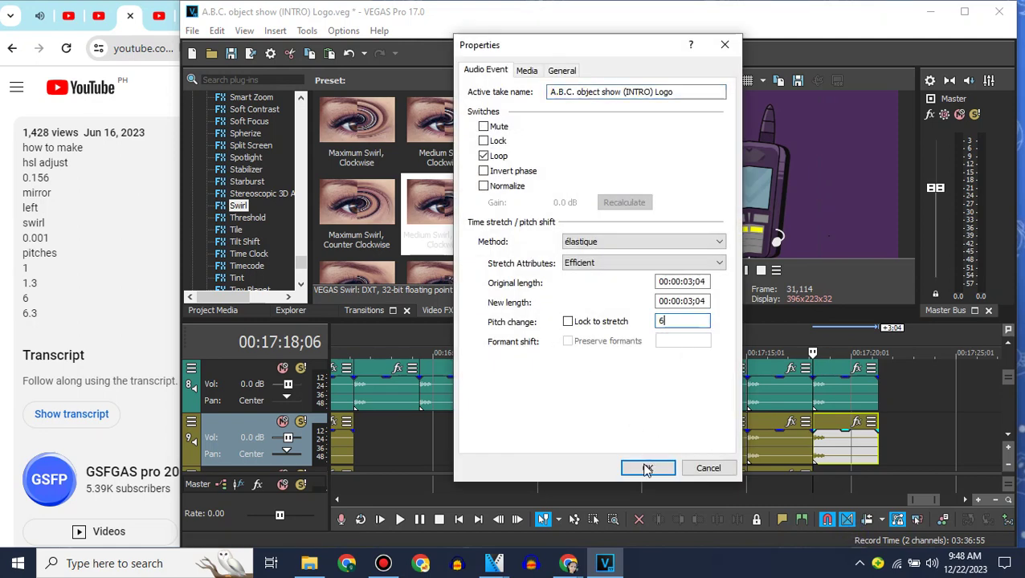
pyautogui.click(648, 469)
# Step: Paste the audio clip on track 10, aligned with the clip above, and set its pitch change to 6.3
pyautogui.click(1010, 440)
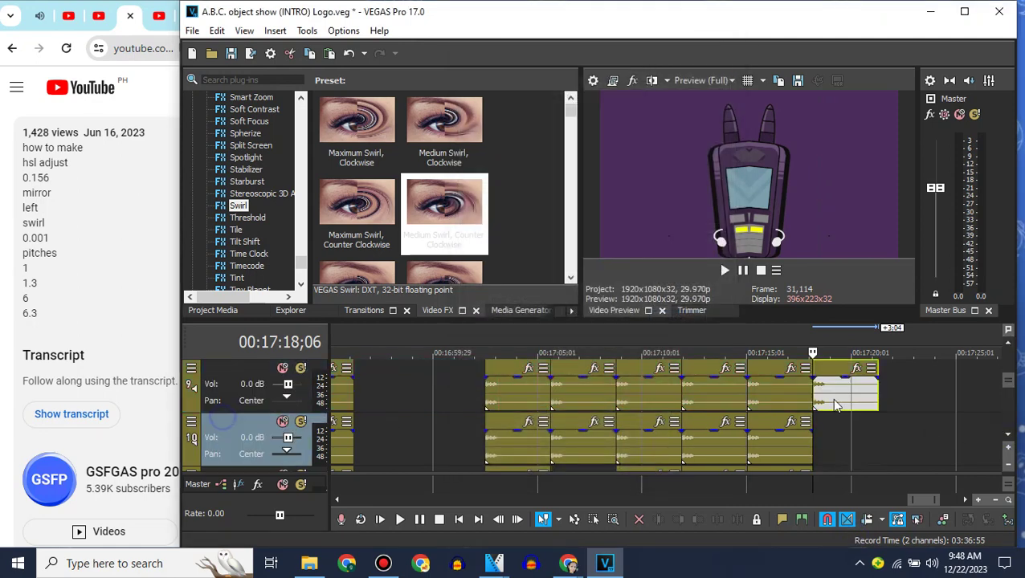
pyautogui.click(838, 425)
pyautogui.rightClick(838, 426)
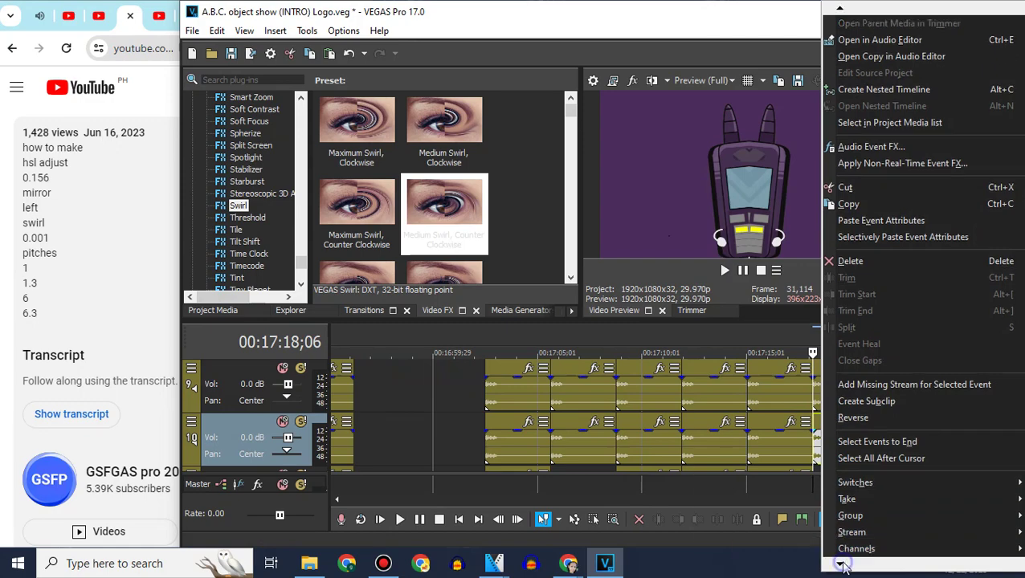
pyautogui.click(858, 543)
pyautogui.doubleClick(678, 321)
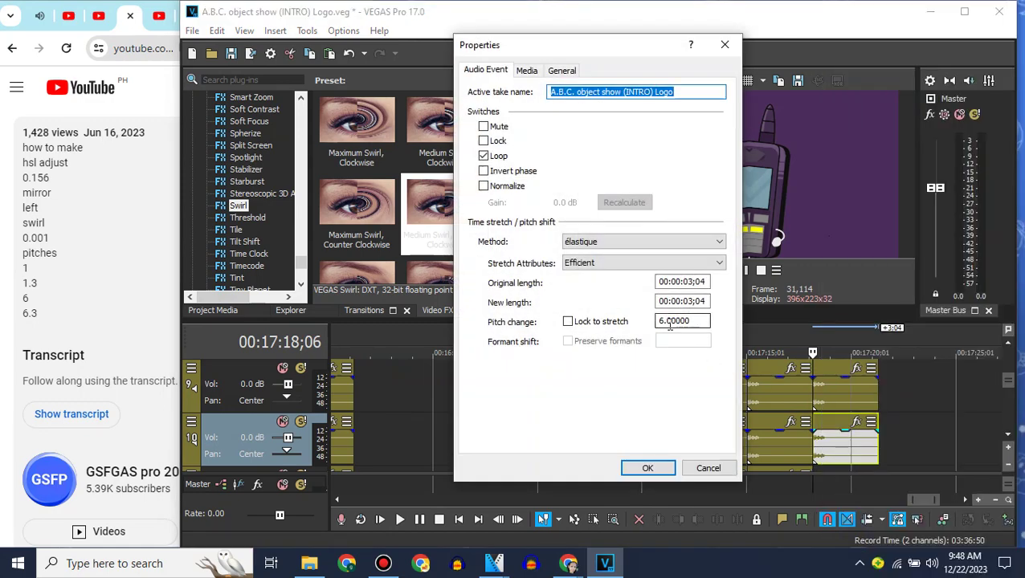
pyautogui.write('6.3')
pyautogui.click(654, 470)
# Step: Switch to YouTube in the browser and search for "my g-major 39"
pyautogui.click(138, 200)
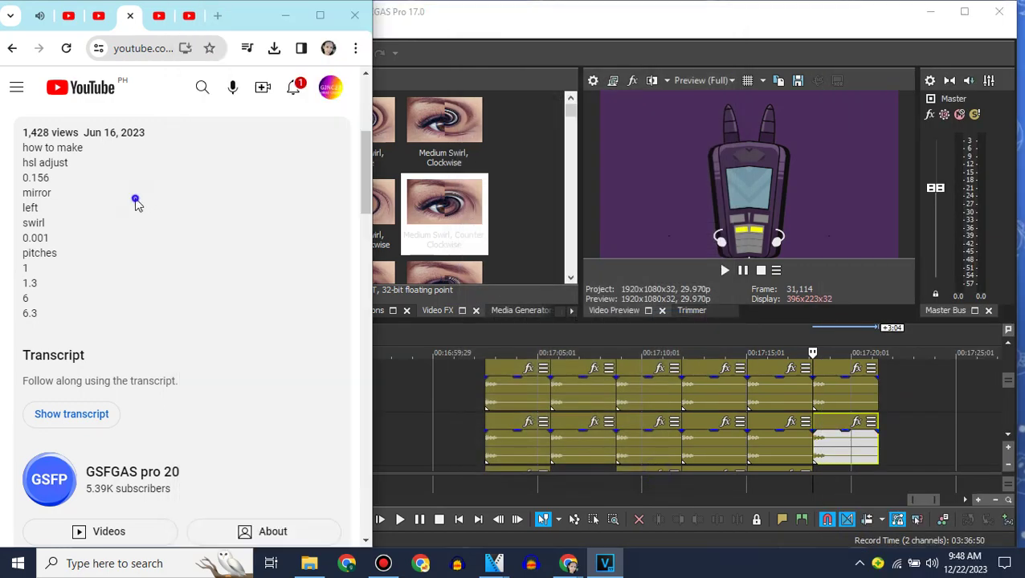
pyautogui.click(201, 87)
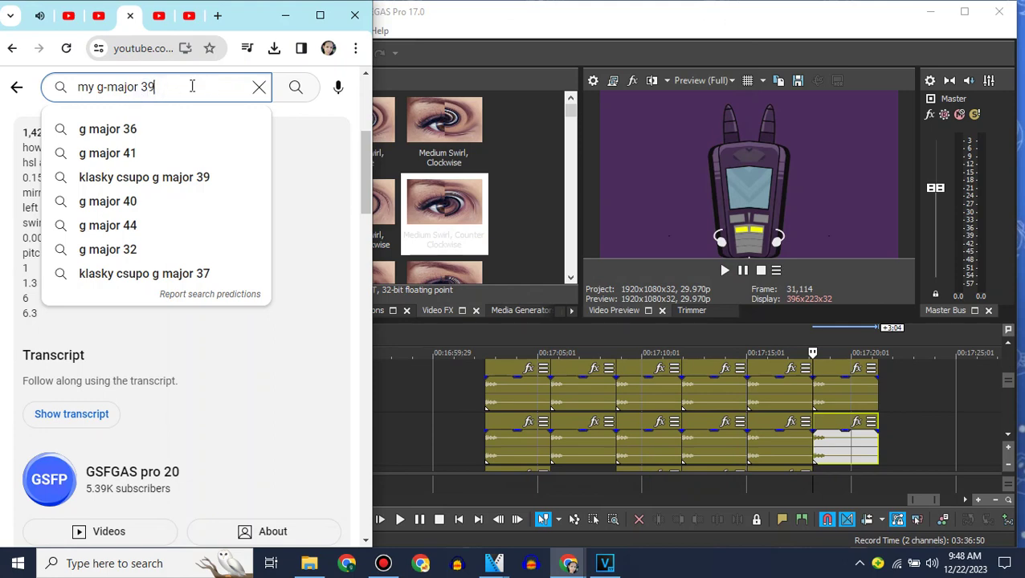
# Step: Search YouTube for "my g-major 39" and read the description of the "MTRCB SPG in My G Major 39" video
pyautogui.write('9')
pyautogui.press('Return')
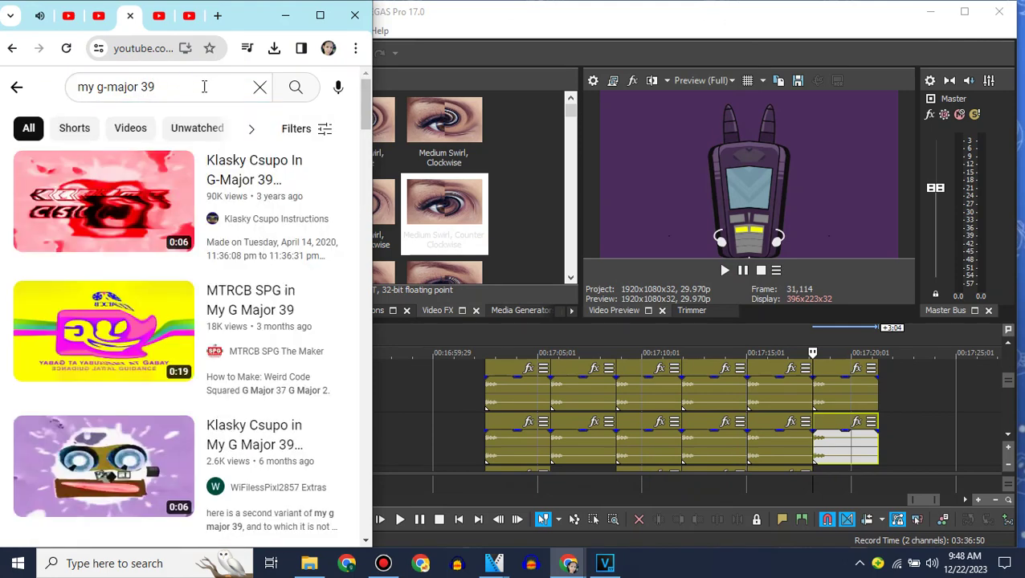
pyautogui.click(132, 296)
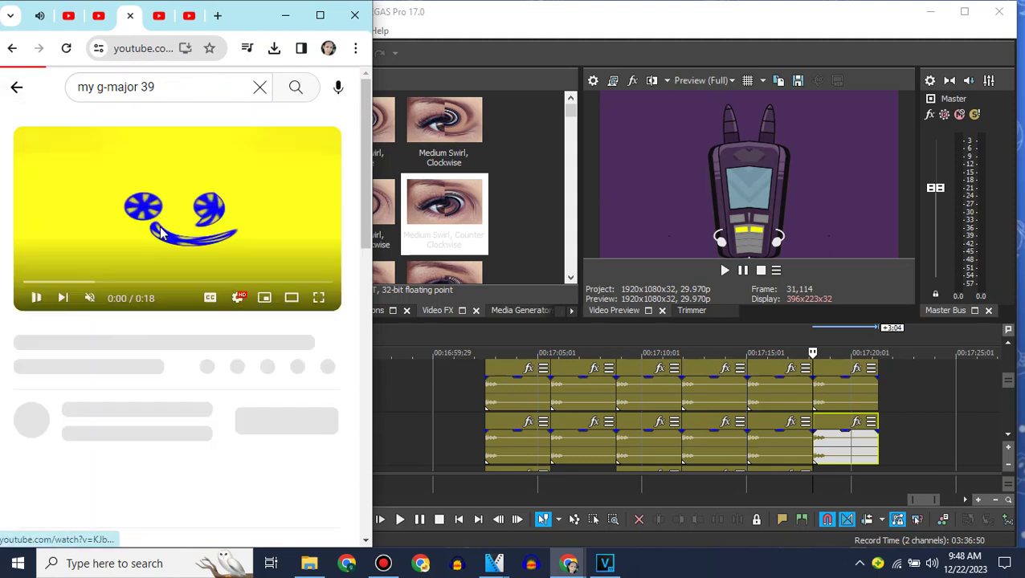
pyautogui.click(139, 458)
pyautogui.scroll(-3, 137, 456)
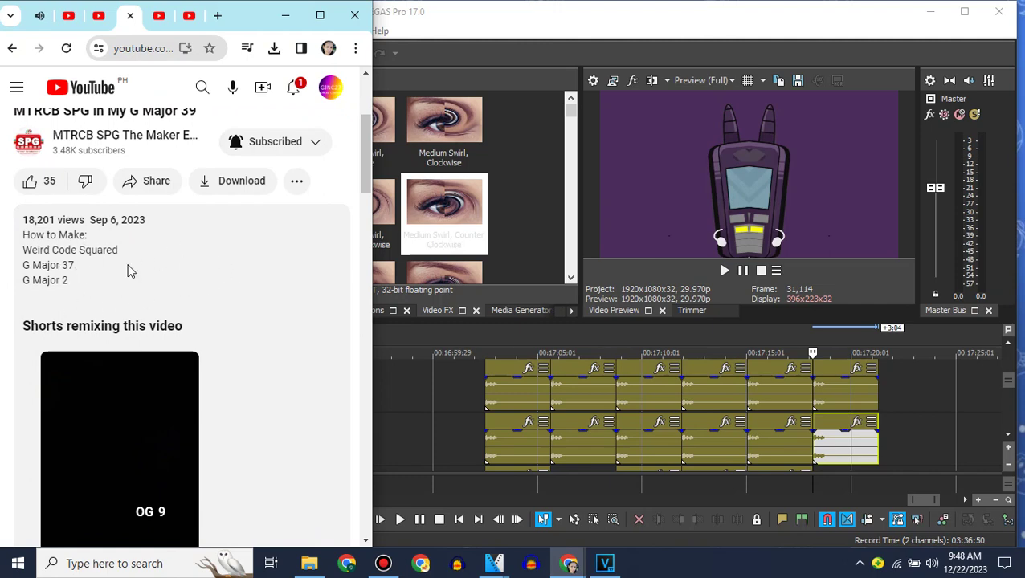
# Step: Return to the search results and read the effect instructions of the 2.6K-view "Klasky Csupo in My G Major 39" video
pyautogui.click(1016, 356)
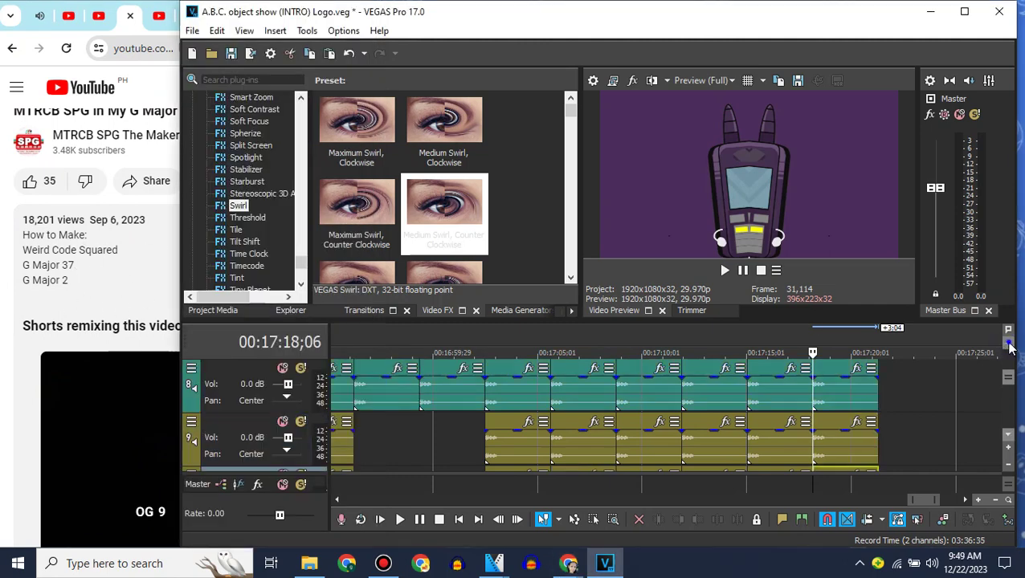
pyautogui.click(12, 51)
pyautogui.scroll(-2, 176, 96)
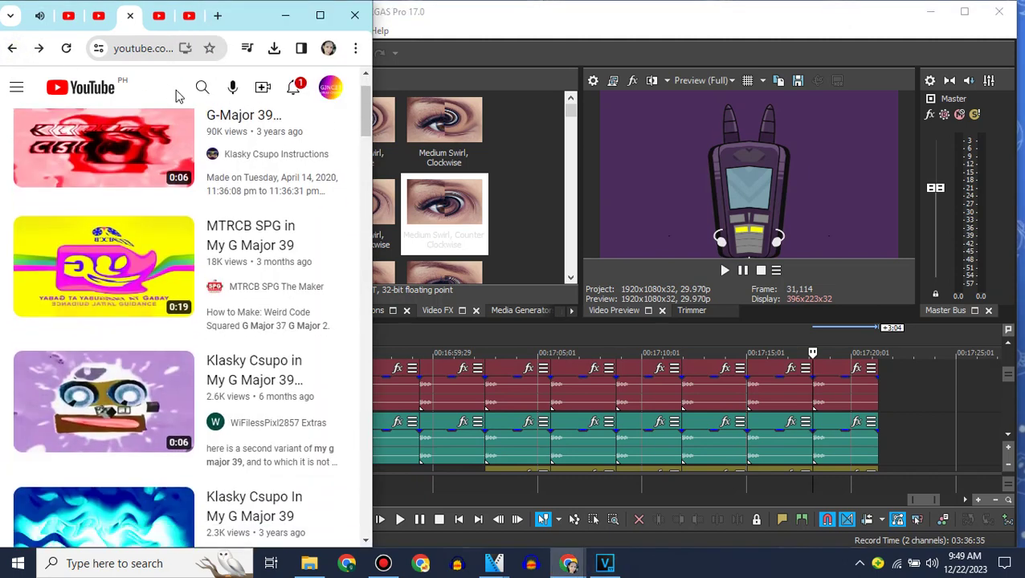
pyautogui.click(136, 319)
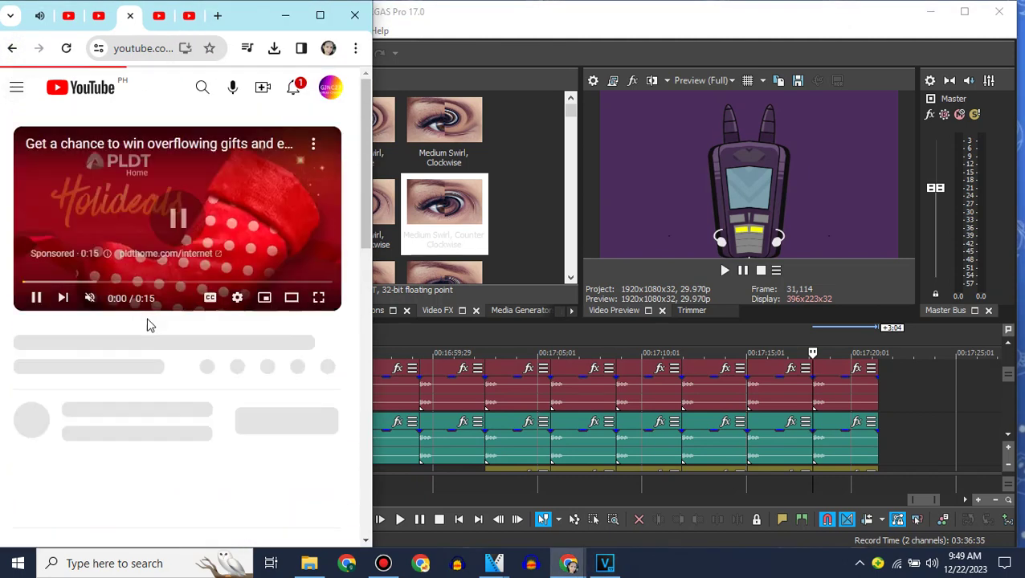
pyautogui.scroll(-3, 138, 458)
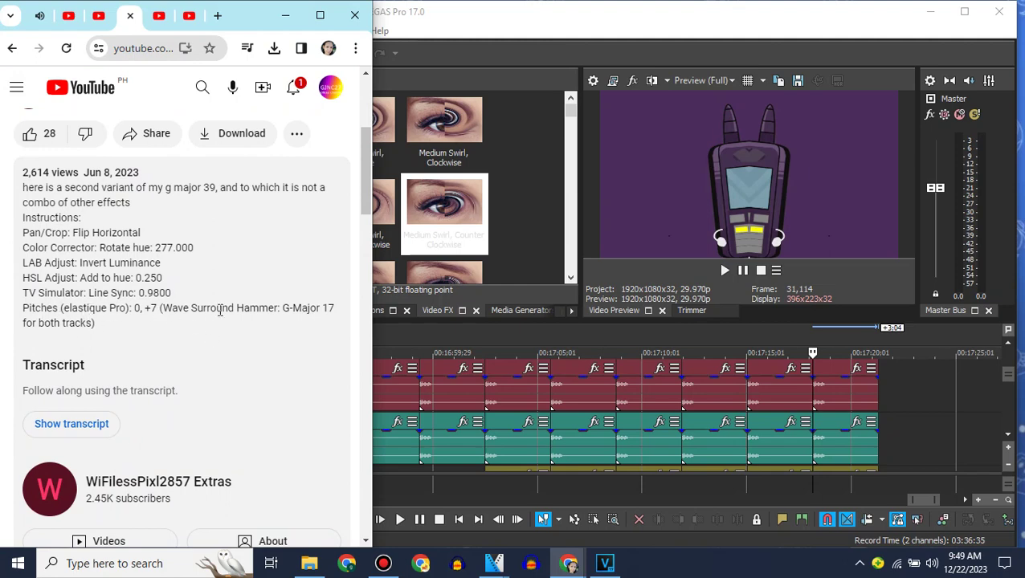
# Step: Switch to VEGAS Pro and add A.B.C. object show (INTRO) Logo.mp4 after the last clip, at 00:17:21;10 on tracks 6 and 7
pyautogui.click(481, 6)
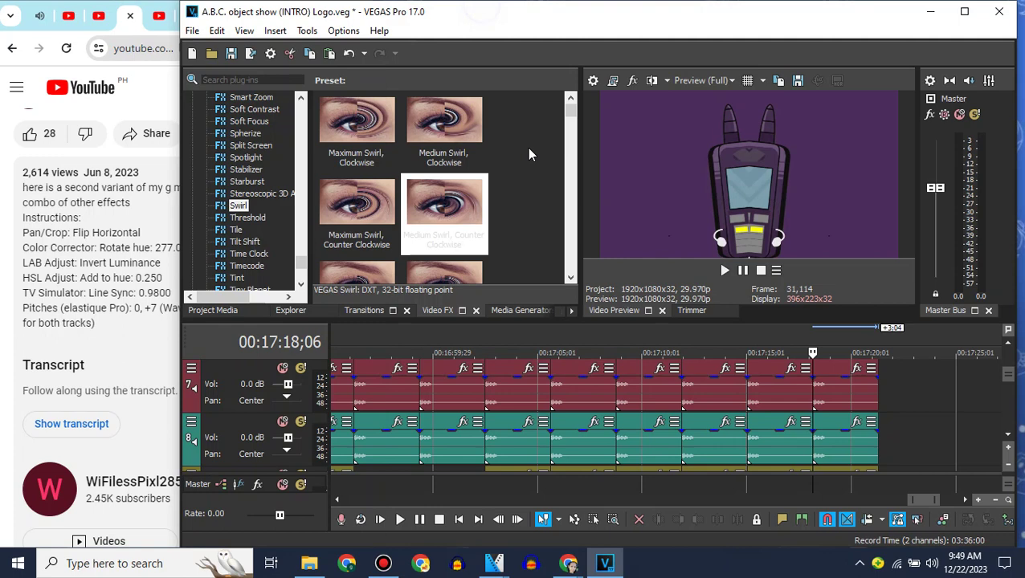
pyautogui.click(195, 312)
pyautogui.click(1009, 347)
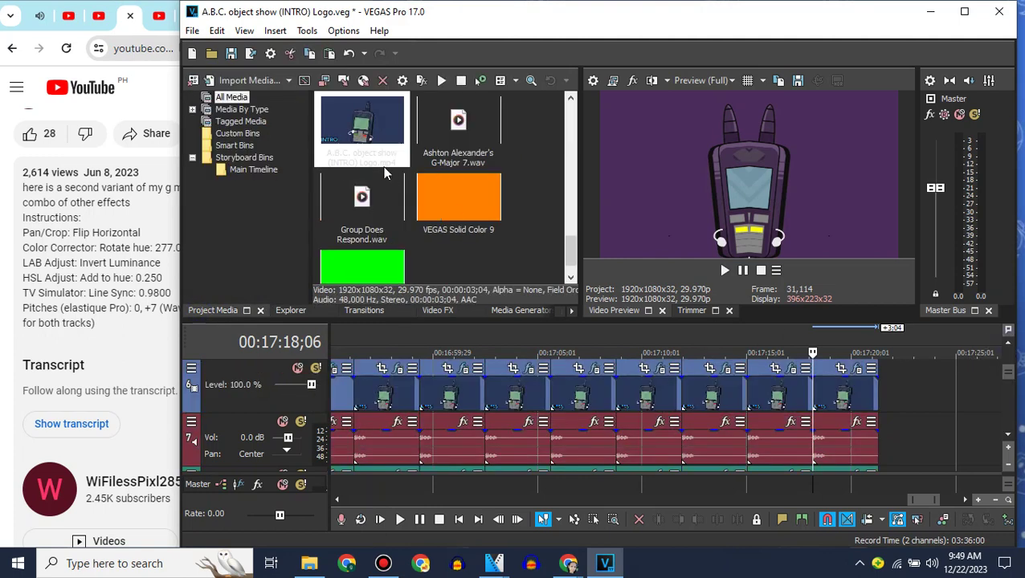
pyautogui.moveTo(882, 393); pyautogui.dragTo(885, 392)
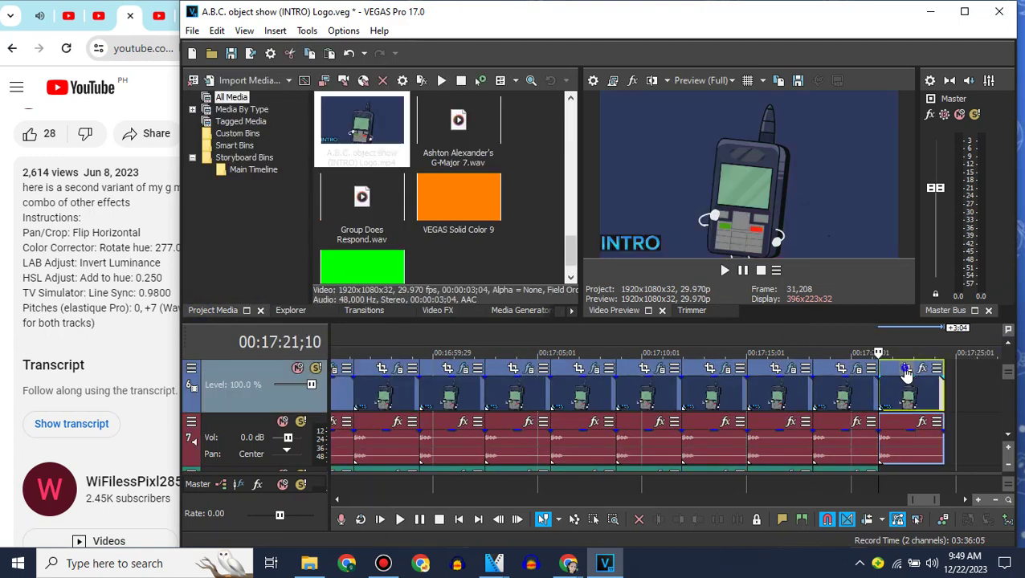
# Step: Flip the newly added logo clip horizontally in Event Pan/Crop
pyautogui.click(906, 369)
pyautogui.rightClick(477, 275)
pyautogui.click(502, 313)
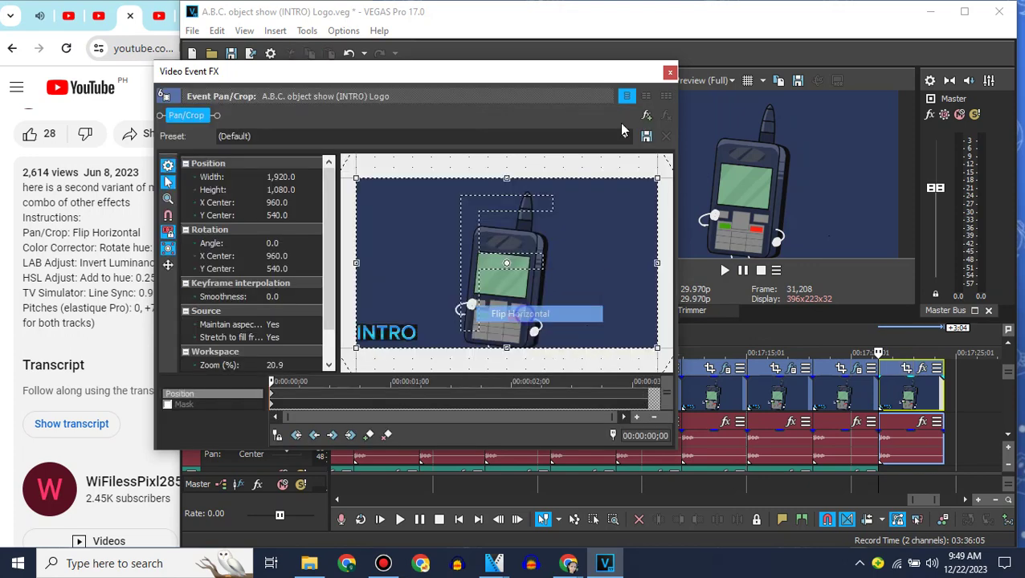
pyautogui.click(669, 72)
# Step: Apply the default Invert effect to the new clip at the end of the timeline
pyautogui.click(441, 312)
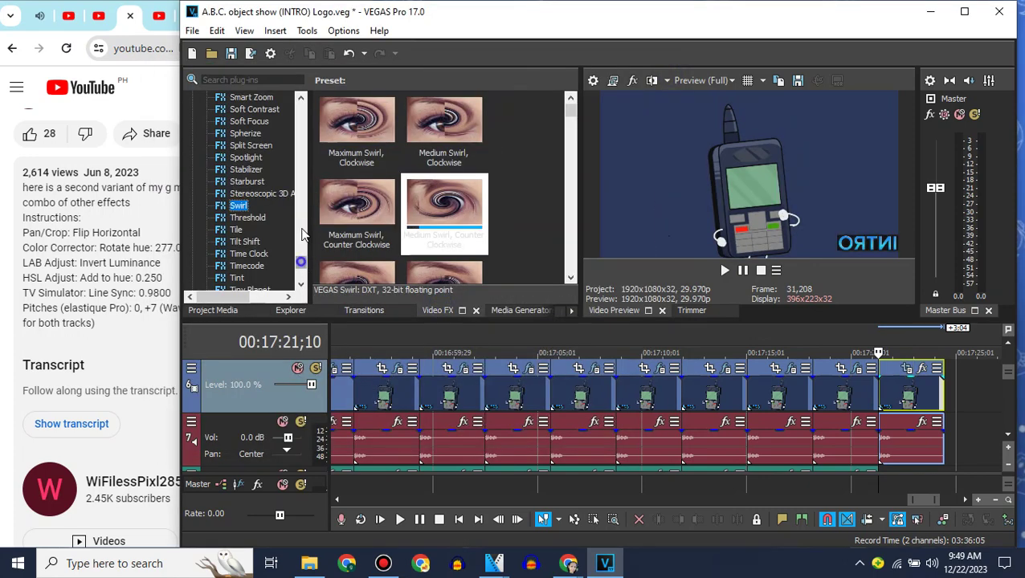
pyautogui.click(303, 135)
pyautogui.click(245, 209)
pyautogui.moveTo(357, 122); pyautogui.dragTo(908, 399)
pyautogui.click(669, 72)
# Step: Apply the default Color Corrector (Secondary) to the last clip and set its rotate hue to 277
pyautogui.click(48, 247)
pyautogui.click(408, 5)
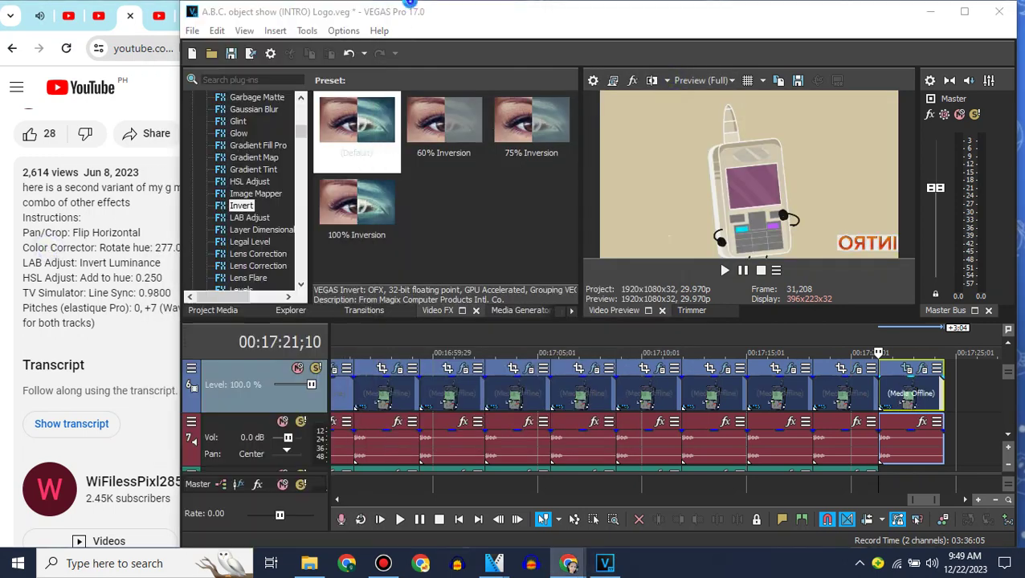
pyautogui.click(302, 113)
pyautogui.click(257, 122)
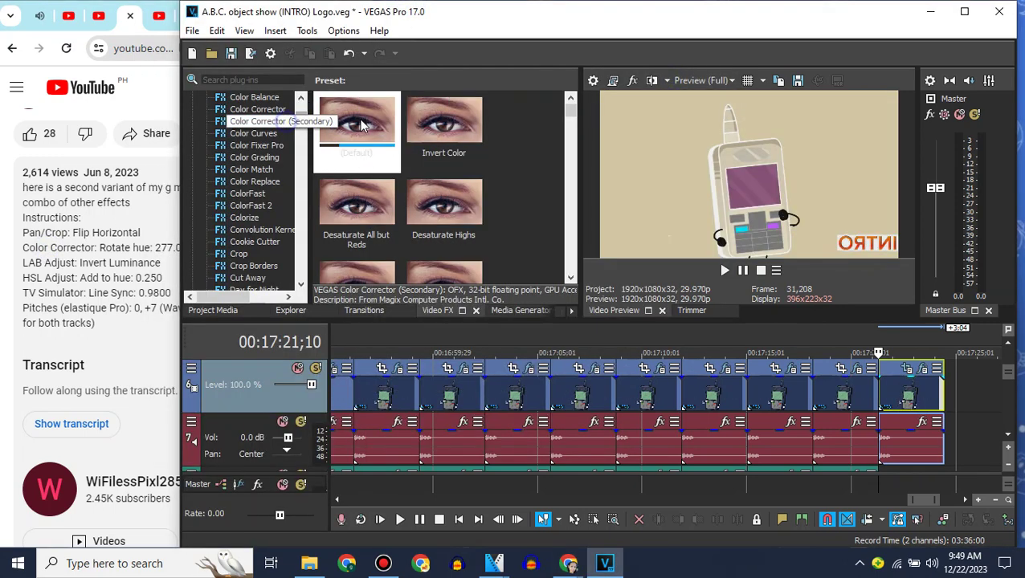
pyautogui.moveTo(357, 126); pyautogui.dragTo(910, 395)
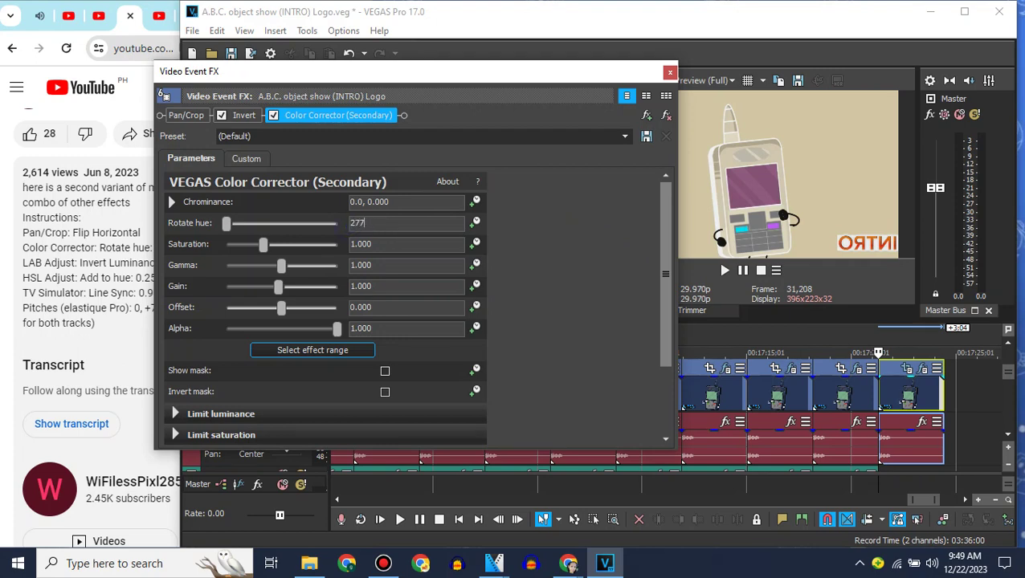
pyautogui.click(440, 136)
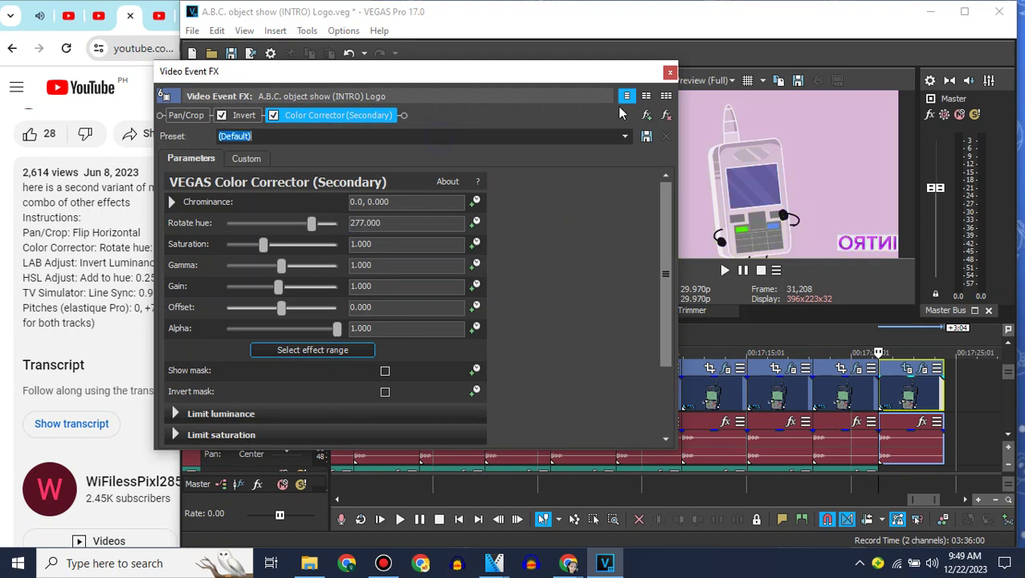
pyautogui.click(669, 73)
# Step: Apply the LAB Adjust effect with the Invert Luminosity preset to the last clip
pyautogui.click(547, 5)
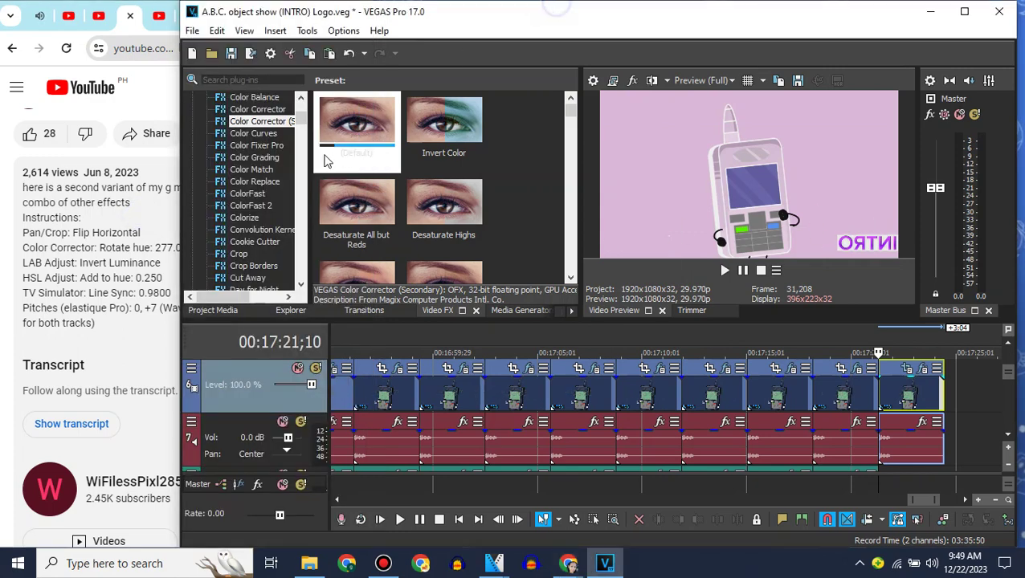
pyautogui.scroll(-10, 297, 190)
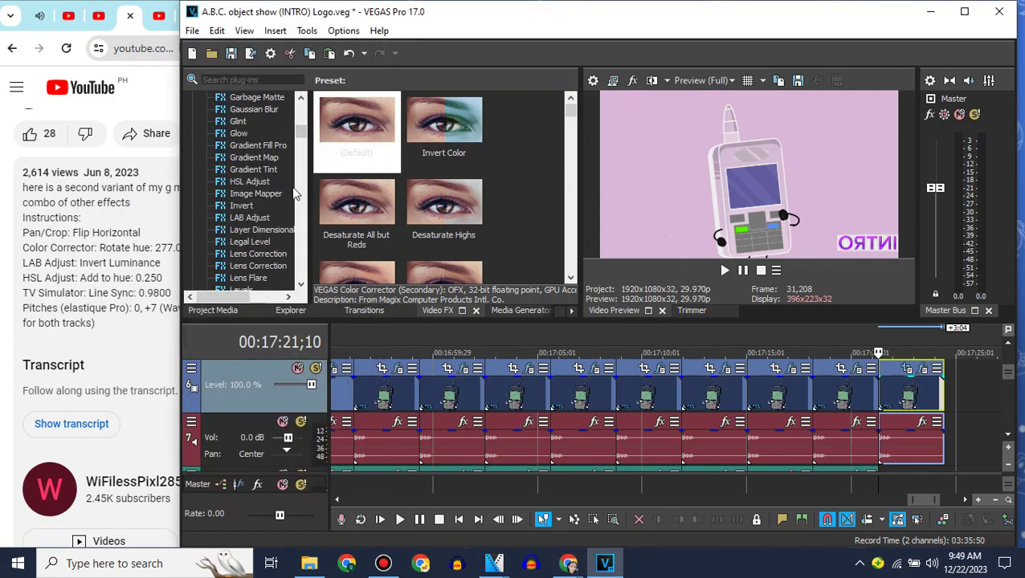
pyautogui.click(262, 219)
pyautogui.scroll(-5, 417, 197)
pyautogui.moveTo(444, 207); pyautogui.dragTo(906, 395)
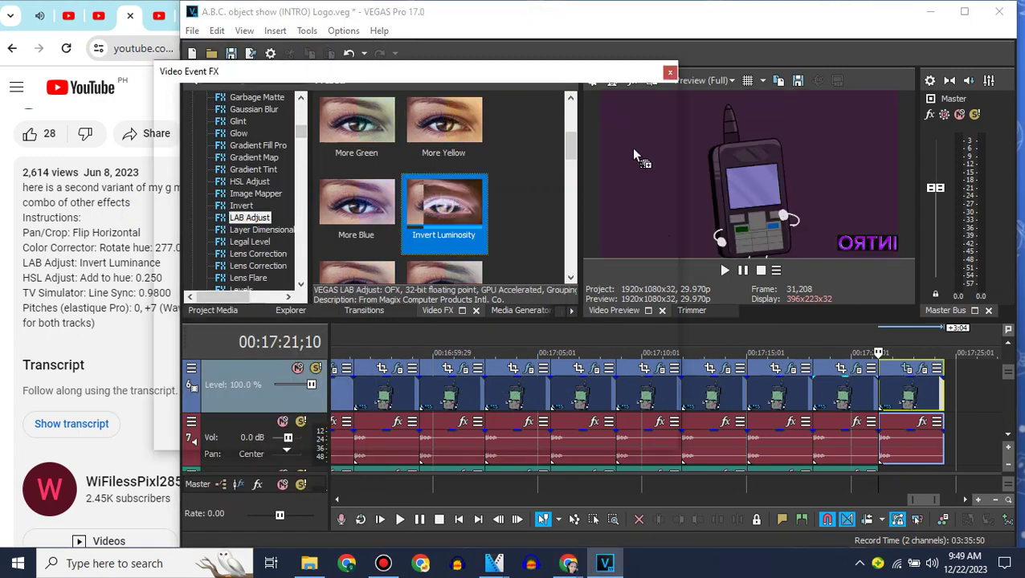
pyautogui.click(669, 74)
# Step: Apply the default HSL Adjust effect to the last clip and set Add to hue to 0.250, as in the video description
pyautogui.click(257, 181)
pyautogui.moveTo(341, 129); pyautogui.dragTo(927, 401)
pyautogui.click(135, 266)
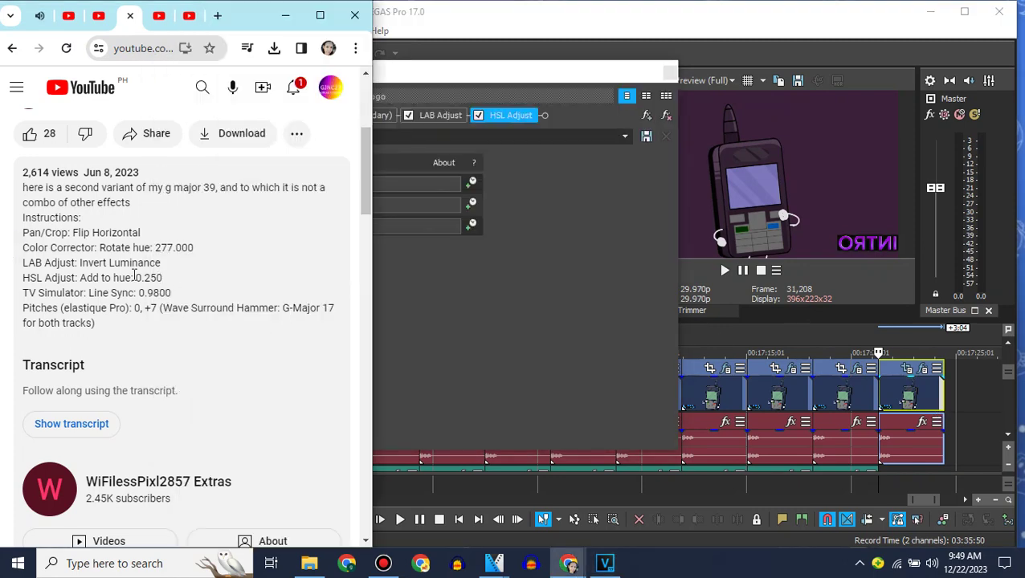
pyautogui.click(477, 298)
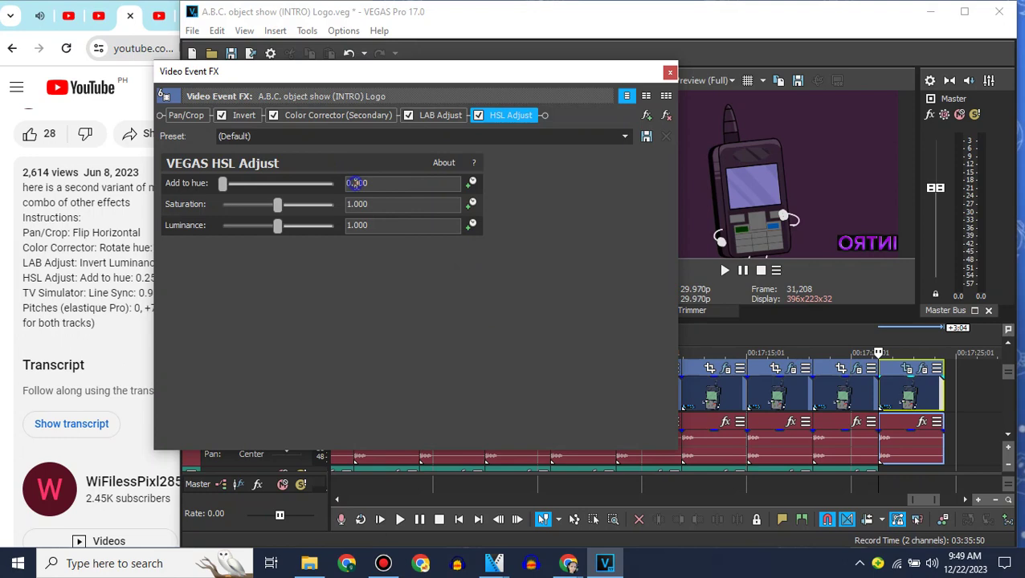
pyautogui.write('25')
pyautogui.click(384, 136)
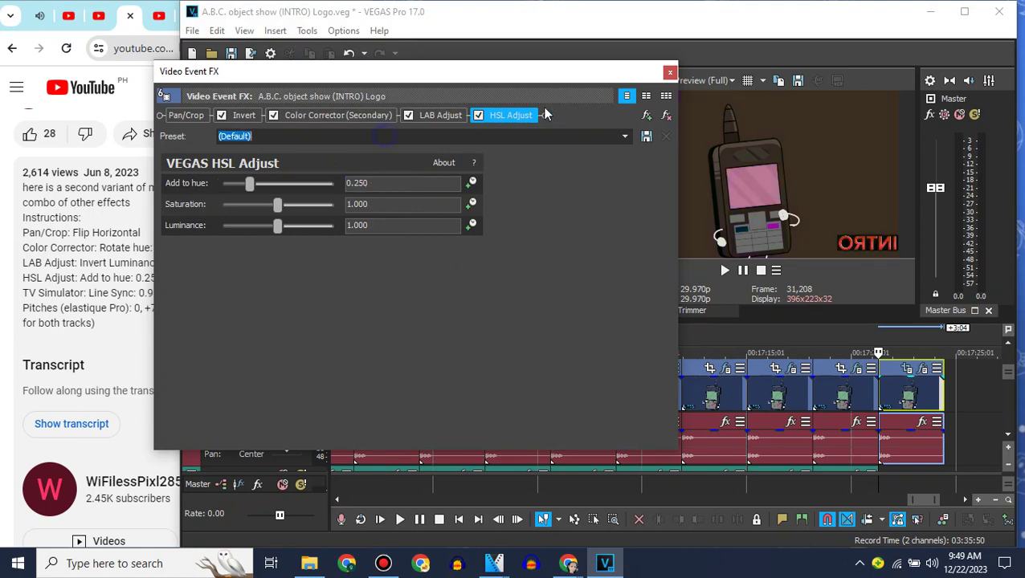
pyautogui.click(671, 73)
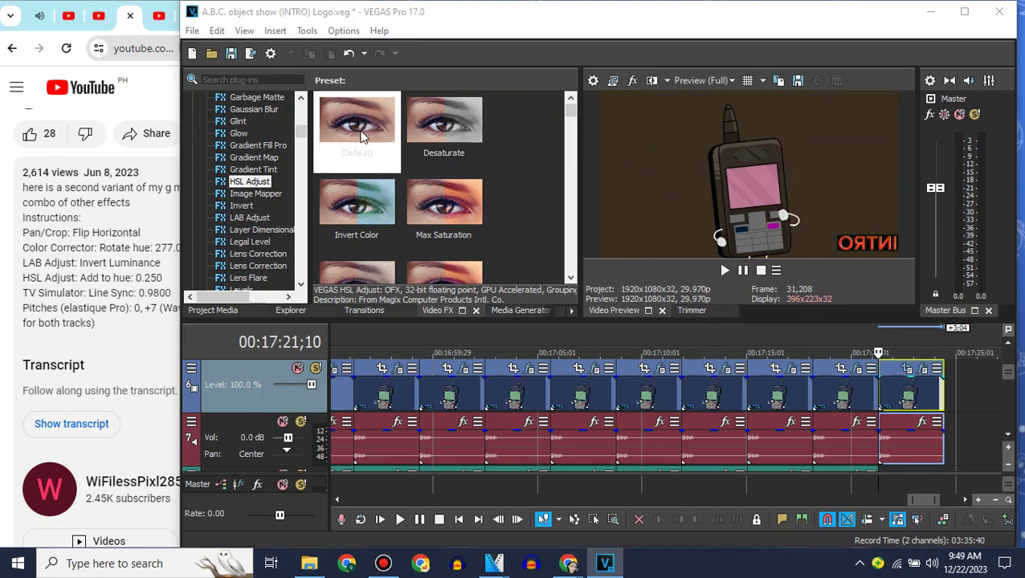
# Step: Apply TV Simulator with the Reset to None preset to the last clip and set its line sync to 0.9800
pyautogui.moveTo(303, 137); pyautogui.dragTo(302, 261)
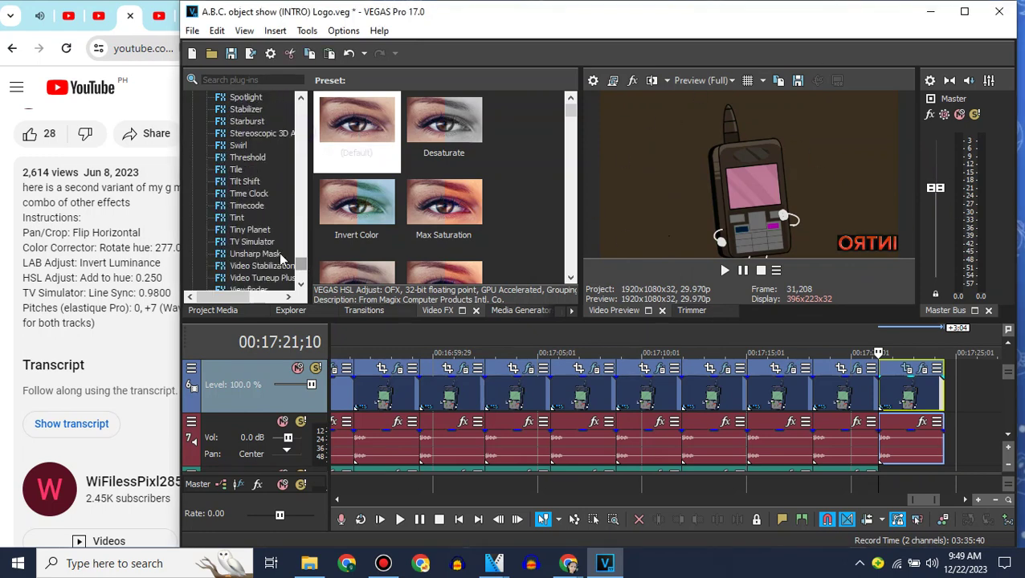
pyautogui.click(269, 244)
pyautogui.moveTo(356, 205); pyautogui.dragTo(881, 391)
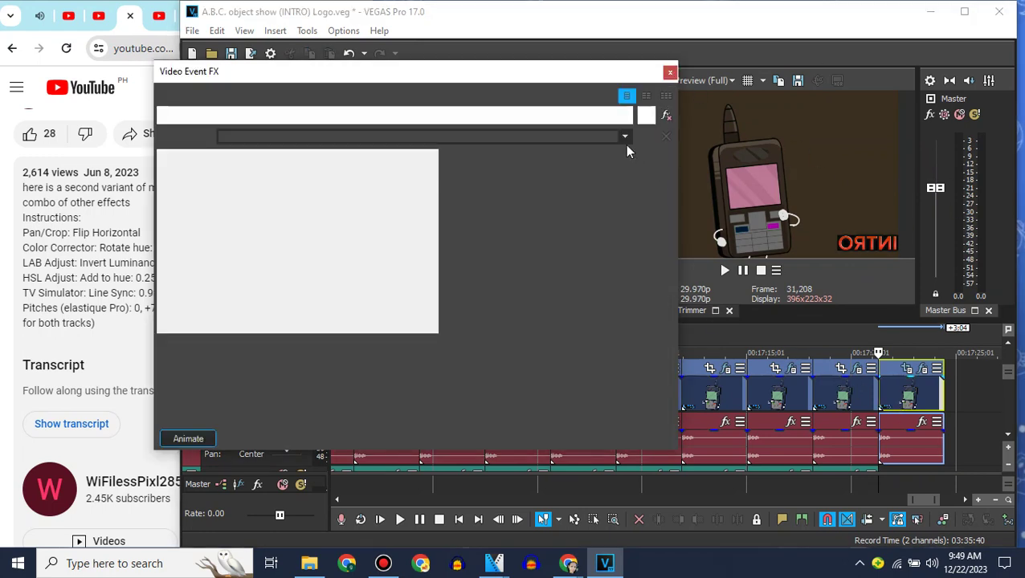
pyautogui.click(624, 138)
pyautogui.click(625, 140)
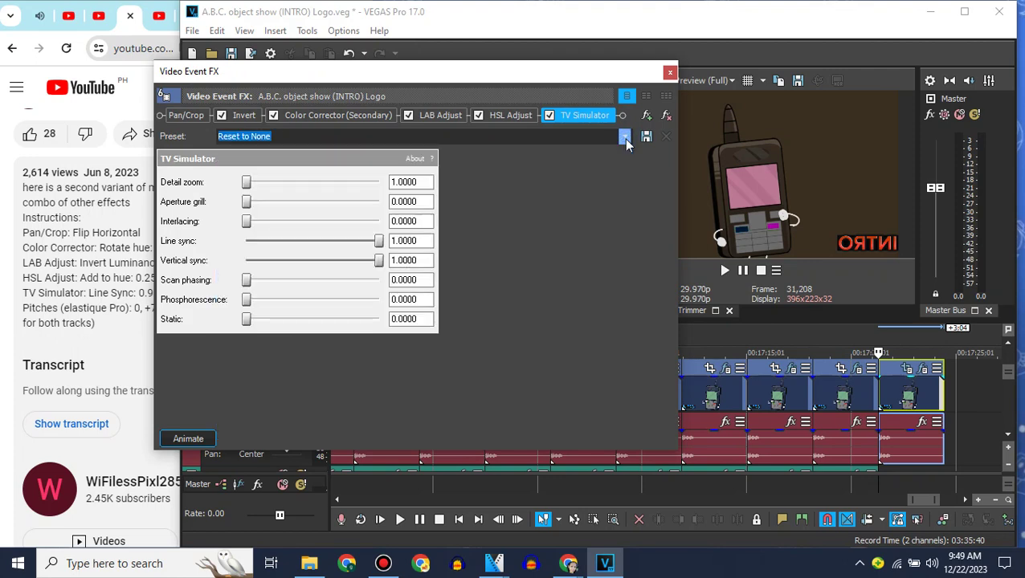
pyautogui.moveTo(423, 241); pyautogui.dragTo(326, 242)
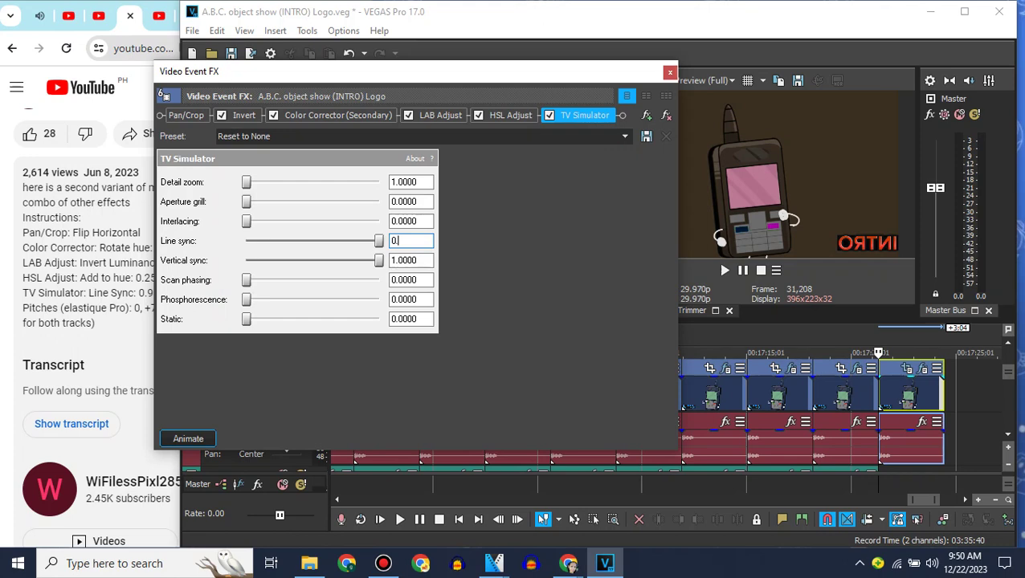
pyautogui.click(328, 137)
pyautogui.click(668, 73)
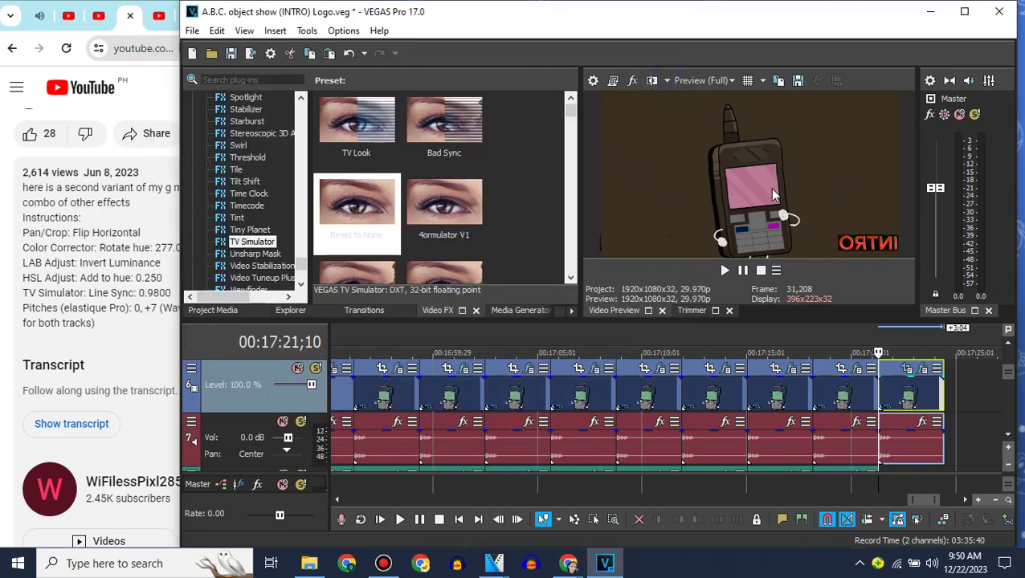
# Step: Insert an audio track and move the last clip's audio event from track 7 onto it
pyautogui.rightClick(230, 422)
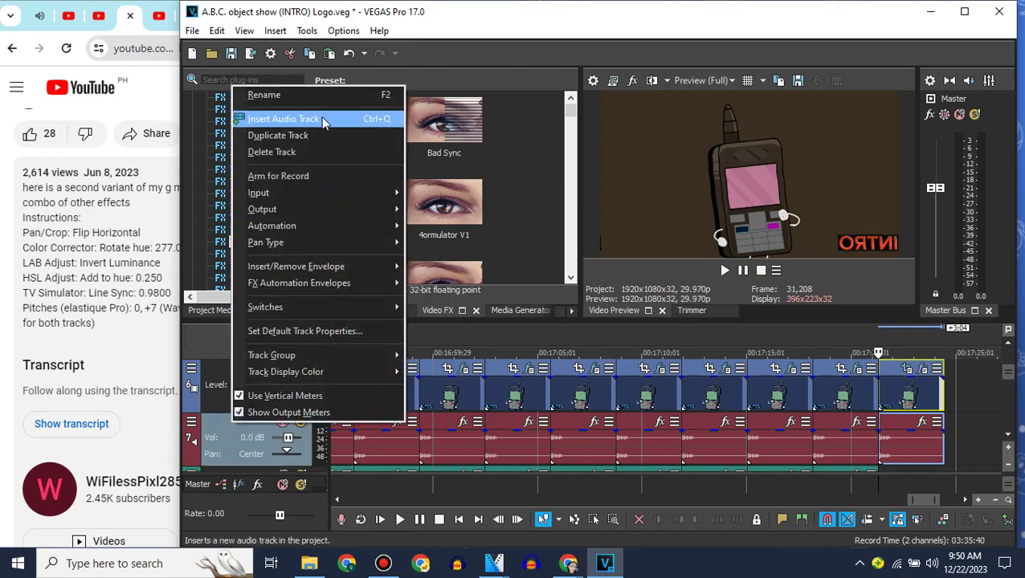
pyautogui.click(321, 117)
pyautogui.click(1008, 435)
pyautogui.moveTo(896, 428); pyautogui.dragTo(890, 395)
pyautogui.rightClick(826, 391)
pyautogui.click(865, 274)
# Step: Examine the audio effect chains on the earlier track 7 events between about 00:10:05 and 00:10:45 to find one to reuse
pyautogui.click(1008, 330)
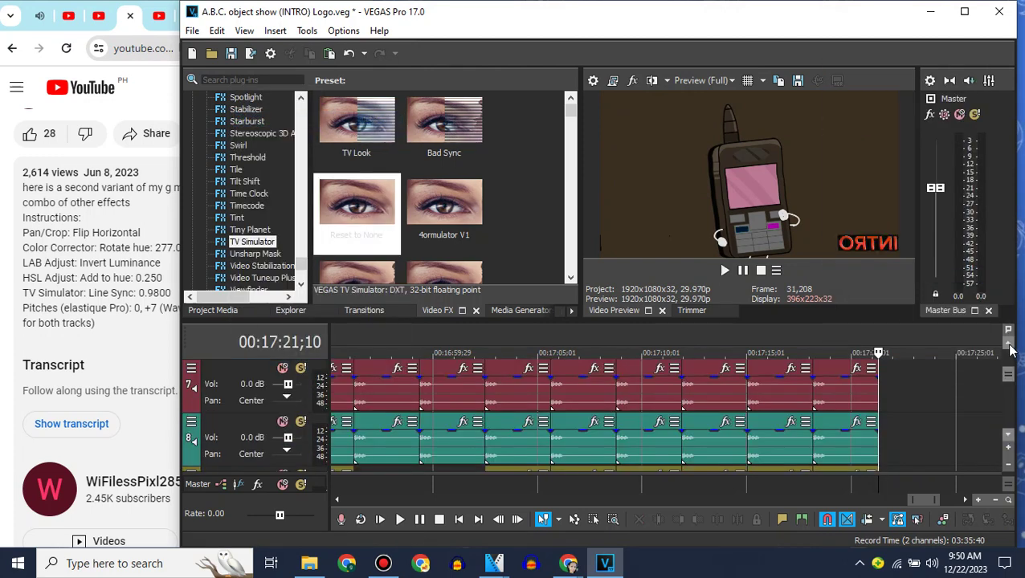
pyautogui.click(996, 500)
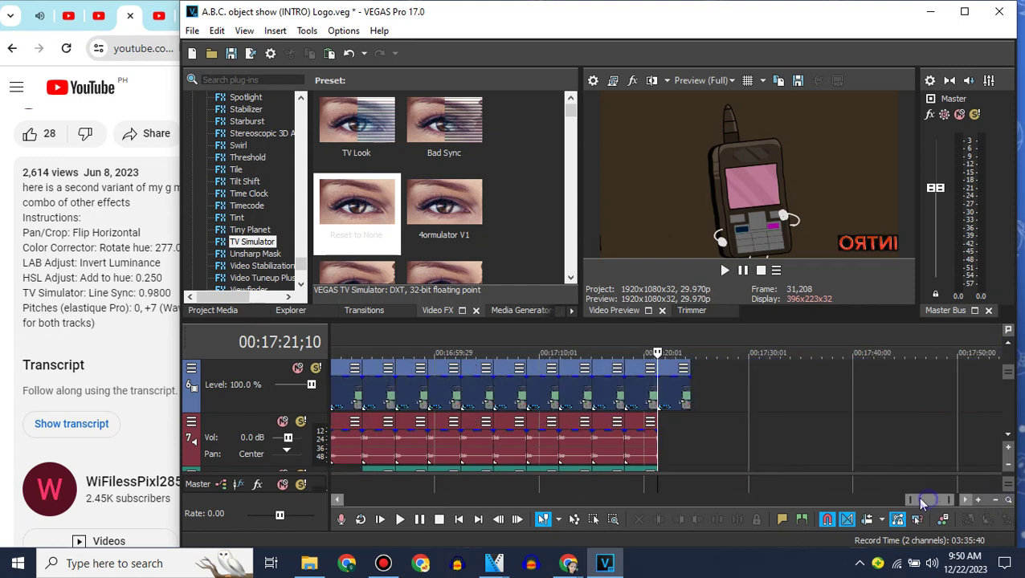
pyautogui.moveTo(922, 502); pyautogui.dragTo(712, 499)
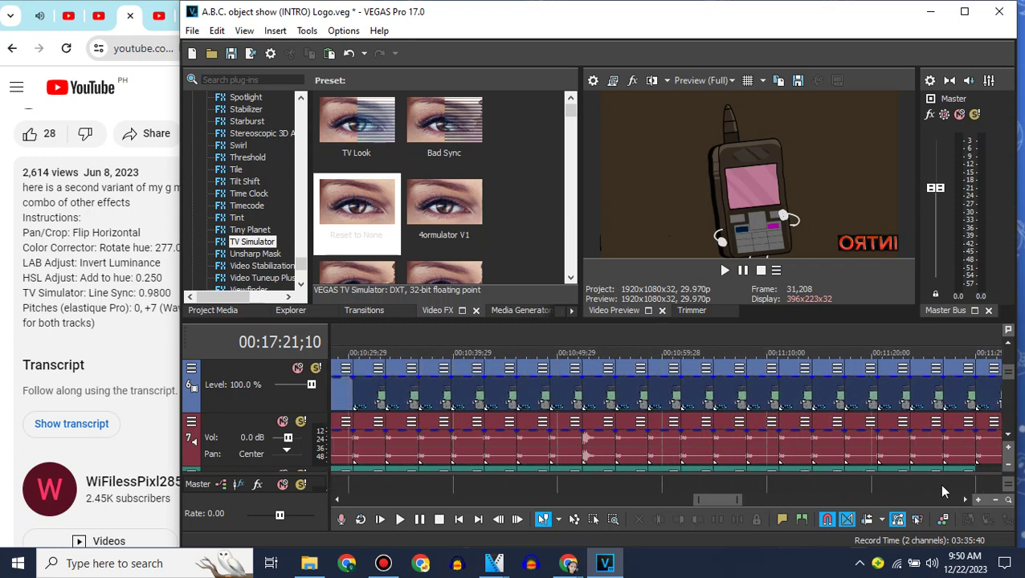
pyautogui.click(977, 500)
pyautogui.moveTo(931, 498); pyautogui.dragTo(693, 498)
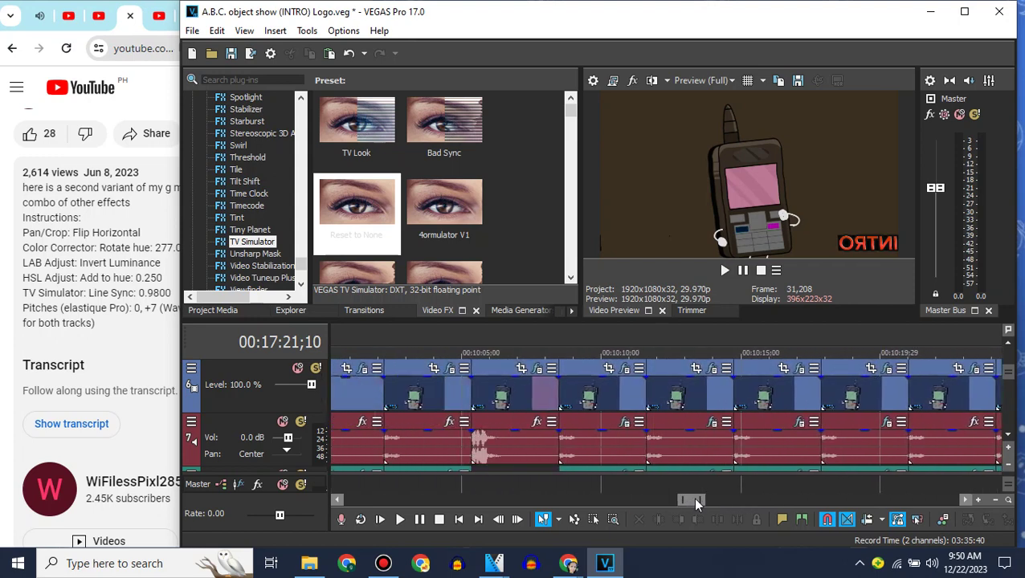
pyautogui.click(661, 424)
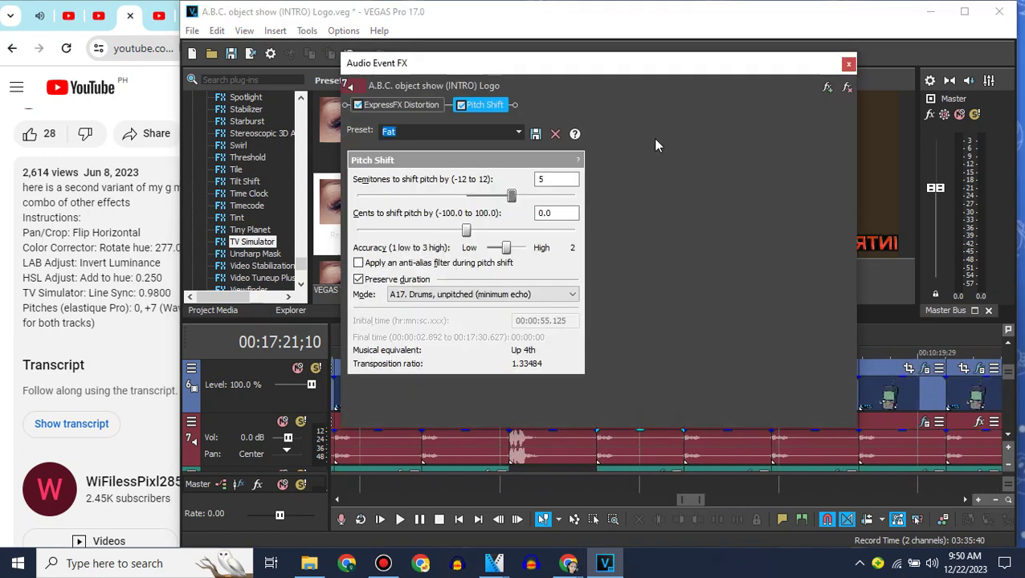
pyautogui.click(849, 63)
pyautogui.moveTo(686, 500); pyautogui.dragTo(701, 495)
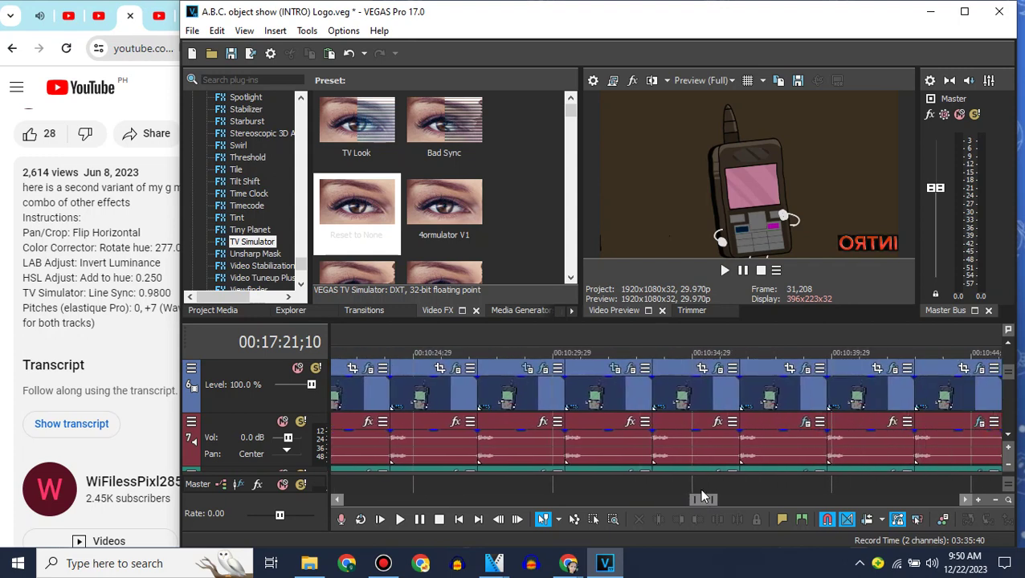
pyautogui.click(804, 424)
pyautogui.click(849, 64)
pyautogui.moveTo(706, 502); pyautogui.dragTo(707, 497)
pyautogui.click(716, 422)
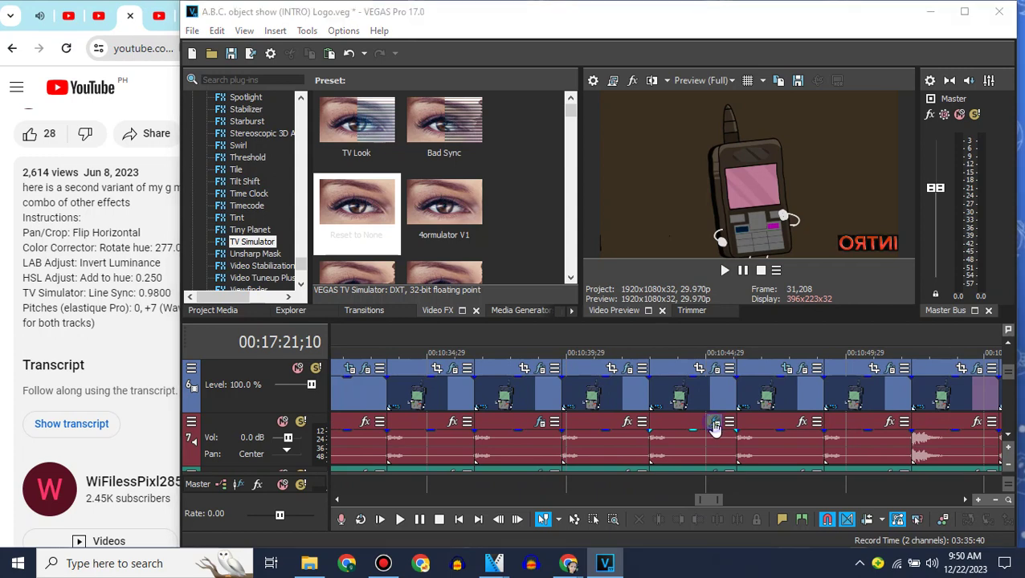
pyautogui.click(848, 65)
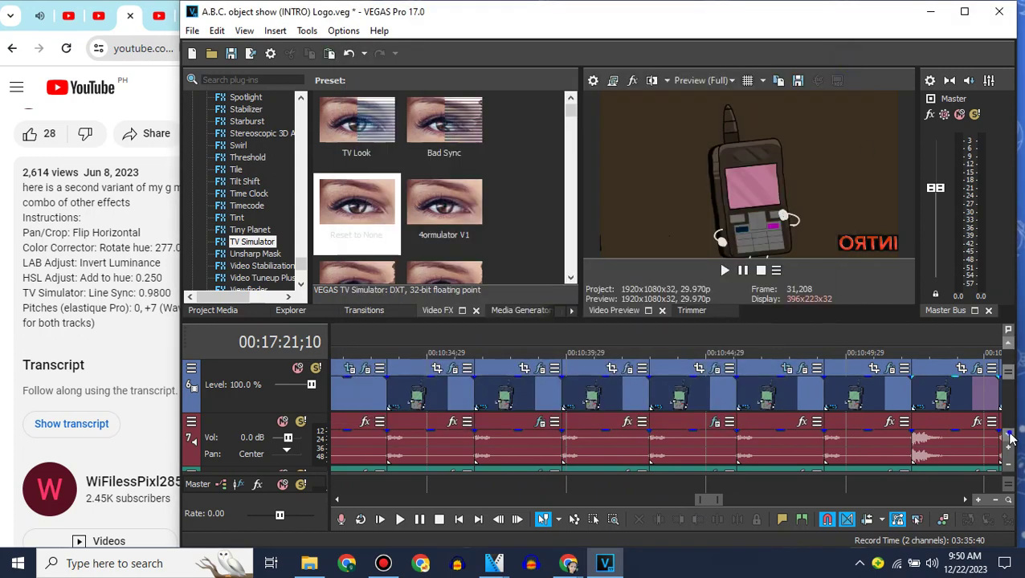
# Step: Copy the track 8 audio event at about 00:10:43 and paste it at 00:17:21;10 onto tracks 7 and 8
pyautogui.click(1009, 438)
pyautogui.rightClick(672, 413)
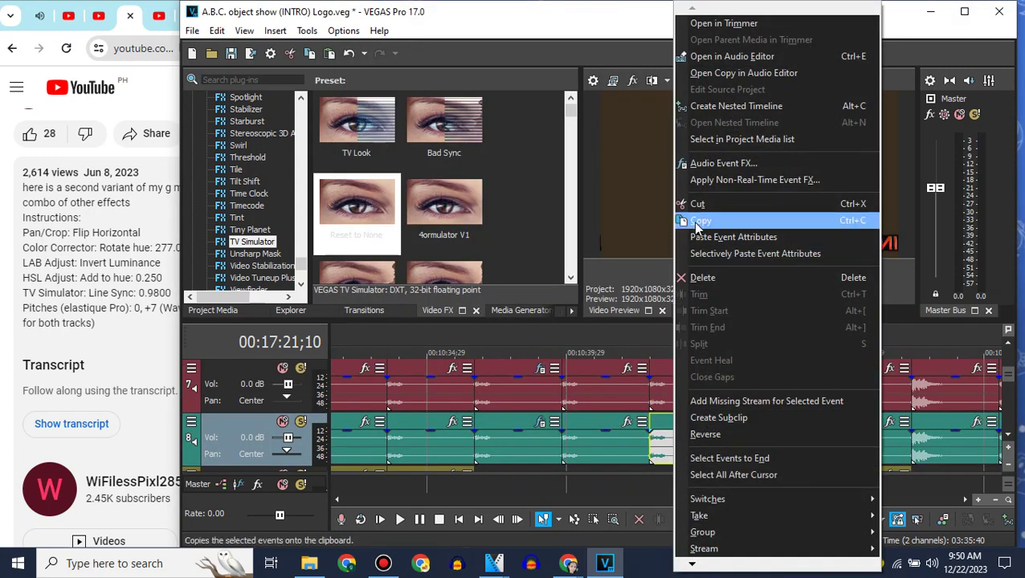
pyautogui.click(697, 222)
pyautogui.moveTo(710, 501); pyautogui.dragTo(935, 502)
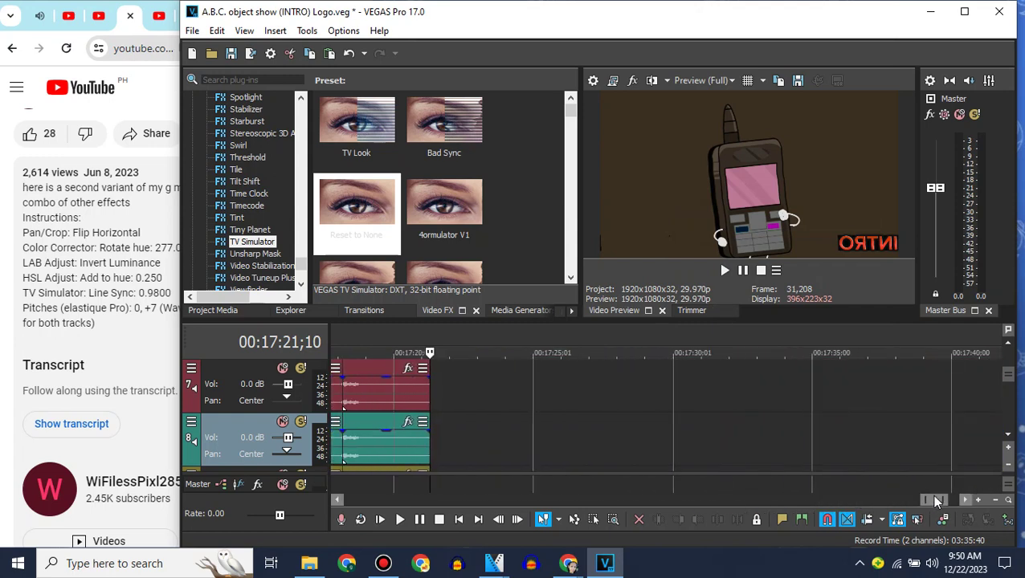
pyautogui.click(1007, 345)
pyautogui.click(243, 434)
pyautogui.hotkey('ctrl', 'v')
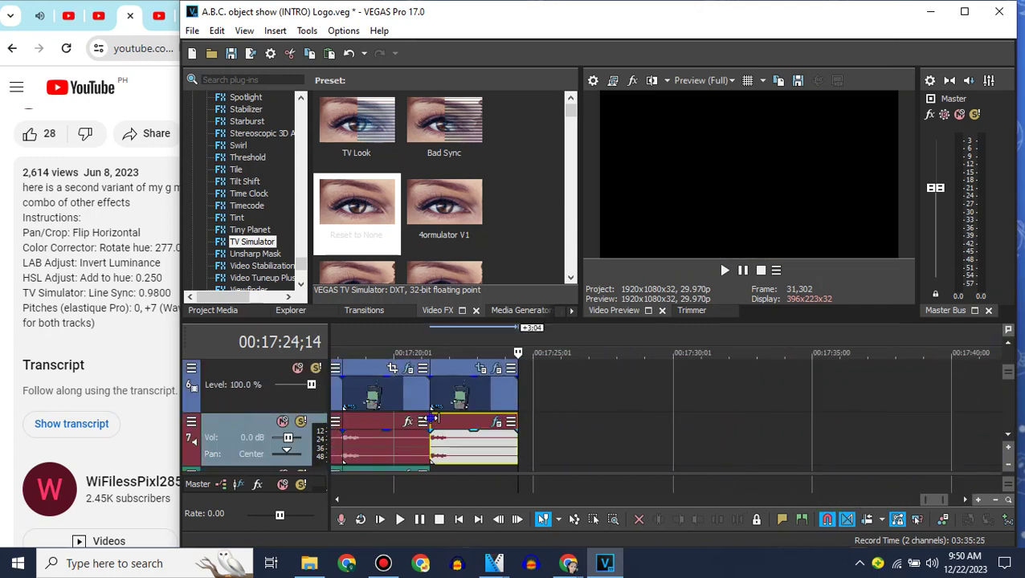
pyautogui.click(433, 418)
pyautogui.click(1009, 437)
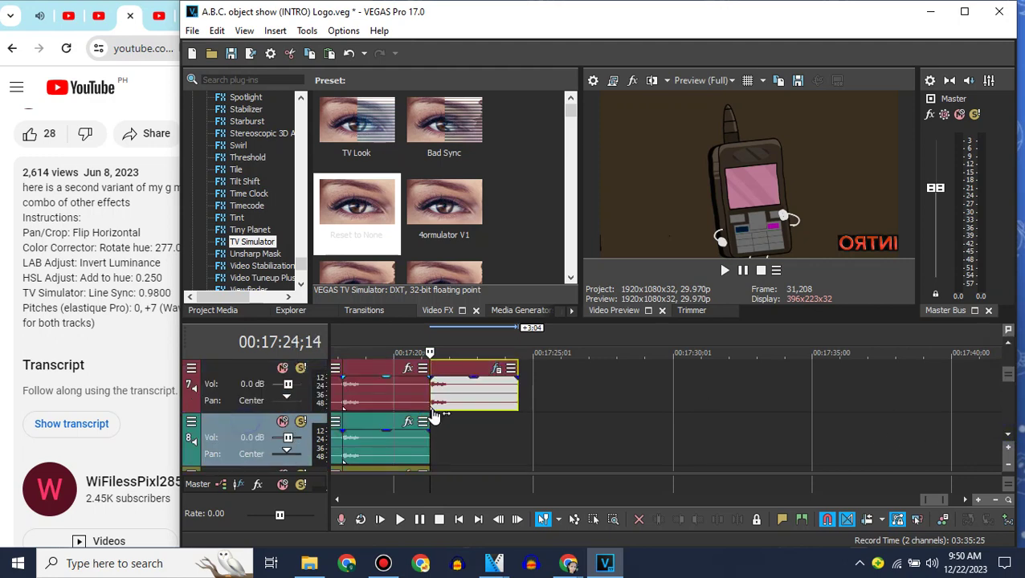
# Step: Set the pasted track 7 event's time stretch / pitch shift method to élastique with the Pro stretch attribute
pyautogui.rightClick(467, 397)
pyautogui.moveTo(485, 567)
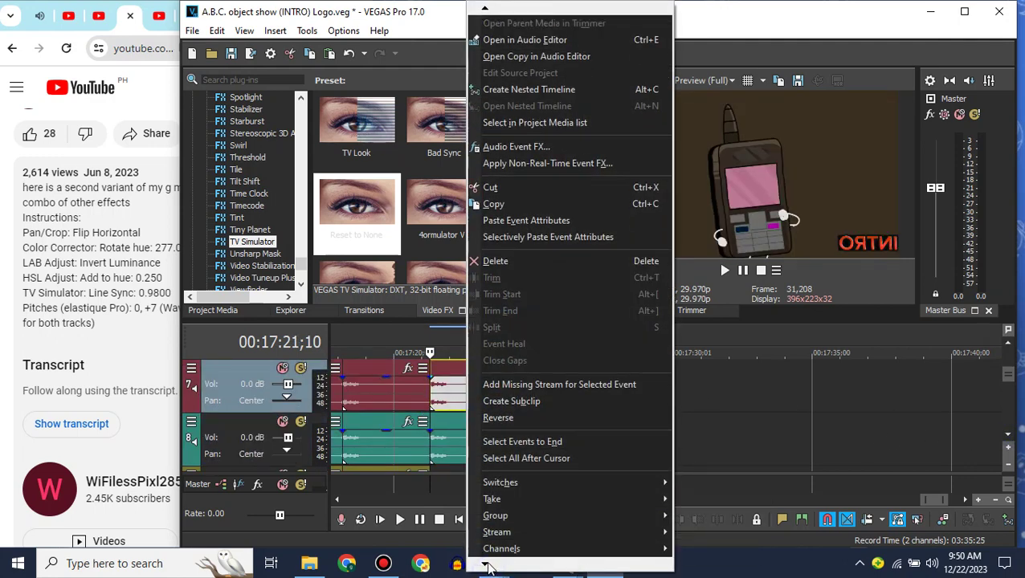
pyautogui.click(514, 541)
pyautogui.click(663, 242)
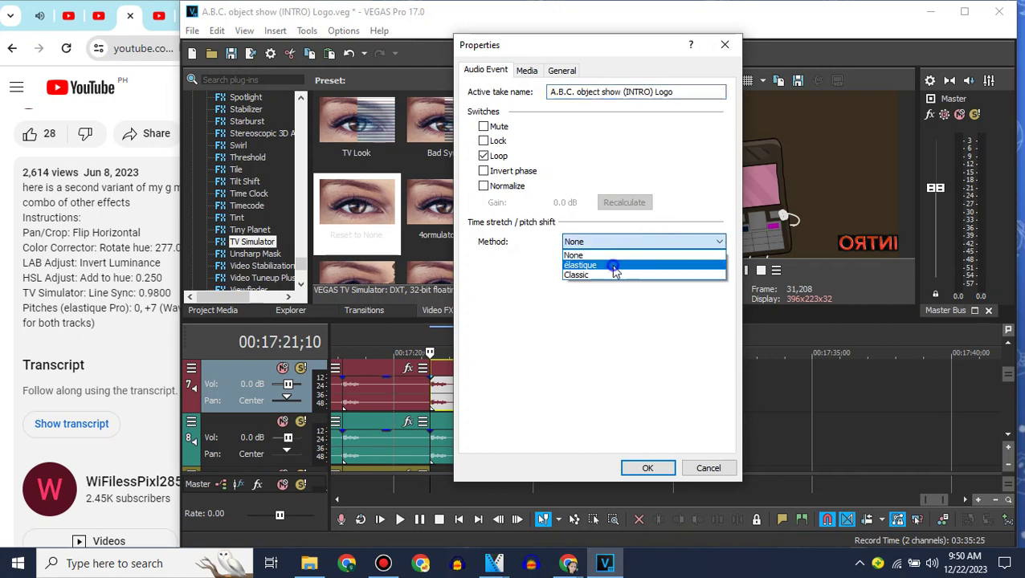
pyautogui.click(613, 259)
pyautogui.click(642, 262)
pyautogui.click(610, 283)
pyautogui.doubleClick(687, 320)
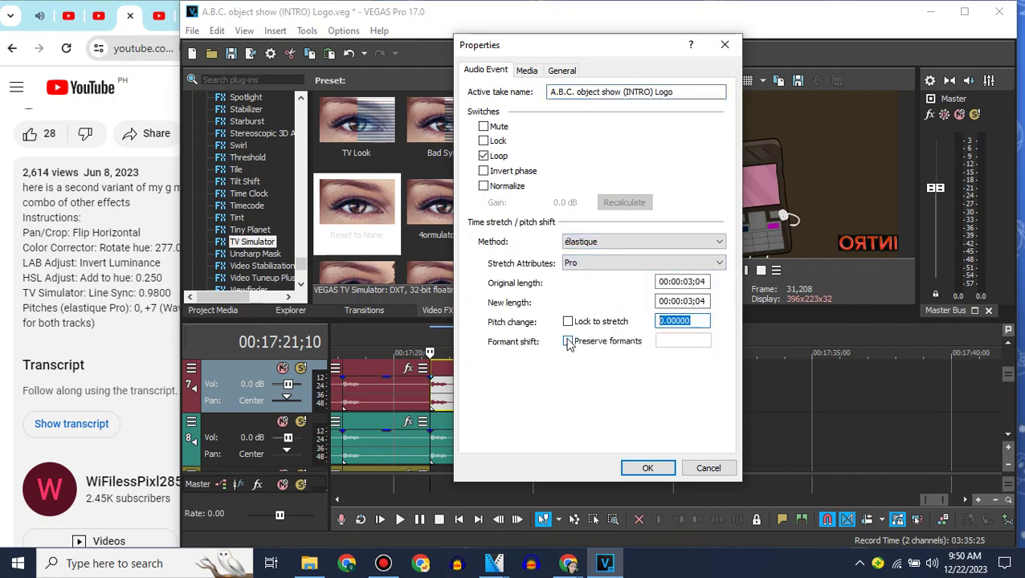
pyautogui.press('Return')
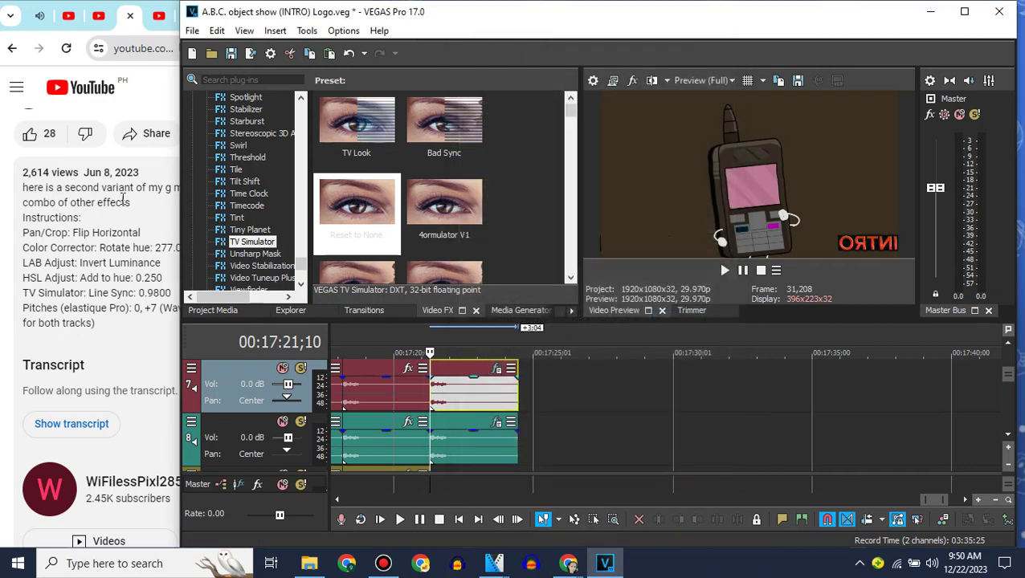
# Step: Switch to the YouTube browser window, return to the search results and open the Effectshub video "klasky csupo in my g major 39"
pyautogui.click(122, 198)
pyautogui.scroll(4, 105, 201)
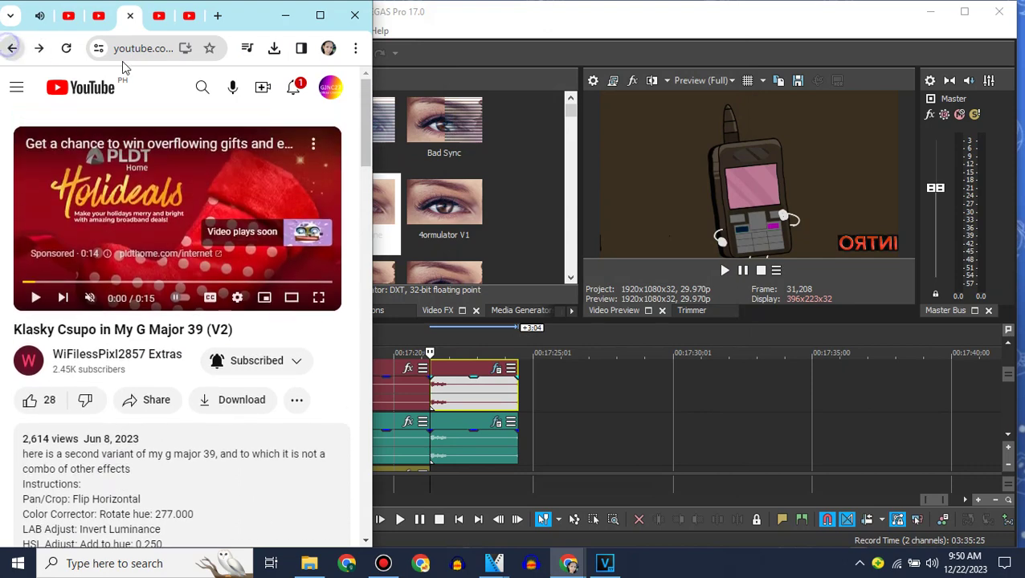
pyautogui.scroll(-10, 145, 89)
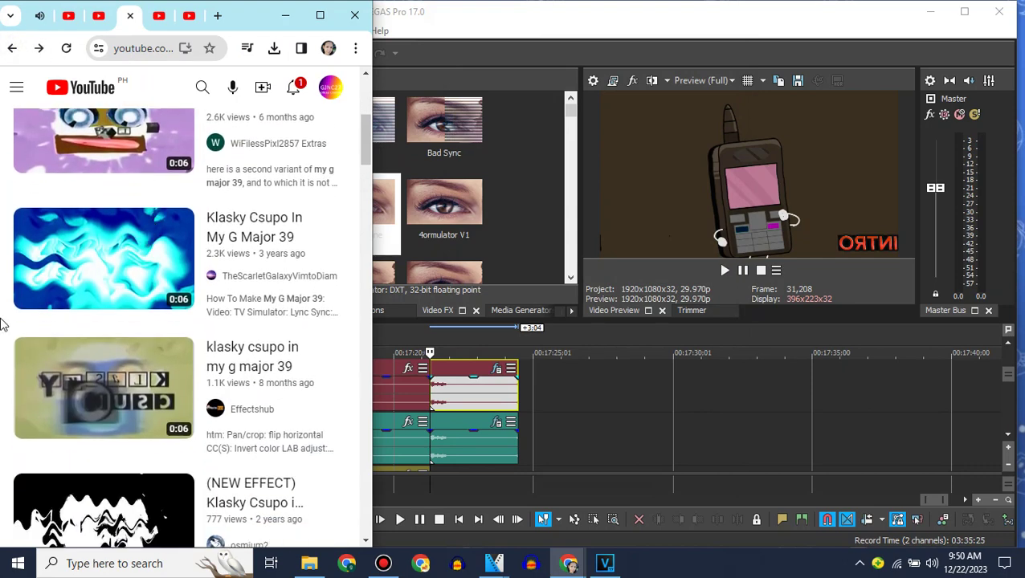
pyautogui.click(104, 377)
pyautogui.click(104, 214)
# Step: Preview the Effectshub video briefly and expand its description to read the effect and pitch instructions
pyautogui.press('Down')
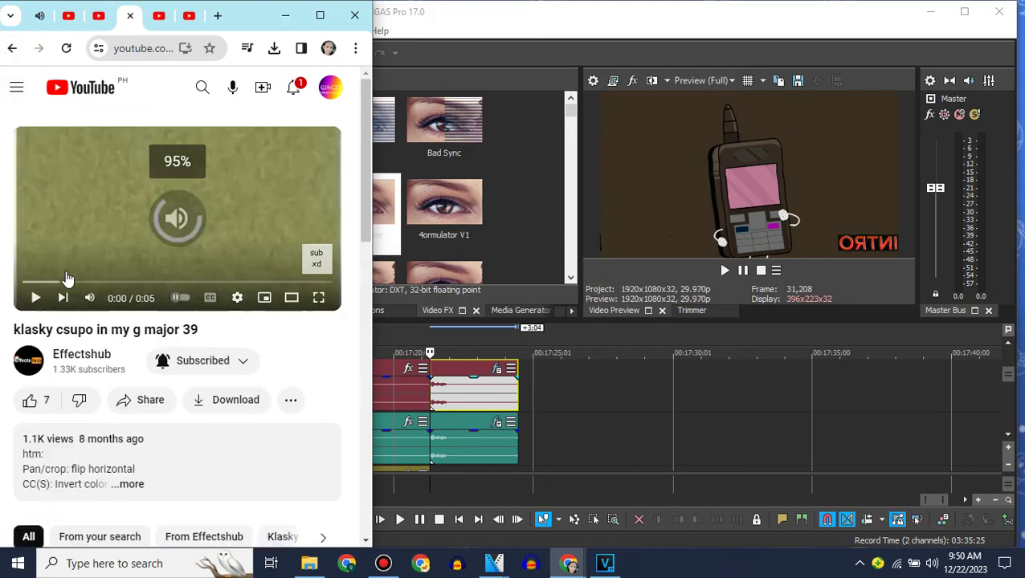
pyautogui.click(68, 281)
pyautogui.press('space')
pyautogui.press('space')
pyautogui.click(114, 442)
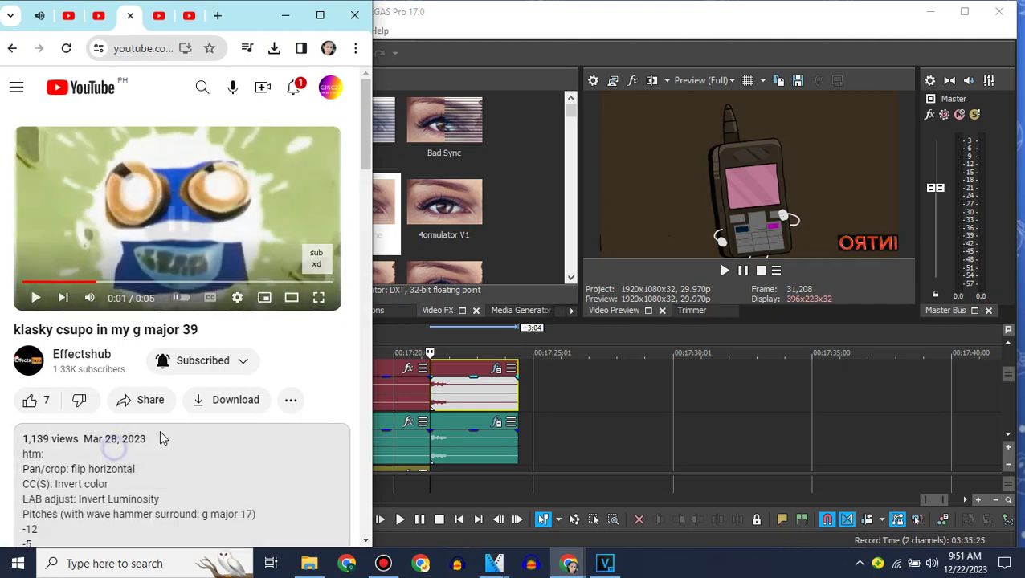
pyautogui.scroll(-3, 159, 430)
# Step: Switch to VEGAS Pro and add A.B.C. object show (INTRO) Logo.mp4 from the project media after the last clip at 00:17:24;14
pyautogui.click(1009, 347)
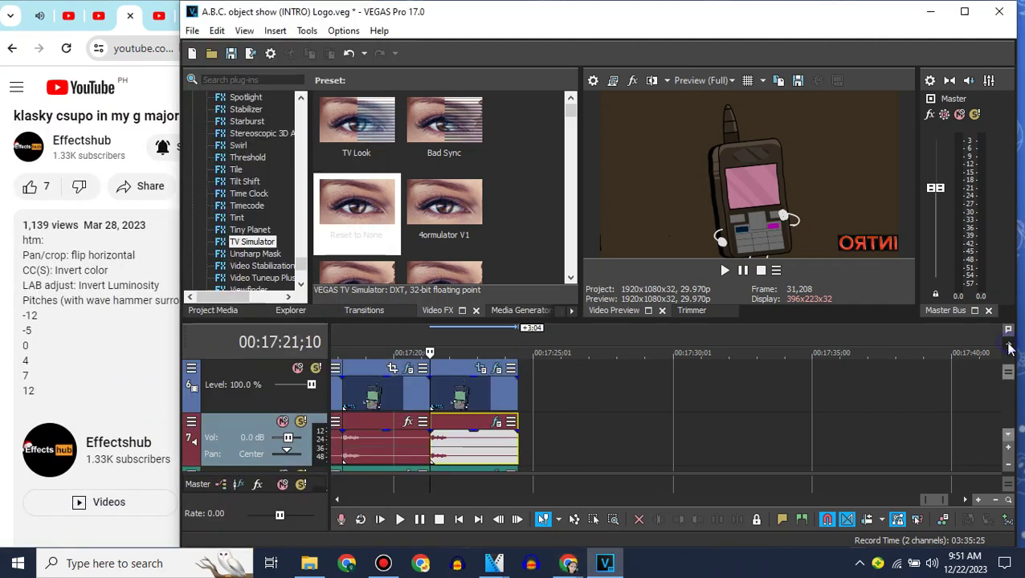
pyautogui.click(525, 395)
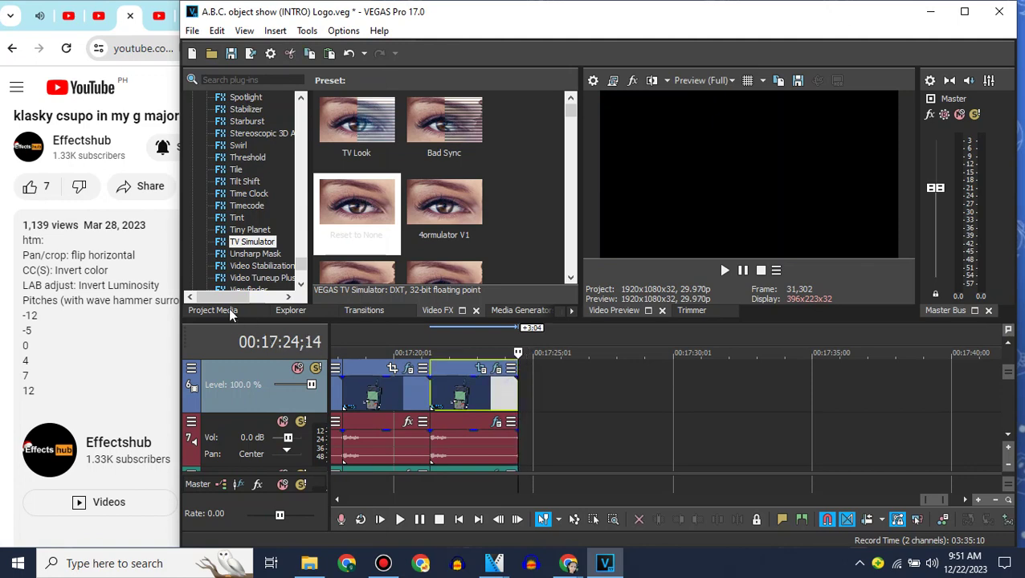
pyautogui.click(213, 310)
pyautogui.moveTo(374, 169); pyautogui.dragTo(570, 375)
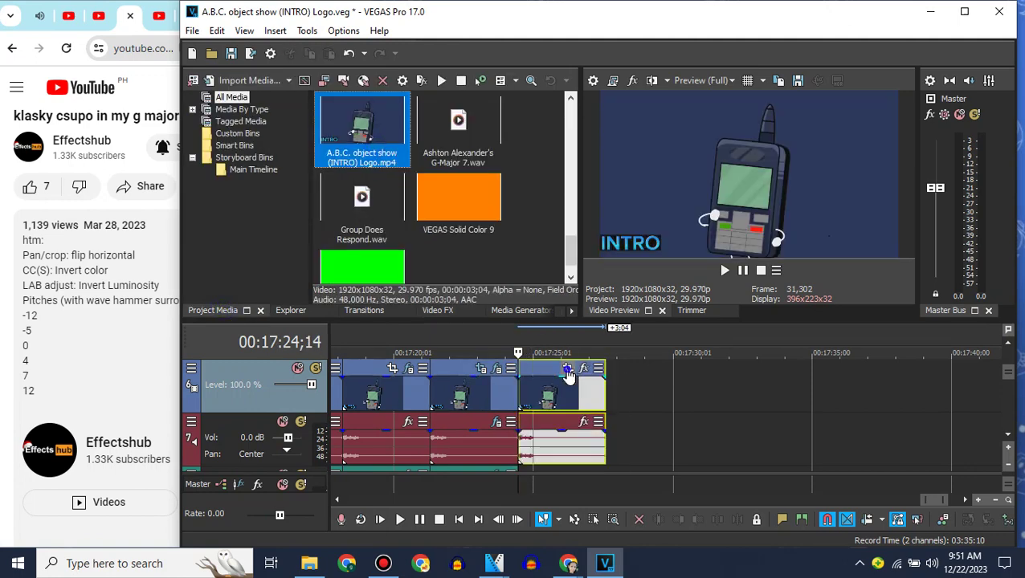
# Step: Flip the newly added clip horizontally with Event Pan/Crop
pyautogui.click(569, 370)
pyautogui.rightClick(560, 346)
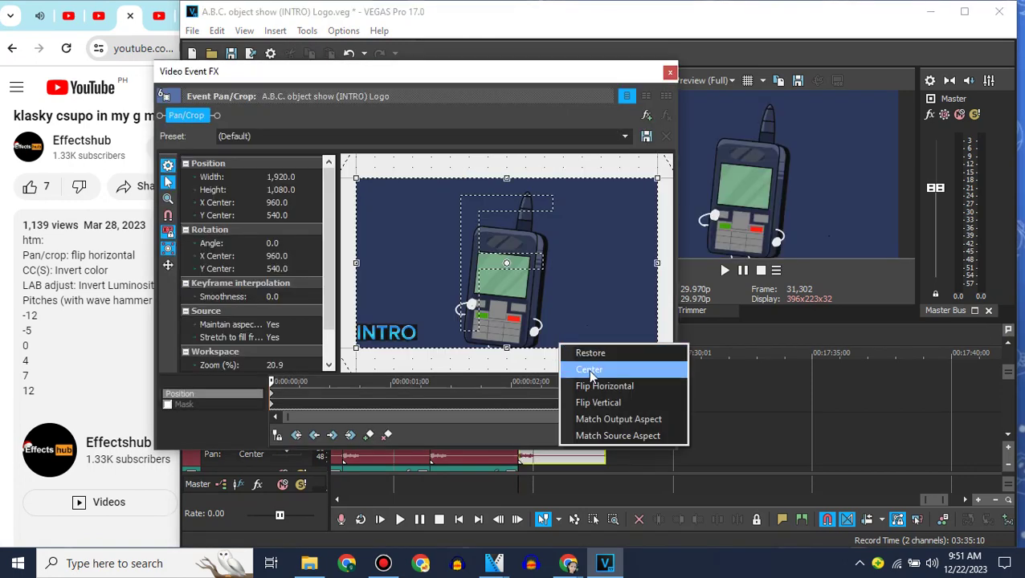
pyautogui.click(594, 384)
pyautogui.click(669, 73)
# Step: Apply the Color Corrector (Secondary) effect with the Invert Color preset to the new clip
pyautogui.click(438, 310)
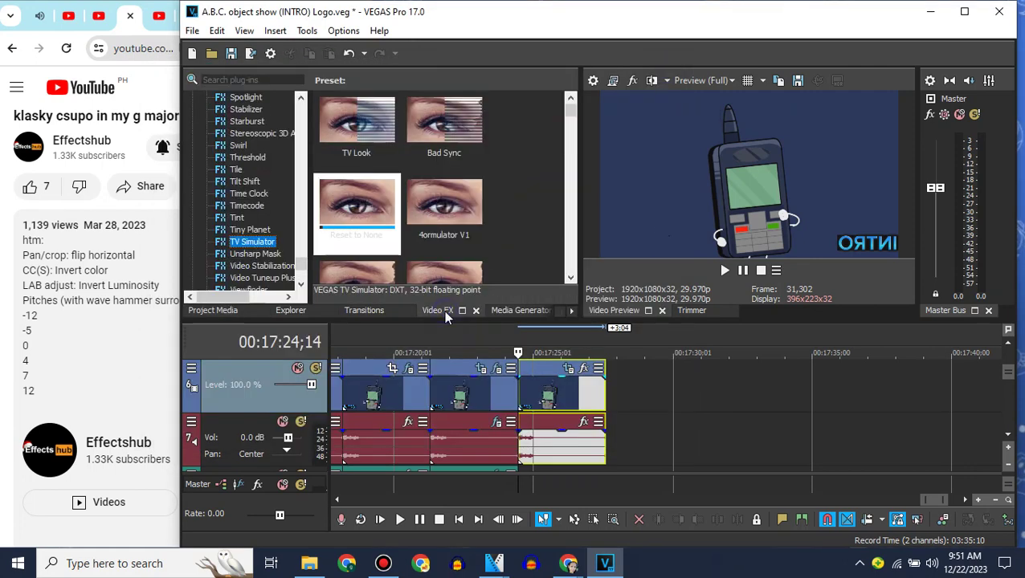
pyautogui.moveTo(305, 241); pyautogui.dragTo(302, 120)
pyautogui.click(265, 254)
pyautogui.moveTo(469, 159); pyautogui.dragTo(540, 331)
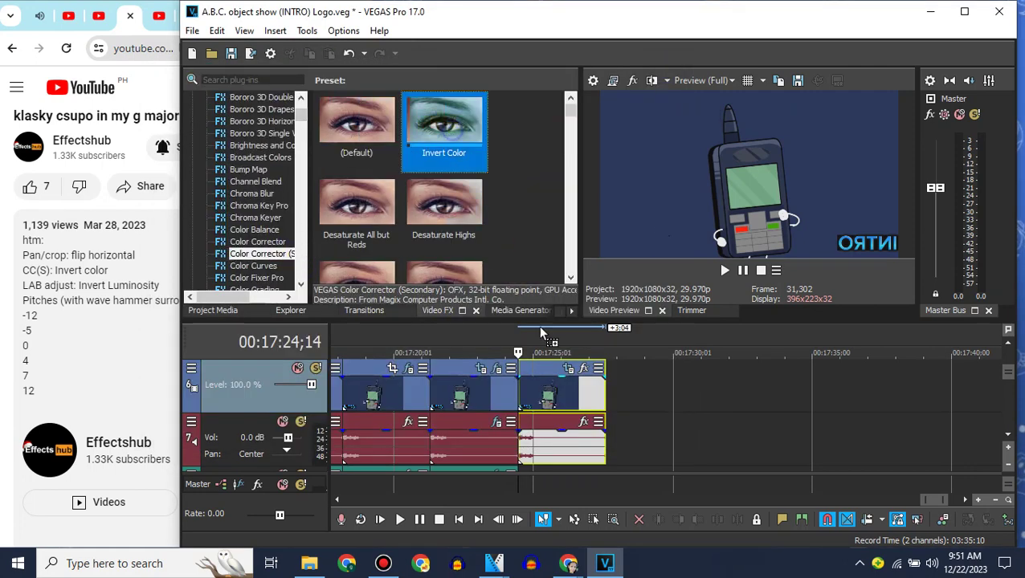
pyautogui.moveTo(549, 383); pyautogui.dragTo(550, 385)
pyautogui.click(670, 73)
# Step: Apply the LAB Adjust effect with the Invert Luminosity preset to the flipped clip at 00:17:24;14
pyautogui.click(304, 213)
pyautogui.click(304, 213)
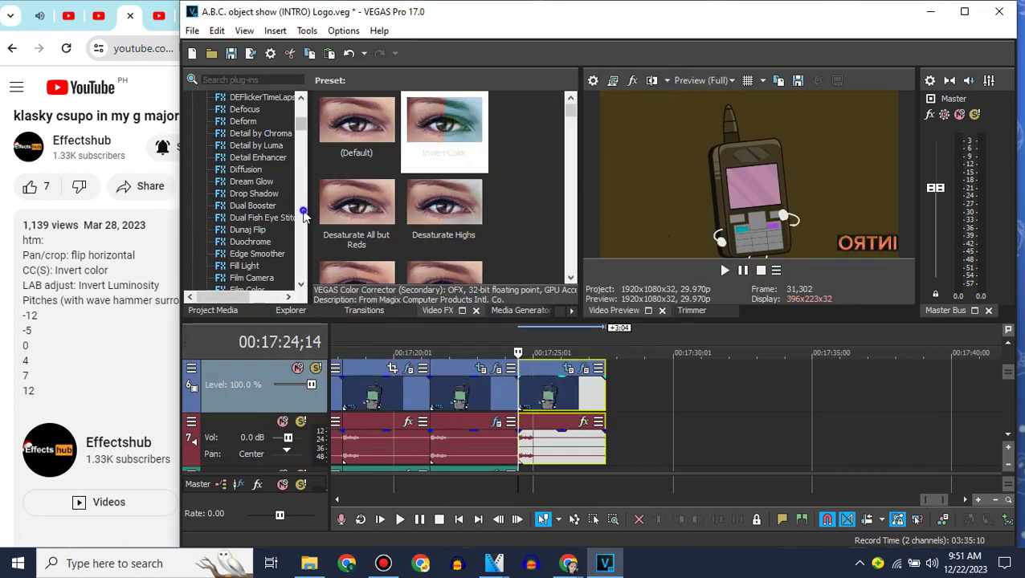
pyautogui.click(303, 213)
pyautogui.click(303, 212)
pyautogui.moveTo(444, 201); pyautogui.dragTo(547, 383)
pyautogui.click(668, 68)
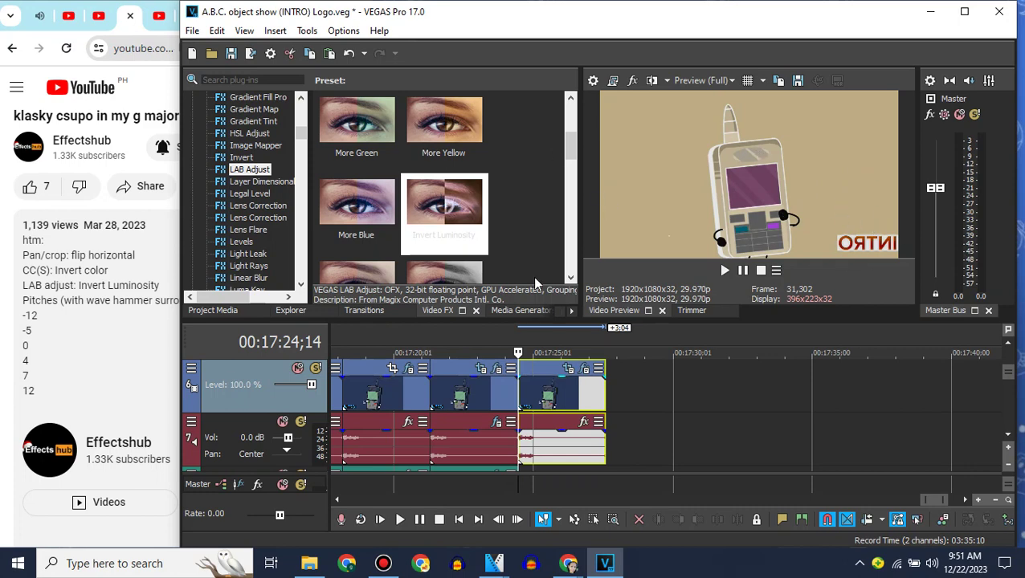
# Step: Insert an audio track, move the new clip's audio event onto it, and delete that track with the event
pyautogui.click(142, 362)
pyautogui.click(427, 6)
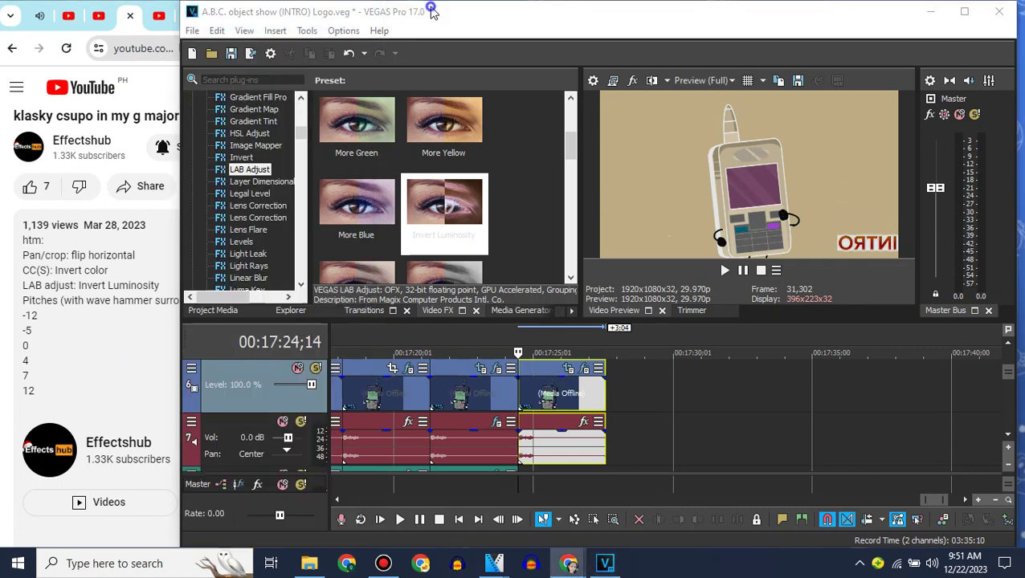
pyautogui.rightClick(249, 434)
pyautogui.click(297, 121)
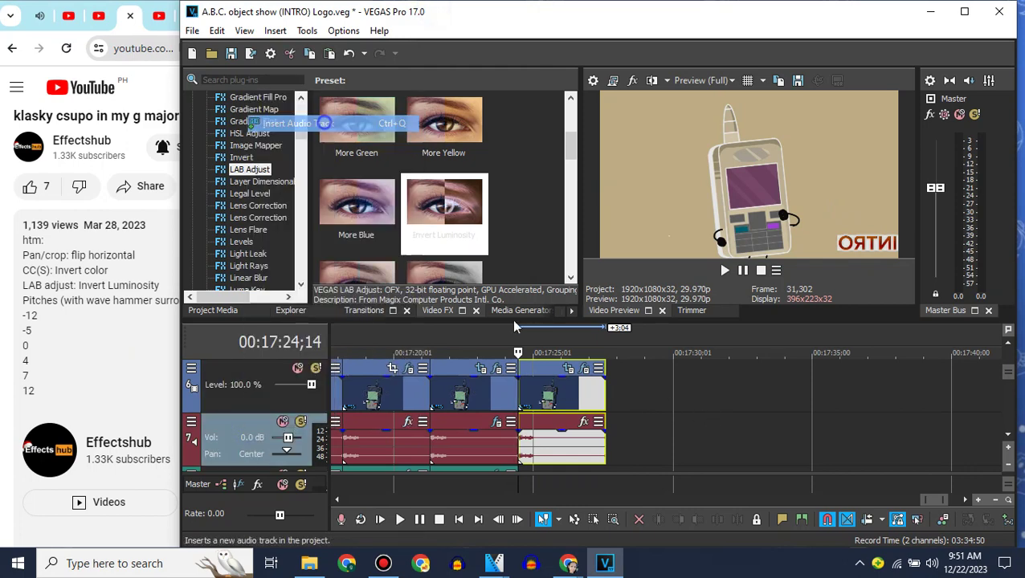
pyautogui.click(1009, 435)
pyautogui.moveTo(538, 428); pyautogui.dragTo(545, 366)
pyautogui.rightClick(466, 388)
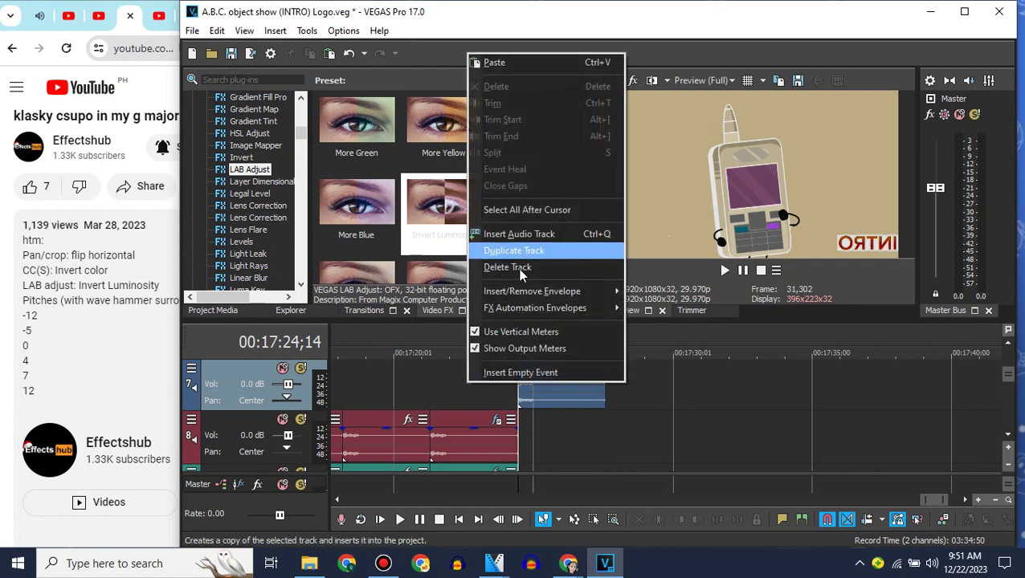
pyautogui.click(518, 268)
# Step: Copy the last audio events of tracks 7 and 8 and paste each on its own track at 00:17:24;14
pyautogui.rightClick(468, 371)
pyautogui.click(502, 221)
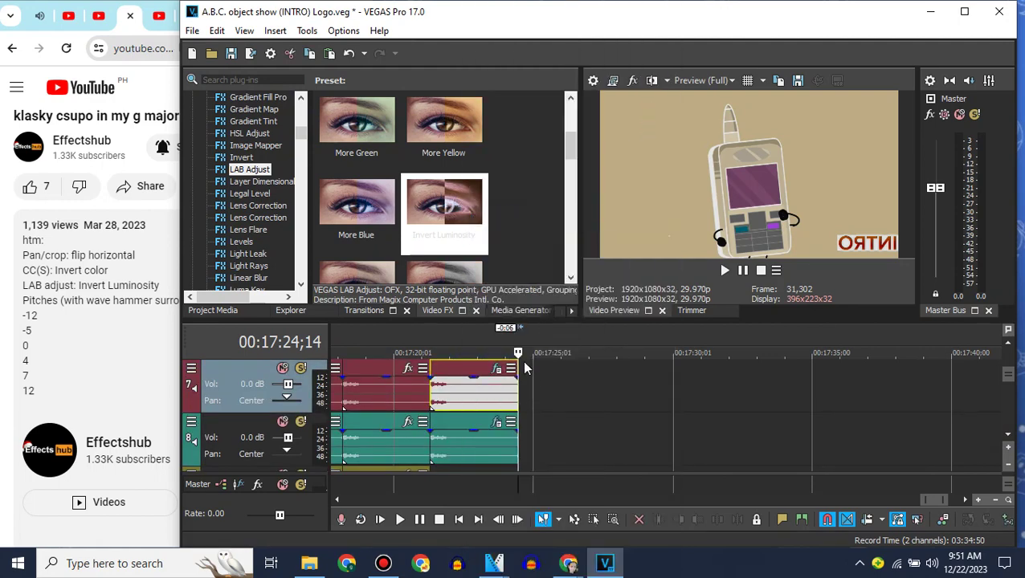
pyautogui.hotkey('ctrl', 'v')
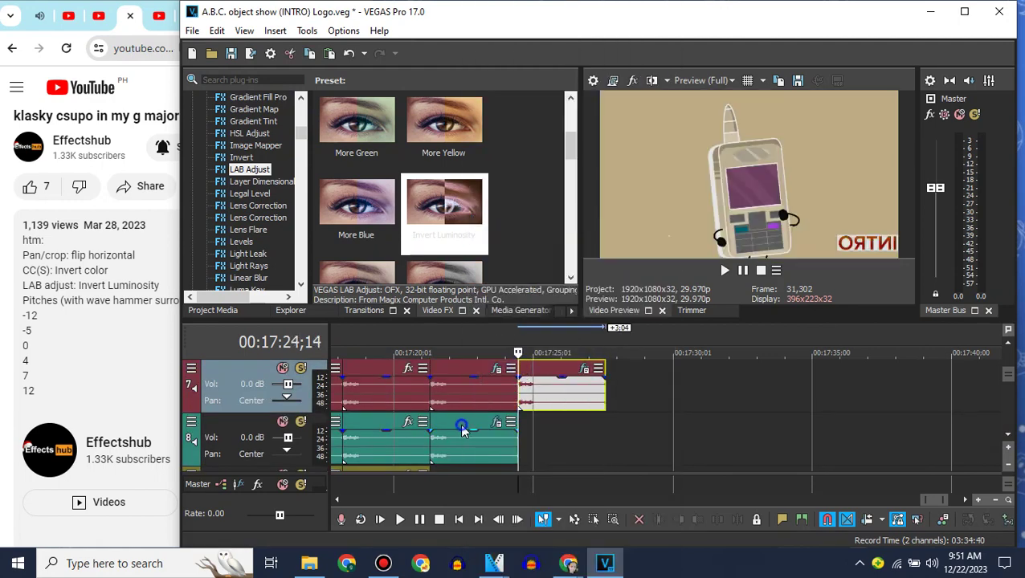
pyautogui.rightClick(462, 426)
pyautogui.click(498, 222)
pyautogui.hotkey('ctrl', 'v')
# Step: Set the time stretch method of track 8's new audio event to élastique with a pitch change of -12
pyautogui.click(521, 421)
pyautogui.rightClick(540, 420)
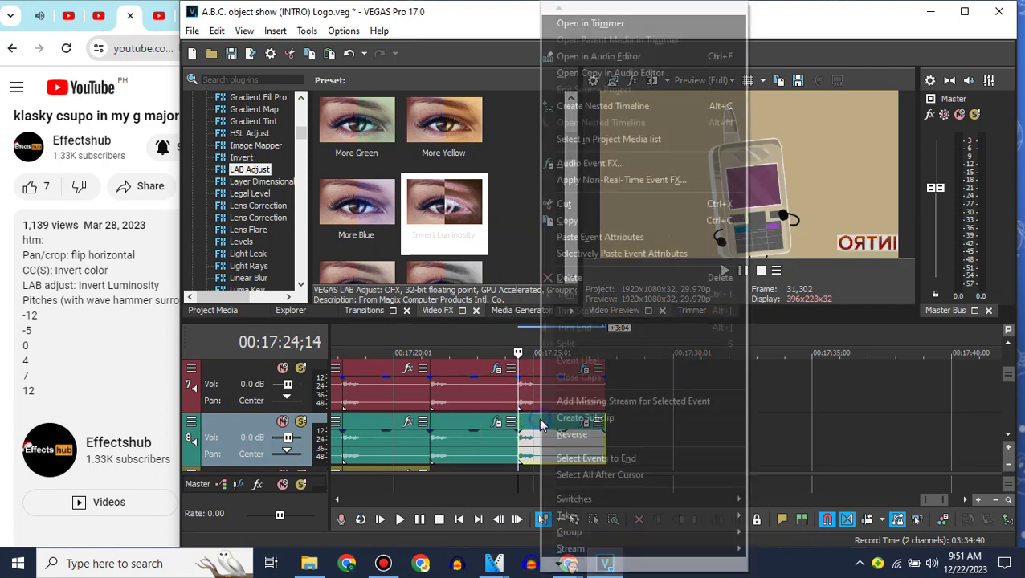
pyautogui.click(584, 546)
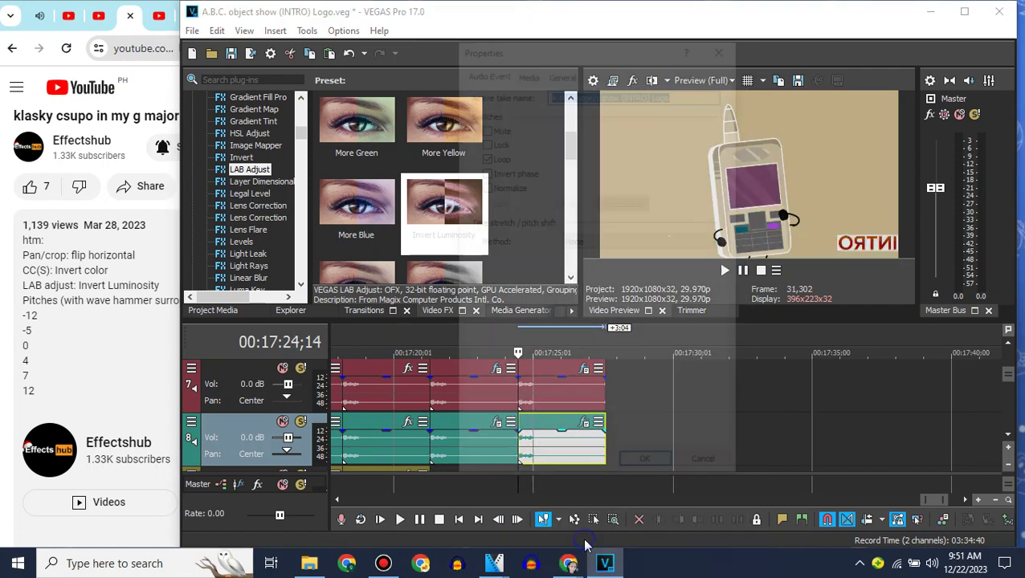
pyautogui.click(645, 241)
pyautogui.click(599, 274)
pyautogui.doubleClick(681, 321)
pyautogui.write('-')
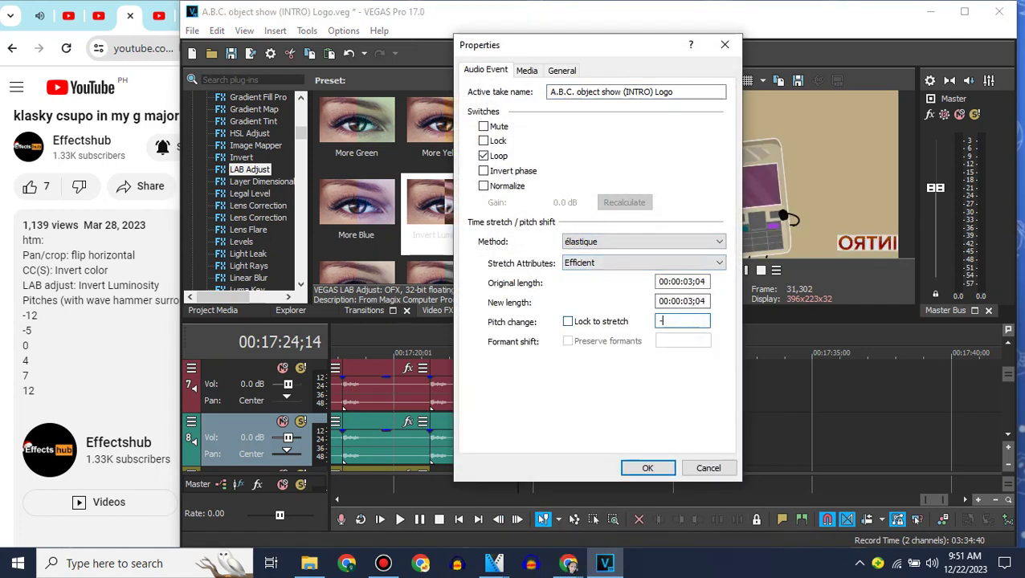
pyautogui.write('5')
pyautogui.press('Return')
# Step: Switch the same track 8 event to the Classic method with the A17. Drums, unpitched (minimum echo) stretch attributes
pyautogui.rightClick(552, 426)
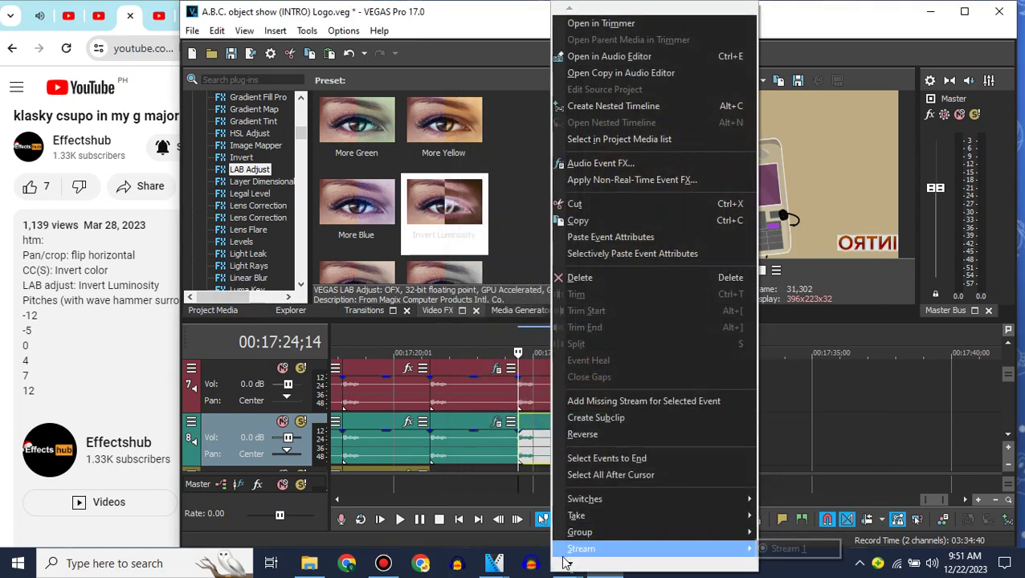
pyautogui.click(585, 545)
pyautogui.click(634, 241)
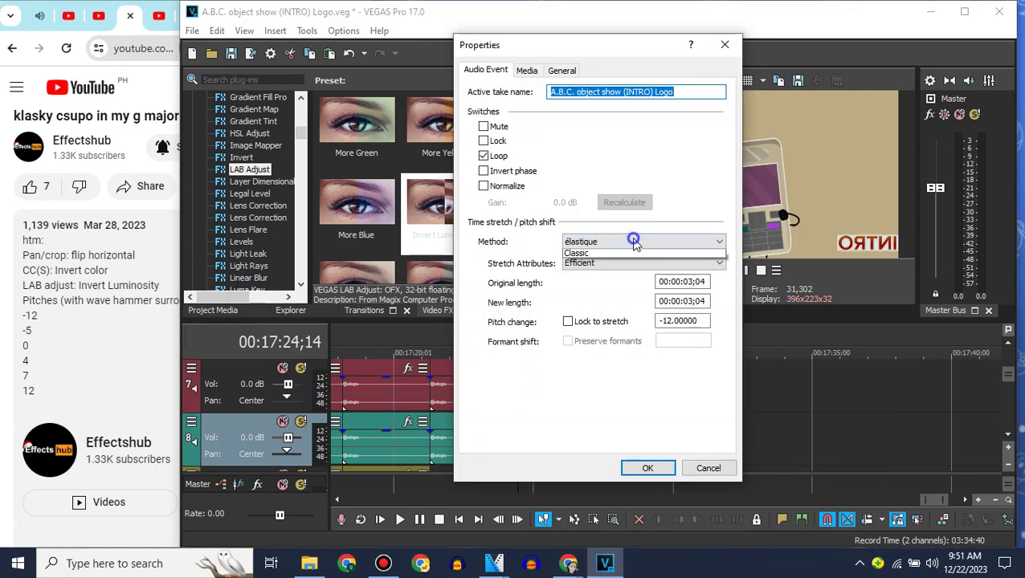
pyautogui.click(597, 277)
pyautogui.click(643, 263)
pyautogui.click(584, 435)
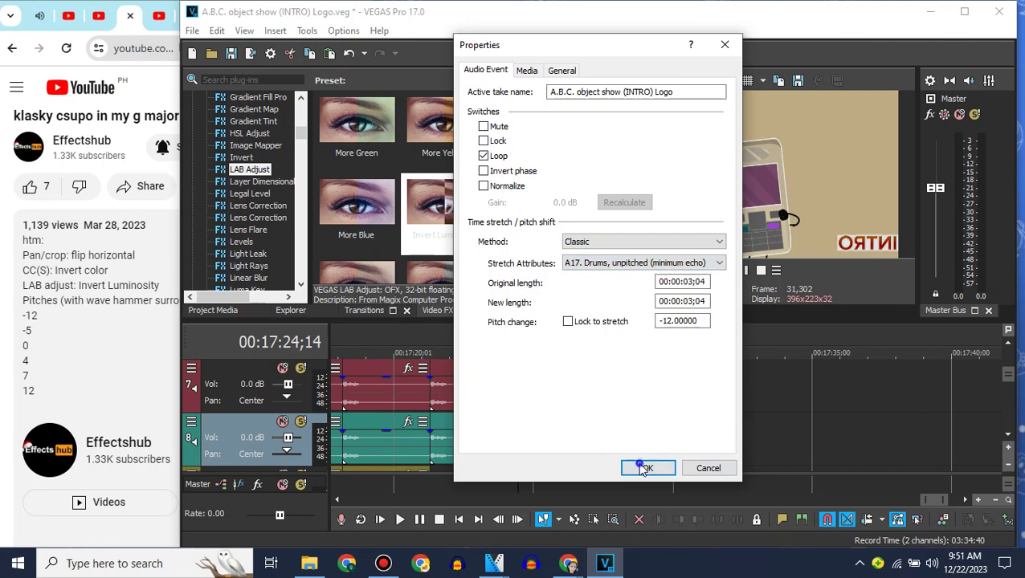
pyautogui.click(645, 467)
# Step: Paste the copied audio event onto track 9 at 00:17:24;14 and set its pitch change to -5
pyautogui.click(1009, 436)
pyautogui.click(257, 428)
pyautogui.hotkey('ctrl', 'v')
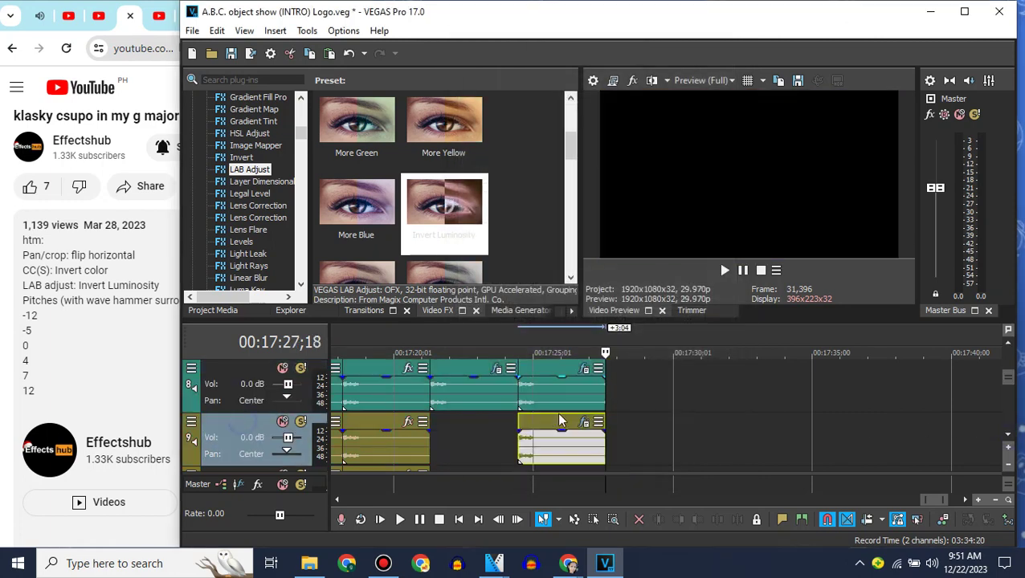
pyautogui.rightClick(520, 420)
pyautogui.scroll(-2, 567, 549)
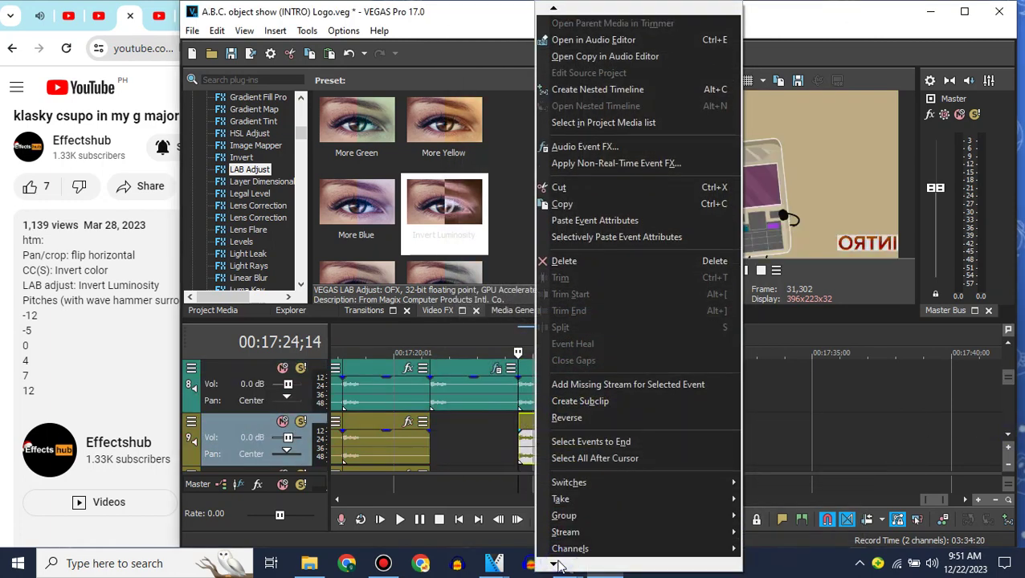
pyautogui.click(571, 555)
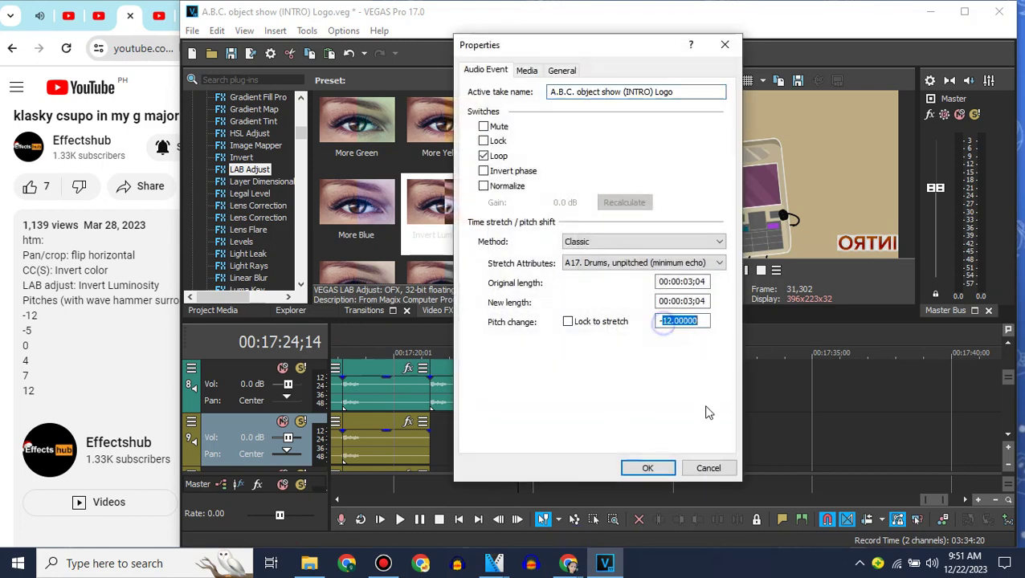
pyautogui.click(657, 469)
# Step: Paste the copied audio event onto track 10 at 00:17:24;14 and set its pitch change to 4
pyautogui.click(1009, 435)
pyautogui.click(241, 422)
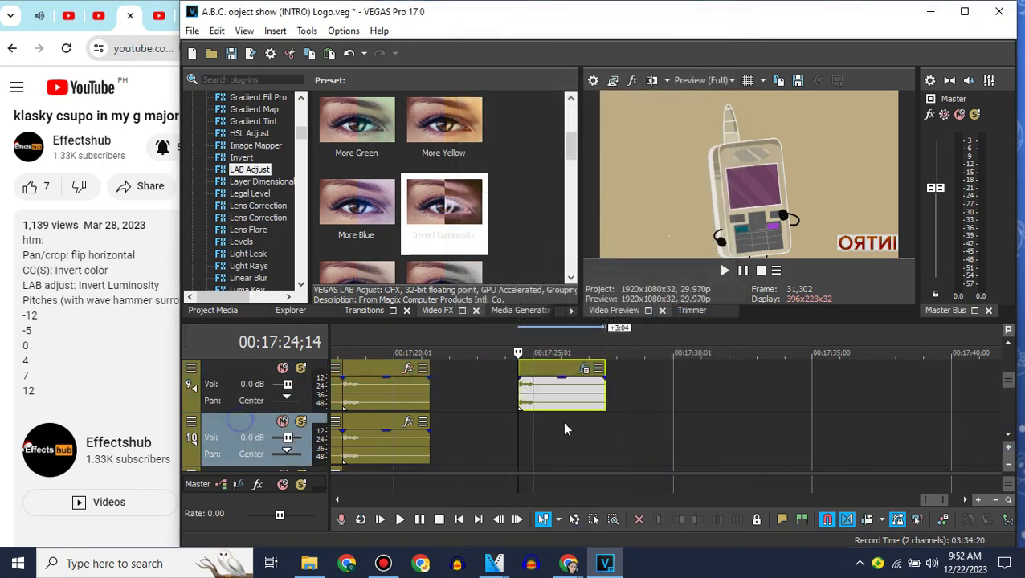
pyautogui.hotkey('ctrl', 'v')
pyautogui.rightClick(522, 424)
pyautogui.scroll(-3, 559, 567)
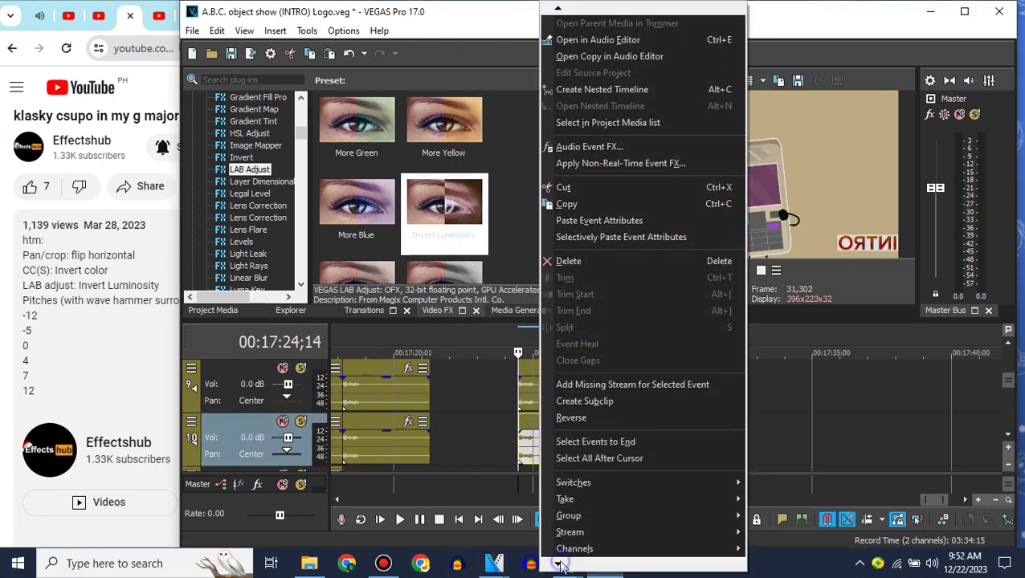
pyautogui.scroll(-1, 560, 566)
pyautogui.click(574, 540)
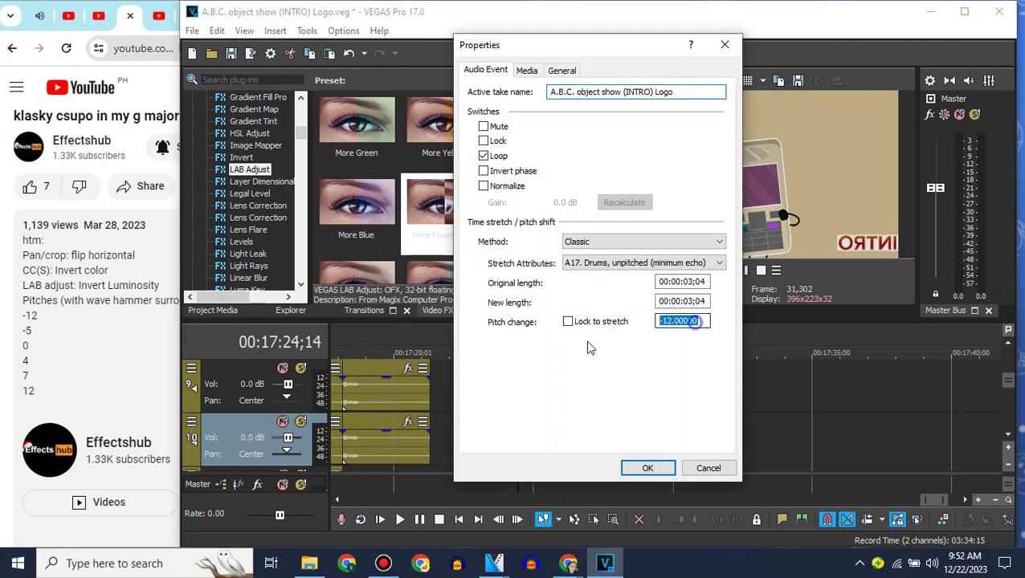
pyautogui.write('4')
pyautogui.click(649, 469)
# Step: Paste the copied audio event onto track 11 at 00:17:24;14 and set its pitch change to 7
pyautogui.click(1008, 437)
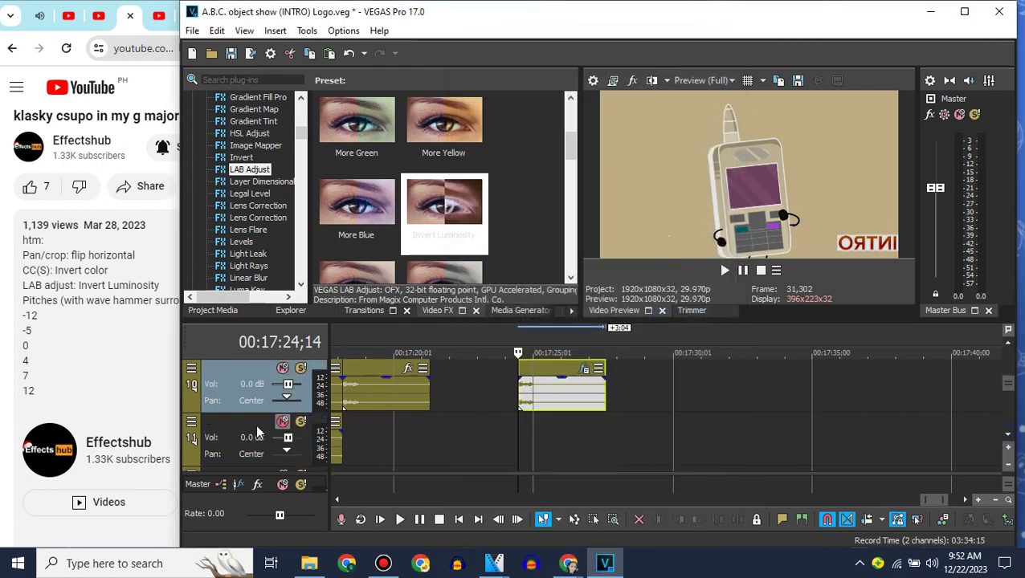
pyautogui.click(569, 425)
pyautogui.click(524, 426)
pyautogui.rightClick(538, 428)
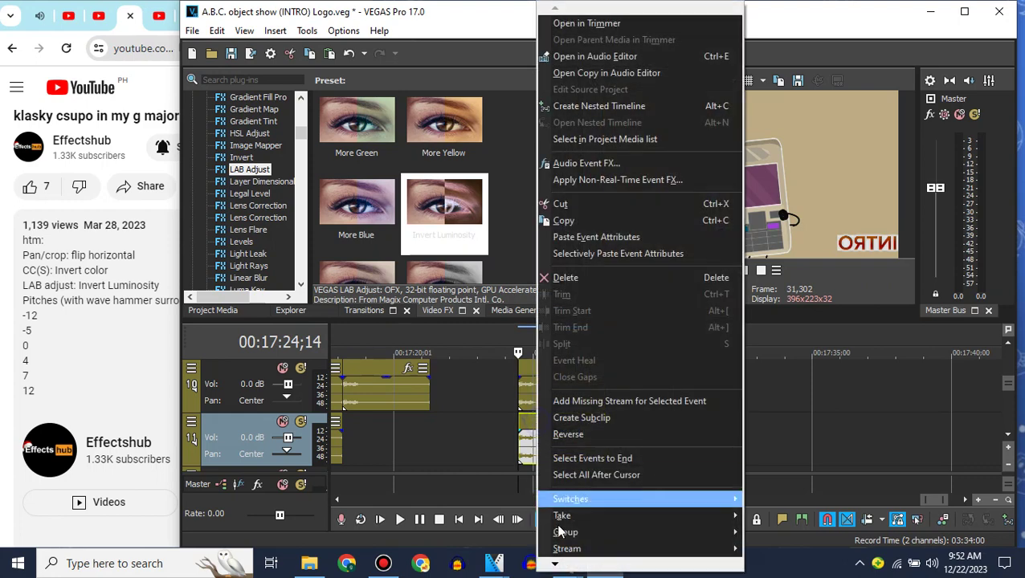
pyautogui.scroll(-3, 562, 565)
pyautogui.click(584, 541)
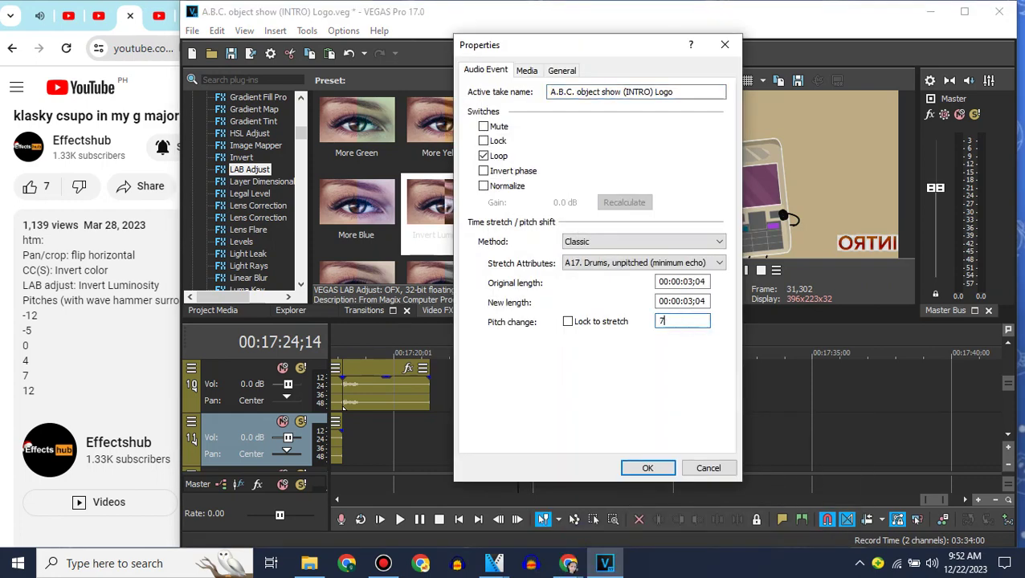
pyautogui.write('7')
pyautogui.press('Return')
# Step: Paste the copied audio event onto track 12 at 00:17:24;14 and set its pitch change to 12
pyautogui.click(1009, 438)
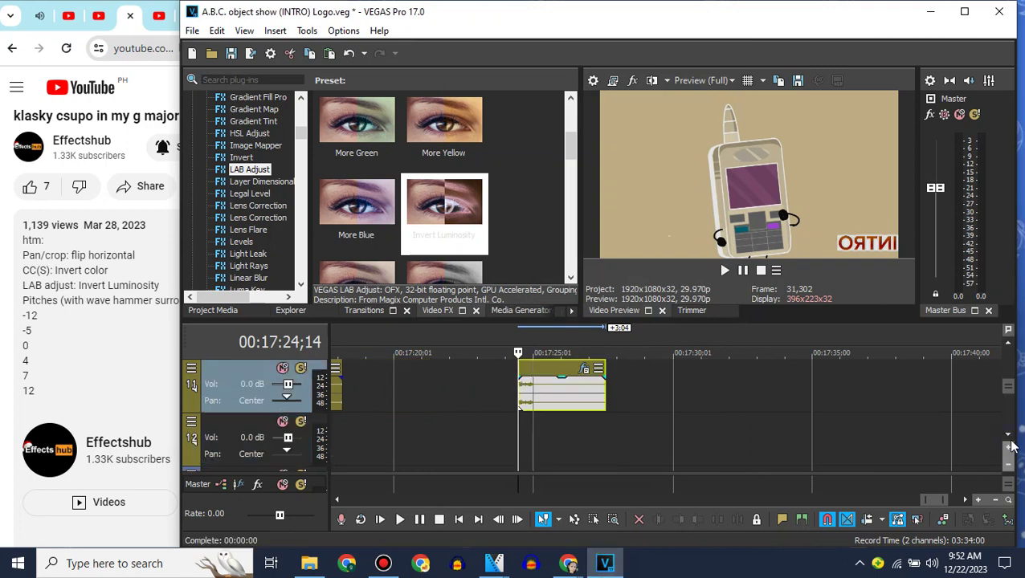
pyautogui.click(233, 424)
pyautogui.hotkey('ctrl', 'v')
pyautogui.click(522, 424)
pyautogui.rightClick(529, 424)
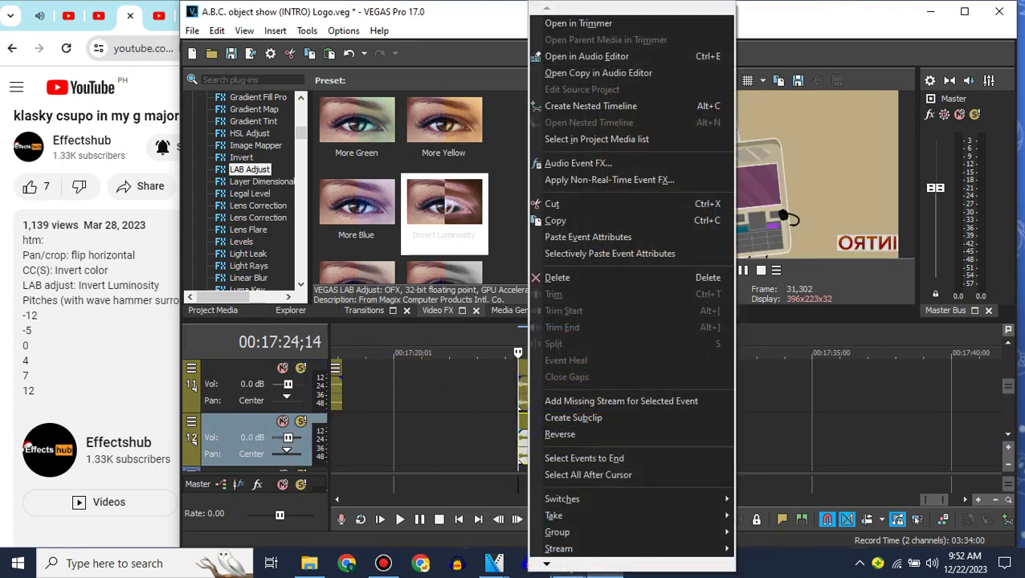
pyautogui.click(554, 571)
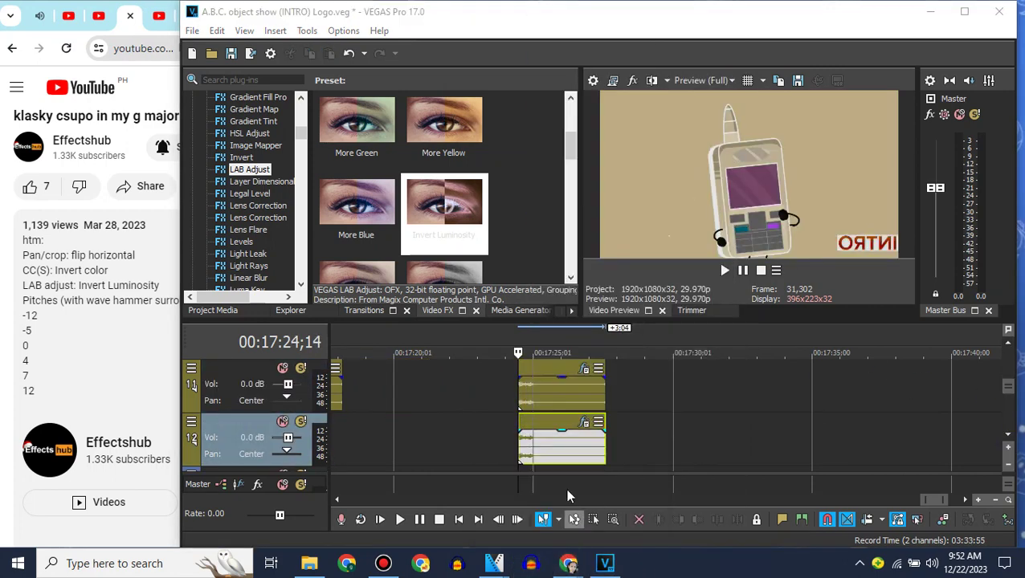
pyautogui.click(560, 464)
pyautogui.rightClick(560, 465)
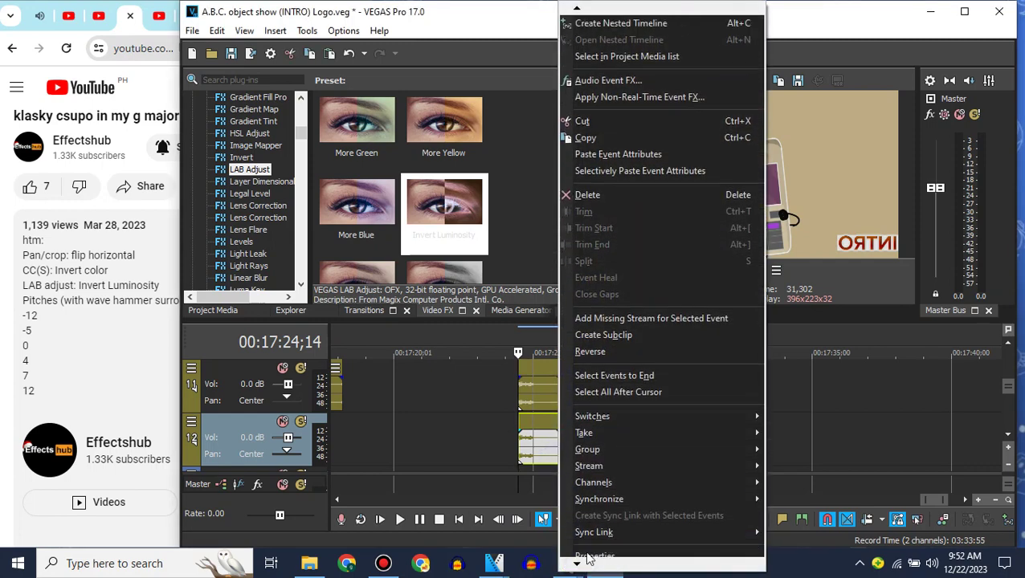
pyautogui.click(590, 557)
pyautogui.doubleClick(683, 321)
pyautogui.write('12')
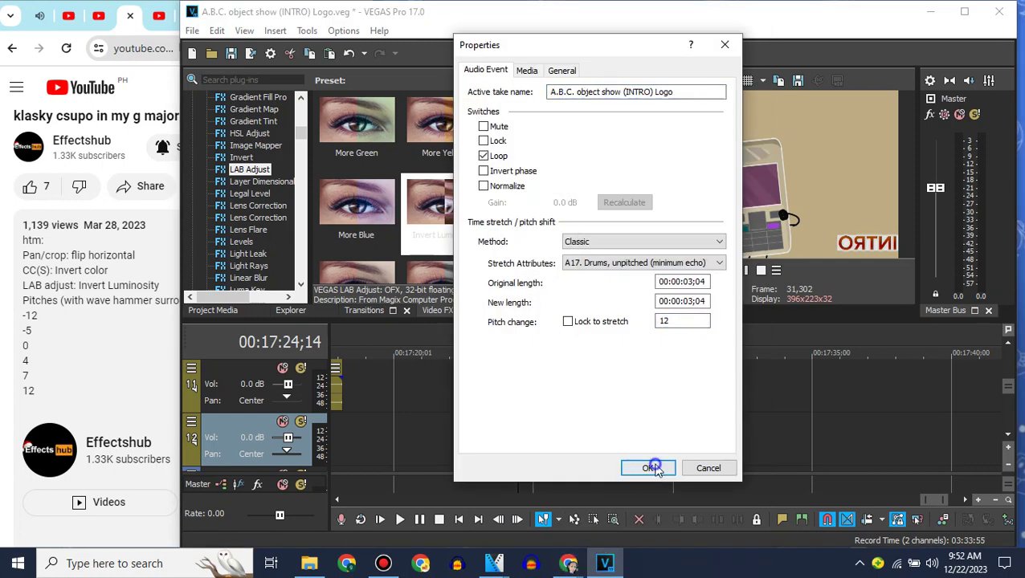
pyautogui.click(652, 468)
# Step: Switch to YouTube, return to the search results, open "(NEW EFFECT) Klasky Csupo in My G-Major 39" and expand its description
pyautogui.click(1009, 344)
pyautogui.click(1009, 343)
pyautogui.click(1009, 344)
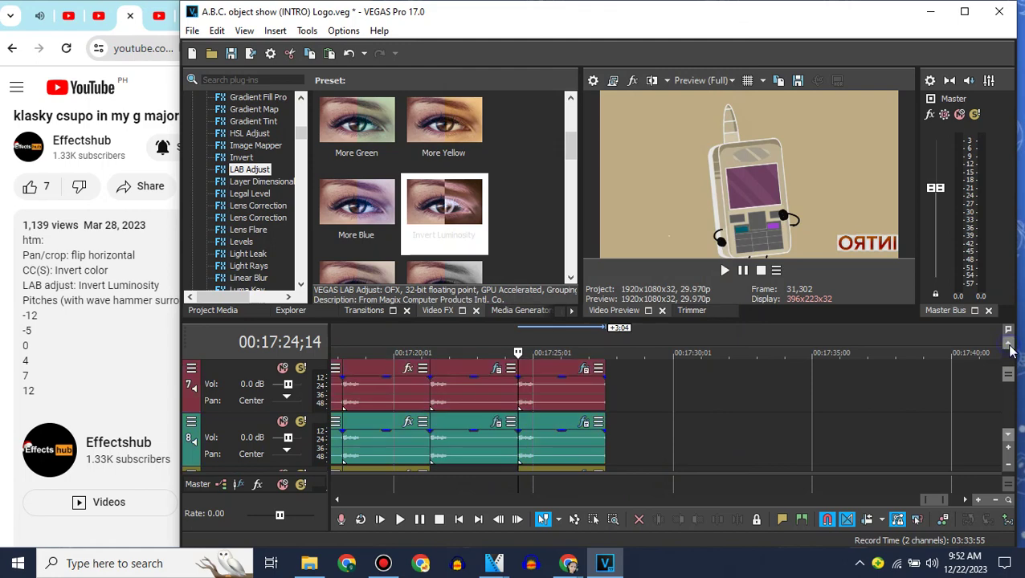
pyautogui.click(4, 277)
pyautogui.click(8, 50)
pyautogui.scroll(-3, 183, 94)
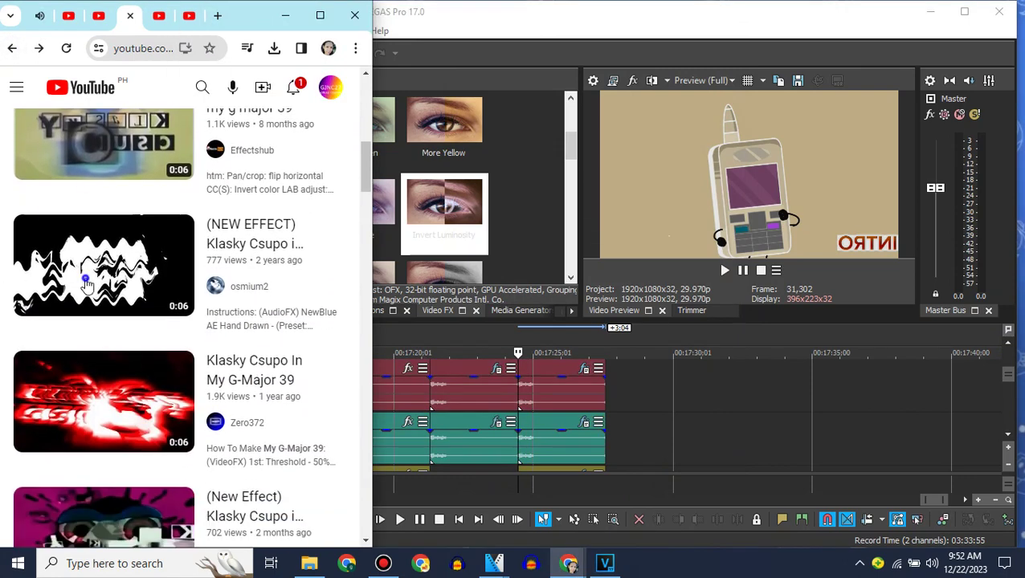
pyautogui.click(86, 282)
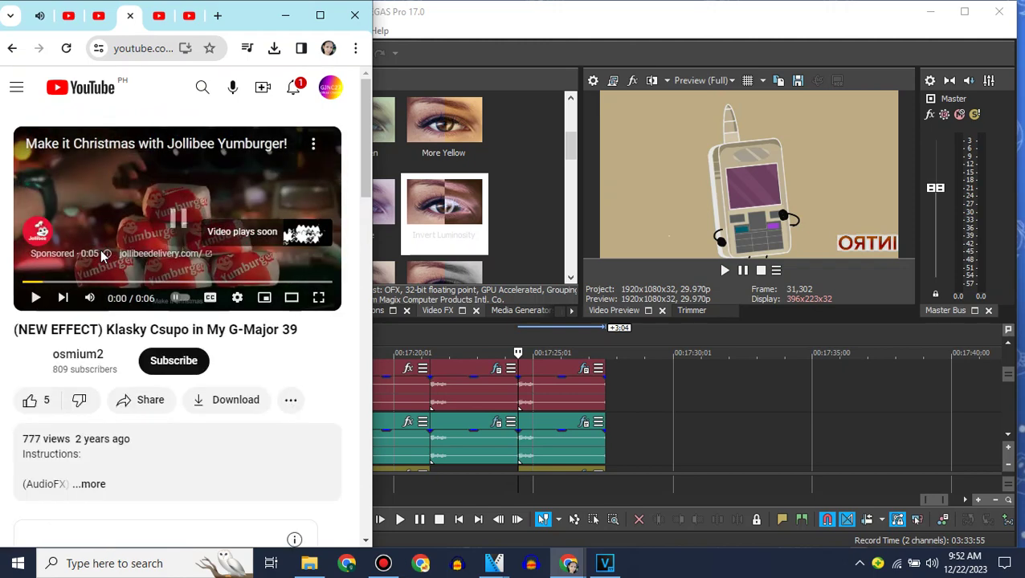
pyautogui.click(98, 451)
pyautogui.scroll(-3, 219, 443)
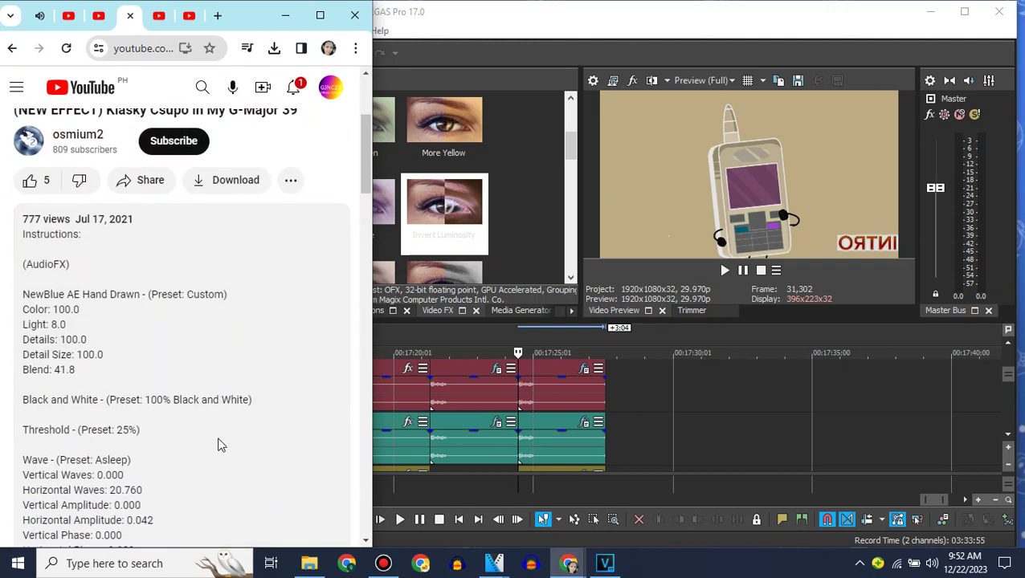
# Step: Return to VEGAS Pro, place the cursor at the end of the last track 7 event and show the project media
pyautogui.click(1016, 359)
pyautogui.scroll(1, 605, 387)
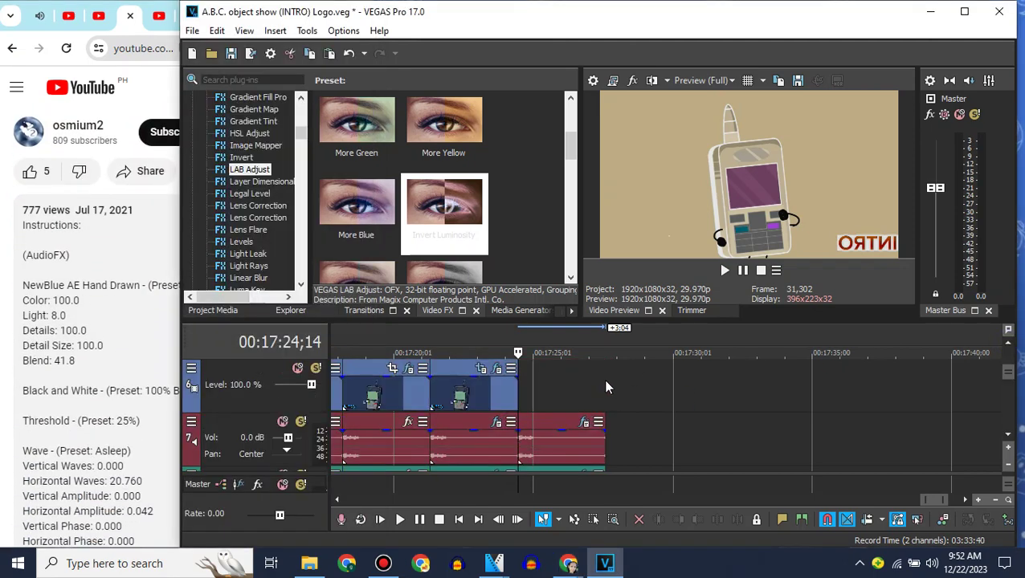
pyautogui.click(599, 430)
pyautogui.click(213, 310)
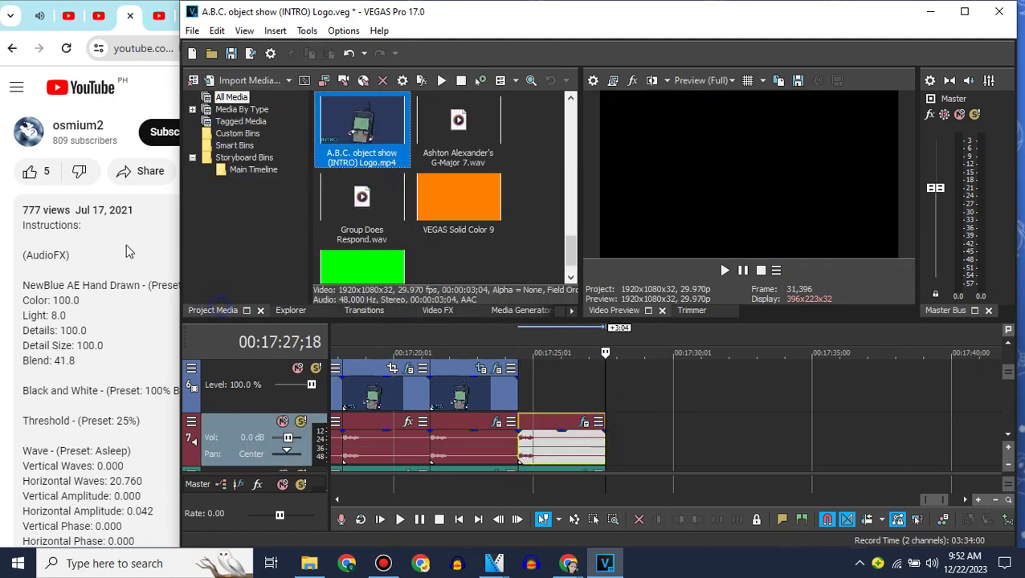
# Step: Unmute and play the YouTube reference video, pause it, and review the effect instructions in its description
pyautogui.click(124, 243)
pyautogui.scroll(3, 125, 243)
pyautogui.moveTo(587, 17)
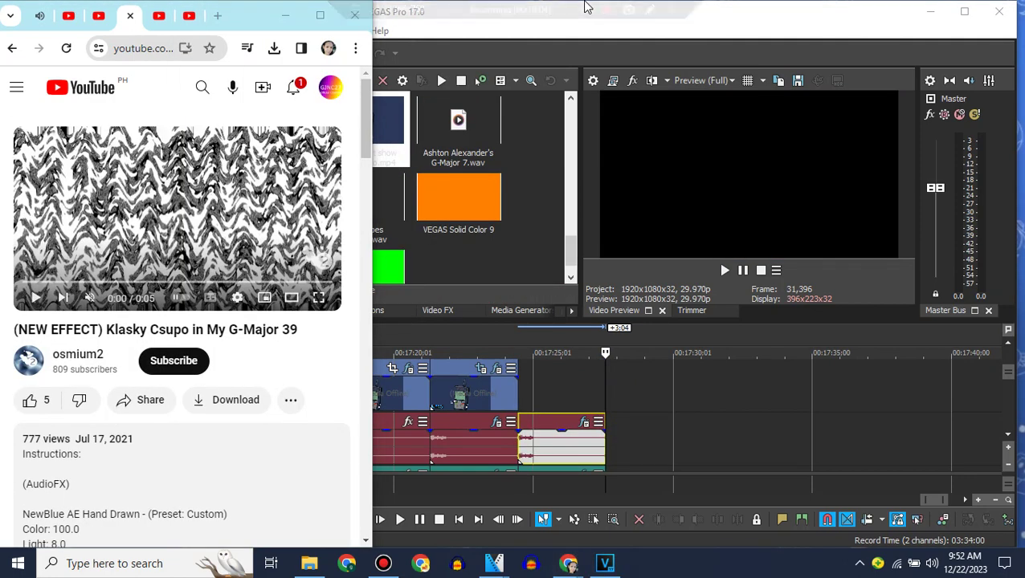
pyautogui.click(90, 297)
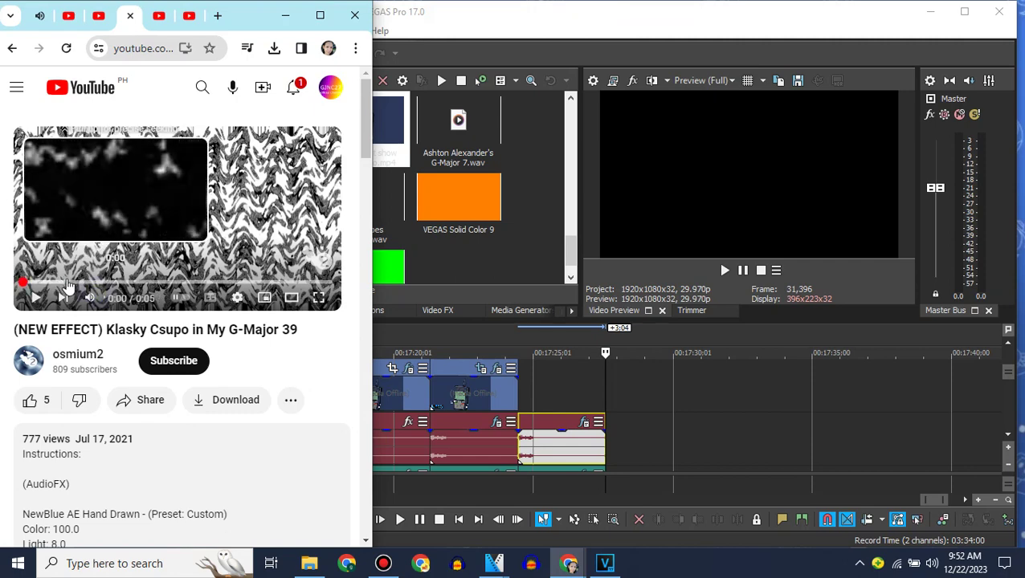
pyautogui.click(120, 250)
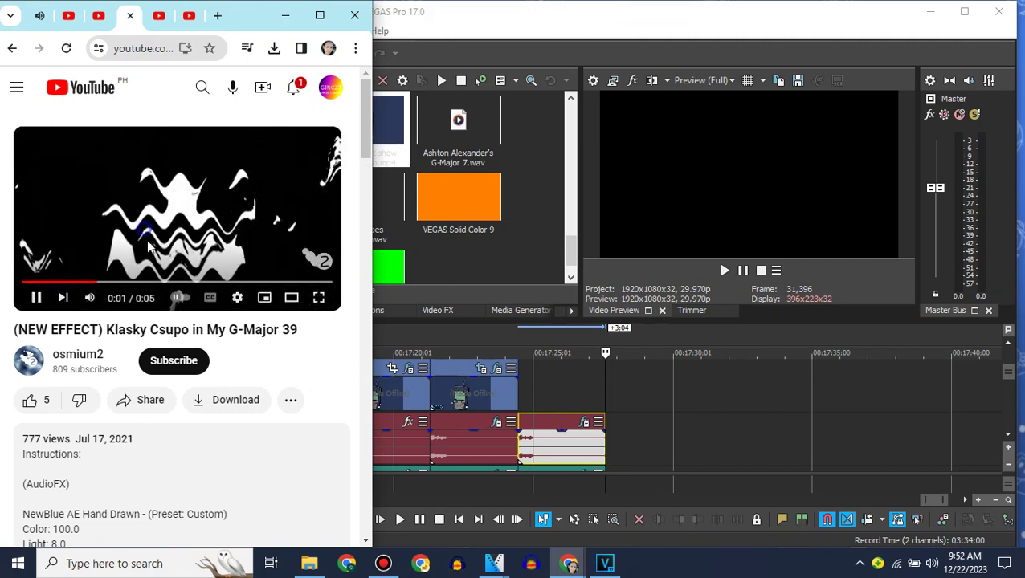
pyautogui.click(121, 252)
pyautogui.scroll(-3, 200, 423)
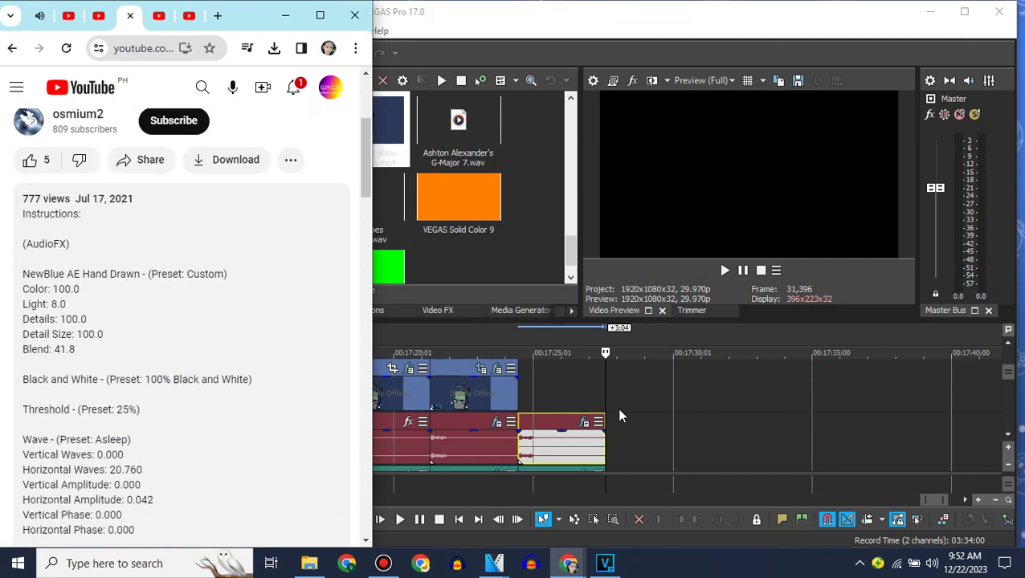
# Step: Add another copy of A.B.C. object show (INTRO) Logo.mp4 to track 6 at 00:17:27;18
pyautogui.click(1000, 339)
pyautogui.scroll(2, 544, 458)
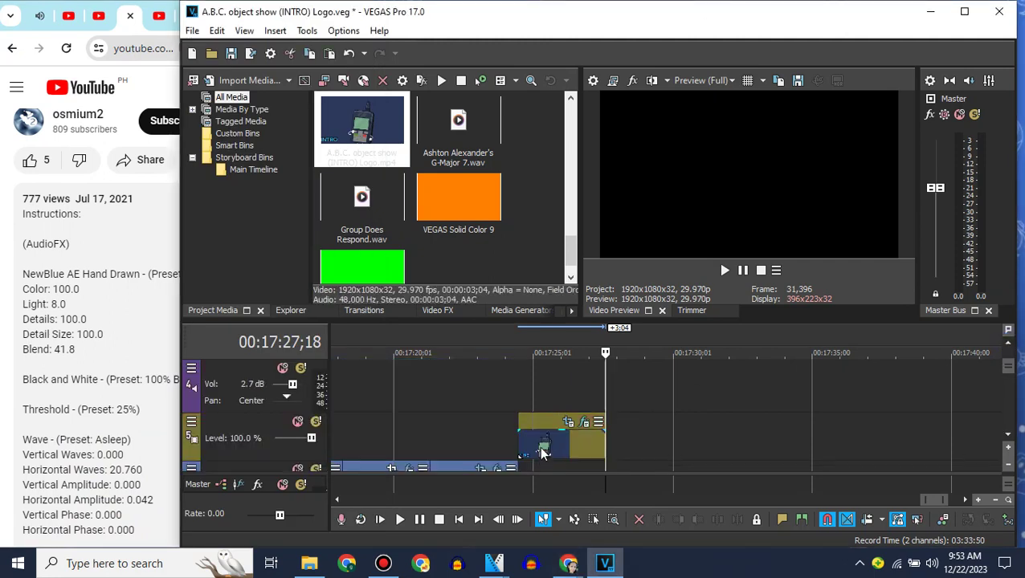
pyautogui.scroll(-1, 542, 454)
pyautogui.moveTo(542, 436); pyautogui.dragTo(633, 431)
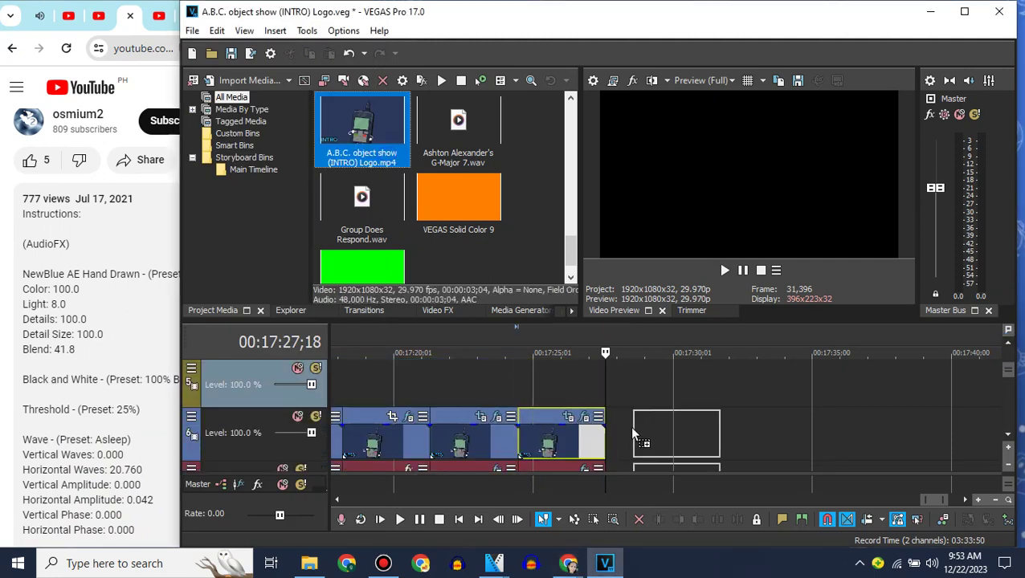
# Step: Apply the NewBlue AE Hand Drawn effect with the Black Board preset to the newest logo event on track 6
pyautogui.click(426, 310)
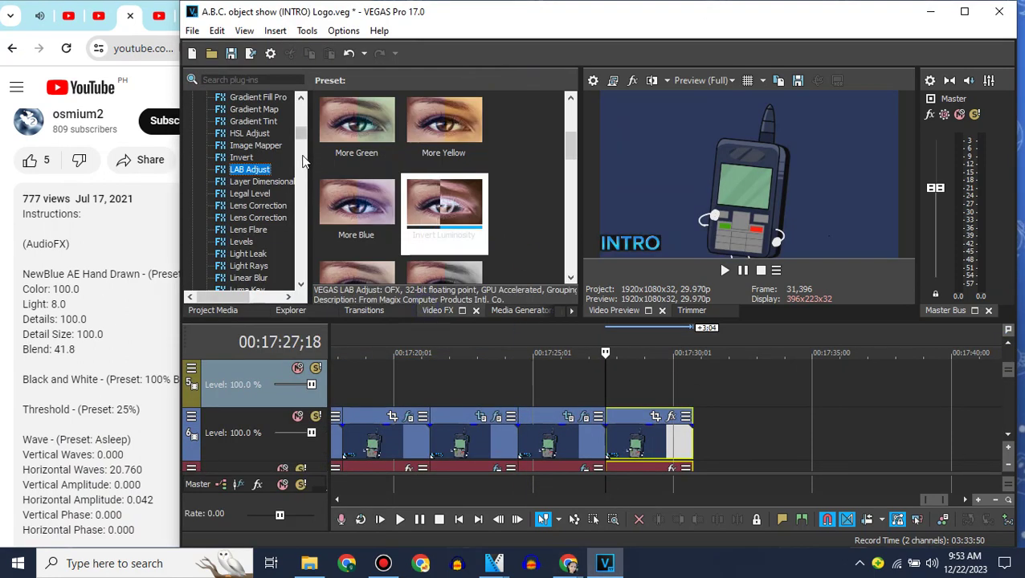
pyautogui.moveTo(302, 138); pyautogui.dragTo(301, 143)
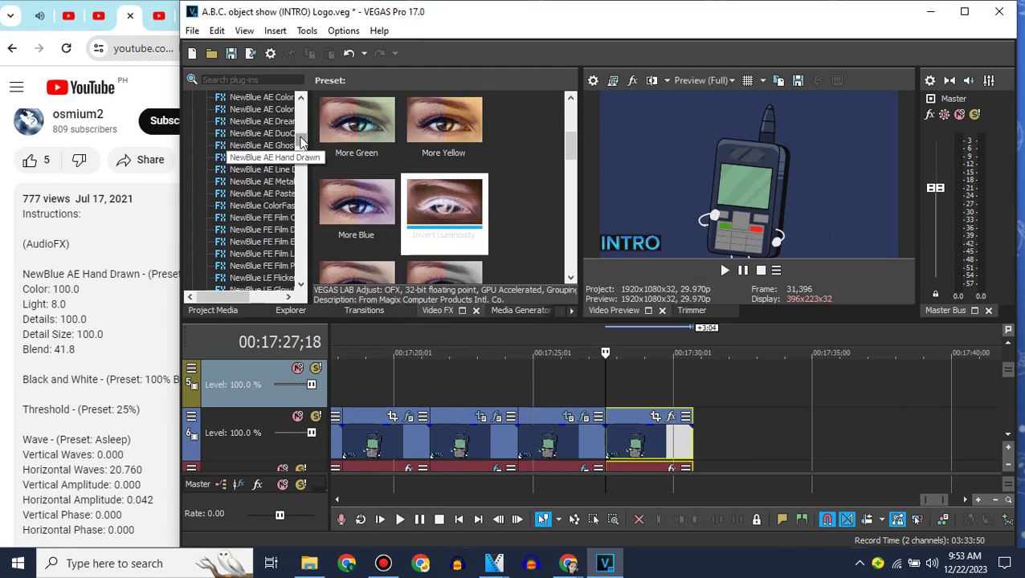
pyautogui.click(303, 98)
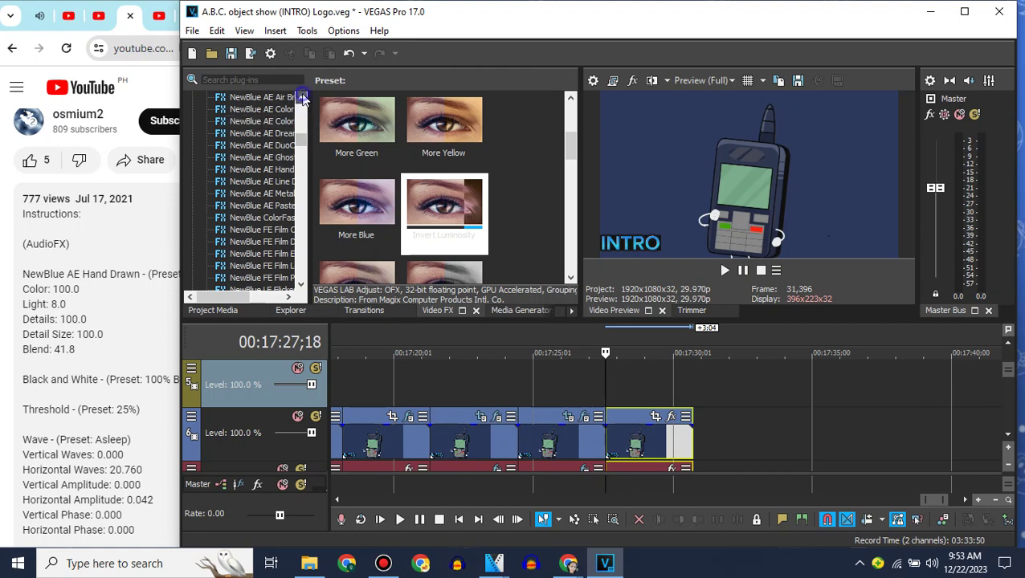
pyautogui.click(303, 97)
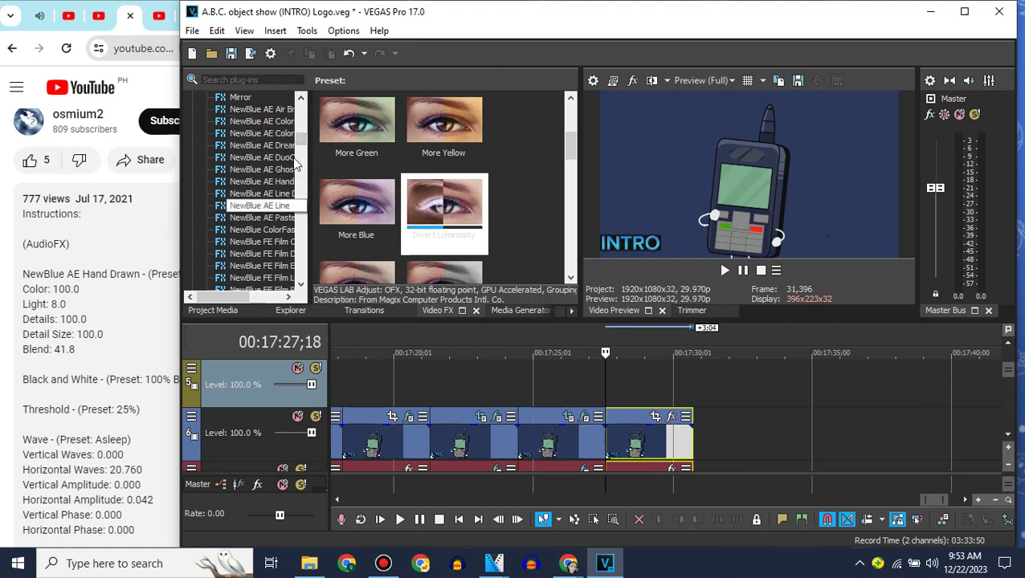
pyautogui.click(261, 181)
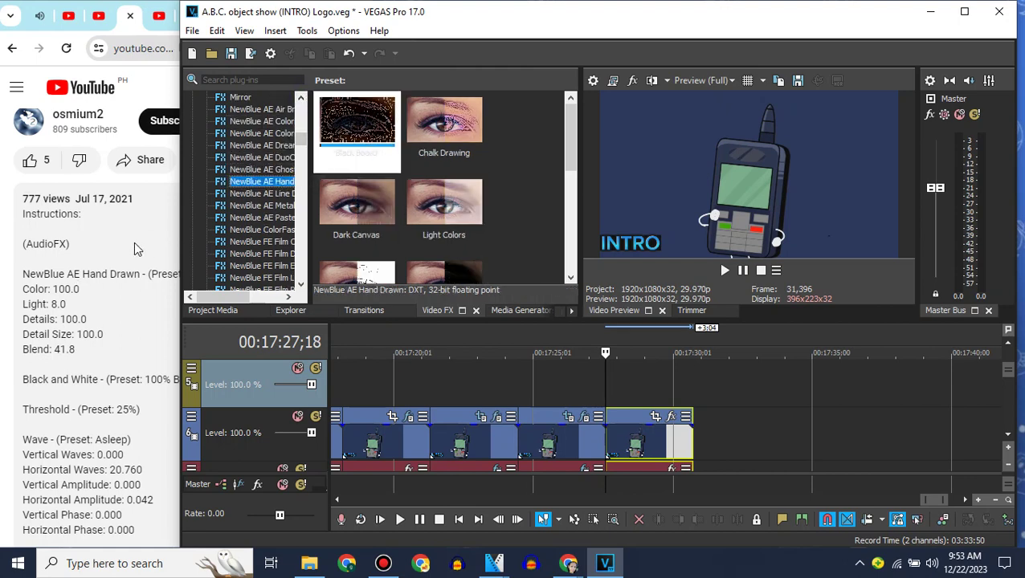
pyautogui.click(137, 249)
pyautogui.click(537, 201)
pyautogui.click(357, 128)
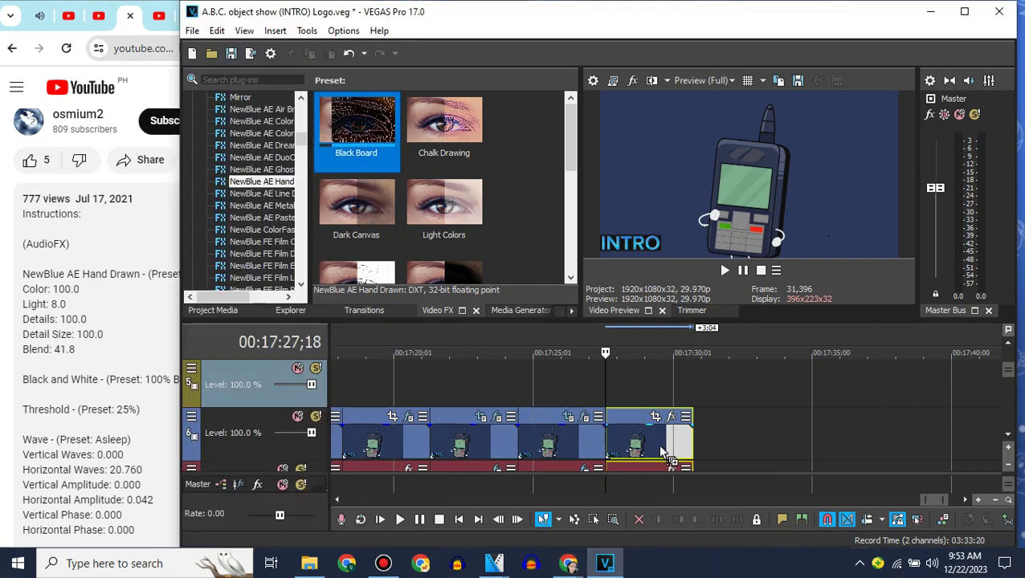
pyautogui.moveTo(663, 454); pyautogui.dragTo(655, 446)
pyautogui.moveTo(391, 74); pyautogui.dragTo(561, 88)
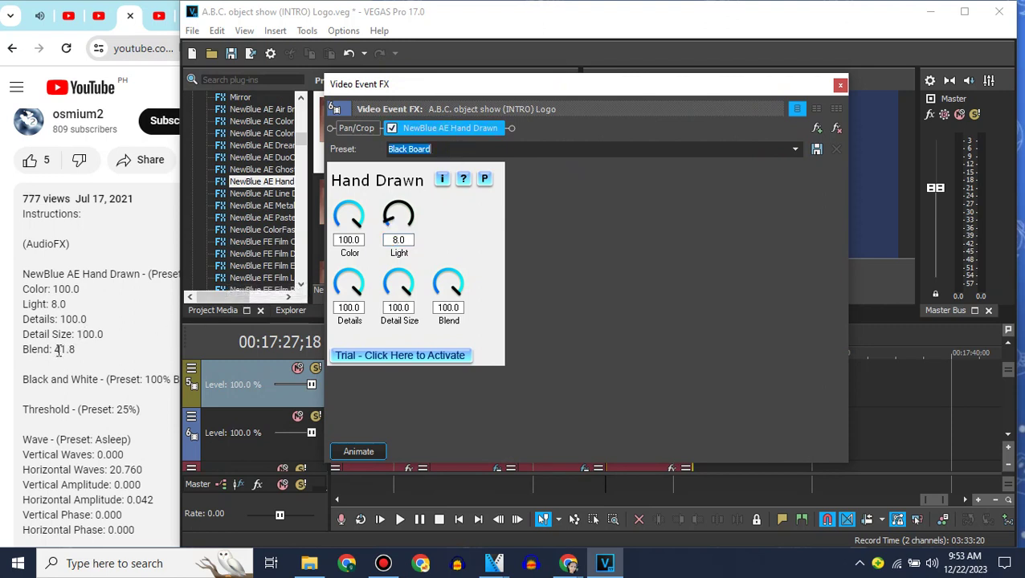
# Step: Set Hand Drawn's Blend to 41.8, save the settings as preset "My G-Major 39", and close the event effects
pyautogui.moveTo(57, 351); pyautogui.dragTo(105, 336)
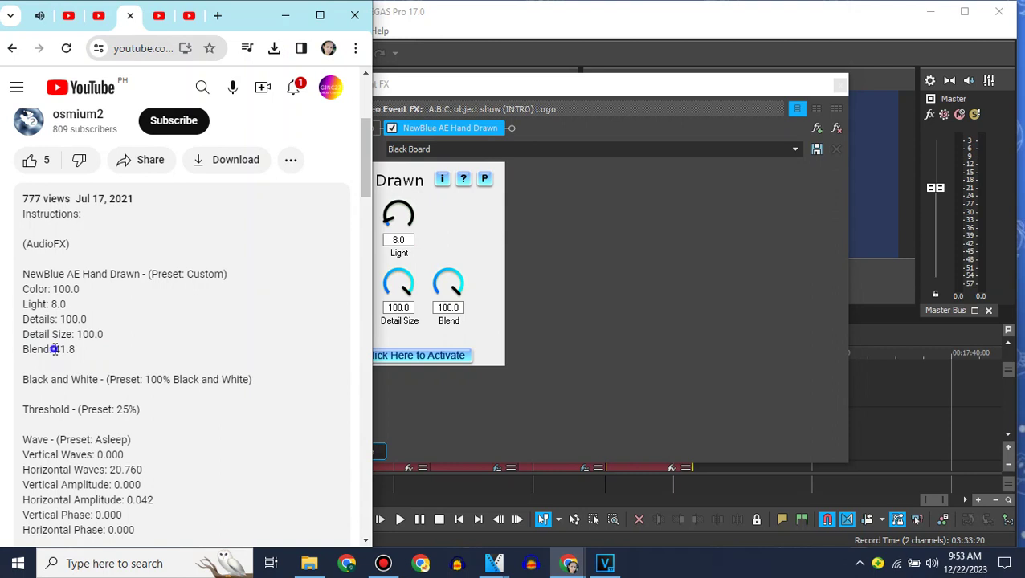
pyautogui.click(463, 307)
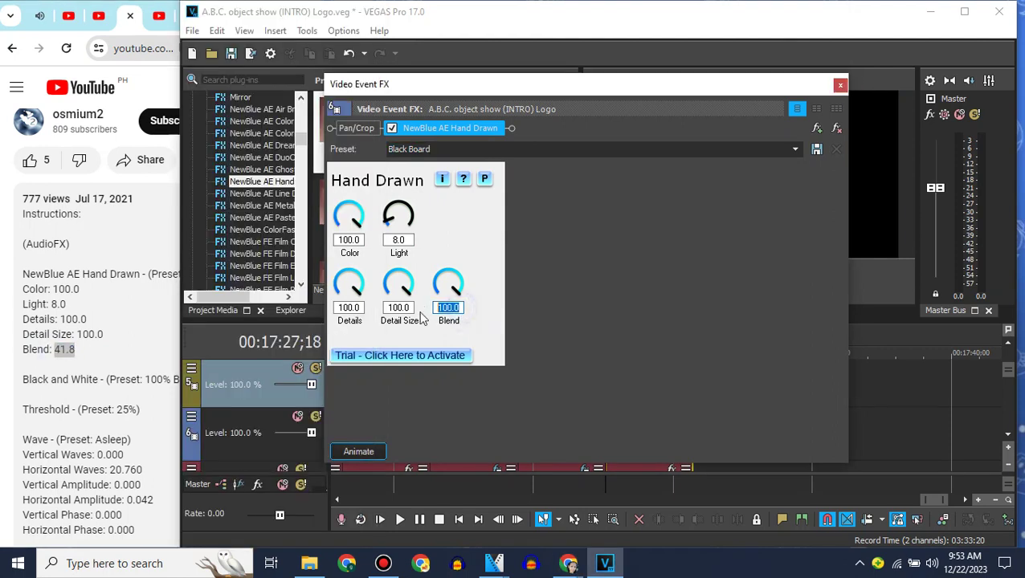
pyautogui.click(143, 228)
pyautogui.scroll(3, 142, 228)
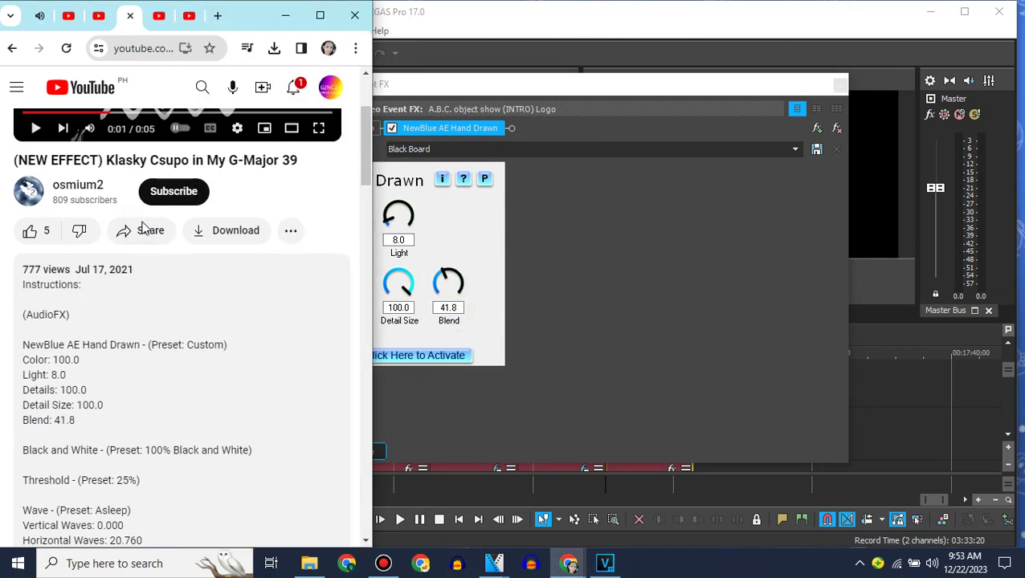
pyautogui.moveTo(203, 281); pyautogui.dragTo(329, 293)
pyautogui.click(329, 293)
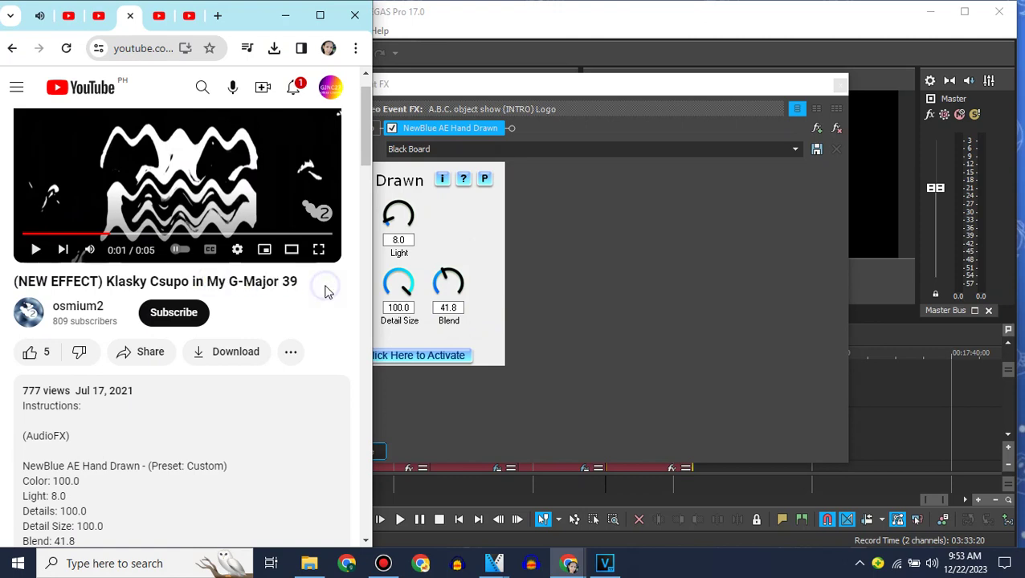
pyautogui.scroll(-3, 327, 291)
pyautogui.click(359, 181)
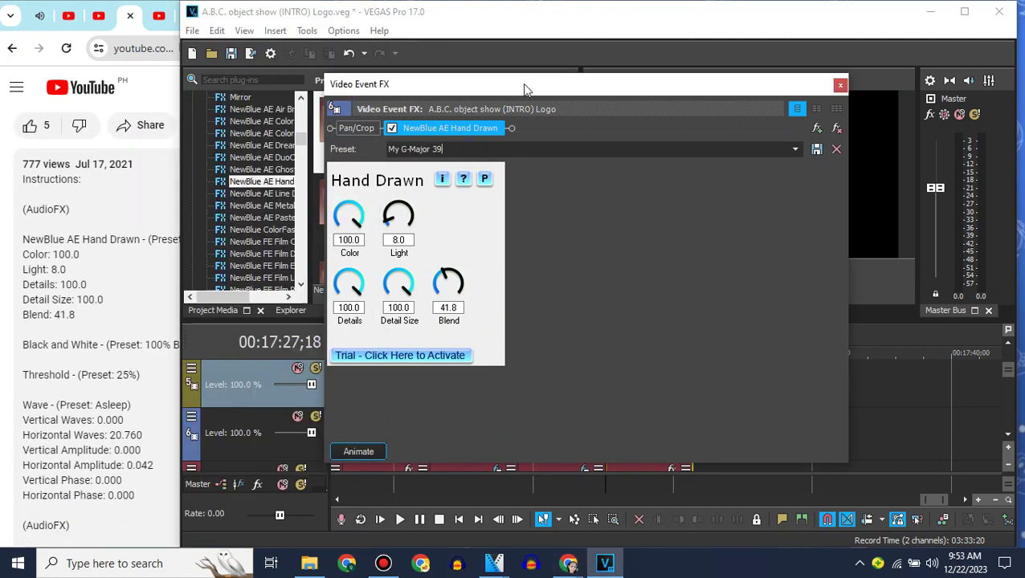
pyautogui.moveTo(522, 84); pyautogui.dragTo(297, 47)
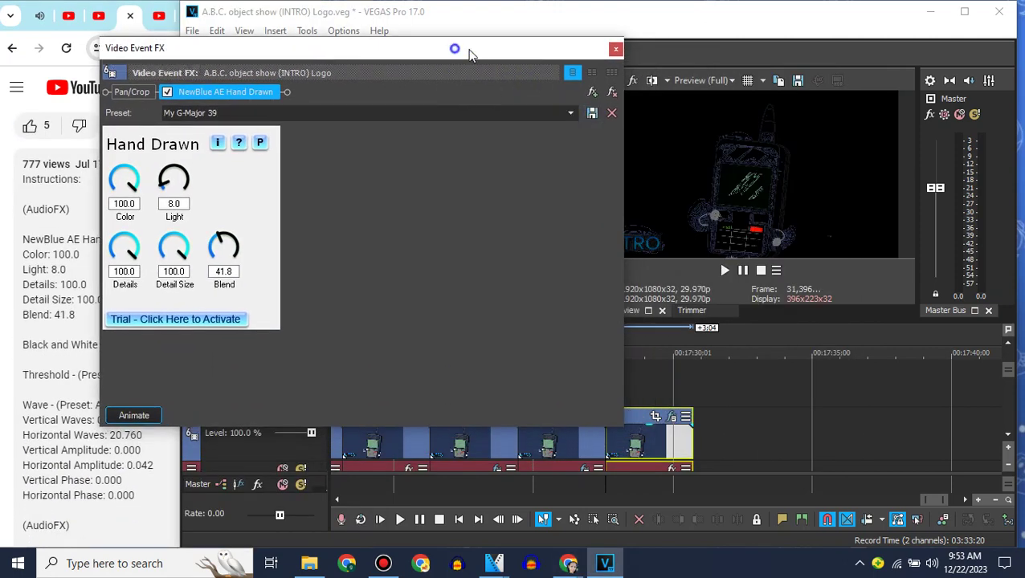
pyautogui.moveTo(469, 50); pyautogui.dragTo(578, 51)
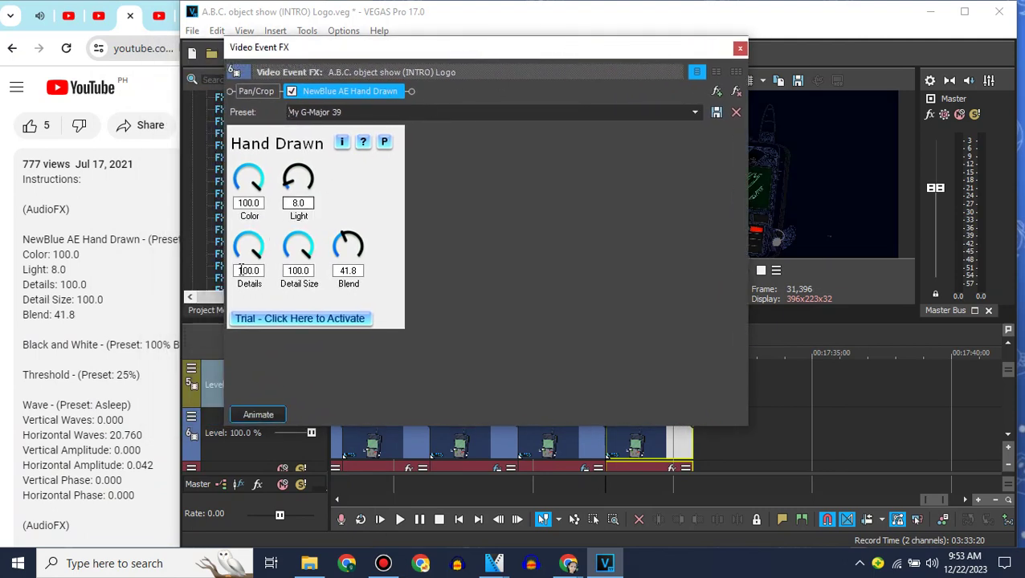
pyautogui.click(740, 50)
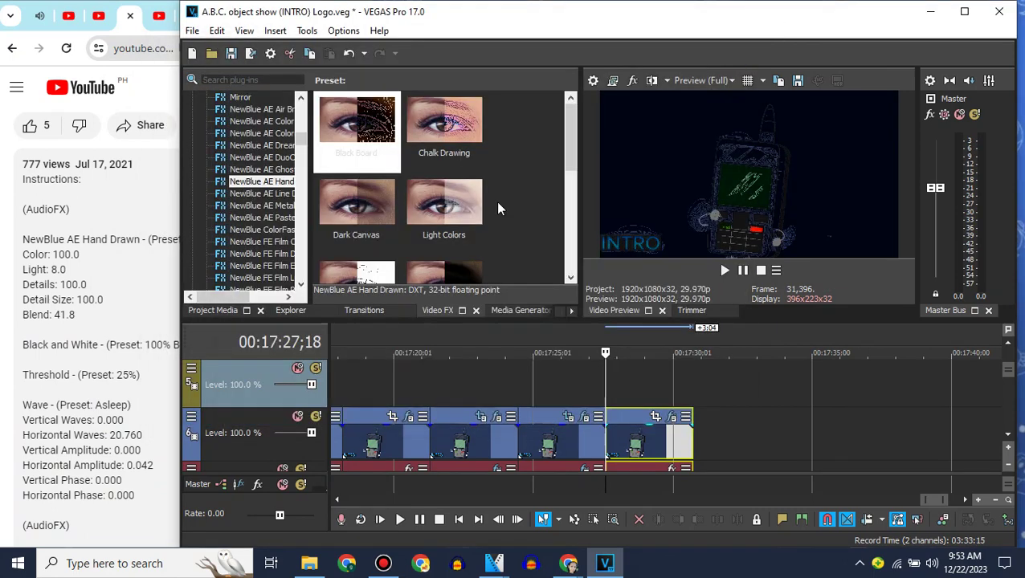
# Step: Add the Black and White effect with the (Default) preset, blend amount 1.000, to the last track 6 event
pyautogui.moveTo(302, 145); pyautogui.dragTo(303, 120)
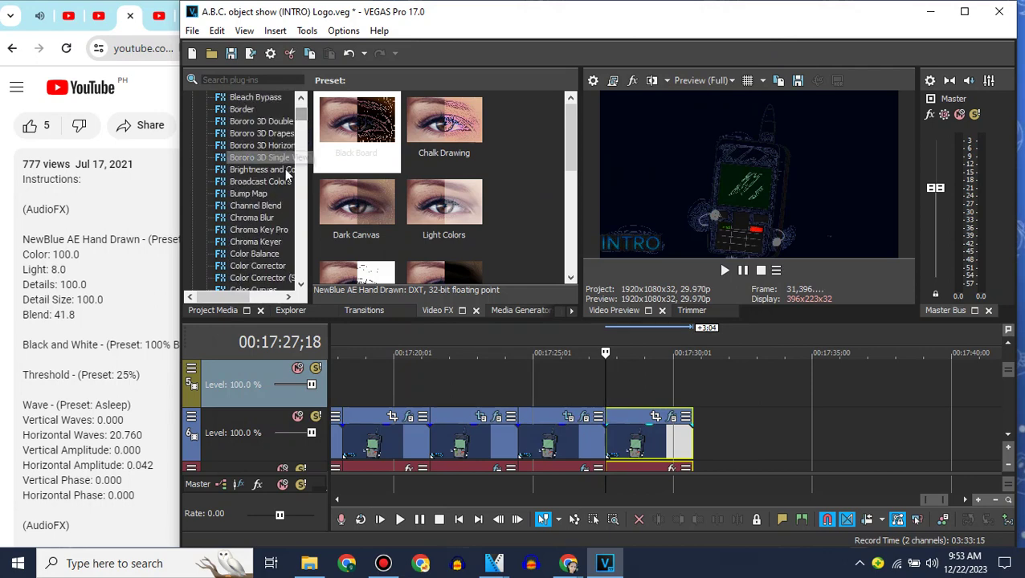
pyautogui.scroll(1, 301, 115)
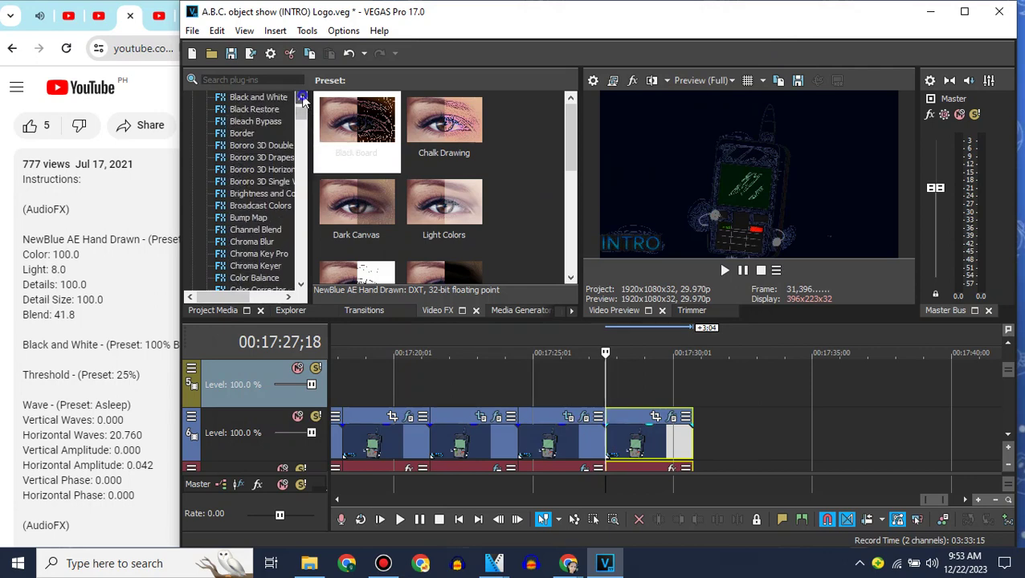
pyautogui.click(276, 110)
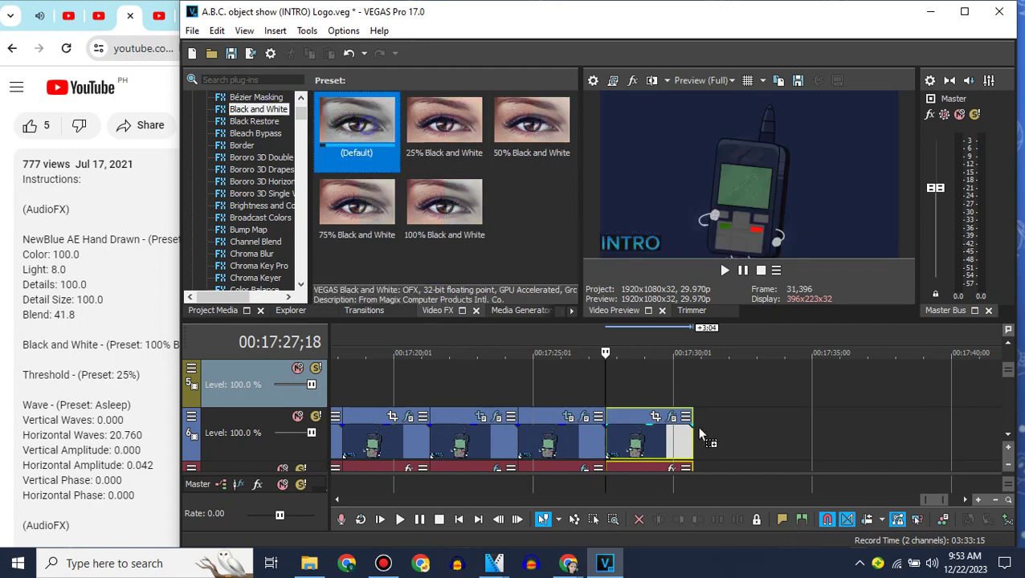
pyautogui.moveTo(657, 446); pyautogui.dragTo(659, 446)
pyautogui.click(739, 49)
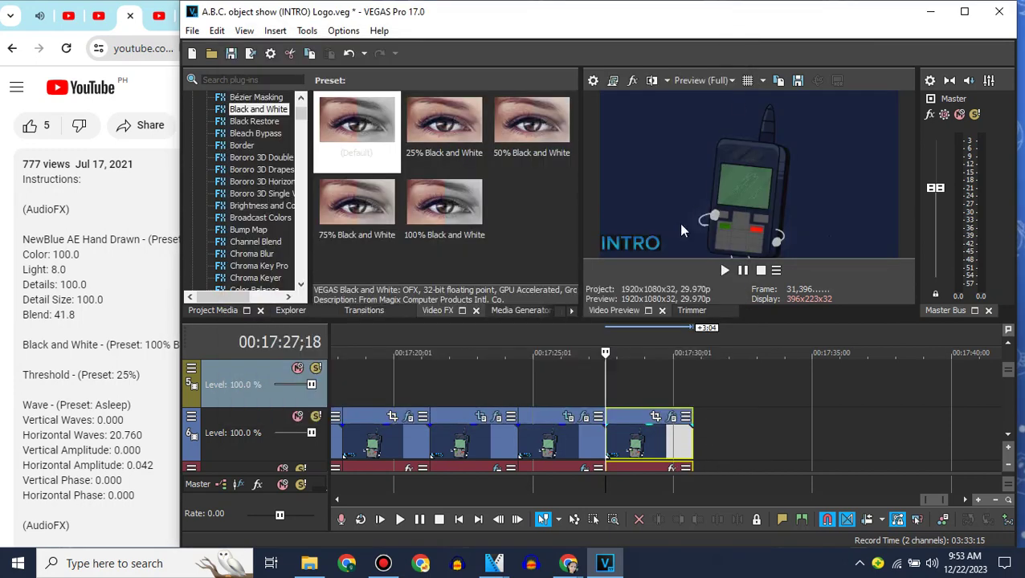
pyautogui.click(674, 417)
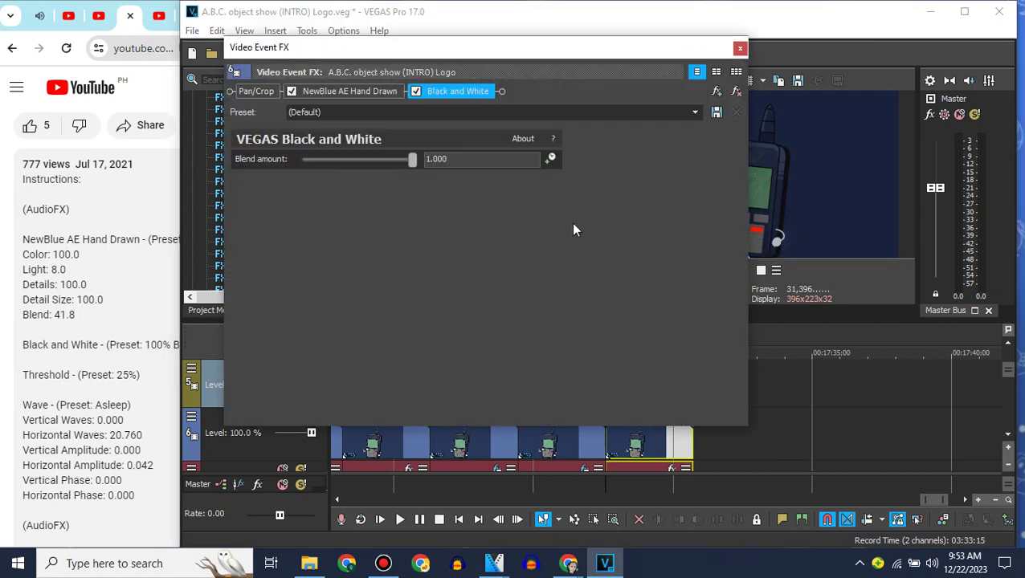
pyautogui.click(86, 253)
pyautogui.click(504, 310)
pyautogui.click(740, 51)
# Step: Add the Threshold effect with the 25 % preset to the last track 6 event
pyautogui.scroll(-7, 304, 273)
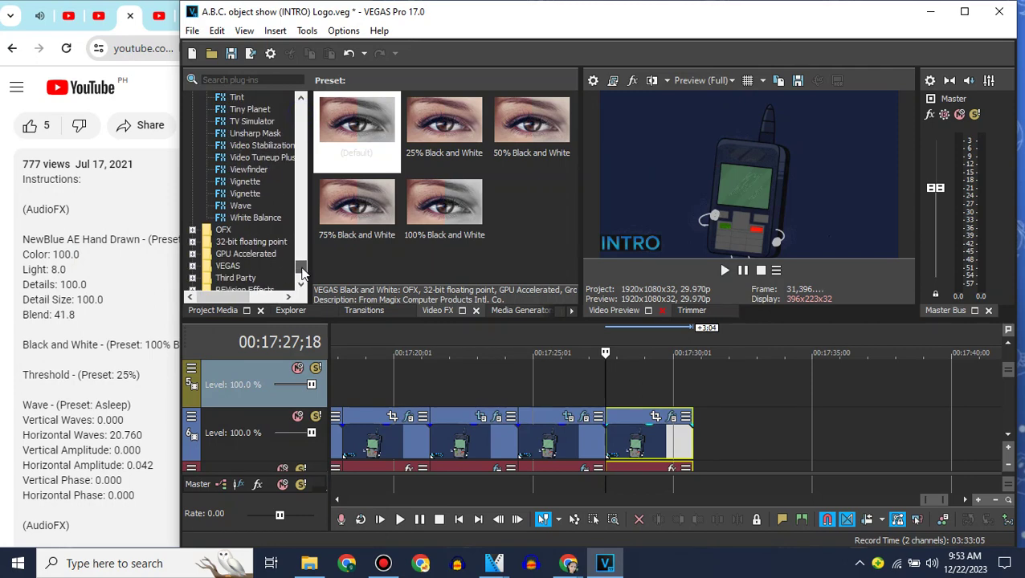
pyautogui.scroll(3, 303, 273)
pyautogui.scroll(2, 267, 243)
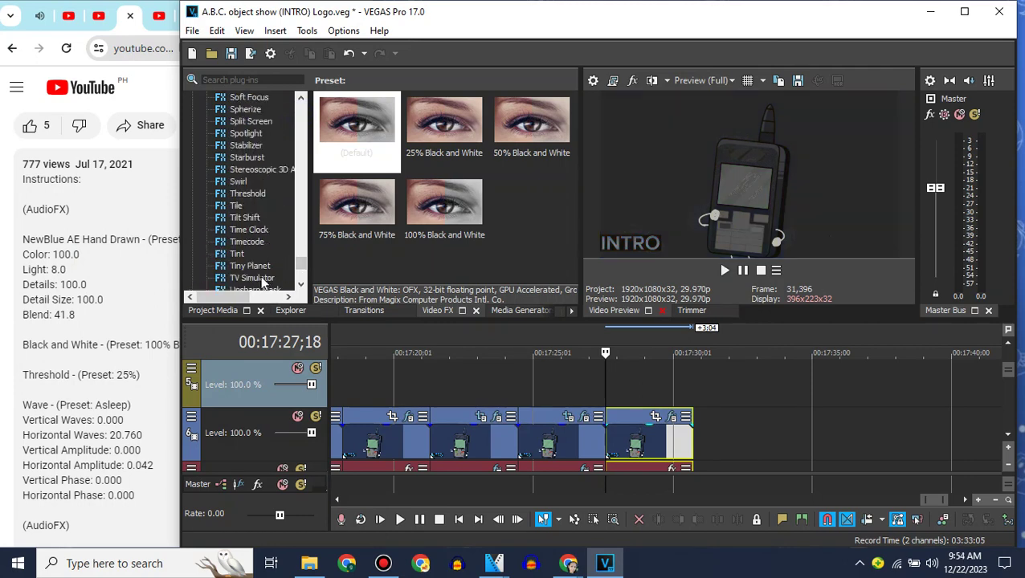
pyautogui.click(249, 194)
pyautogui.moveTo(366, 136); pyautogui.dragTo(652, 445)
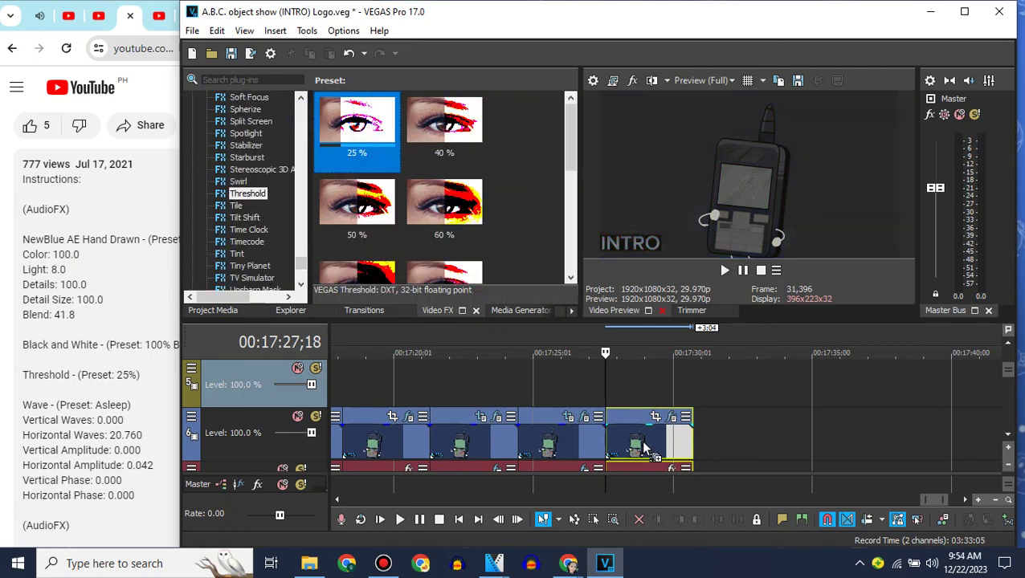
pyautogui.moveTo(711, 46); pyautogui.dragTo(545, 67)
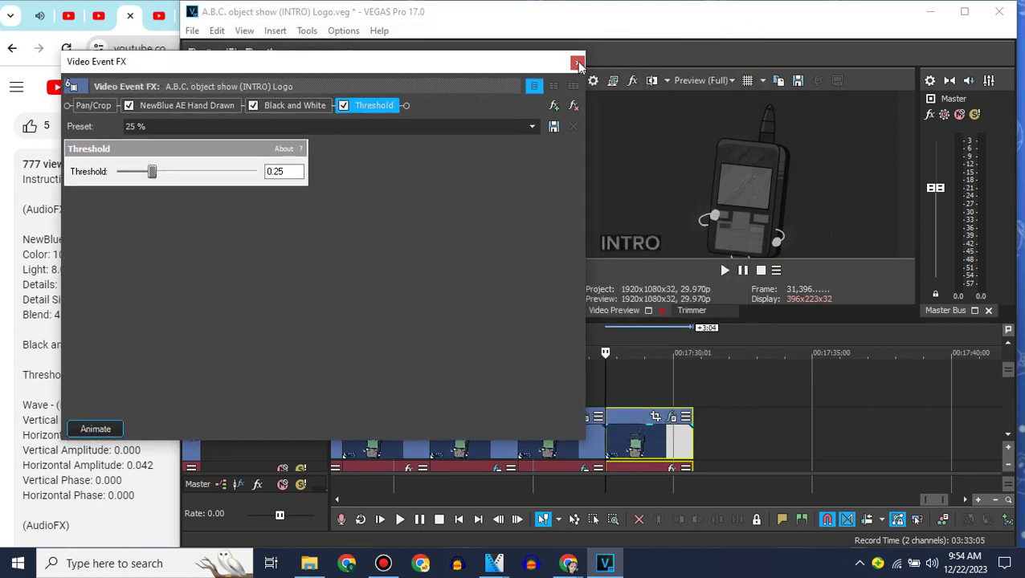
pyautogui.click(577, 62)
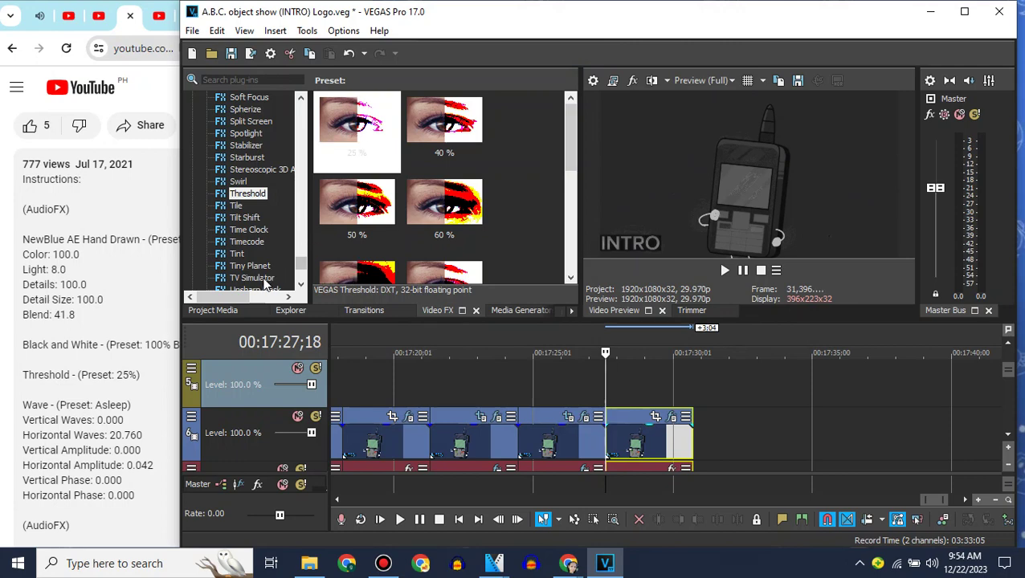
# Step: Check the last track 6 event's effect chain and add the Wave effect to it with the Reset to None preset
pyautogui.click(298, 285)
pyautogui.click(302, 285)
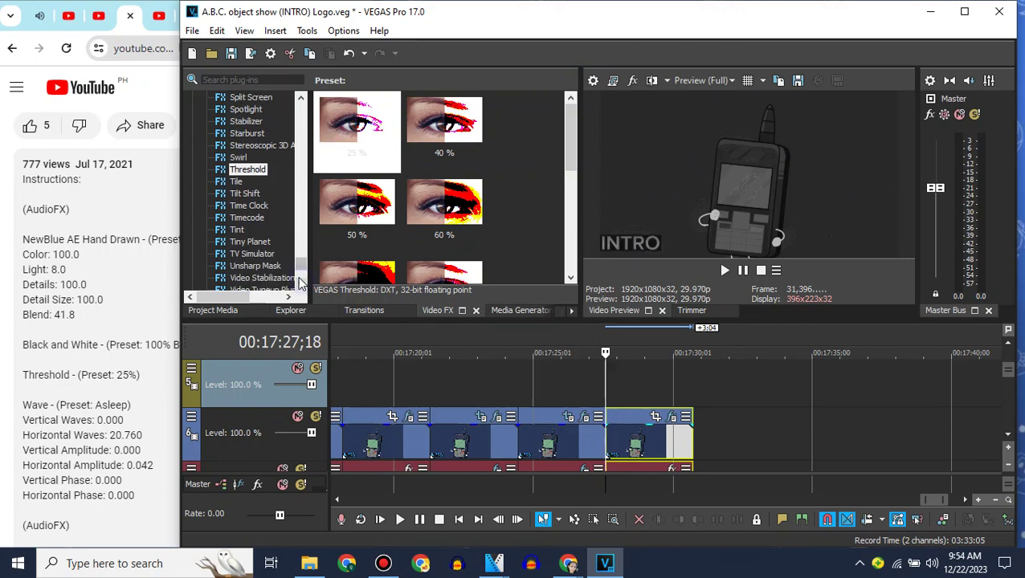
pyautogui.click(302, 285)
pyautogui.click(300, 283)
pyautogui.click(300, 284)
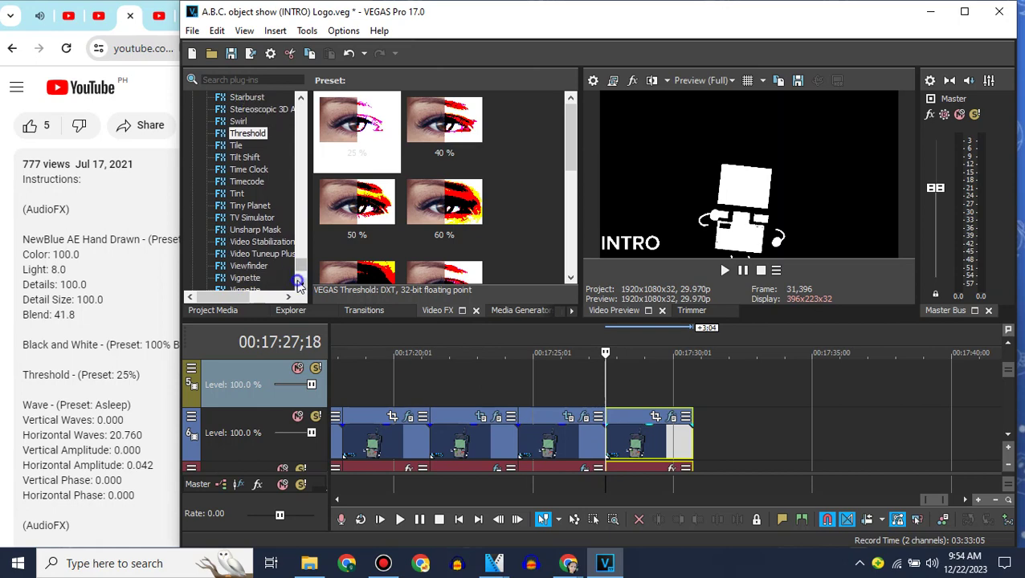
pyautogui.click(299, 283)
pyautogui.click(299, 283)
pyautogui.click(300, 283)
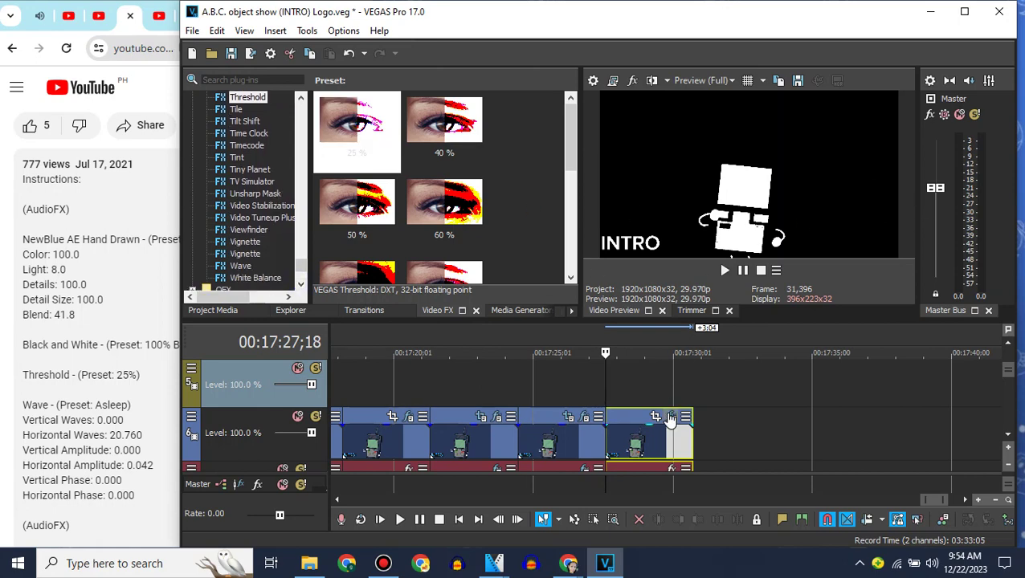
pyautogui.click(671, 417)
pyautogui.click(213, 104)
pyautogui.moveTo(364, 70); pyautogui.dragTo(448, 75)
pyautogui.click(672, 68)
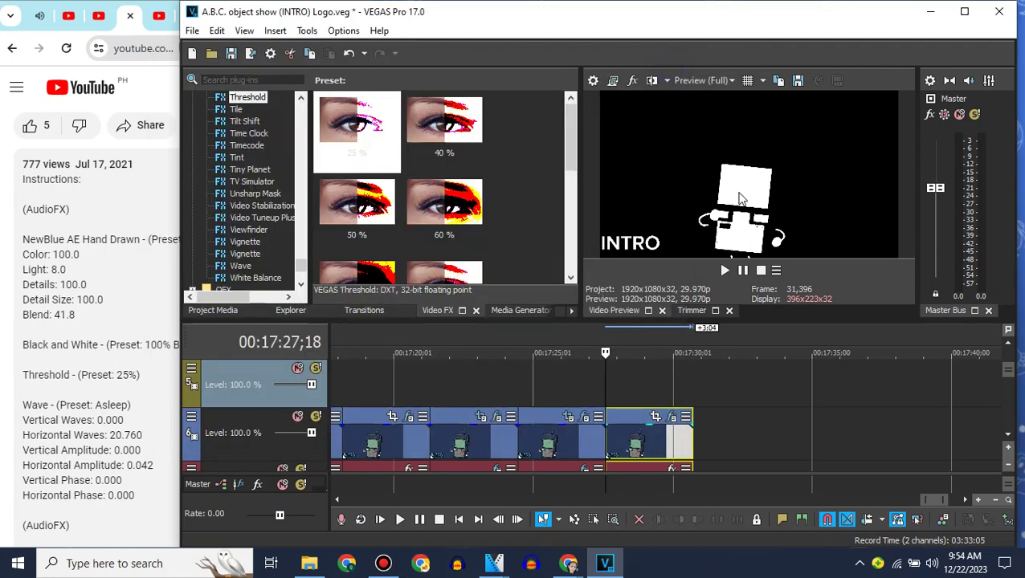
pyautogui.click(243, 268)
pyautogui.moveTo(347, 132); pyautogui.dragTo(625, 431)
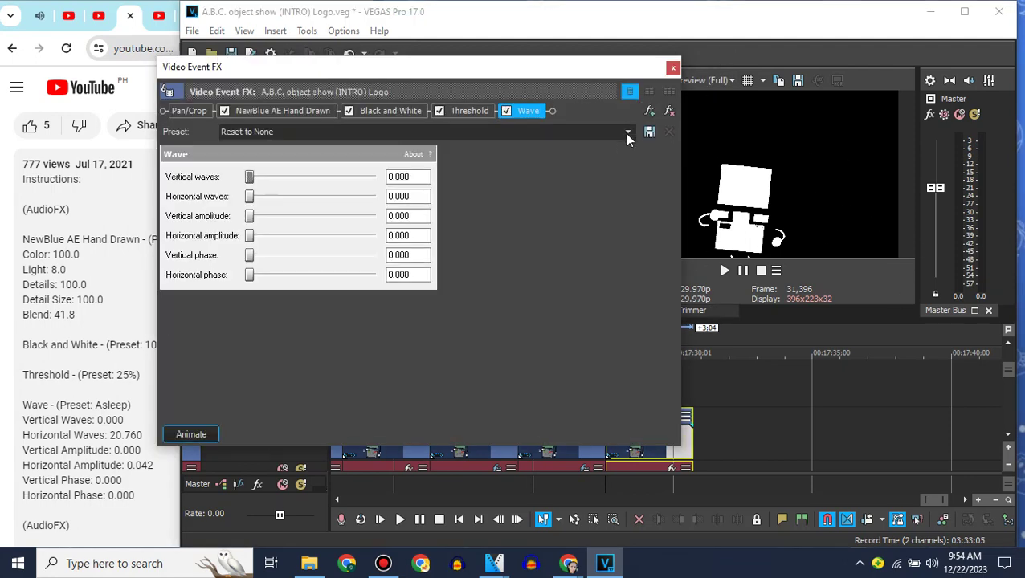
# Step: Switch the Wave effect to the Asleep preset and compare its values with the YouTube description
pyautogui.click(627, 132)
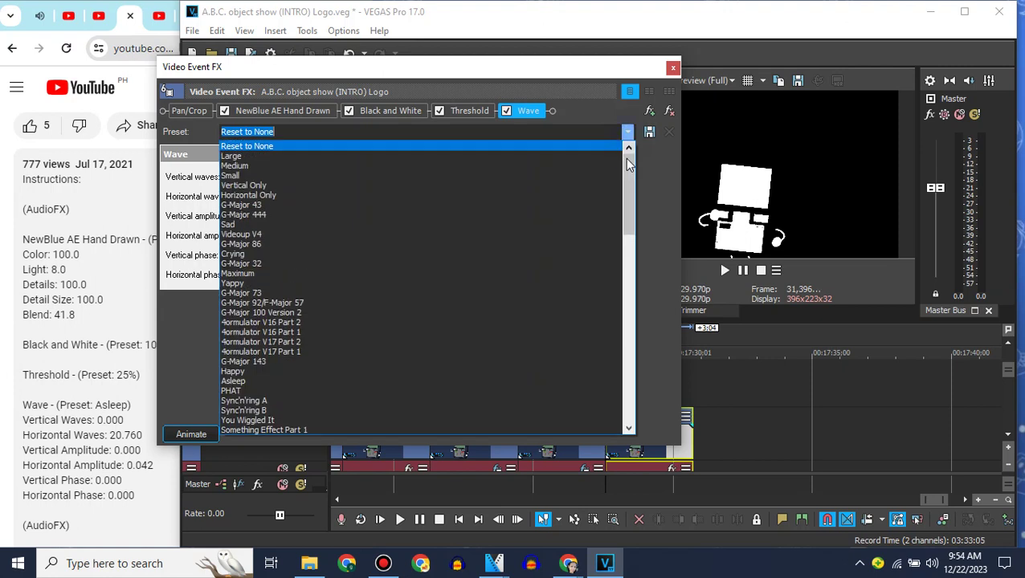
pyautogui.click(254, 381)
pyautogui.scroll(-1, 128, 349)
pyautogui.scroll(-3, 128, 349)
pyautogui.click(121, 268)
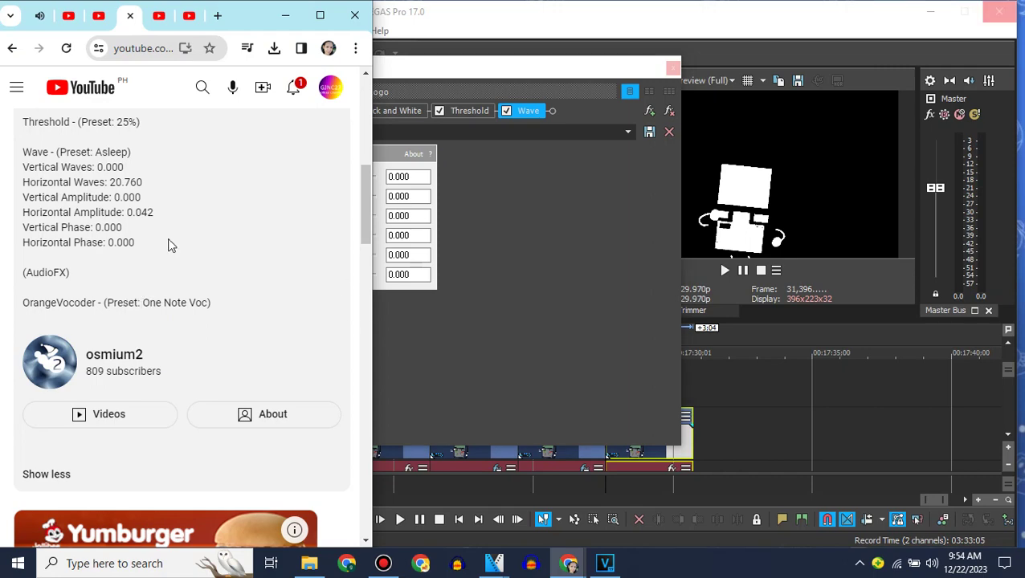
pyautogui.click(673, 75)
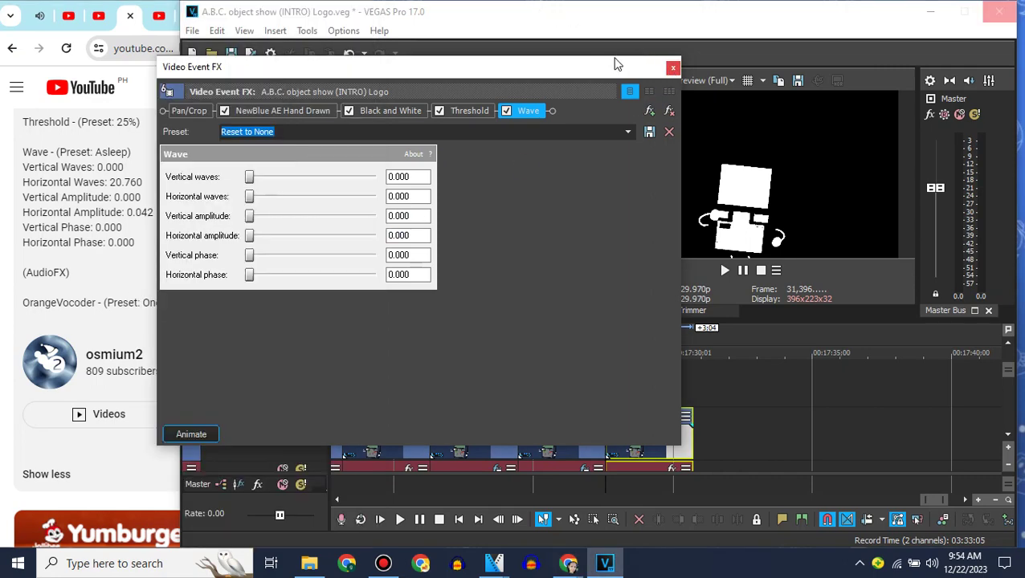
pyautogui.moveTo(564, 69); pyautogui.dragTo(619, 67)
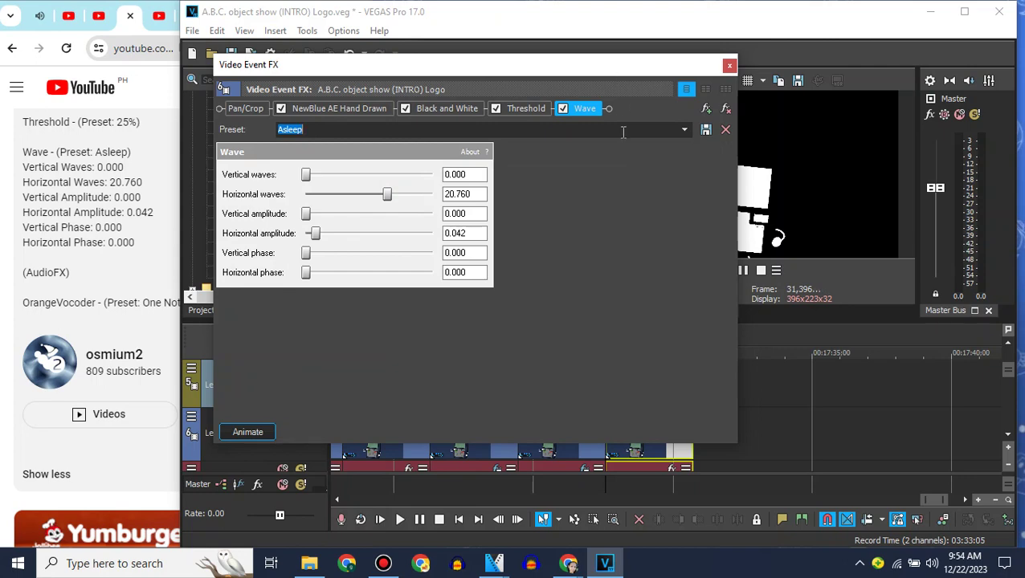
# Step: Review the Hand Drawn and Wave settings in the last track 6 event's effect chain
pyautogui.moveTo(725, 69); pyautogui.dragTo(635, 70)
pyautogui.click(255, 110)
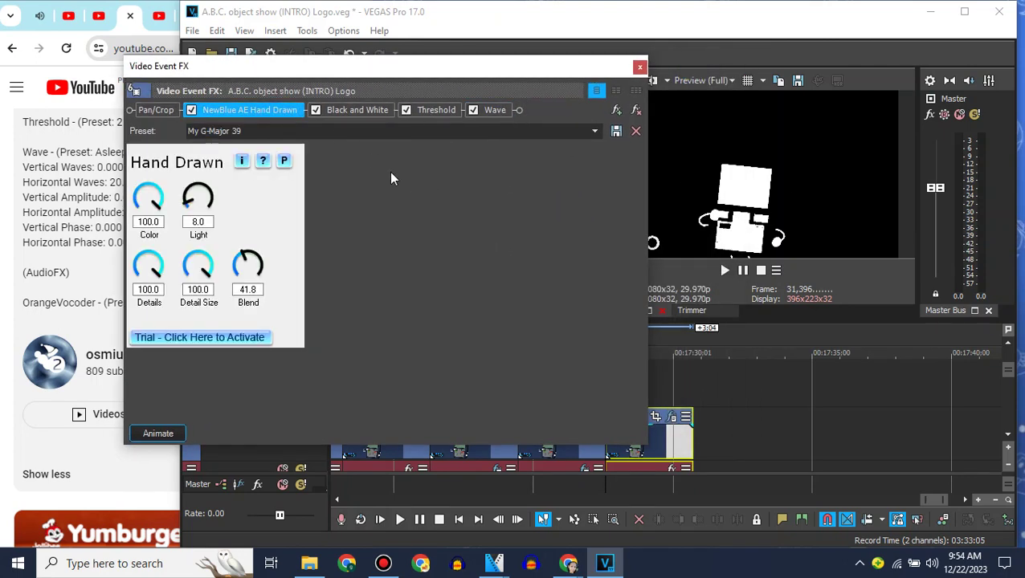
pyautogui.click(507, 110)
pyautogui.click(639, 66)
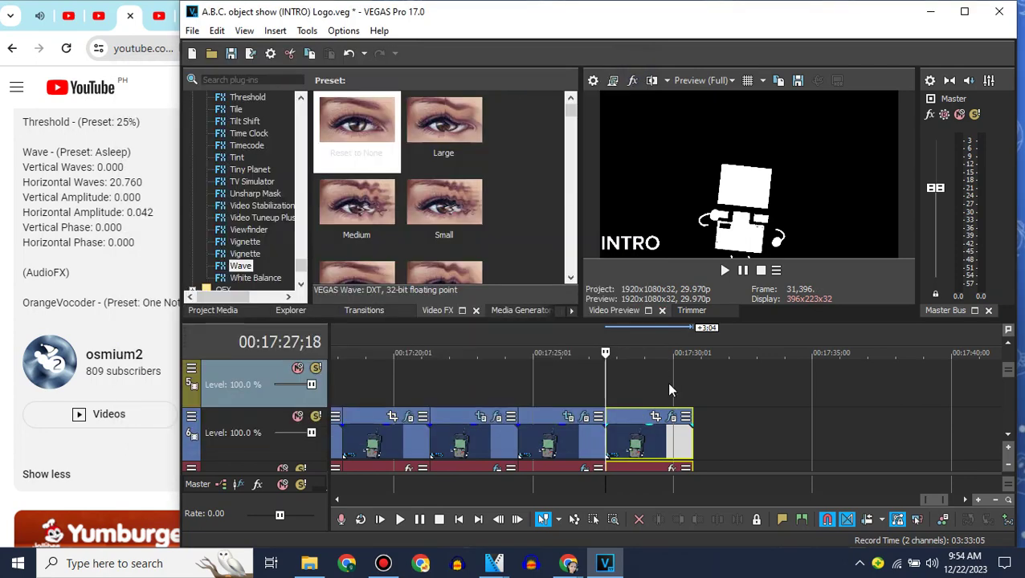
# Step: Remove the last track 6 clip's original audio by moving it onto a new temporary audio track and deleting that track
pyautogui.click(689, 412)
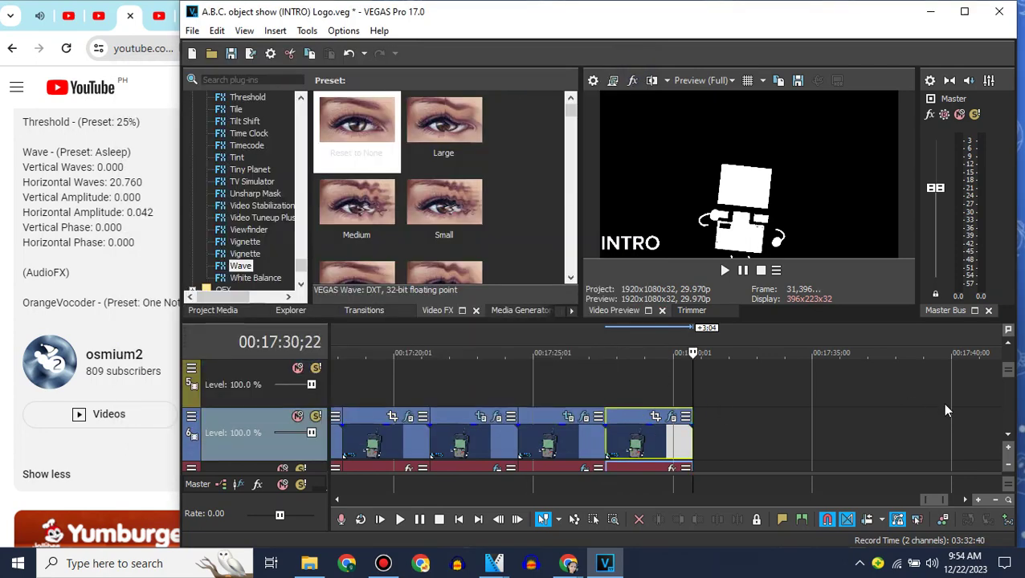
pyautogui.click(604, 413)
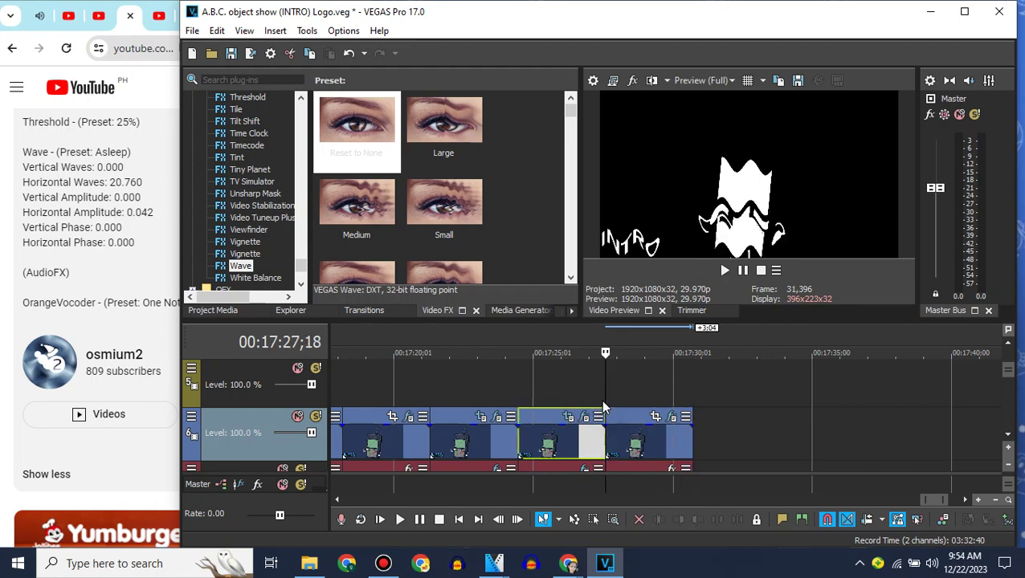
pyautogui.click(1009, 434)
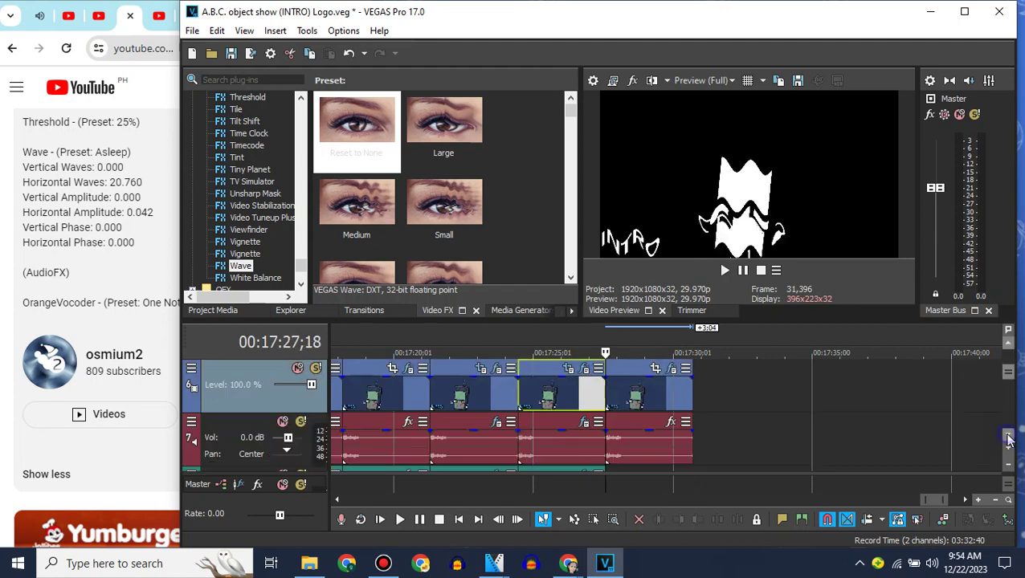
pyautogui.rightClick(253, 425)
pyautogui.click(333, 119)
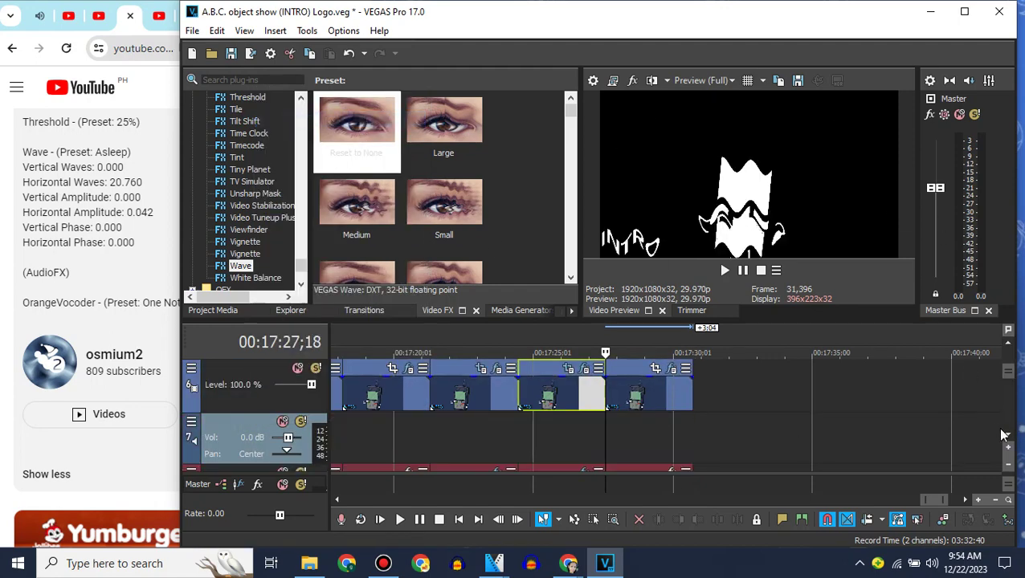
pyautogui.click(1004, 434)
pyautogui.moveTo(633, 422); pyautogui.dragTo(632, 389)
pyautogui.rightClick(554, 386)
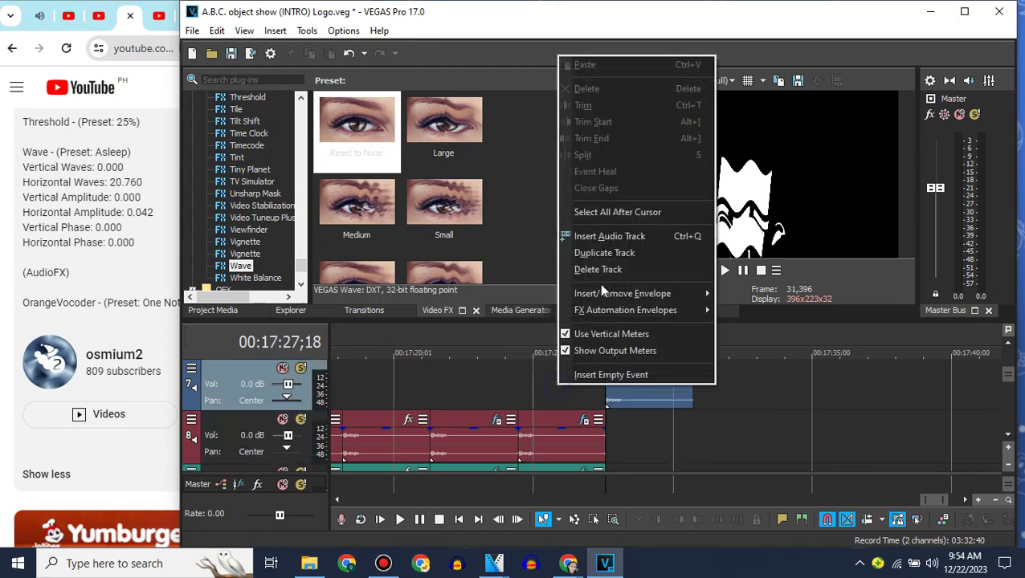
pyautogui.click(610, 267)
# Step: Copy an earlier track 7 audio event that carries Orange Vocoder and Pitch Shift, and paste it on track 7 at 00:17:27;18
pyautogui.click(1008, 343)
pyautogui.moveTo(931, 499); pyautogui.dragTo(412, 498)
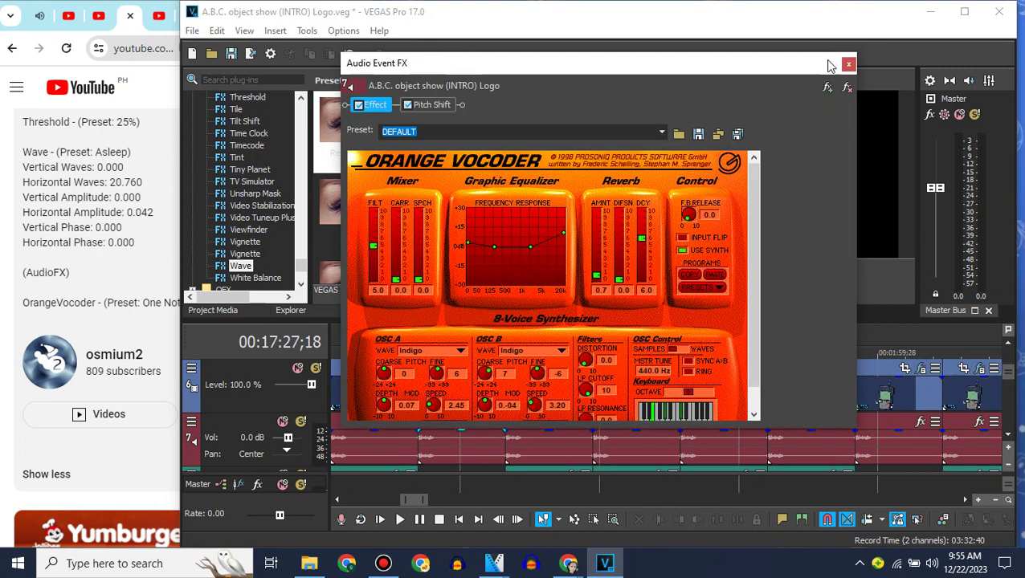
pyautogui.click(848, 64)
pyautogui.rightClick(453, 425)
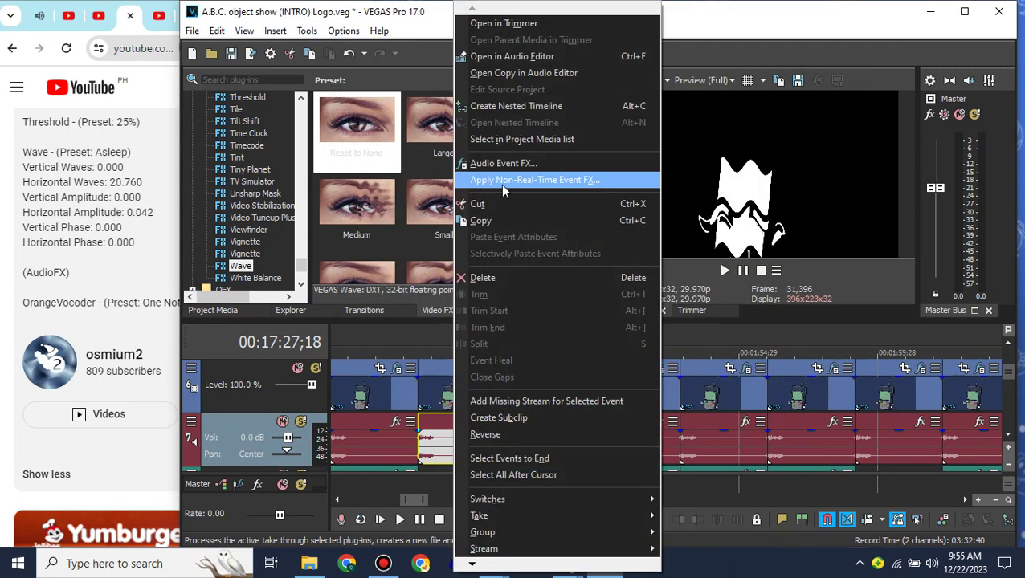
pyautogui.click(492, 217)
pyautogui.moveTo(416, 500); pyautogui.dragTo(936, 504)
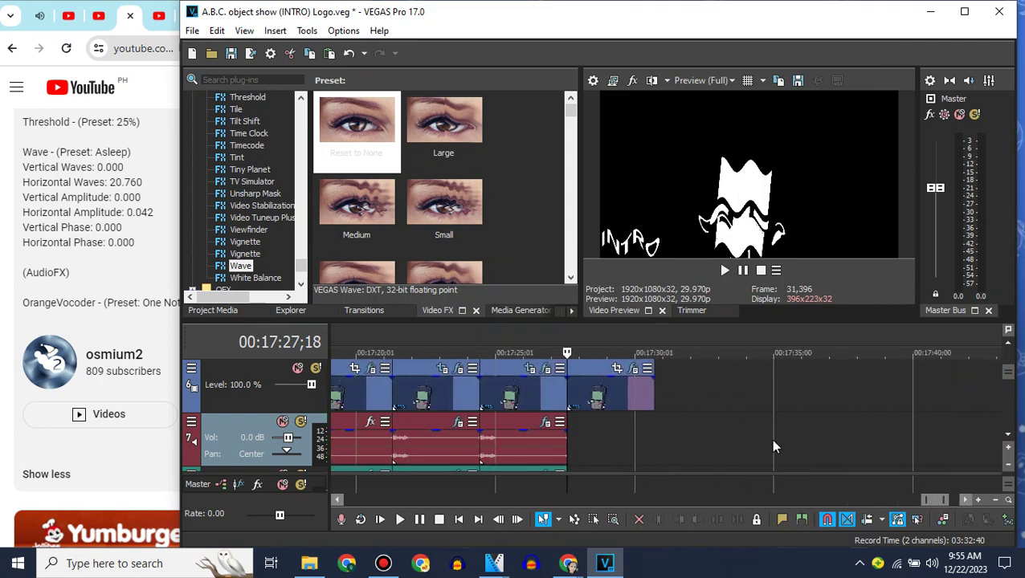
pyautogui.hotkey('ctrl', 'v')
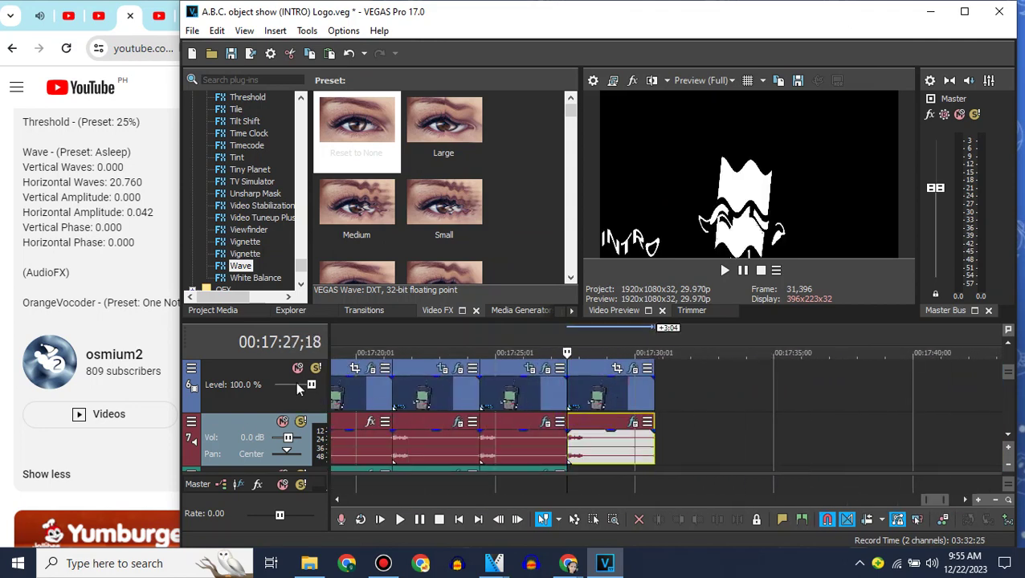
# Step: Move the last video event onto a temporary new video track and back, and delete the temporary track
pyautogui.rightClick(280, 401)
pyautogui.click(320, 164)
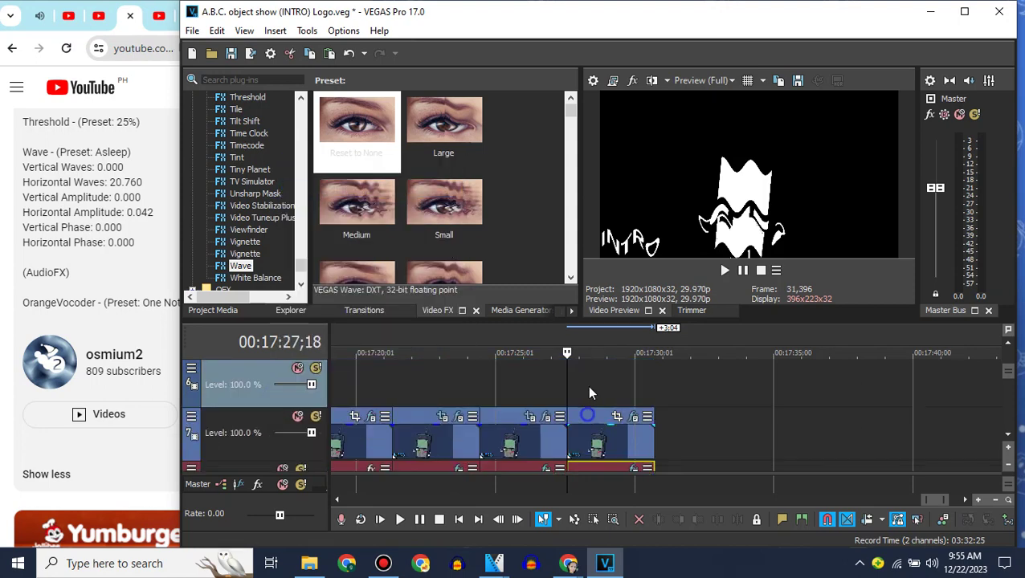
pyautogui.moveTo(591, 372); pyautogui.dragTo(592, 438)
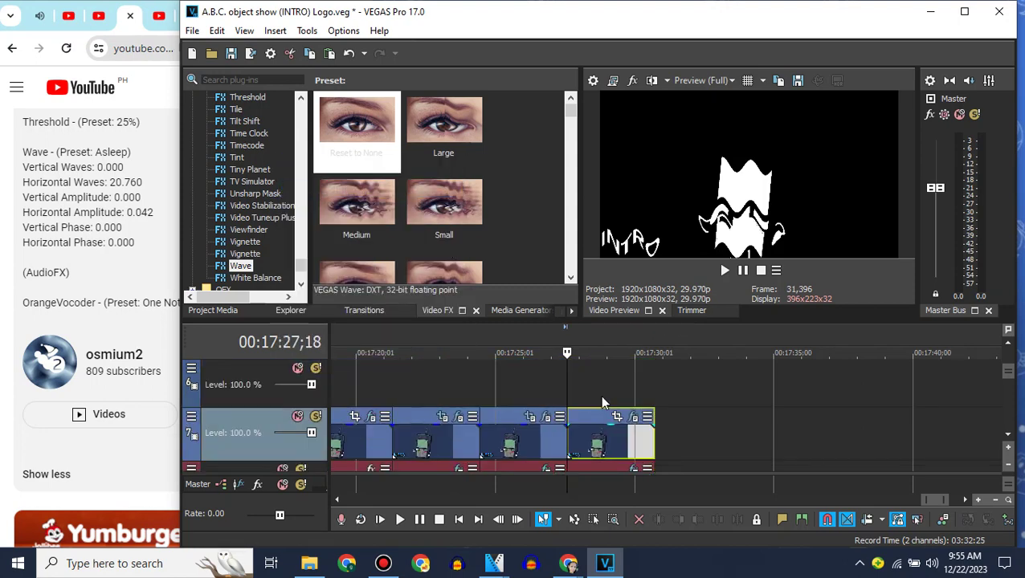
pyautogui.rightClick(604, 395)
pyautogui.click(647, 251)
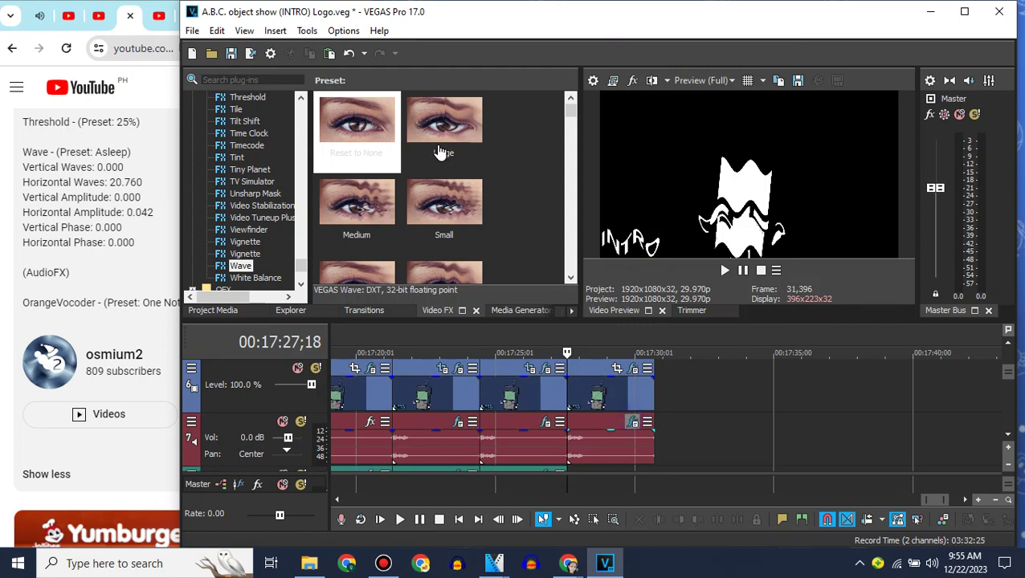
# Step: Remove Pitch Shift from the pasted audio event and set its Orange Vocoder to the ONE NOTE VOC preset
pyautogui.click(421, 104)
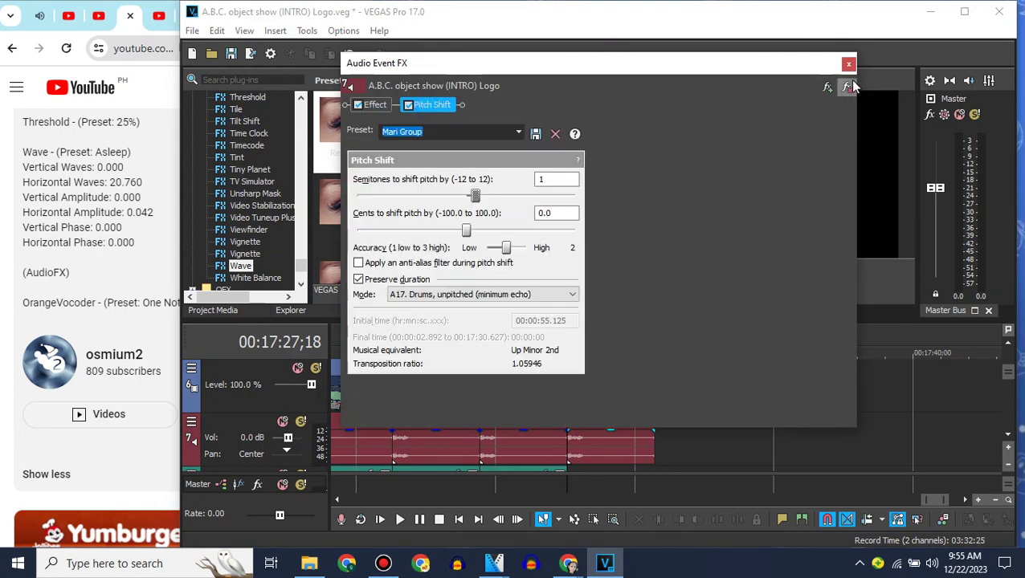
pyautogui.click(848, 86)
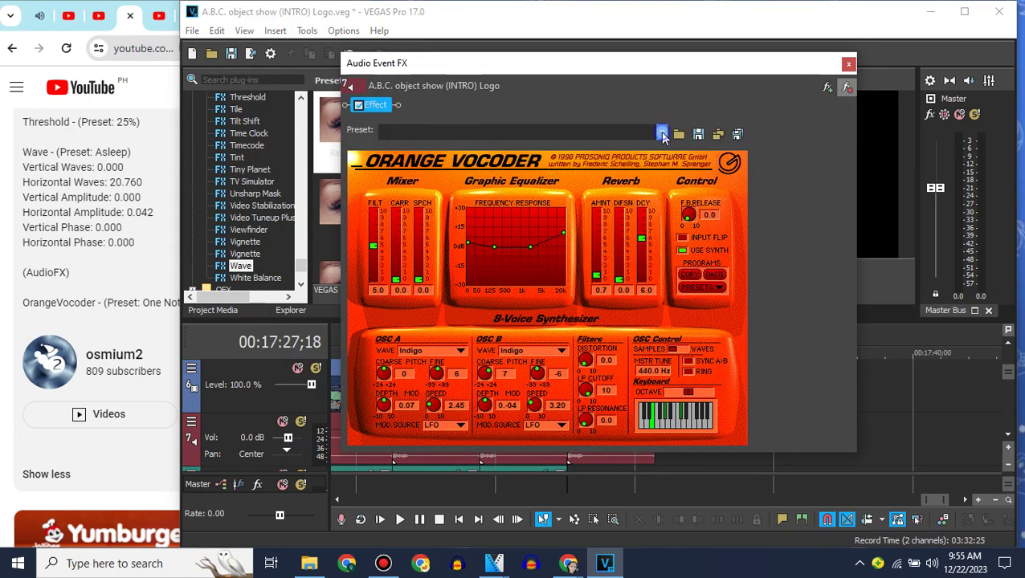
pyautogui.click(661, 133)
pyautogui.click(640, 142)
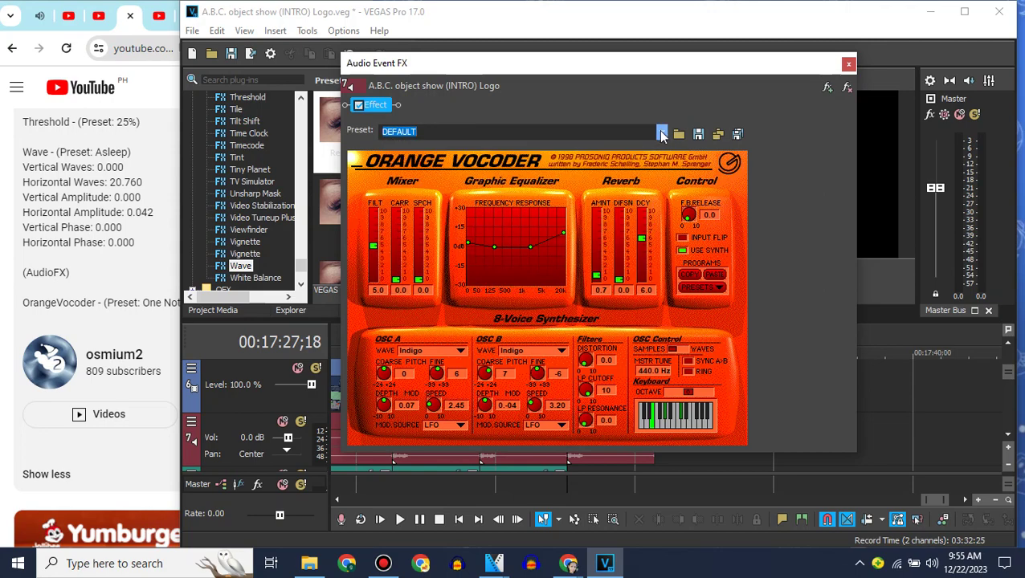
pyautogui.click(661, 133)
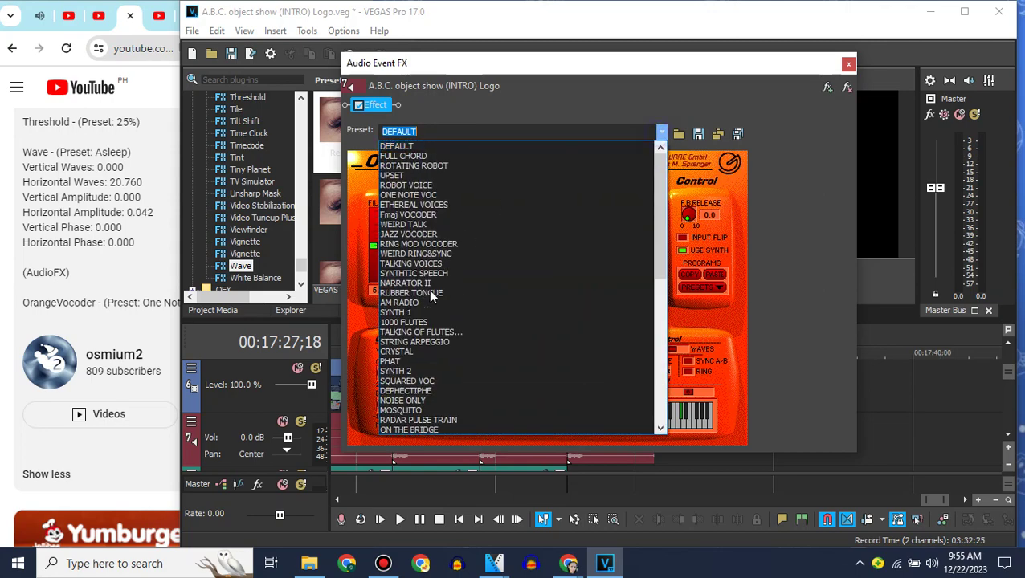
pyautogui.click(439, 196)
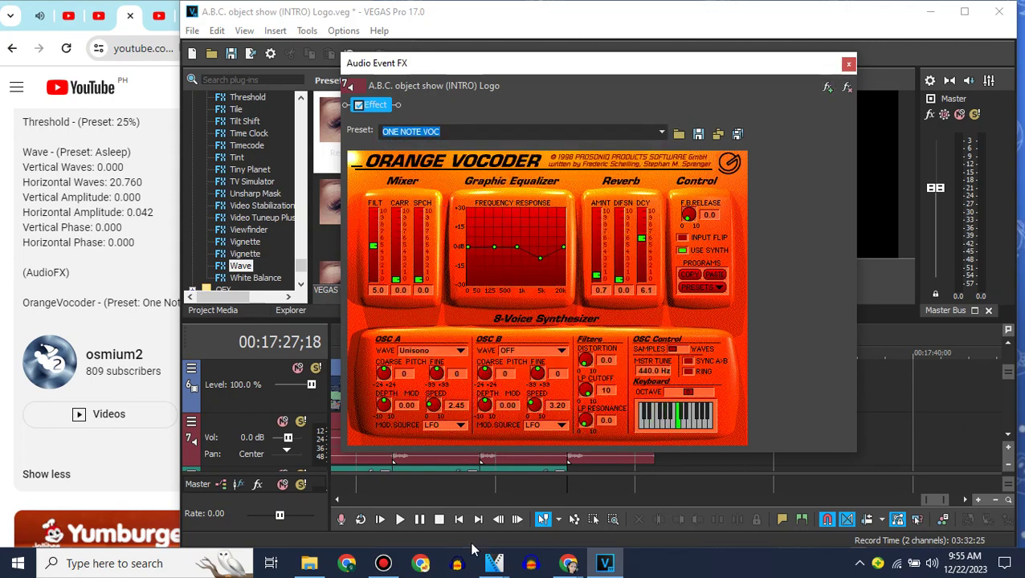
pyautogui.click(847, 65)
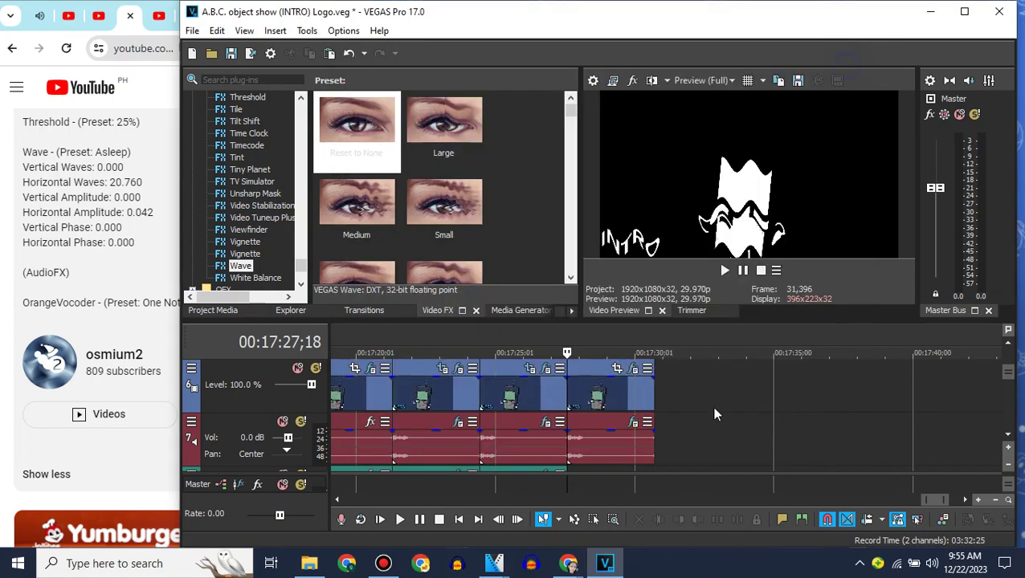
# Step: Add another copy of A.B.C. object show (INTRO) Logo.mp4 to the timeline at 00:17:30;22, directly after the last event
pyautogui.click(651, 390)
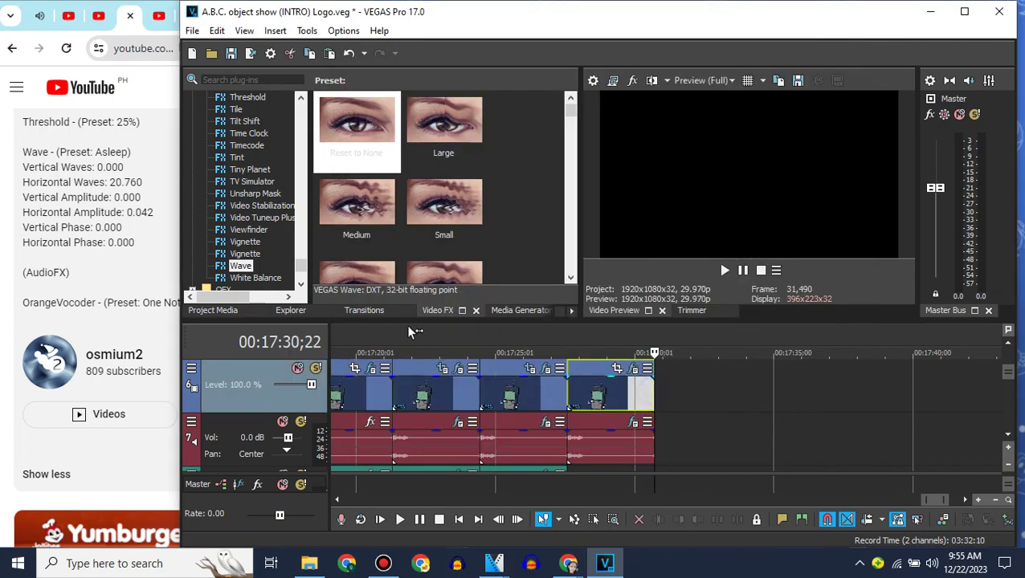
pyautogui.click(211, 310)
pyautogui.moveTo(362, 125); pyautogui.dragTo(678, 391)
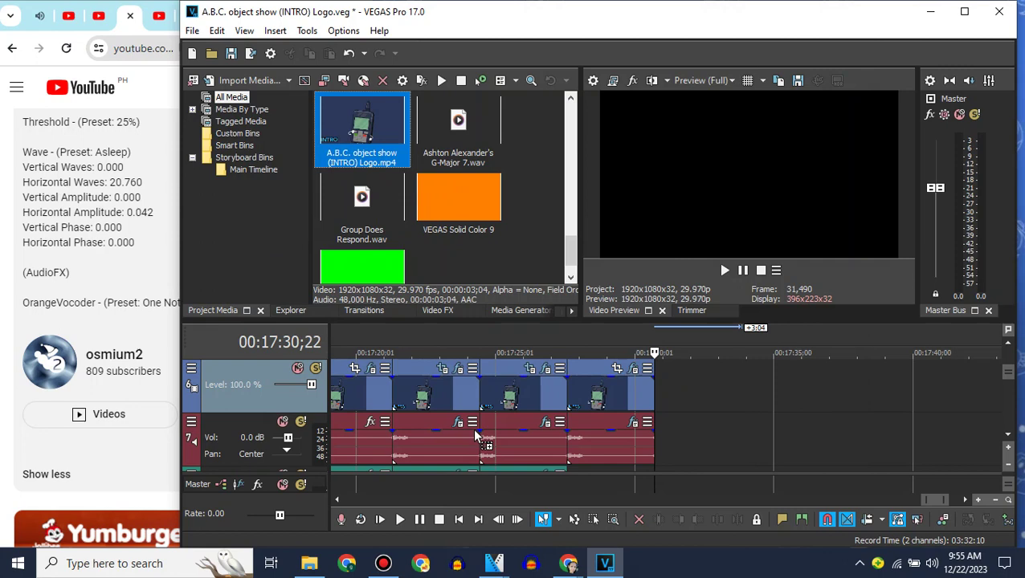
# Step: Isolate the new clip's original audio on a temporary audio track and delete that track
pyautogui.rightClick(253, 430)
pyautogui.click(337, 119)
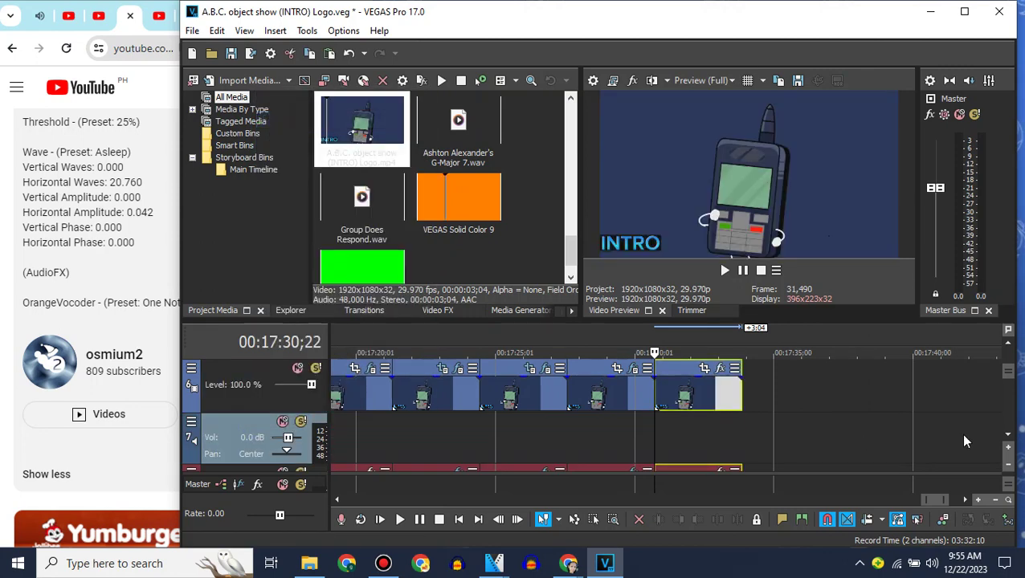
pyautogui.click(1008, 435)
pyautogui.rightClick(611, 386)
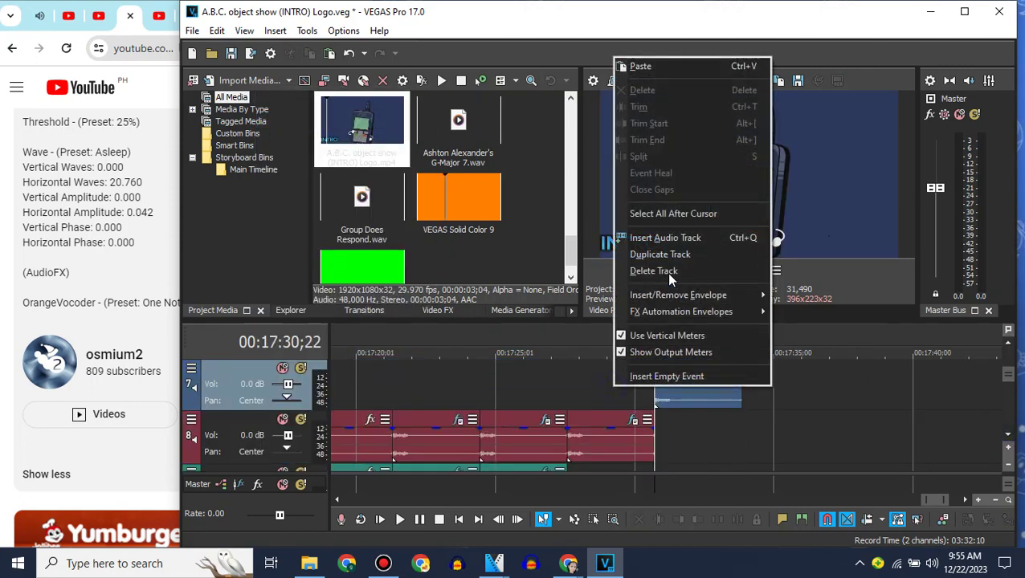
pyautogui.click(666, 272)
# Step: Open the YouTube video "Klasky Csupo In G-Major 39 (Instructions In Description)" and expand its description to the VideoFX instructions
pyautogui.click(434, 312)
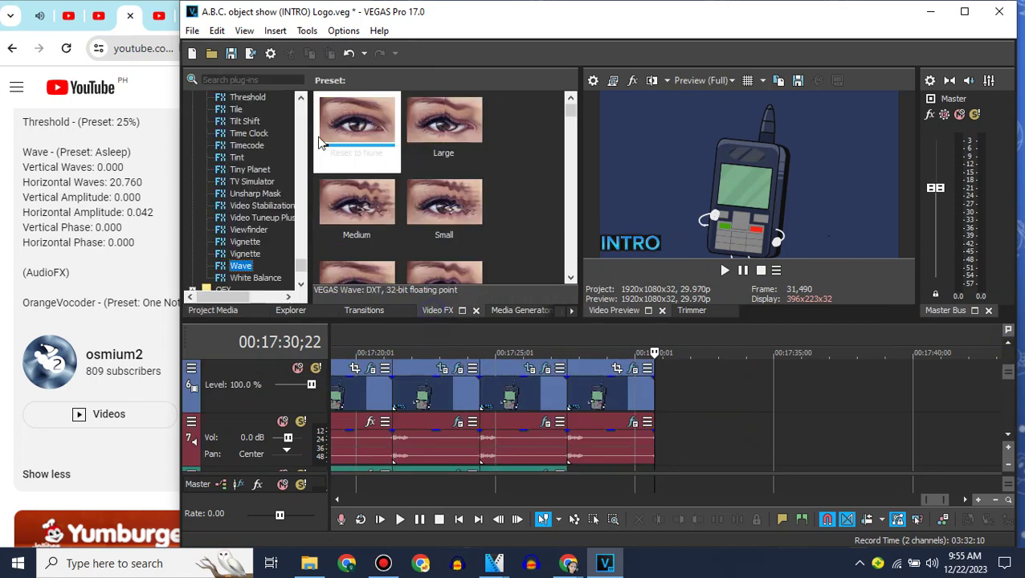
pyautogui.moveTo(304, 262); pyautogui.dragTo(304, 140)
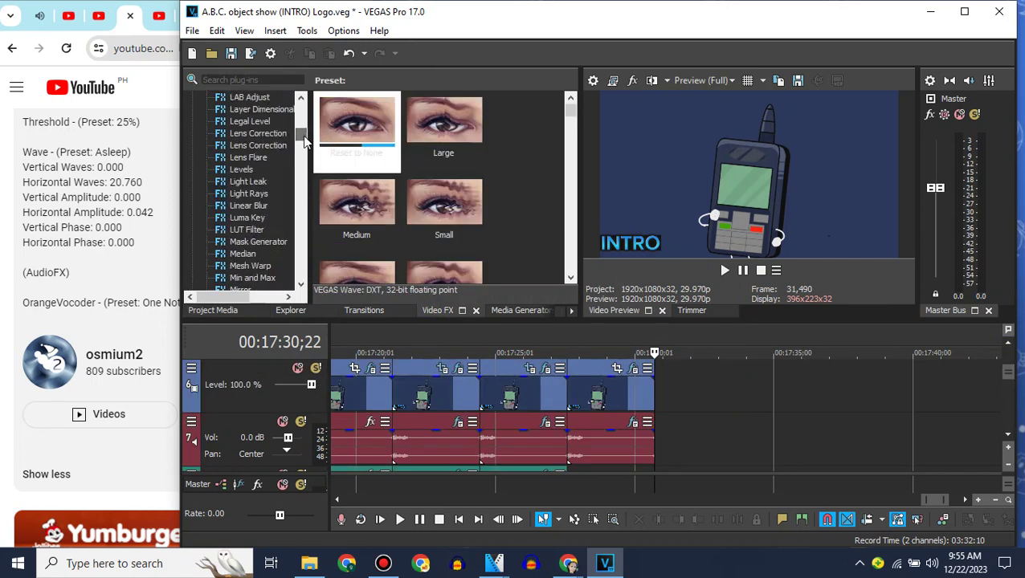
pyautogui.click(11, 52)
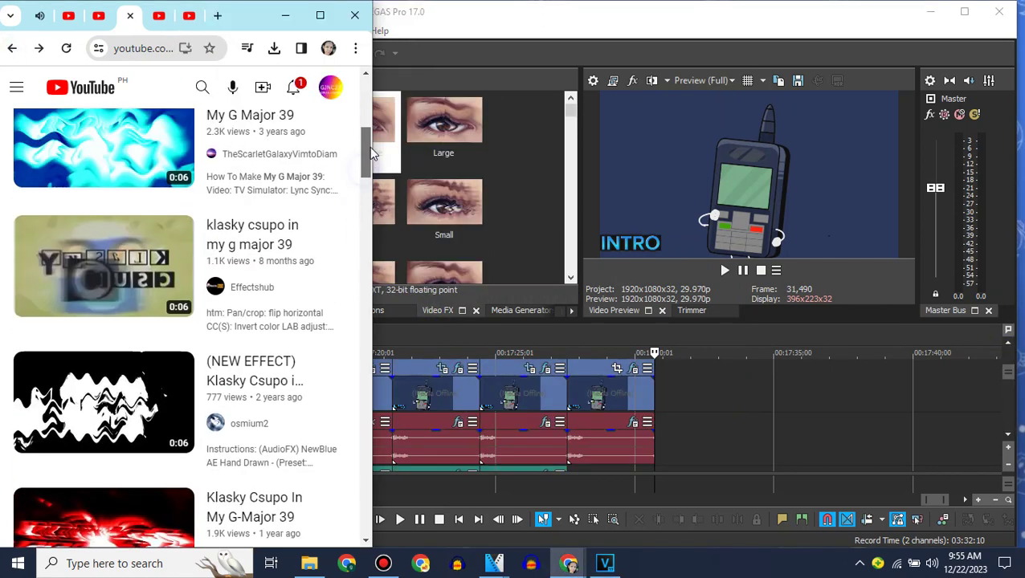
pyautogui.click(145, 198)
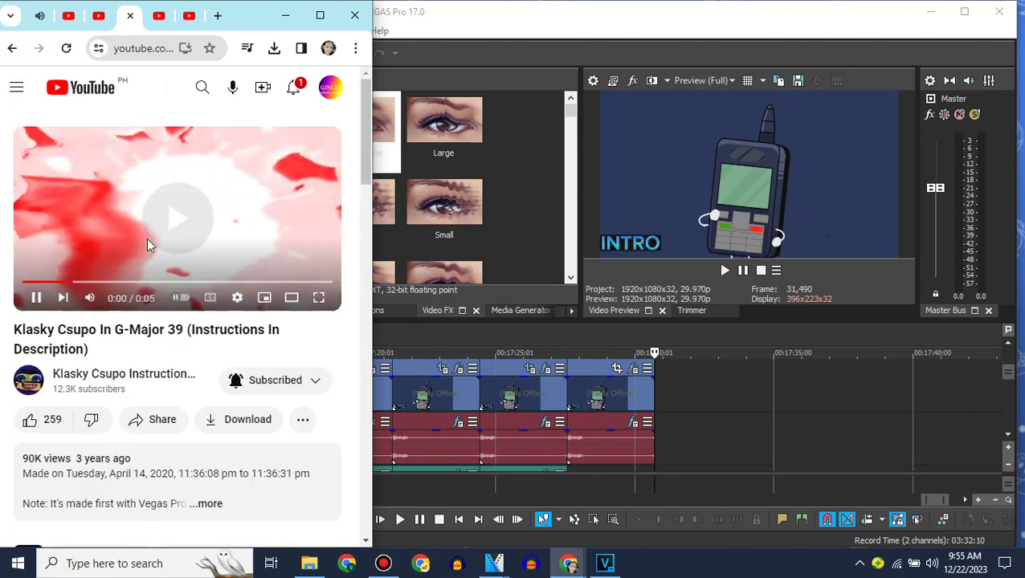
pyautogui.click(190, 493)
pyautogui.scroll(-5, 190, 499)
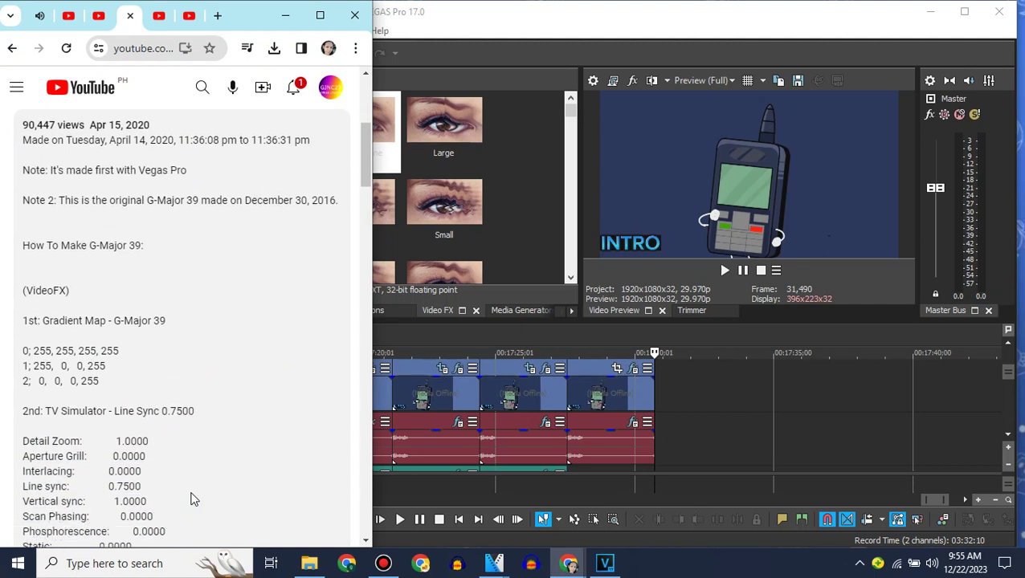
pyautogui.click(540, 247)
pyautogui.click(300, 111)
pyautogui.click(300, 111)
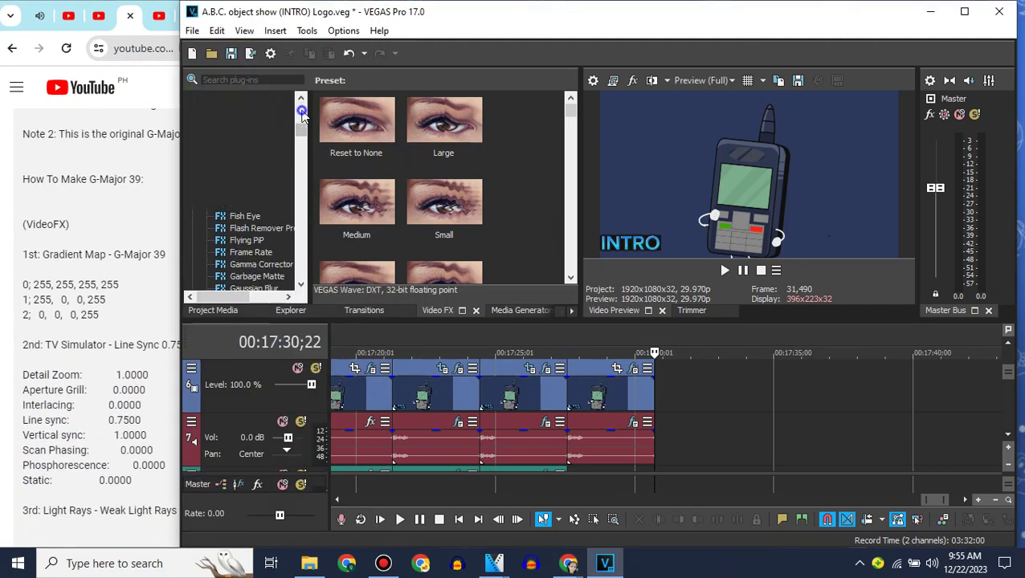
pyautogui.click(300, 170)
pyautogui.click(271, 220)
pyautogui.moveTo(347, 172); pyautogui.dragTo(613, 401)
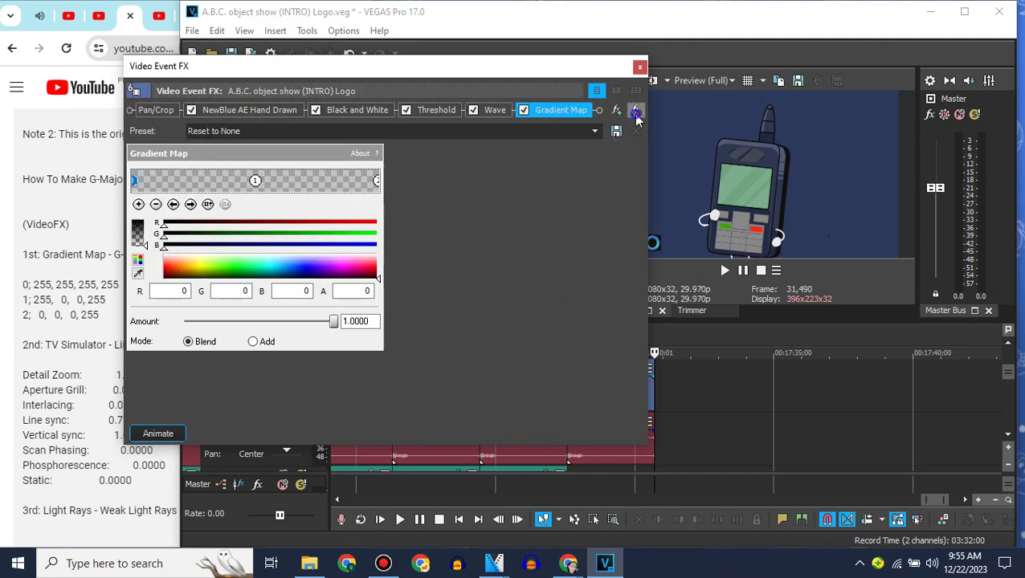
pyautogui.click(634, 114)
pyautogui.click(639, 66)
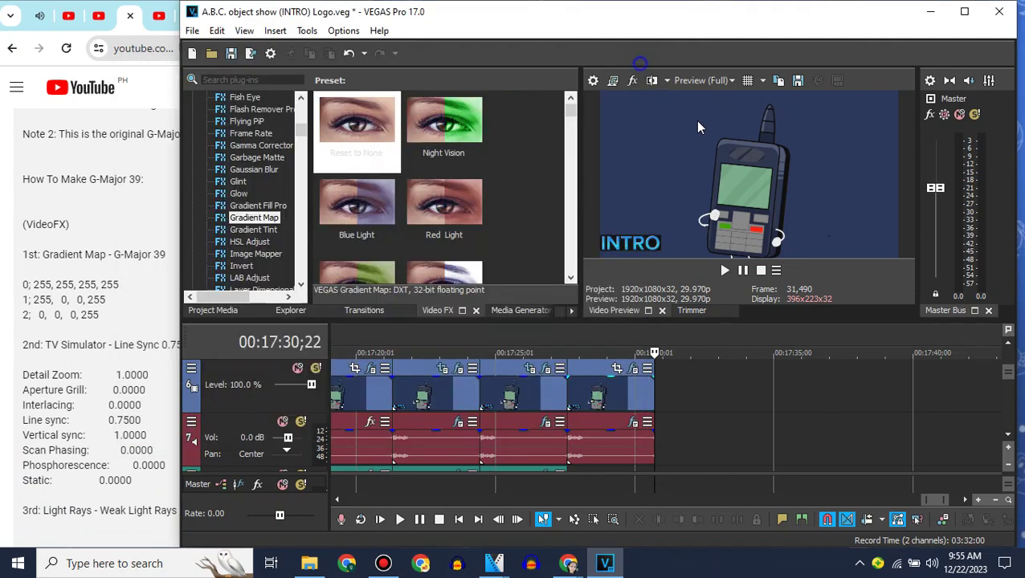
# Step: Move the new clip's video event from its temporary track down to the main video track, directly after the last event at 00:17:30;22
pyautogui.click(1009, 344)
pyautogui.moveTo(685, 456); pyautogui.dragTo(688, 478)
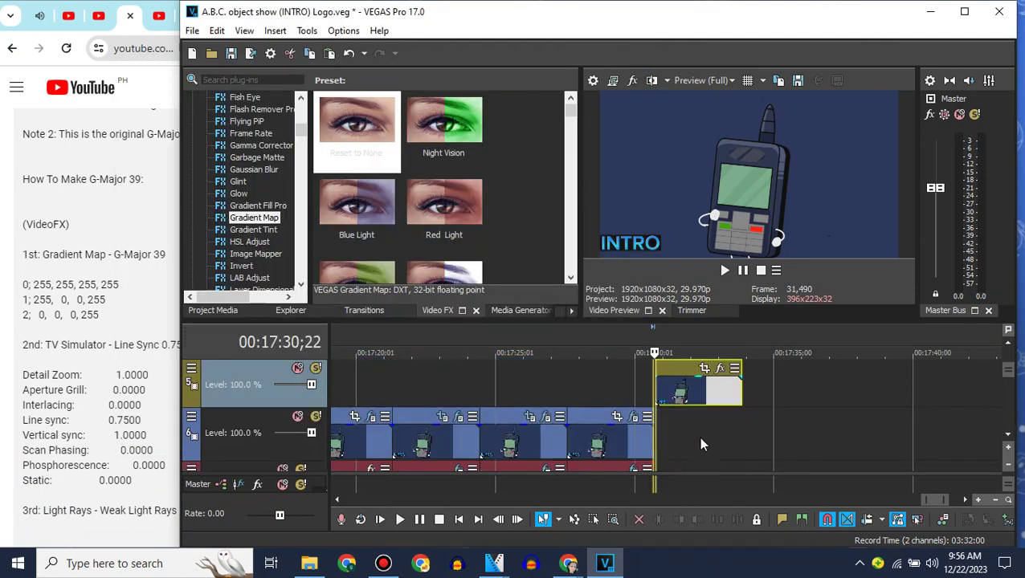
pyautogui.click(1009, 435)
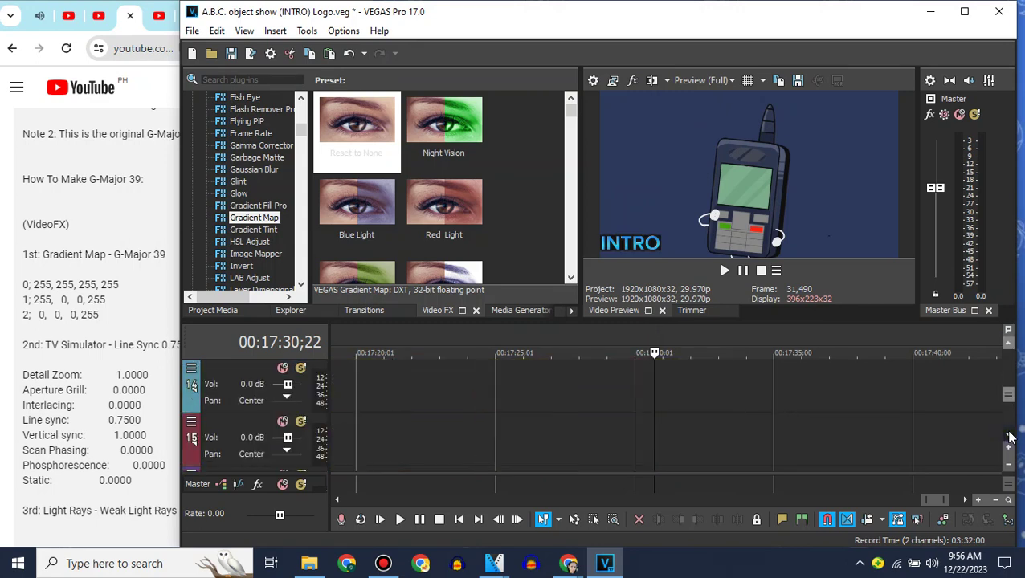
pyautogui.click(1009, 435)
pyautogui.click(1008, 344)
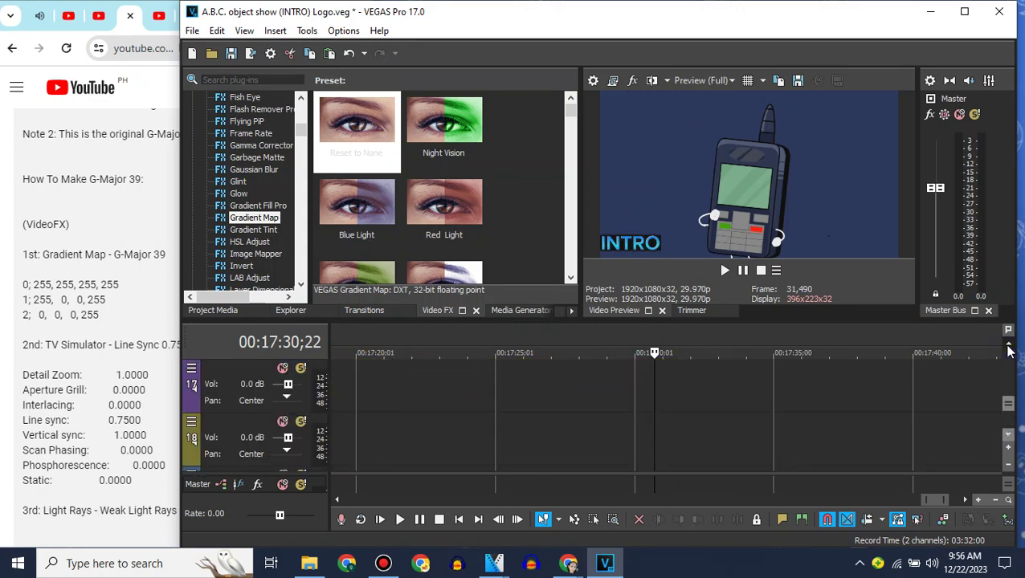
pyautogui.click(1009, 345)
pyautogui.click(1008, 345)
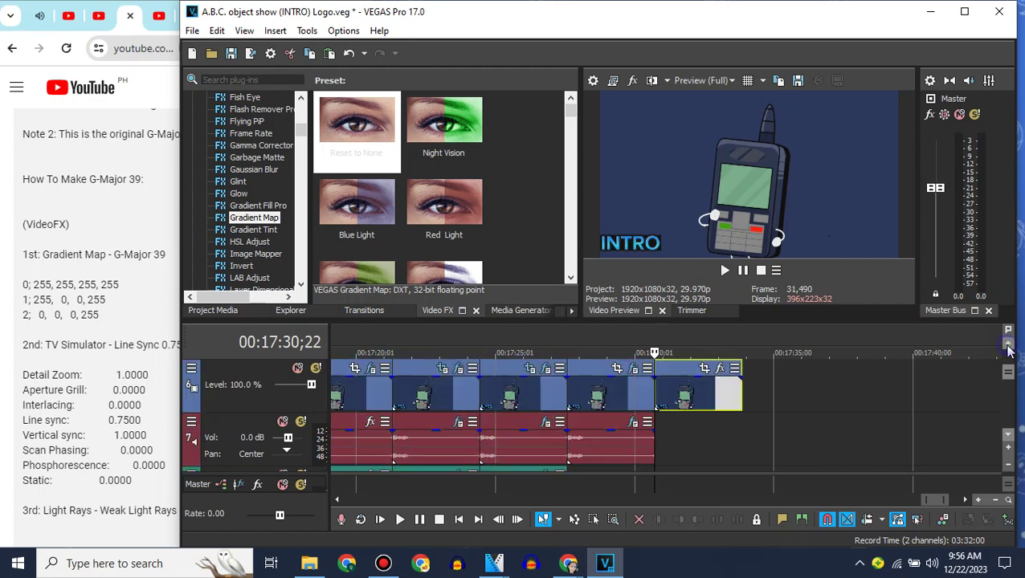
# Step: Apply Gradient Map to the new clip with point 0 opaque white, point 1 opaque red (255, 0, 0) and point 2 opaque black
pyautogui.moveTo(381, 147); pyautogui.dragTo(681, 399)
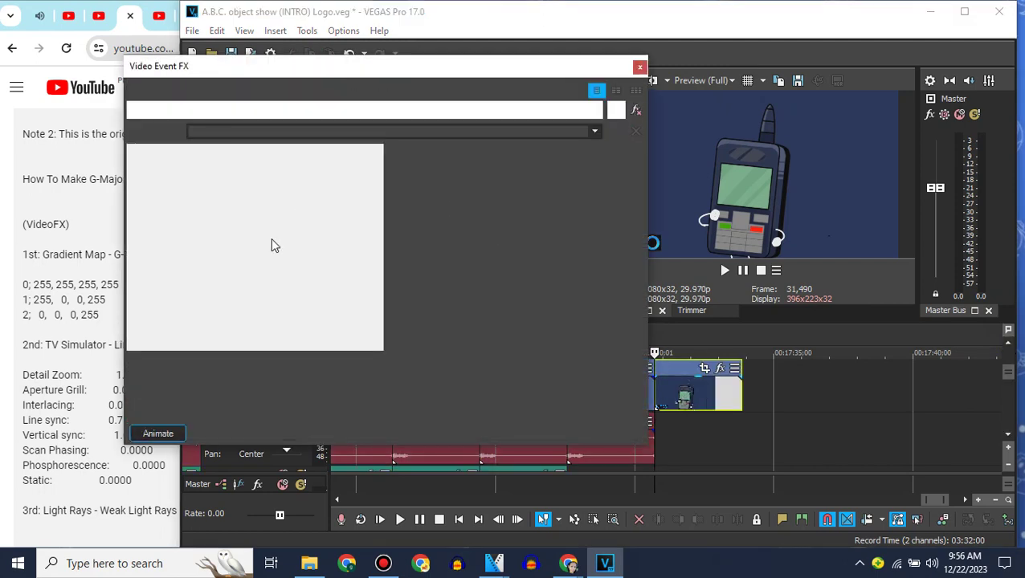
pyautogui.moveTo(212, 264); pyautogui.dragTo(314, 189)
pyautogui.click(255, 181)
pyautogui.moveTo(146, 236); pyautogui.dragTo(143, 190)
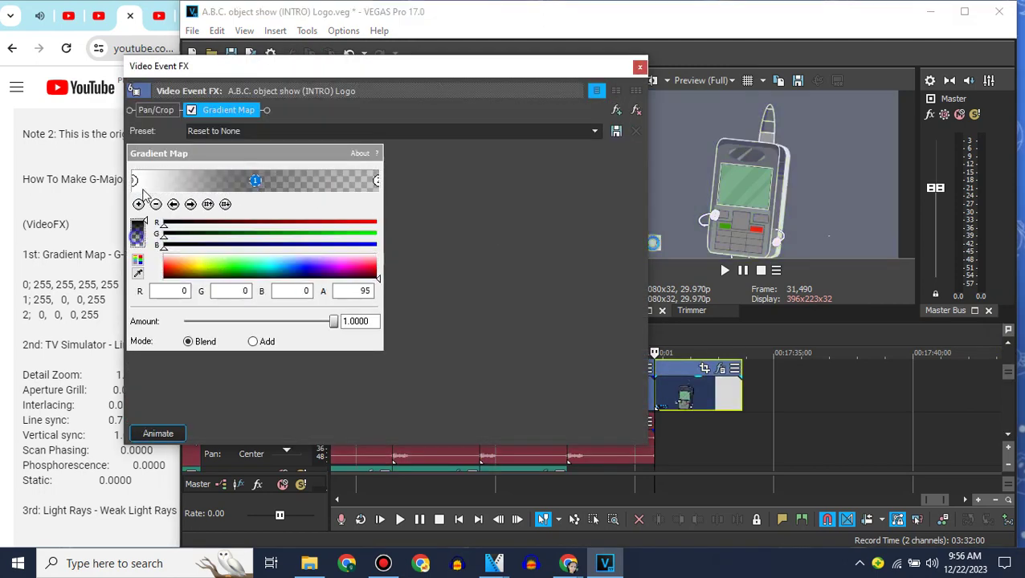
pyautogui.moveTo(164, 224); pyautogui.dragTo(386, 191)
pyautogui.click(376, 181)
pyautogui.moveTo(133, 240); pyautogui.dragTo(138, 190)
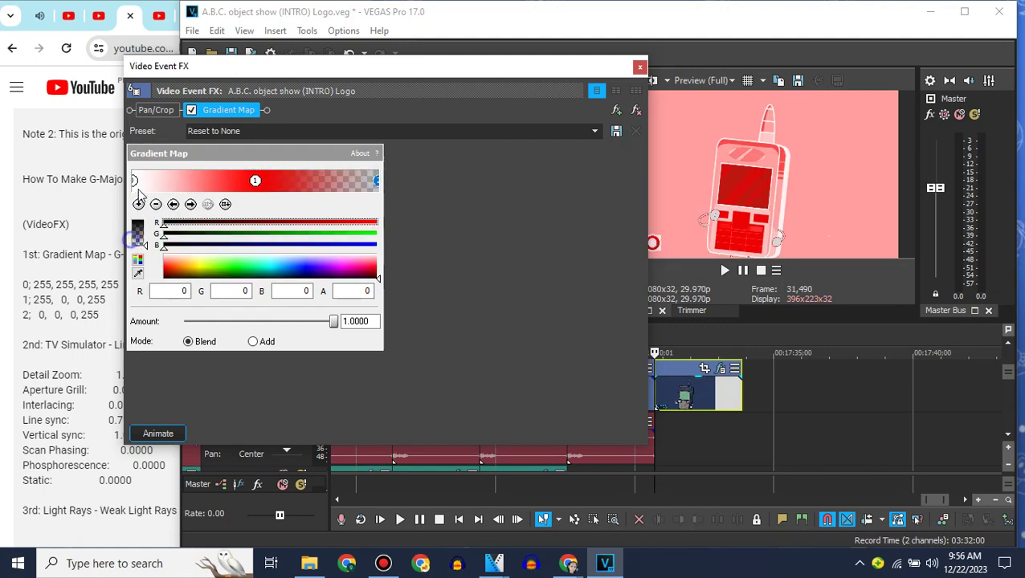
pyautogui.moveTo(140, 244); pyautogui.dragTo(144, 191)
pyautogui.click(640, 67)
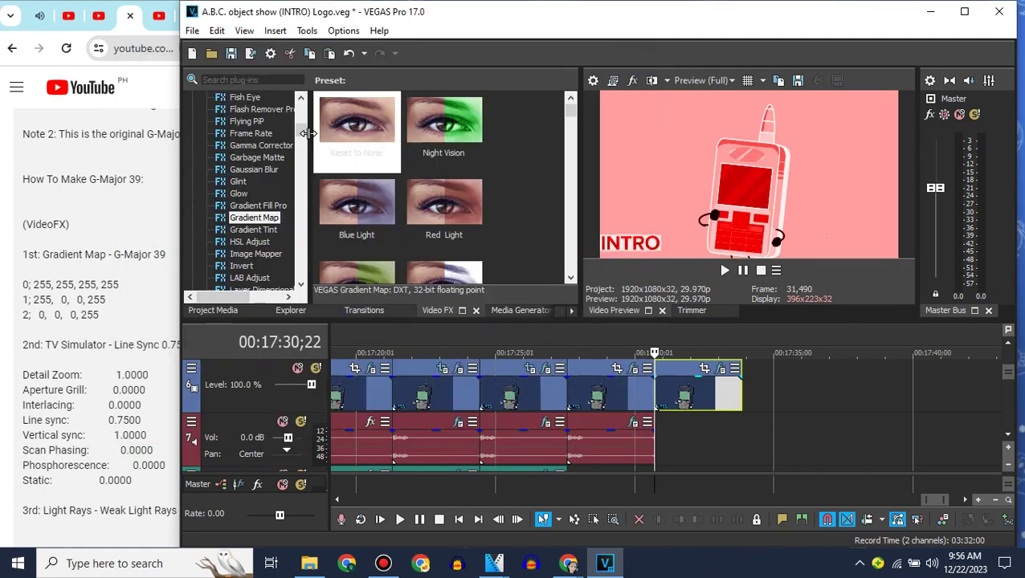
# Step: Add the TV Simulator effect to the new clip and choose its Line Sync 0.7500 preset
pyautogui.moveTo(305, 139); pyautogui.dragTo(290, 266)
pyautogui.click(251, 278)
pyautogui.moveTo(356, 128); pyautogui.dragTo(699, 398)
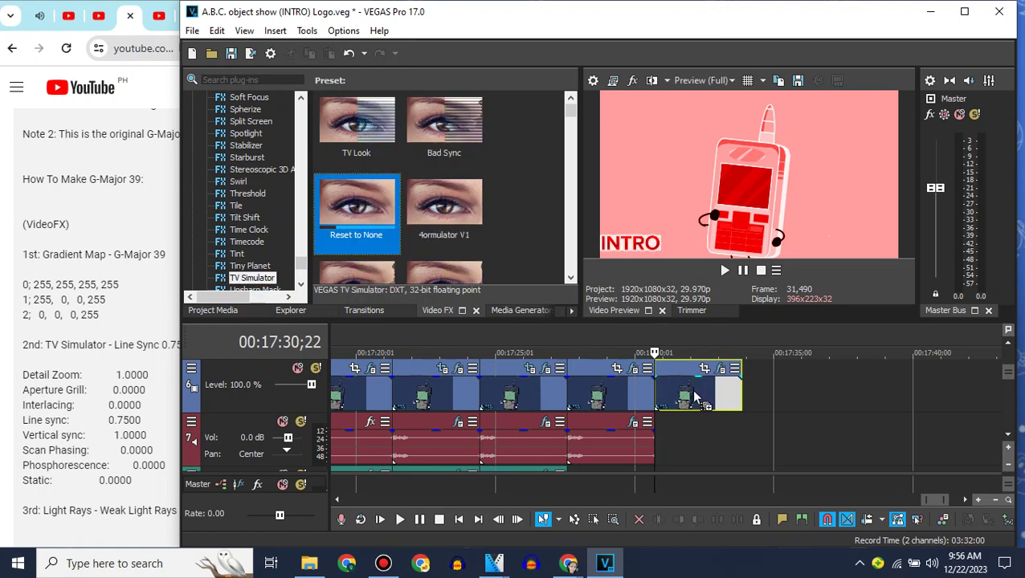
pyautogui.moveTo(564, 66); pyautogui.dragTo(628, 57)
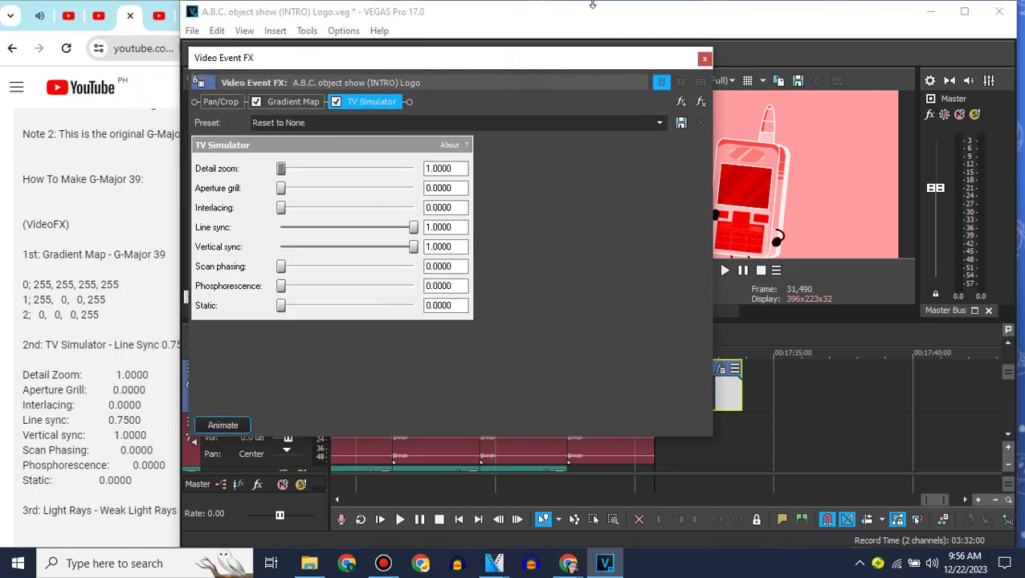
pyautogui.moveTo(584, 9)
pyautogui.click(658, 126)
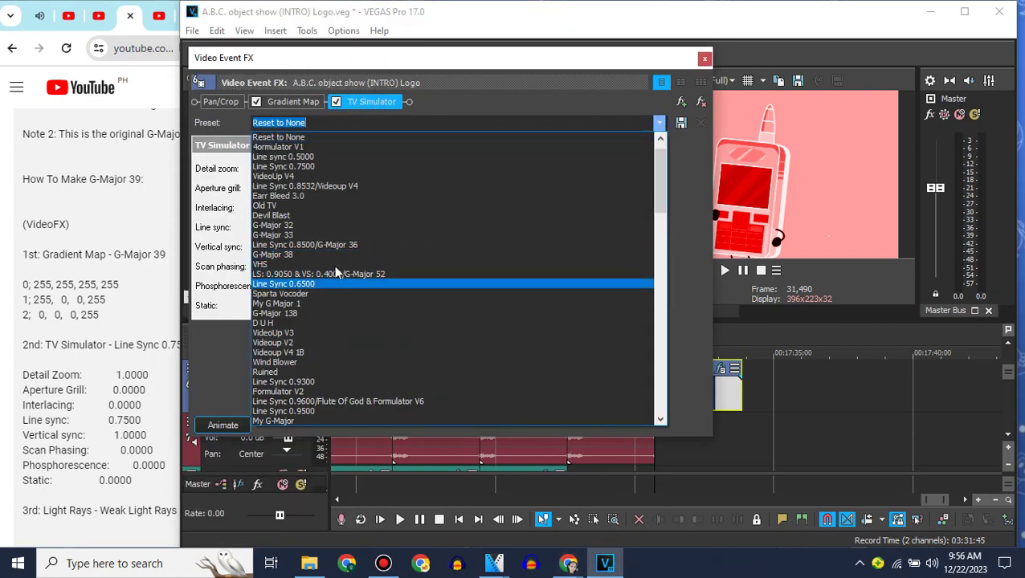
pyautogui.click(309, 167)
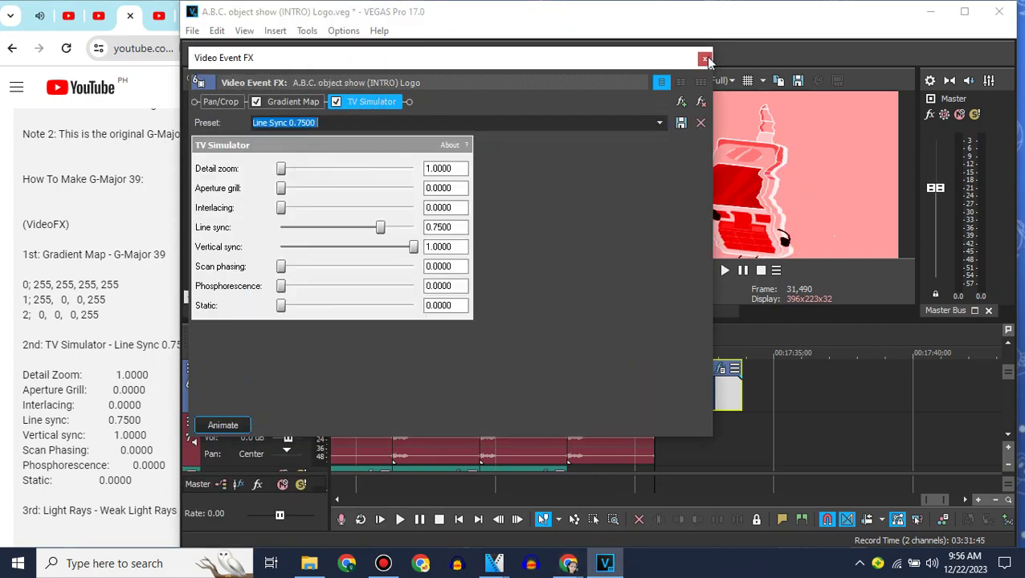
pyautogui.click(705, 58)
# Step: Add the Light Rays effect to the new clip and choose its Weak Light Rays preset
pyautogui.moveTo(305, 261); pyautogui.dragTo(310, 126)
pyautogui.click(301, 168)
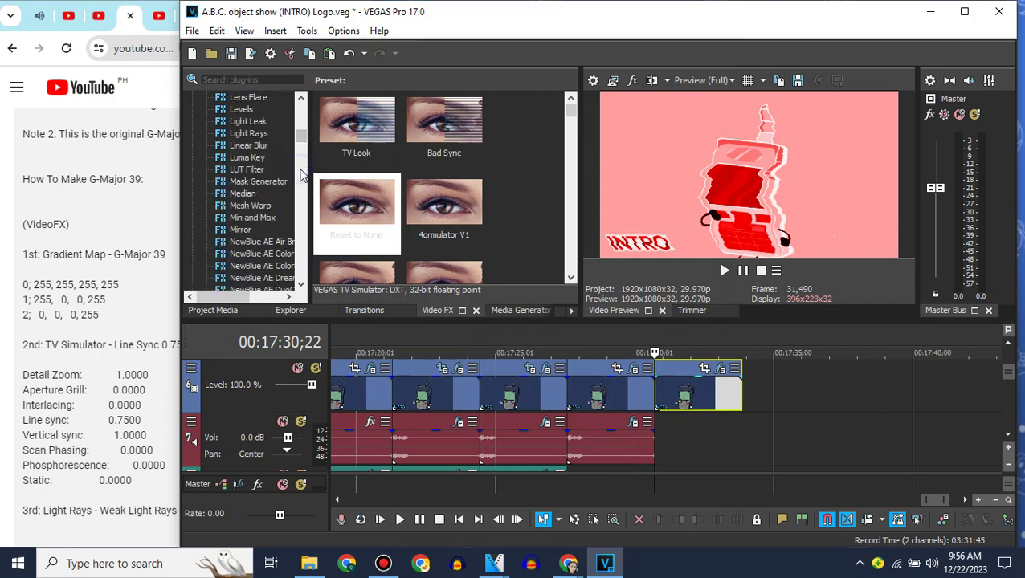
pyautogui.click(256, 135)
pyautogui.moveTo(450, 132); pyautogui.dragTo(674, 338)
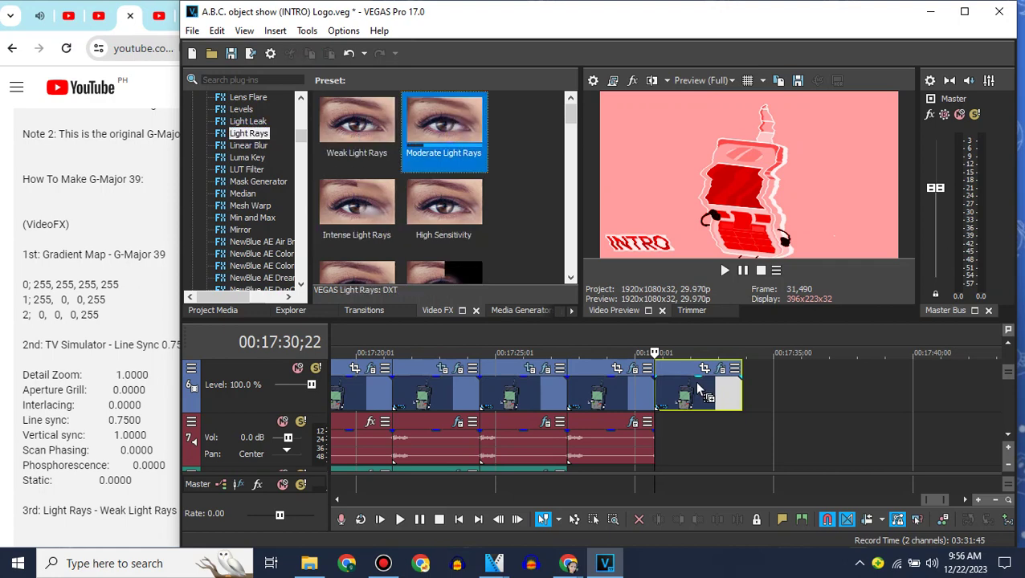
pyautogui.moveTo(697, 390); pyautogui.dragTo(698, 389)
pyautogui.click(660, 122)
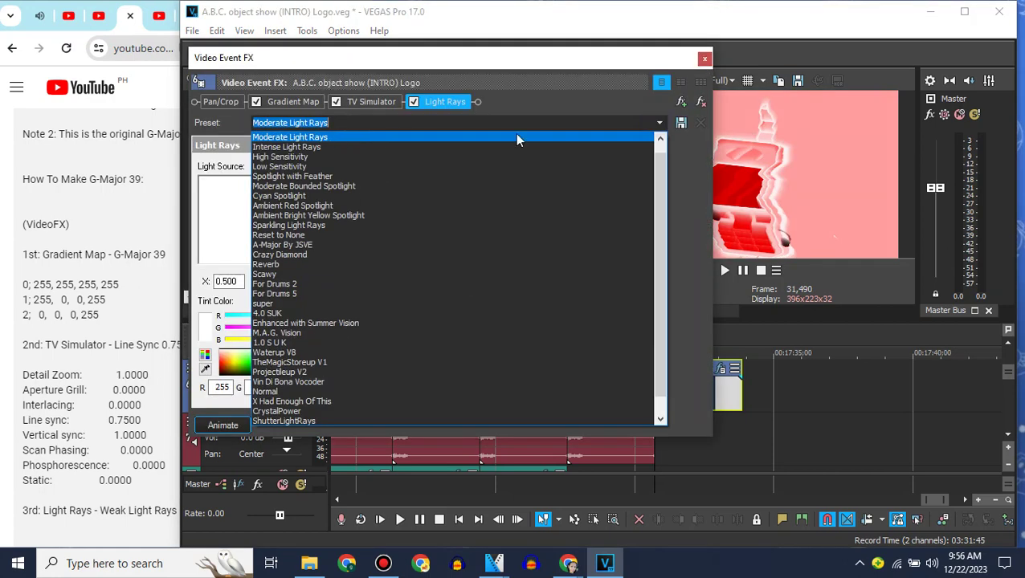
pyautogui.click(660, 138)
pyautogui.click(484, 135)
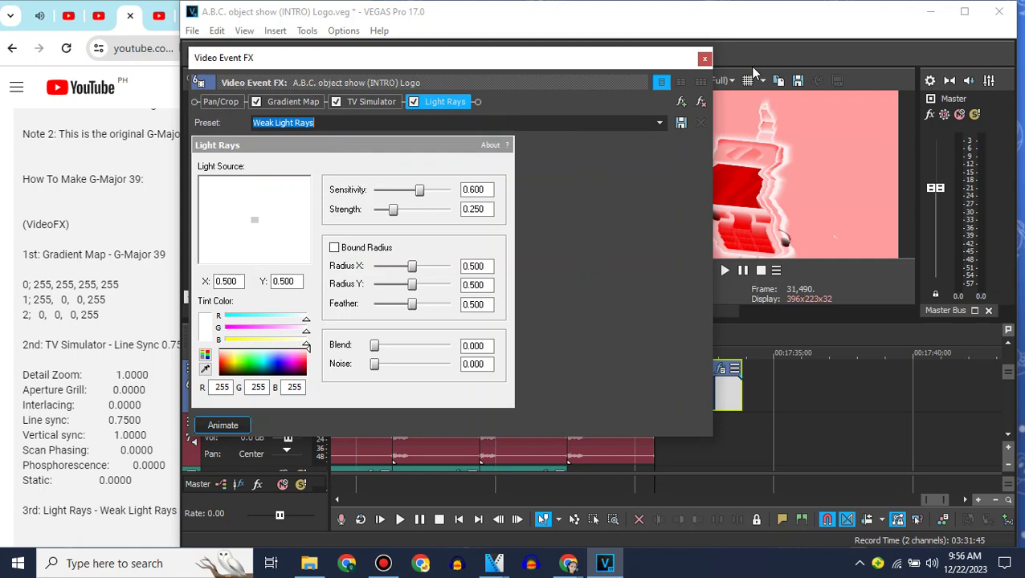
pyautogui.click(704, 59)
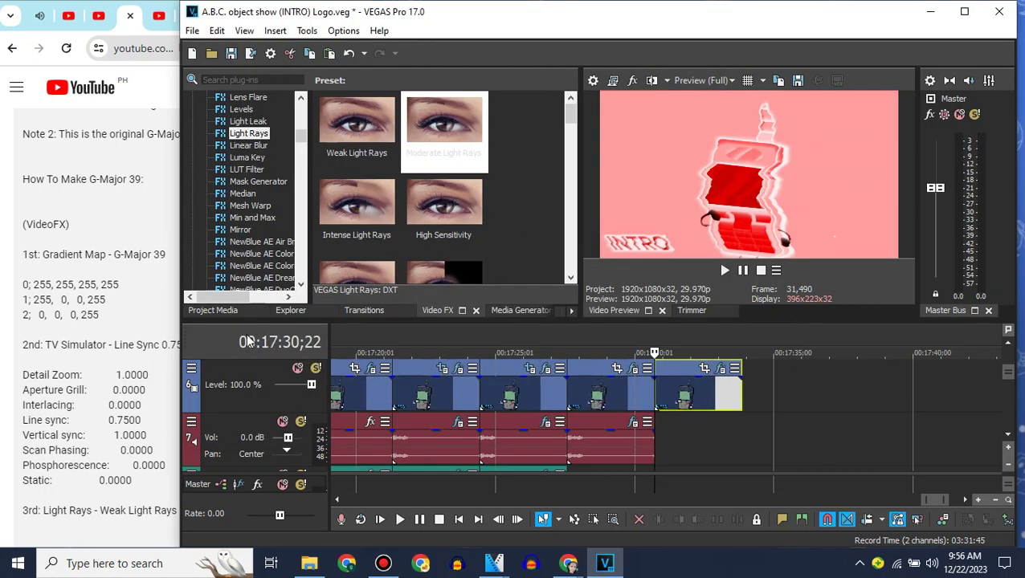
# Step: Insert the "A.B.C. object show (INTRO) Logo In G-Major" media clip into the timeline at 00:17:30;22, on new tracks above the existing ones
pyautogui.click(214, 310)
pyautogui.scroll(5, 575, 108)
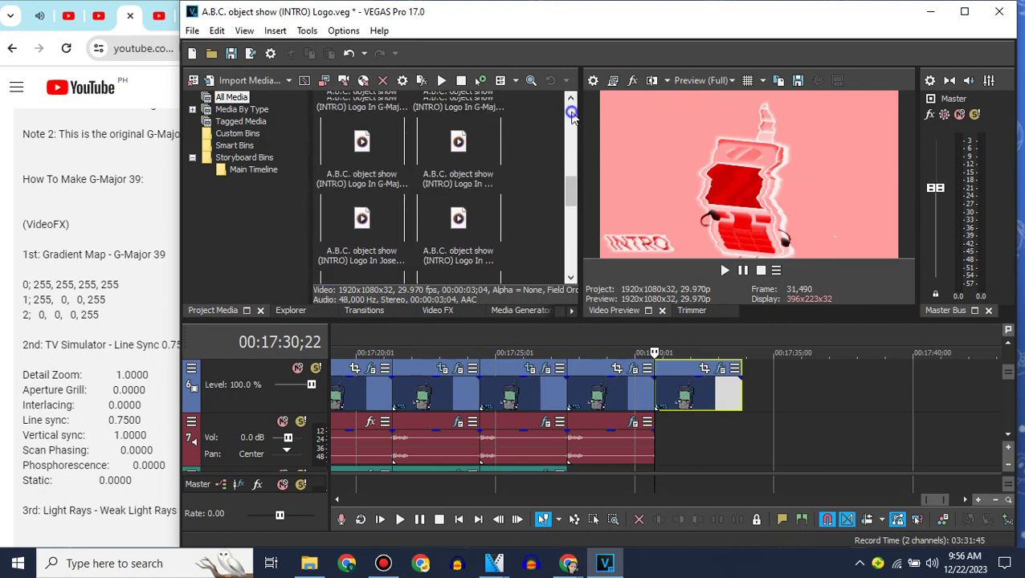
pyautogui.rightClick(446, 129)
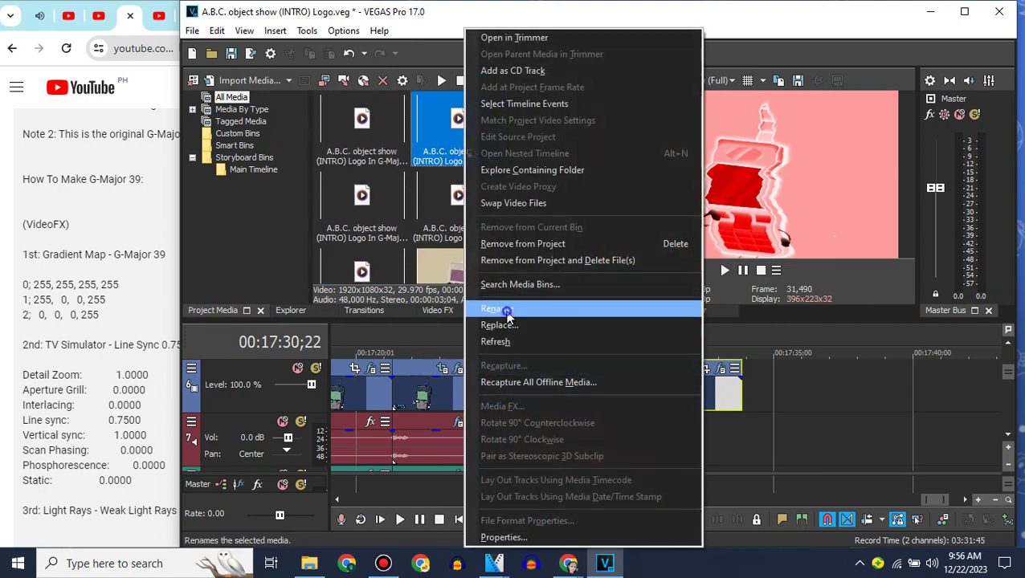
pyautogui.click(491, 309)
pyautogui.click(571, 278)
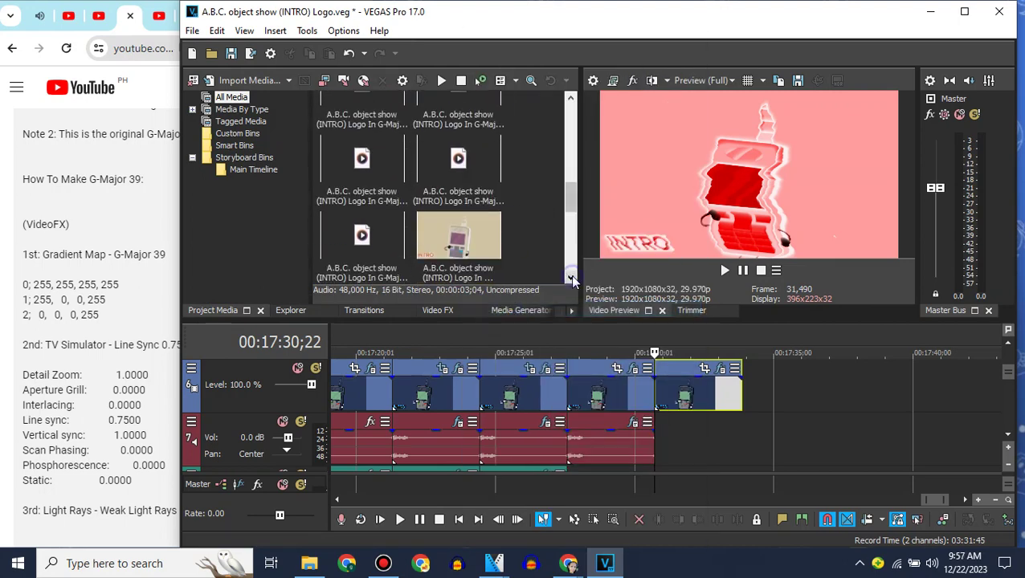
pyautogui.click(571, 278)
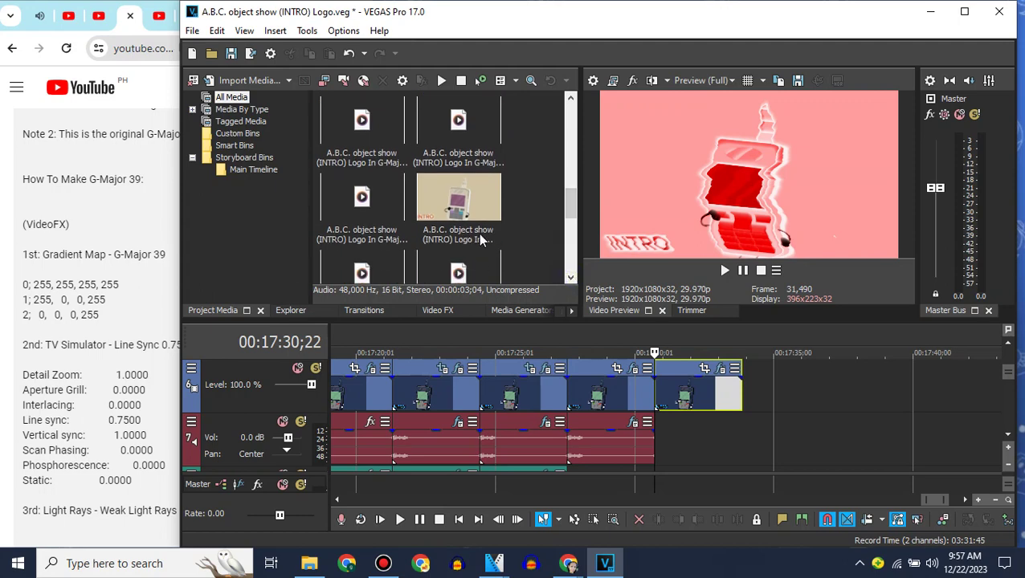
pyautogui.moveTo(481, 240); pyautogui.dragTo(660, 327)
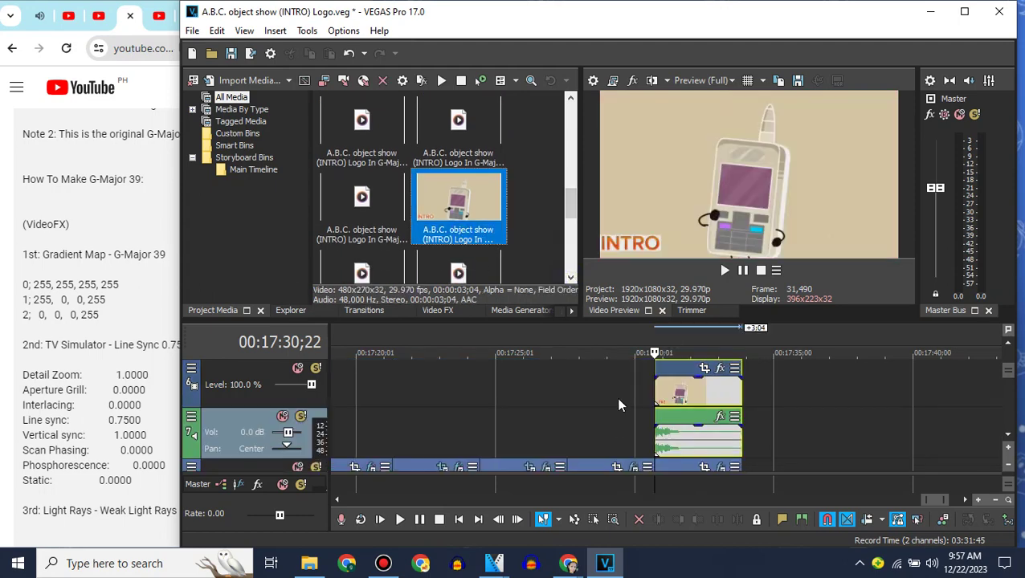
# Step: Delete the inserted G-Major clip's video track and move its audio event to the main audio track beneath the new clip
pyautogui.rightClick(619, 405)
pyautogui.click(665, 250)
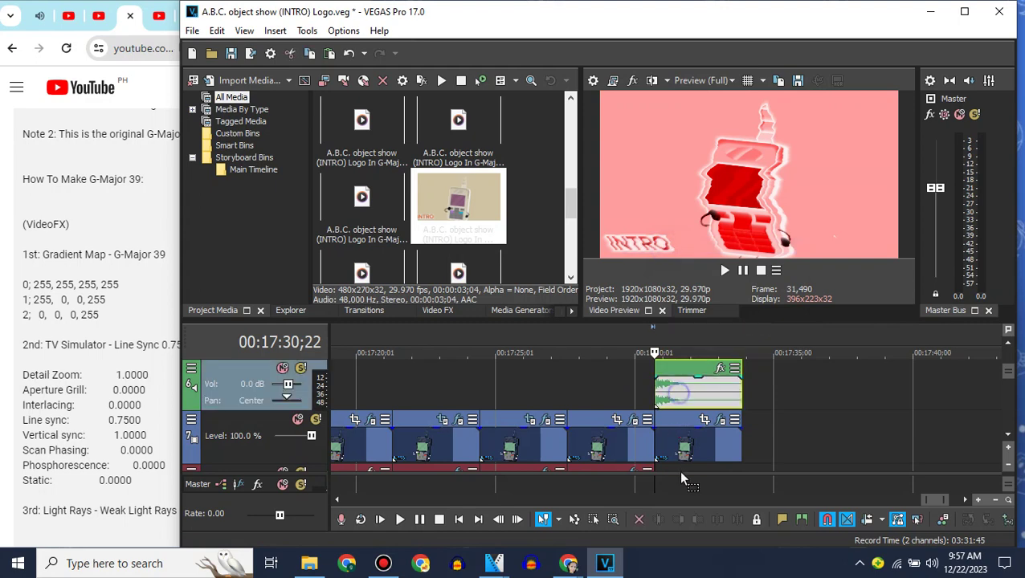
pyautogui.scroll(-1, 681, 466)
# Step: Set the G-Major audio event's time stretch method to élastique Pro and its pitch change to 3
pyautogui.rightClick(673, 434)
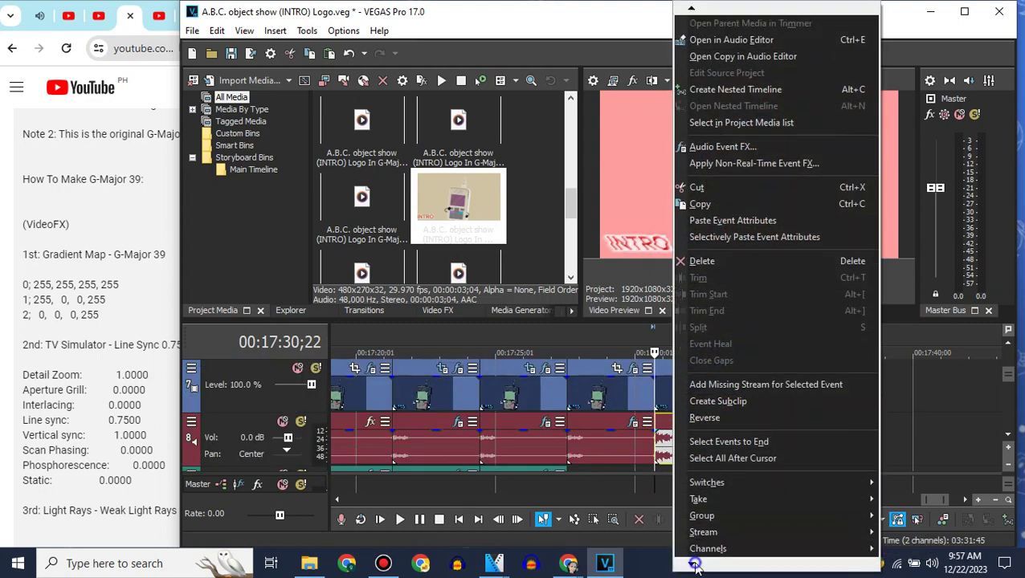
pyautogui.click(706, 540)
pyautogui.click(638, 242)
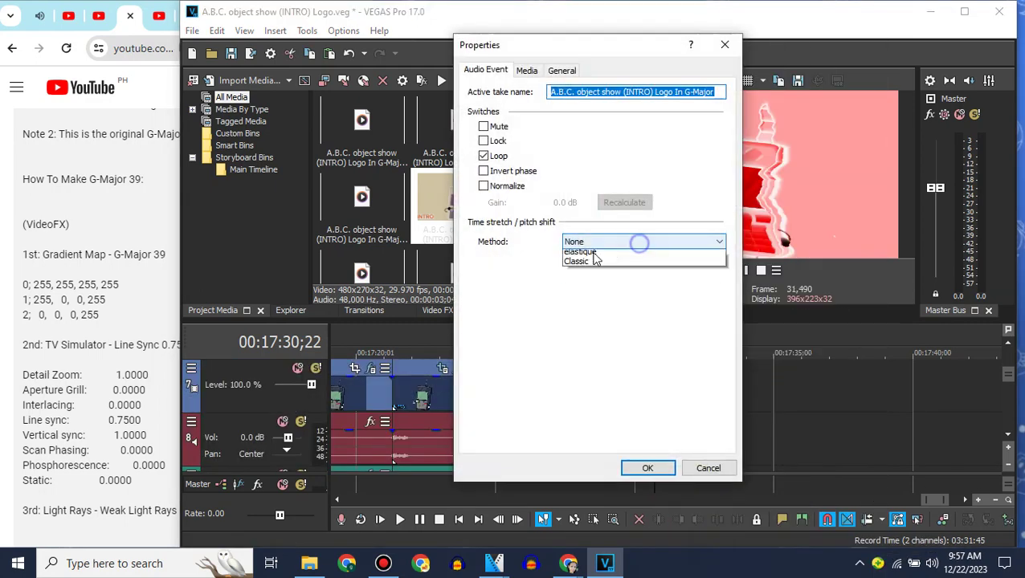
pyautogui.click(580, 252)
pyautogui.click(647, 263)
pyautogui.click(674, 283)
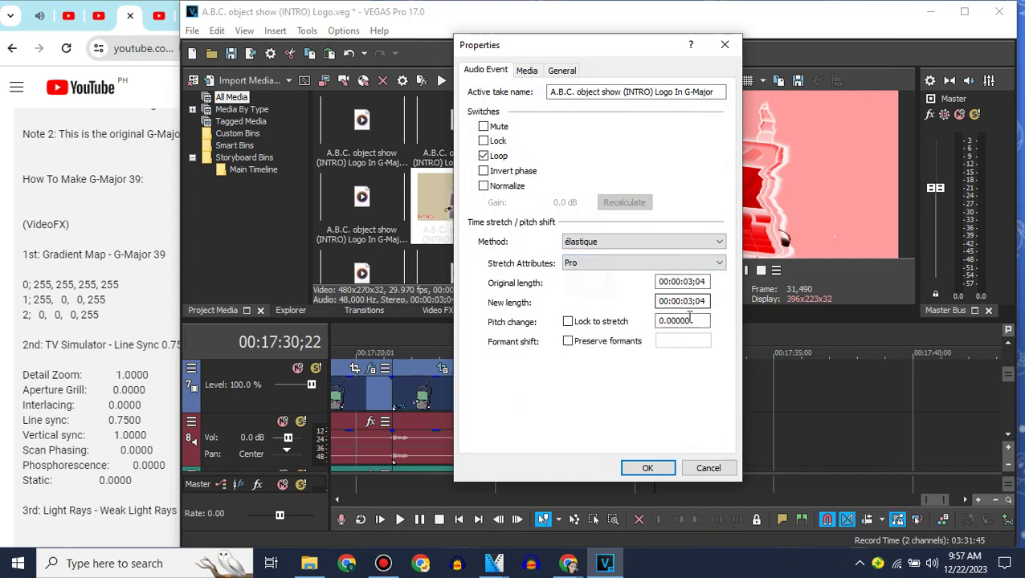
pyautogui.click(649, 468)
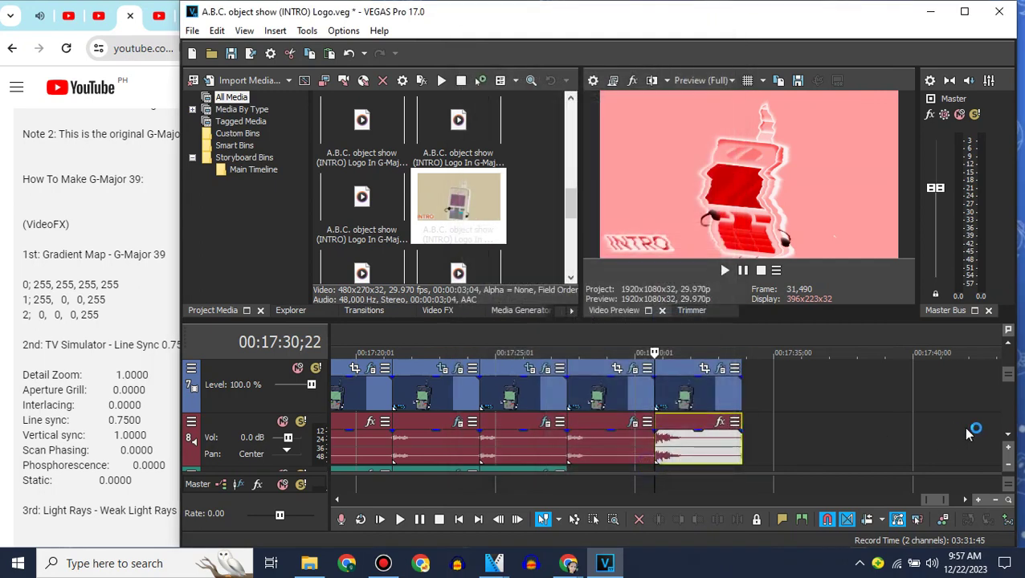
# Step: Copy the pitched G-Major audio event to the same position on the next audio track and set the copy's pitch change to 9
pyautogui.click(1009, 436)
pyautogui.doubleClick(660, 428)
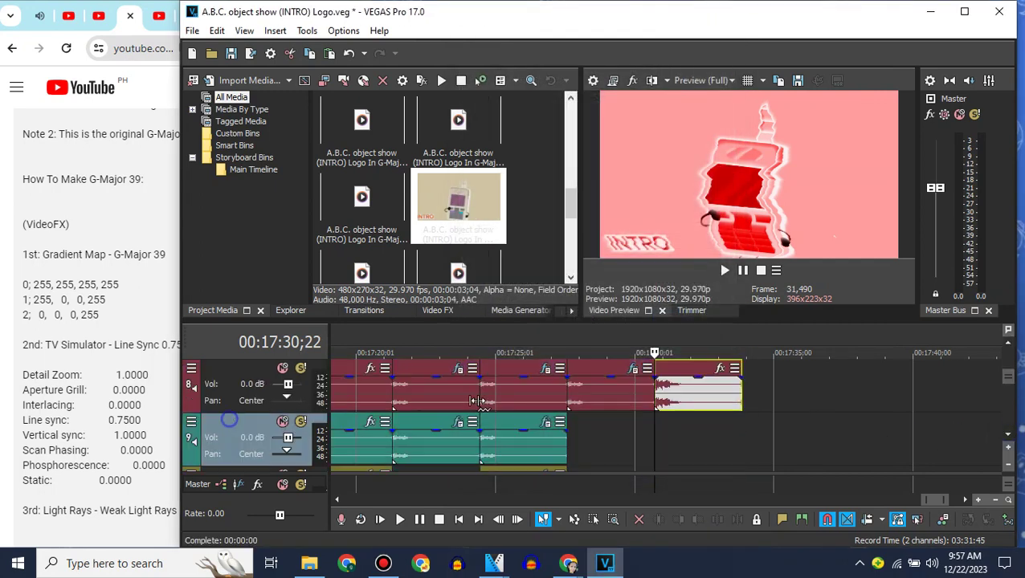
pyautogui.rightClick(673, 433)
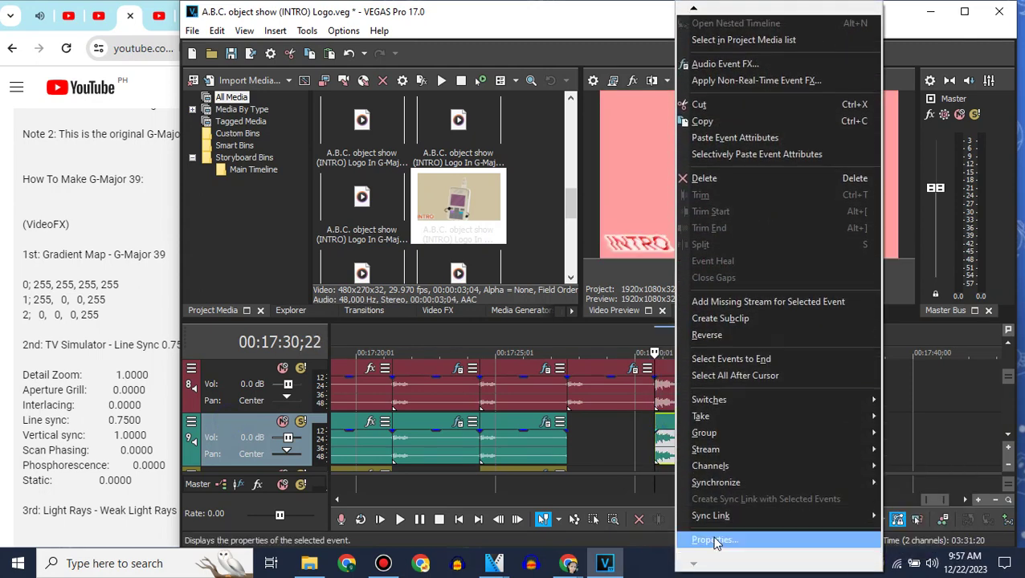
pyautogui.click(711, 544)
pyautogui.doubleClick(672, 320)
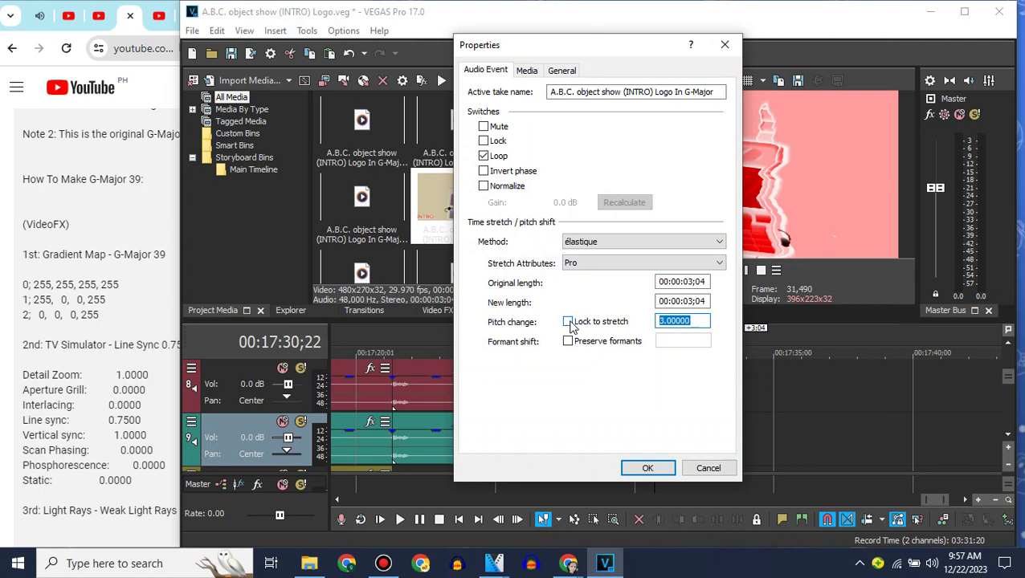
pyautogui.click(640, 469)
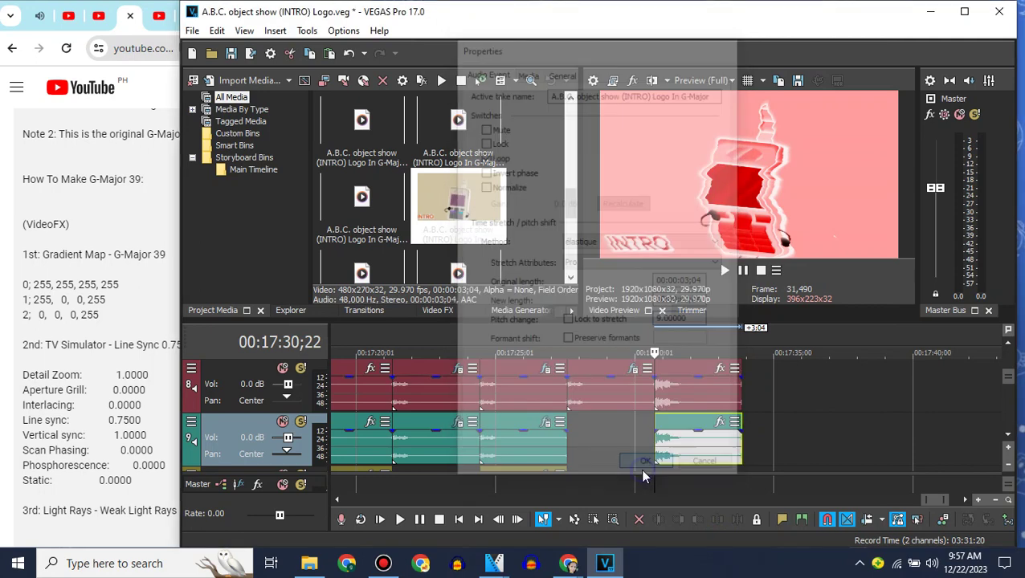
# Step: Place the timeline cursor at the new clip's end and open "Klasky Csupo In My G Major 39" from the YouTube search results
pyautogui.click(1008, 344)
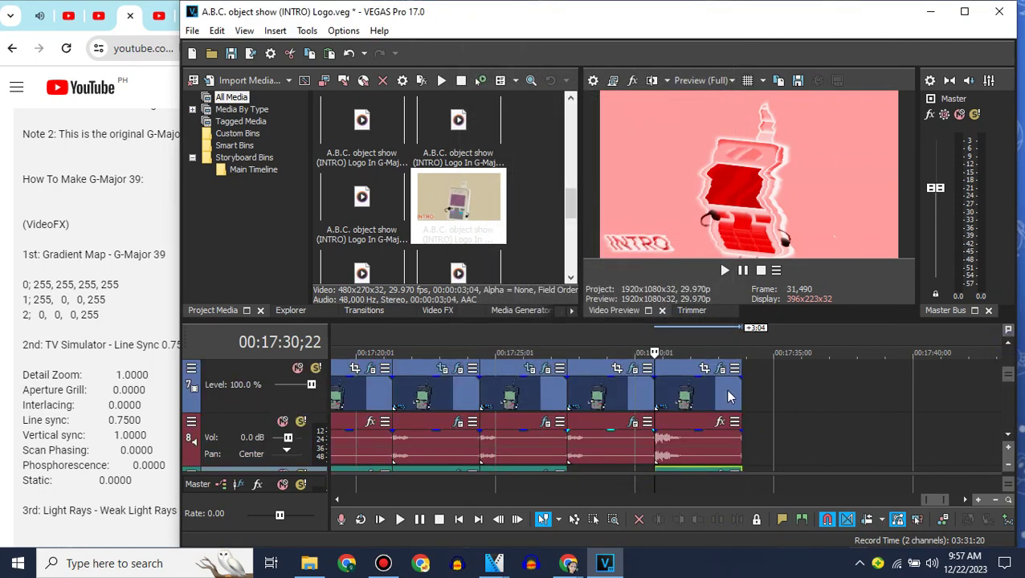
pyautogui.click(740, 386)
pyautogui.click(13, 49)
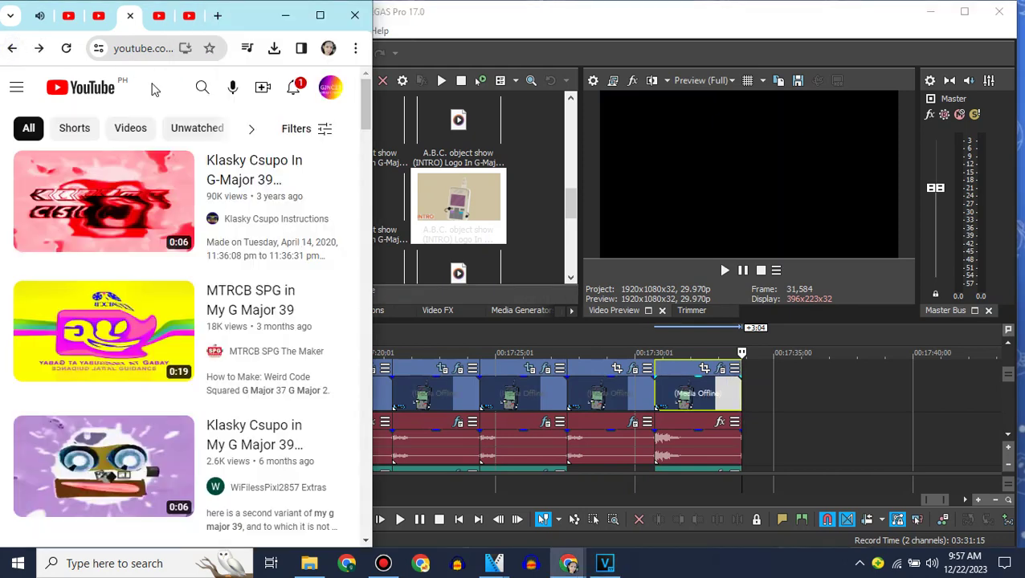
pyautogui.scroll(-2, 153, 88)
pyautogui.scroll(-2, 155, 89)
pyautogui.scroll(-1, 155, 89)
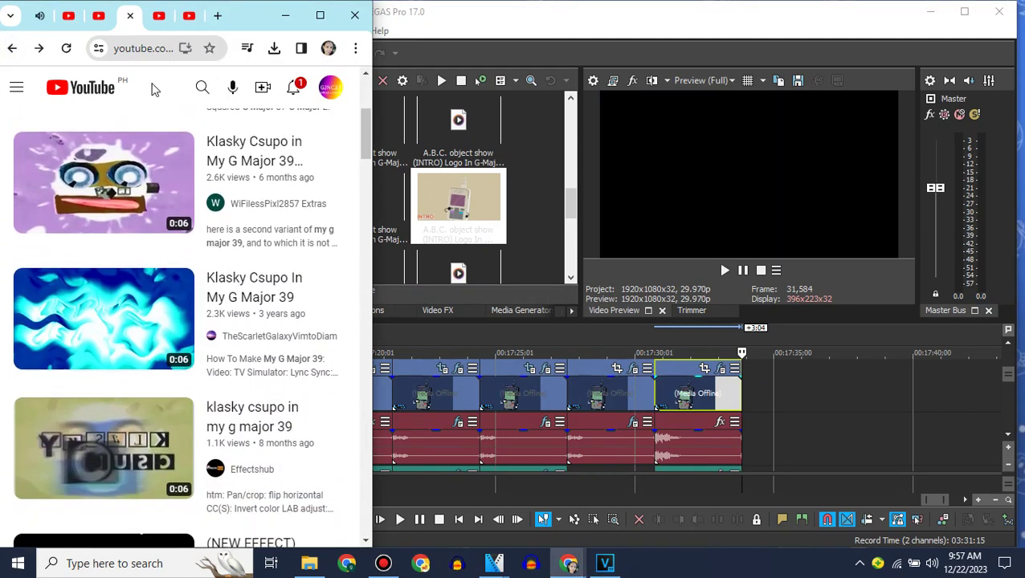
pyautogui.click(88, 307)
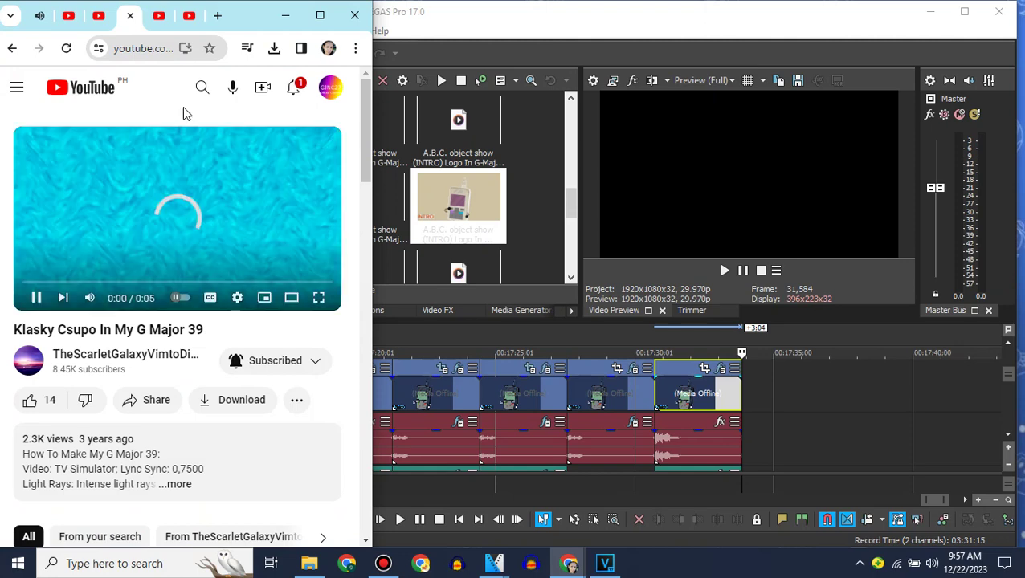
# Step: Expand the description of "Klasky Csupo In My G Major 39" and read its video and audio effect instructions
pyautogui.click(181, 472)
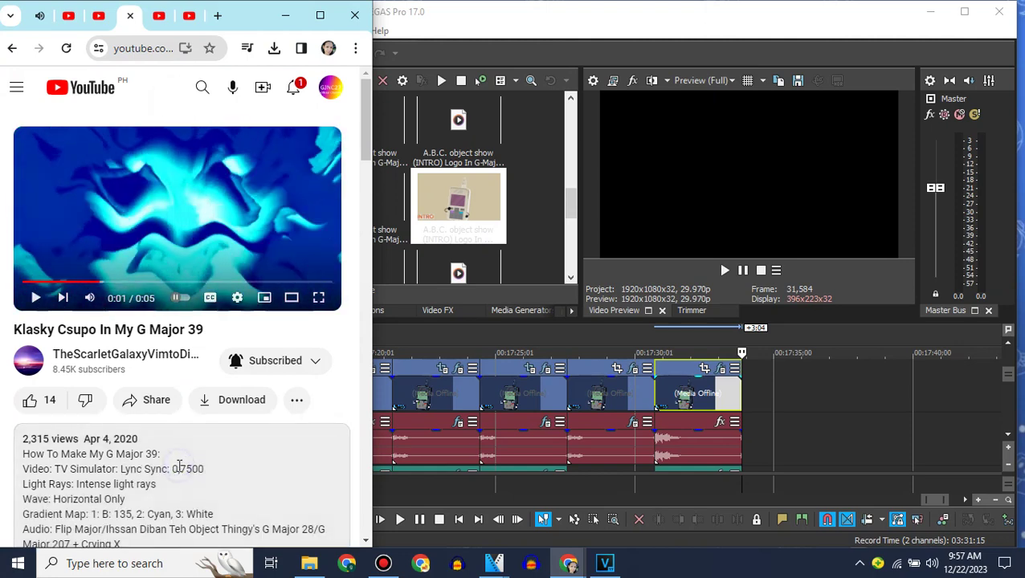
pyautogui.scroll(-4, 180, 472)
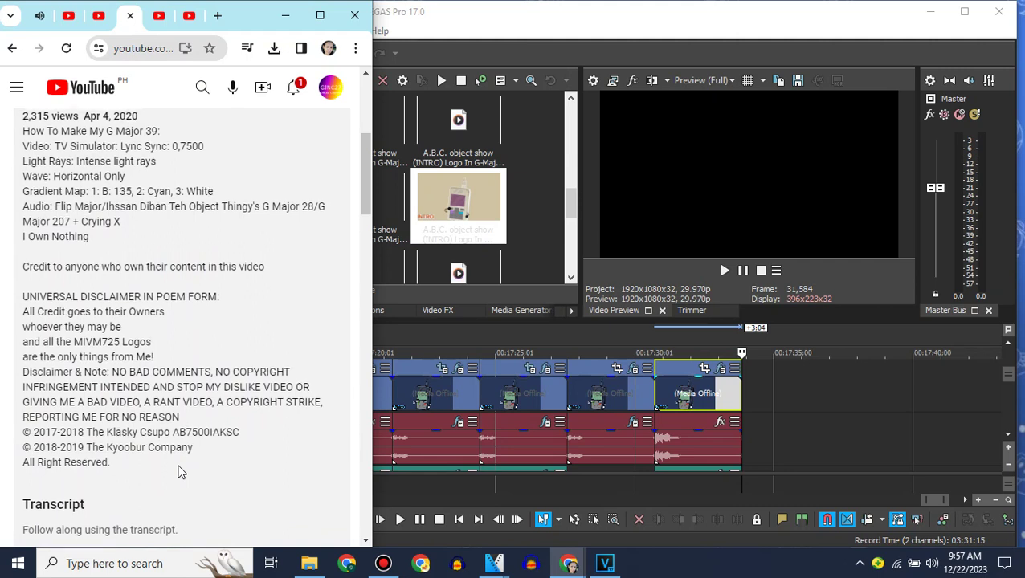
pyautogui.scroll(1, 180, 472)
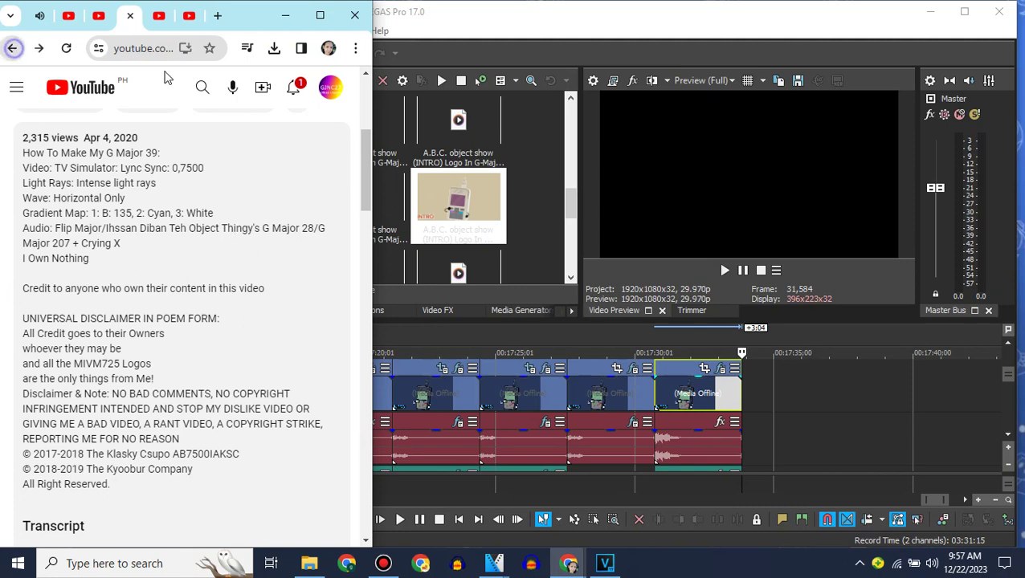
# Step: Return to the search results, open "I Hate My G Major 39 30 Powers More" and read its description
pyautogui.scroll(-15, 171, 87)
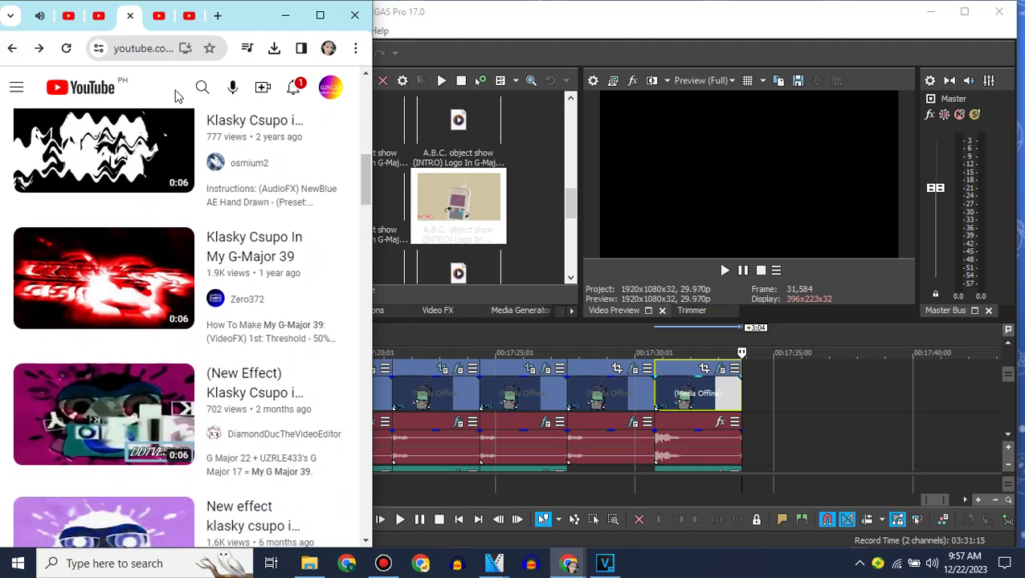
pyautogui.scroll(-4, 178, 95)
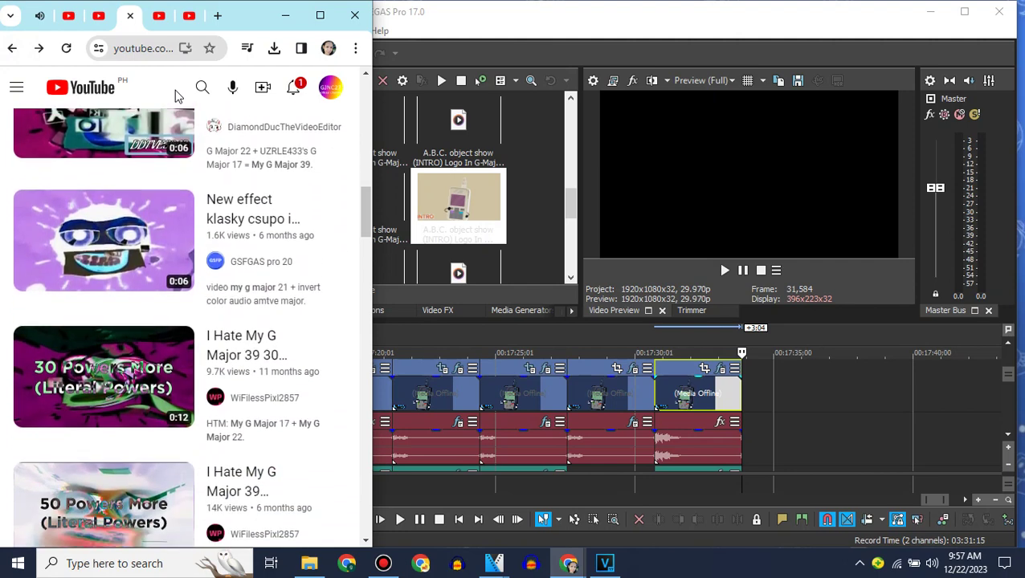
pyautogui.scroll(-2, 177, 96)
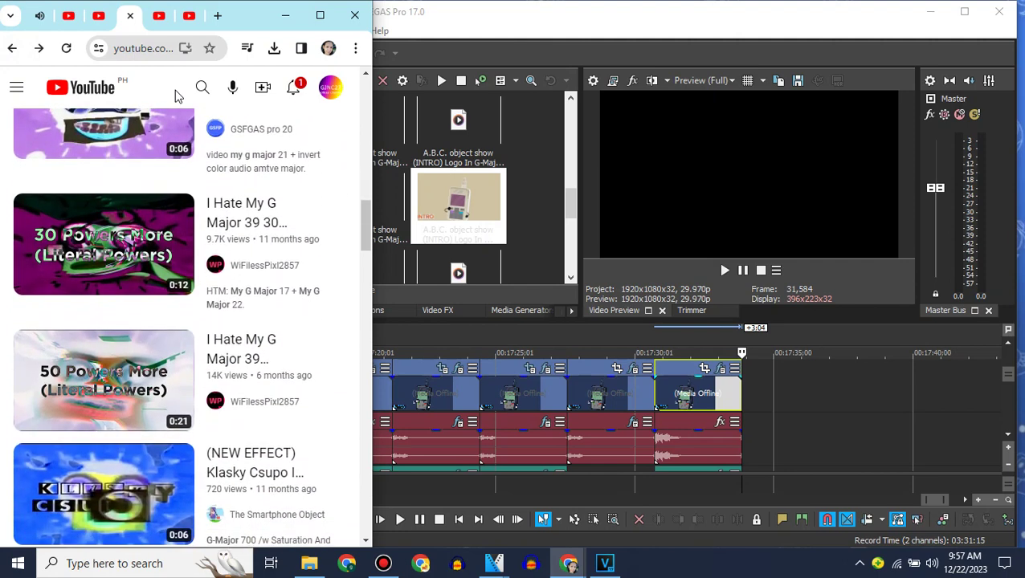
pyautogui.click(97, 245)
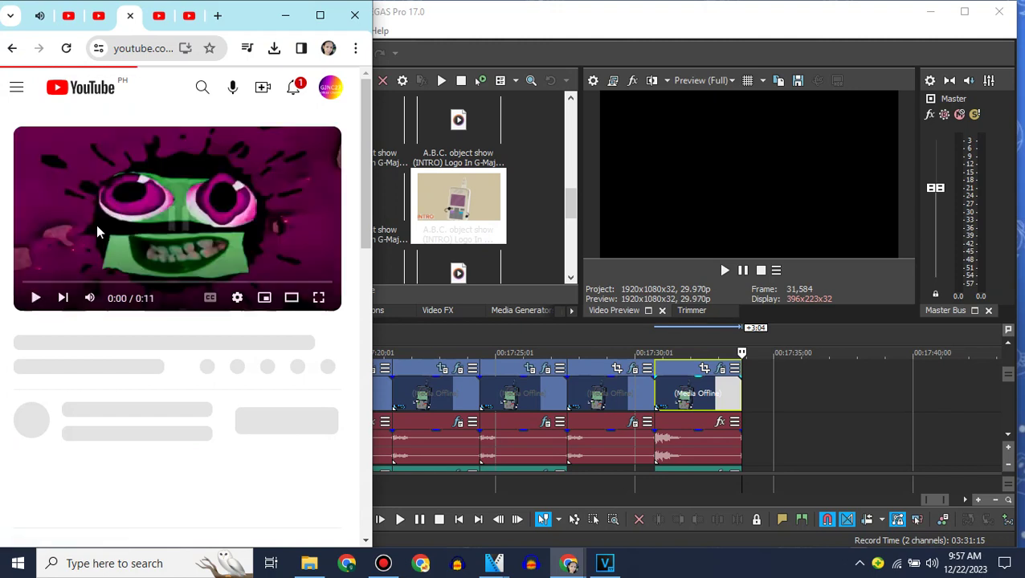
pyautogui.scroll(-1, 96, 232)
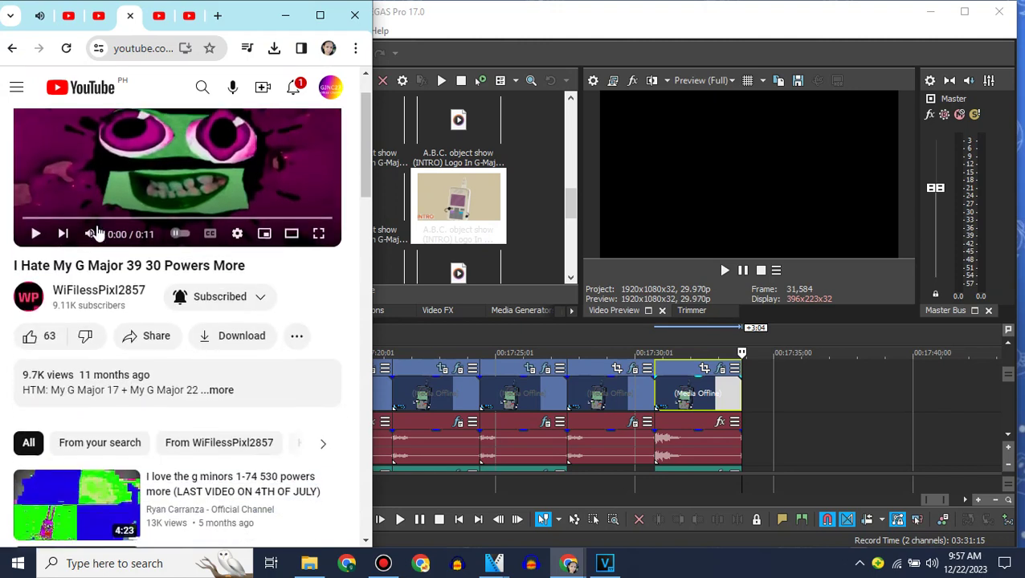
pyautogui.click(204, 398)
pyautogui.scroll(1, 204, 399)
pyautogui.moveTo(84, 282); pyautogui.dragTo(347, 280)
pyautogui.scroll(-4, 347, 280)
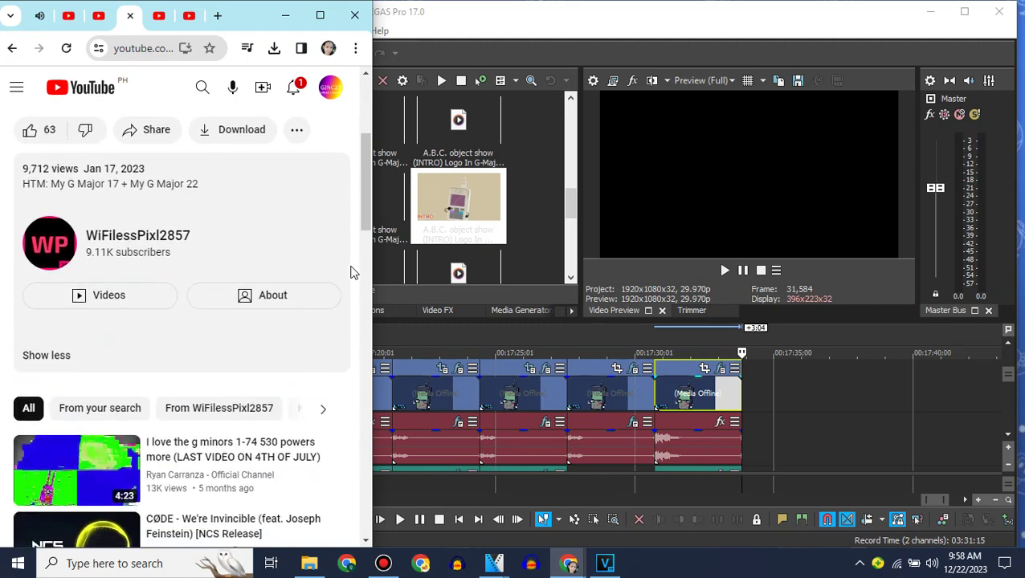
pyautogui.scroll(3, 350, 274)
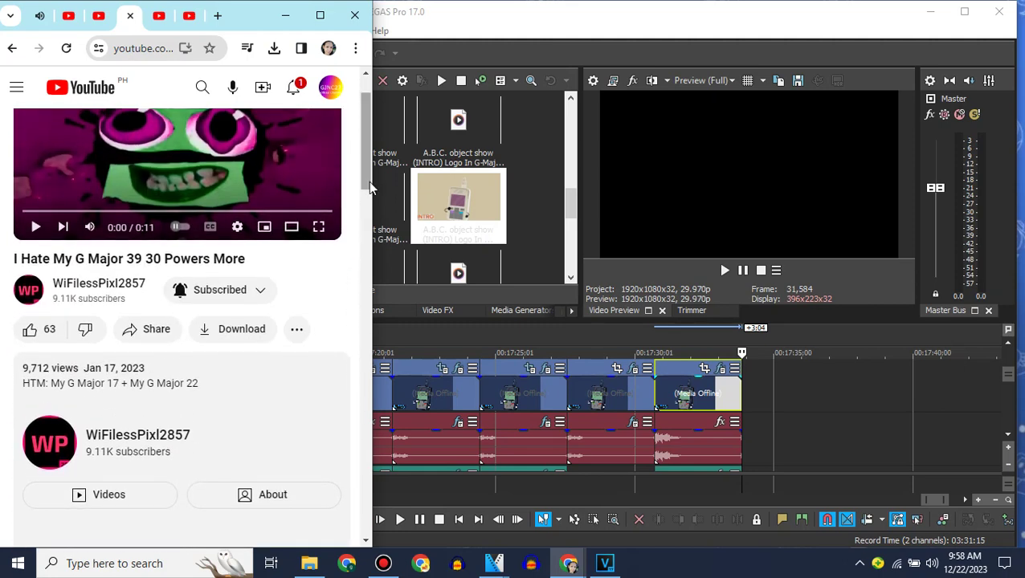
pyautogui.scroll(1, 365, 182)
# Step: Go back to the search results and open PixelleapNetwork's "Klasky Csupo in My G Major 39" video
pyautogui.scroll(-8, 359, 137)
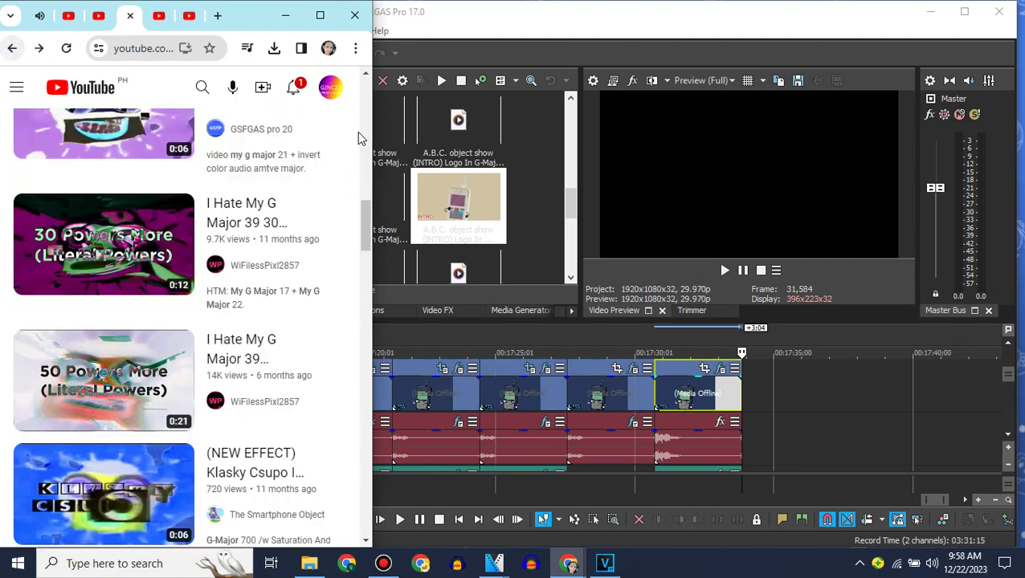
pyautogui.scroll(-8, 359, 155)
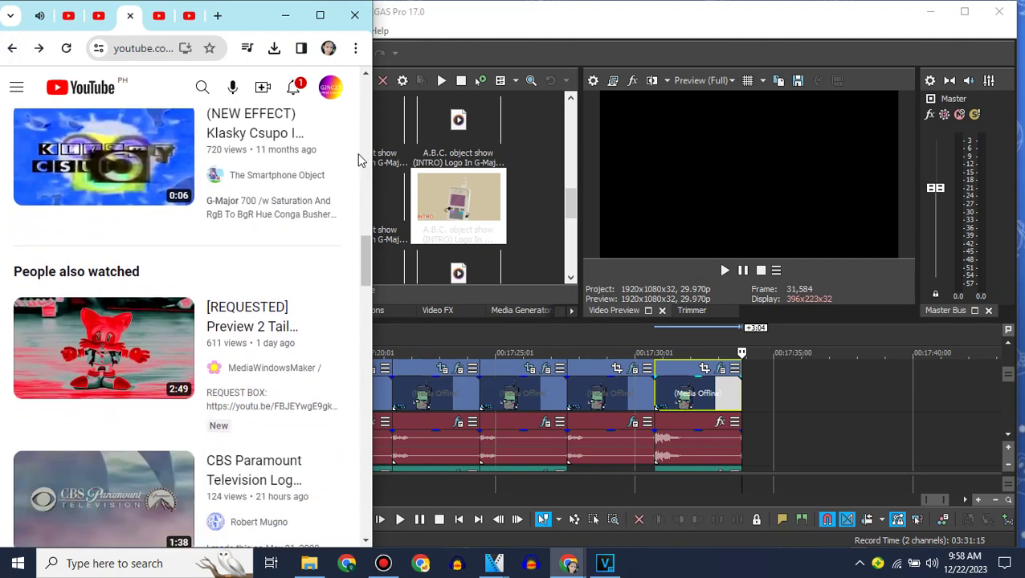
pyautogui.scroll(-3, 359, 158)
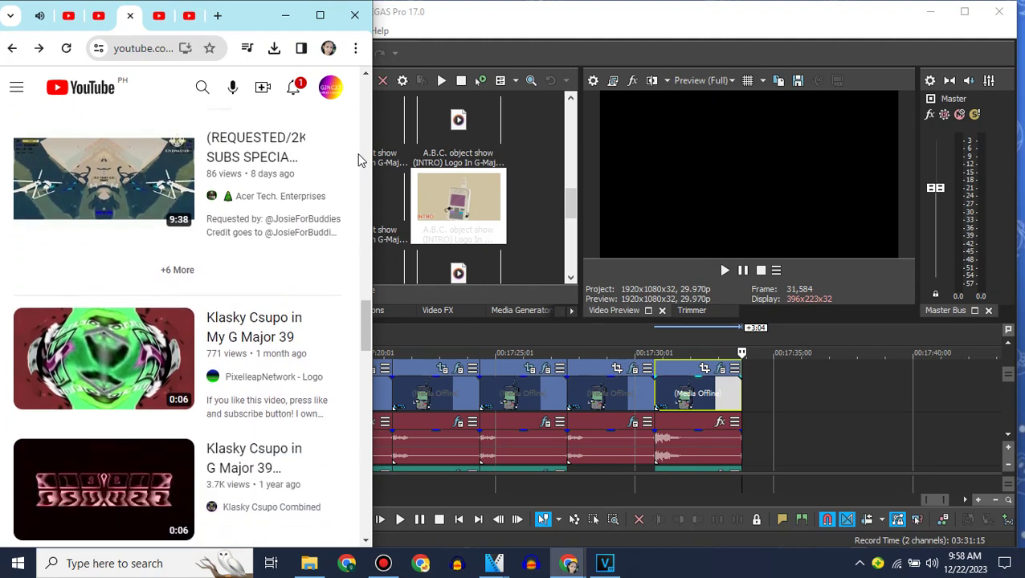
pyautogui.click(81, 265)
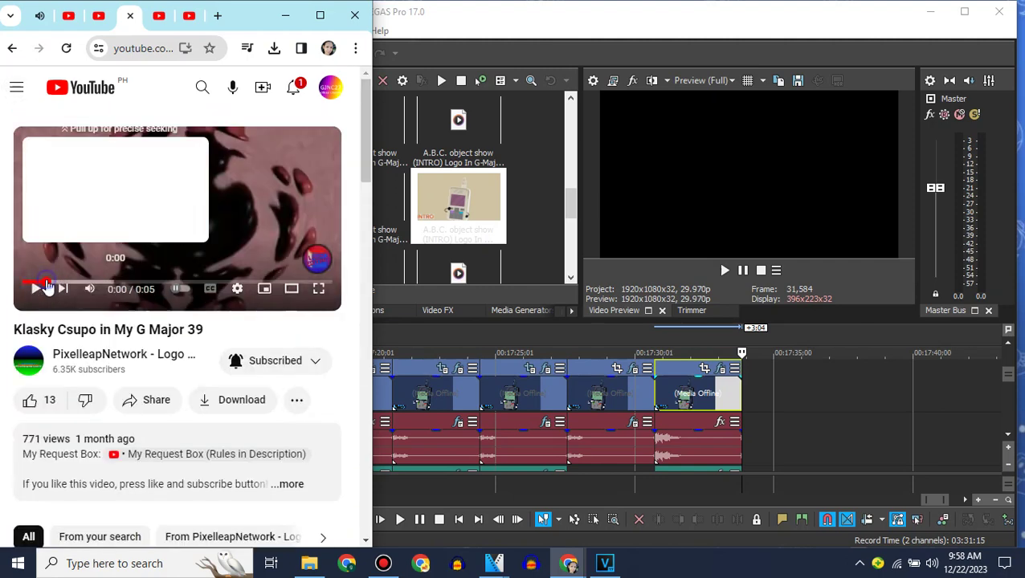
pyautogui.moveTo(364, 101); pyautogui.dragTo(352, 473)
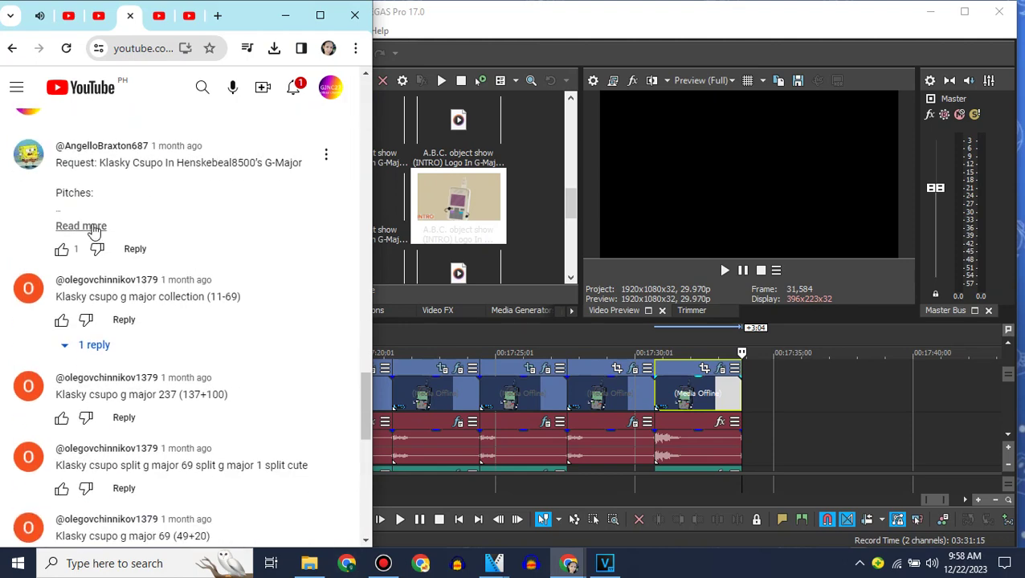
pyautogui.scroll(-6, 252, 352)
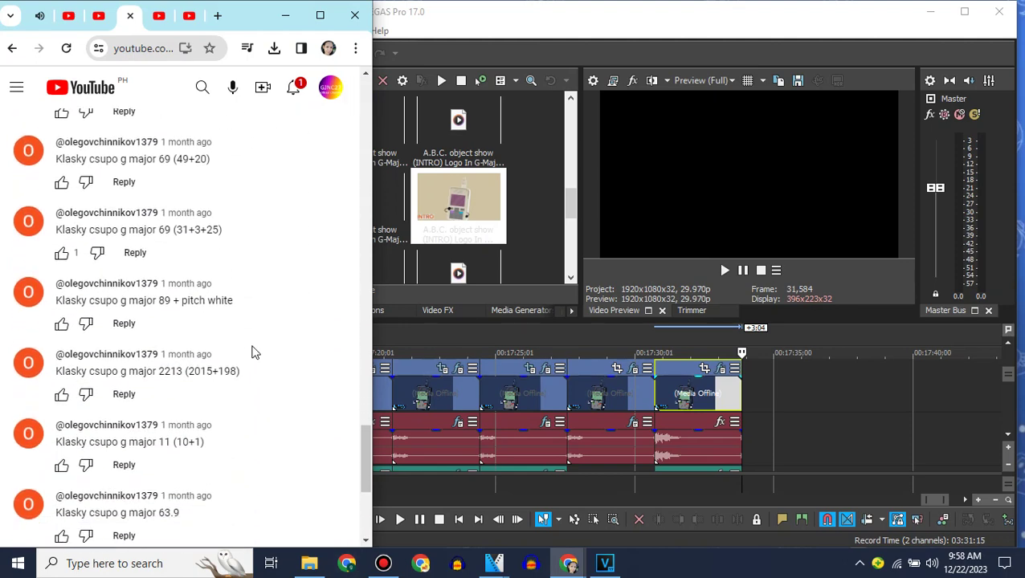
pyautogui.scroll(-3, 252, 352)
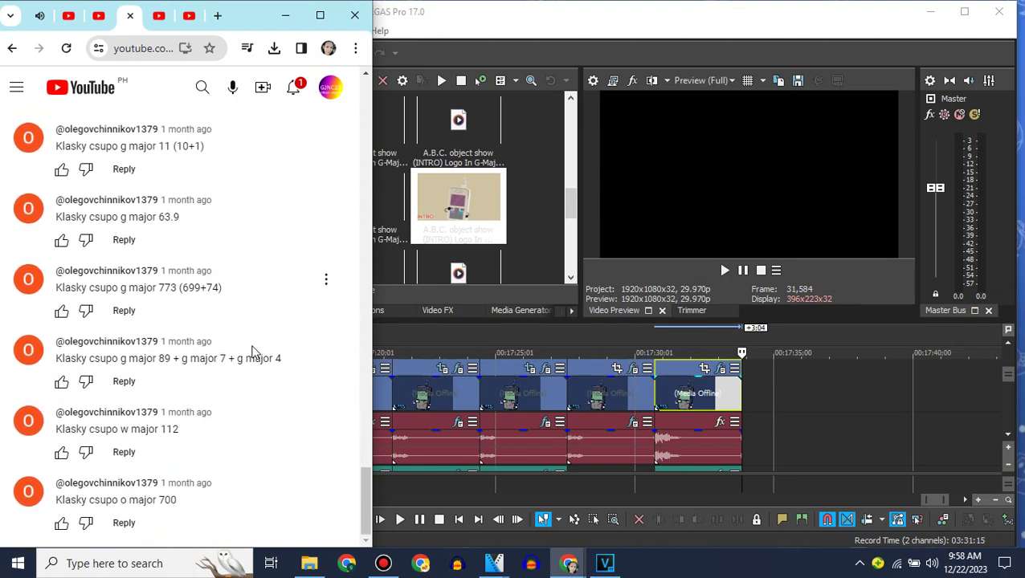
pyautogui.scroll(6, 252, 352)
pyautogui.scroll(3, 251, 351)
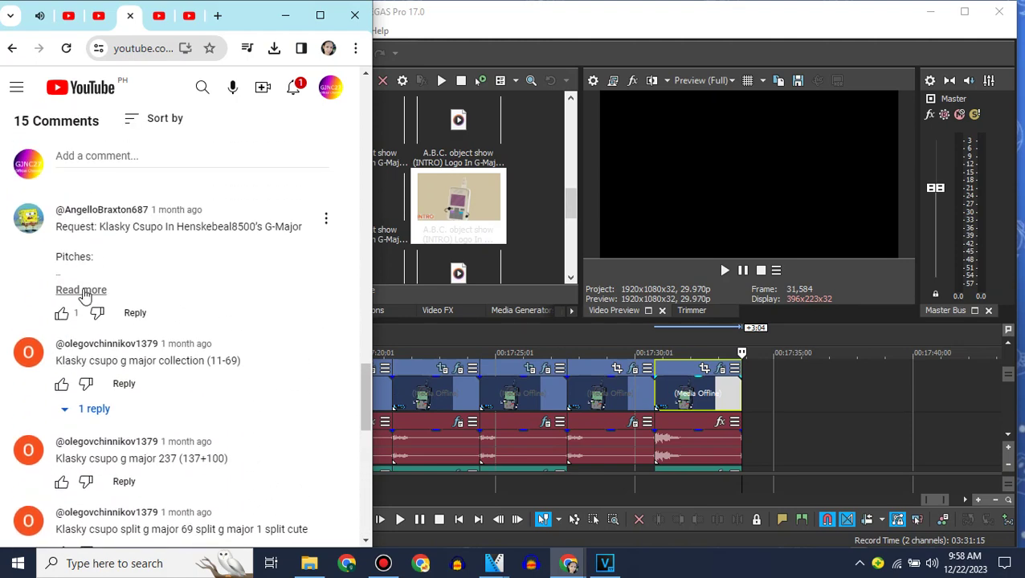
pyautogui.click(81, 290)
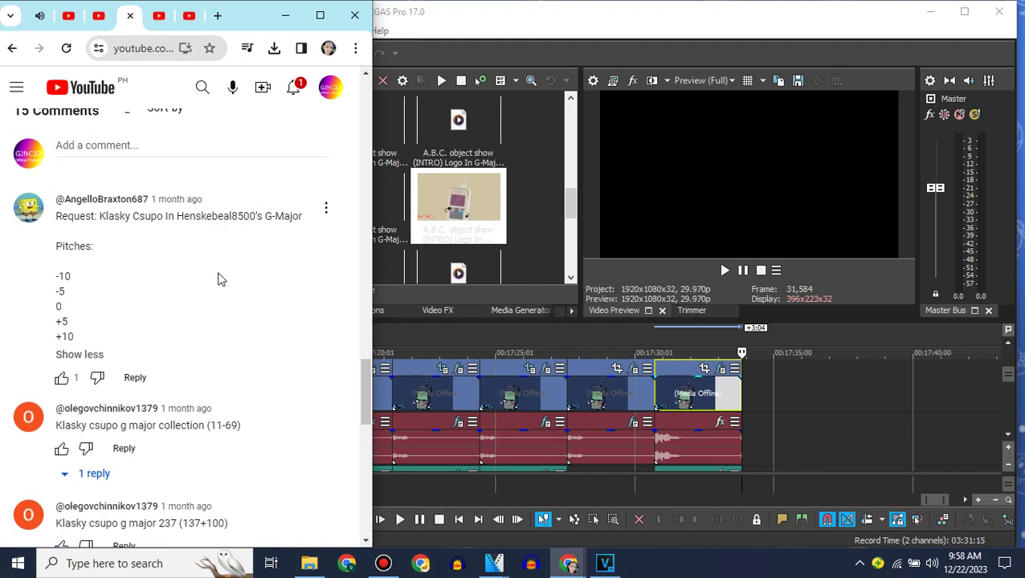
# Step: Switch to VEGAS Pro and add "A.B.C. object show (INTRO) Logo.mp4" from the project media at the end of the timeline
pyautogui.click(550, 6)
pyautogui.click(470, 232)
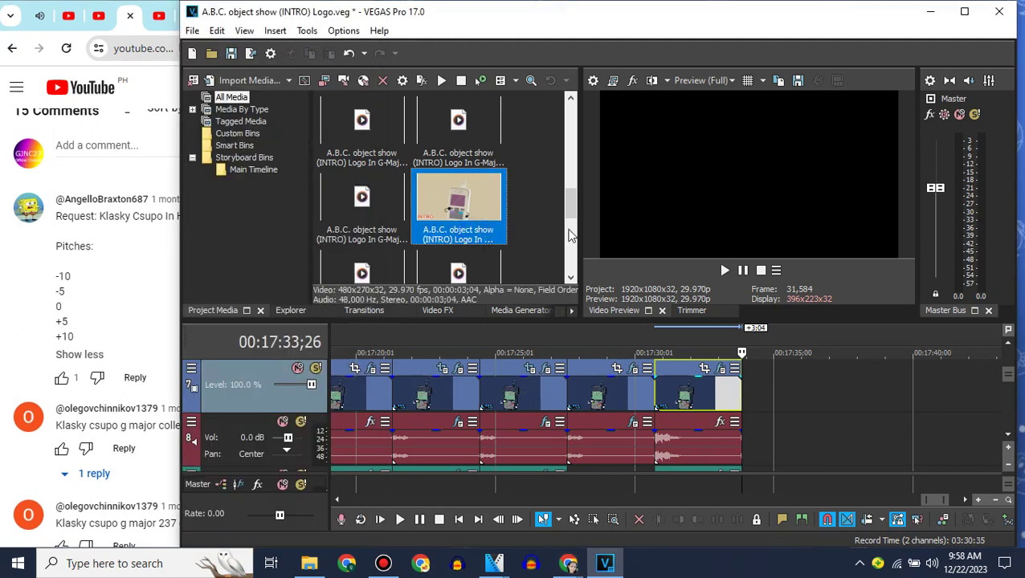
pyautogui.click(569, 229)
pyautogui.click(573, 252)
pyautogui.moveTo(371, 171); pyautogui.dragTo(746, 406)
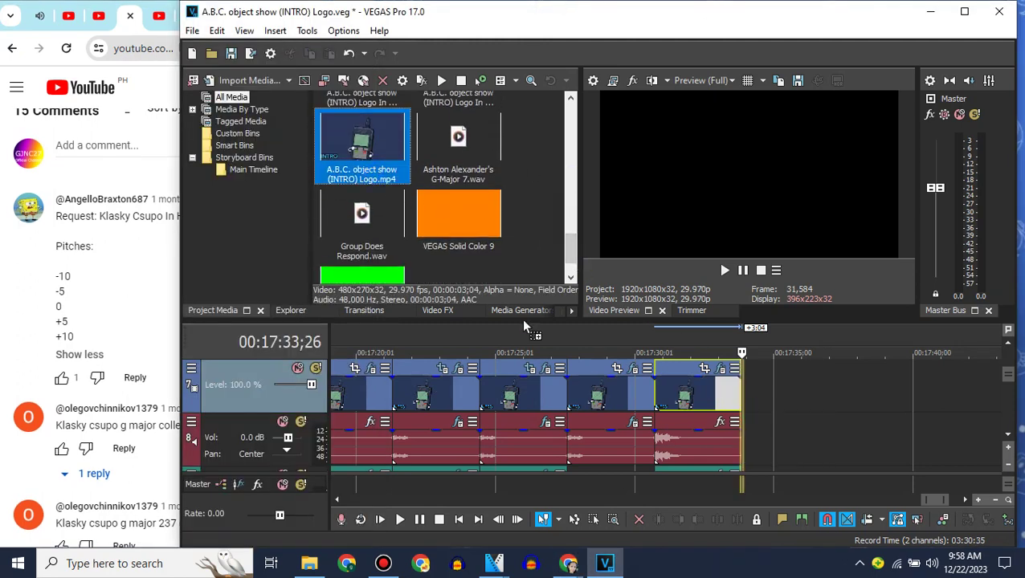
# Step: Show the video effects list and check the reference video's picture in the browser before returning to VEGAS Pro
pyautogui.click(436, 312)
pyautogui.click(133, 265)
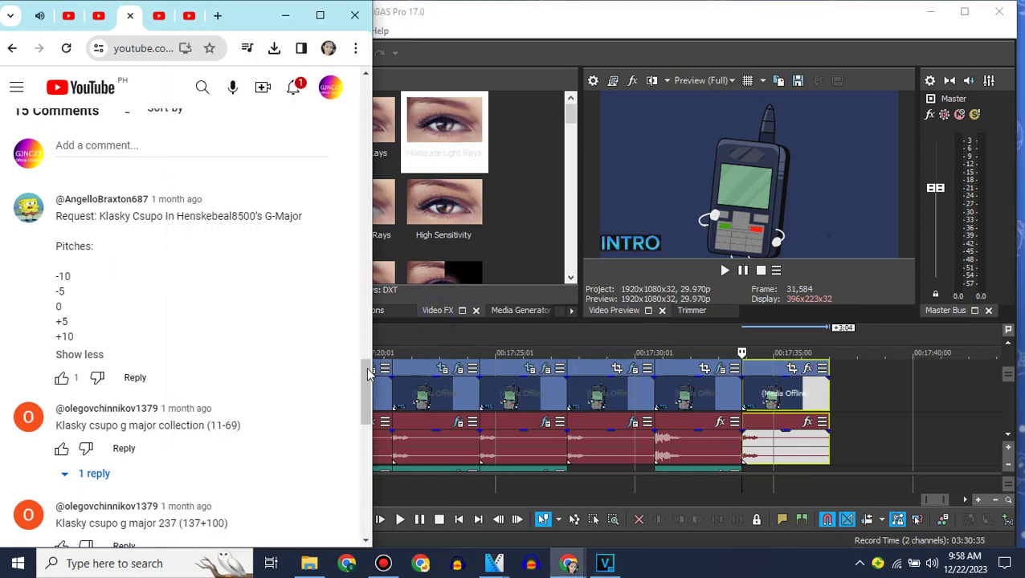
pyautogui.moveTo(366, 392); pyautogui.dragTo(355, 95)
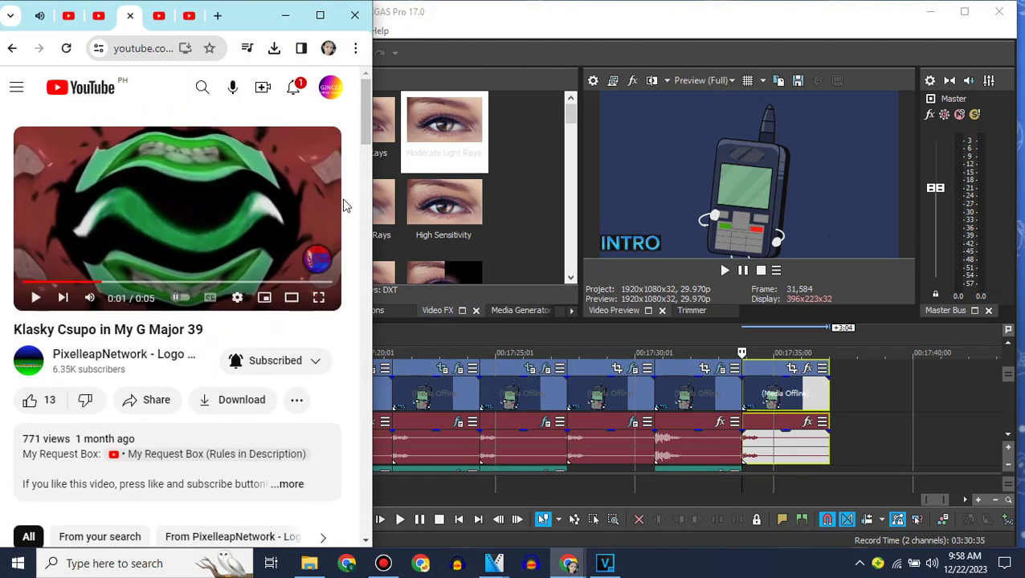
pyautogui.click(473, 5)
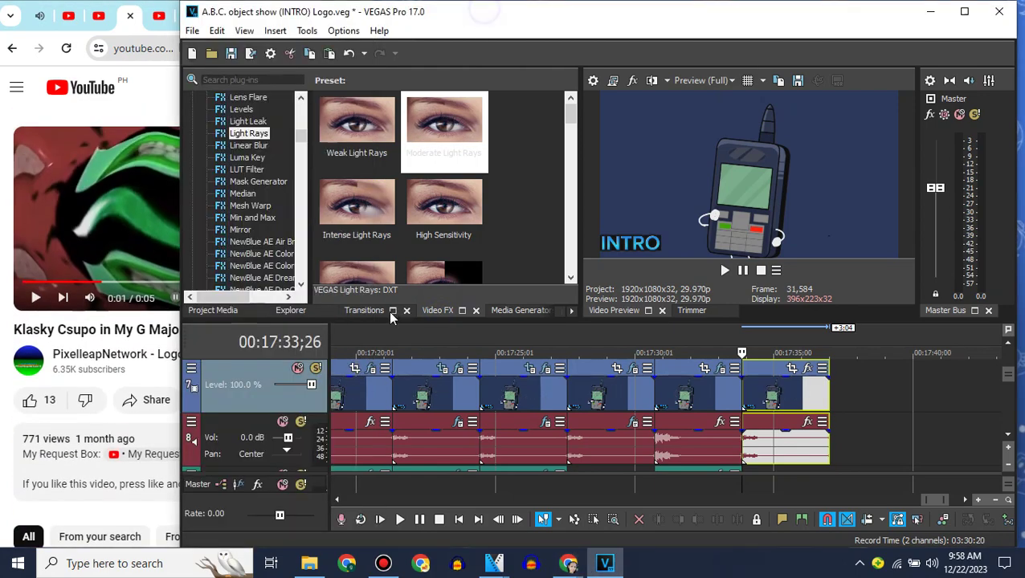
# Step: Apply the HSL Adjust effect to the new clip and shift its hue so the blue background turns dark red
pyautogui.scroll(5, 302, 141)
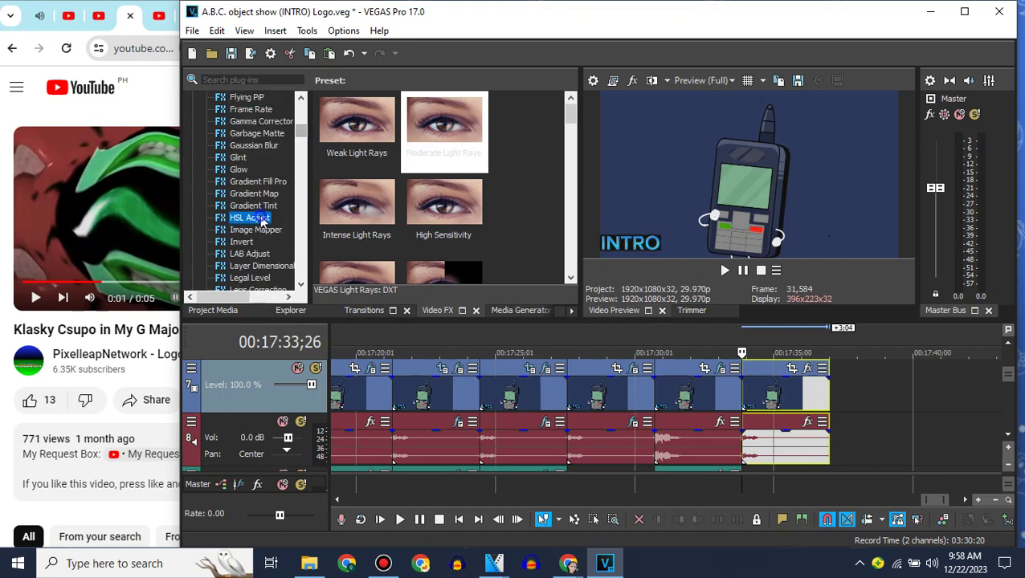
pyautogui.moveTo(357, 128); pyautogui.dragTo(554, 265)
pyautogui.moveTo(769, 404); pyautogui.dragTo(771, 406)
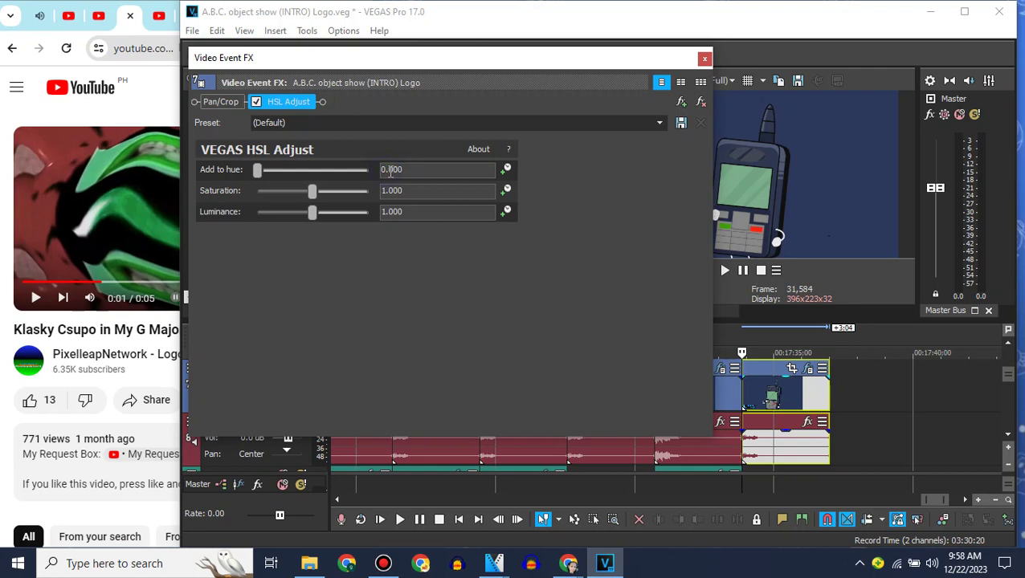
pyautogui.click(704, 59)
# Step: Add the Wave effect with the Horizontal Only preset to the new clip and set its horizontal waves to 9.140
pyautogui.click(302, 138)
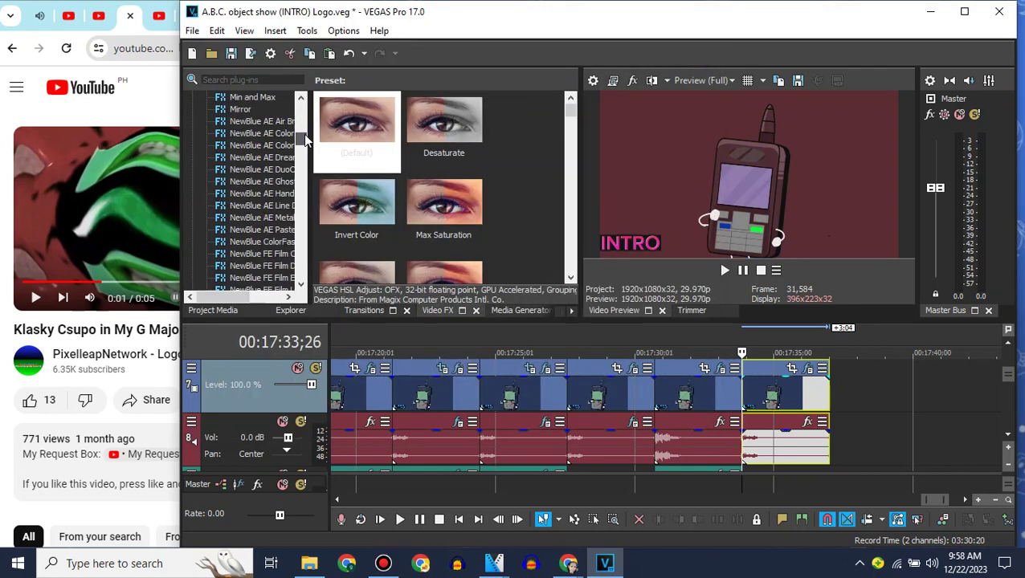
pyautogui.scroll(2, 247, 210)
pyautogui.click(241, 194)
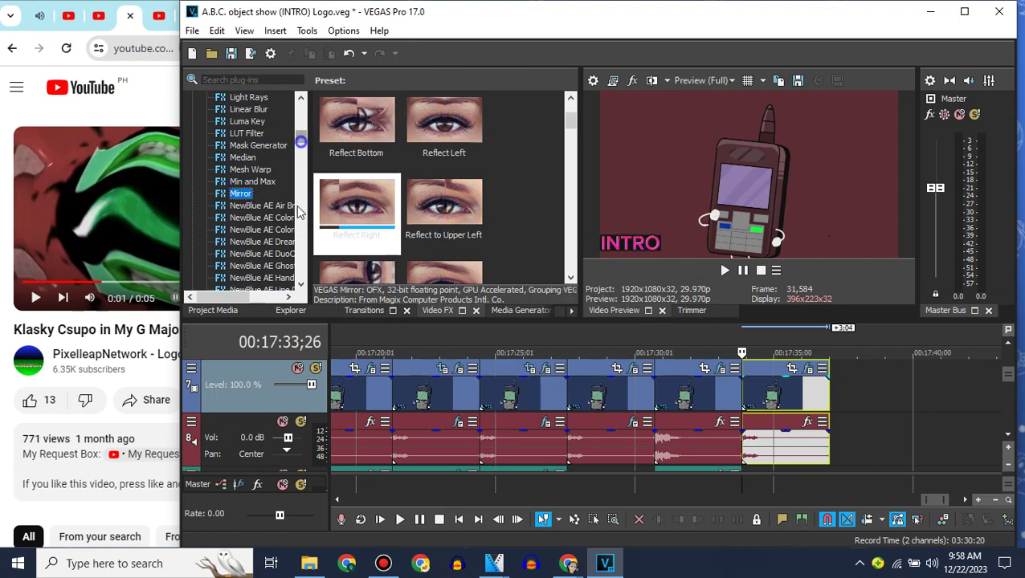
pyautogui.scroll(-12, 299, 210)
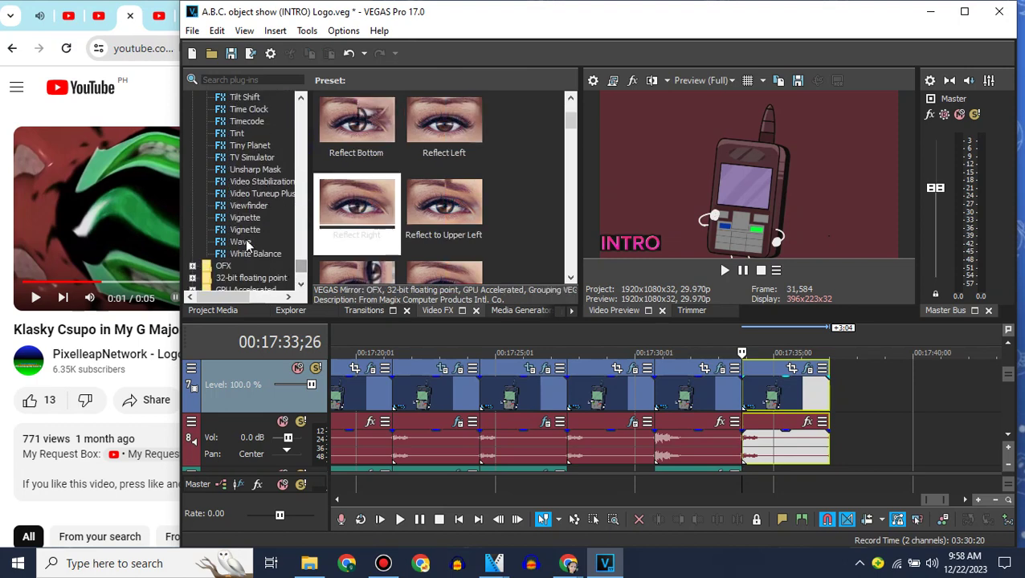
pyautogui.click(241, 242)
pyautogui.moveTo(731, 388); pyautogui.dragTo(732, 391)
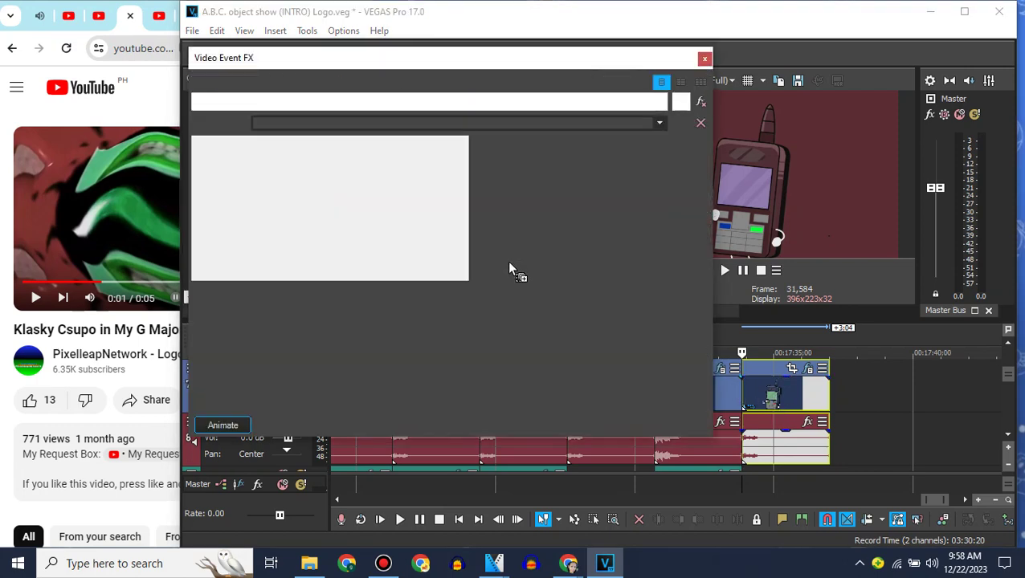
pyautogui.moveTo(321, 195)
pyautogui.mouseDown()
pyautogui.moveTo(311, 196)
pyautogui.moveTo(318, 193)
pyautogui.mouseUp()
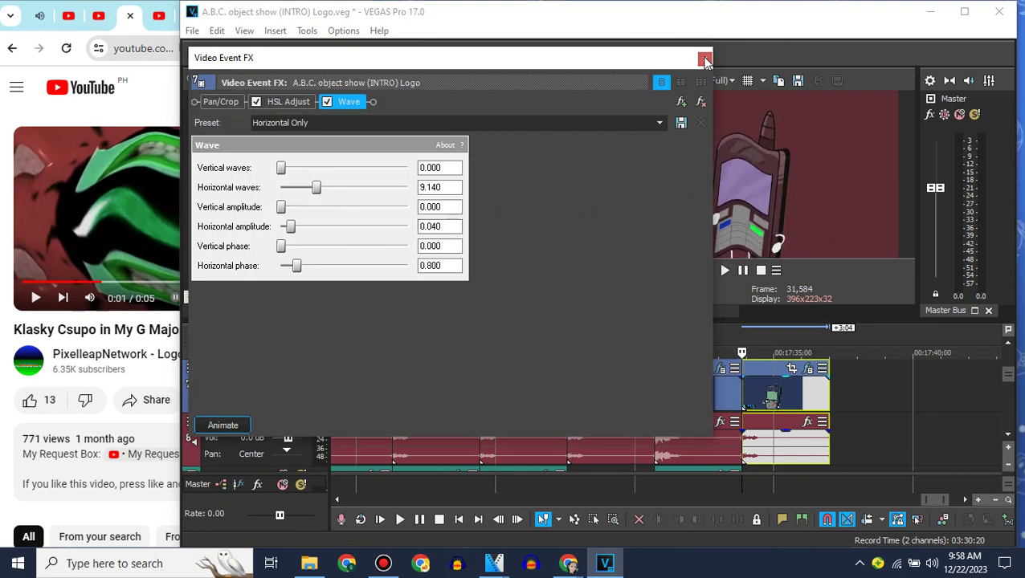
pyautogui.click(704, 61)
# Step: Add two Mirror effects to the new clip, using the Reflect Left preset for the second one
pyautogui.moveTo(302, 265); pyautogui.dragTo(770, 391)
pyautogui.click(240, 254)
pyautogui.click(704, 59)
pyautogui.moveTo(462, 129); pyautogui.dragTo(759, 396)
pyautogui.click(705, 57)
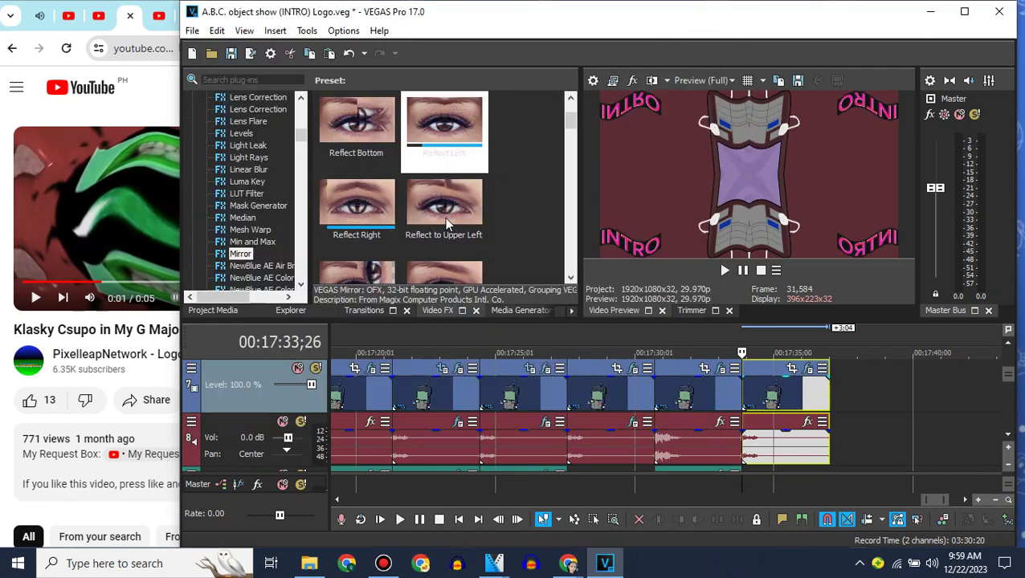
# Step: Move the Wave effect behind both Mirror effects at the end of the new clip's effect chain
pyautogui.click(808, 368)
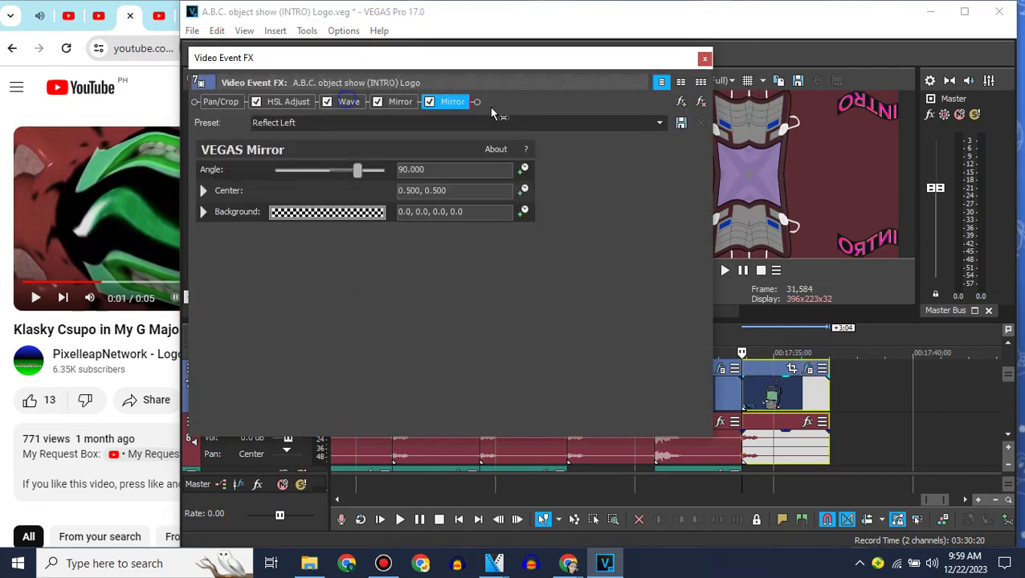
pyautogui.moveTo(491, 110); pyautogui.dragTo(493, 111)
pyautogui.click(704, 57)
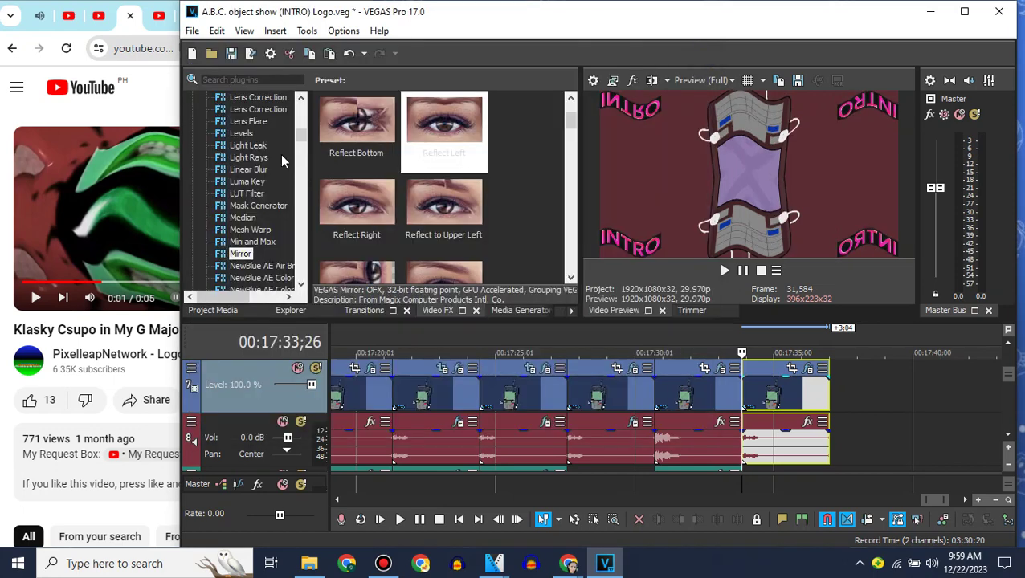
pyautogui.scroll(-15, 307, 176)
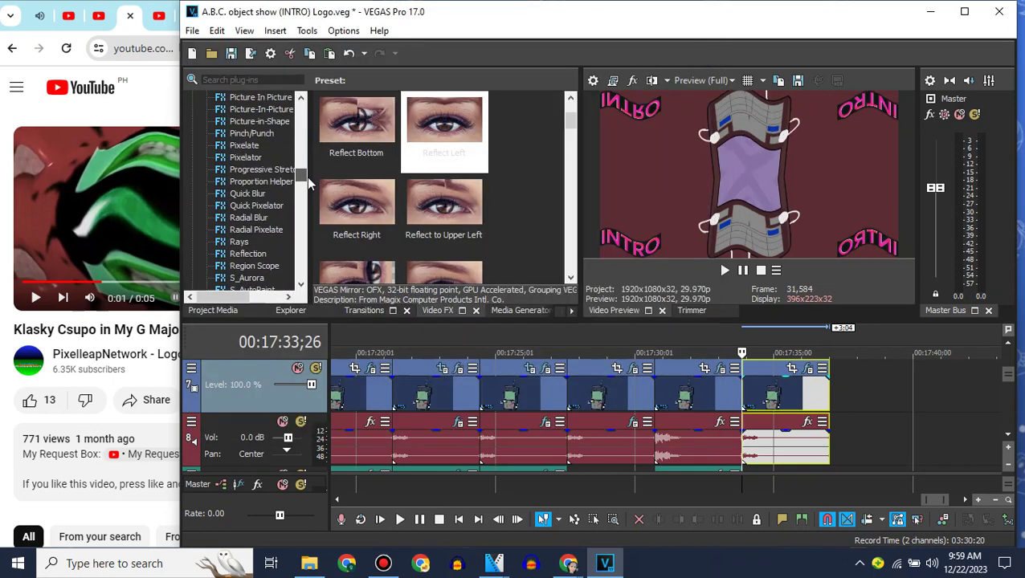
# Step: Try the Pinch/Punch effect with the Medium Punch preset on the new clip and remove it
pyautogui.click(252, 170)
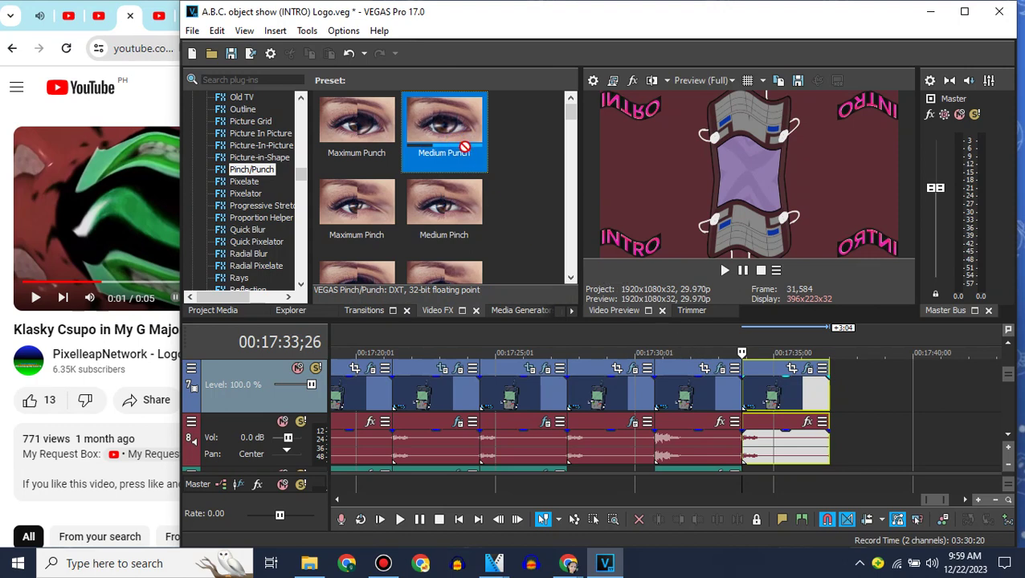
pyautogui.moveTo(755, 389); pyautogui.dragTo(755, 389)
pyautogui.click(704, 56)
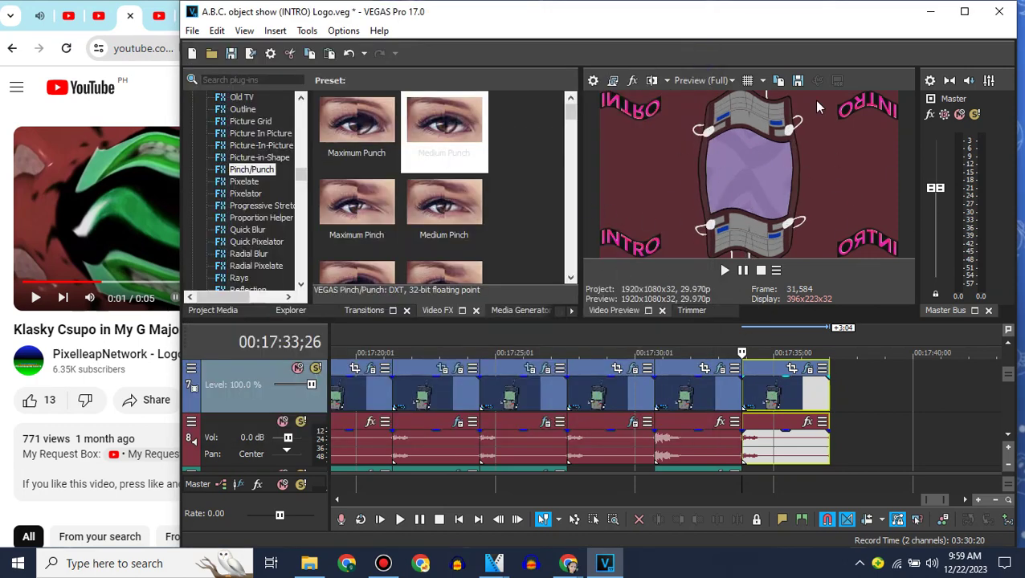
pyautogui.click(809, 371)
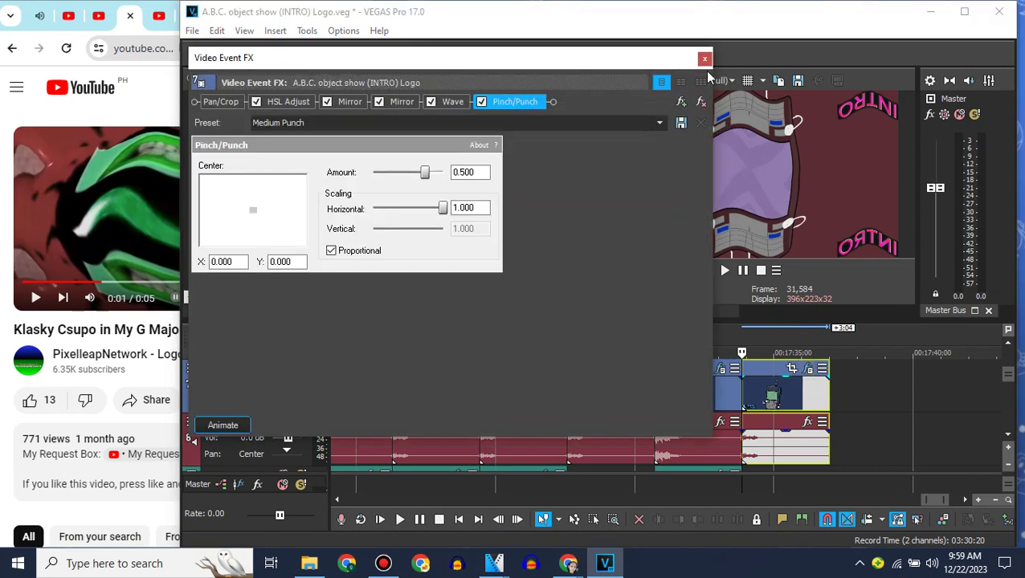
pyautogui.click(704, 53)
# Step: Add the Spherize effect with the Medium Sphere In preset to the end of the new clip's effect chain
pyautogui.click(302, 223)
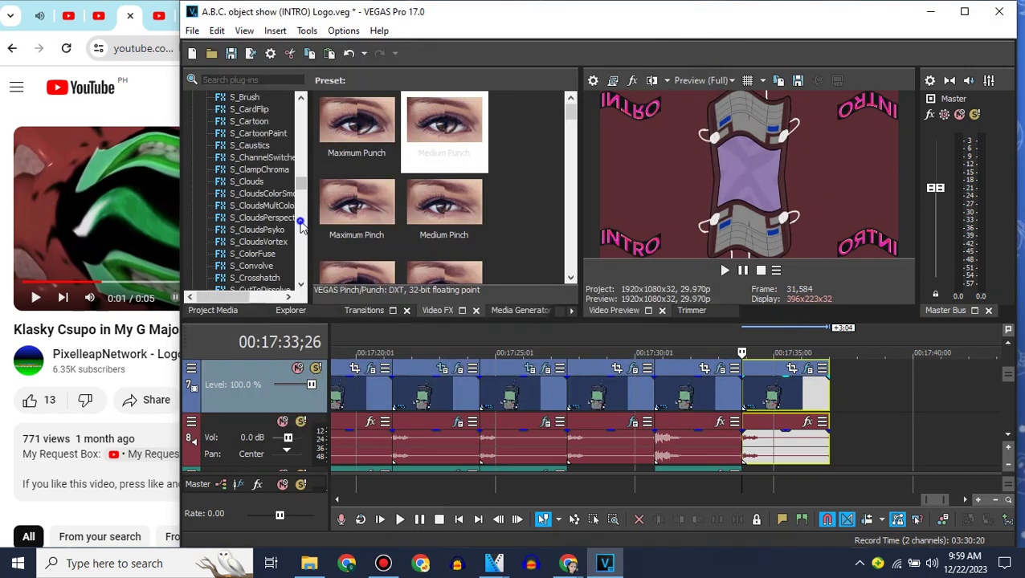
pyautogui.click(303, 253)
pyautogui.click(303, 253)
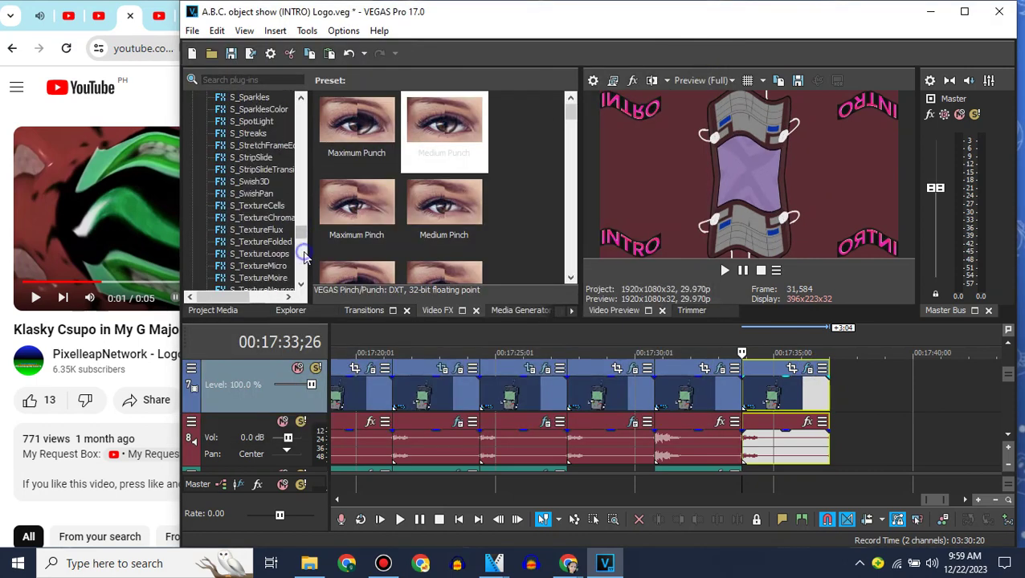
pyautogui.click(303, 254)
pyautogui.click(303, 253)
pyautogui.click(303, 254)
pyautogui.click(303, 265)
pyautogui.click(303, 265)
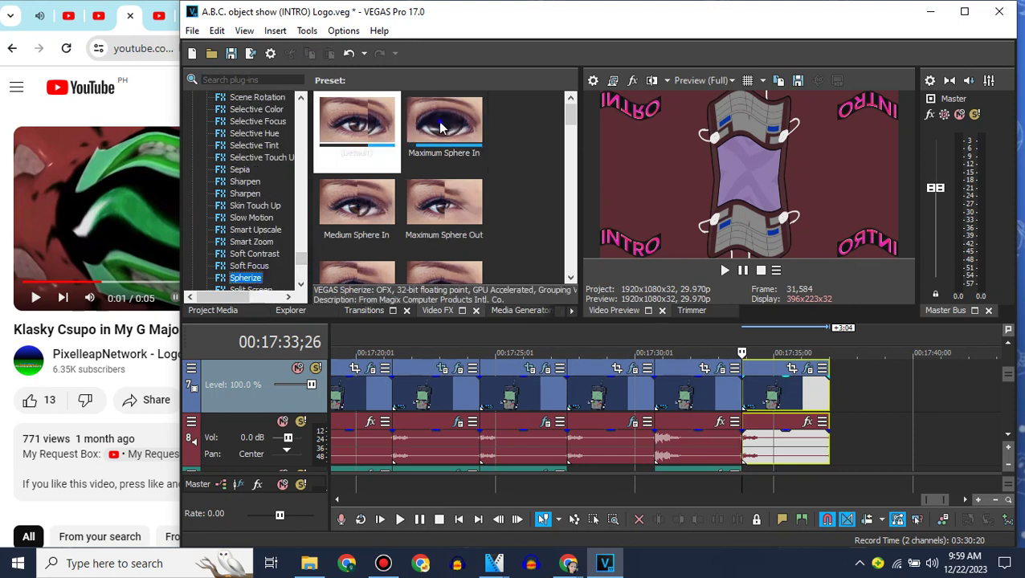
pyautogui.click(440, 132)
pyautogui.moveTo(359, 210); pyautogui.dragTo(758, 392)
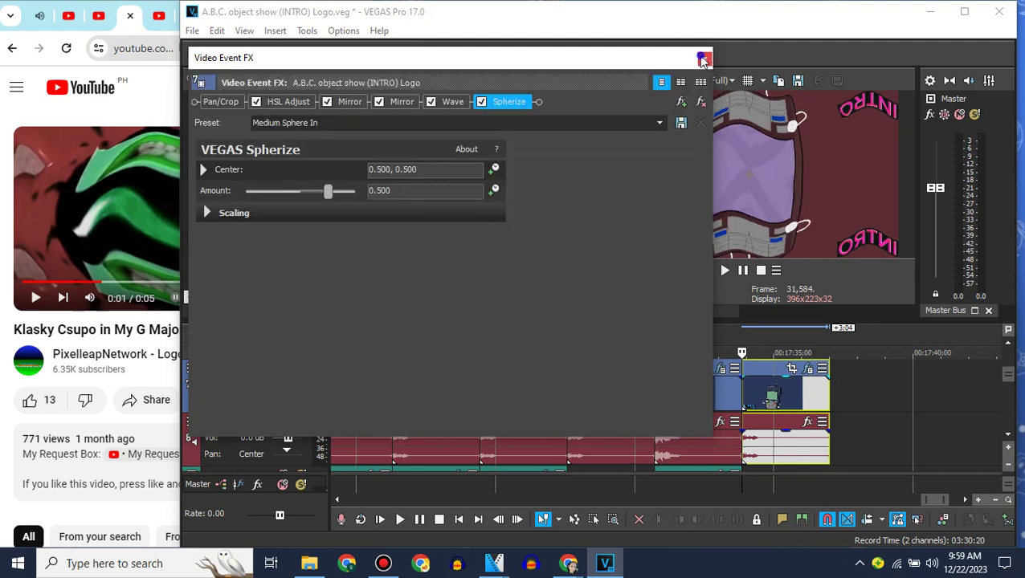
pyautogui.click(705, 60)
# Step: Look up the pitch list in the reference video's comments and set the new clip's audio to élastique, Efficient, with pitch change -10
pyautogui.click(45, 288)
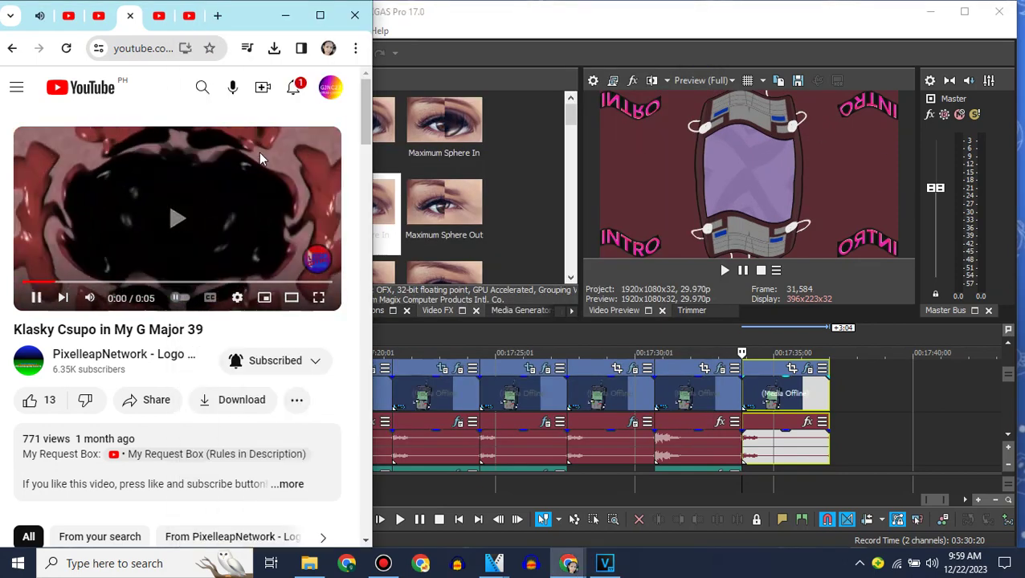
pyautogui.moveTo(365, 109); pyautogui.dragTo(383, 399)
pyautogui.rightClick(755, 421)
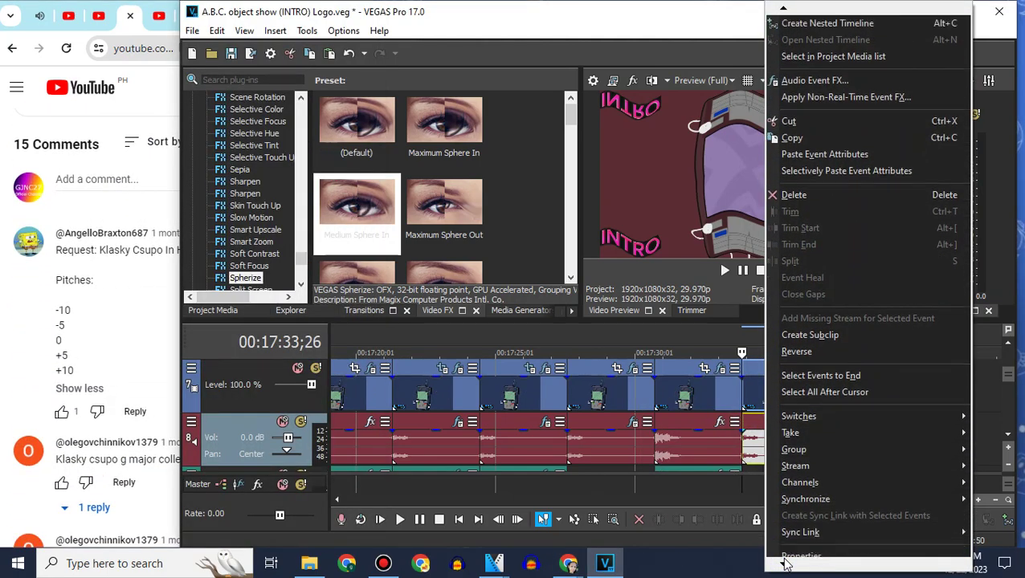
pyautogui.click(791, 554)
pyautogui.click(634, 241)
pyautogui.click(581, 265)
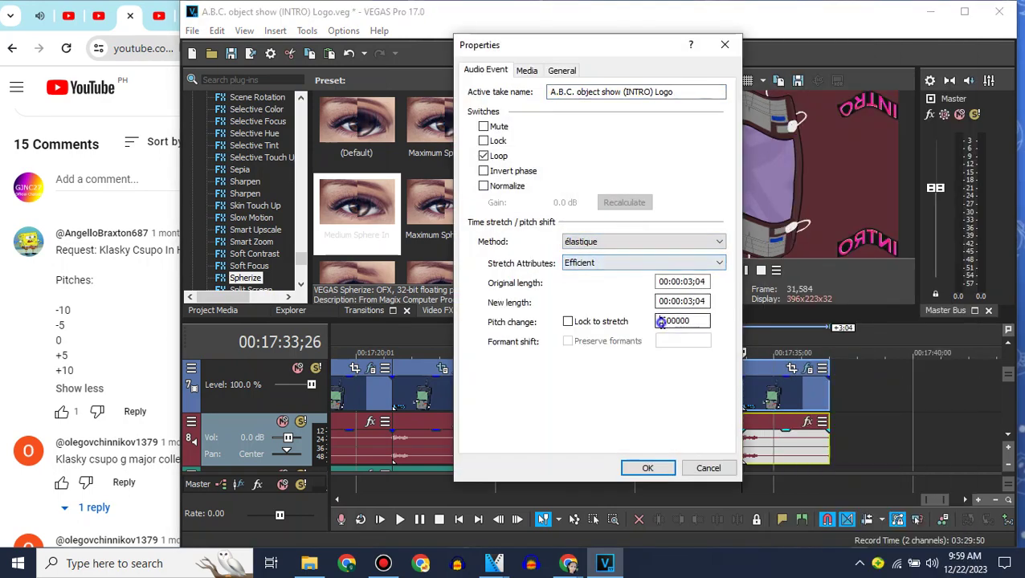
pyautogui.click(649, 468)
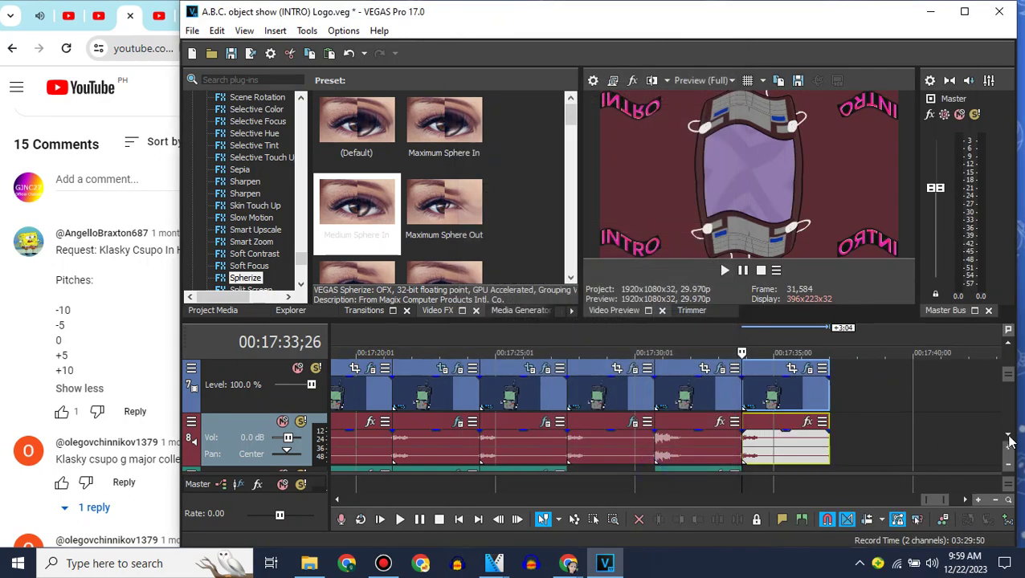
# Step: Paste a copy of the clip below the first audio track and remove the extra video track, keeping the copied audio
pyautogui.click(1008, 437)
pyautogui.click(254, 431)
pyautogui.hotkey('ctrl', 'v')
pyautogui.click(739, 419)
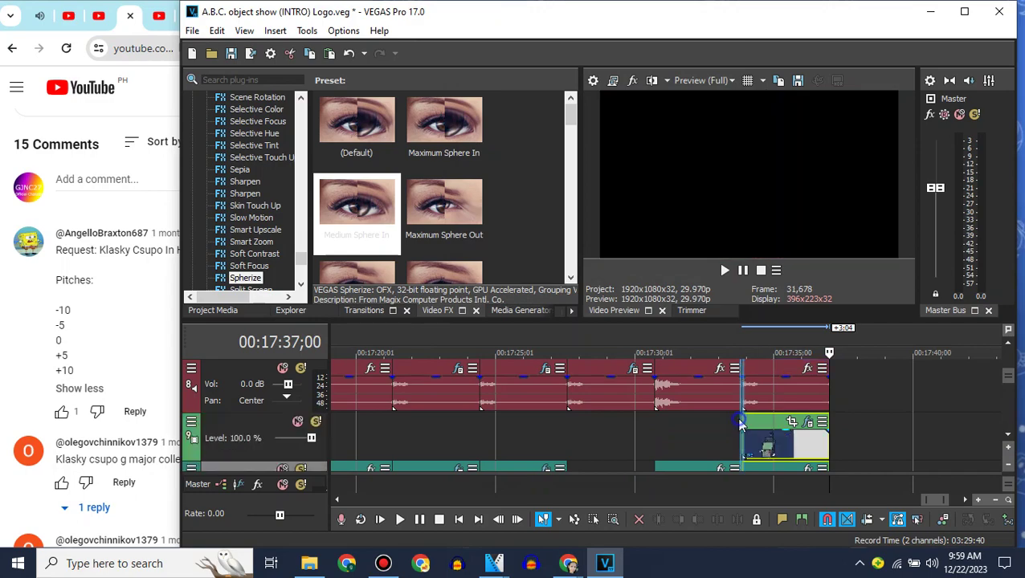
pyautogui.rightClick(688, 422)
pyautogui.click(730, 297)
pyautogui.click(727, 293)
# Step: Change the pitch of the pasted audio copy in its event properties
pyautogui.rightClick(755, 418)
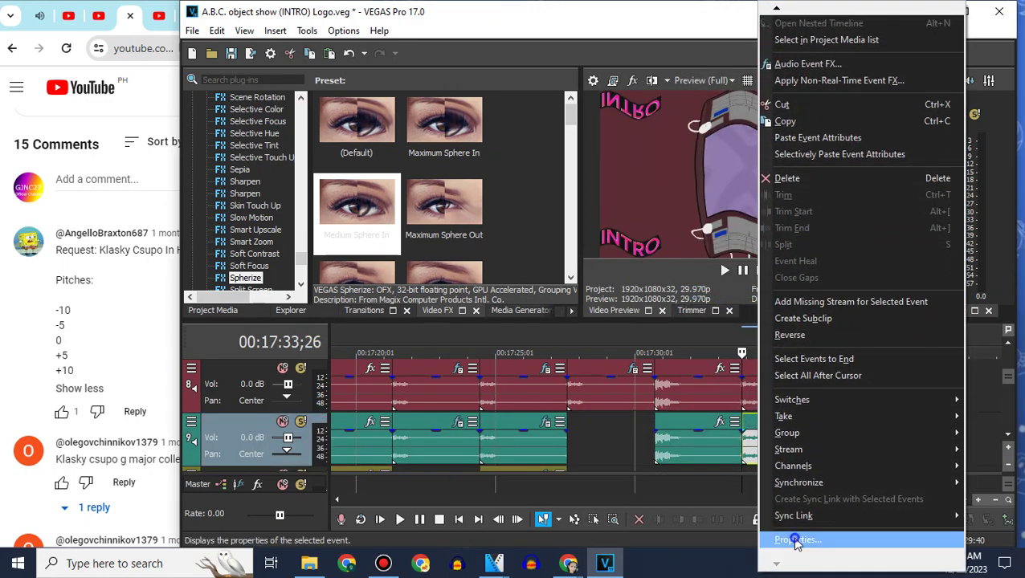
pyautogui.click(791, 539)
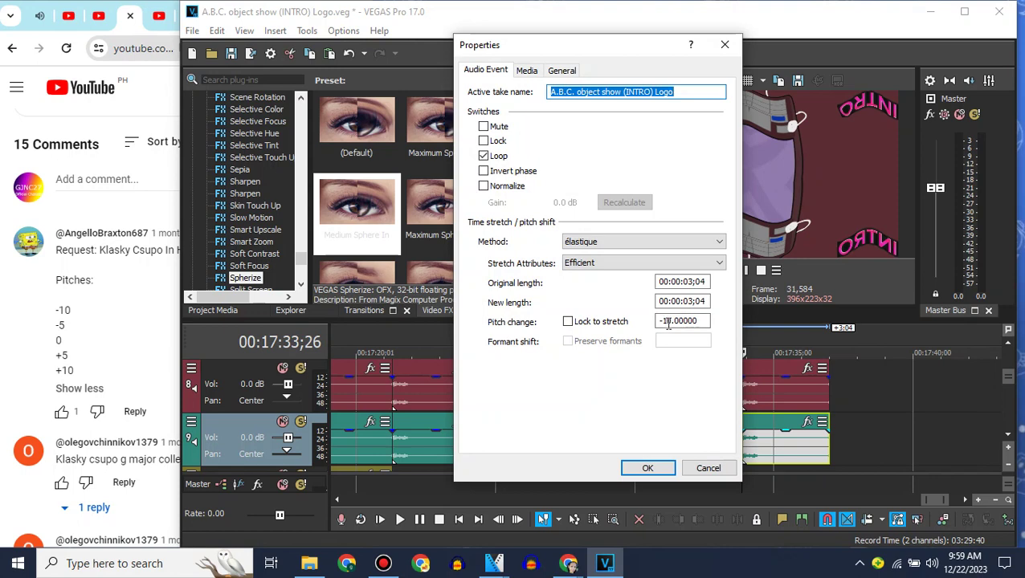
pyautogui.click(648, 469)
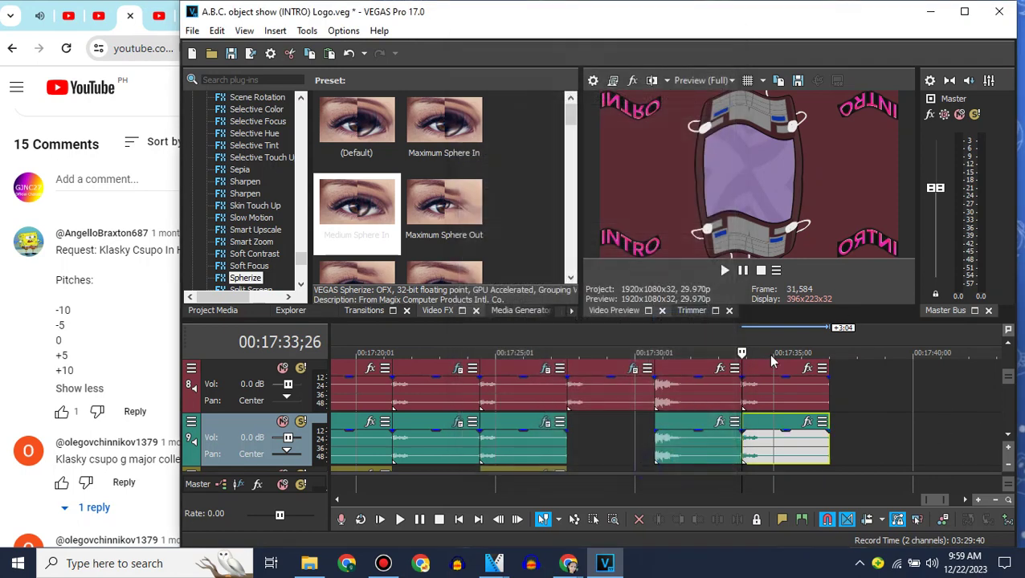
# Step: Add another copy of A.B.C. object show (INTRO) Logo.mp4 to the end of the timeline at 00:17:37;00
pyautogui.click(1009, 345)
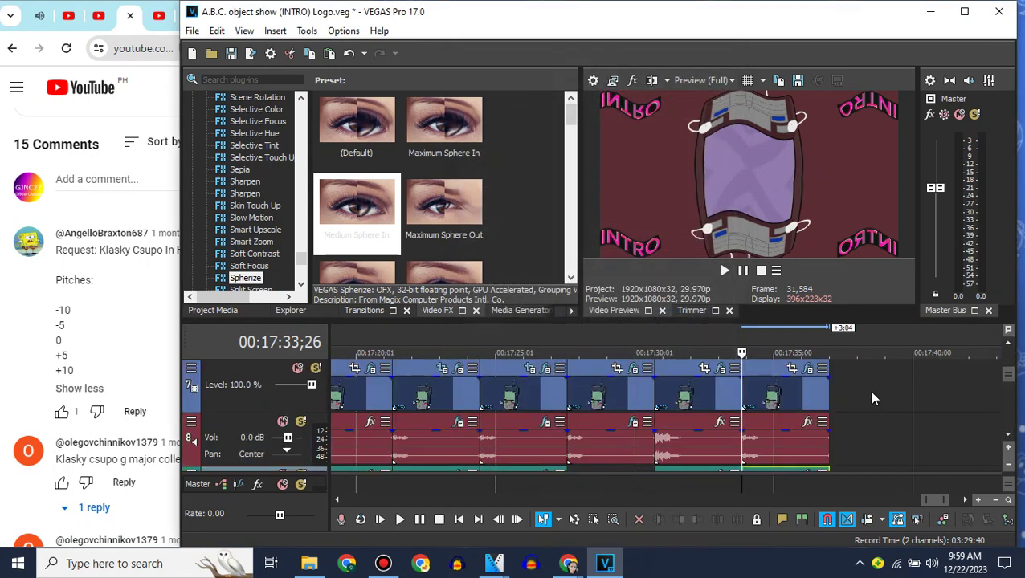
pyautogui.click(828, 392)
pyautogui.click(214, 311)
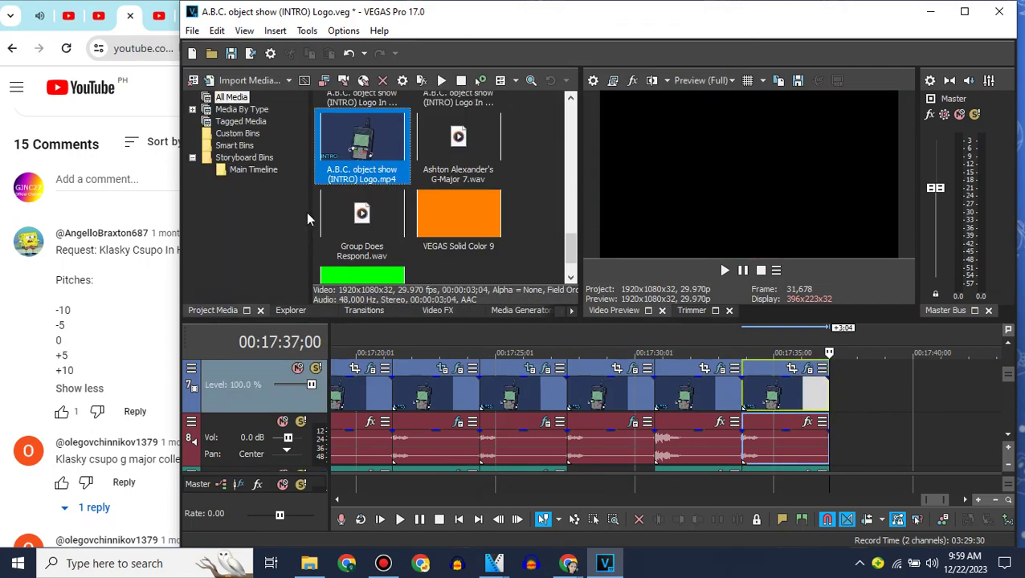
pyautogui.moveTo(835, 384); pyautogui.dragTo(835, 384)
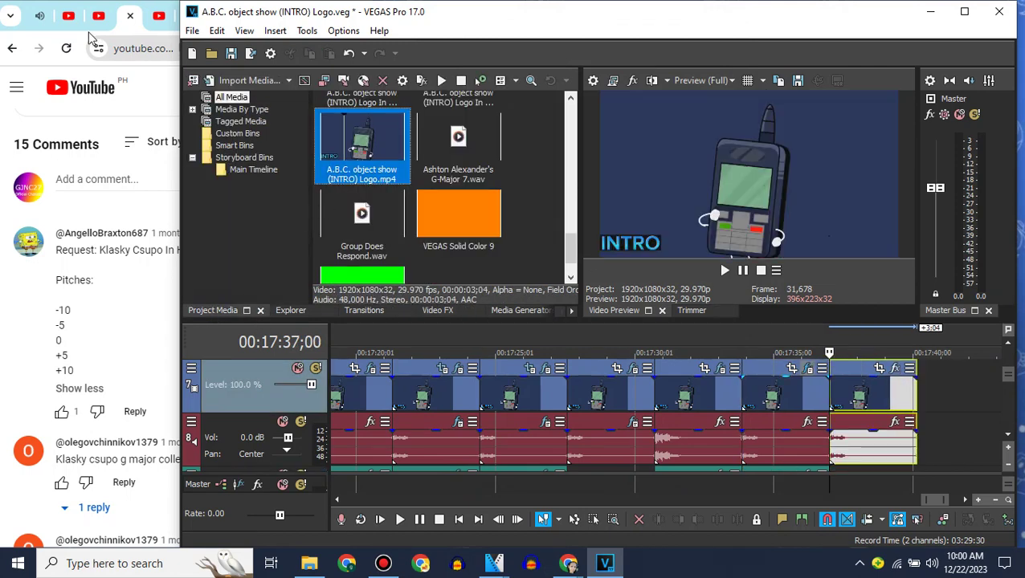
# Step: Search YouTube for "my g-major 40" and open the video "Klasky Csupo In My G-Major 40"
pyautogui.click(151, 84)
pyautogui.click(201, 89)
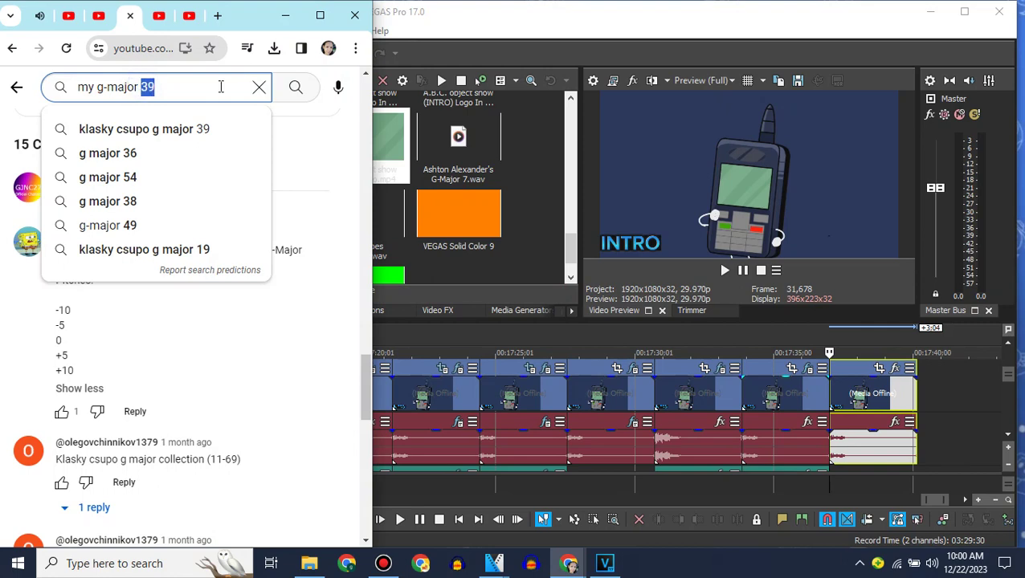
pyautogui.write('40')
pyautogui.press('Return')
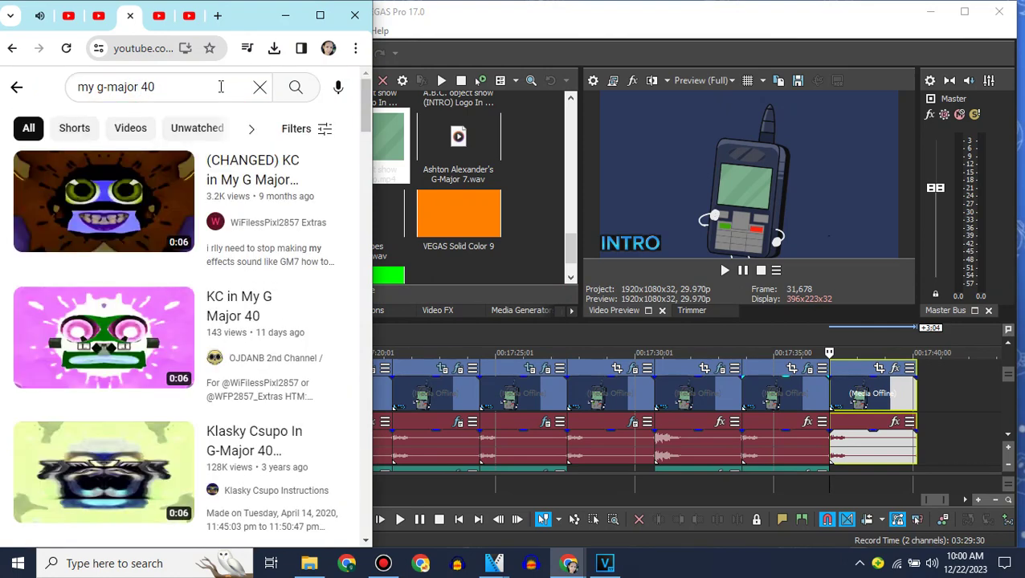
pyautogui.scroll(-5, 4, 251)
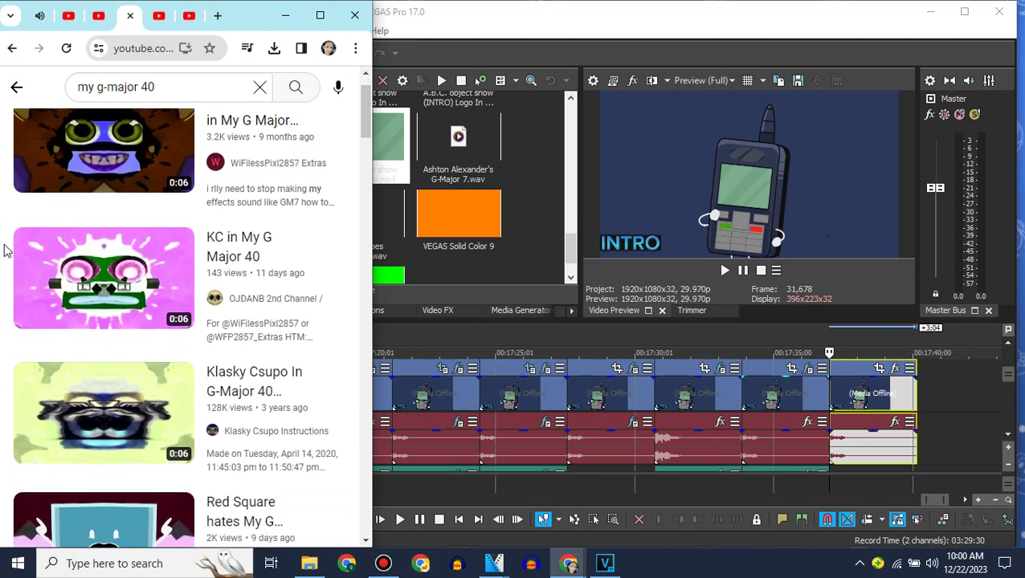
pyautogui.scroll(-3, 4, 252)
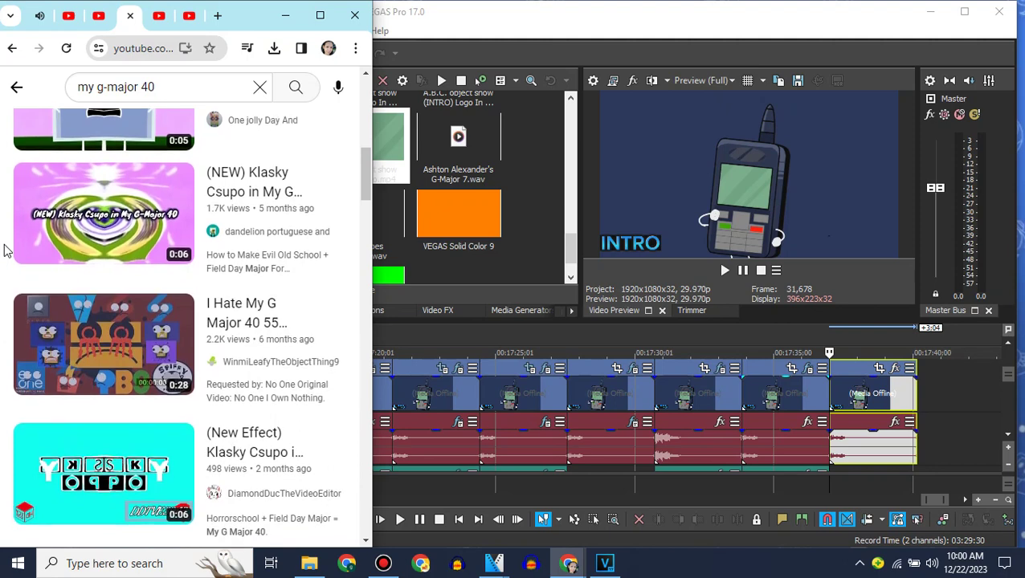
pyautogui.scroll(-4, 3, 248)
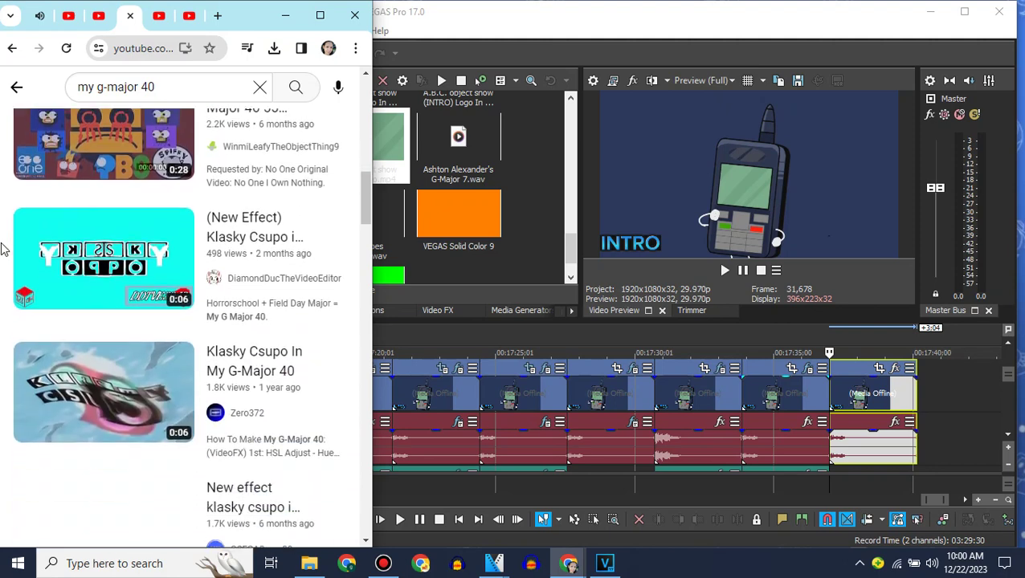
pyautogui.click(118, 222)
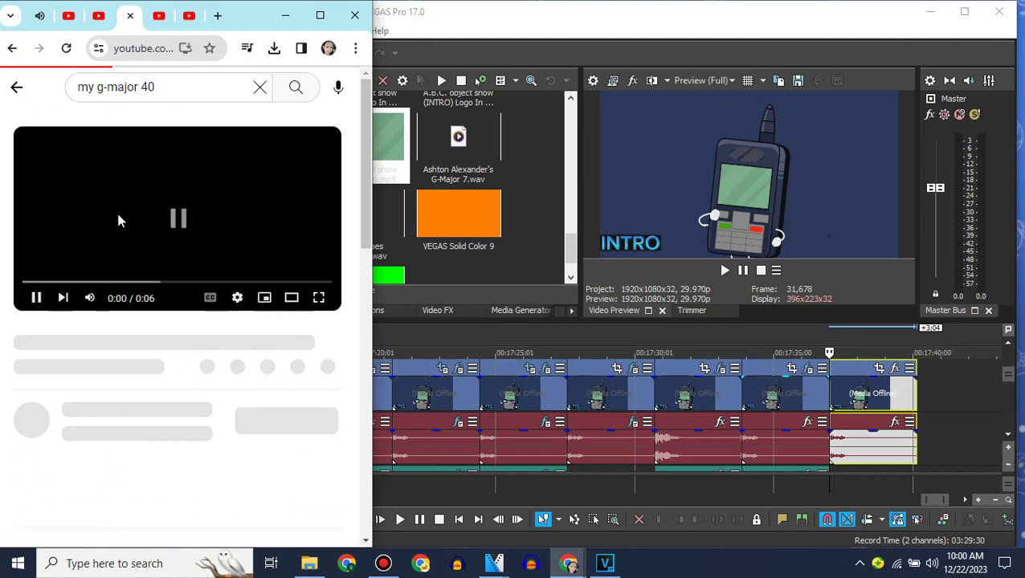
# Step: Expand the reference video's description, play the video with sound, and examine the listed video and audio effect settings
pyautogui.click(141, 492)
pyautogui.scroll(-5, 137, 491)
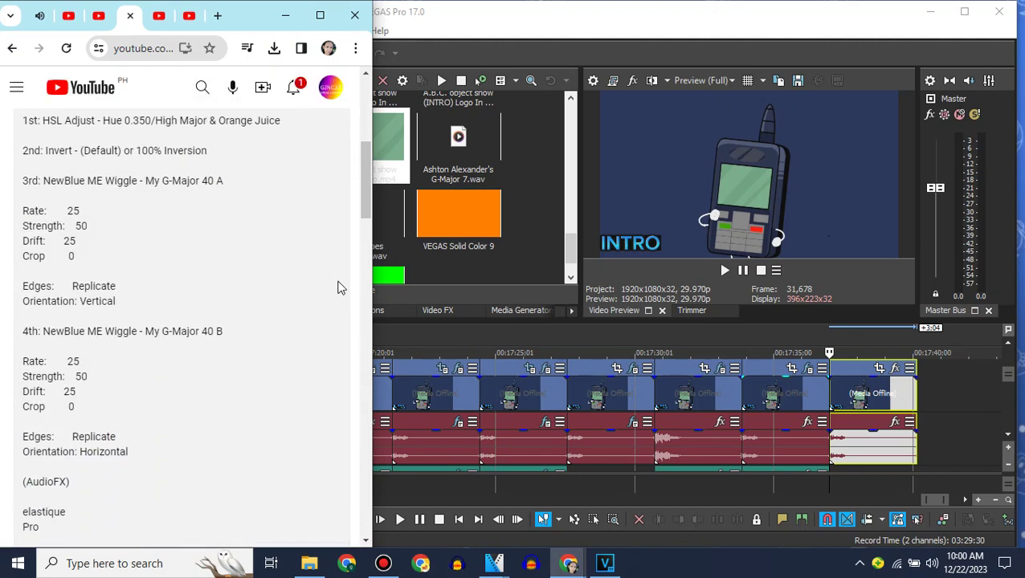
pyautogui.scroll(-4, 199, 254)
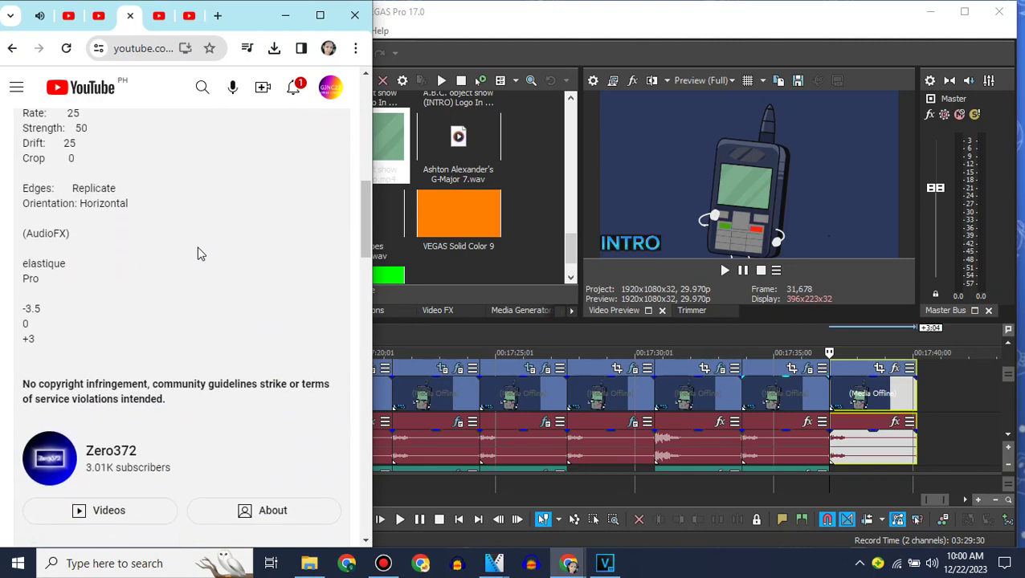
pyautogui.scroll(8, 199, 254)
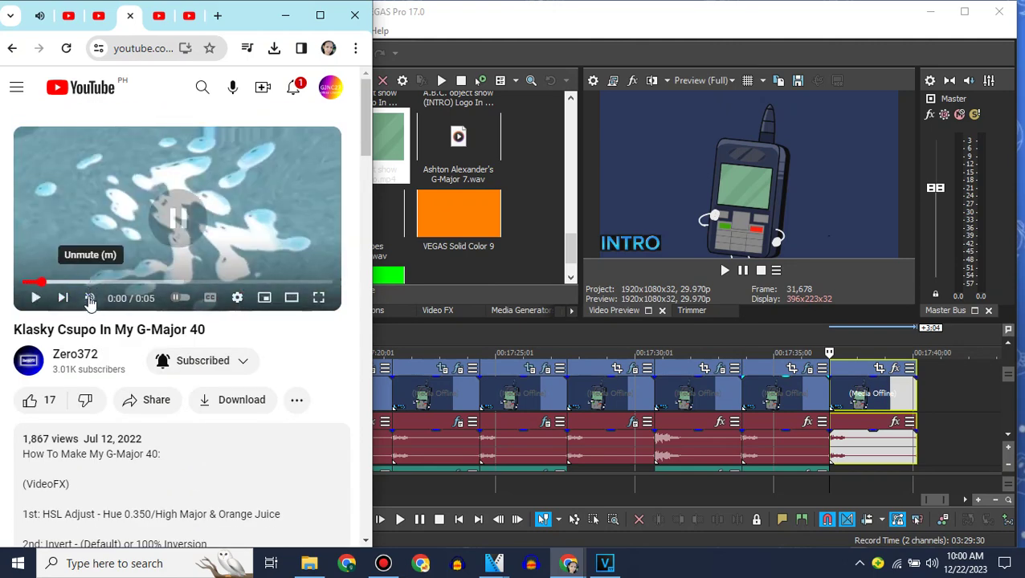
pyautogui.click(91, 293)
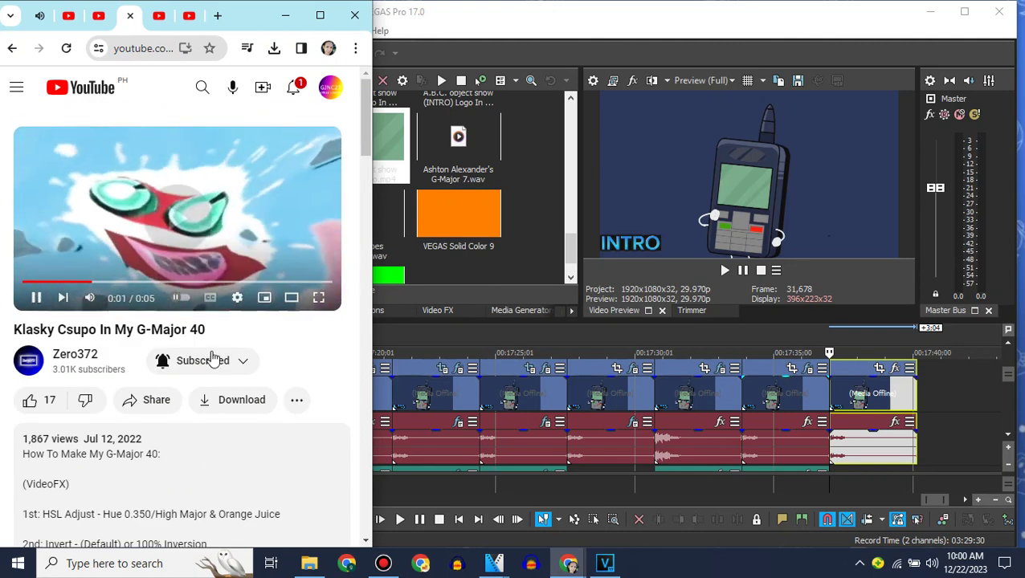
pyautogui.scroll(-5, 206, 460)
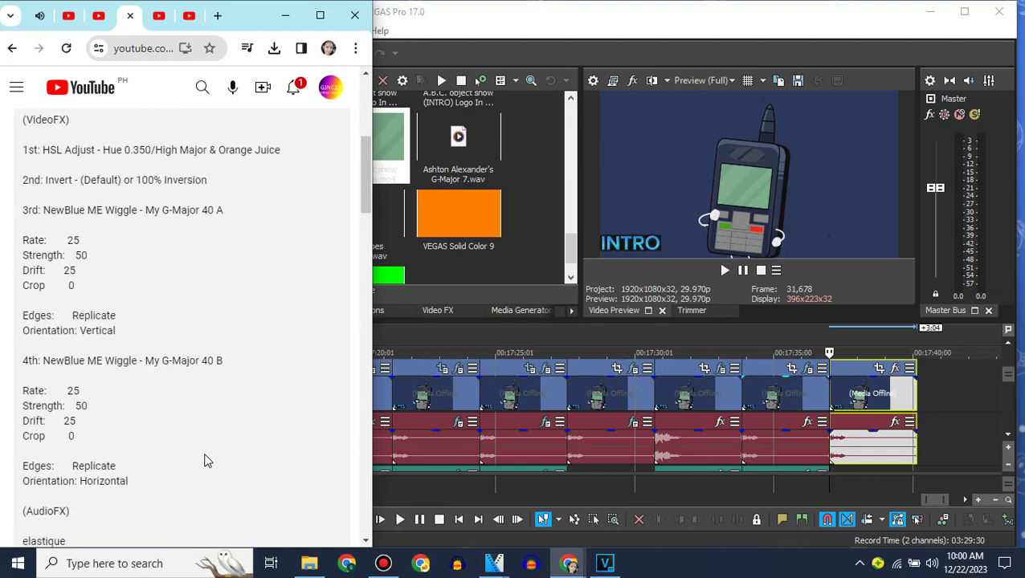
# Step: Apply the HSL Adjust effect to the clip at 00:17:37;00 and shift its hue from blue to dark red
pyautogui.click(430, 315)
pyautogui.scroll(12, 270, 175)
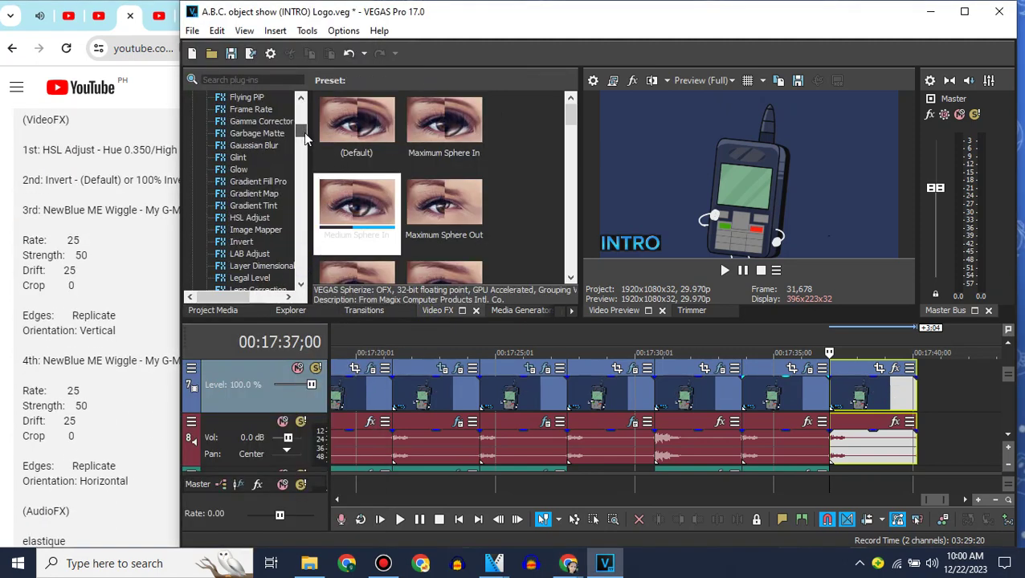
pyautogui.click(250, 181)
pyautogui.moveTo(359, 141); pyautogui.dragTo(863, 395)
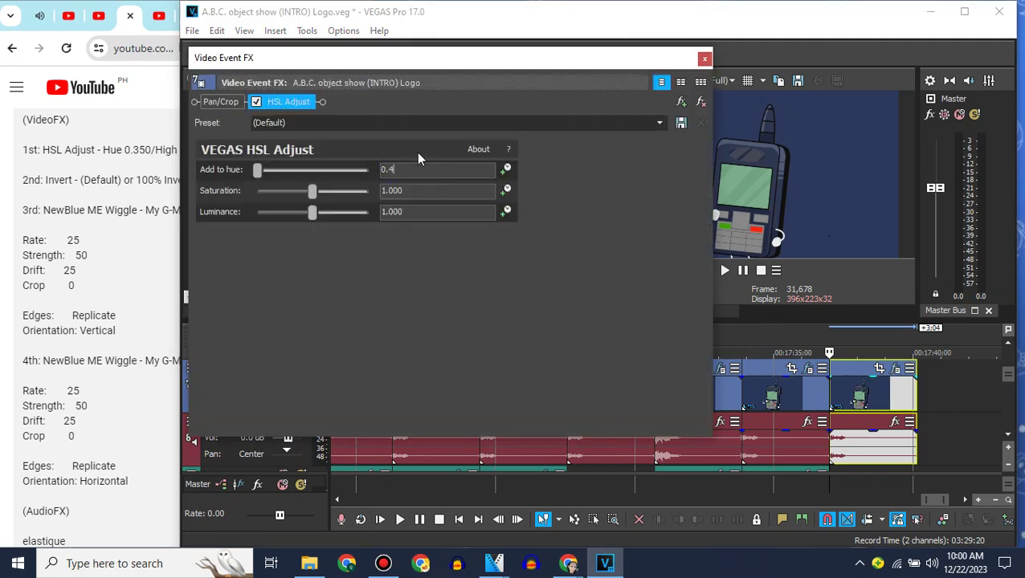
pyautogui.click(704, 57)
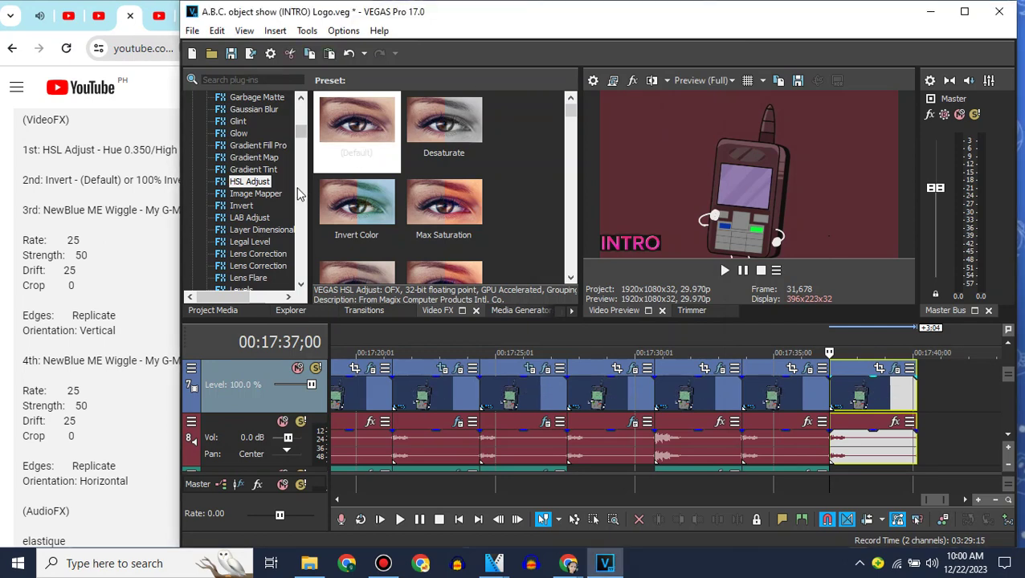
# Step: Add the Invert effect with the Default preset to the clip at 00:17:37;00
pyautogui.moveTo(357, 121); pyautogui.dragTo(866, 393)
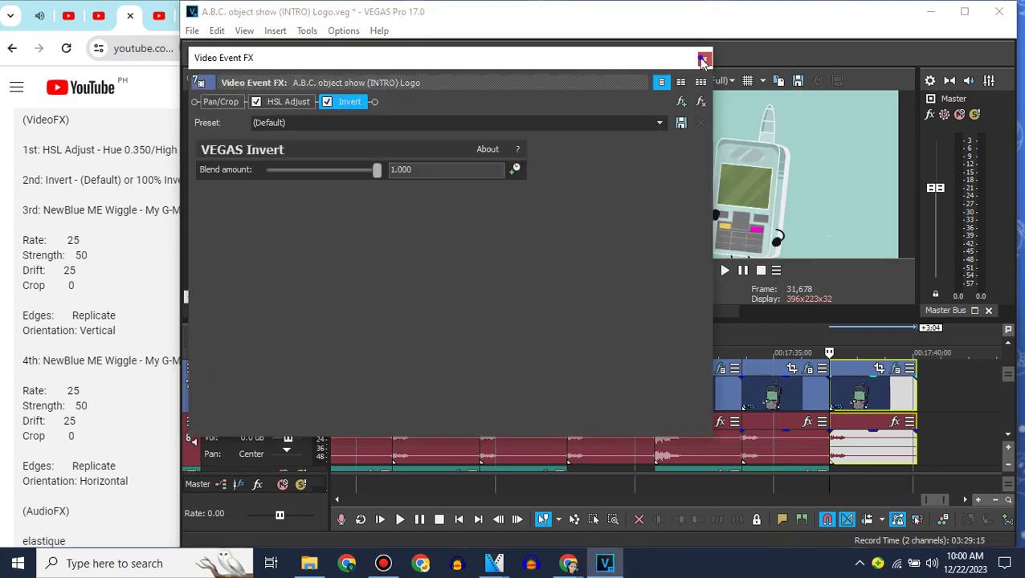
pyautogui.click(704, 58)
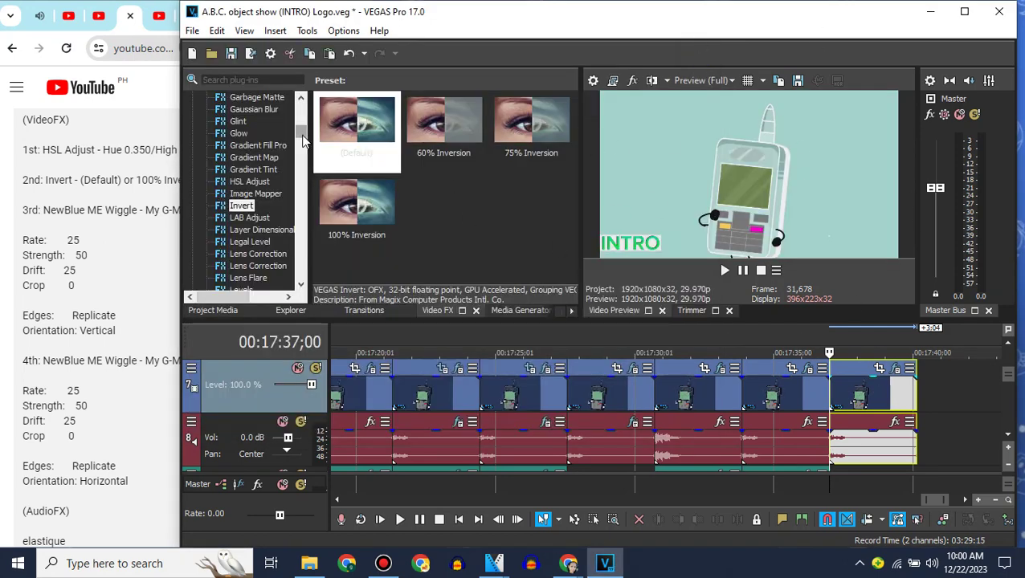
# Step: Add NewBlue ME Wiggle to the clip at 00:17:37;00 with Rate 25, Strength 50, Drift 25, Crop 0, Replicate edges and Vertical orientation
pyautogui.moveTo(303, 141); pyautogui.dragTo(304, 152)
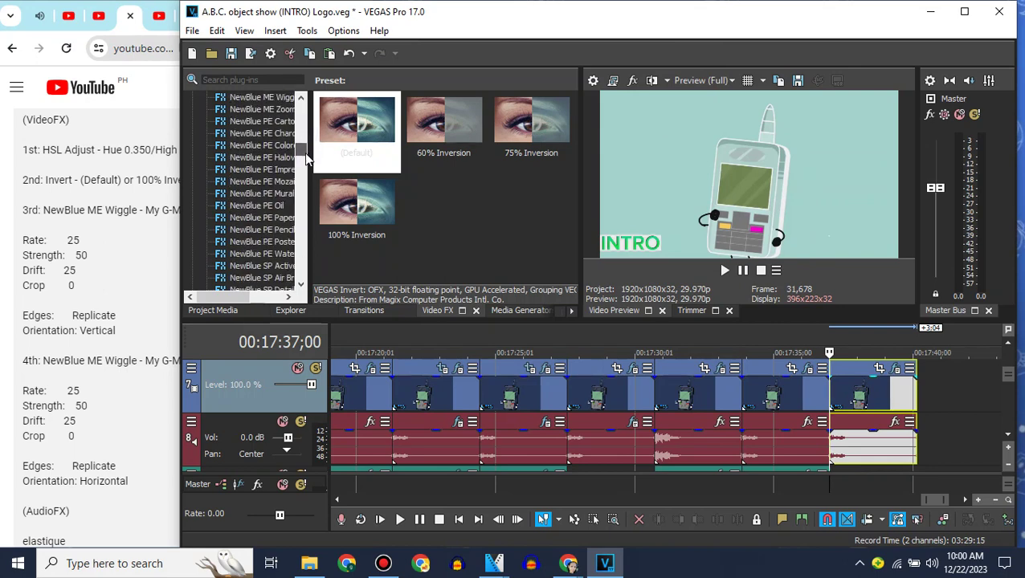
pyautogui.click(289, 157)
pyautogui.moveTo(357, 120); pyautogui.dragTo(859, 393)
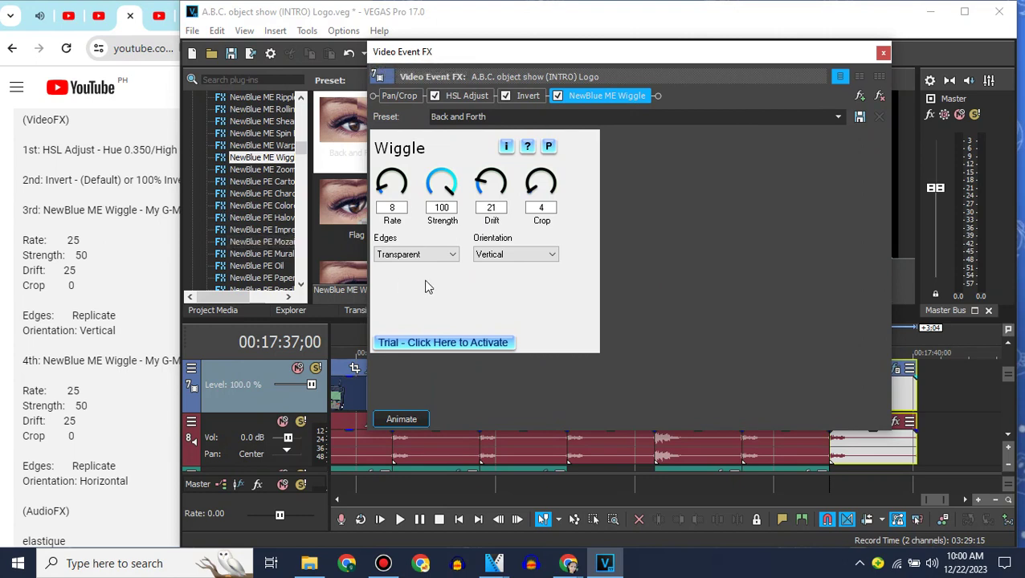
pyautogui.click(447, 256)
pyautogui.click(406, 268)
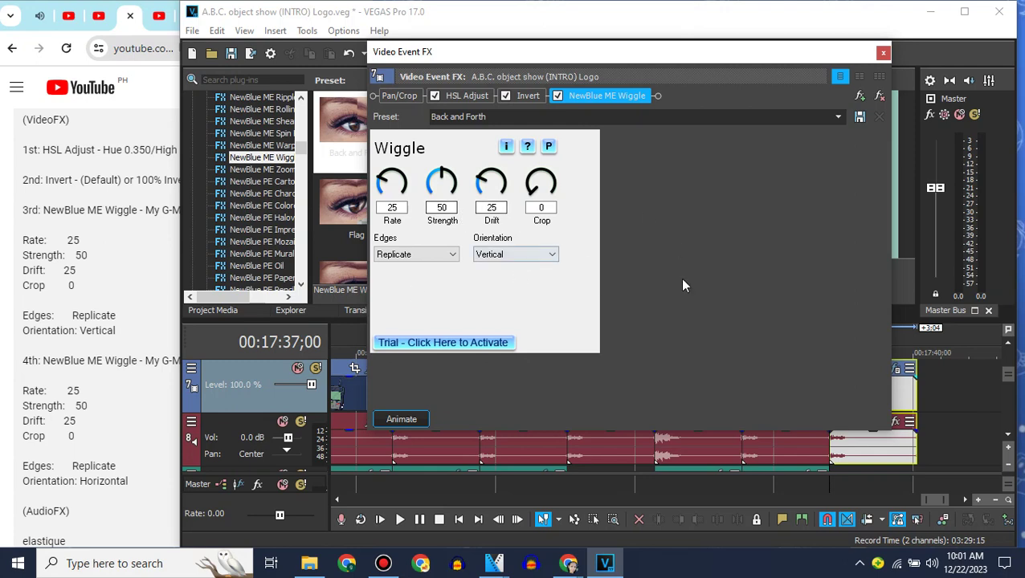
# Step: Copy the preset name from the reference description and save the Wiggle settings as preset "My G-Major 40 A"
pyautogui.click(168, 225)
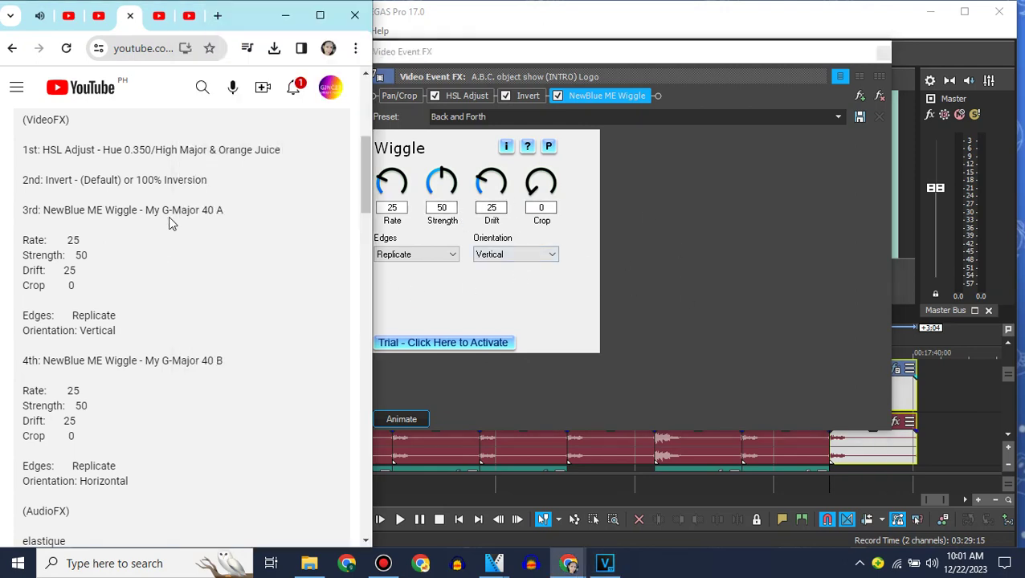
pyautogui.click(236, 216)
pyautogui.click(482, 132)
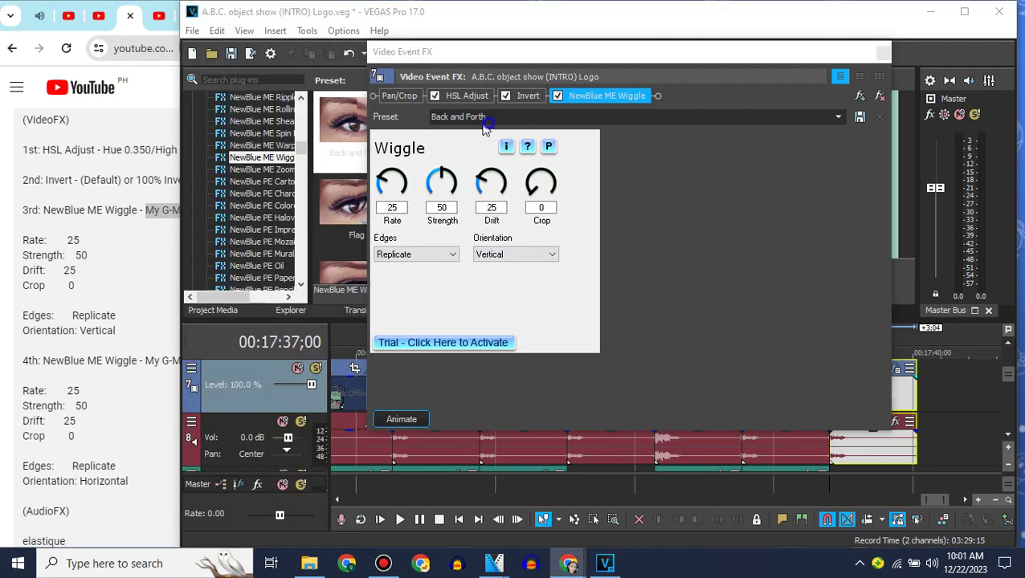
pyautogui.click(882, 55)
# Step: Add a second NewBlue ME Wiggle based on preset "My G-Major 40 A", with Horizontal orientation, and save it as "My G-Major 40 B"
pyautogui.moveTo(873, 391); pyautogui.dragTo(874, 392)
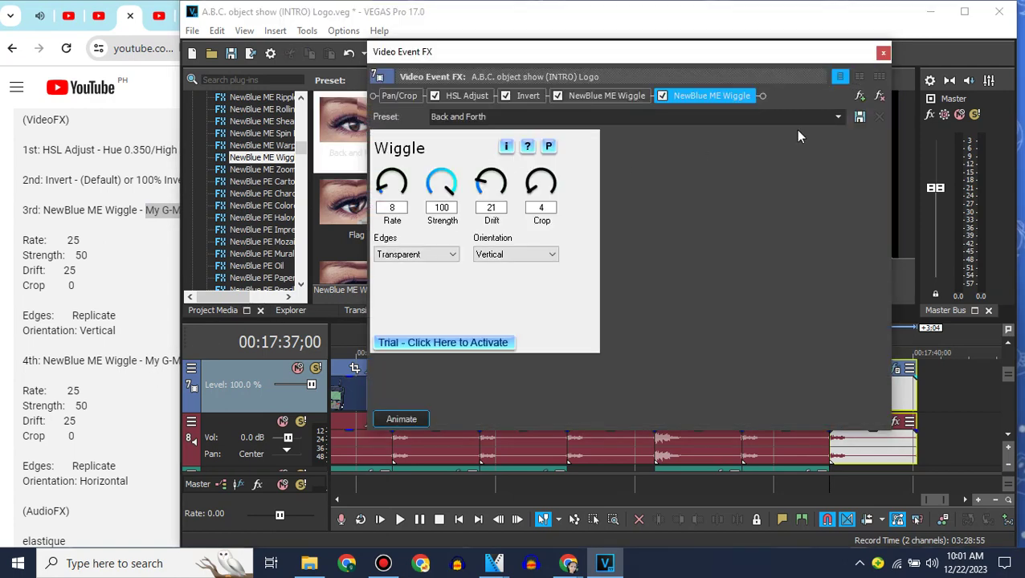
pyautogui.click(838, 118)
pyautogui.scroll(-10, 514, 361)
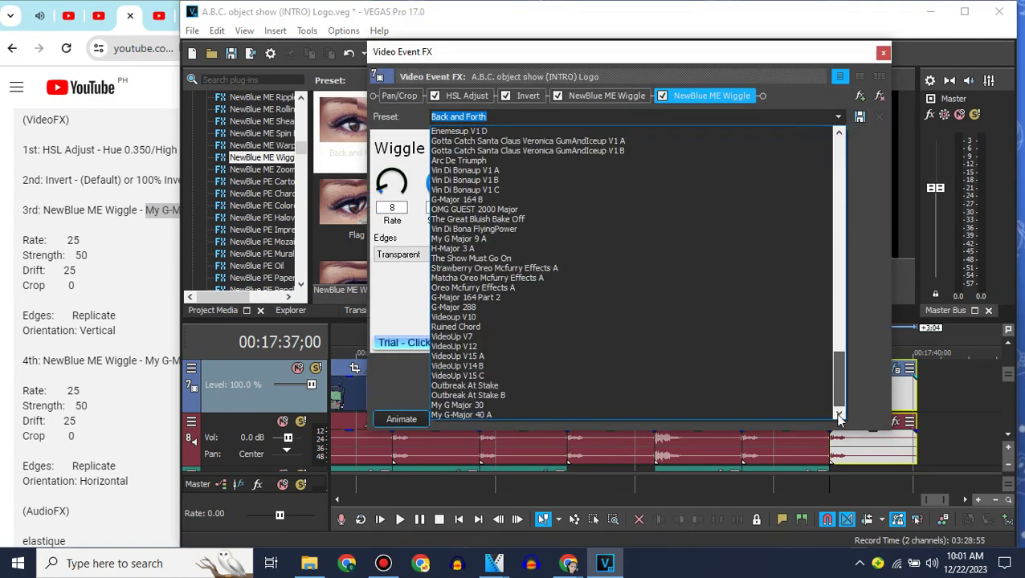
pyautogui.click(510, 408)
pyautogui.click(514, 254)
pyautogui.click(491, 277)
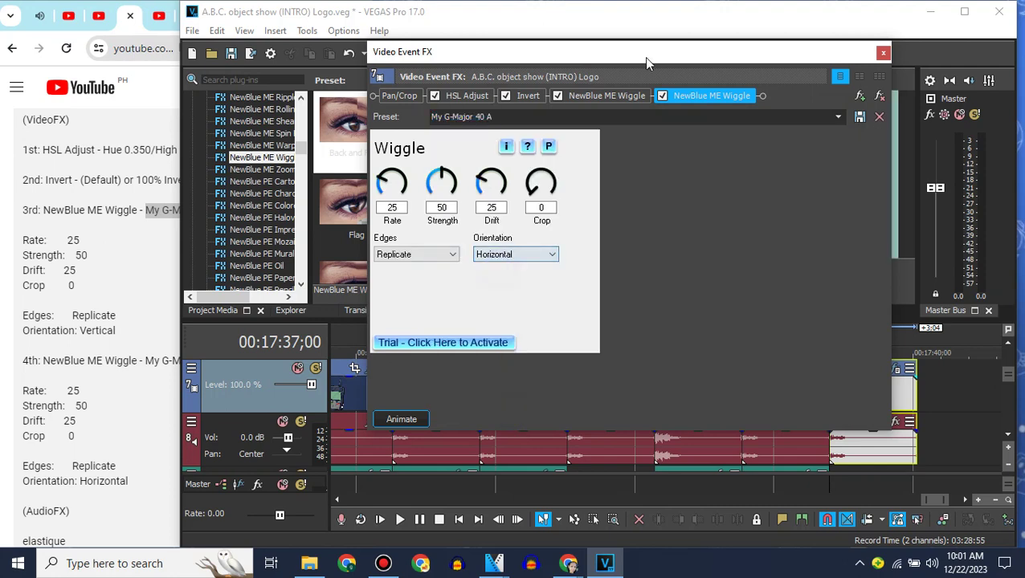
pyautogui.moveTo(645, 61); pyautogui.dragTo(439, 65)
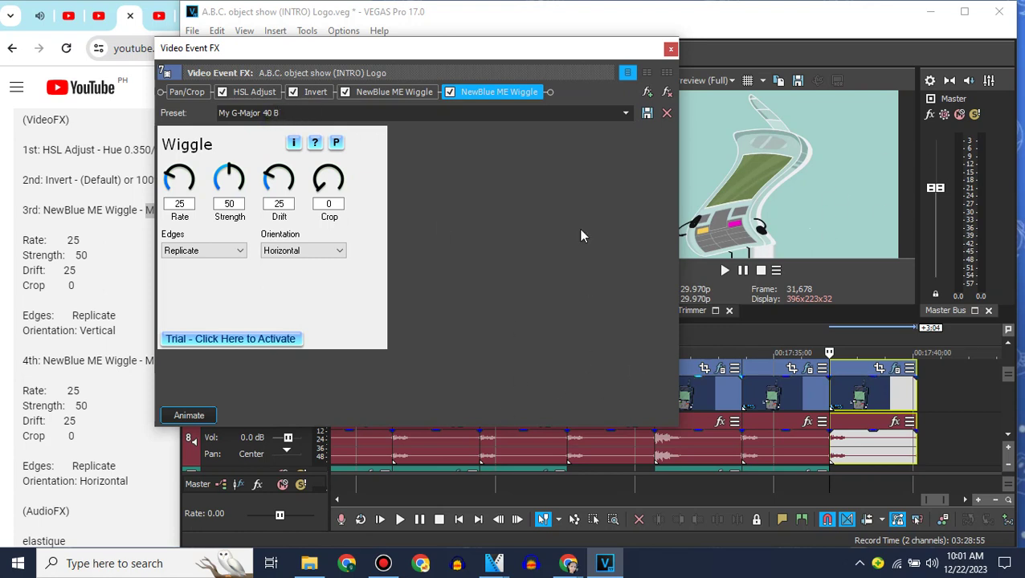
pyautogui.click(670, 48)
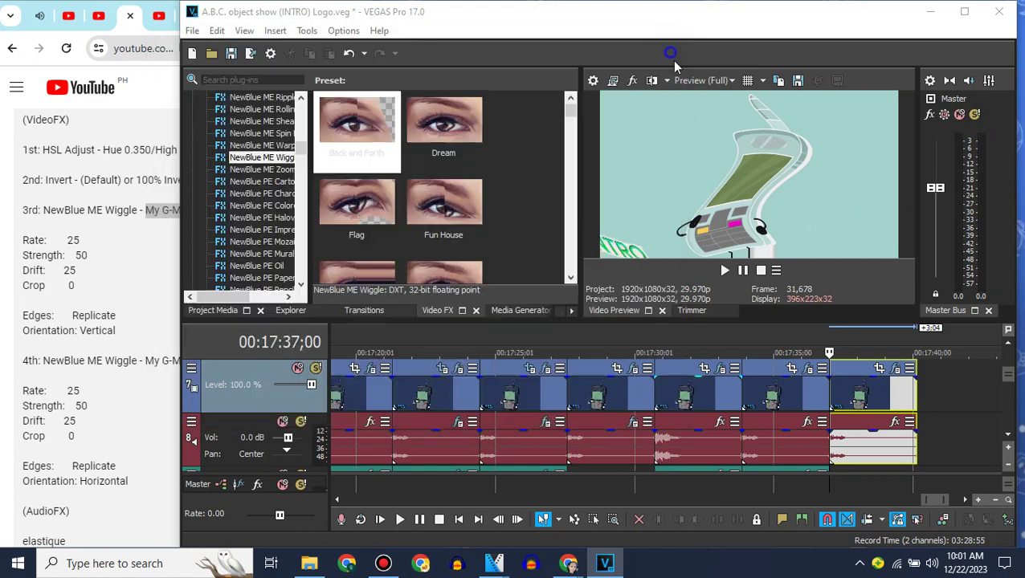
# Step: Set the track 8 audio event at 00:17:37;00 to the élastique method with a pitch change of -3.5
pyautogui.rightClick(839, 446)
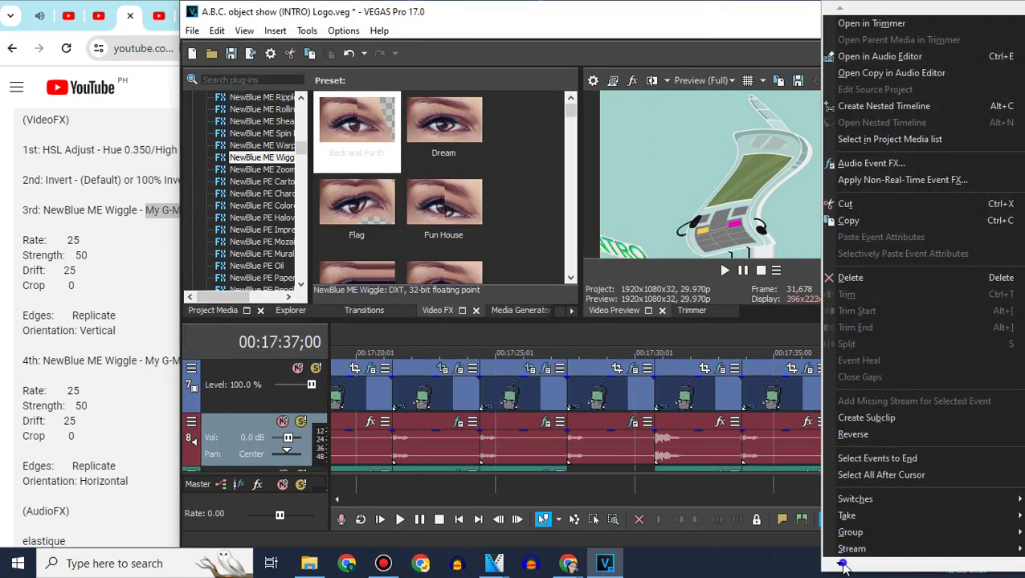
pyautogui.moveTo(839, 564)
pyautogui.click(843, 546)
pyautogui.click(642, 241)
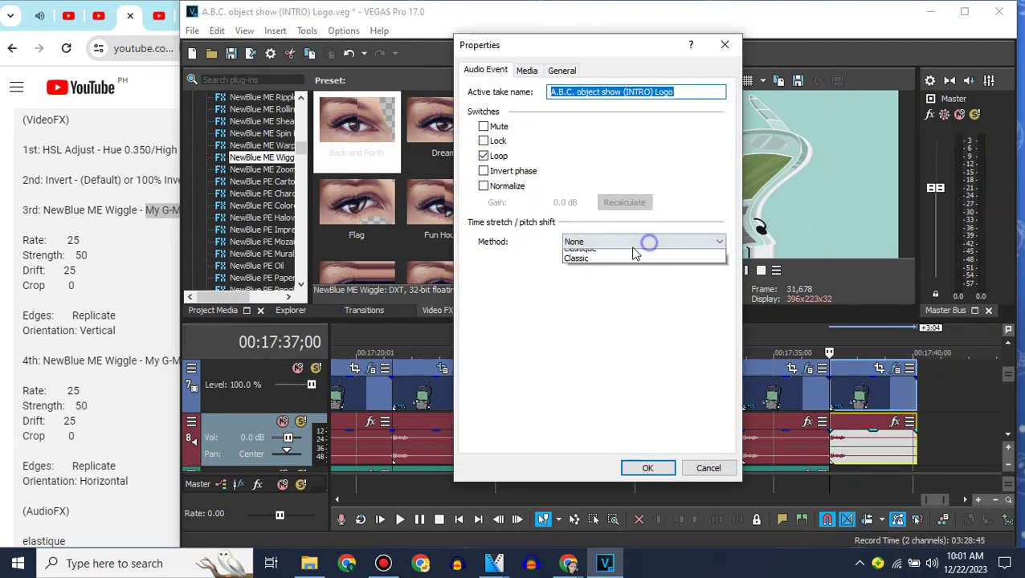
pyautogui.click(634, 267)
pyautogui.write('-3.')
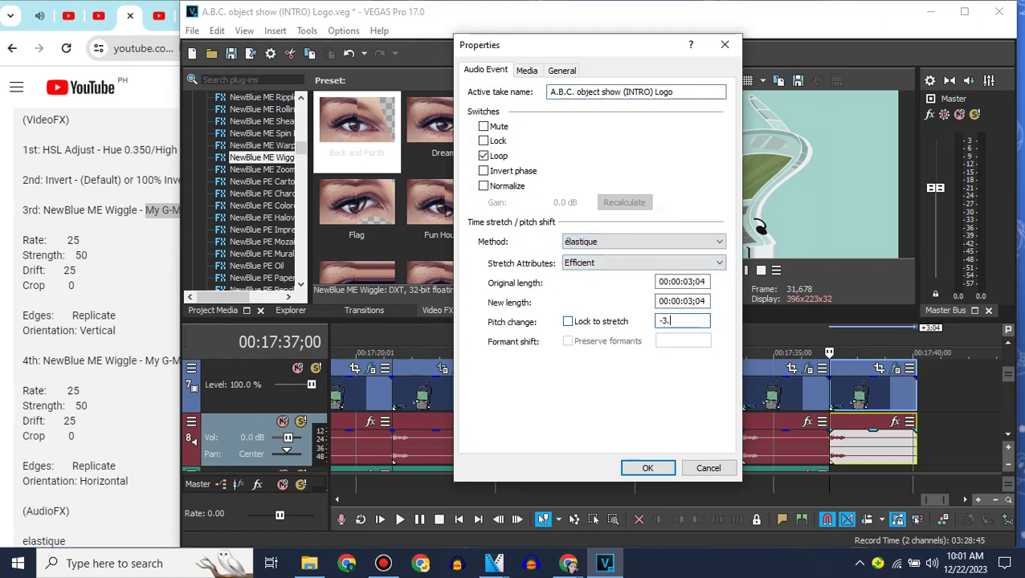
pyautogui.write('5')
pyautogui.press('Return')
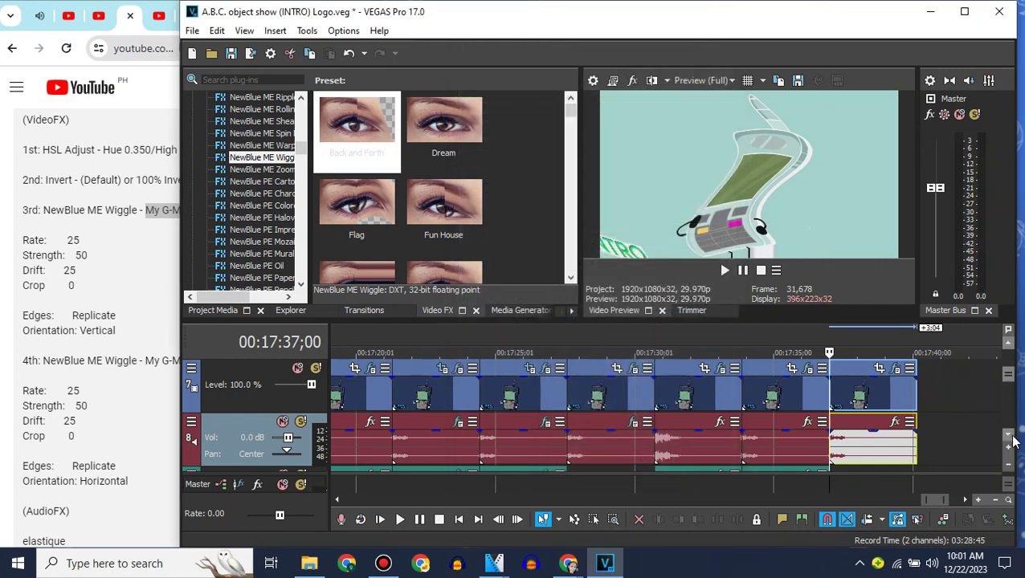
# Step: Add two audio-only copies of A.B.C. object show (INTRO) Logo.mp4 at 00:17:37;00 on tracks 9 and 10, removing the extra video tracks
pyautogui.scroll(-1, 1005, 401)
pyautogui.click(213, 310)
pyautogui.moveTo(340, 167); pyautogui.dragTo(835, 434)
pyautogui.rightClick(801, 434)
pyautogui.click(839, 298)
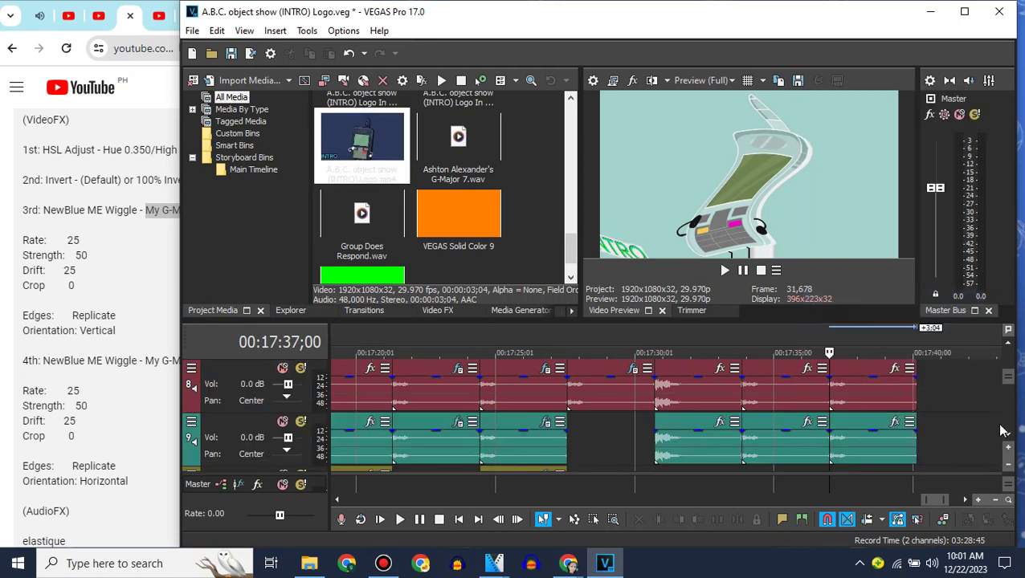
pyautogui.moveTo(728, 344); pyautogui.dragTo(798, 418)
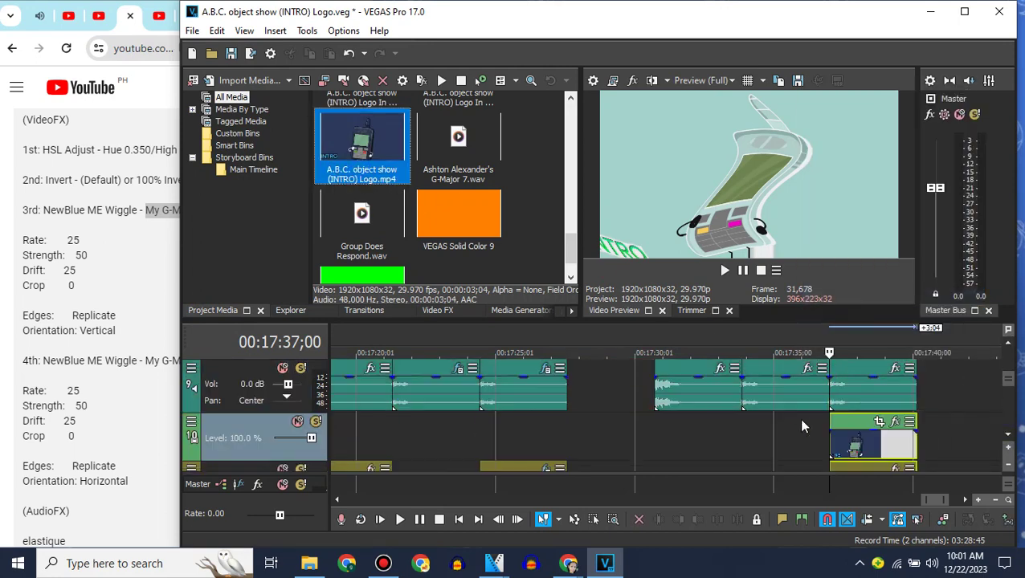
pyautogui.rightClick(798, 417)
pyautogui.click(835, 286)
# Step: Set the track 10 audio copy at 00:17:37;00 to the élastique method with a positive pitch change
pyautogui.rightClick(852, 426)
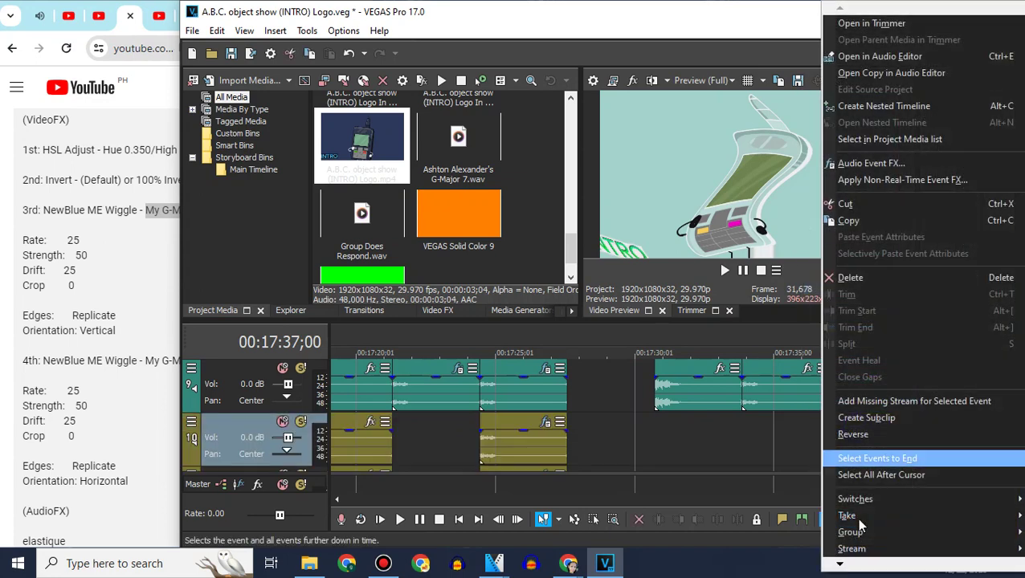
pyautogui.moveTo(849, 566)
pyautogui.click(847, 543)
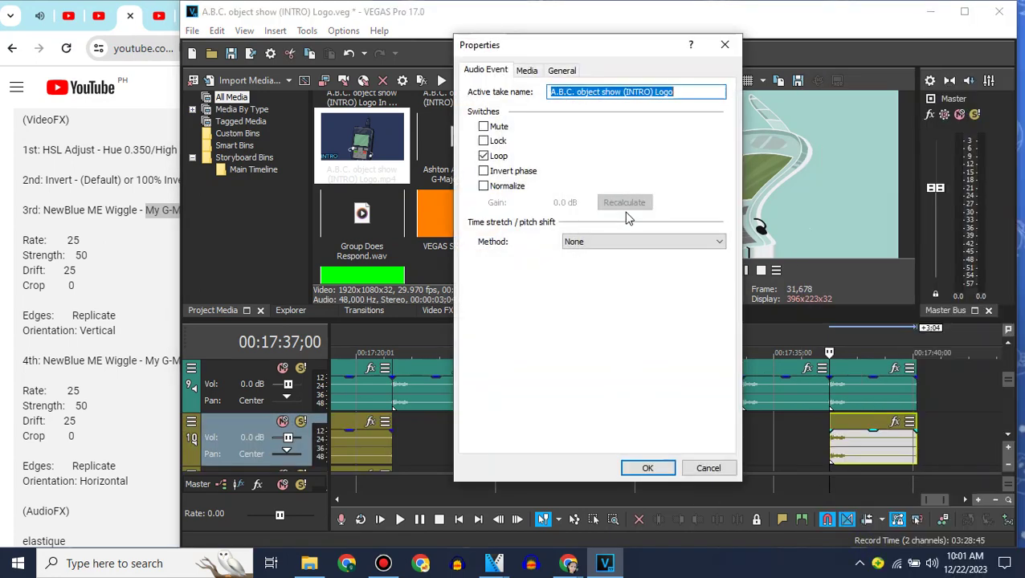
pyautogui.click(707, 241)
pyautogui.click(690, 258)
pyautogui.click(697, 321)
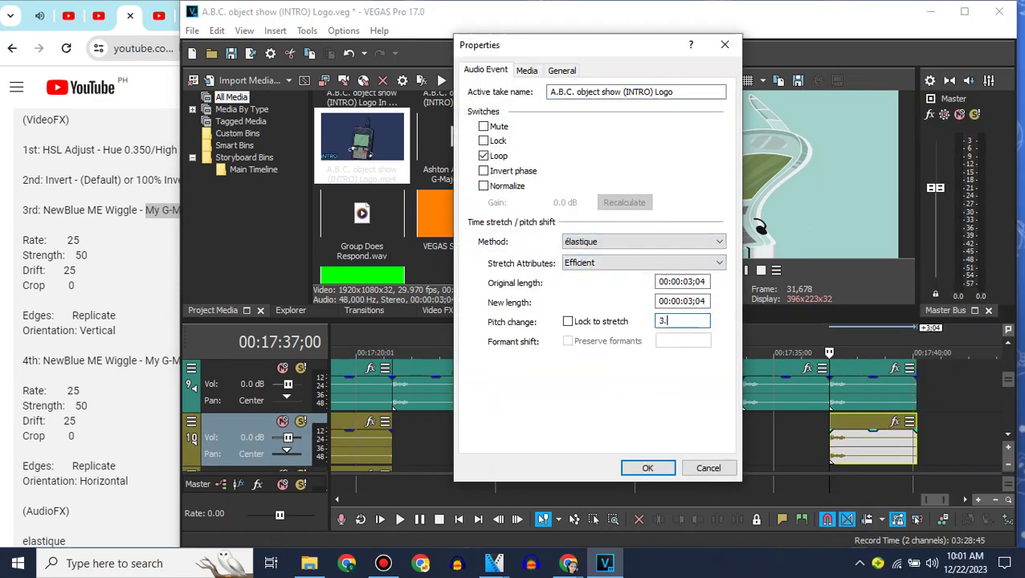
pyautogui.write('3.')
pyautogui.press('Return')
# Step: Place the timeline cursor at the end of the last logo clip, at 00:17:40;04
pyautogui.click(1008, 344)
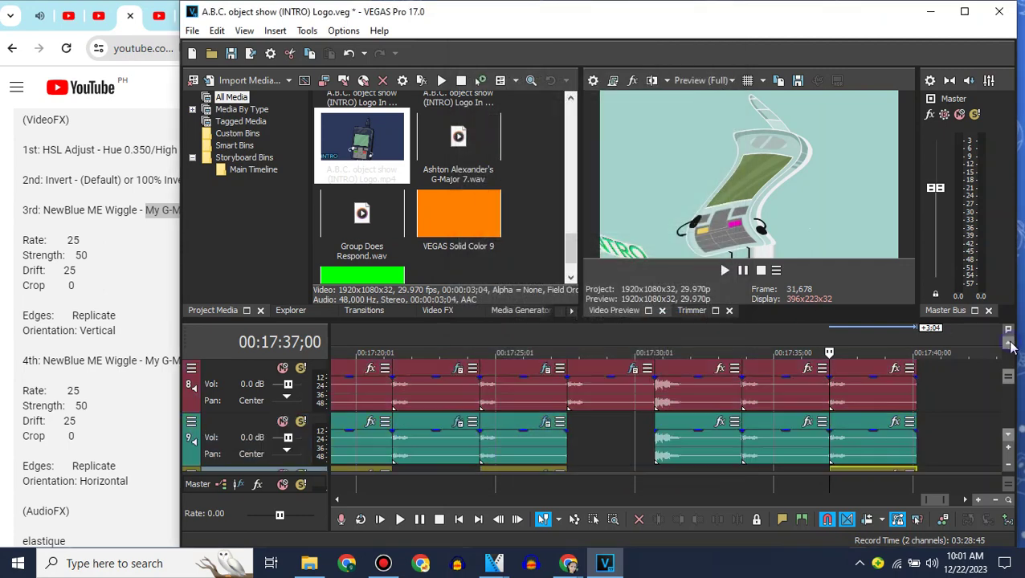
pyautogui.moveTo(939, 502); pyautogui.dragTo(1022, 381)
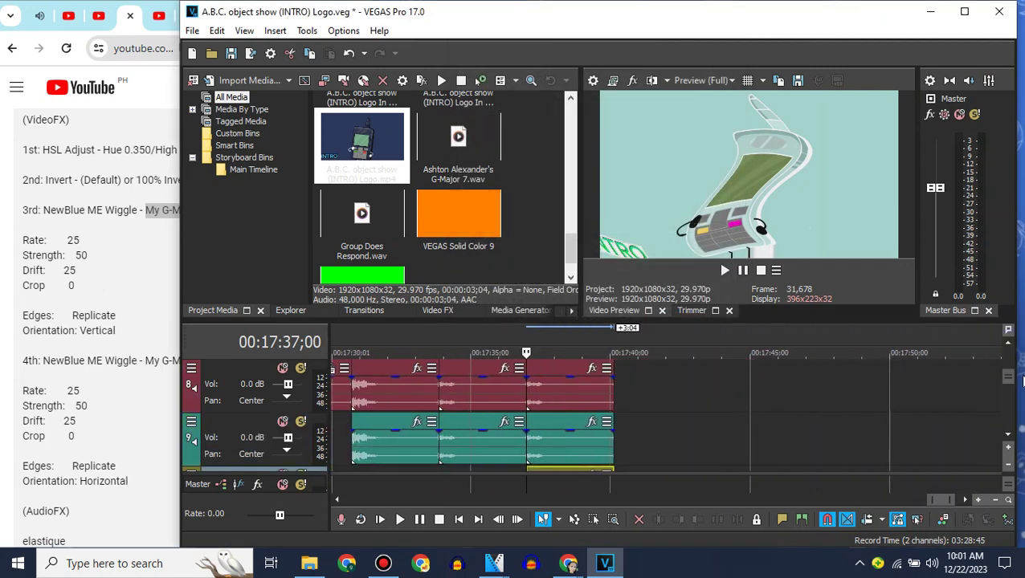
pyautogui.click(1009, 343)
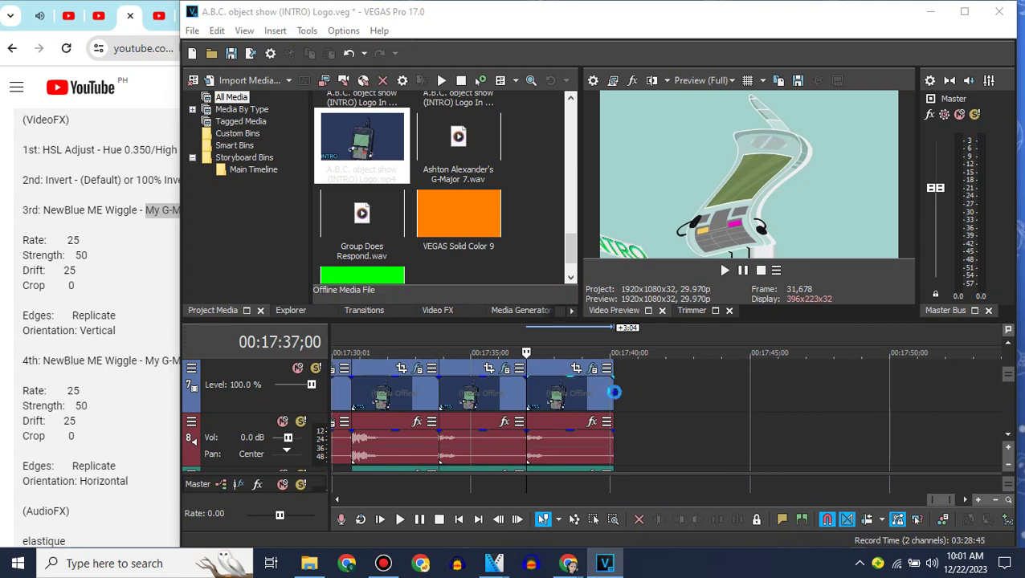
pyautogui.click(614, 392)
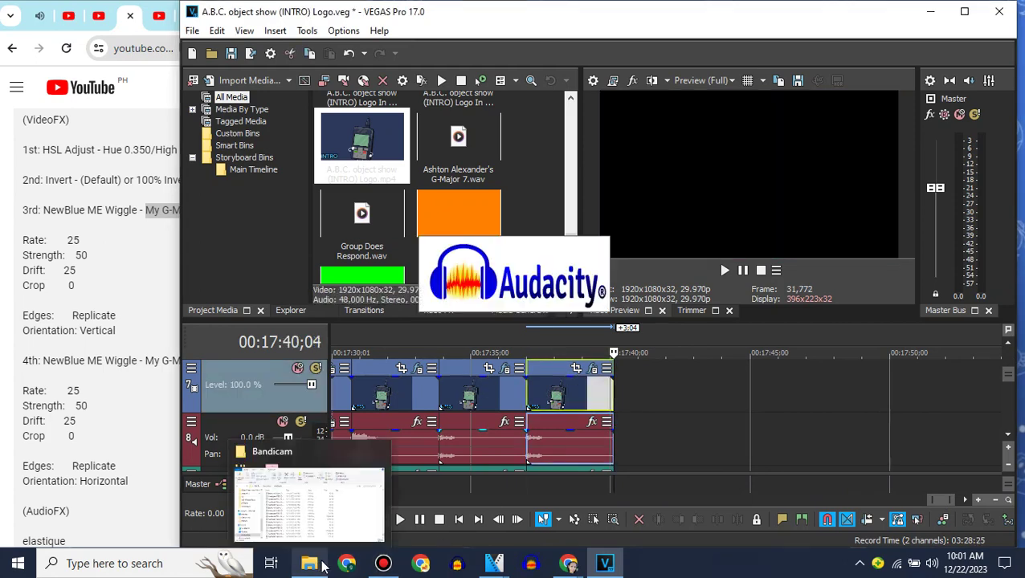
# Step: Open the folder "12" in File Explorer, discard Audacity's recoverable project and dismiss its welcome window
pyautogui.rightClick(321, 566)
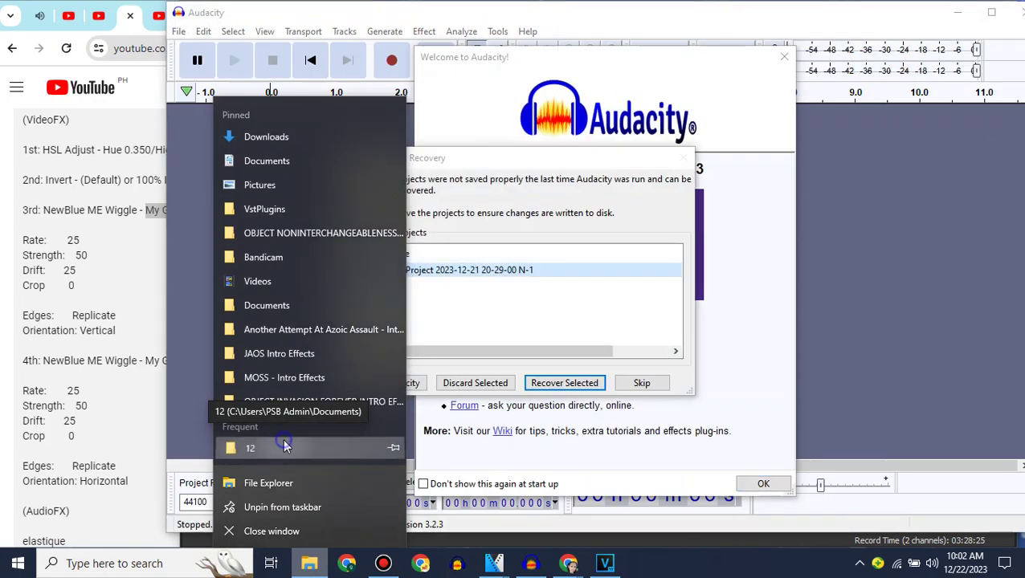
pyautogui.click(283, 446)
pyautogui.click(474, 383)
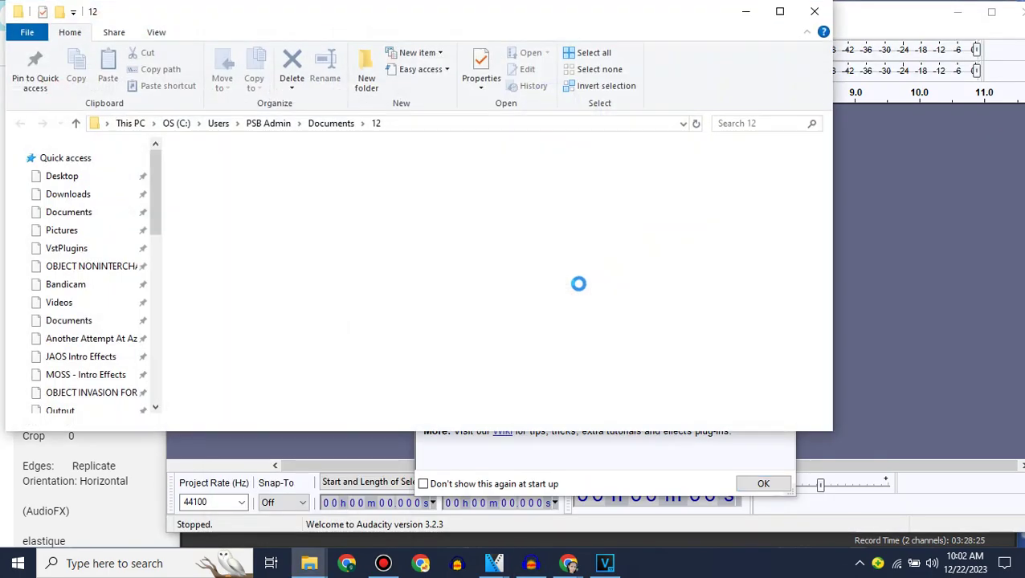
pyautogui.click(776, 461)
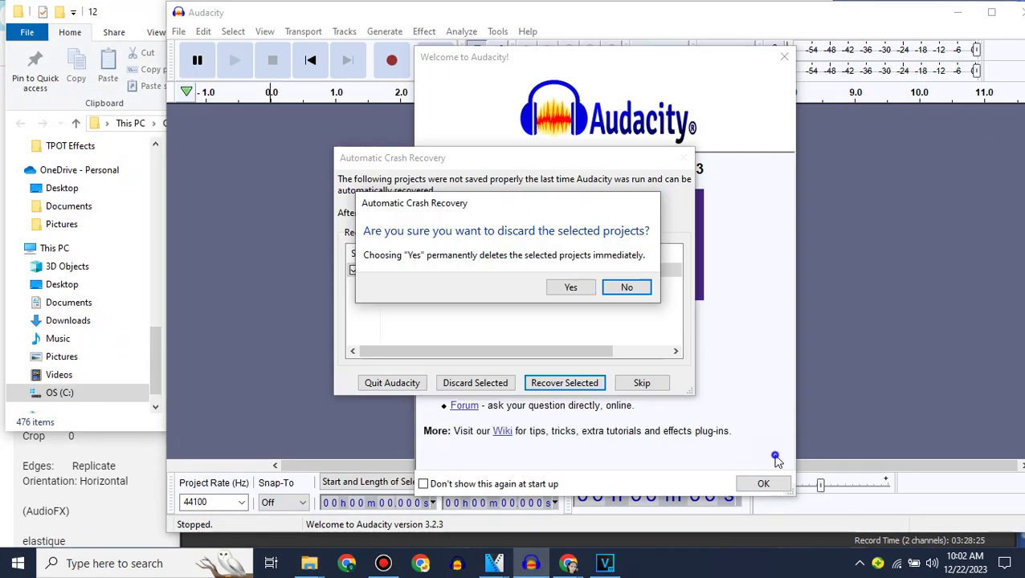
pyautogui.click(570, 287)
pyautogui.click(763, 483)
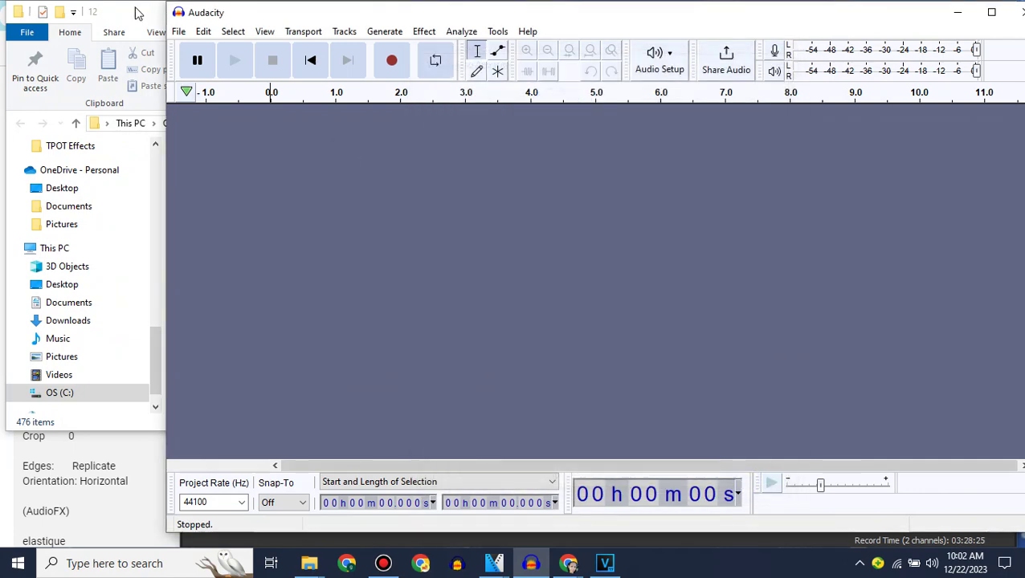
# Step: Browse the Documents folder's files and the pinned folders in File Explorer, then minimize the window
pyautogui.moveTo(137, 13); pyautogui.dragTo(223, 20)
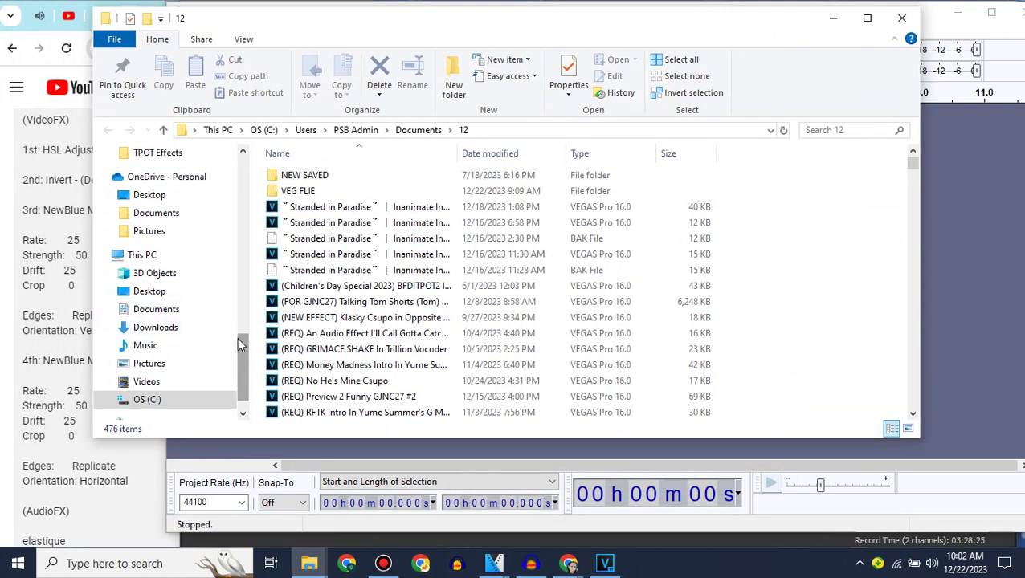
pyautogui.moveTo(243, 357); pyautogui.dragTo(239, 189)
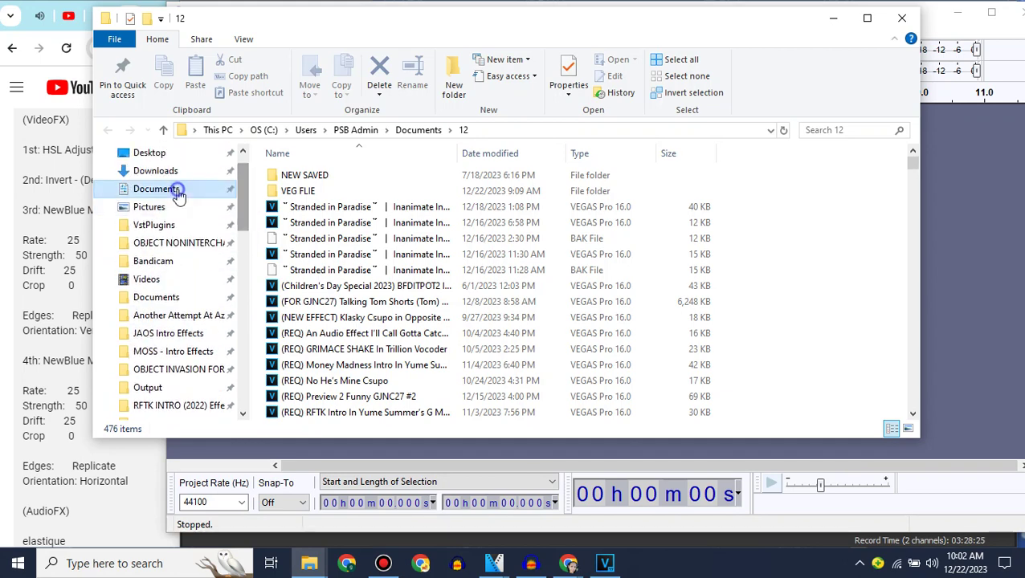
pyautogui.click(178, 190)
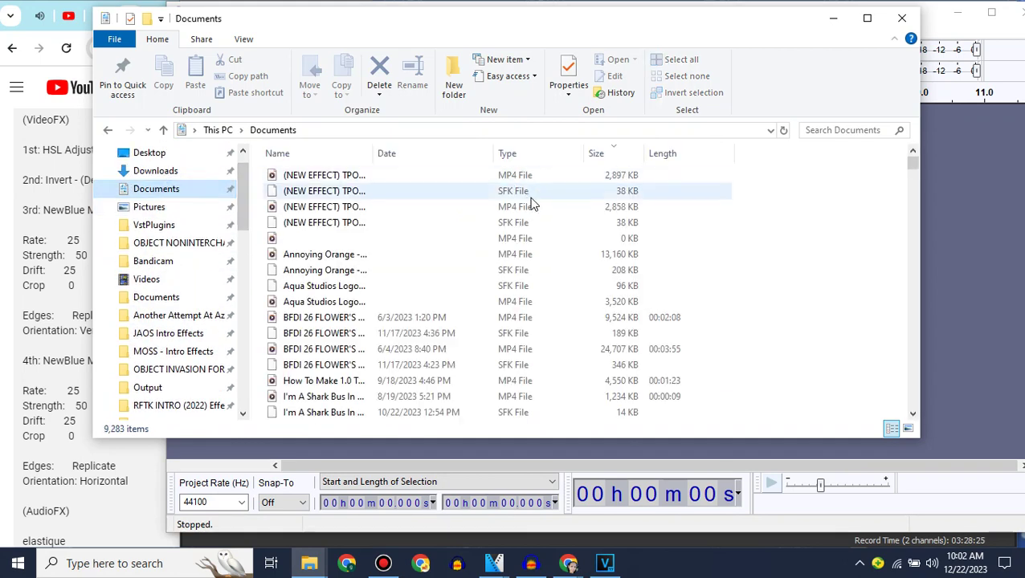
pyautogui.click(907, 428)
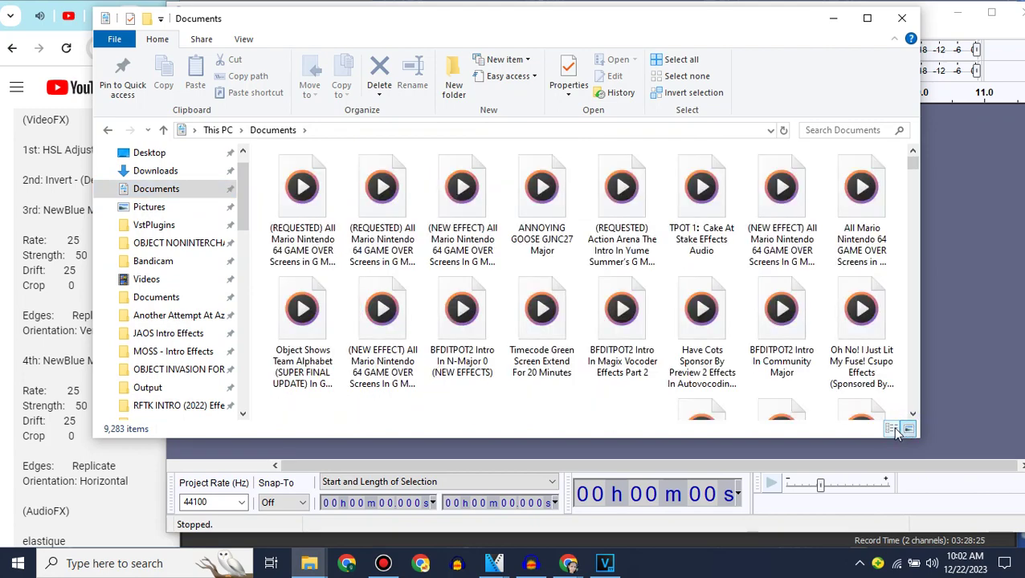
pyautogui.click(891, 429)
pyautogui.scroll(-6, 249, 172)
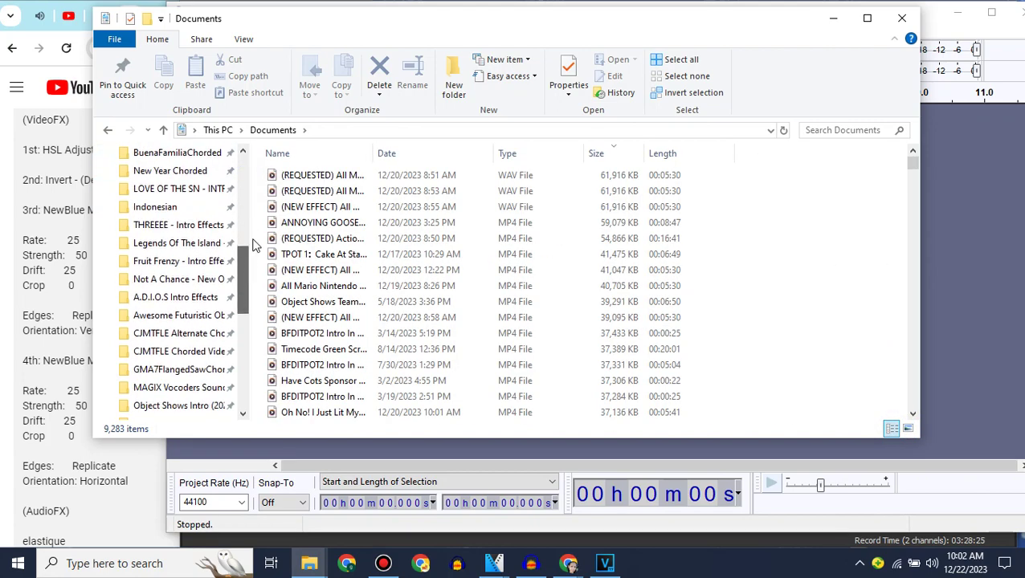
pyautogui.click(832, 17)
# Step: Minimize Audacity and return to the VEGAS Pro project
pyautogui.click(178, 32)
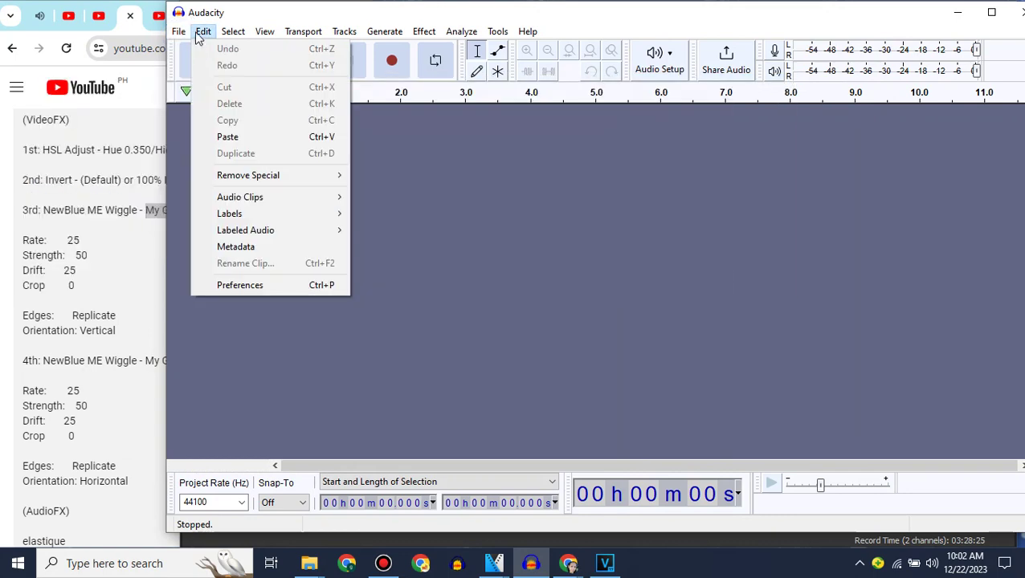
pyautogui.click(200, 33)
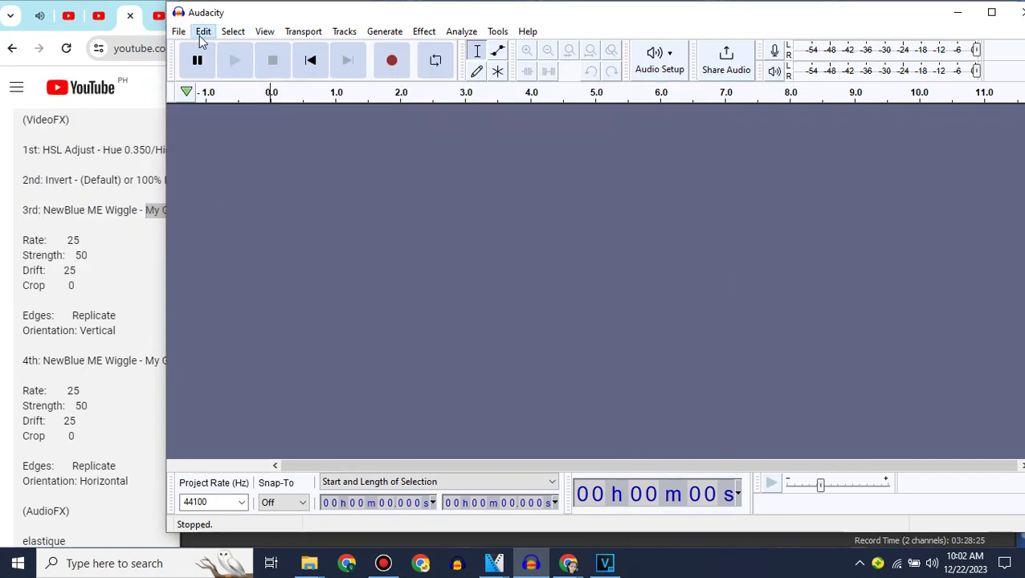
pyautogui.click(177, 32)
pyautogui.click(957, 13)
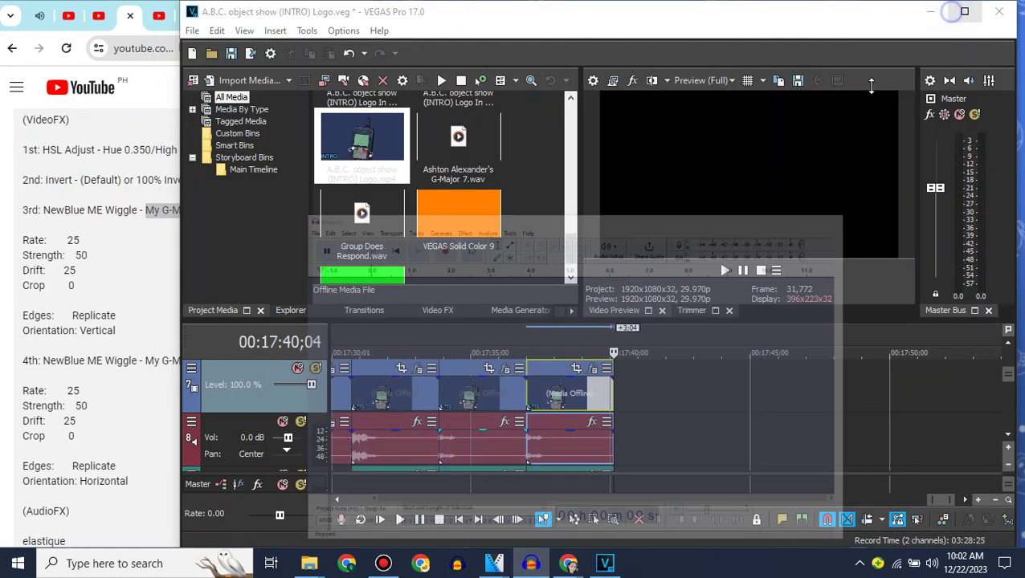
# Step: Paste a copy of the logo clip at 00:17:40;04 and apply the LAB Adjust effect's Invert Luminosity preset to it
pyautogui.moveTo(376, 173); pyautogui.dragTo(616, 395)
pyautogui.hotkey('ctrl', 'v')
pyautogui.click(438, 310)
pyautogui.scroll(10, 301, 121)
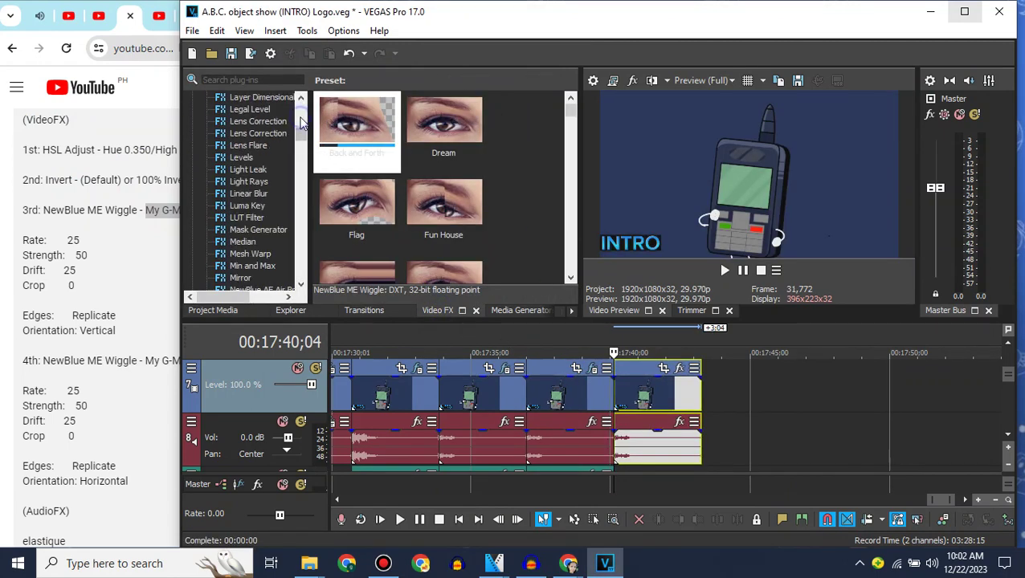
pyautogui.scroll(5, 275, 215)
pyautogui.click(262, 268)
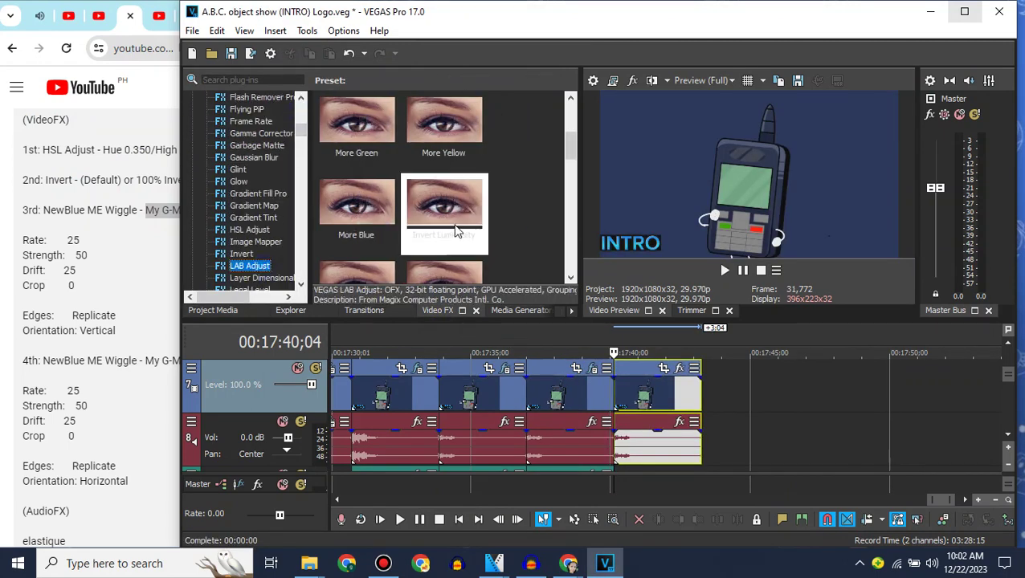
pyautogui.moveTo(444, 205); pyautogui.dragTo(669, 398)
pyautogui.click(670, 49)
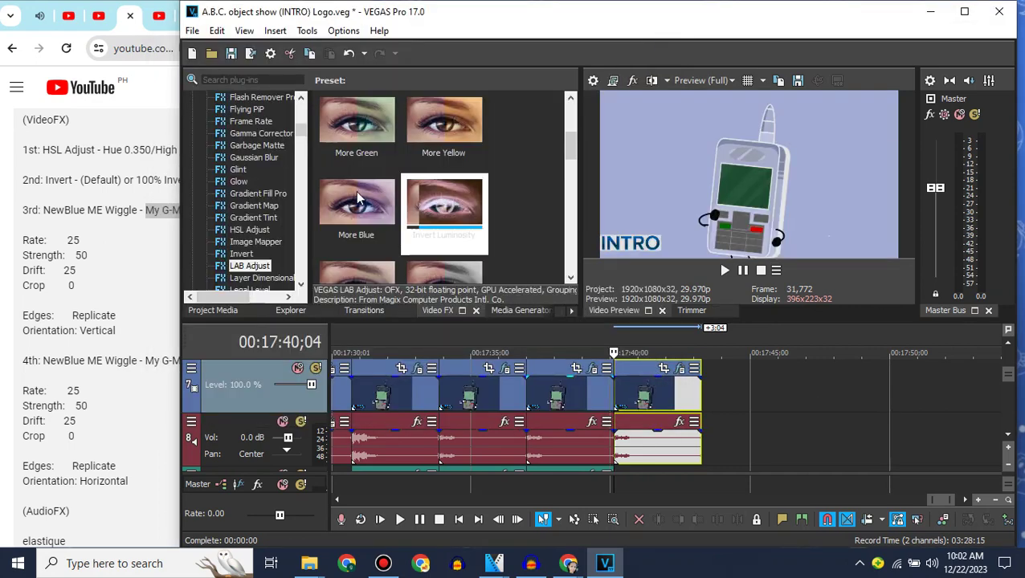
# Step: Apply the Swirl effect's "Maximum Swirl, Clockwise" preset to the new clip and add a Swirl keyframe at 00:00:03;04
pyautogui.scroll(-5, 298, 188)
pyautogui.scroll(-10, 299, 187)
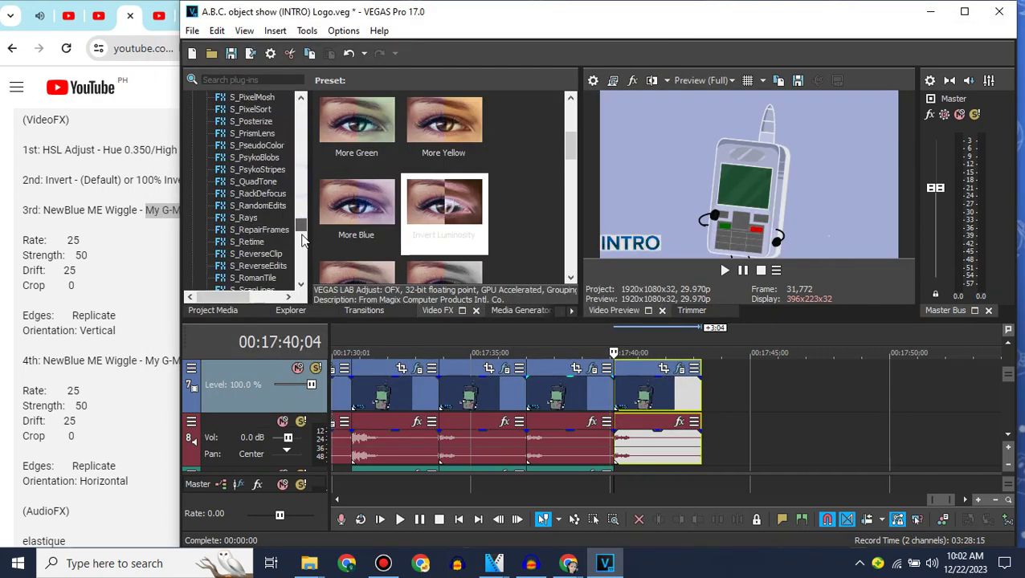
pyautogui.click(239, 266)
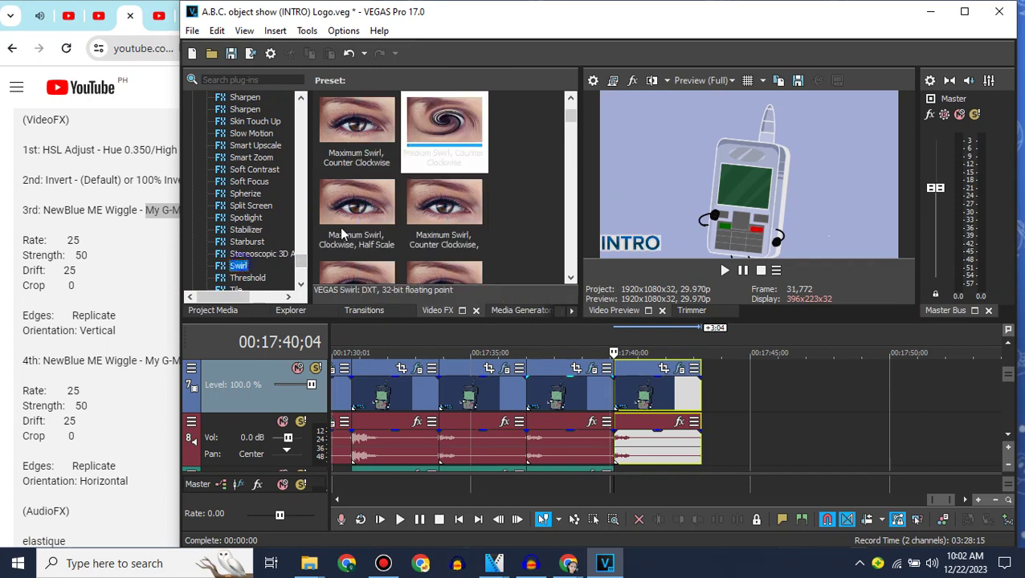
pyautogui.click(357, 121)
pyautogui.scroll(2, 454, 119)
pyautogui.moveTo(357, 120); pyautogui.dragTo(646, 394)
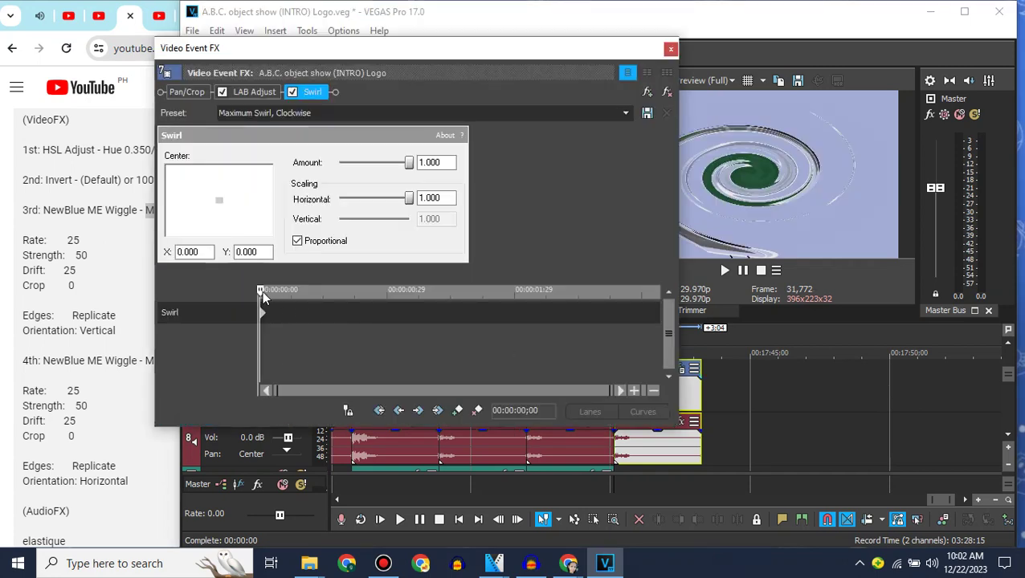
pyautogui.click(658, 313)
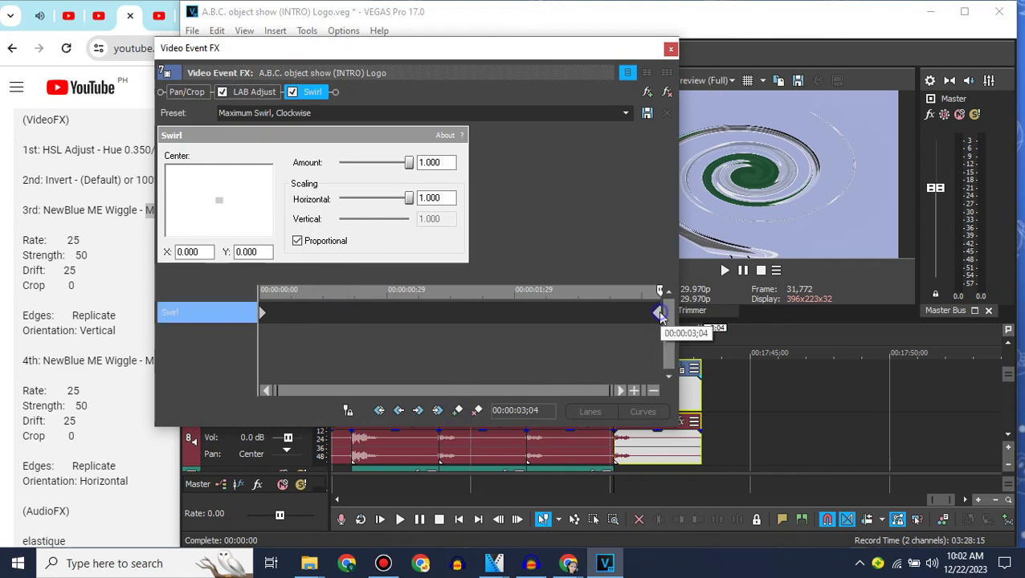
pyautogui.click(667, 51)
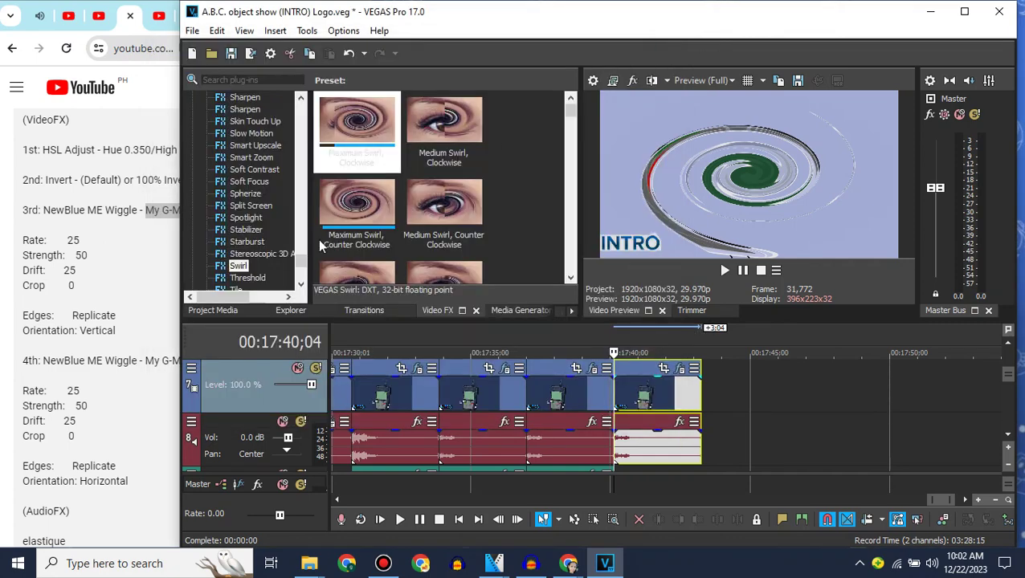
# Step: Apply a TV Simulator preset to the new logo clip and close its effect settings
pyautogui.scroll(-10, 313, 257)
pyautogui.scroll(3, 307, 270)
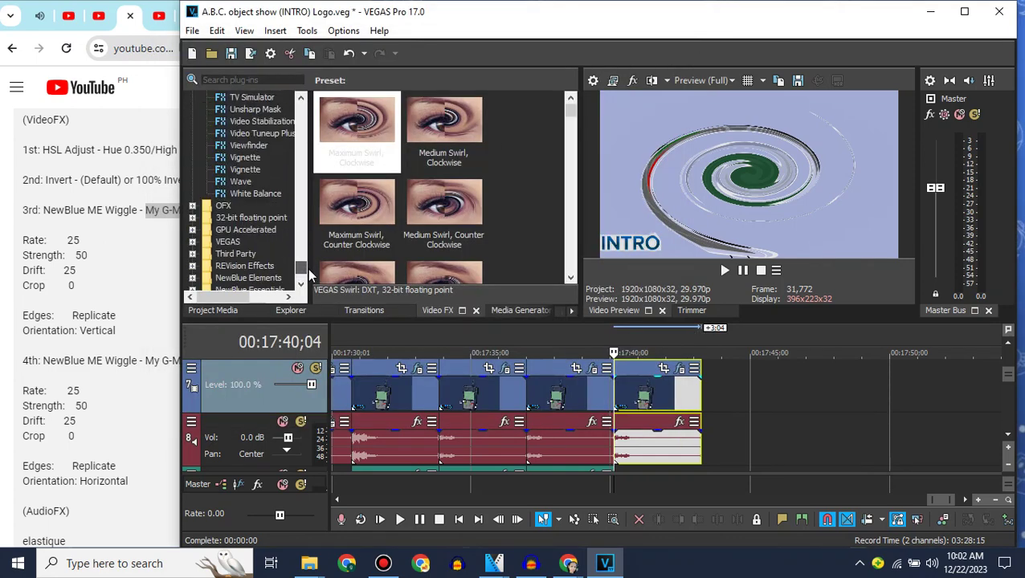
pyautogui.click(265, 98)
pyautogui.moveTo(587, 338); pyautogui.dragTo(640, 391)
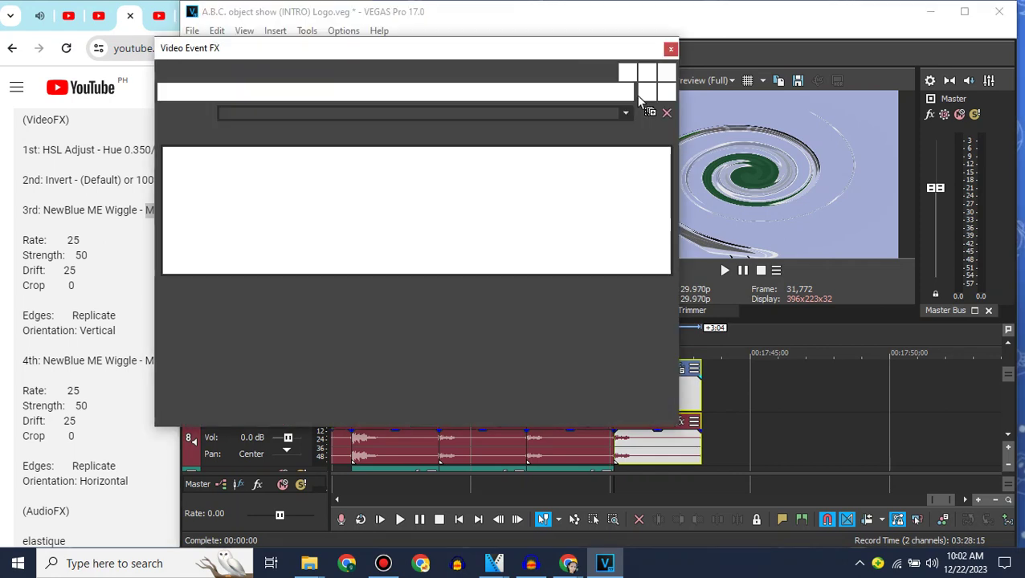
pyautogui.click(670, 49)
# Step: Apply the HSL Adjust effect's Invert Color preset to the new logo clip
pyautogui.moveTo(304, 237); pyautogui.dragTo(303, 134)
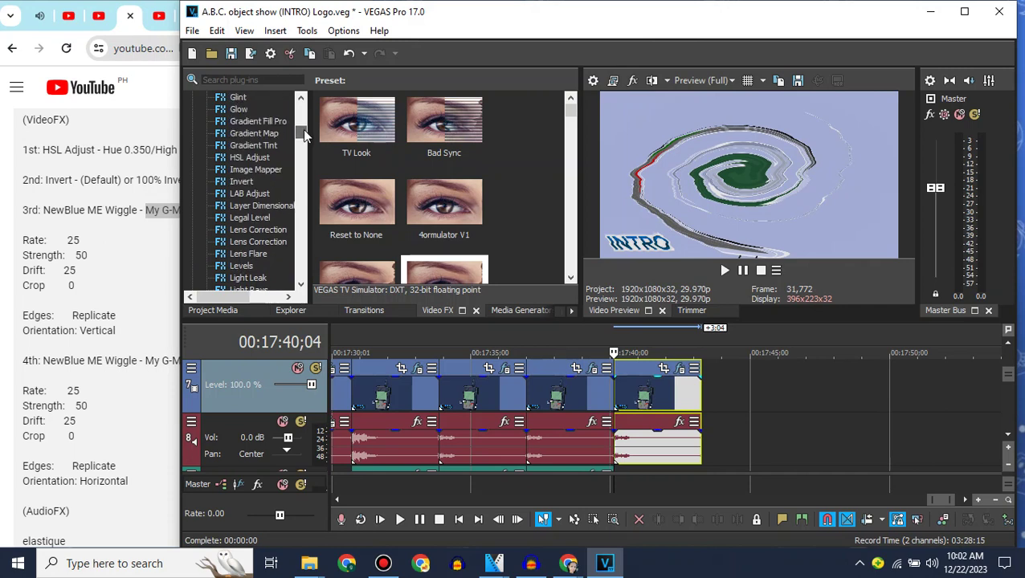
pyautogui.click(267, 161)
pyautogui.moveTo(370, 201); pyautogui.dragTo(664, 383)
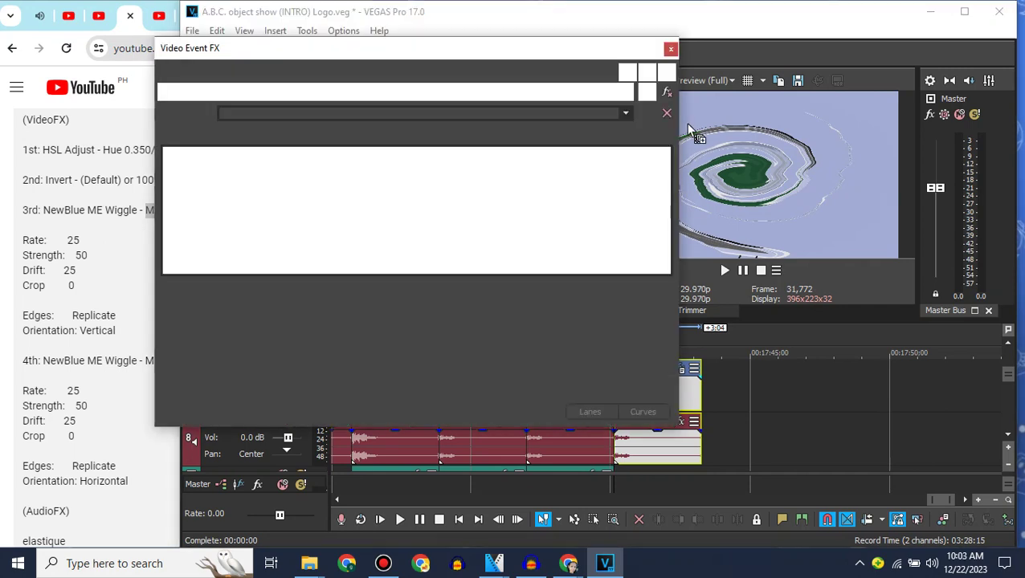
pyautogui.click(668, 49)
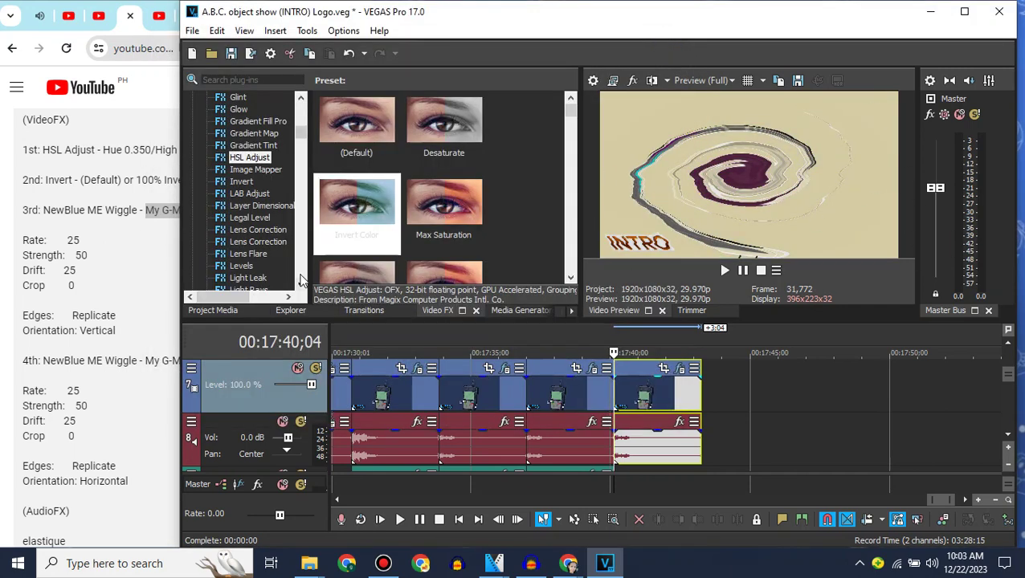
# Step: Apply a Mirror effect preset that reflects the picture horizontally to the new logo clip
pyautogui.scroll(-5, 301, 273)
pyautogui.click(239, 208)
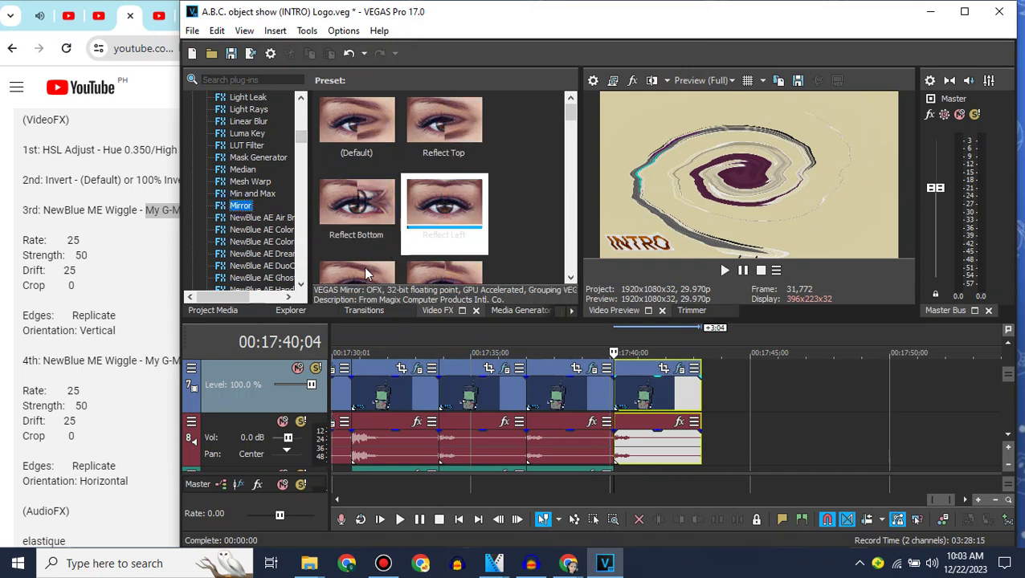
pyautogui.moveTo(356, 273); pyautogui.dragTo(664, 382)
pyautogui.click(671, 50)
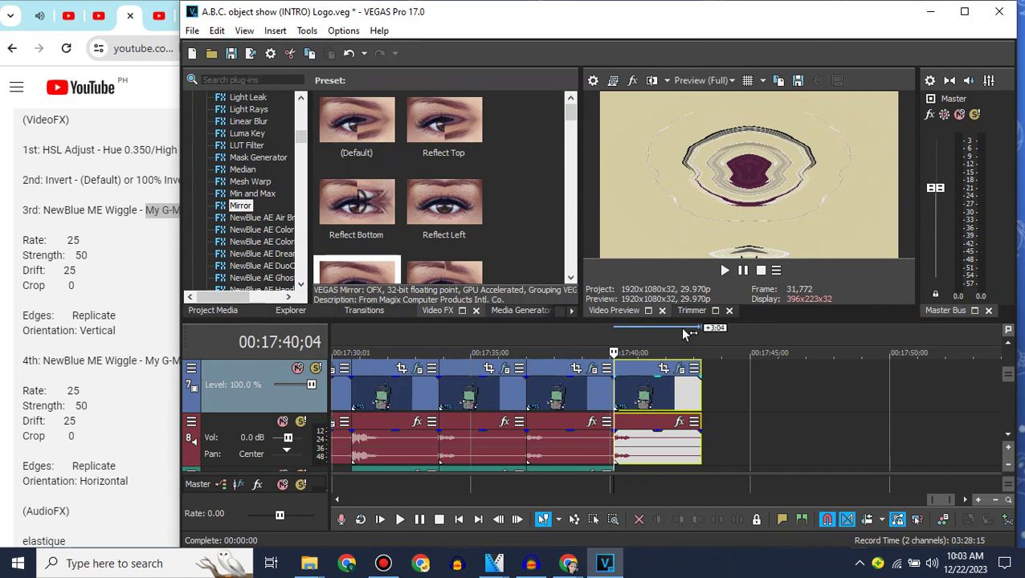
# Step: Insert a new audio track above the logo's audio track and switch to Audacity
pyautogui.rightClick(251, 431)
pyautogui.click(322, 117)
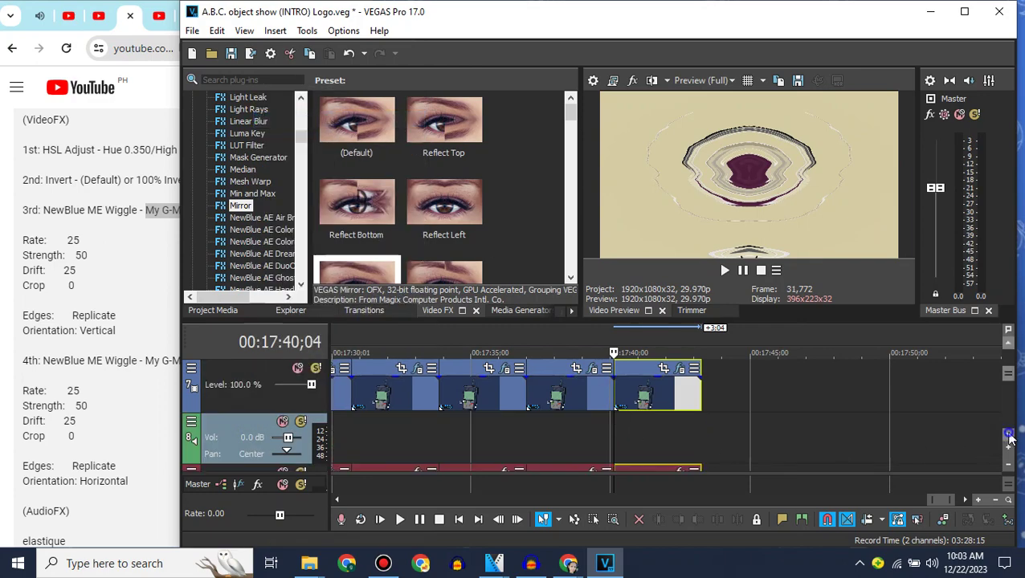
pyautogui.click(1008, 433)
pyautogui.moveTo(634, 418); pyautogui.dragTo(632, 394)
pyautogui.rightClick(586, 380)
pyautogui.click(624, 265)
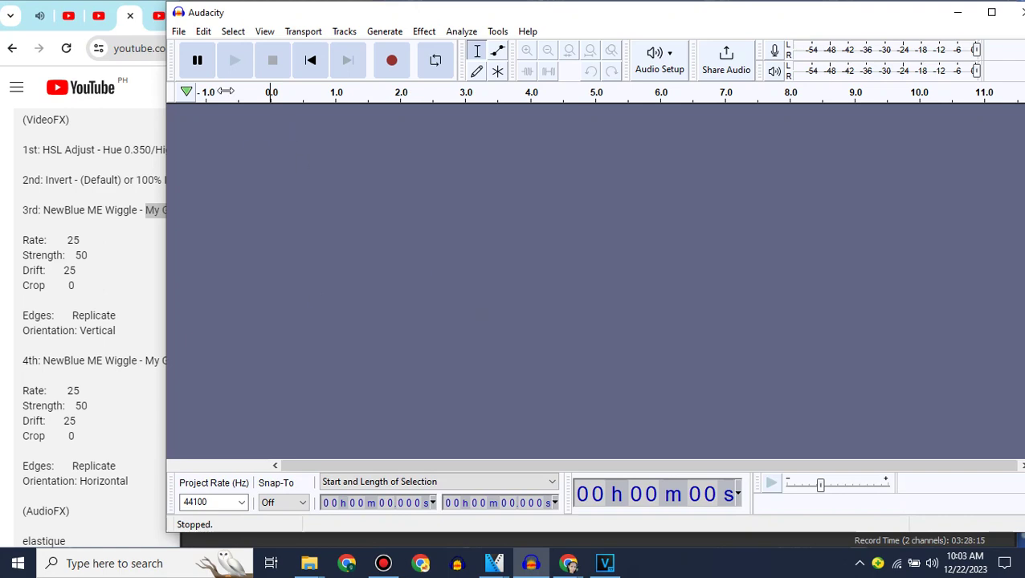
pyautogui.click(178, 31)
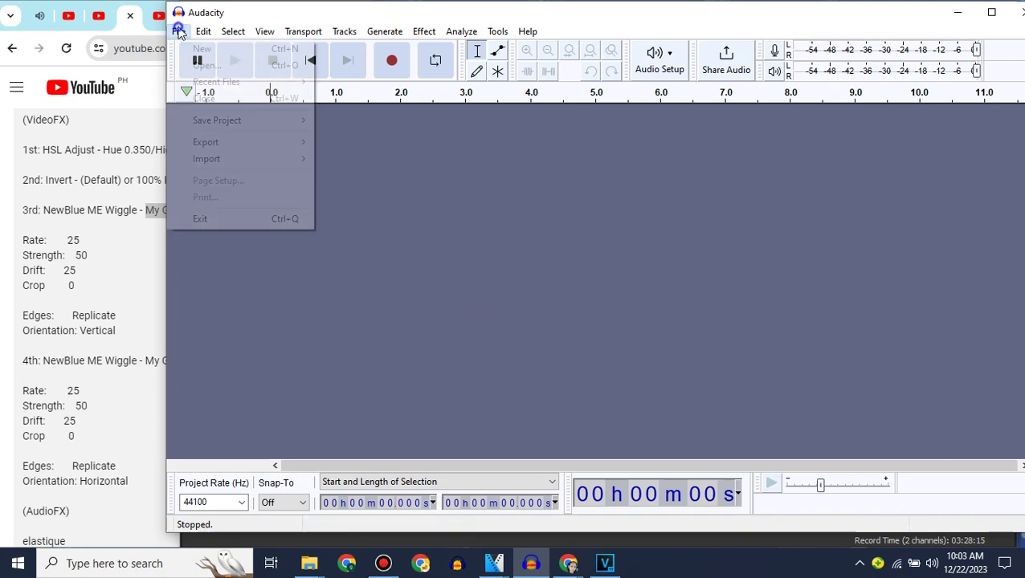
pyautogui.click(183, 32)
pyautogui.click(200, 32)
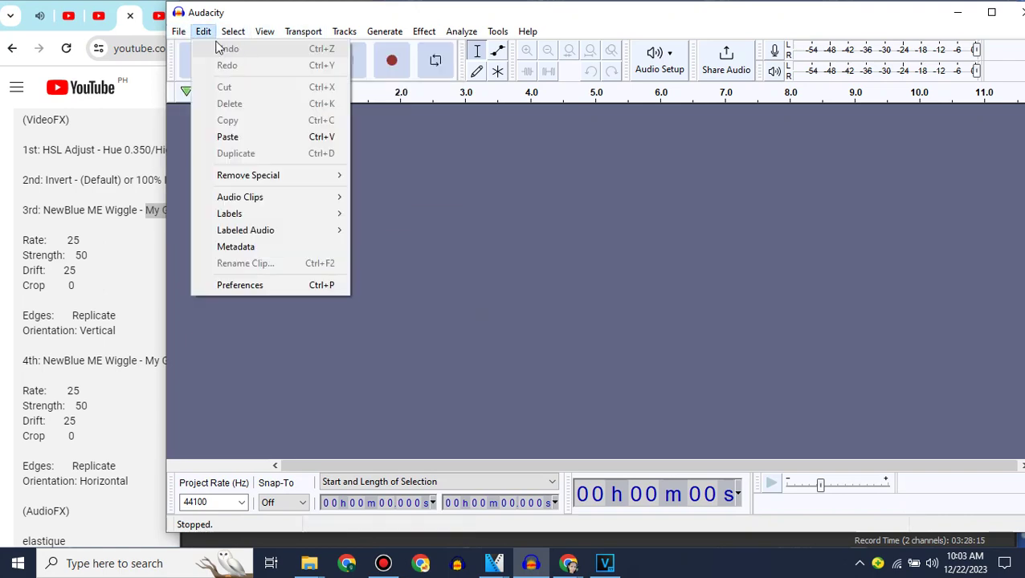
pyautogui.moveTo(179, 32)
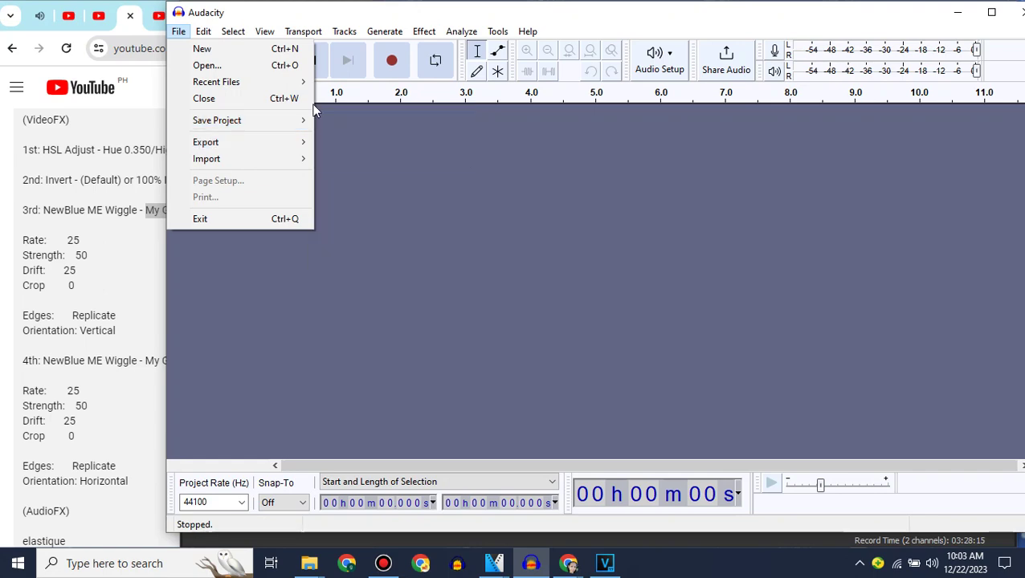
pyautogui.click(303, 68)
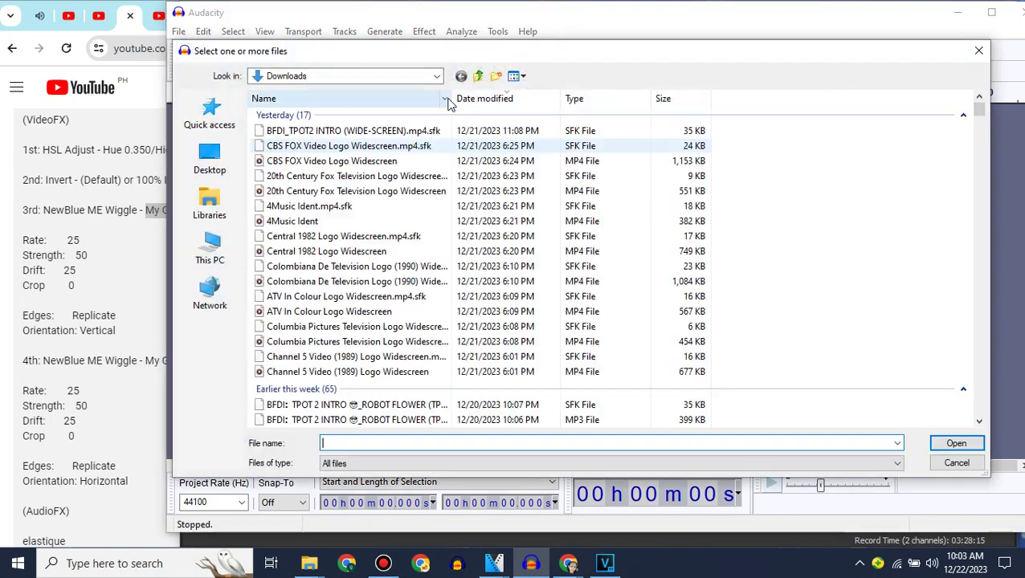
pyautogui.click(439, 76)
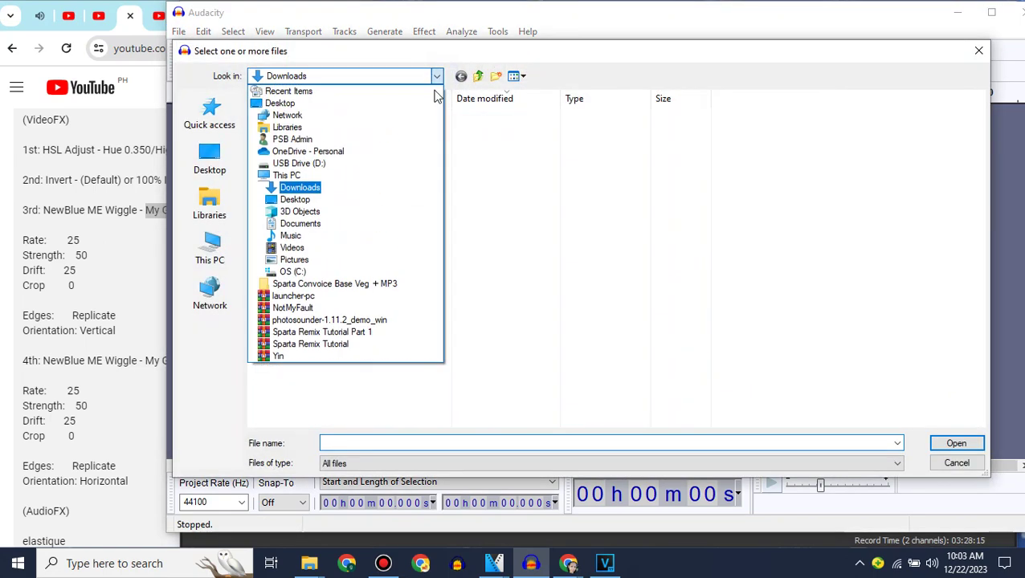
pyautogui.click(306, 228)
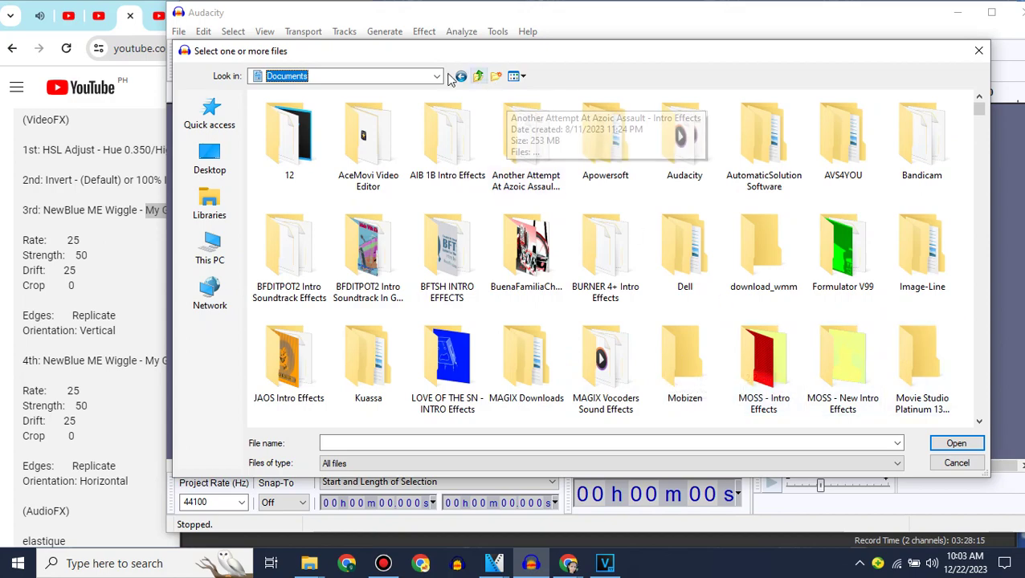
pyautogui.click(956, 462)
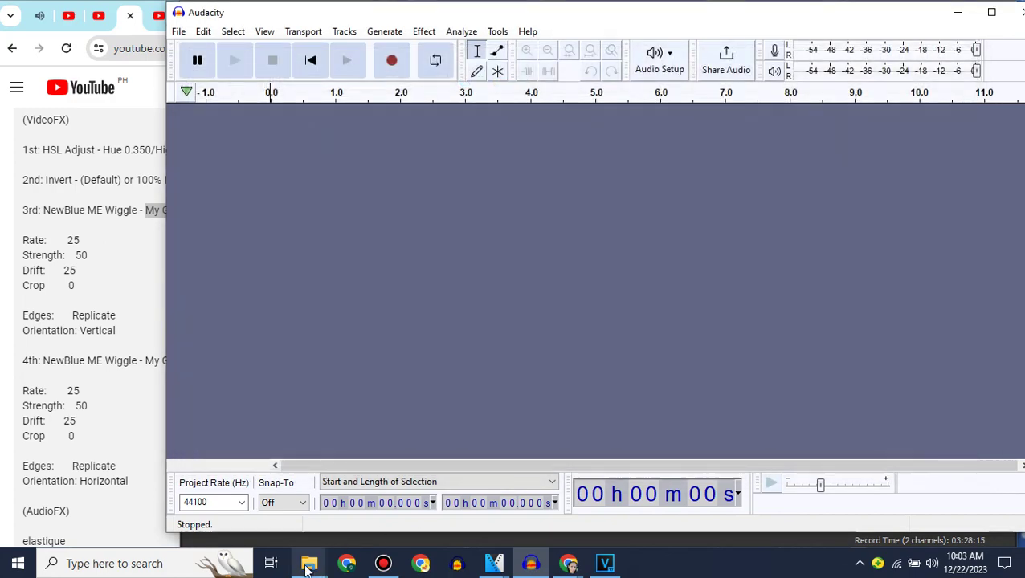
# Step: Open the "A.B.C. object show (INTRO) Logo" WAV file dated 11/20/2023 3:16 PM from the OneDrive Documents folder in Audacity
pyautogui.moveTo(310, 563)
pyautogui.click(366, 499)
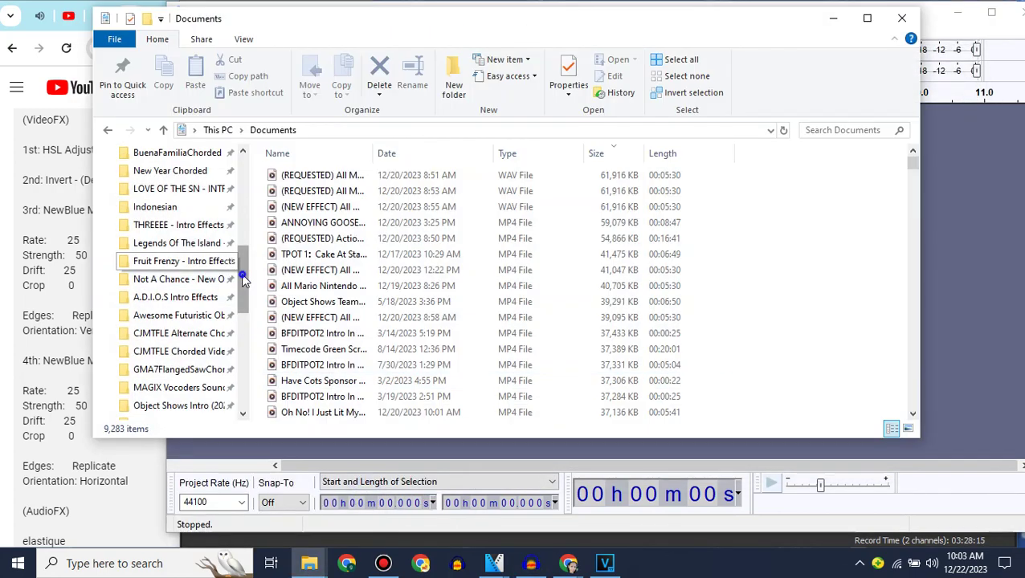
pyautogui.scroll(-5, 242, 351)
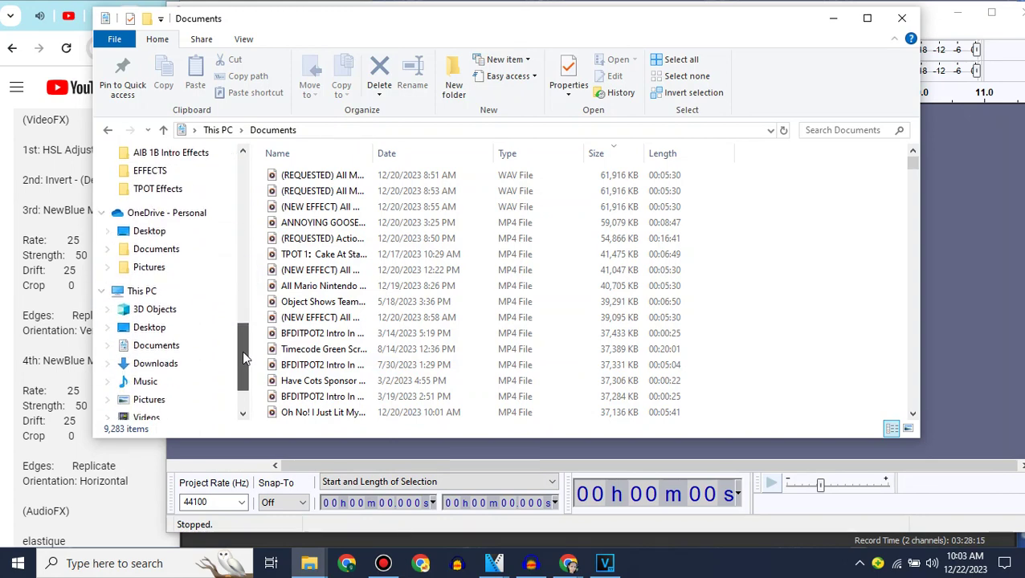
pyautogui.click(178, 254)
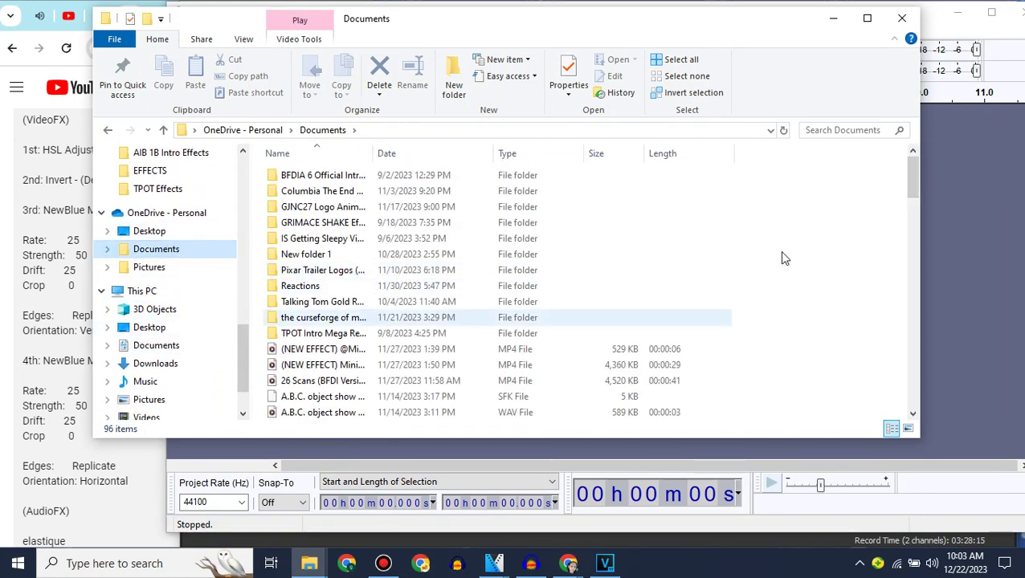
pyautogui.moveTo(914, 187); pyautogui.dragTo(912, 242)
pyautogui.click(371, 300)
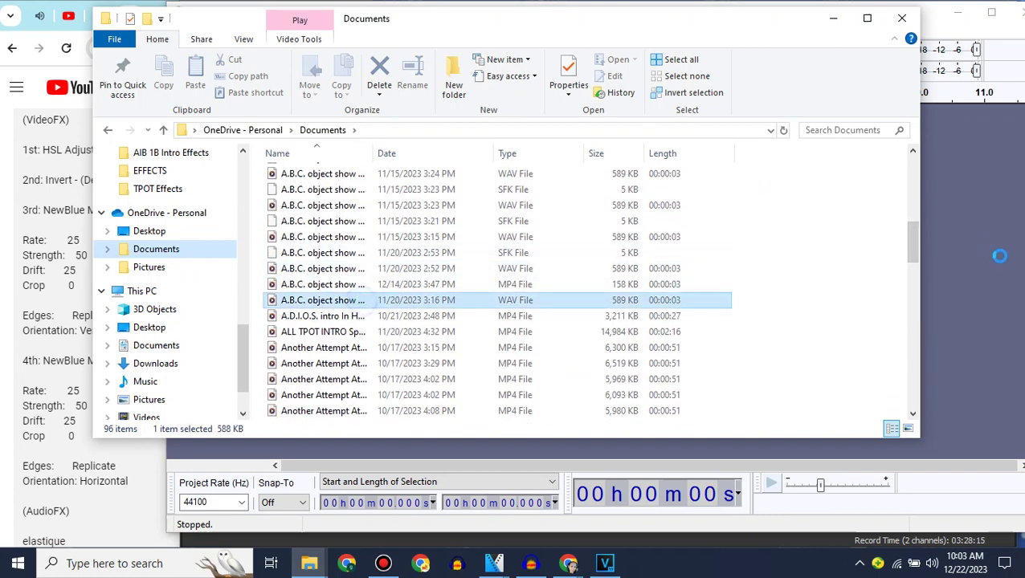
pyautogui.click(833, 17)
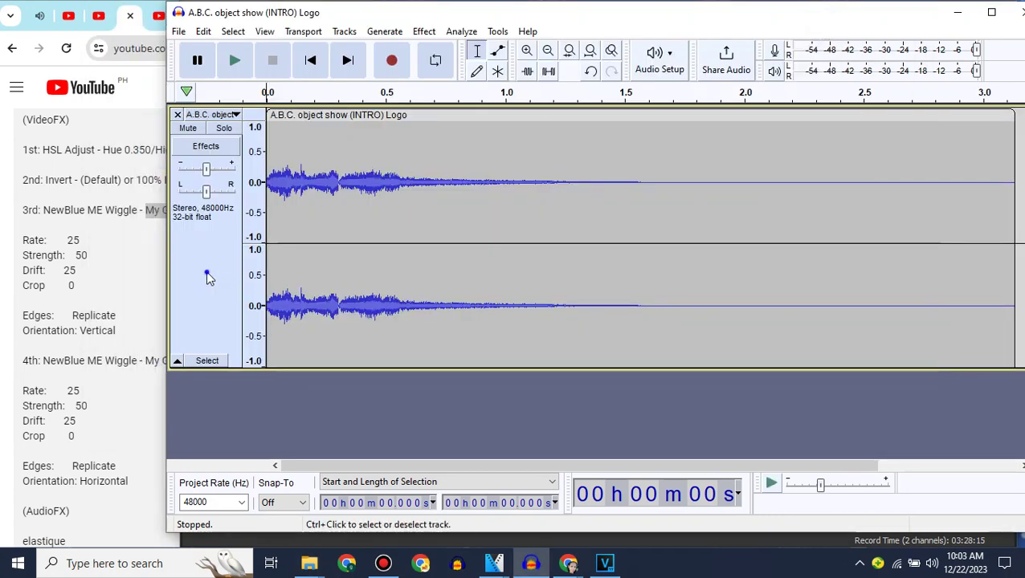
# Step: Select the entire logo audio track and apply IL Vocodex (demo) with the "Old school" preset
pyautogui.click(206, 275)
pyautogui.click(424, 32)
pyautogui.moveTo(524, 247)
pyautogui.moveTo(514, 336)
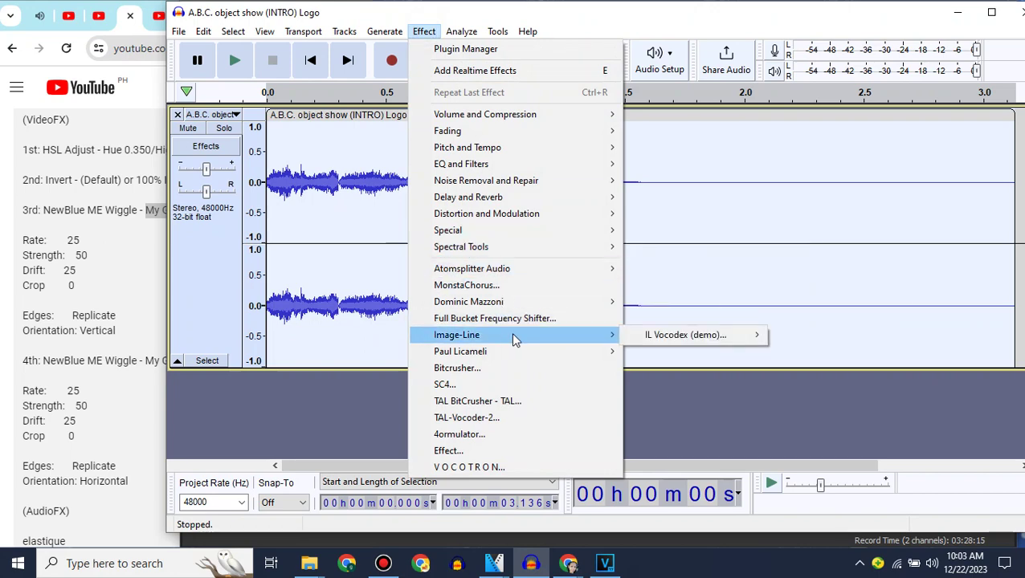
pyautogui.moveTo(683, 335)
pyautogui.click(585, 337)
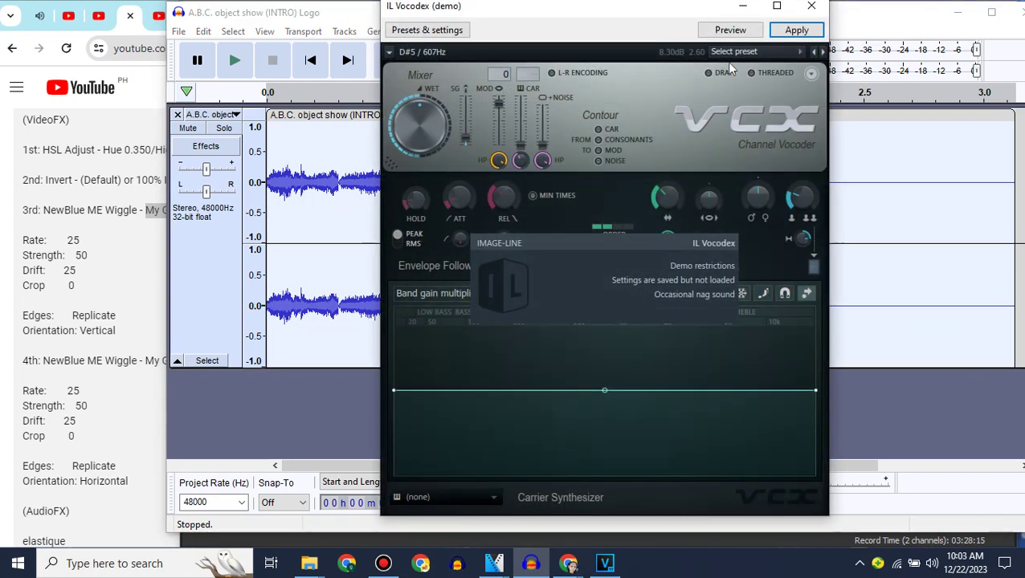
pyautogui.click(755, 51)
pyautogui.click(740, 293)
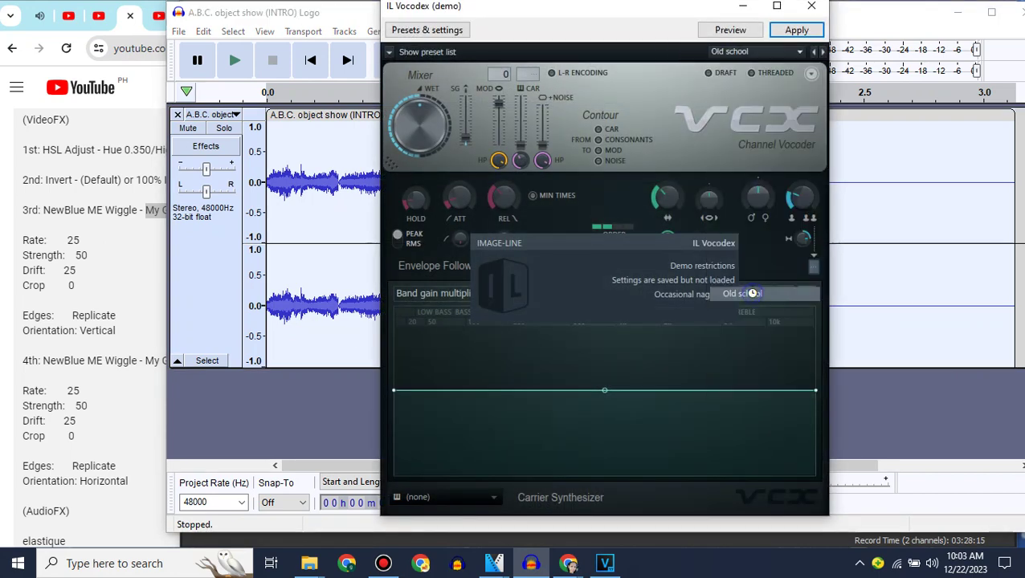
pyautogui.click(797, 30)
# Step: Change the pitch of the vocoded logo audio by -6 semitones
pyautogui.click(424, 32)
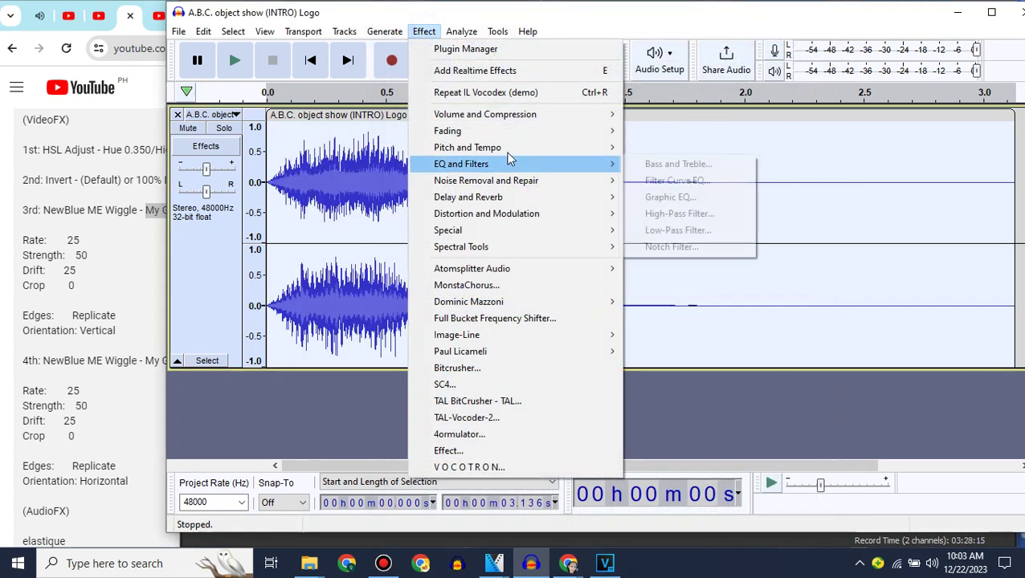
pyautogui.moveTo(514, 147)
pyautogui.click(657, 150)
pyautogui.doubleClick(659, 268)
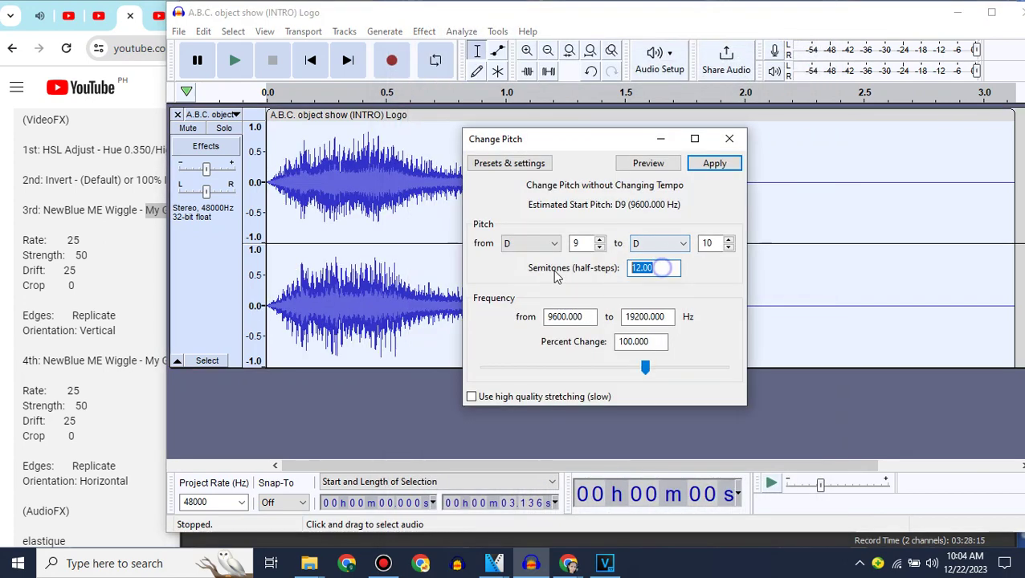
pyautogui.write('-6')
pyautogui.click(713, 163)
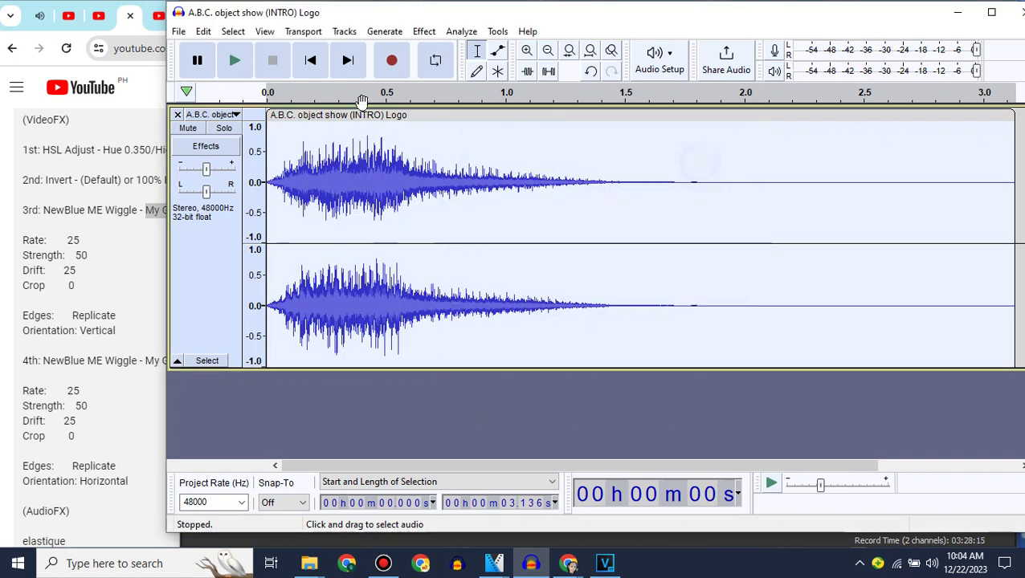
# Step: Export the processed audio as a WAV named "A.B.C. object show (INTRO) Logo In G-Major 40" in the Music folder
pyautogui.click(178, 32)
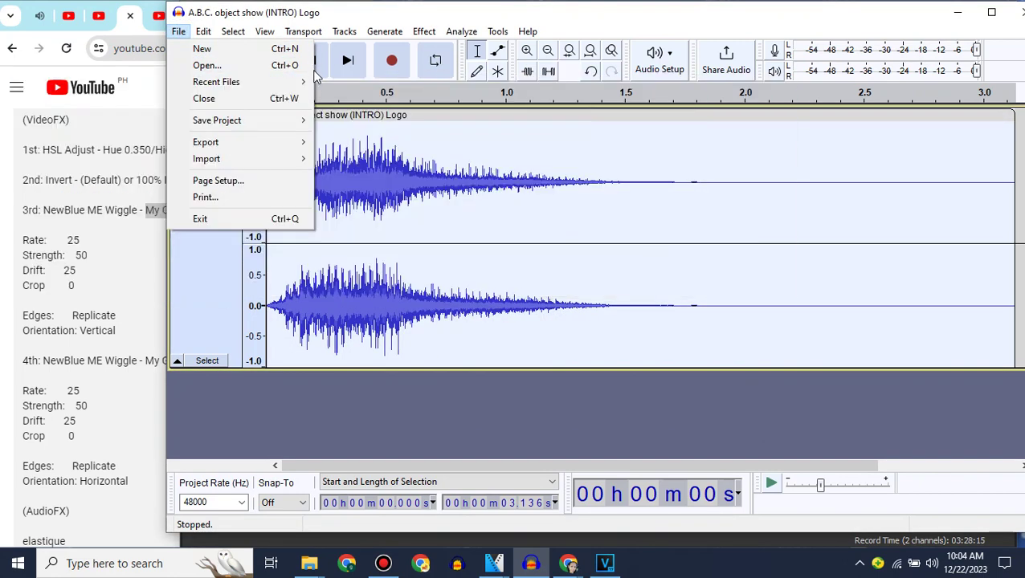
pyautogui.moveTo(241, 142)
pyautogui.click(341, 158)
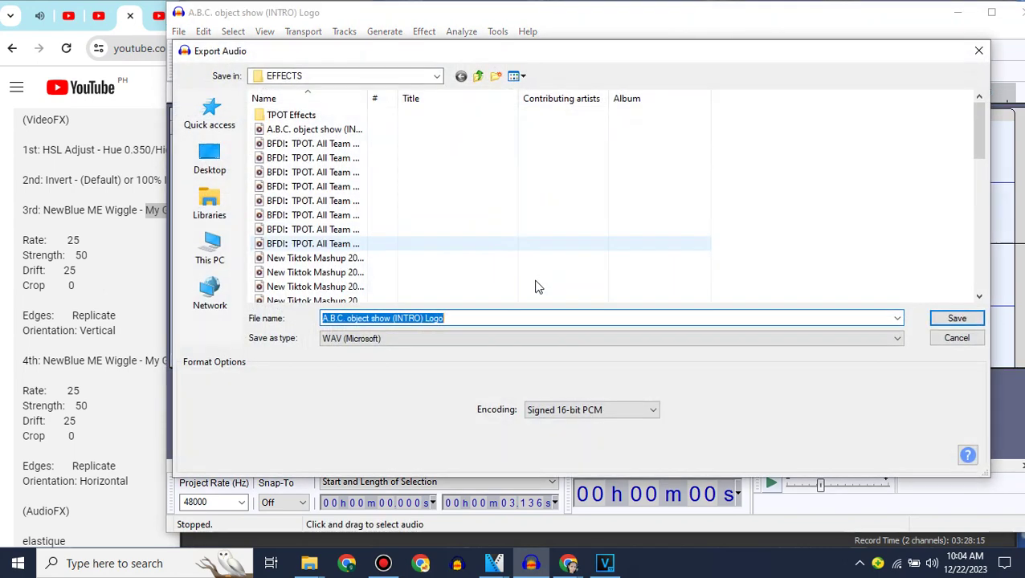
pyautogui.click(467, 319)
pyautogui.write('In G-Major 40')
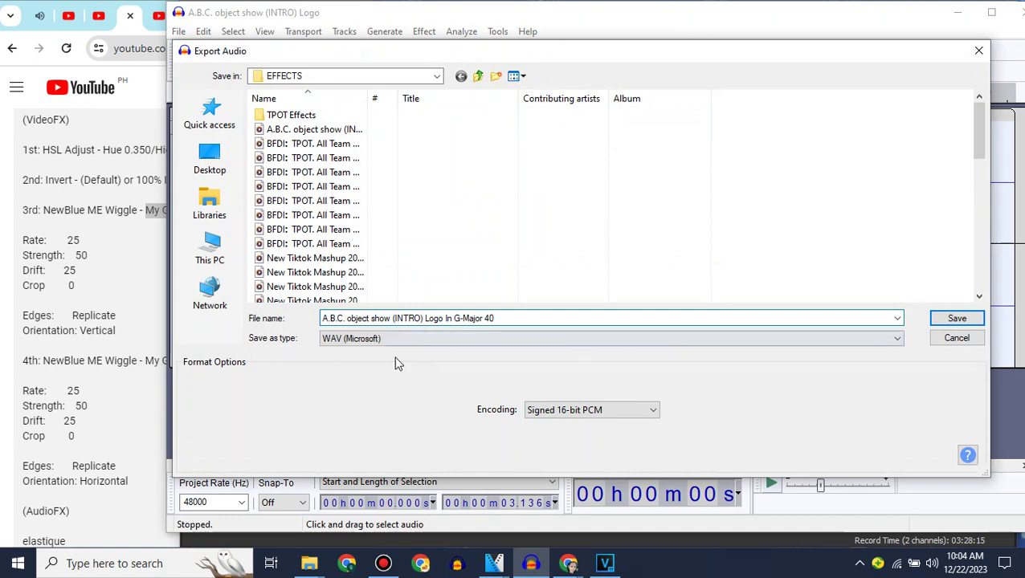
pyautogui.click(436, 77)
pyautogui.click(299, 236)
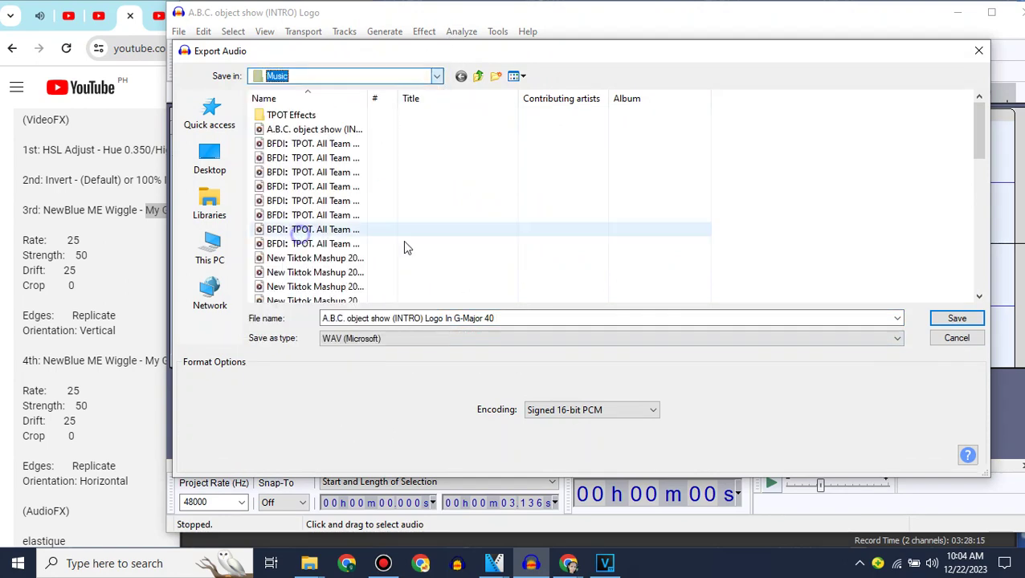
pyautogui.moveTo(980, 112); pyautogui.dragTo(985, 170)
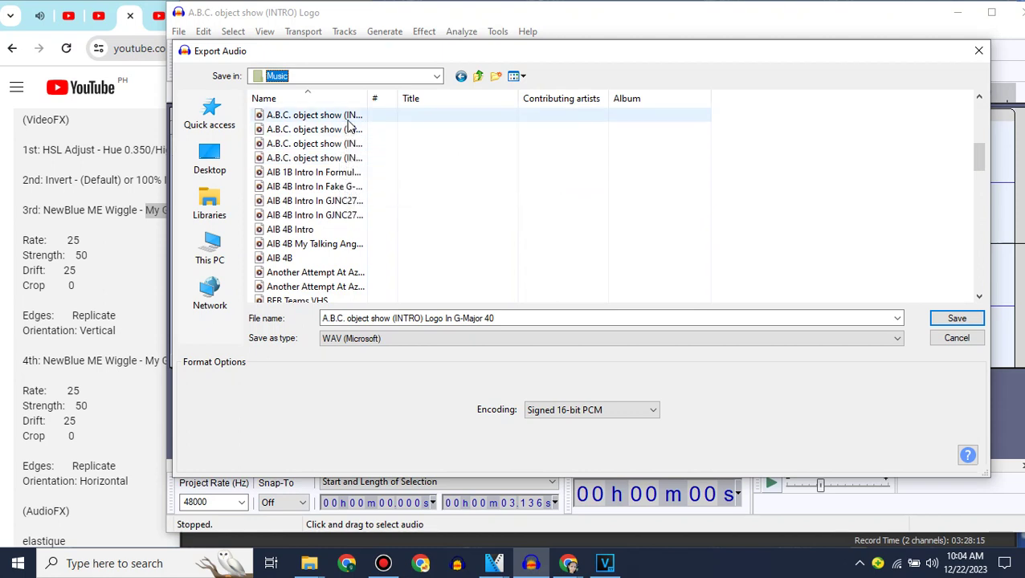
pyautogui.click(520, 318)
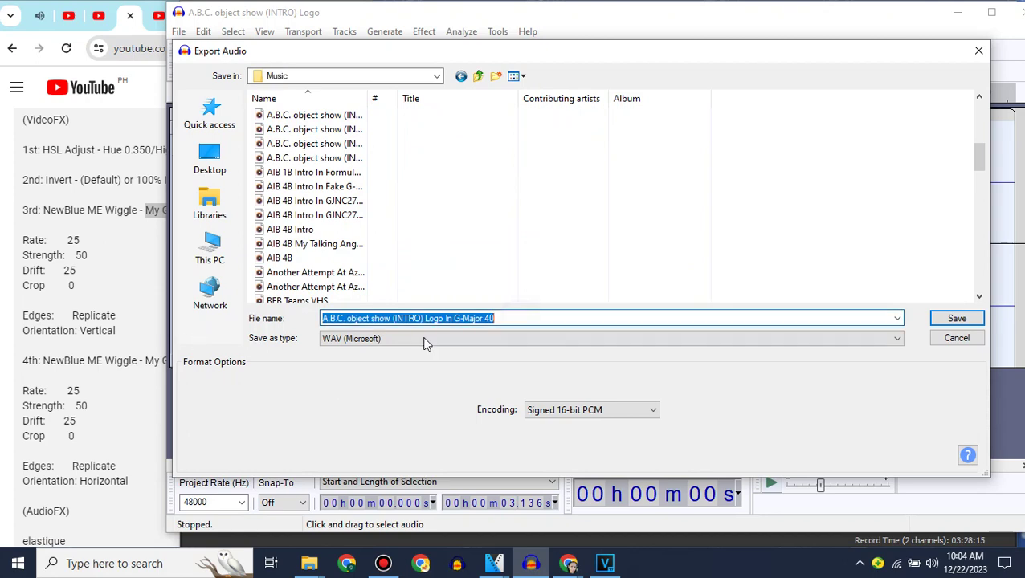
pyautogui.click(958, 319)
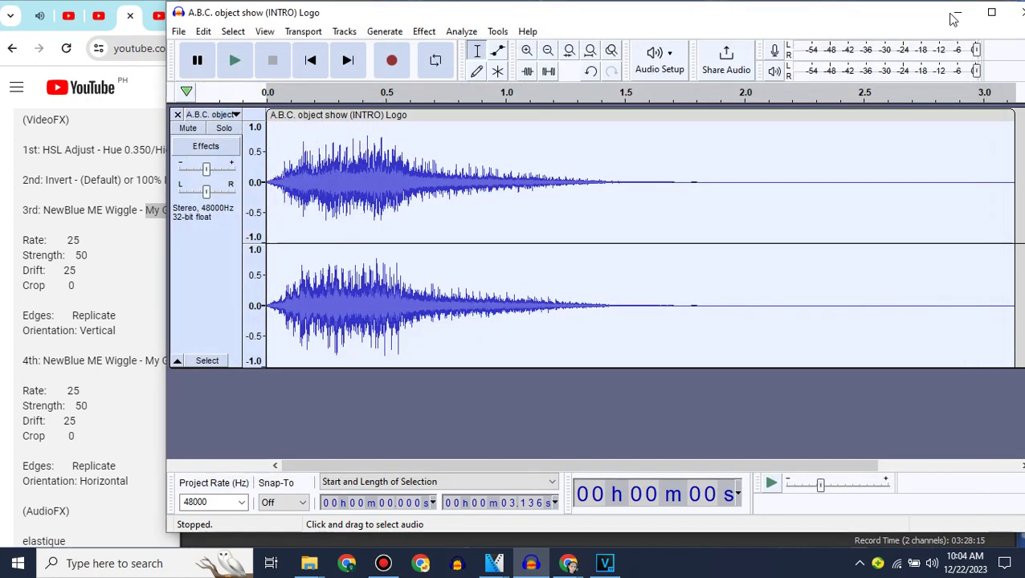
# Step: Switch to VEGAS and open "A.B.C. object show (INTRO) Logo In G-Major 40.wav" from the Music folder onto track 8 at 00:17:40;04
pyautogui.click(605, 563)
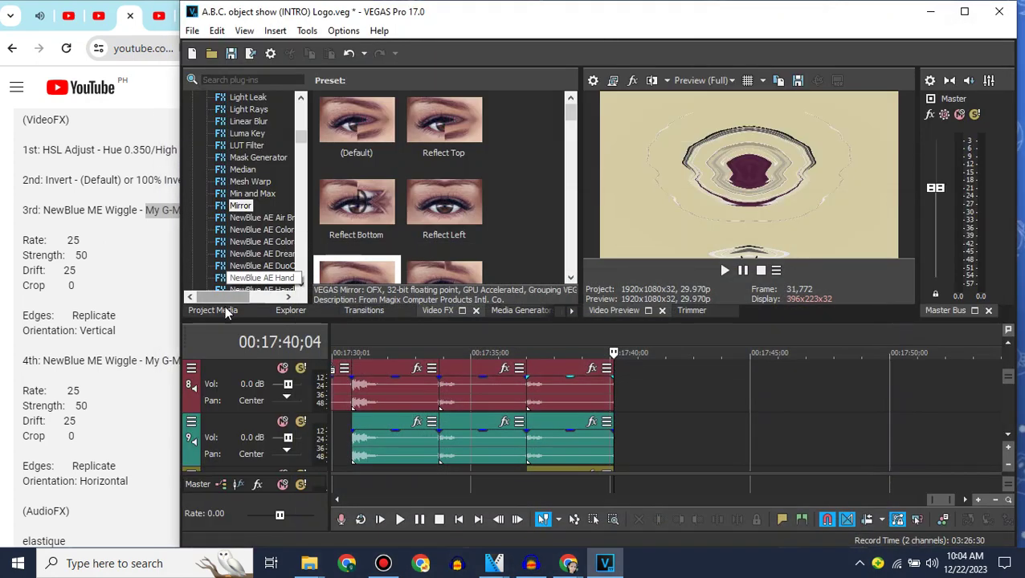
pyautogui.click(212, 310)
pyautogui.click(1007, 343)
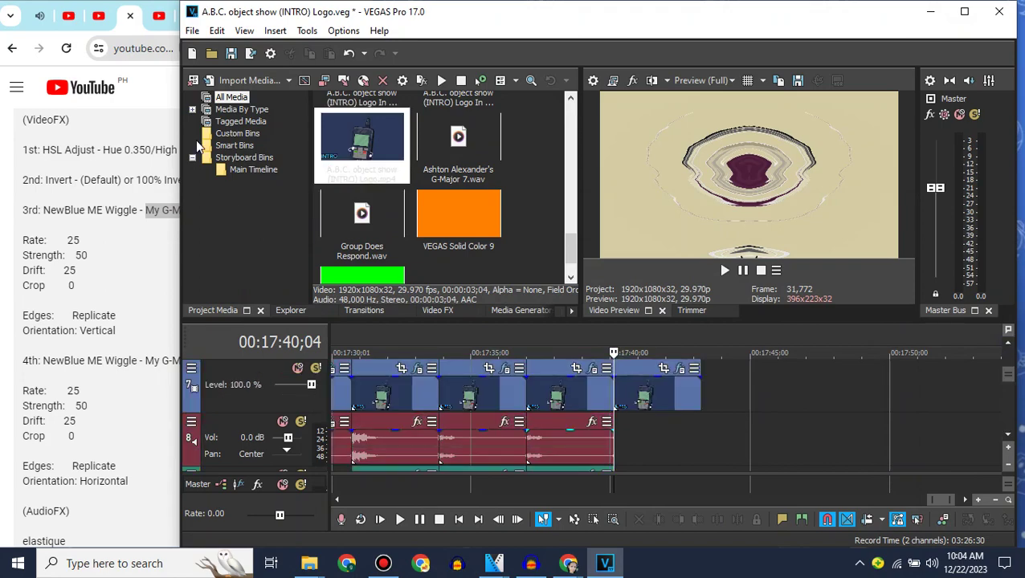
pyautogui.click(192, 30)
pyautogui.click(225, 64)
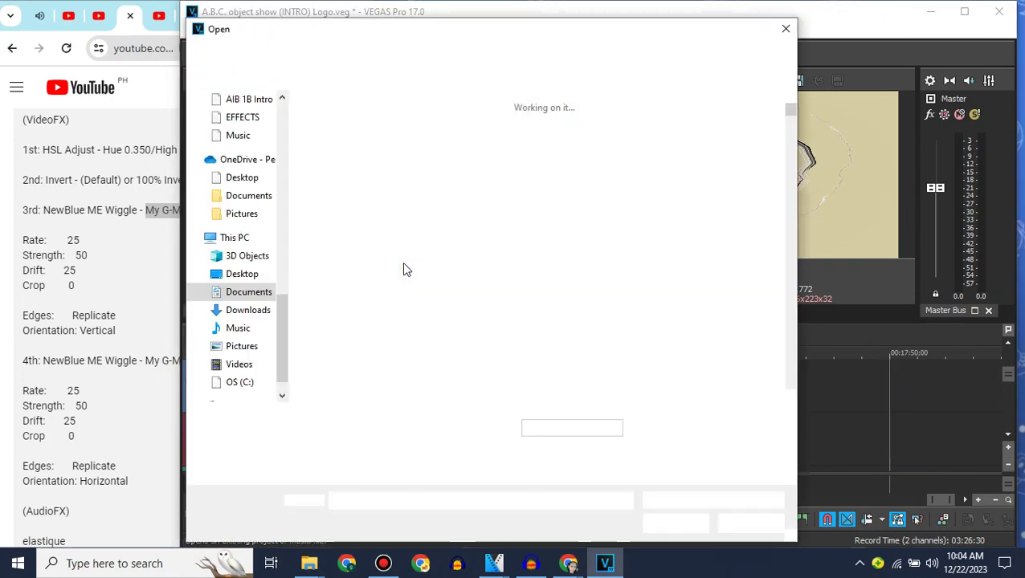
pyautogui.scroll(2, 278, 305)
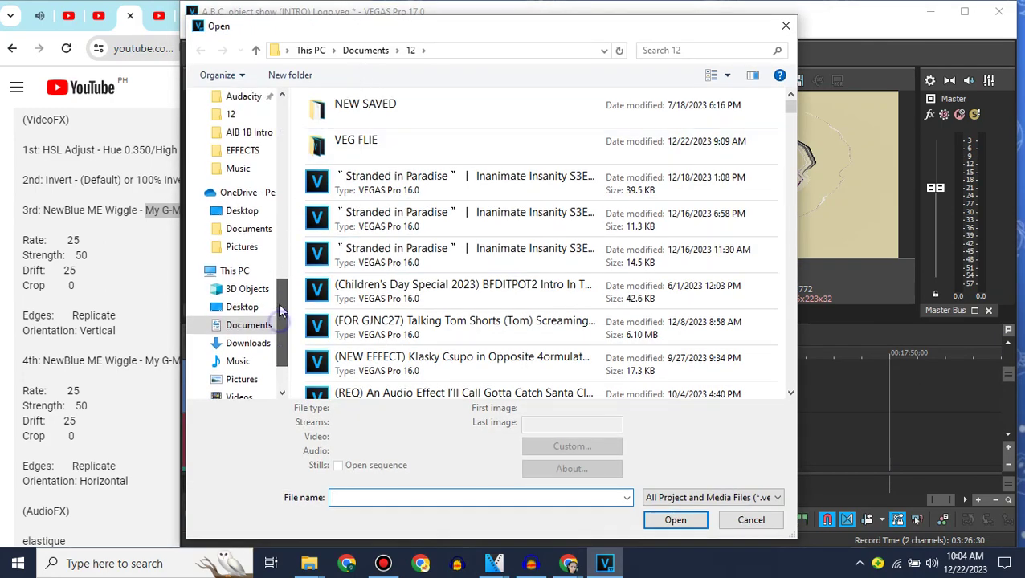
pyautogui.click(245, 205)
pyautogui.write('A.B.C. object show (INTRO) Logo In G-Major 4B')
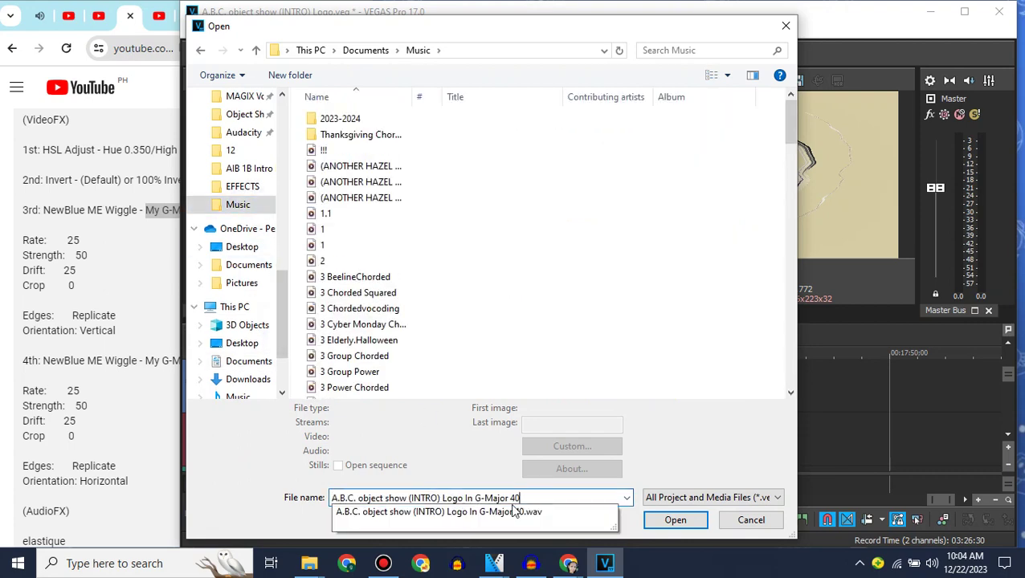
pyautogui.click(508, 514)
pyautogui.click(675, 519)
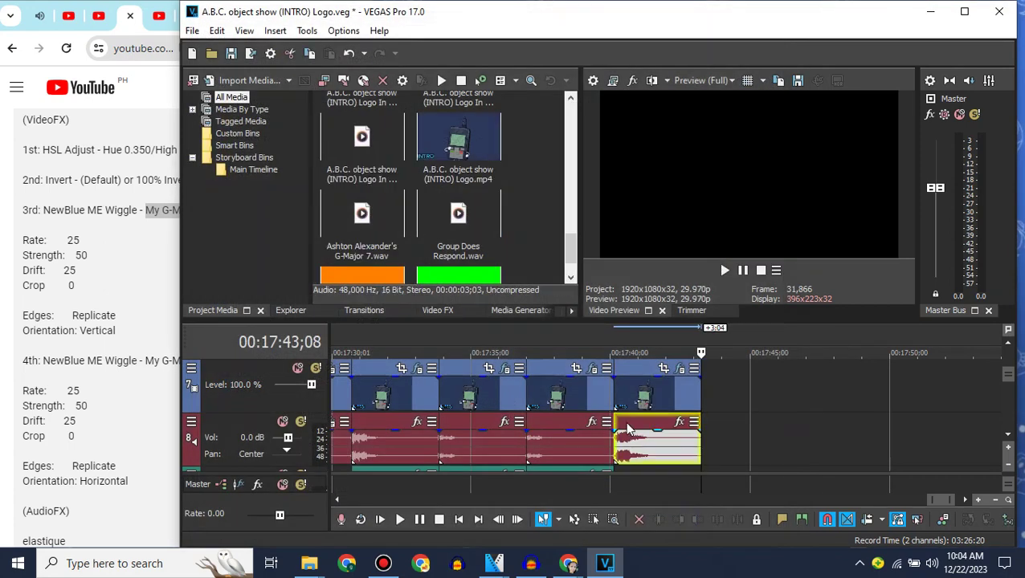
pyautogui.click(620, 423)
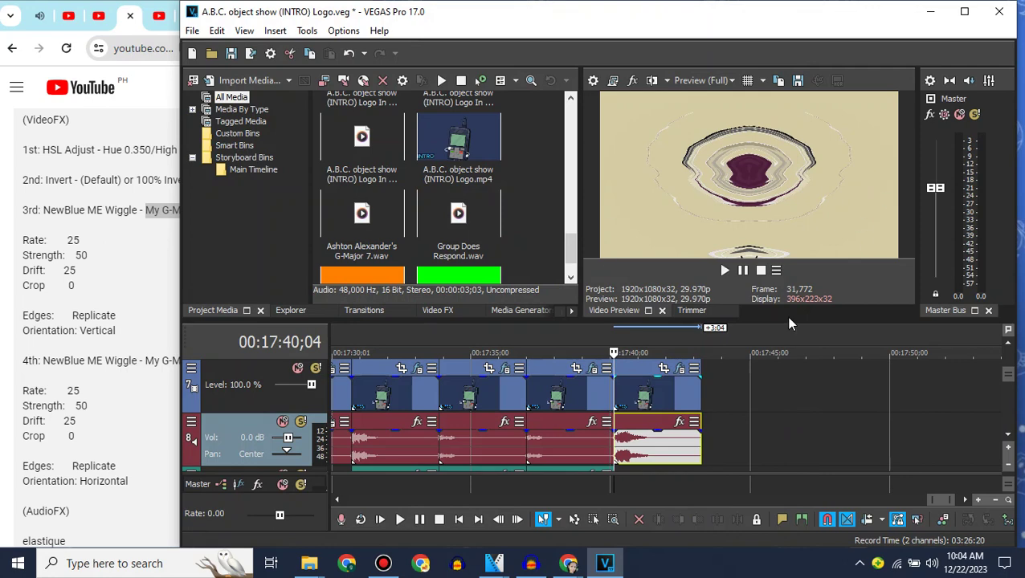
# Step: Switch to the browser, search YouTube for "g-major 40" and look through the results
pyautogui.click(126, 186)
pyautogui.click(206, 84)
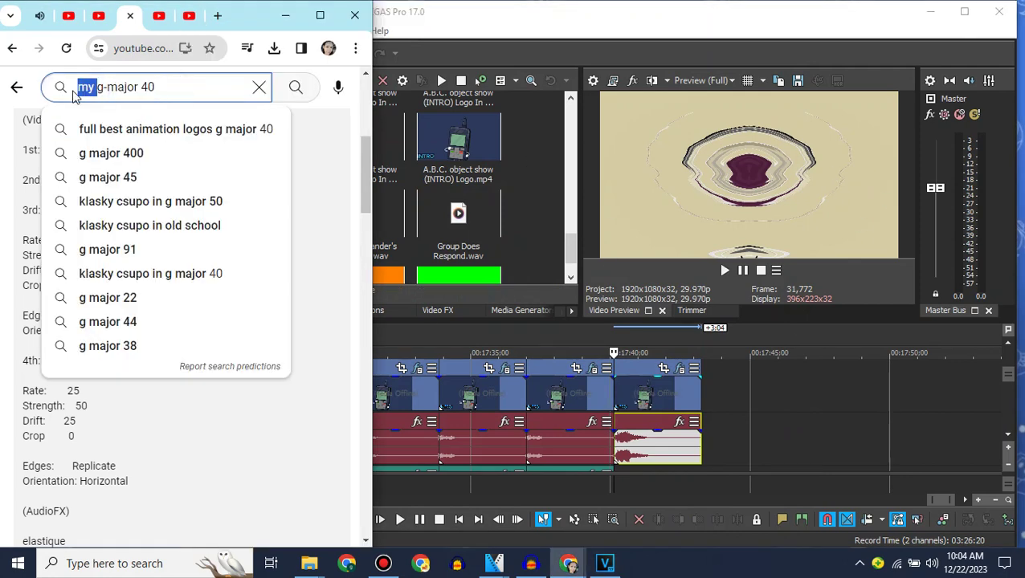
pyautogui.press('BackSpace')
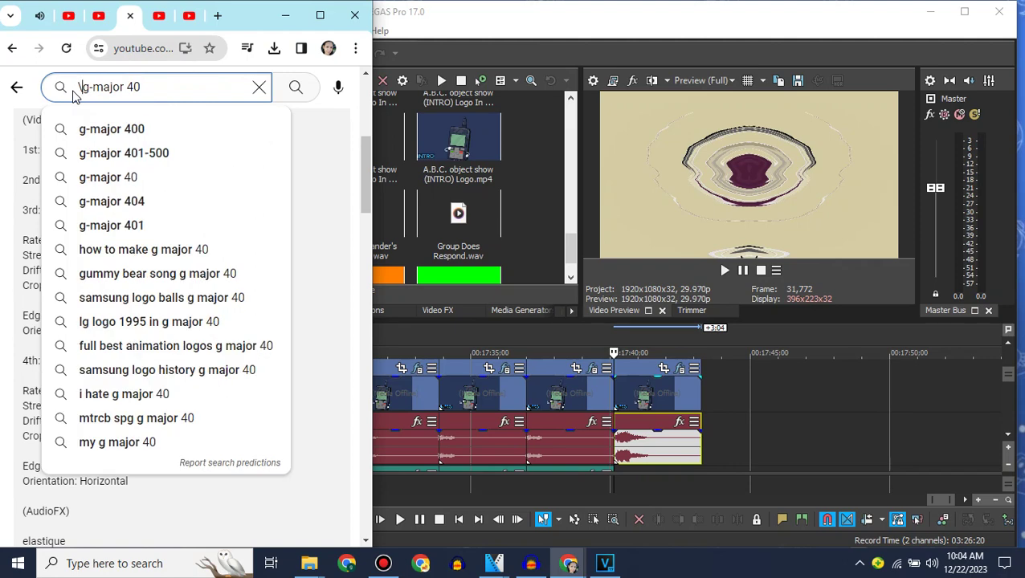
pyautogui.click(139, 178)
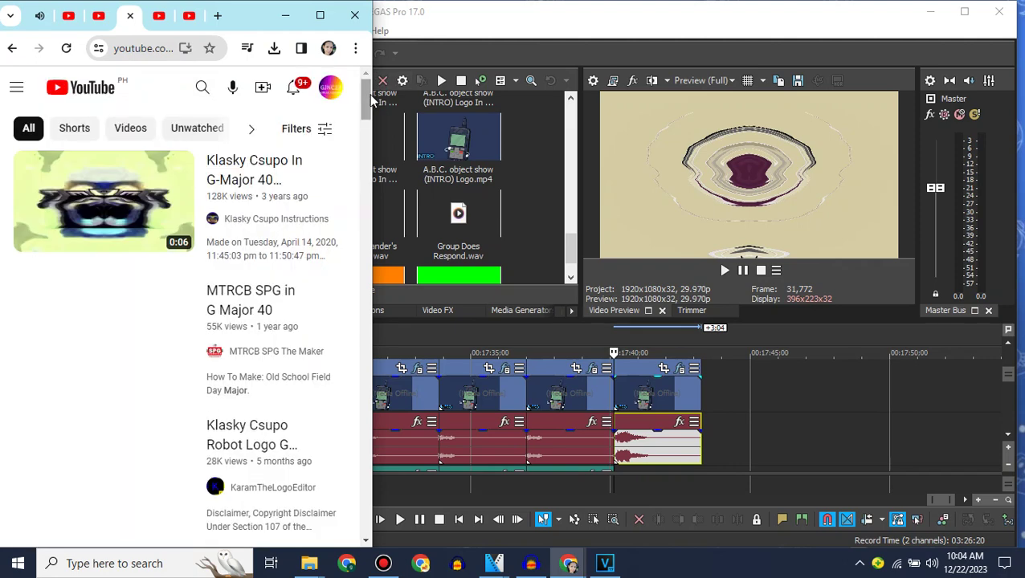
pyautogui.scroll(-5, 369, 97)
pyautogui.scroll(-10, 370, 98)
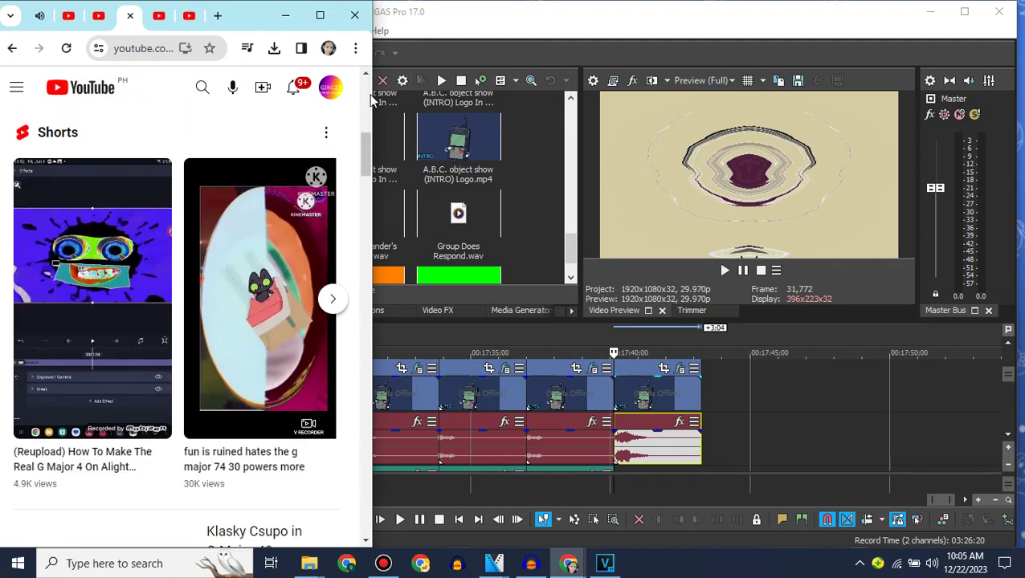
pyautogui.scroll(-8, 372, 98)
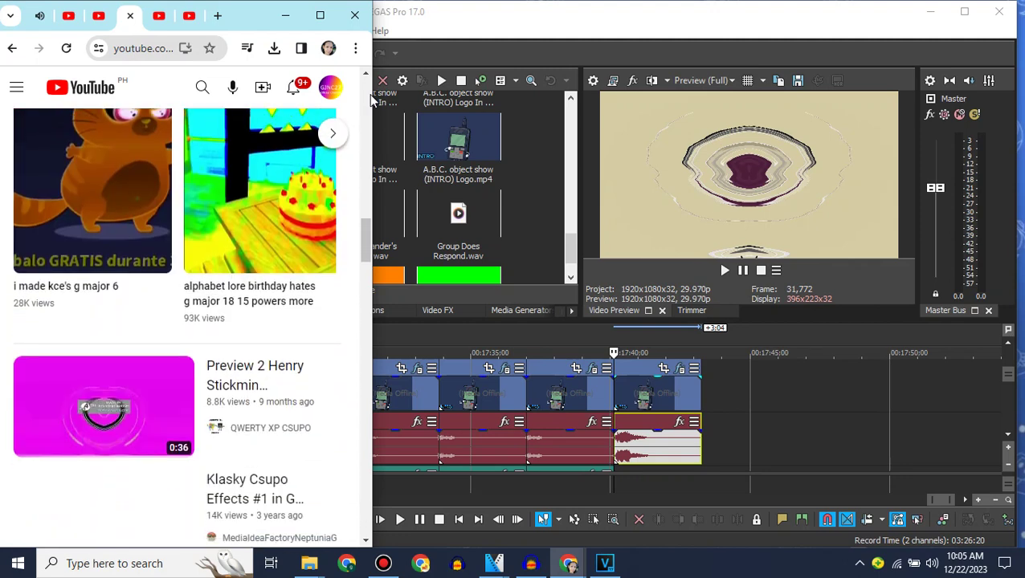
# Step: Search YouTube for "my g-major 40", then consult the My G Major effect list in the neighbouring browser tab
pyautogui.click(200, 88)
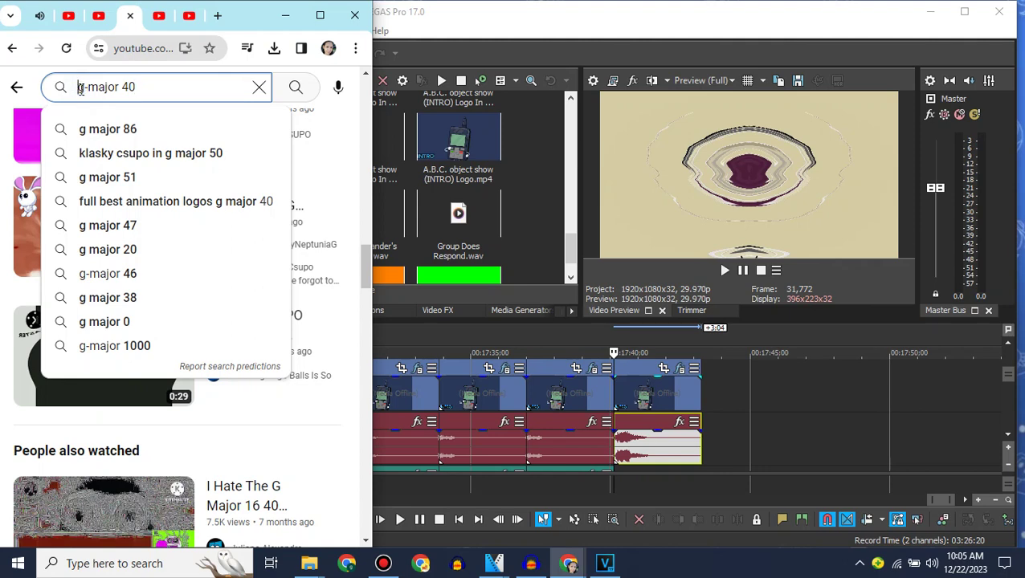
pyautogui.write('my')
pyautogui.press('Return')
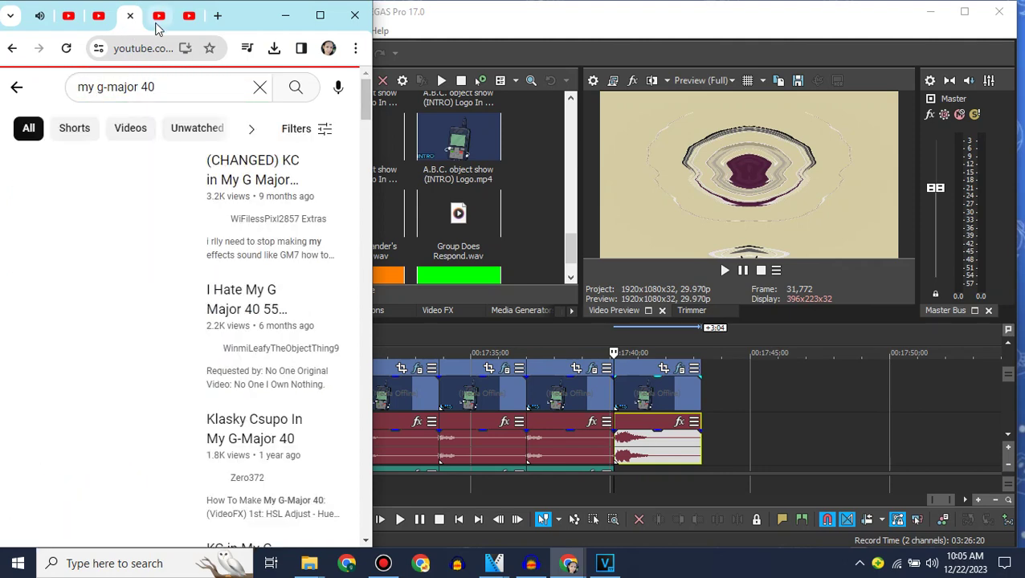
pyautogui.click(158, 27)
pyautogui.scroll(-1, 169, 309)
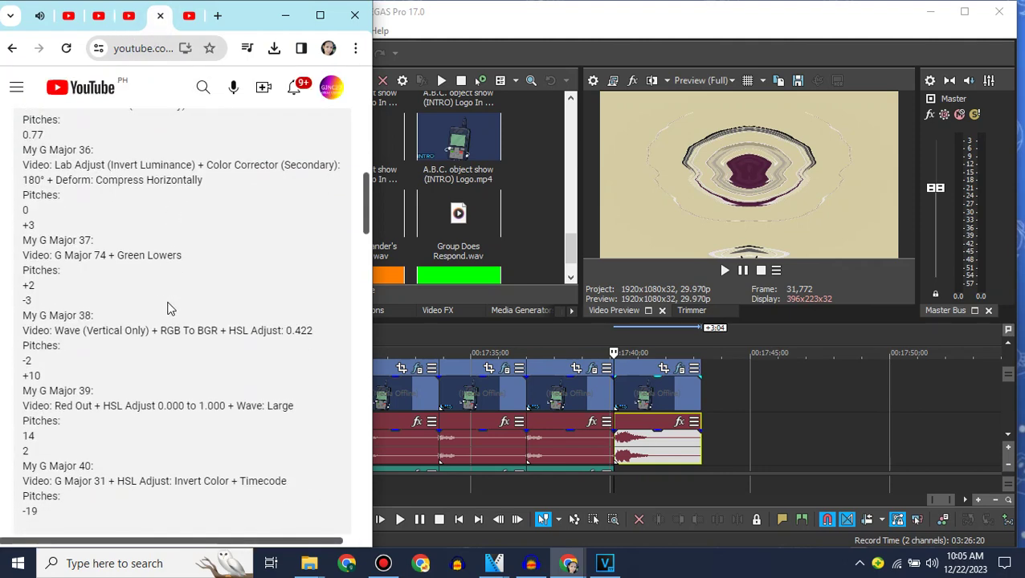
# Step: Add another logo MP4 copy at 00:17:43;08 in VEGAS and apply the Wave effect with the Vertical Only preset
pyautogui.click(590, 5)
pyautogui.moveTo(458, 143); pyautogui.dragTo(703, 389)
pyautogui.click(436, 311)
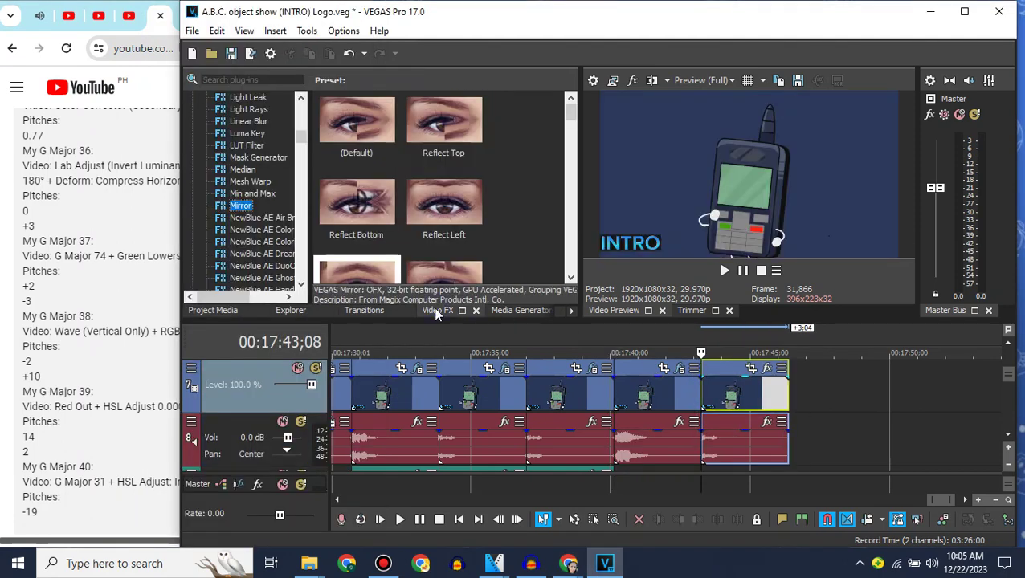
pyautogui.moveTo(301, 146); pyautogui.dragTo(304, 269)
pyautogui.click(245, 207)
pyautogui.moveTo(356, 211); pyautogui.dragTo(735, 390)
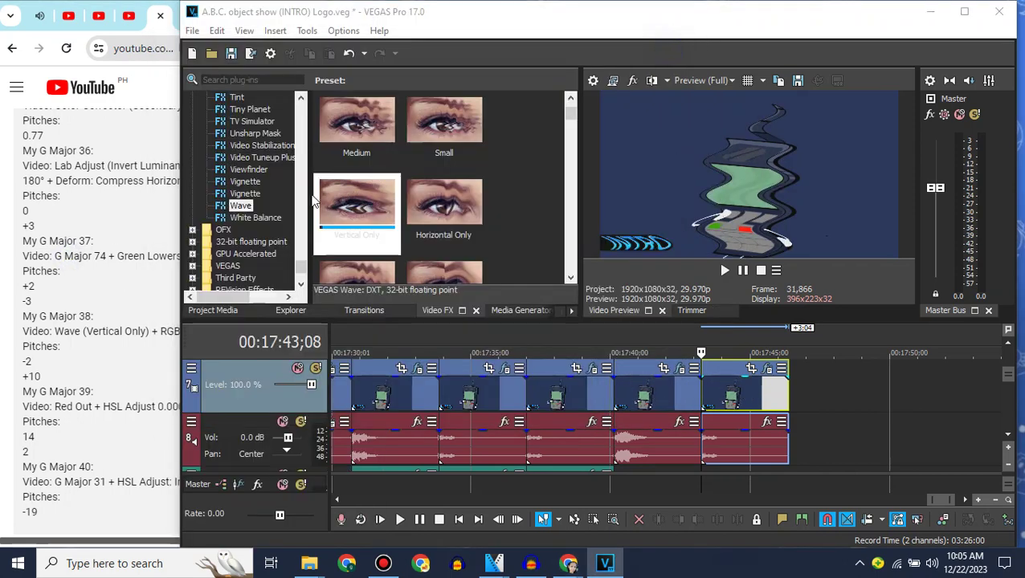
# Step: Add the Channel Blend effect with the RGB to BGR preset to the newest logo video event
pyautogui.scroll(20, 294, 120)
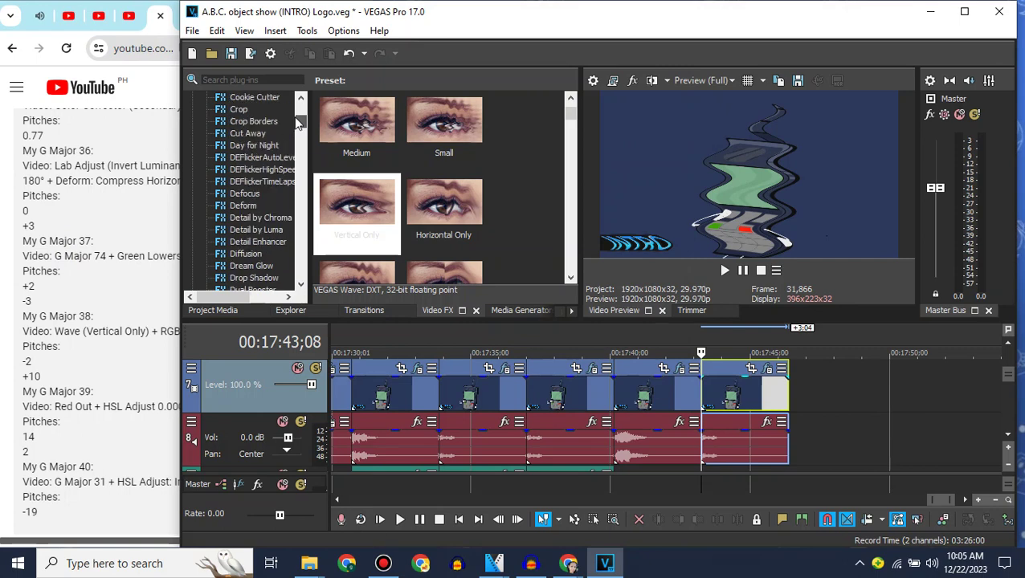
pyautogui.scroll(2, 290, 153)
pyautogui.moveTo(338, 214); pyautogui.dragTo(759, 392)
pyautogui.click(670, 49)
# Step: Check the My G Major 38 recipe, then add HSL Adjust to the newest logo video event with Add to hue at 0.422
pyautogui.click(56, 259)
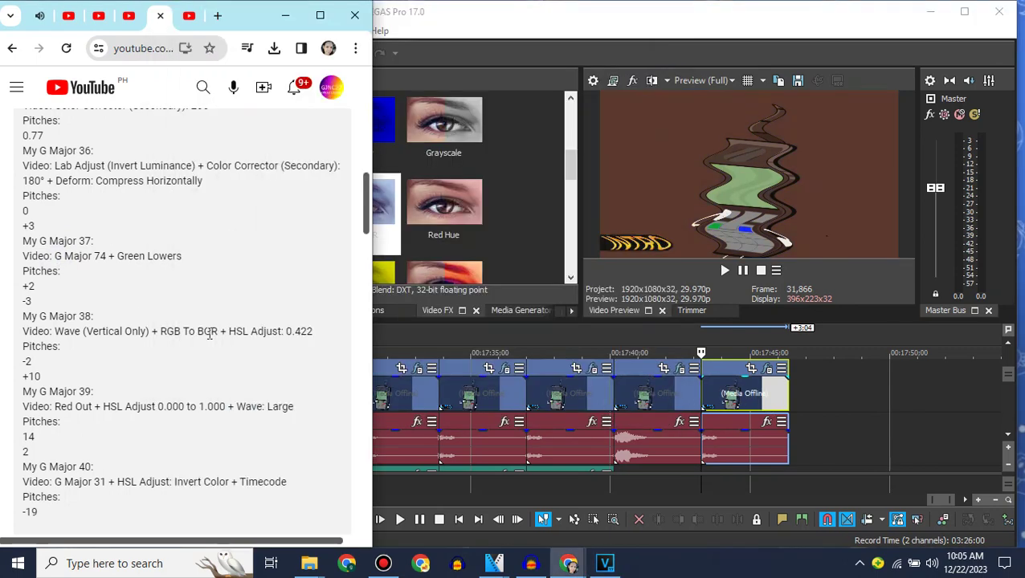
pyautogui.click(531, 3)
pyautogui.moveTo(301, 114); pyautogui.dragTo(303, 129)
pyautogui.click(265, 240)
pyautogui.moveTo(366, 121); pyautogui.dragTo(518, 243)
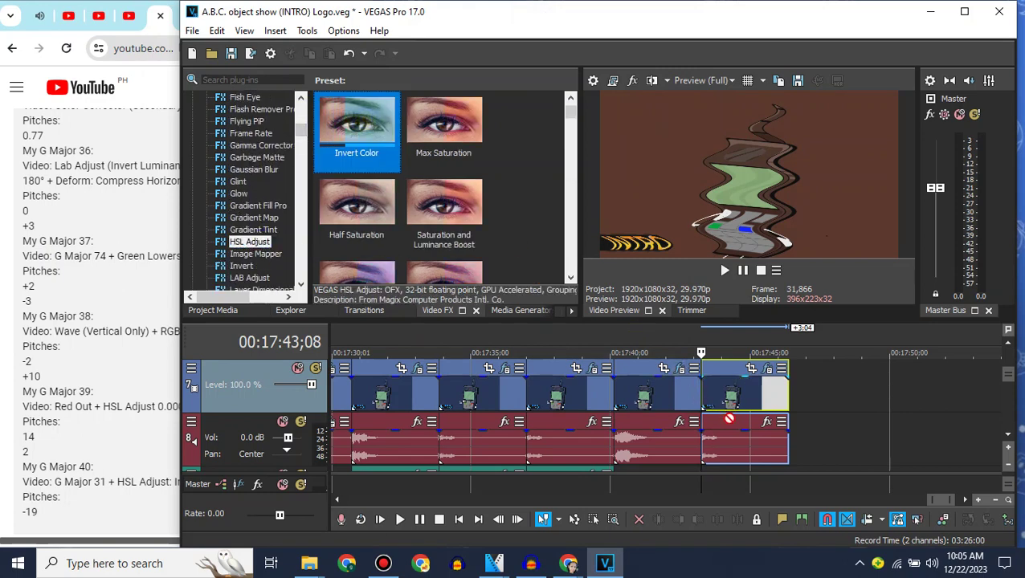
pyautogui.moveTo(713, 402); pyautogui.dragTo(715, 403)
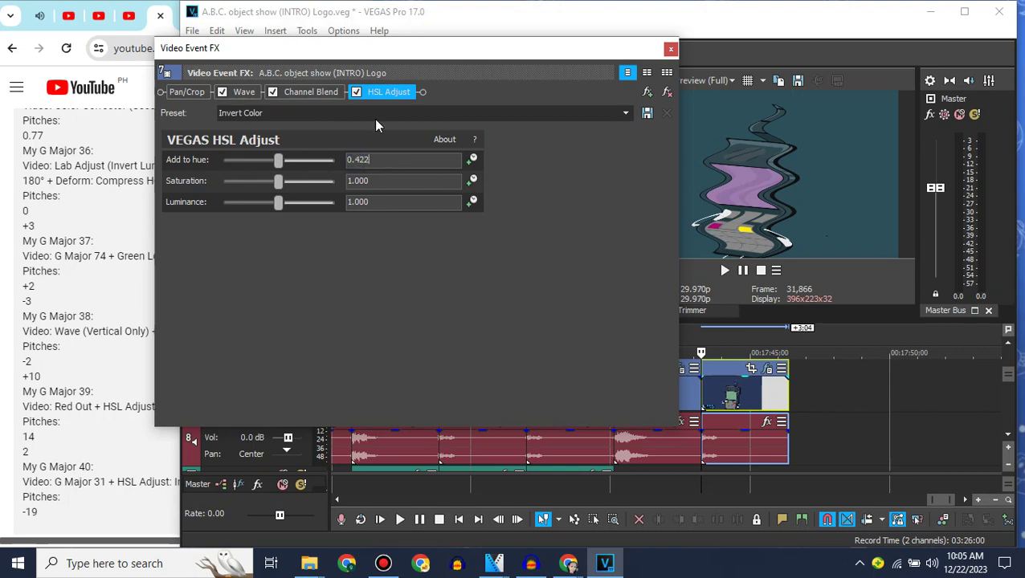
pyautogui.click(670, 50)
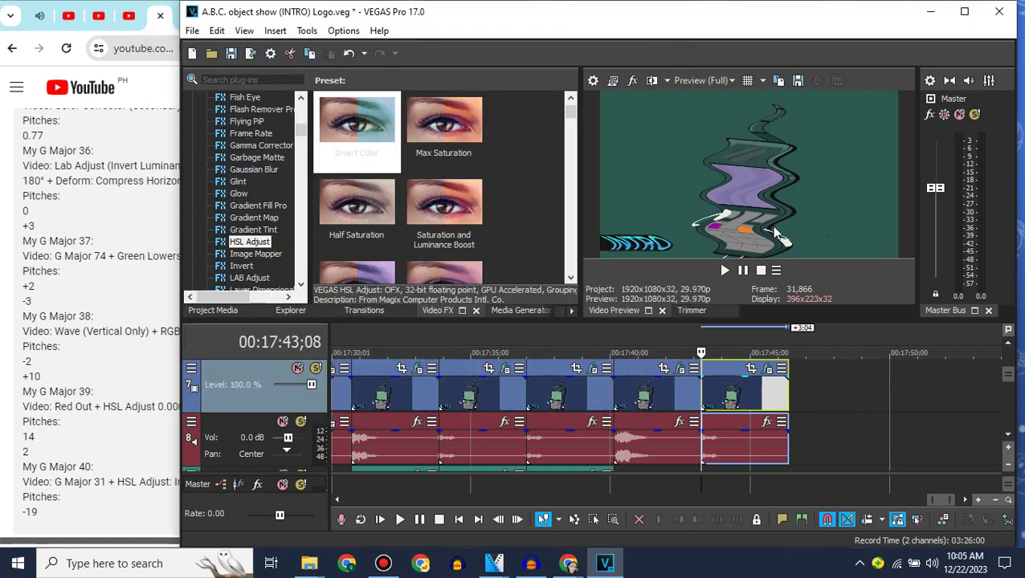
# Step: Check the listed pitches, then set the newest logo audio event to the élastique method with a pitch change of -19
pyautogui.click(53, 244)
pyautogui.scroll(-1, 232, 310)
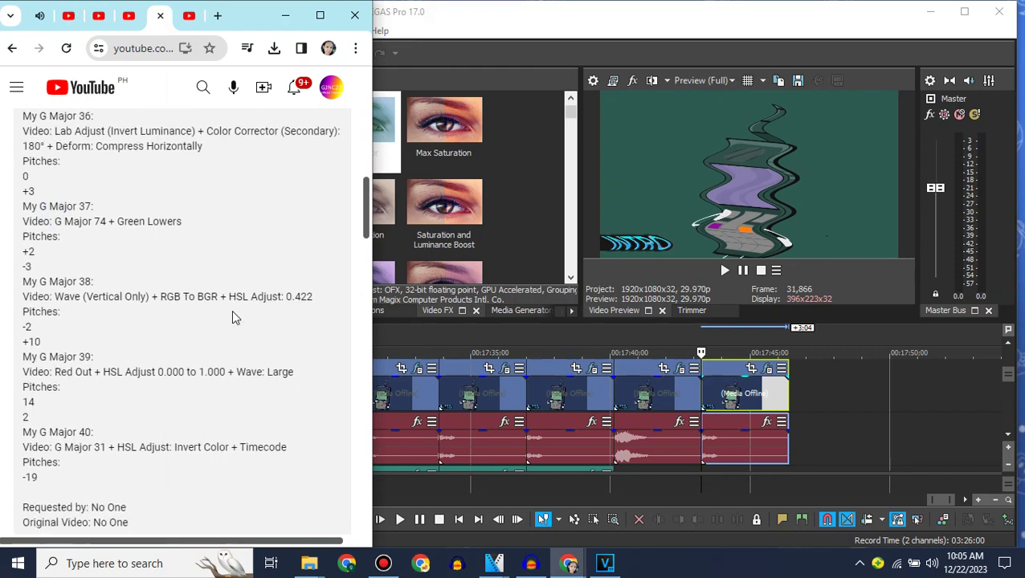
pyautogui.click(722, 418)
pyautogui.rightClick(721, 421)
pyautogui.moveTo(746, 565)
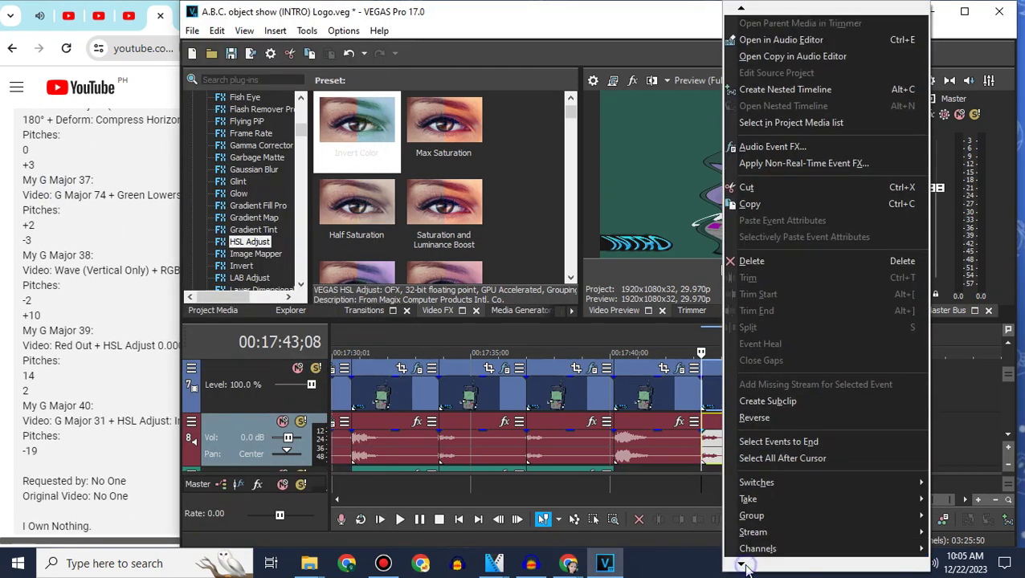
pyautogui.click(763, 540)
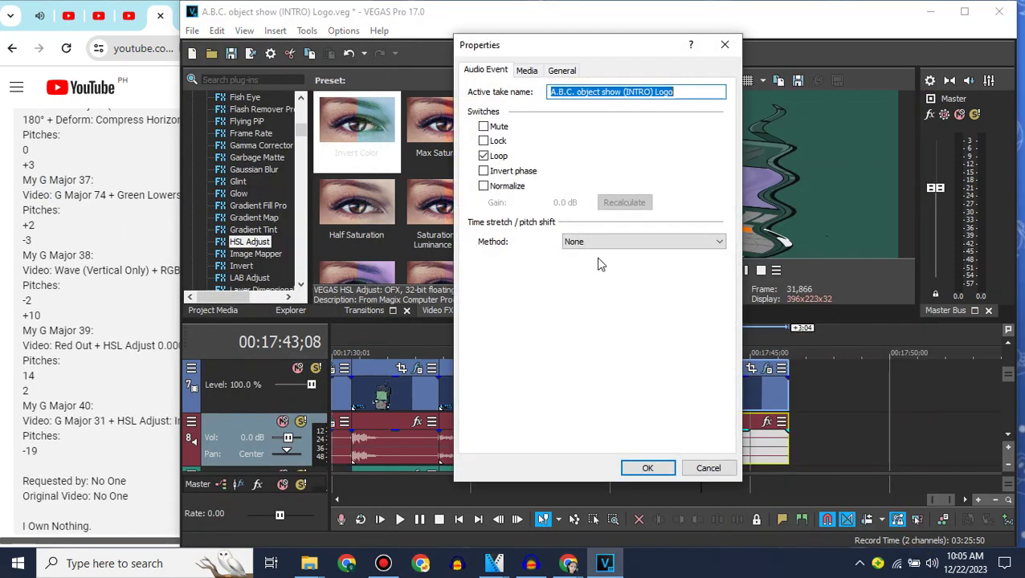
pyautogui.click(634, 242)
pyautogui.click(598, 252)
pyautogui.write('-')
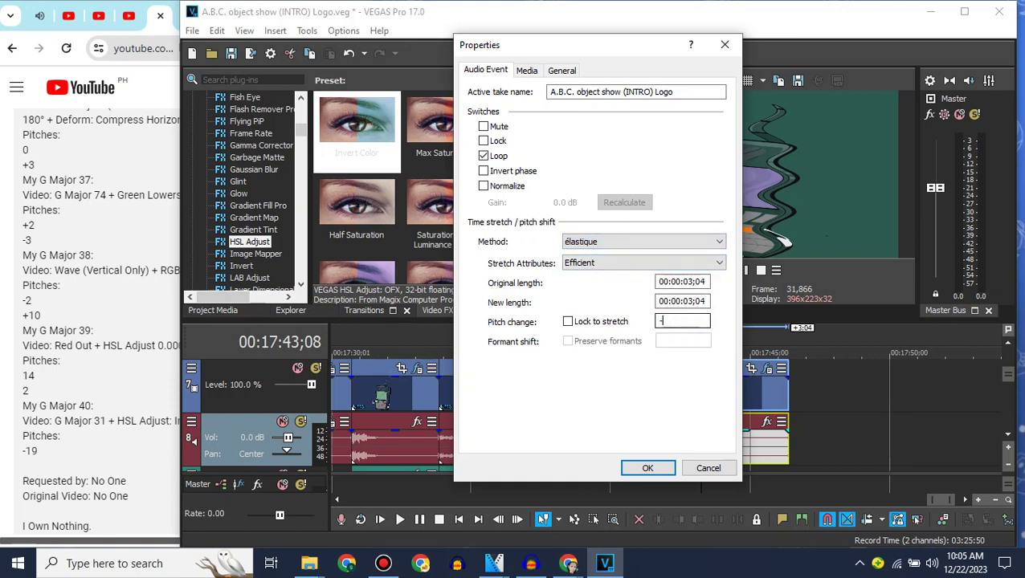
pyautogui.write('19')
pyautogui.press('Return')
# Step: Add only the audio of the logo MP4 to track 9 at 00:17:43;08, beneath the newest logo audio event
pyautogui.click(1009, 434)
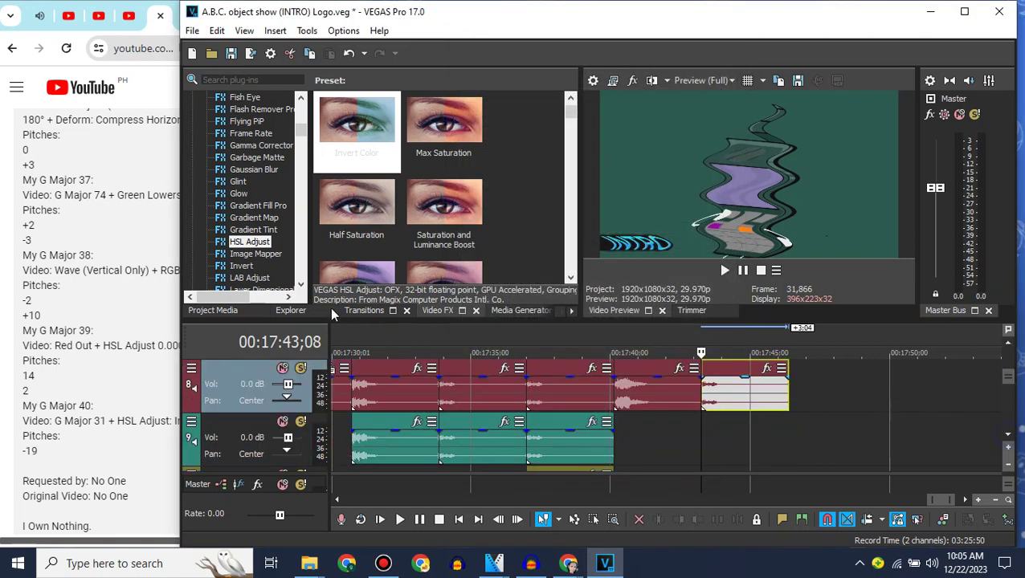
pyautogui.click(213, 310)
pyautogui.moveTo(702, 408); pyautogui.dragTo(690, 424)
pyautogui.rightClick(687, 426)
pyautogui.click(733, 295)
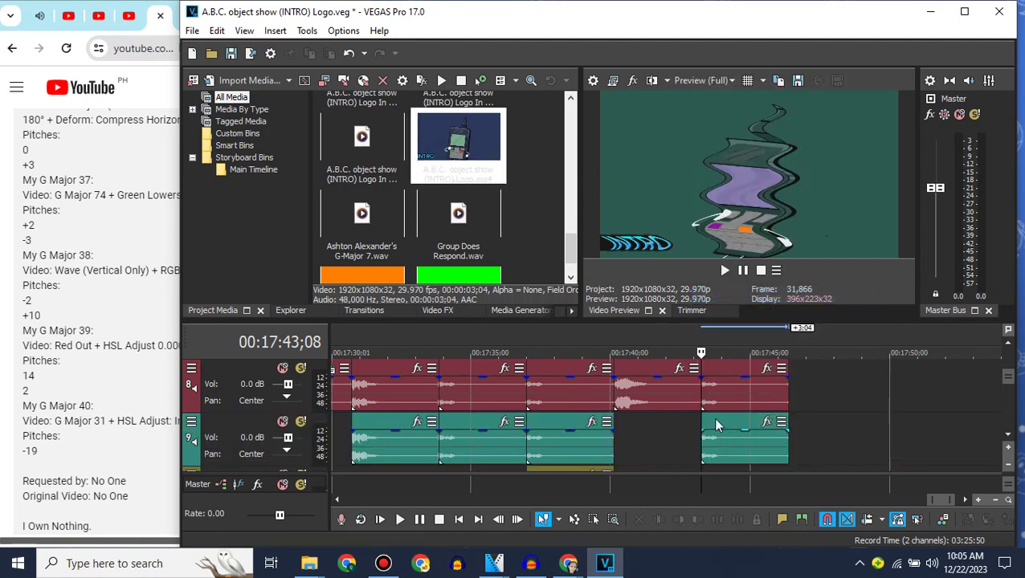
# Step: Set the track 9 audio event at 00:17:43;08 to the élastique time stretch and pitch shift method
pyautogui.rightClick(713, 418)
pyautogui.moveTo(739, 567)
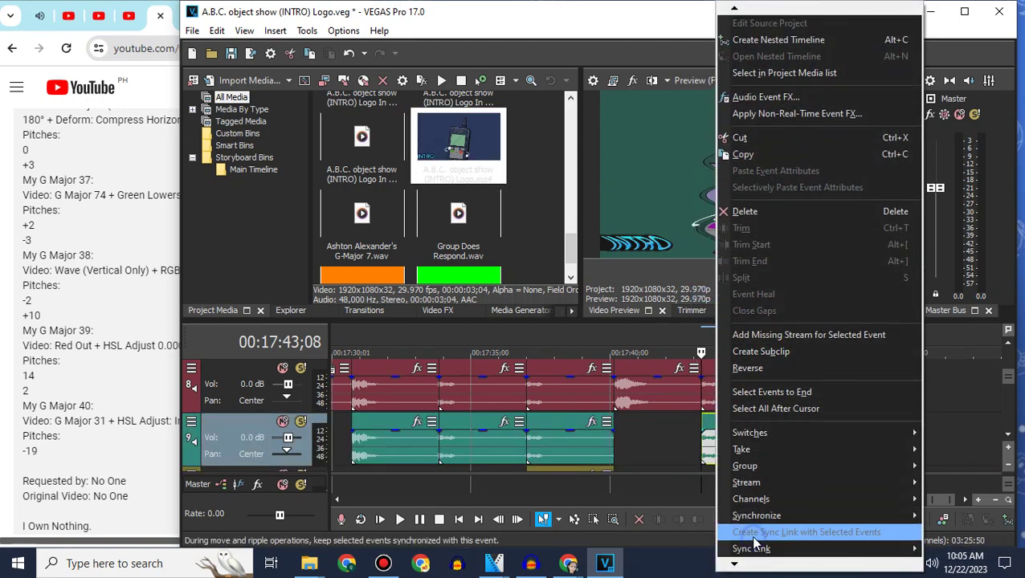
pyautogui.click(755, 550)
pyautogui.click(612, 243)
pyautogui.click(613, 250)
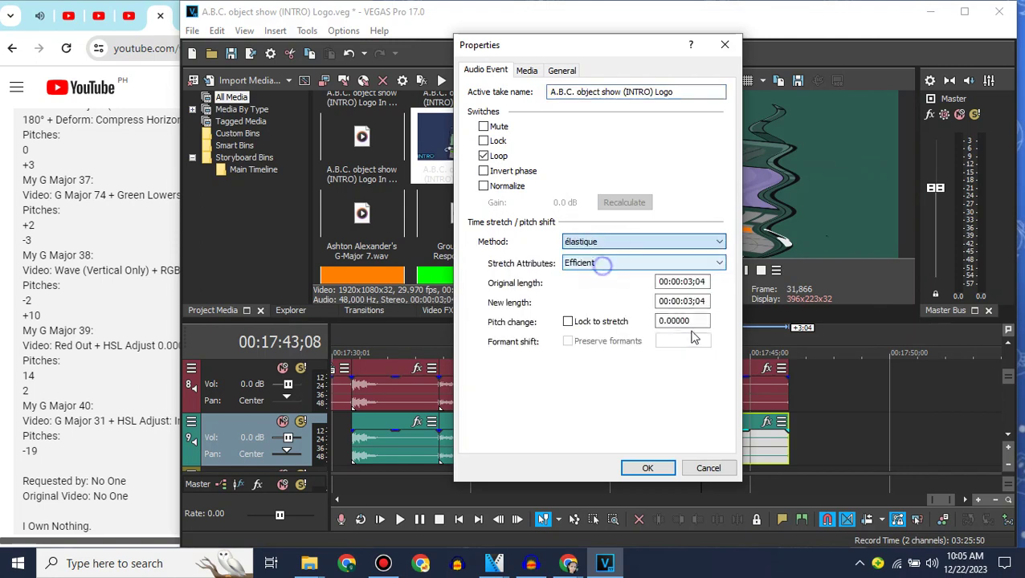
pyautogui.click(652, 468)
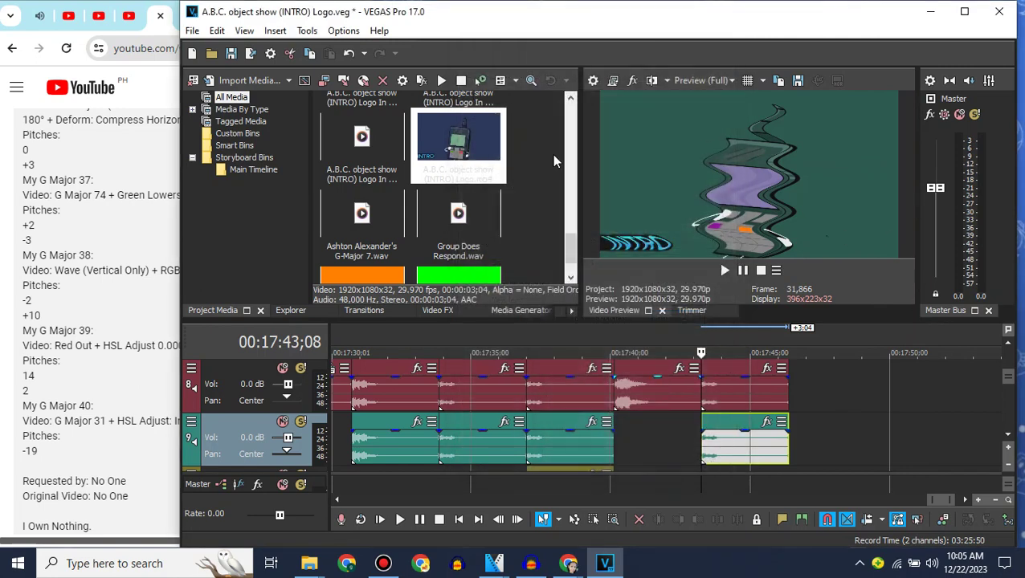
# Step: Add the logo MP4 to tracks 7 and 8 at 00:17:46;12 and apply Channel Blend with the red-only preset to its video event
pyautogui.click(1006, 346)
pyautogui.moveTo(492, 159); pyautogui.dragTo(793, 386)
pyautogui.click(439, 310)
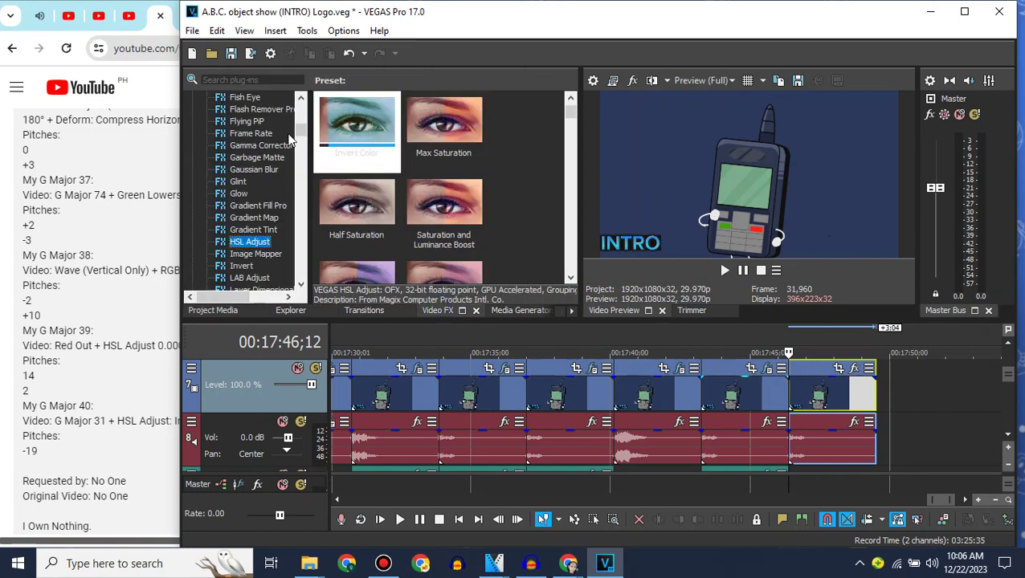
pyautogui.scroll(5, 304, 112)
pyautogui.click(256, 110)
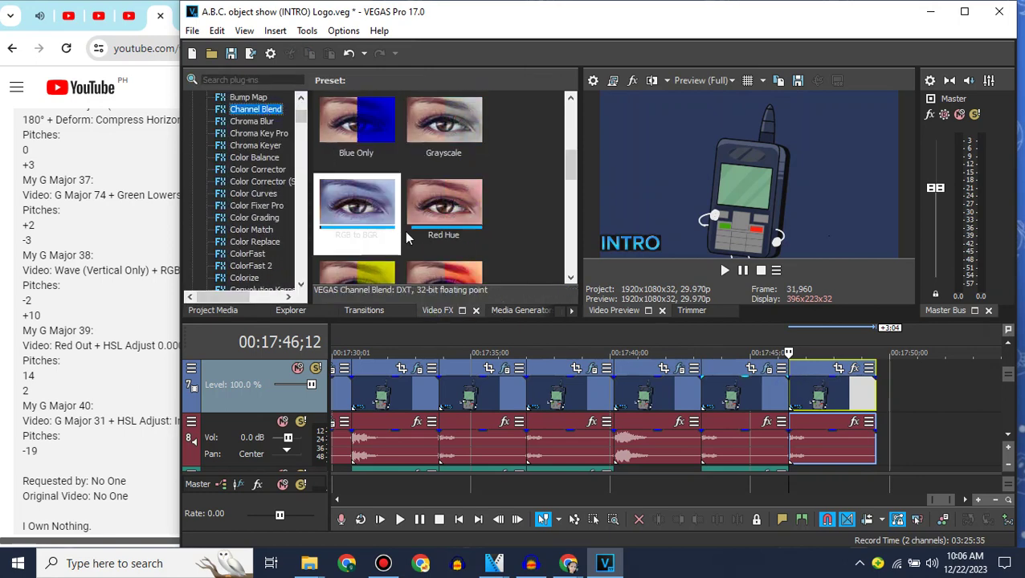
pyautogui.moveTo(572, 165); pyautogui.dragTo(572, 151)
pyautogui.moveTo(381, 132); pyautogui.dragTo(814, 386)
pyautogui.click(671, 48)
# Step: Switch to the Klasky Csupo My G Major 31-40 video in the browser and examine its look around 0:46
pyautogui.click(87, 206)
pyautogui.scroll(9, 234, 265)
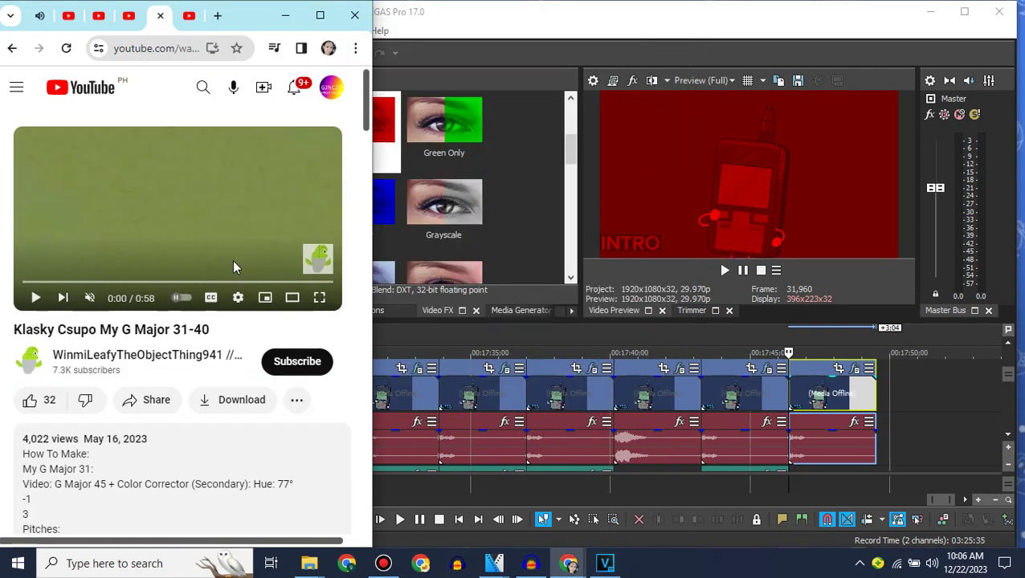
pyautogui.click(269, 282)
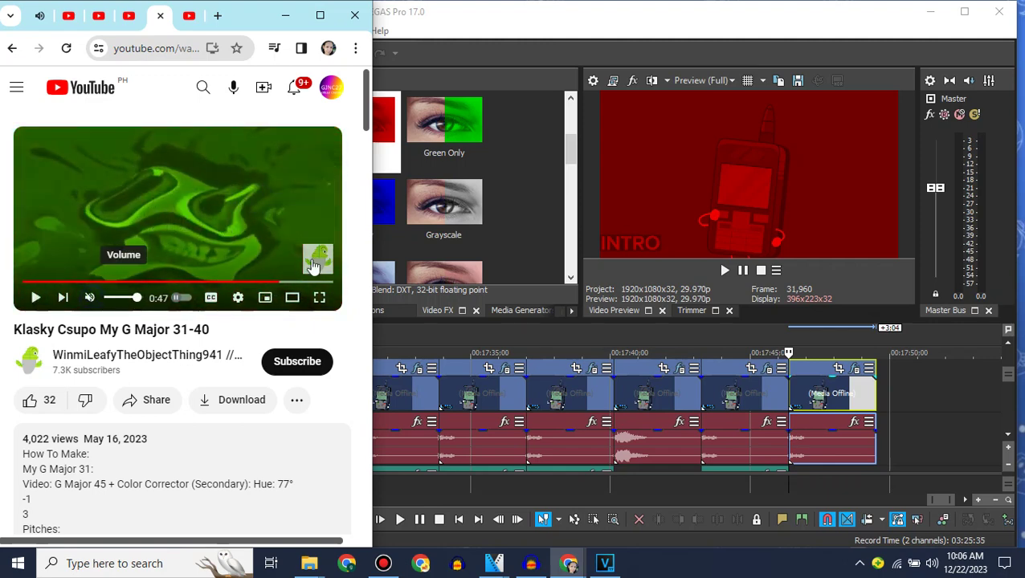
pyautogui.moveTo(274, 283); pyautogui.dragTo(276, 284)
pyautogui.click(274, 282)
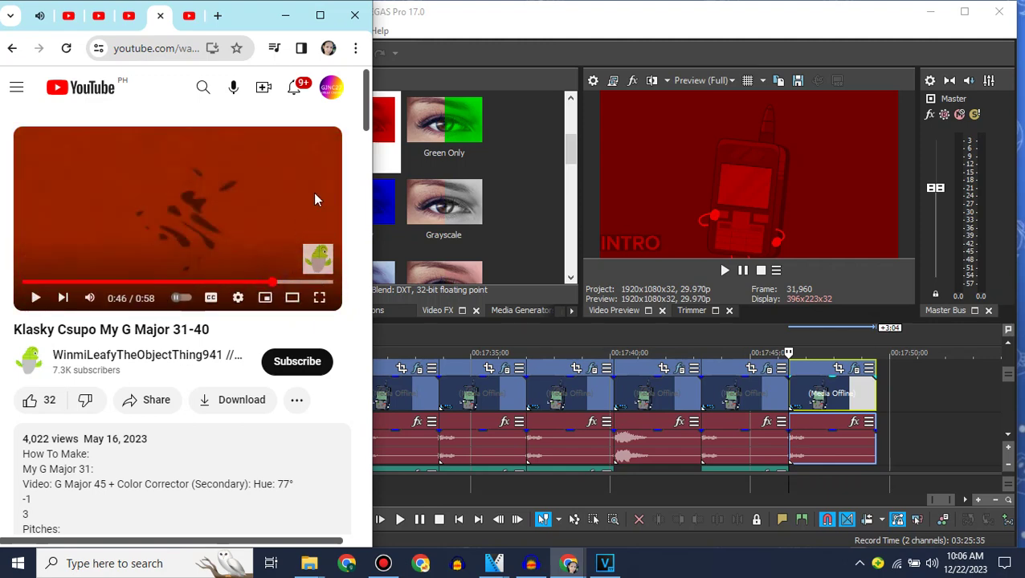
# Step: Find the My G Major 39 recipe in the YouTube description and add the default HSL Adjust effect to the last video clip
pyautogui.press('space')
pyautogui.press('space')
pyautogui.moveTo(361, 131); pyautogui.dragTo(386, 267)
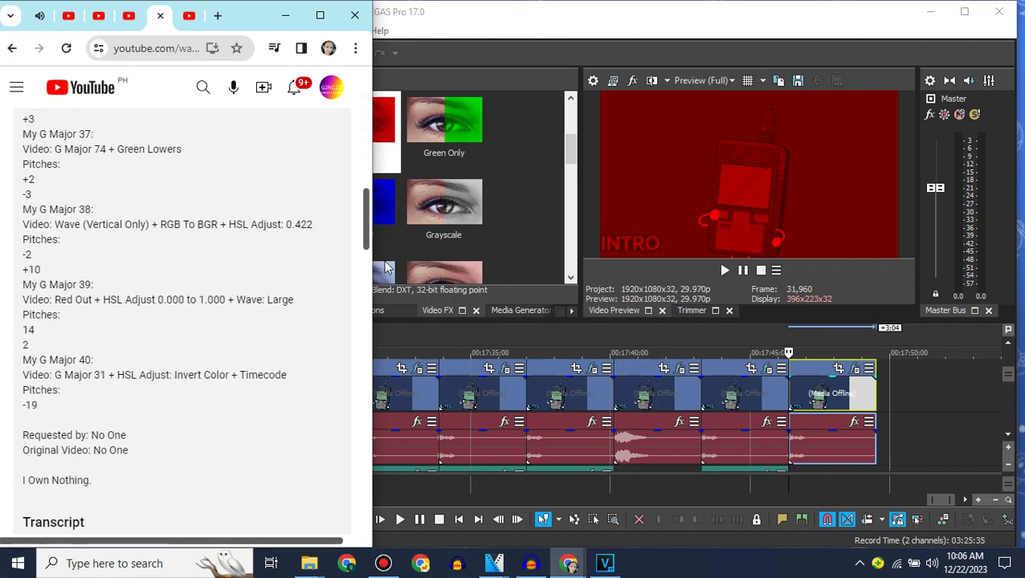
pyautogui.click(799, 374)
pyautogui.scroll(-15, 295, 138)
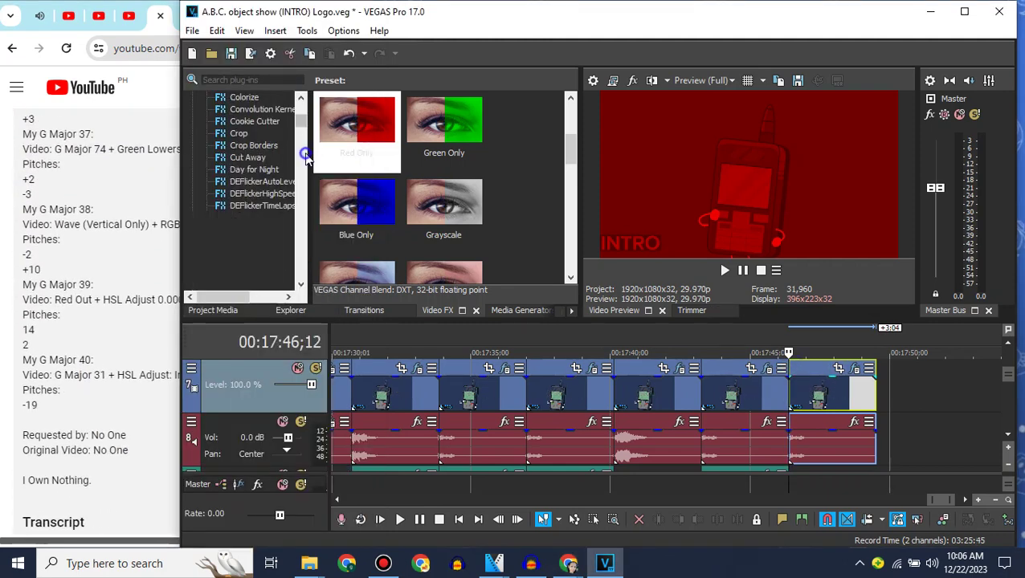
pyautogui.click(251, 241)
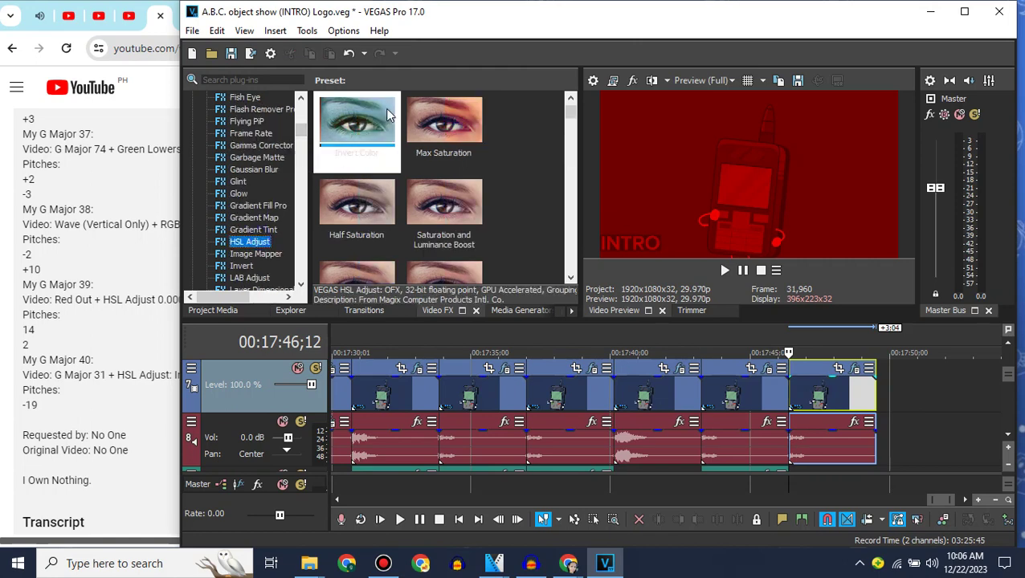
pyautogui.moveTo(569, 114); pyautogui.dragTo(570, 98)
pyautogui.moveTo(328, 136); pyautogui.dragTo(835, 378)
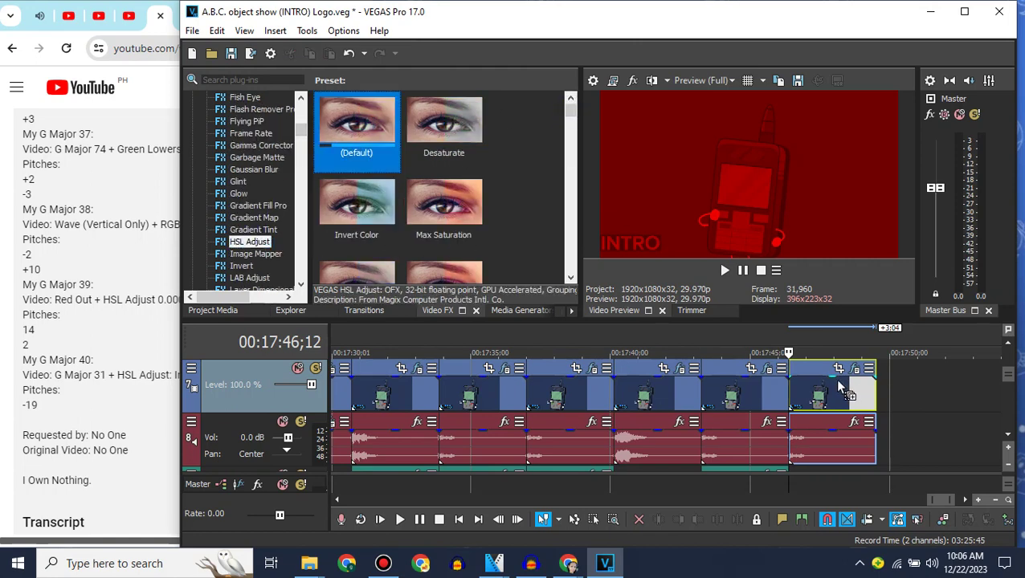
# Step: Animate the HSL Adjust hue shift from 0.000 at the clip's start to 1.000 at its end
pyautogui.click(472, 158)
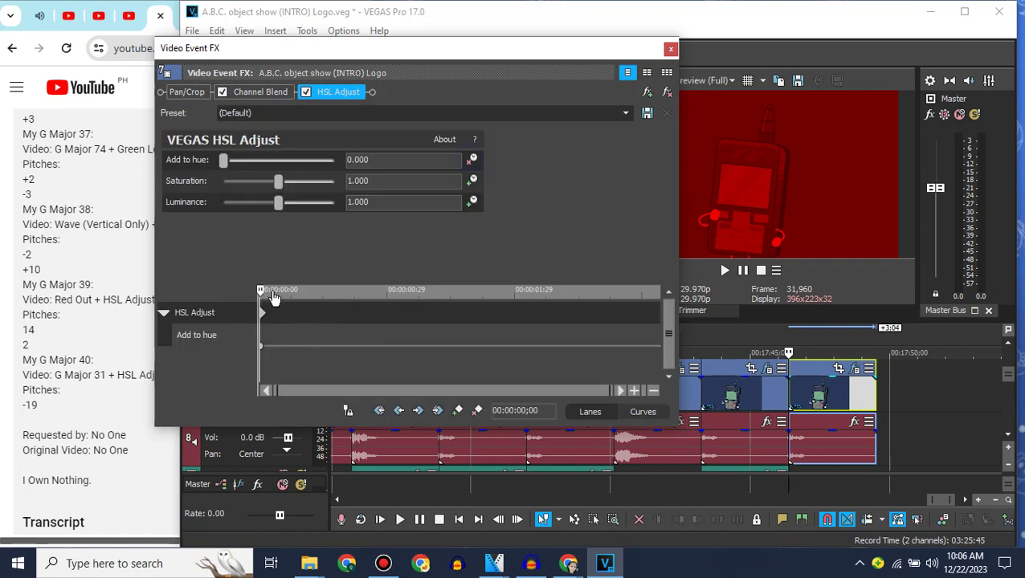
pyautogui.moveTo(266, 293); pyautogui.dragTo(663, 298)
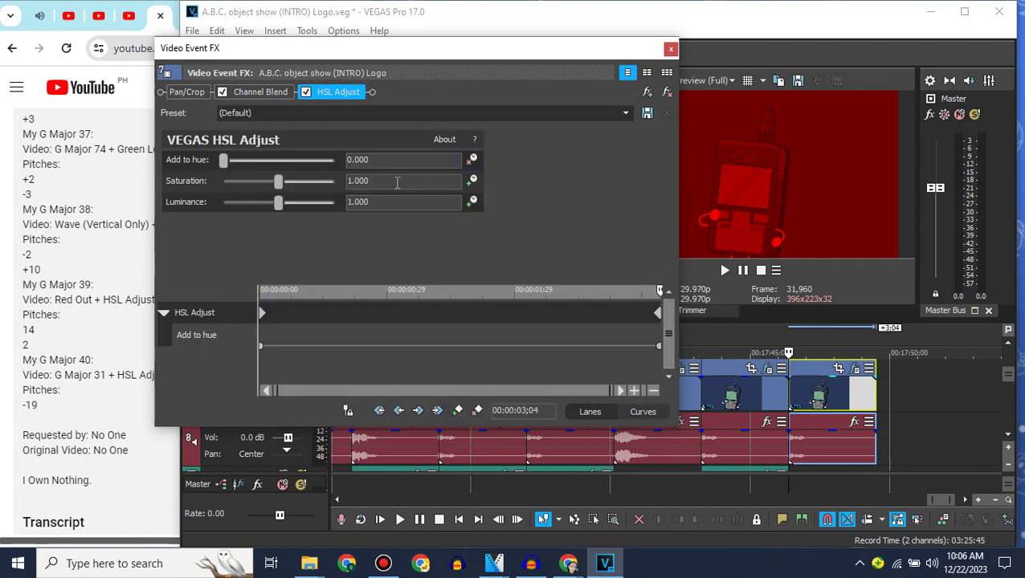
pyautogui.moveTo(225, 160); pyautogui.dragTo(302, 266)
pyautogui.click(670, 49)
# Step: Add the Wave effect with the Large preset to the last video clip
pyautogui.click(241, 240)
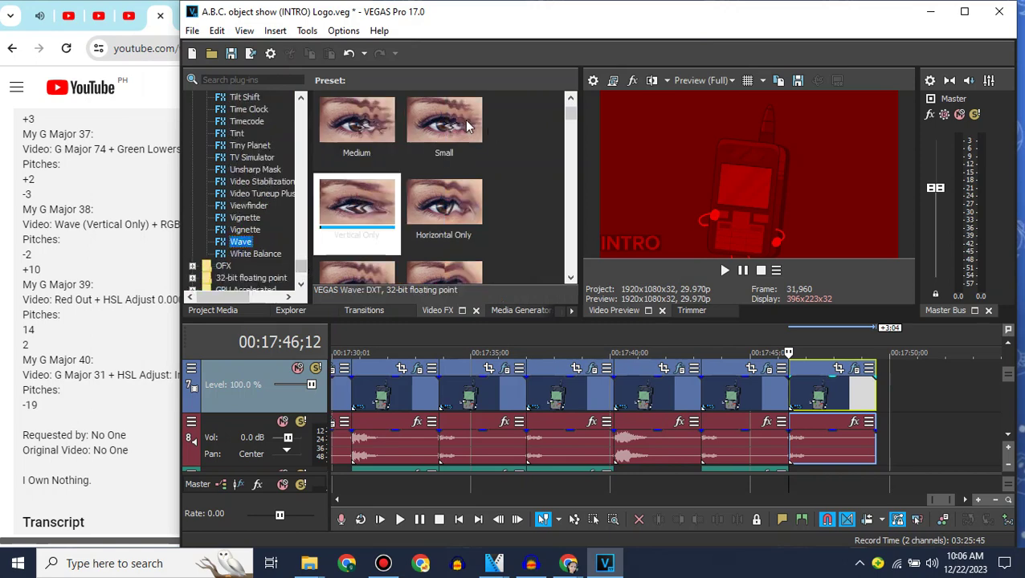
pyautogui.scroll(1, 566, 109)
pyautogui.doubleClick(443, 121)
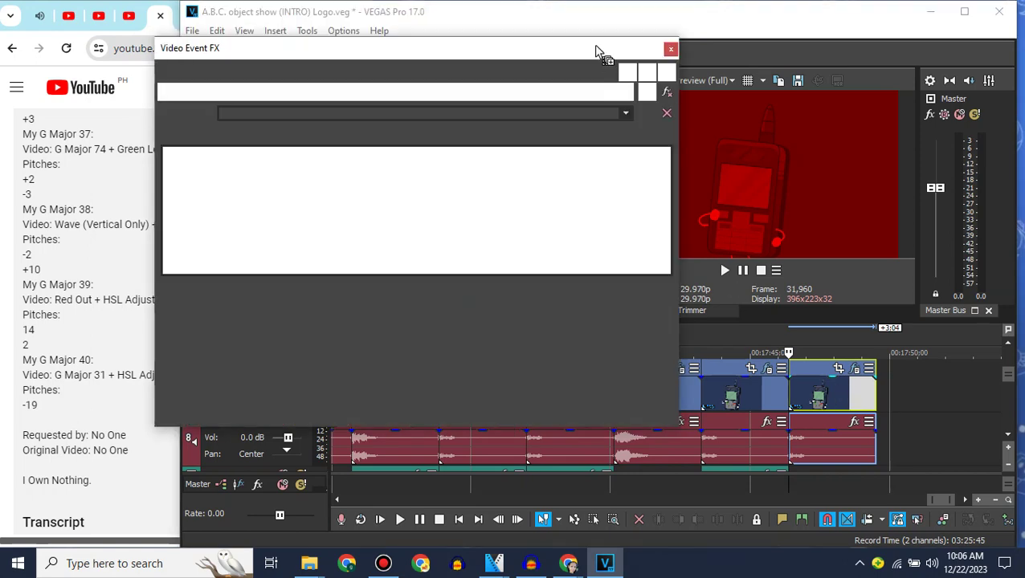
pyautogui.click(669, 50)
# Step: Set the last audio clip on track 8 to élastique pitch shifting with a pitch change of 14
pyautogui.click(1008, 439)
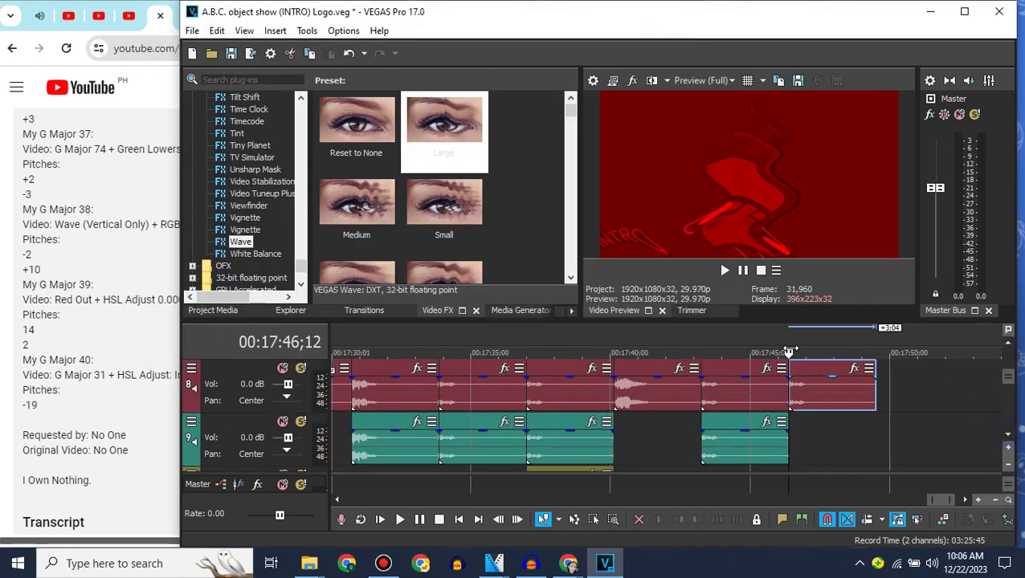
pyautogui.rightClick(792, 371)
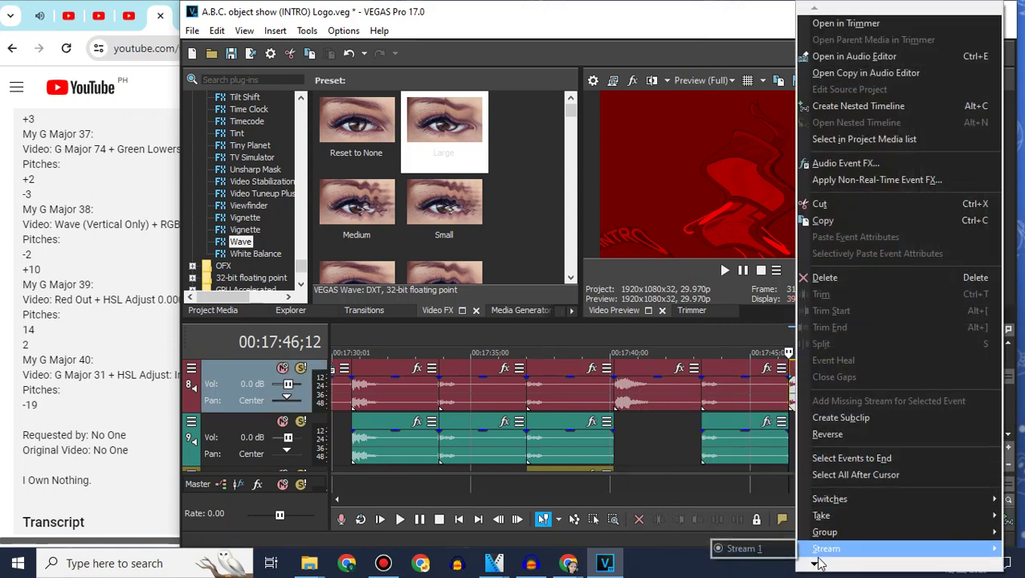
pyautogui.click(835, 554)
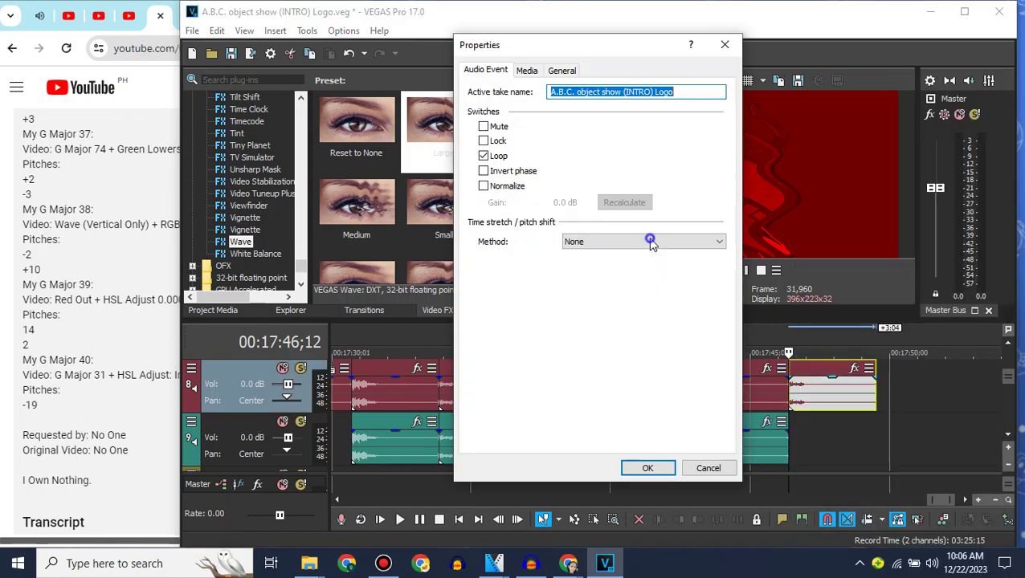
pyautogui.click(647, 241)
pyautogui.click(586, 265)
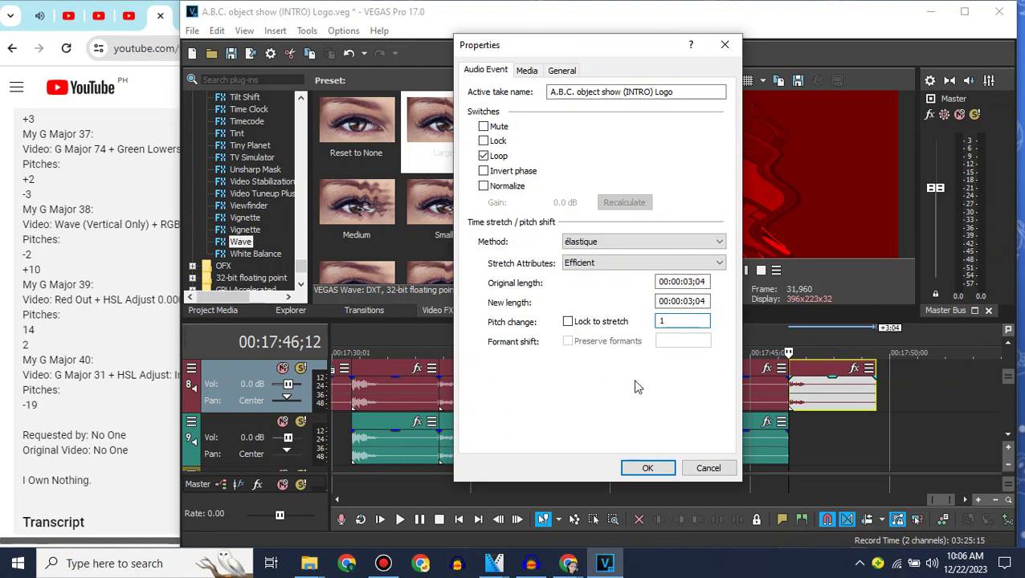
pyautogui.click(654, 468)
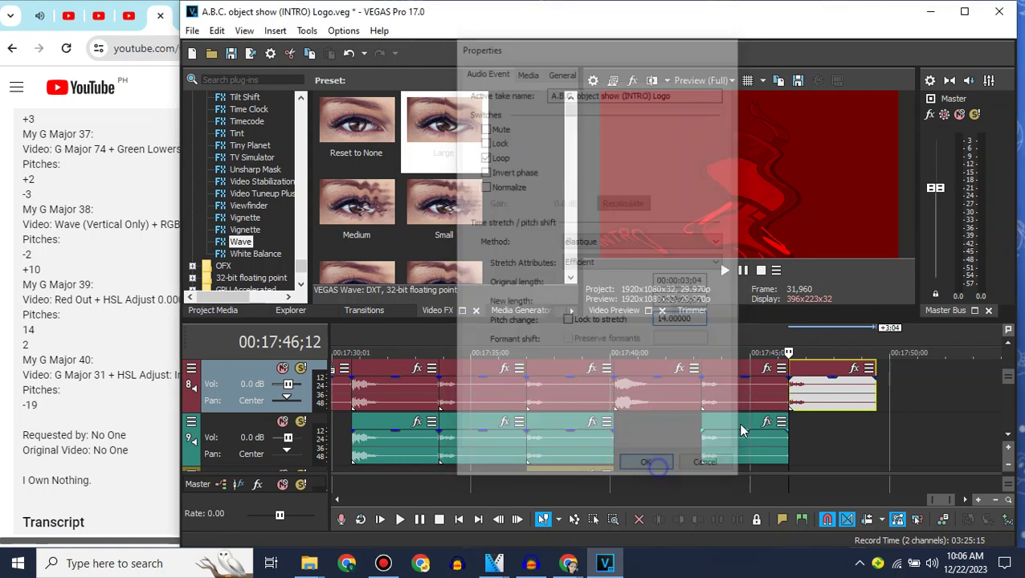
# Step: Copy the preceding audio clip on track 9 to the playhead and set the copy's pitch change to 2
pyautogui.rightClick(738, 422)
pyautogui.click(772, 215)
pyautogui.hotkey('ctrl', 'v')
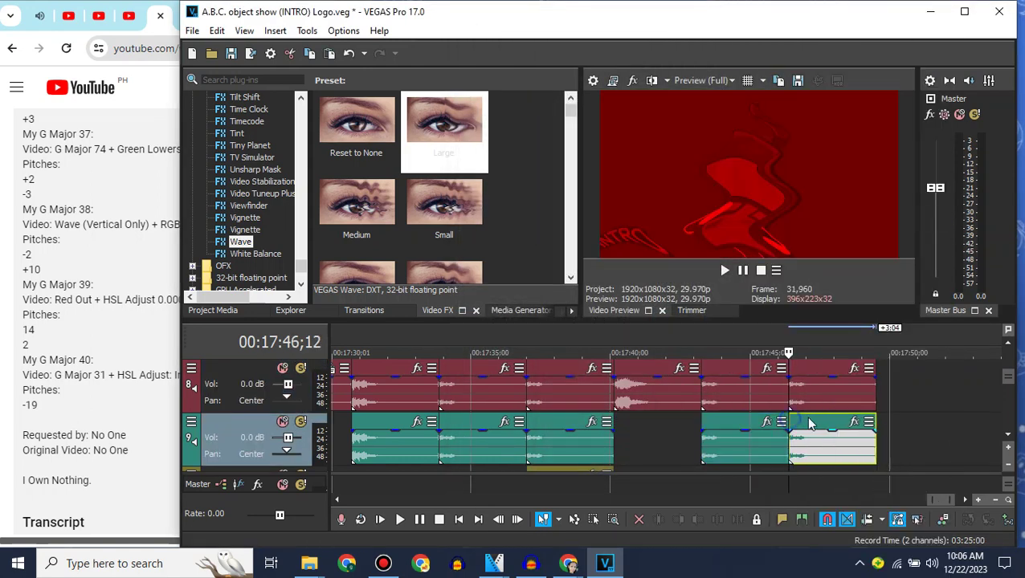
pyautogui.rightClick(799, 421)
pyautogui.click(844, 546)
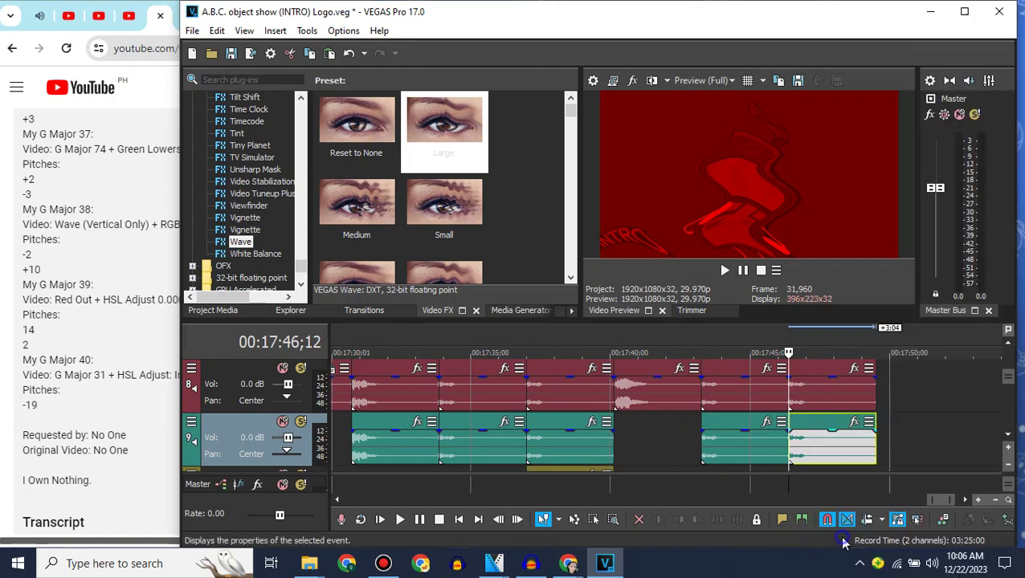
pyautogui.moveTo(701, 324); pyautogui.dragTo(610, 324)
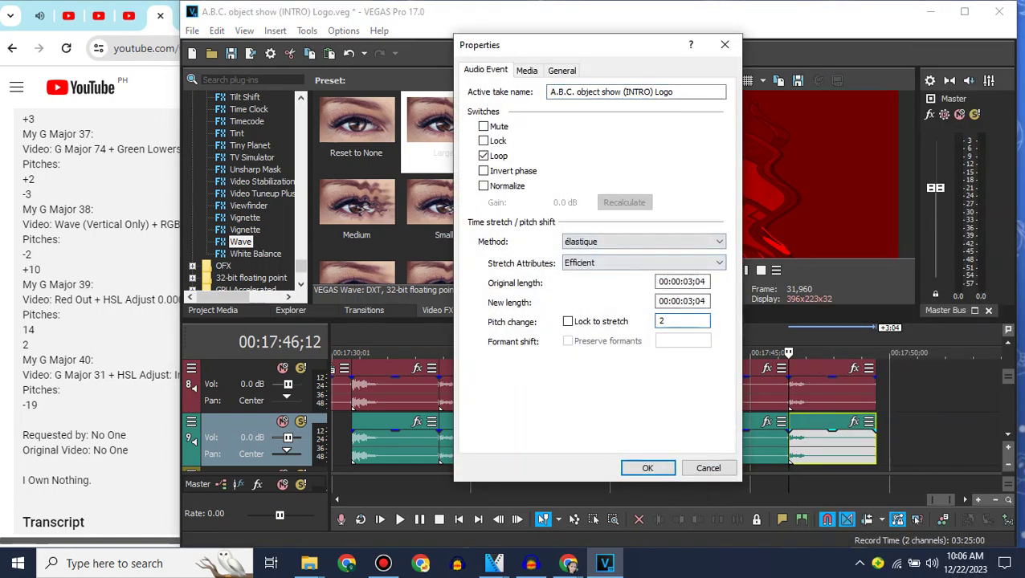
pyautogui.click(646, 470)
pyautogui.click(1008, 345)
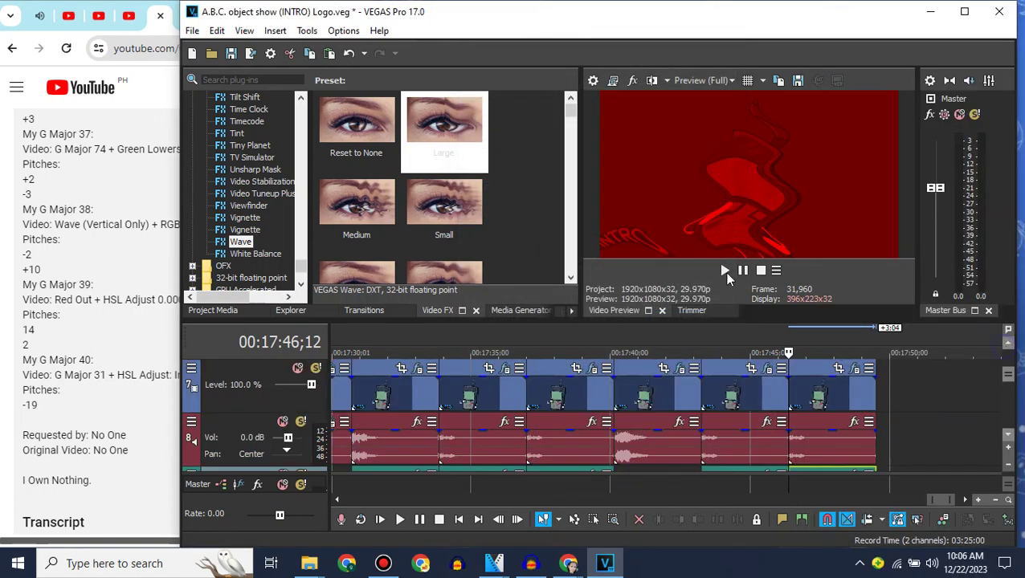
# Step: Preview the final part of the YouTube reference video and look up the My G Major 40 recipe in its description
pyautogui.click(67, 225)
pyautogui.moveTo(367, 228); pyautogui.dragTo(360, 112)
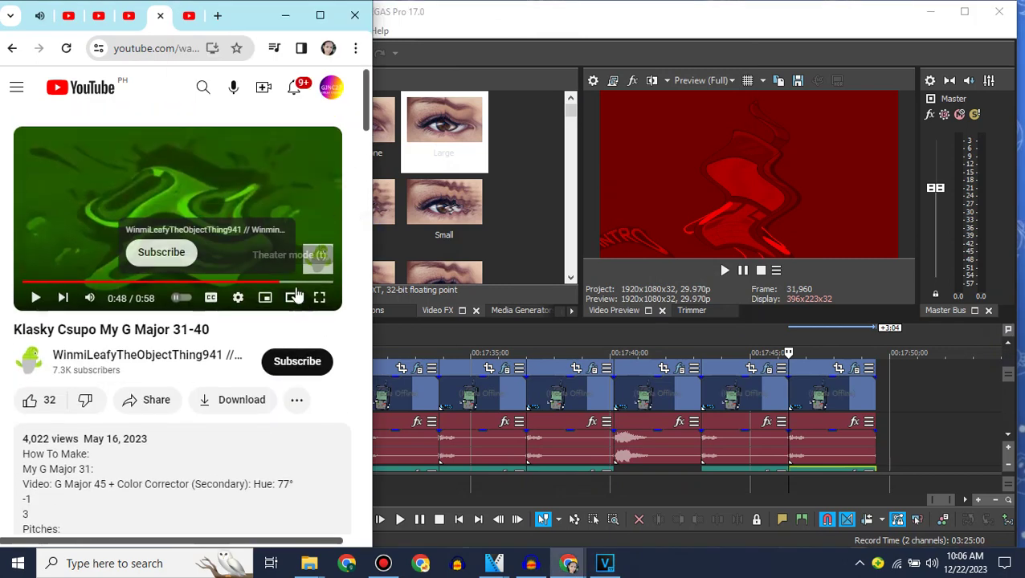
pyautogui.click(304, 283)
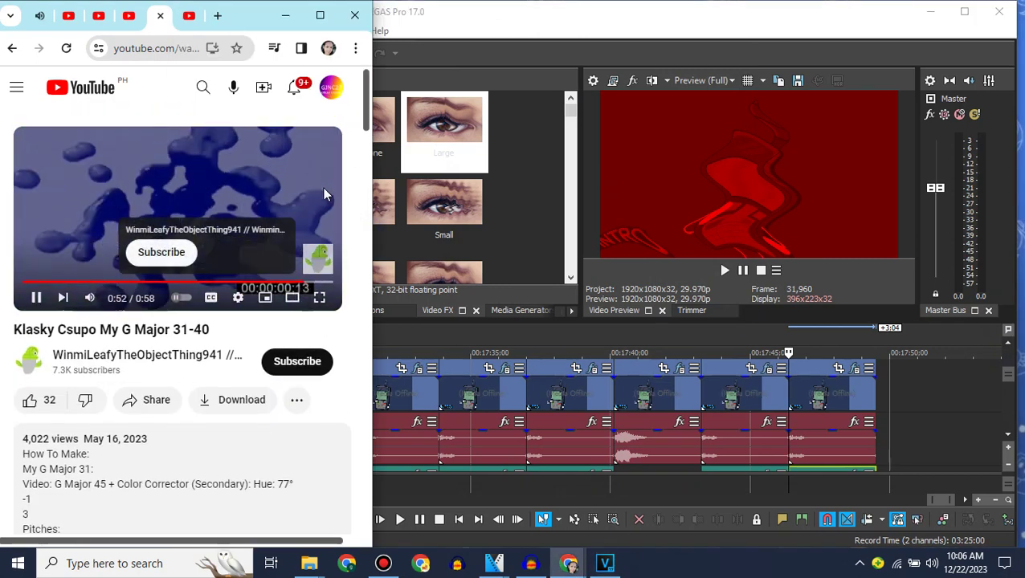
pyautogui.click(36, 301)
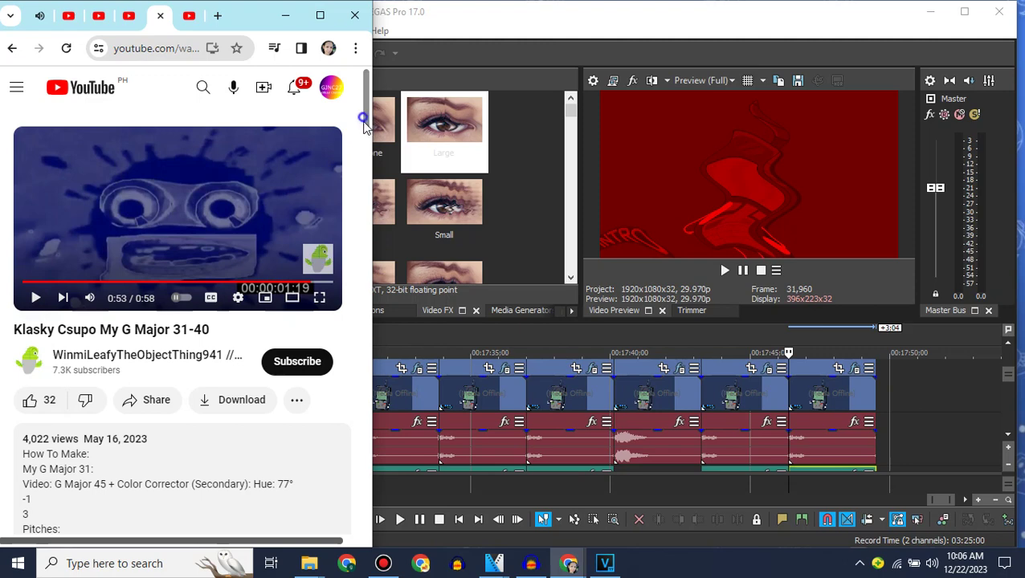
pyautogui.moveTo(363, 121); pyautogui.dragTo(361, 218)
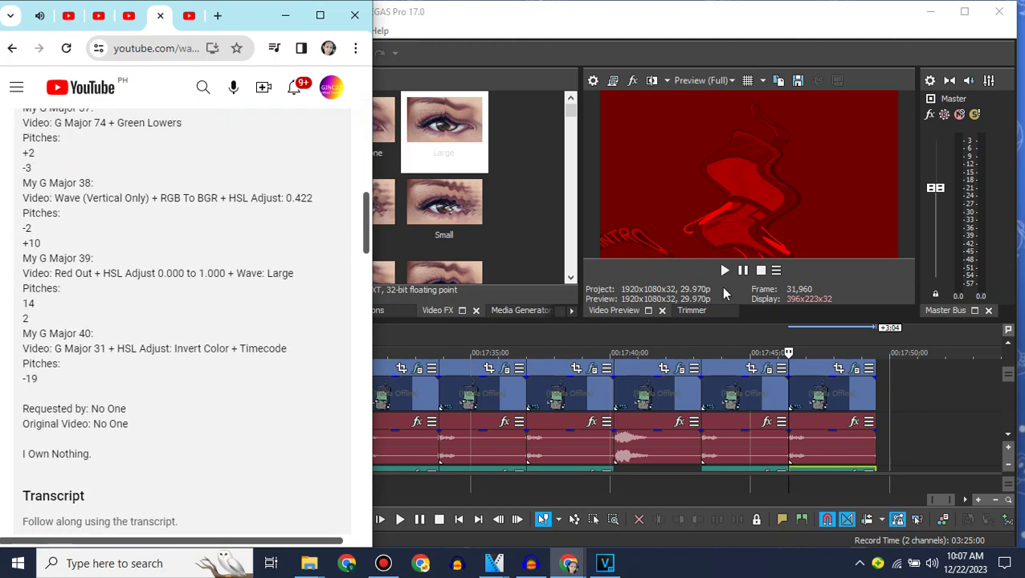
# Step: Place A.B.C. object show (INTRO) Logo.mp4 from the project media directly after the last clip on the timeline
pyautogui.click(869, 396)
pyautogui.press('End')
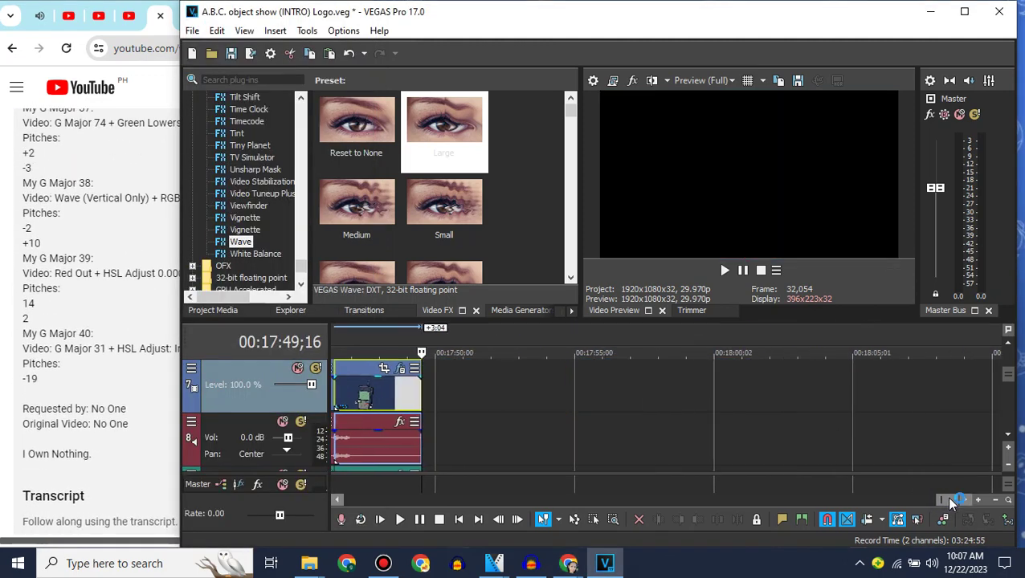
pyautogui.click(213, 311)
pyautogui.moveTo(446, 157); pyautogui.dragTo(449, 386)
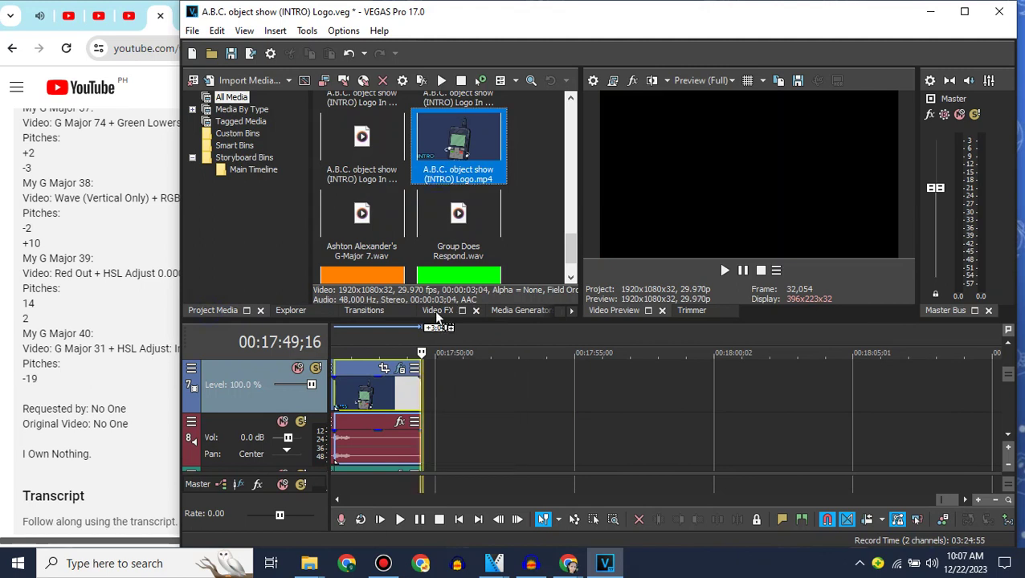
# Step: Add the Invert effect with a blend amount of 1.000 to the new video clip
pyautogui.click(438, 313)
pyautogui.moveTo(304, 267); pyautogui.dragTo(312, 135)
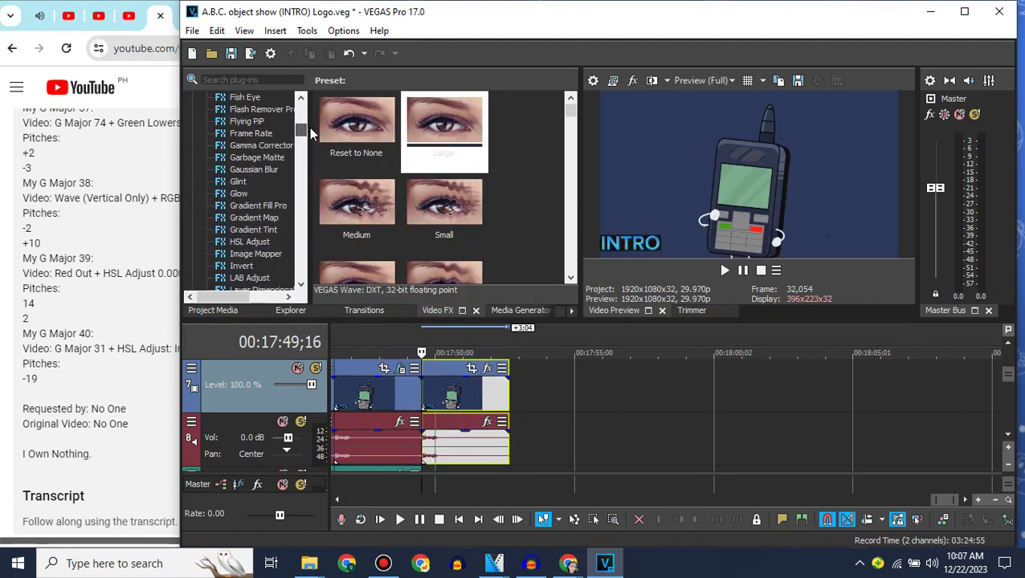
pyautogui.click(244, 267)
pyautogui.moveTo(375, 133); pyautogui.dragTo(487, 393)
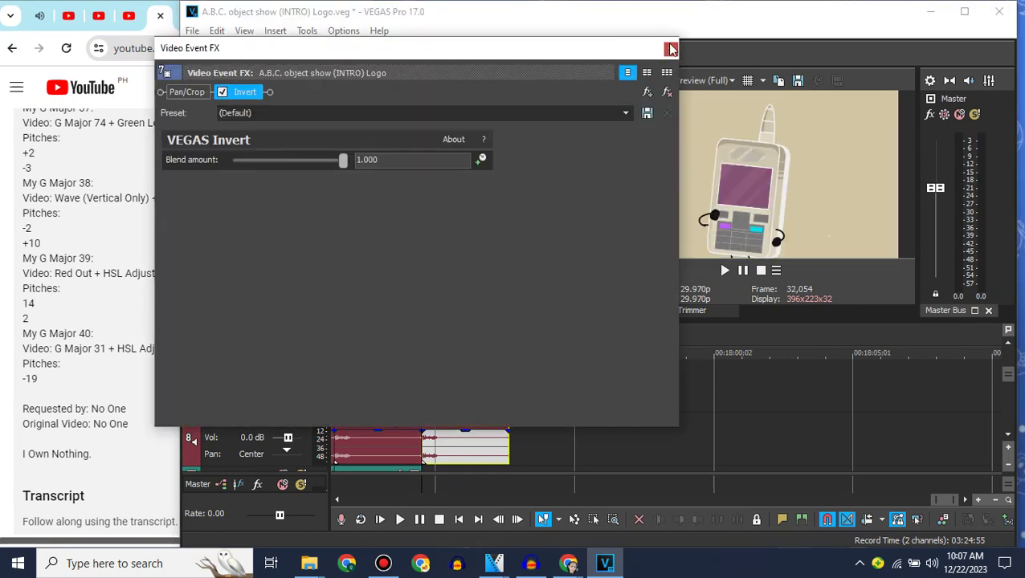
pyautogui.click(671, 49)
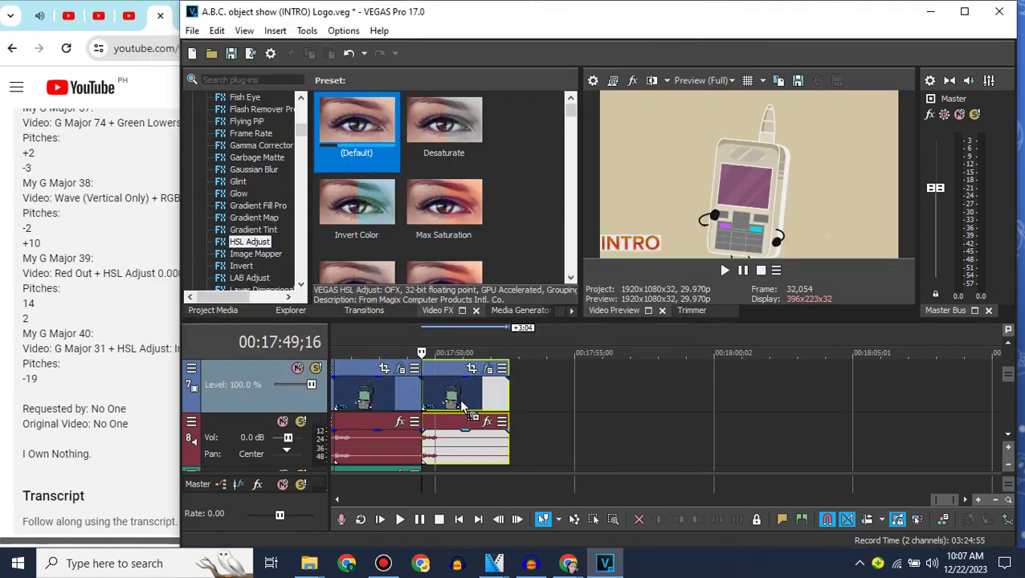
# Step: Add HSL Adjust to the new video clip using the Luig Group preset
pyautogui.moveTo(357, 129); pyautogui.dragTo(482, 393)
pyautogui.click(626, 113)
pyautogui.scroll(-20, 541, 344)
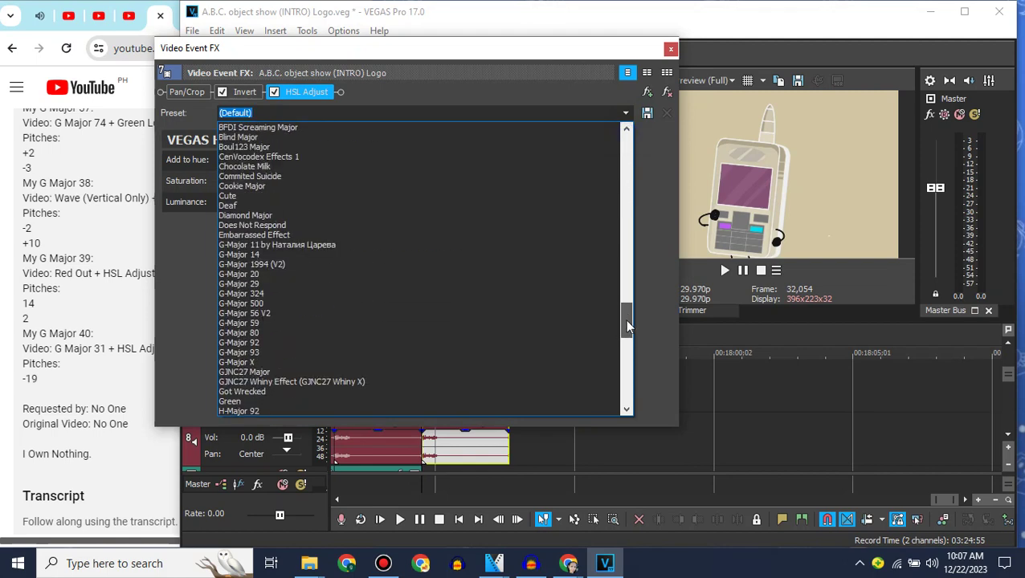
pyautogui.click(238, 323)
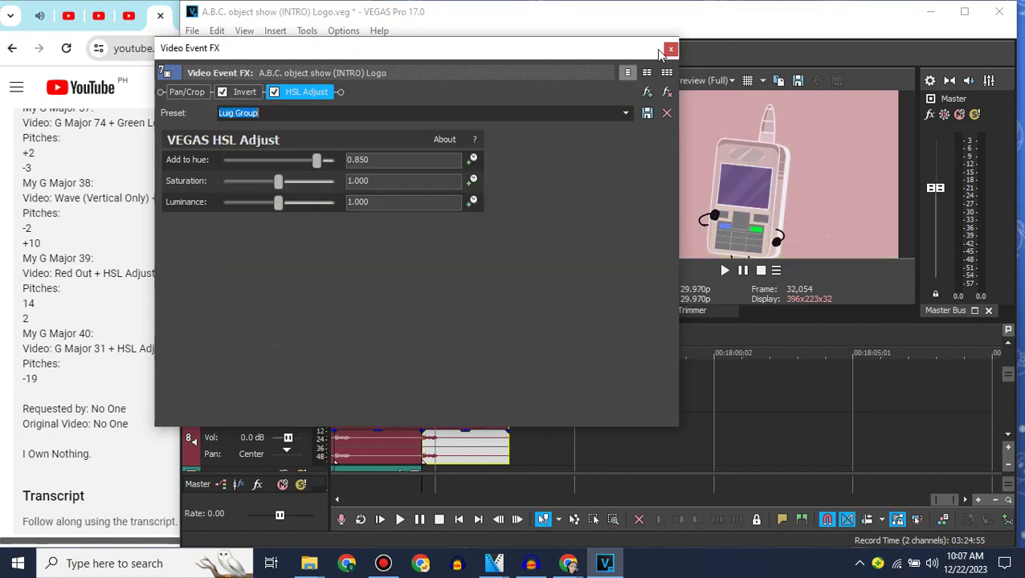
pyautogui.click(671, 49)
# Step: Add a Gradient Map with the Reset to None preset to the new clip and make its last colour stop opaque
pyautogui.click(270, 222)
pyautogui.moveTo(357, 125); pyautogui.dragTo(472, 396)
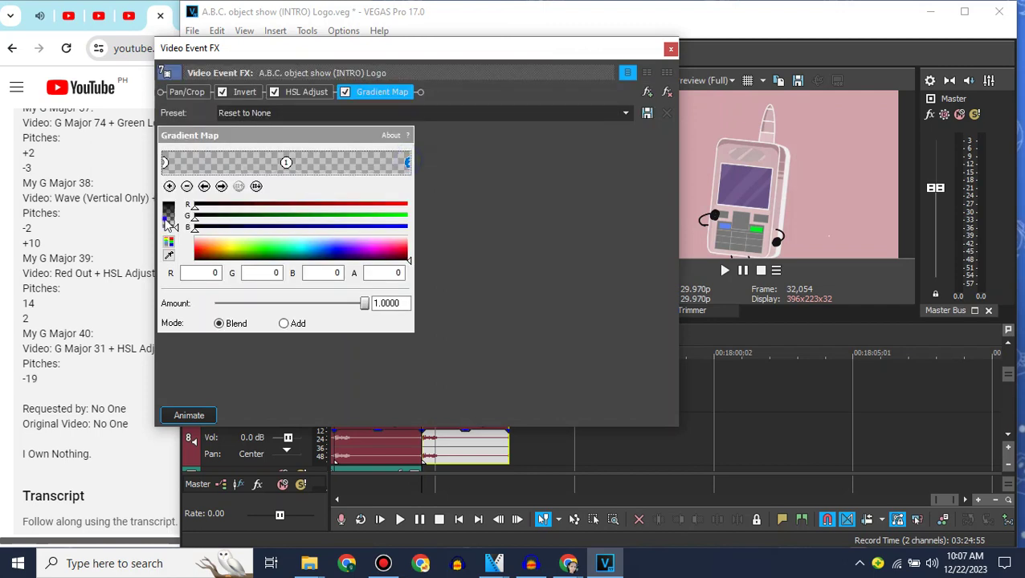
pyautogui.moveTo(166, 220); pyautogui.dragTo(168, 201)
pyautogui.click(671, 49)
# Step: Add the Sepia effect with the Neutral preset to the new video clip
pyautogui.moveTo(301, 136); pyautogui.dragTo(303, 265)
pyautogui.moveTo(458, 131); pyautogui.dragTo(475, 380)
pyautogui.click(674, 50)
pyautogui.click(671, 49)
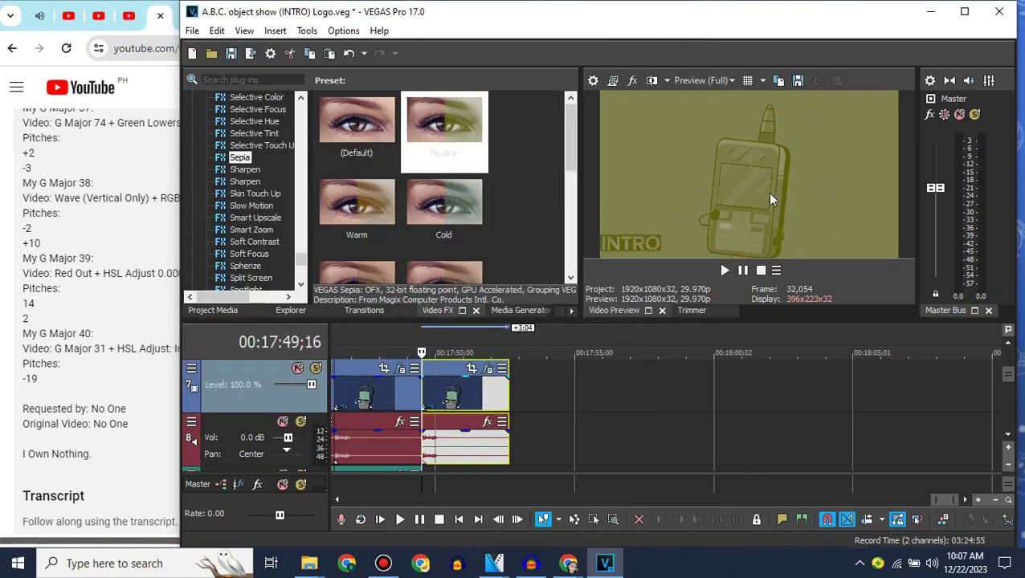
# Step: Add a second HSL Adjust effect with the Invert Color preset to the new video clip
pyautogui.click(522, 18)
pyautogui.moveTo(302, 259); pyautogui.dragTo(301, 138)
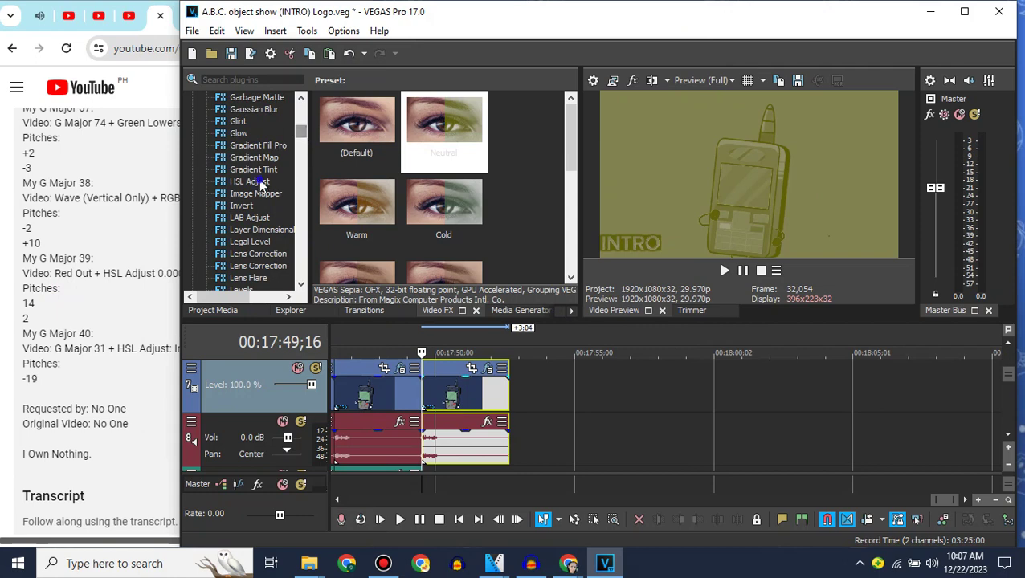
pyautogui.click(260, 184)
pyautogui.moveTo(356, 204); pyautogui.dragTo(485, 401)
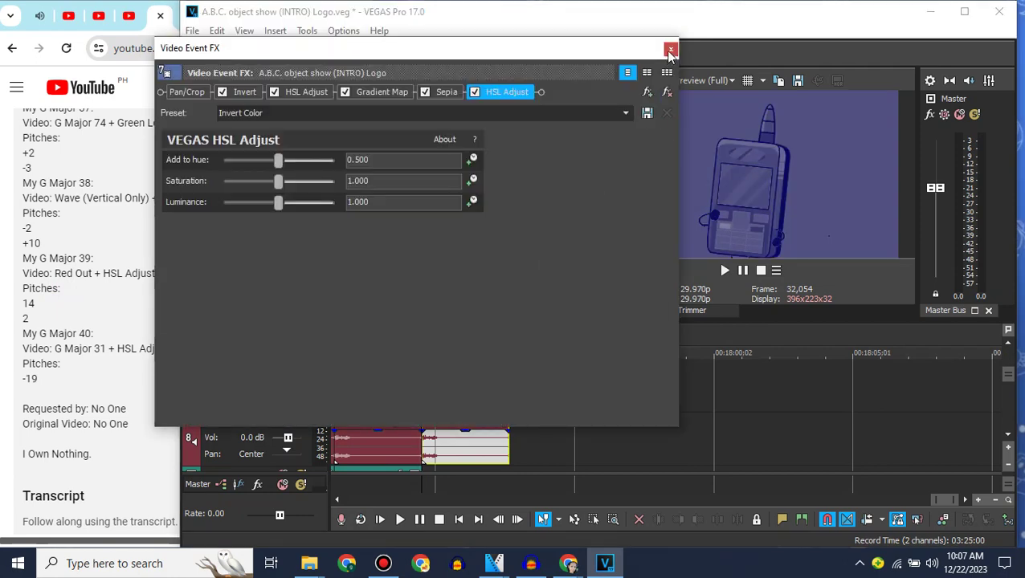
pyautogui.click(670, 51)
# Step: Check the effect recipes in the YouTube description and add the default Timecode effect to the new video clip
pyautogui.moveTo(302, 192); pyautogui.dragTo(303, 263)
pyautogui.click(247, 121)
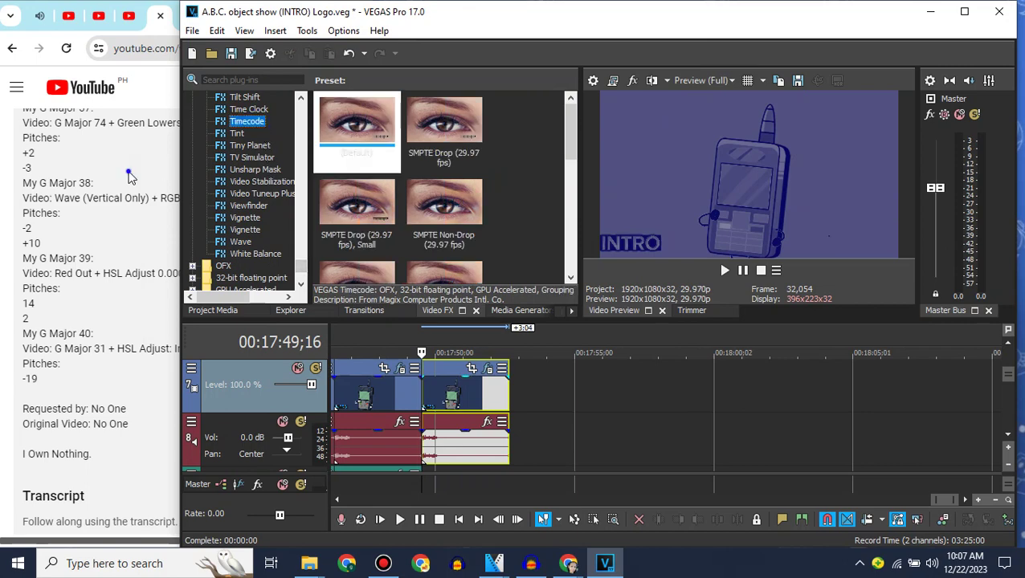
pyautogui.click(131, 177)
pyautogui.scroll(10, 224, 188)
pyautogui.scroll(-5, 224, 189)
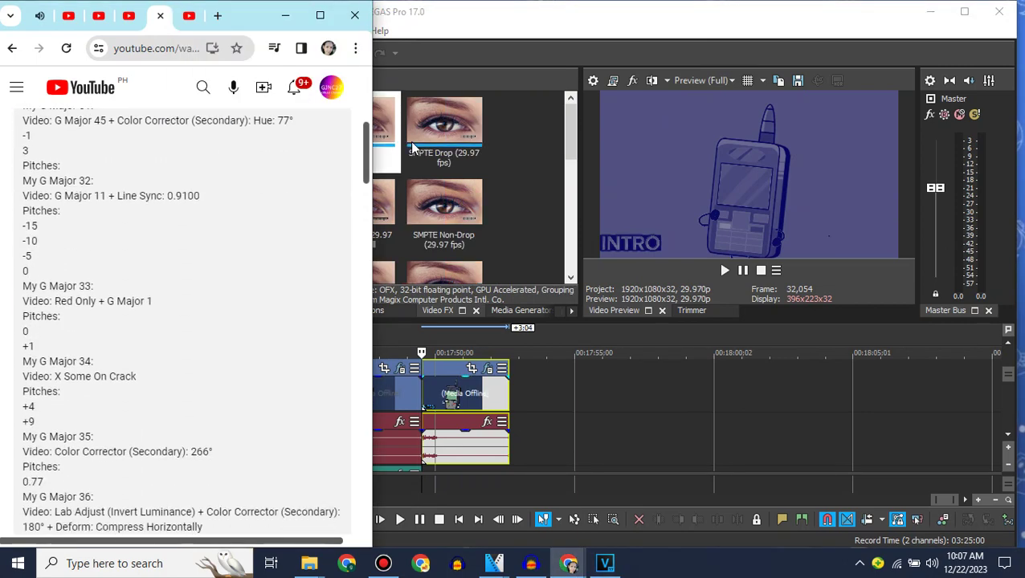
pyautogui.moveTo(409, 140); pyautogui.dragTo(472, 366)
pyautogui.click(669, 47)
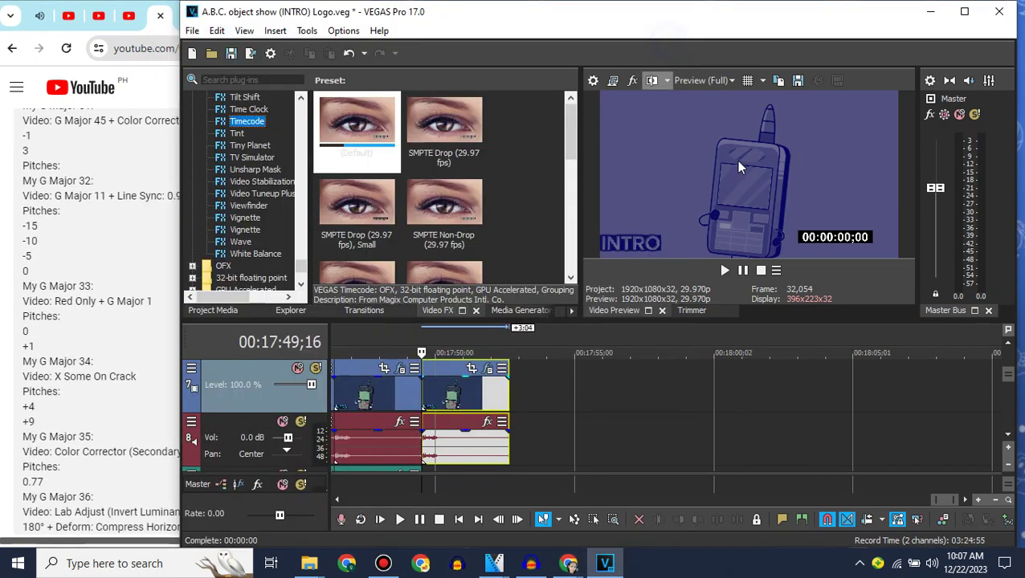
# Step: Set the newest clip's audio event to the élastique pitch-shift method with a pitch change of -1
pyautogui.rightClick(451, 397)
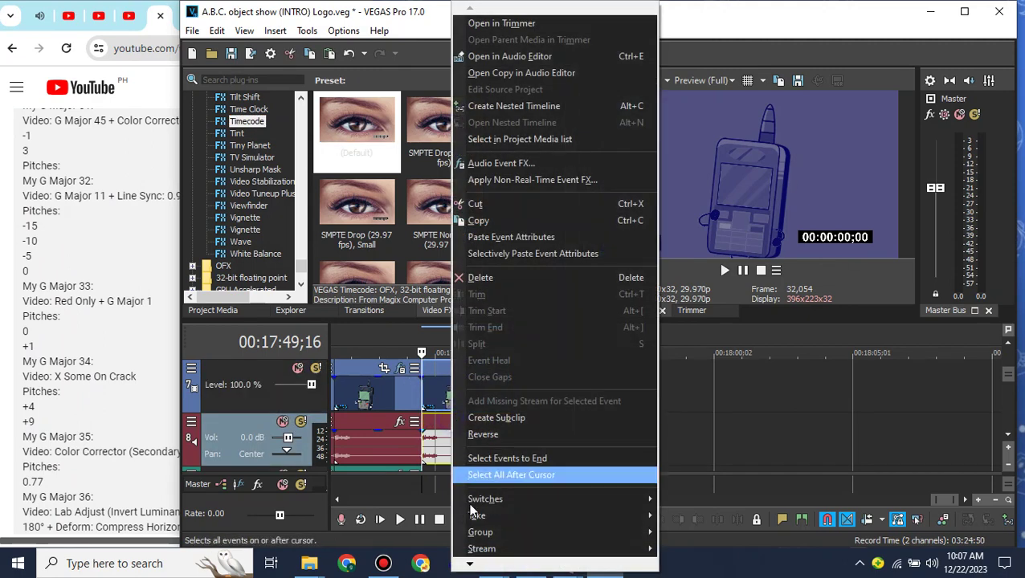
pyautogui.moveTo(470, 566)
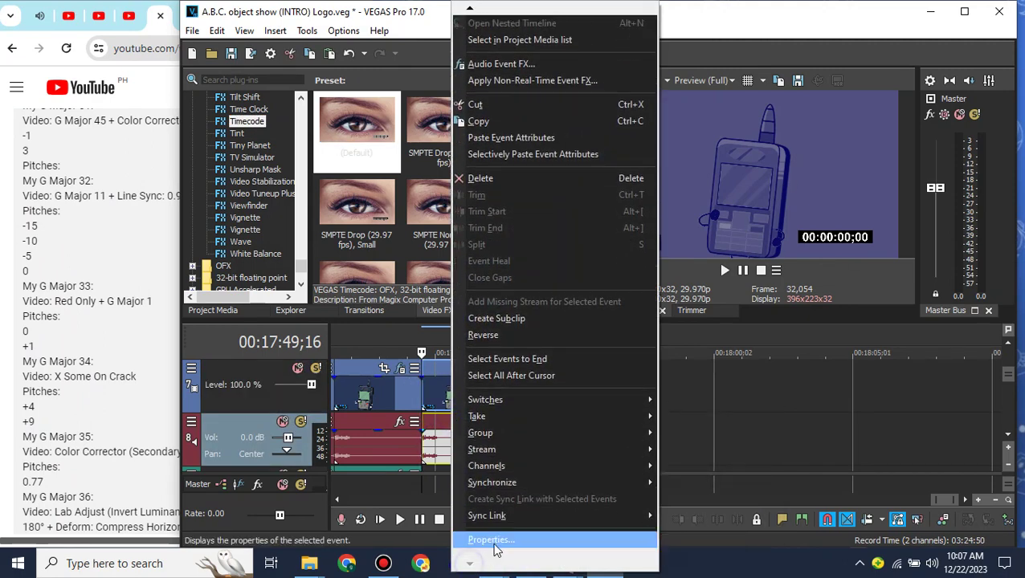
pyautogui.click(492, 546)
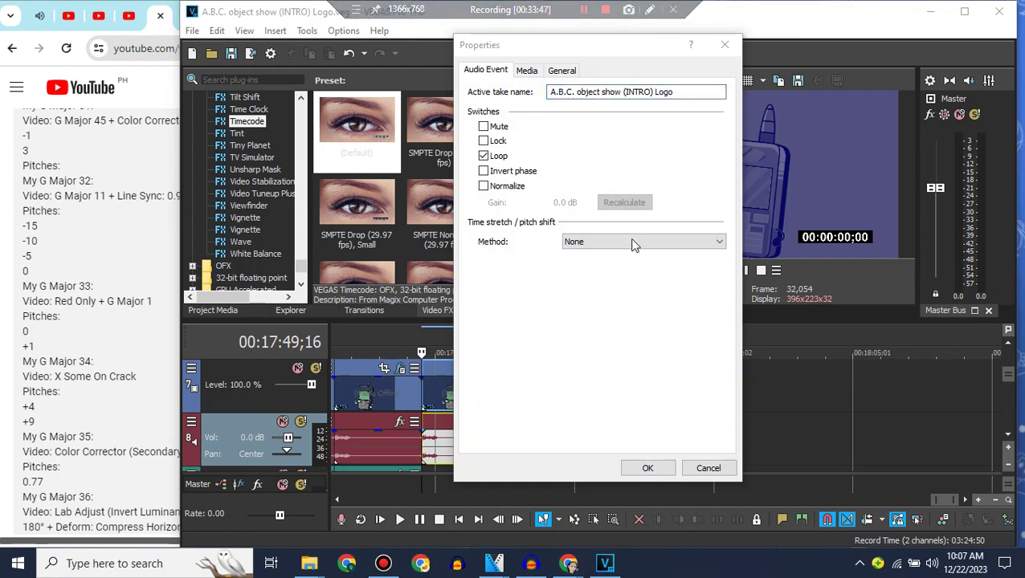
pyautogui.click(633, 242)
pyautogui.click(587, 265)
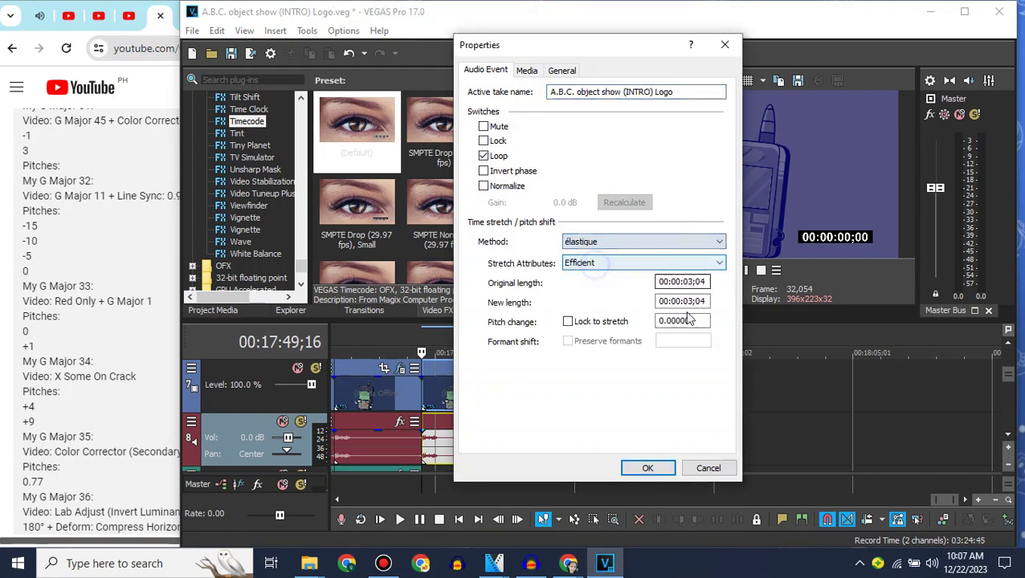
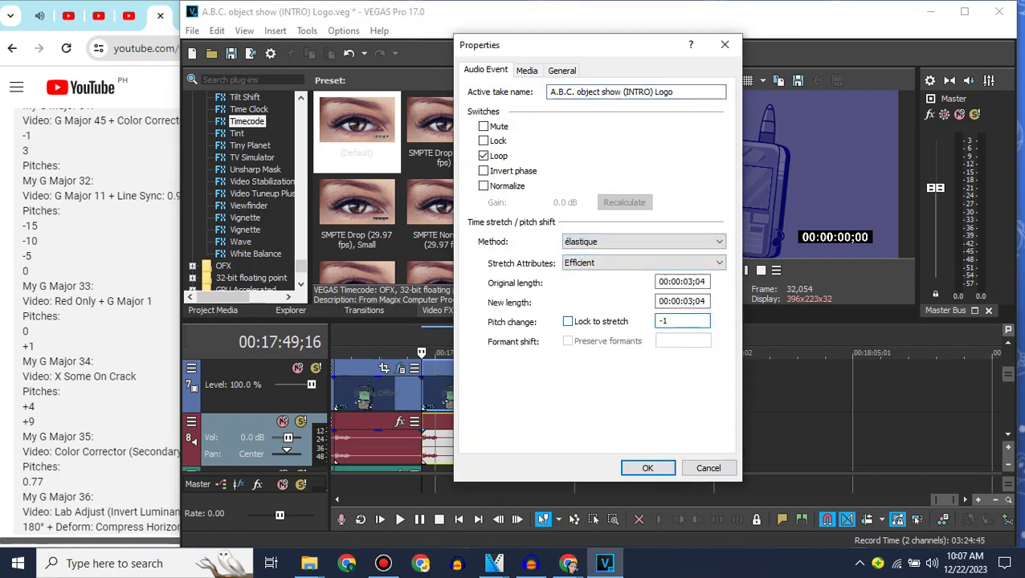
pyautogui.click(649, 469)
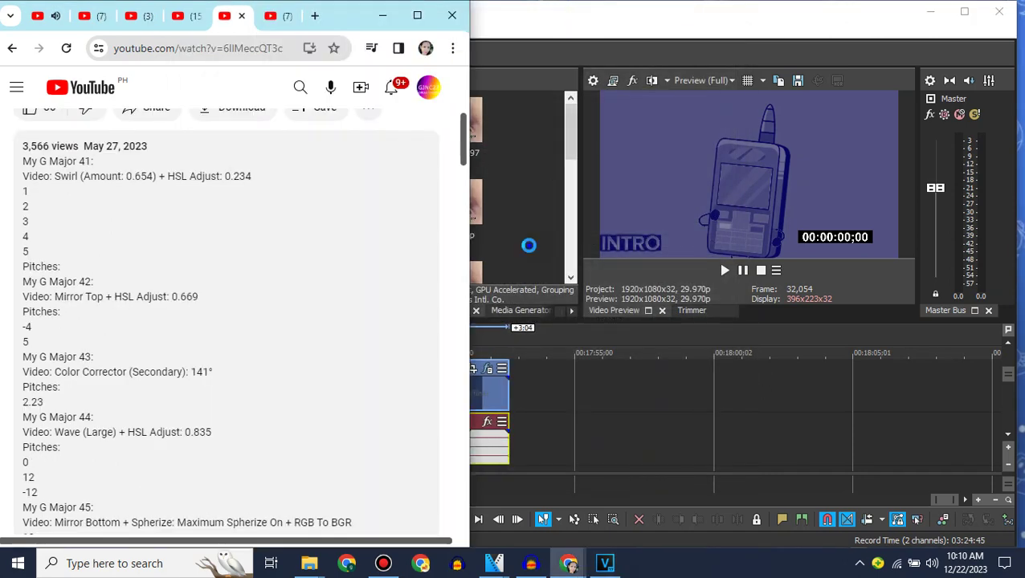
# Step: Add another A.B.C. object show (INTRO) Logo clip from the project media directly after the last clip on the timeline
pyautogui.click(529, 245)
pyautogui.click(213, 310)
pyautogui.moveTo(437, 174); pyautogui.dragTo(515, 395)
pyautogui.click(437, 310)
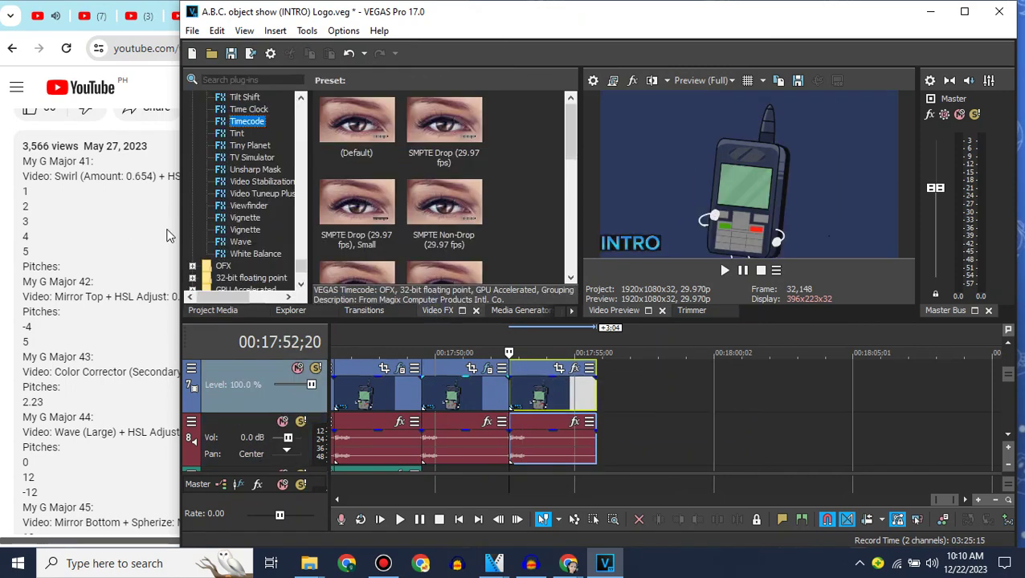
# Step: Rewind the How To Make G-Major Collection Full Part 16 video by 10 seconds and return to the My G Major 41-50 page
pyautogui.click(129, 220)
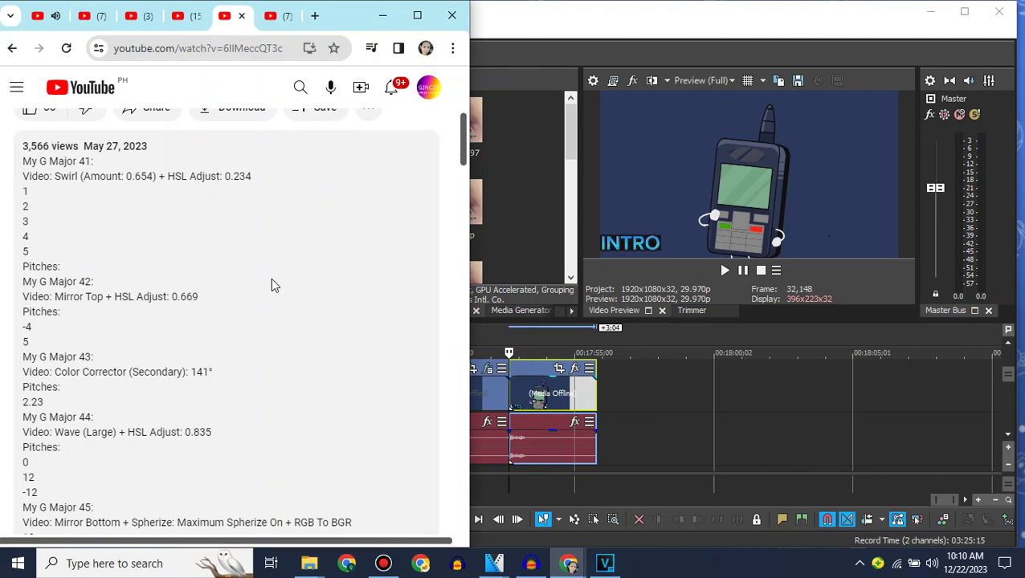
pyautogui.click(46, 26)
pyautogui.press('Left')
pyautogui.press('Left')
pyautogui.click(224, 19)
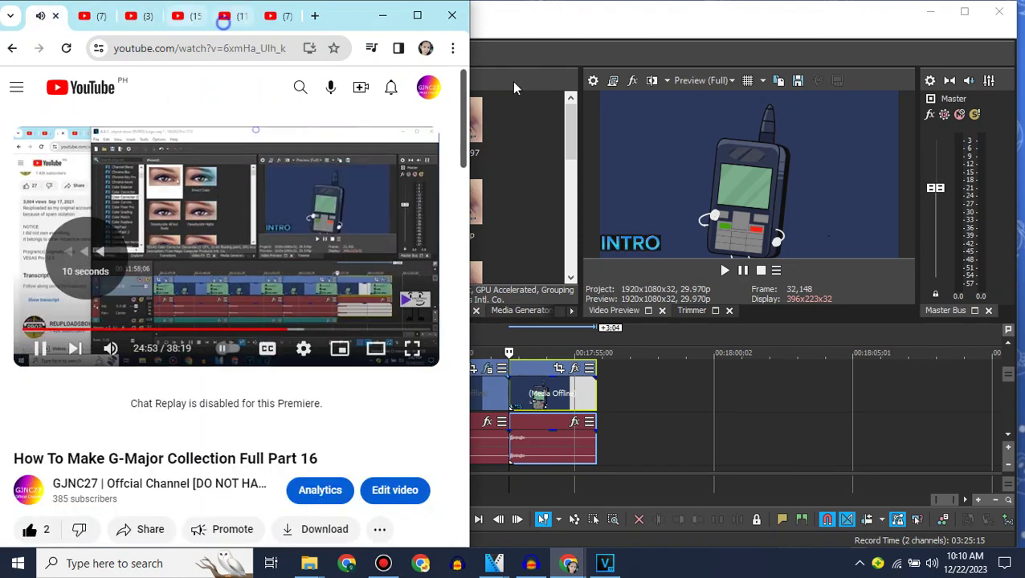
# Step: Add the Swirl effect with the Maximum Swirl, Clockwise preset to the new video clip
pyautogui.click(516, 86)
pyautogui.moveTo(303, 270)
pyautogui.mouseDown()
pyautogui.moveTo(307, 156)
pyautogui.moveTo(304, 267)
pyautogui.mouseUp()
pyautogui.click(238, 266)
pyautogui.moveTo(357, 124); pyautogui.dragTo(558, 390)
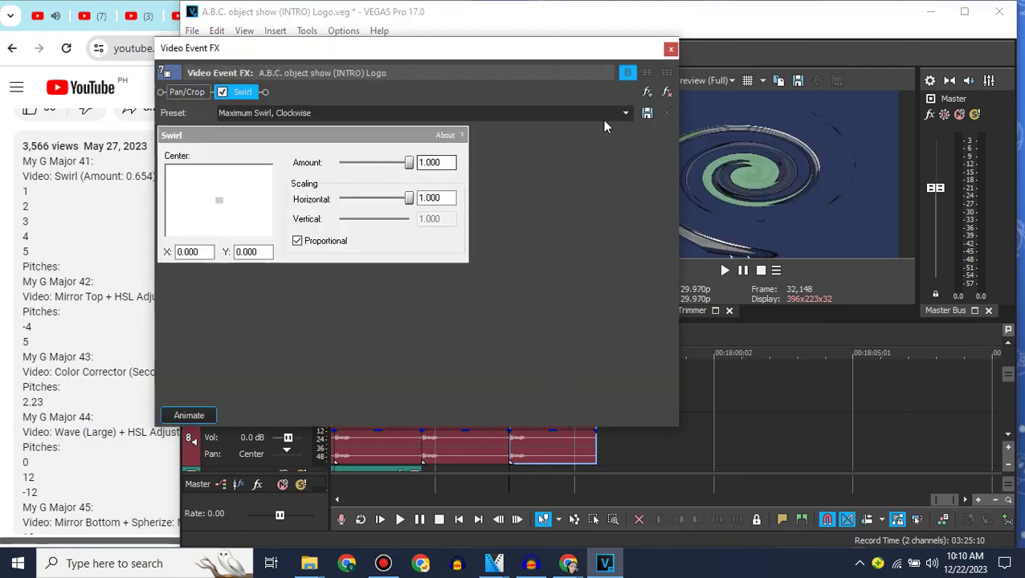
# Step: Choose the Amount 0.150 preset for the Swirl effect, set its amount to 0.634 and close the effect window
pyautogui.click(610, 116)
pyautogui.click(303, 231)
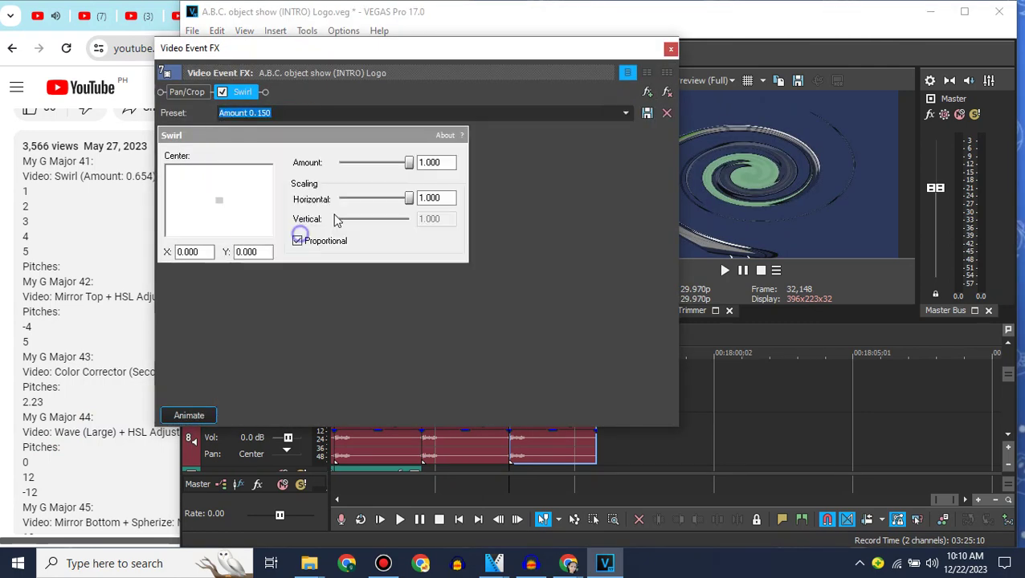
pyautogui.click(429, 163)
pyautogui.write('634')
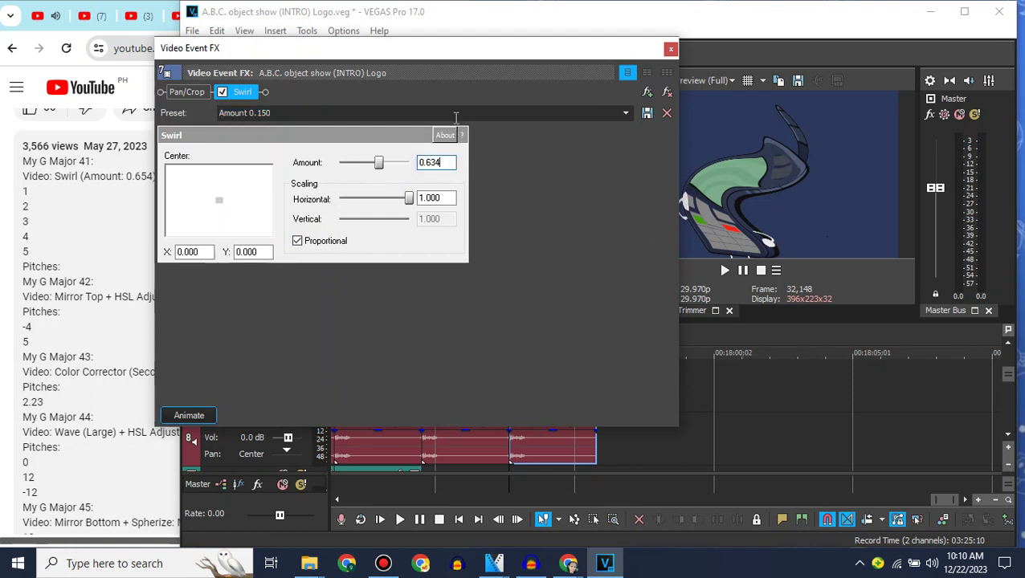
pyautogui.press('Return')
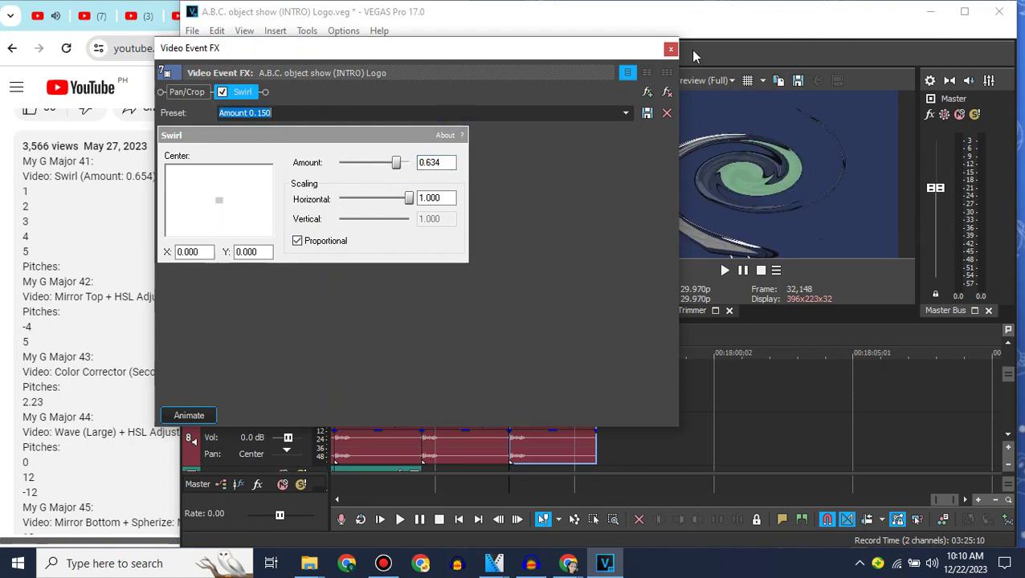
pyautogui.click(671, 49)
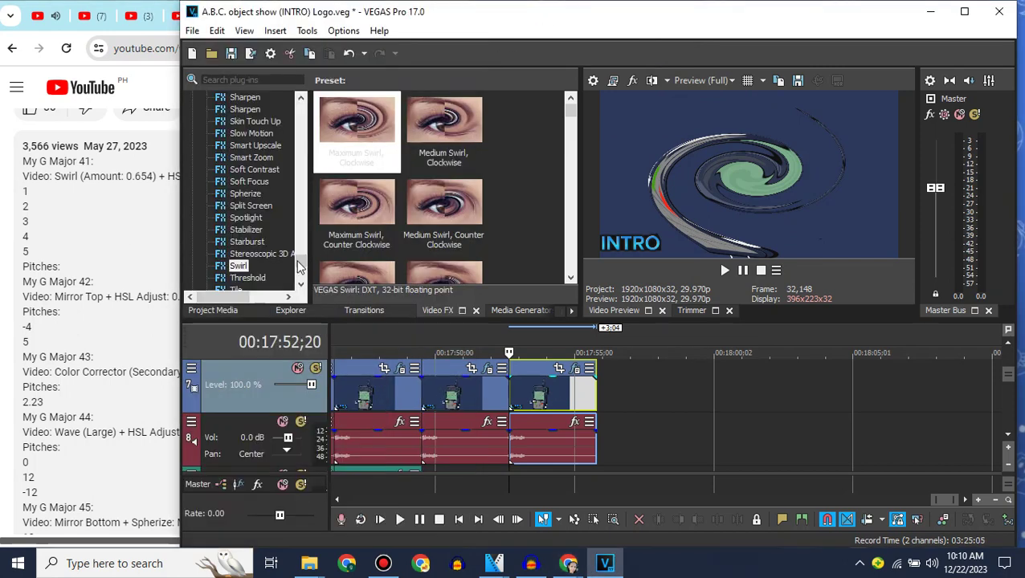
# Step: Add the default HSL Adjust effect to the new video clip and set its Add to hue value to 0.234
pyautogui.moveTo(303, 262); pyautogui.dragTo(521, 292)
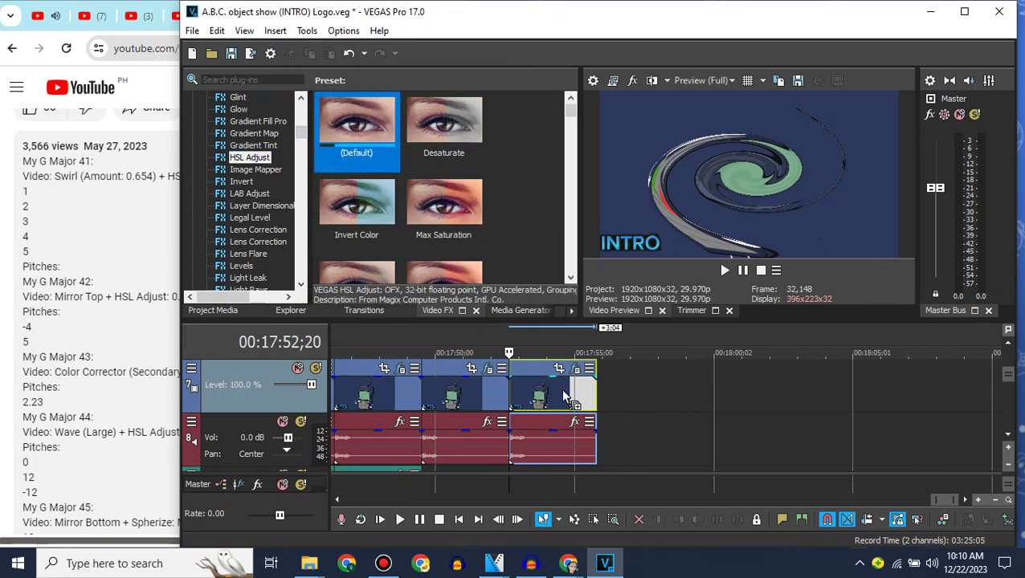
pyautogui.moveTo(560, 387); pyautogui.dragTo(562, 390)
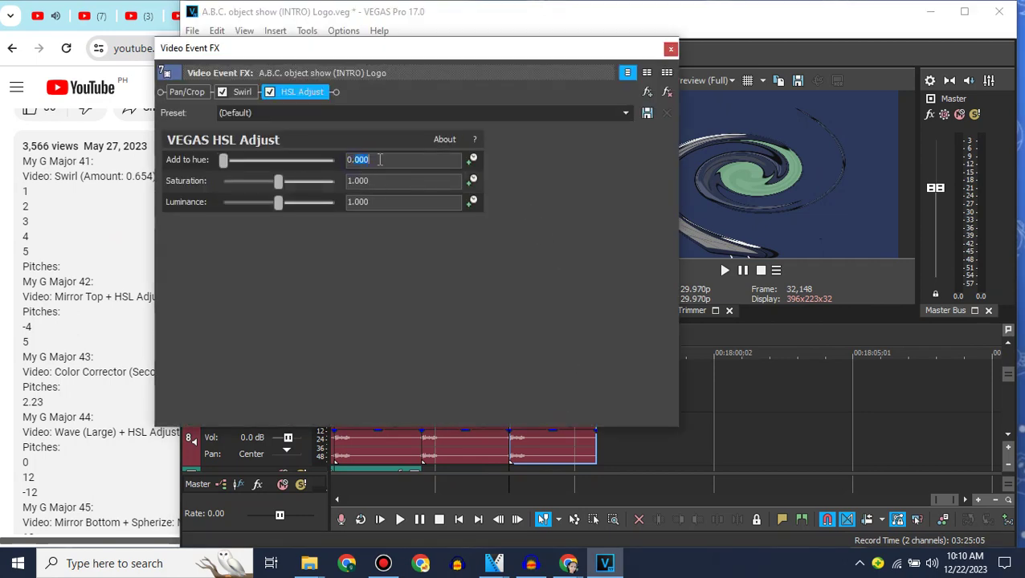
pyautogui.write('0.234')
pyautogui.press('Return')
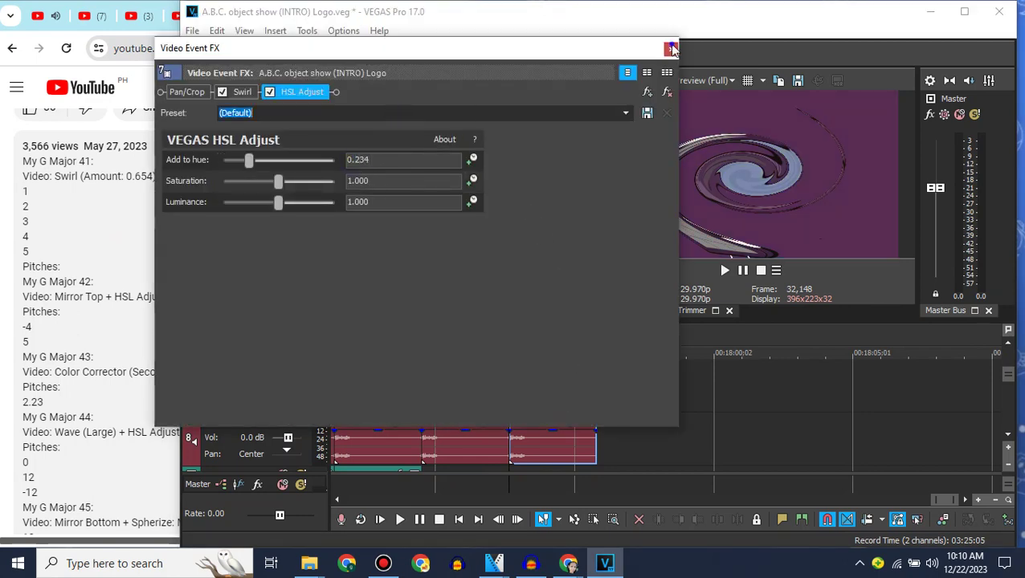
pyautogui.click(670, 50)
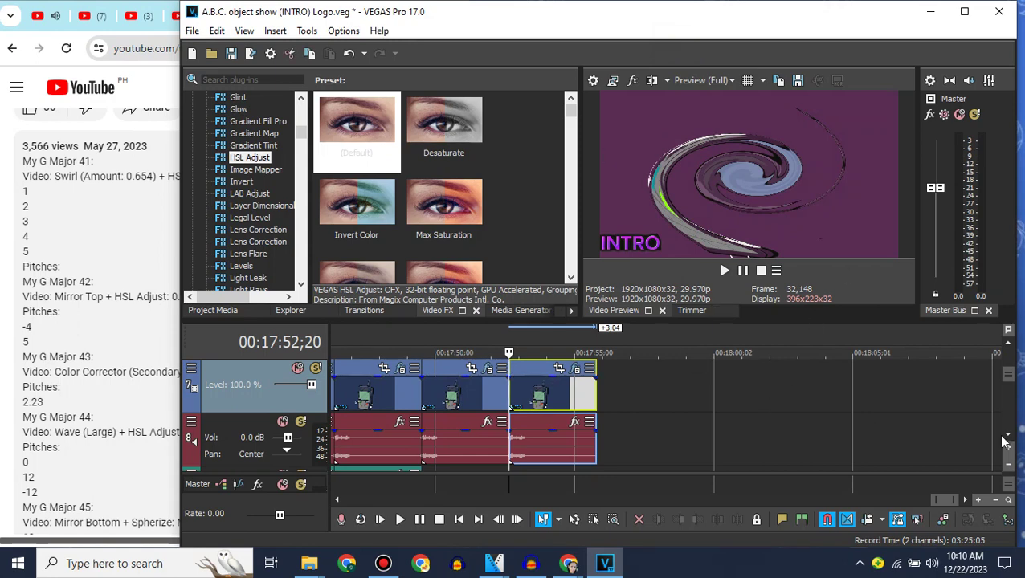
# Step: Check the opening seconds of the Klasky Csupo My G Major 41-50 video and the My G Major 41 recipe in its description
pyautogui.click(177, 287)
pyautogui.scroll(5, 207, 274)
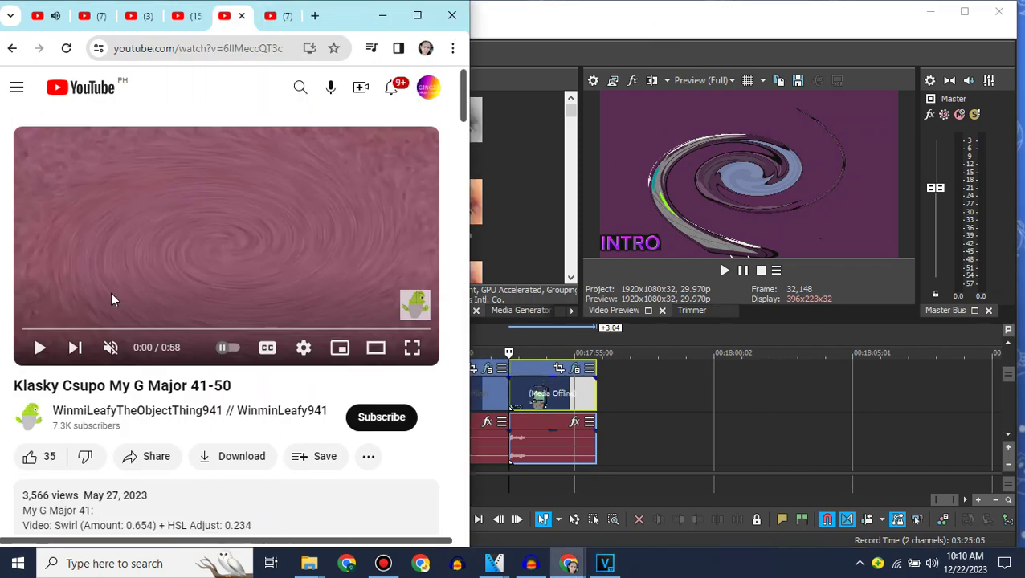
pyautogui.click(51, 328)
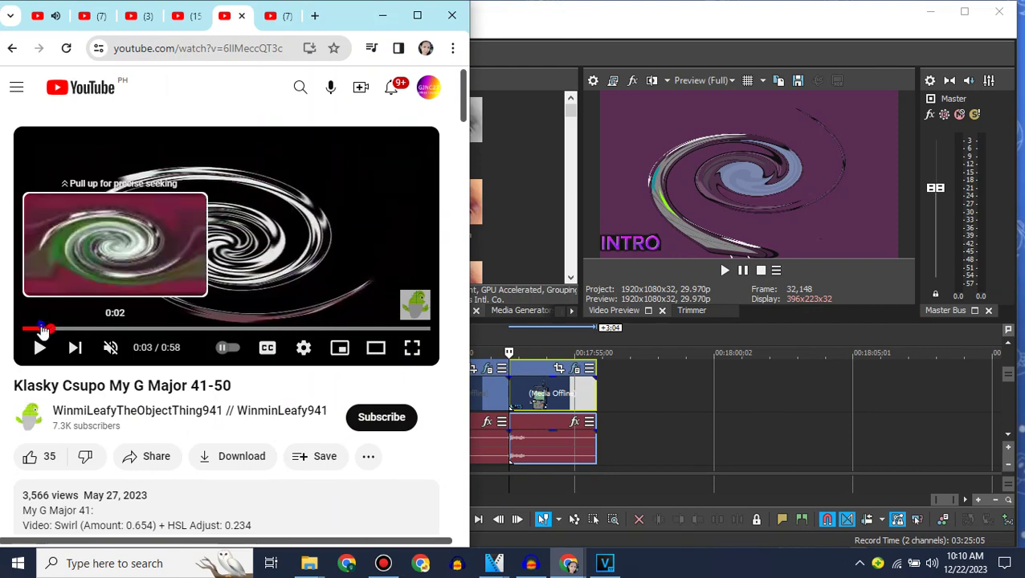
pyautogui.click(40, 329)
pyautogui.scroll(-3, 186, 250)
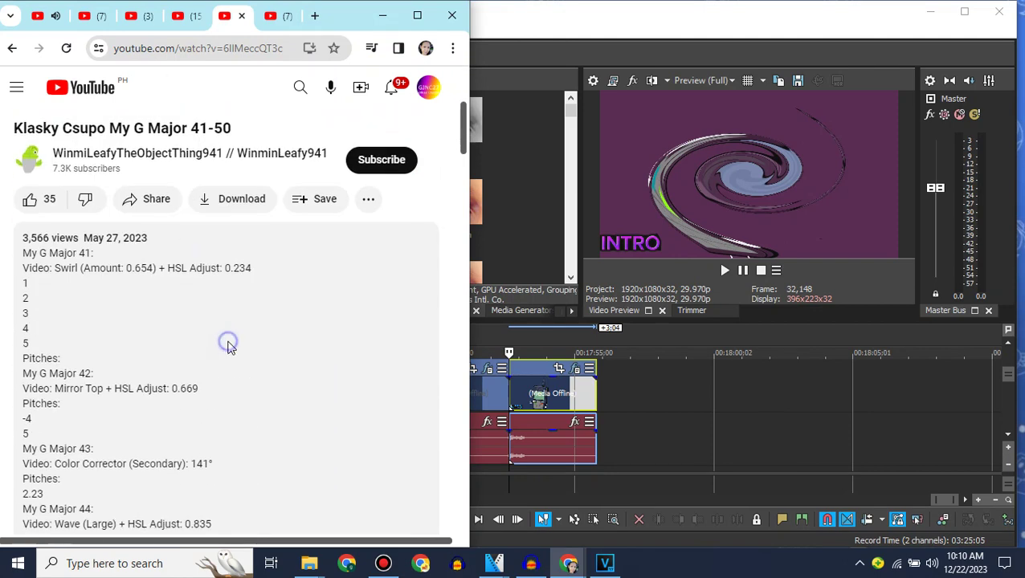
pyautogui.scroll(-1, 228, 346)
# Step: Set the new clip's audio event on track 8 to the élastique method with a pitch change of 1
pyautogui.click(654, 8)
pyautogui.rightClick(521, 417)
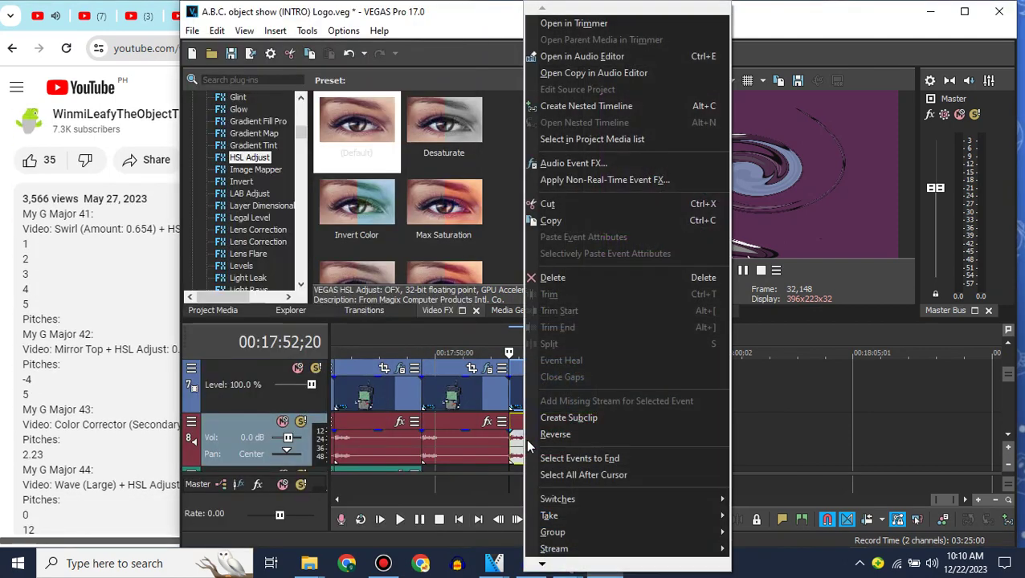
pyautogui.click(560, 554)
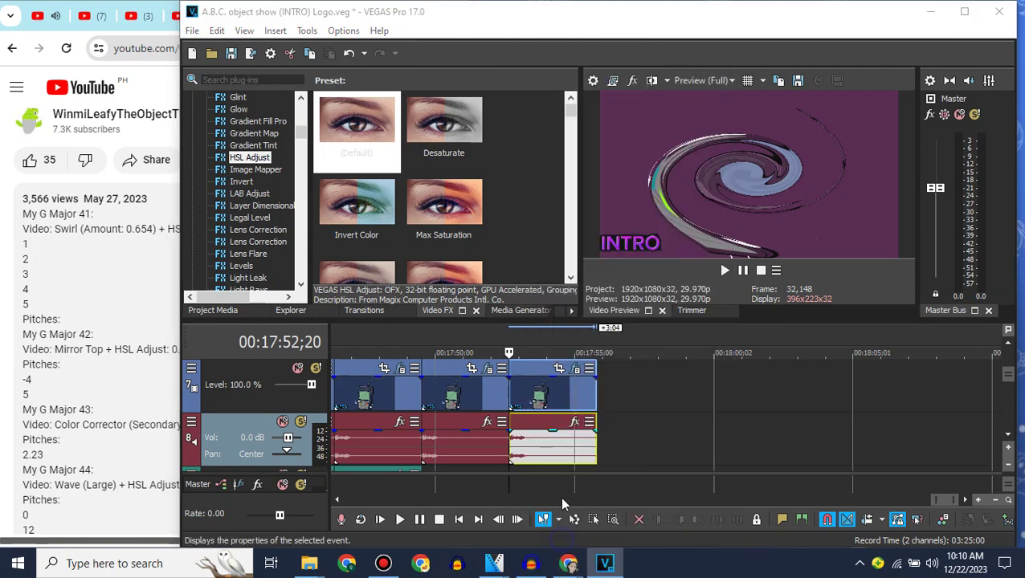
pyautogui.click(634, 243)
pyautogui.click(633, 264)
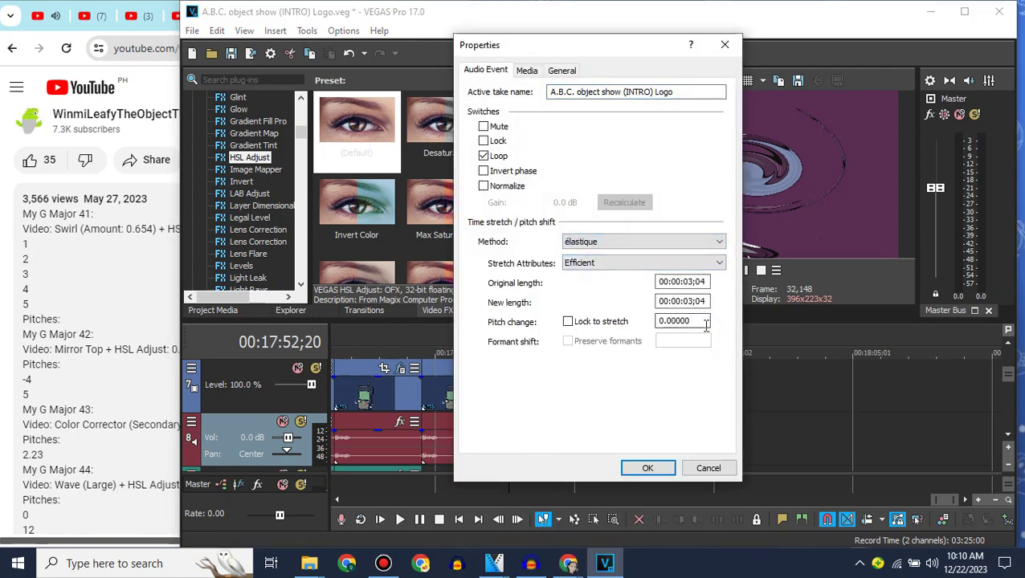
pyautogui.doubleClick(706, 321)
pyautogui.write('1')
pyautogui.click(647, 469)
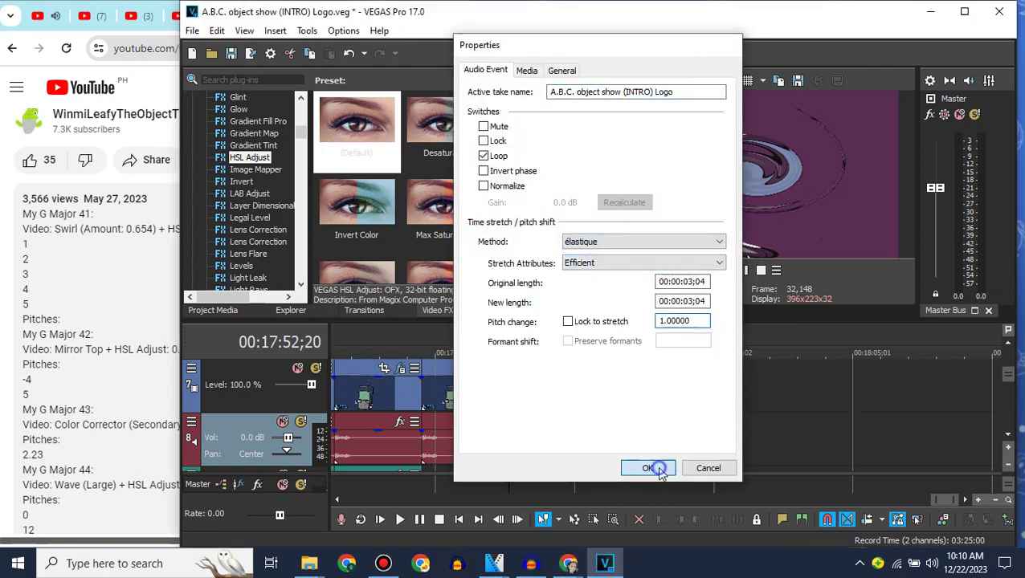
# Step: Copy the earlier audio event on track 9 to the new clip's start and give the copy a pitch change of 2
pyautogui.scroll(-1, 430, 405)
pyautogui.rightClick(387, 423)
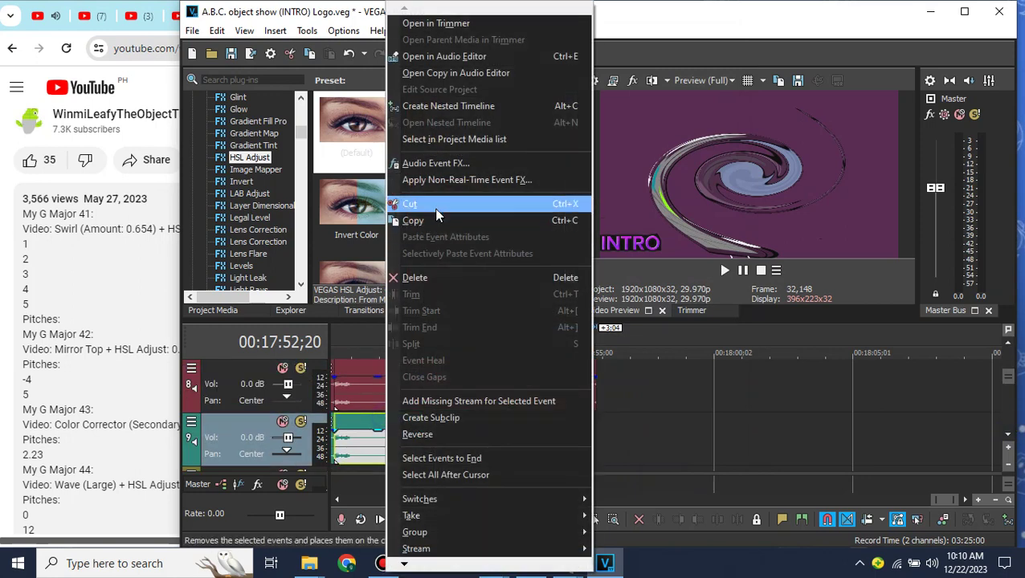
pyautogui.click(546, 220)
pyautogui.hotkey('ctrl', 'v')
pyautogui.rightClick(522, 436)
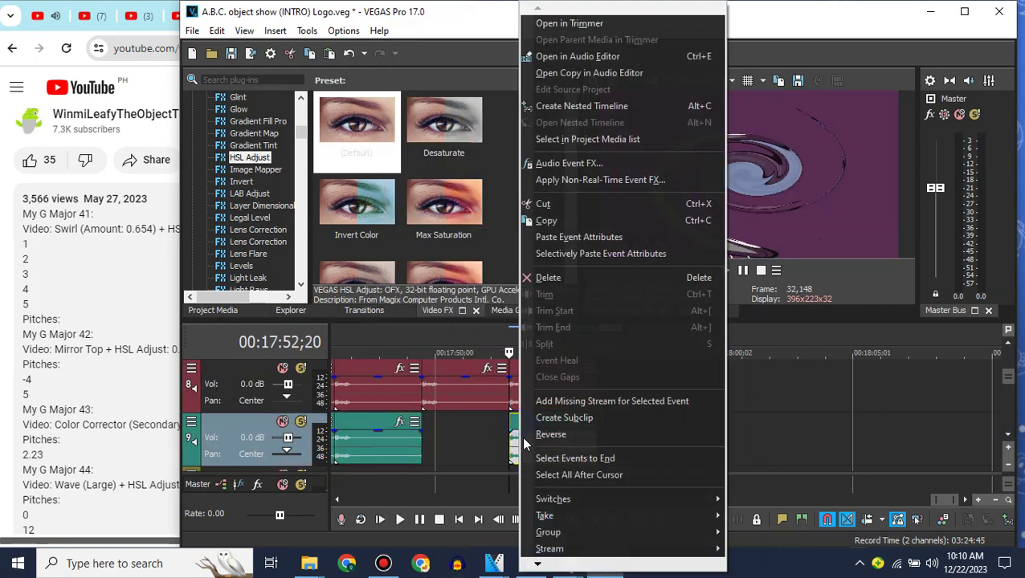
pyautogui.click(551, 545)
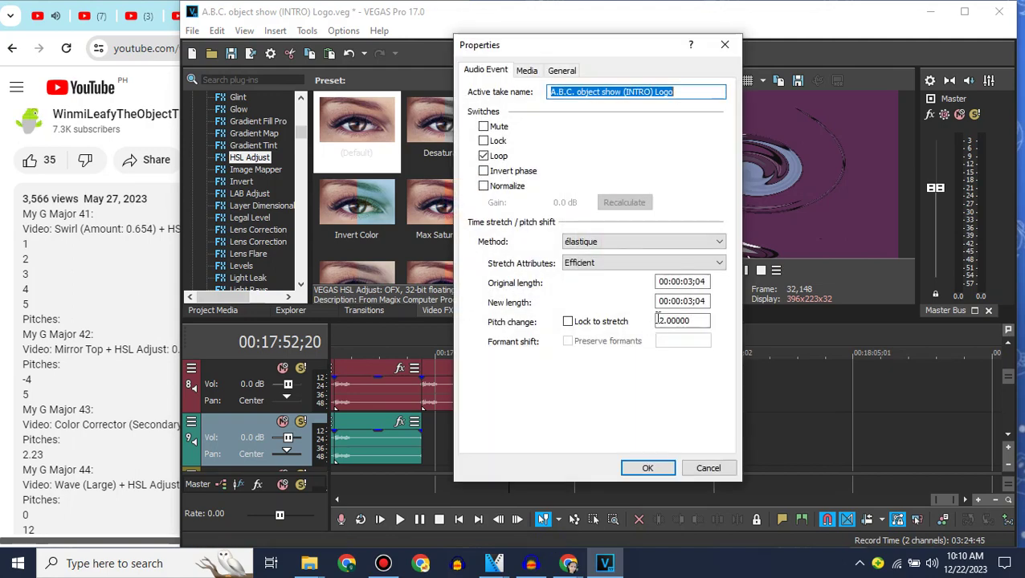
pyautogui.click(647, 468)
# Step: Duplicate the new track 9 audio event onto track 10 and recheck the My G Major 41 video and description
pyautogui.scroll(-1, 242, 400)
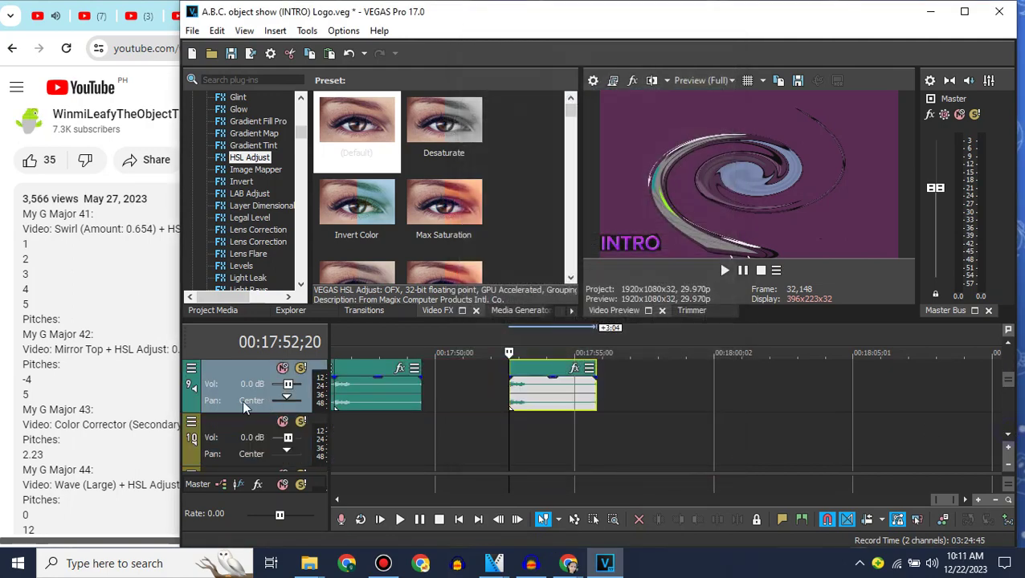
pyautogui.moveTo(546, 402); pyautogui.dragTo(546, 439)
pyautogui.click(568, 563)
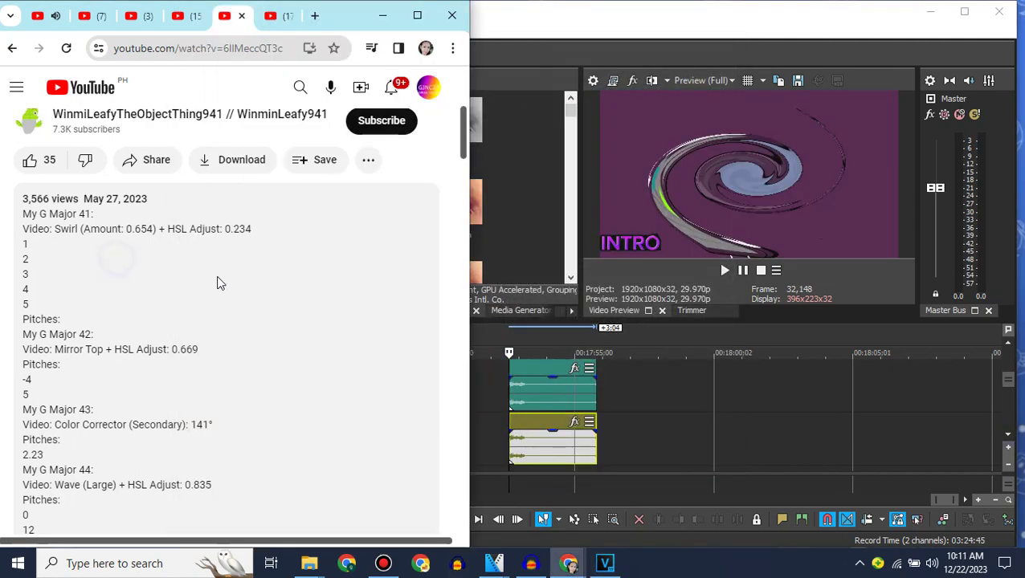
pyautogui.moveTo(54, 321); pyautogui.dragTo(32, 325)
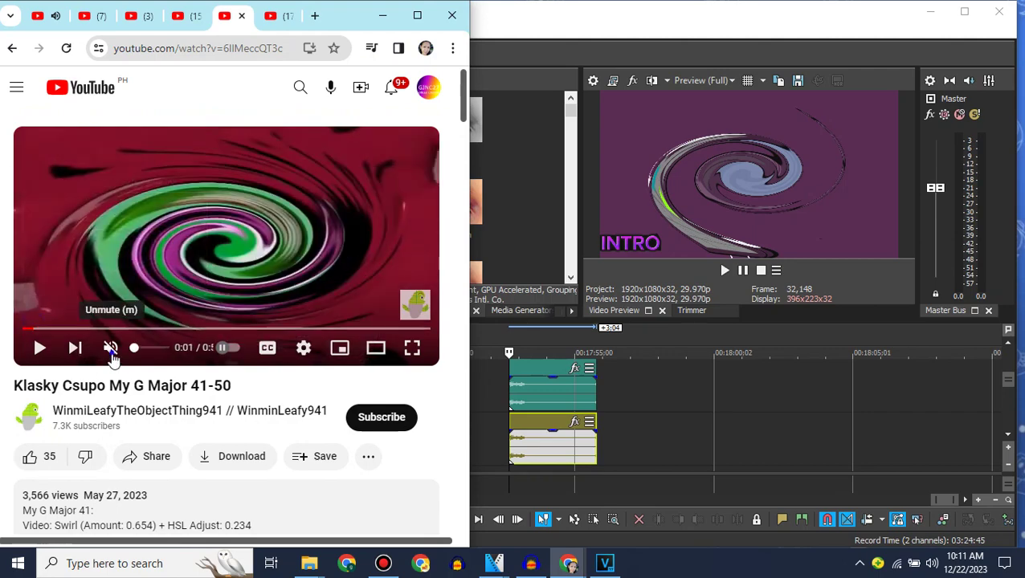
pyautogui.scroll(-5, 189, 261)
# Step: Set the pitch change of the audio event on track 10 to 3
pyautogui.click(546, 434)
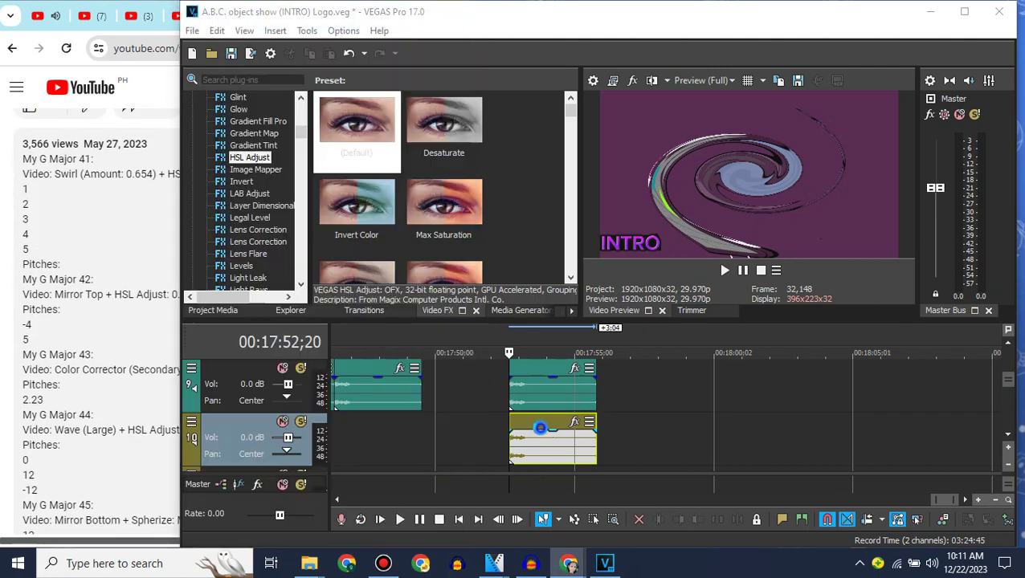
pyautogui.rightClick(534, 431)
pyautogui.scroll(-5, 549, 554)
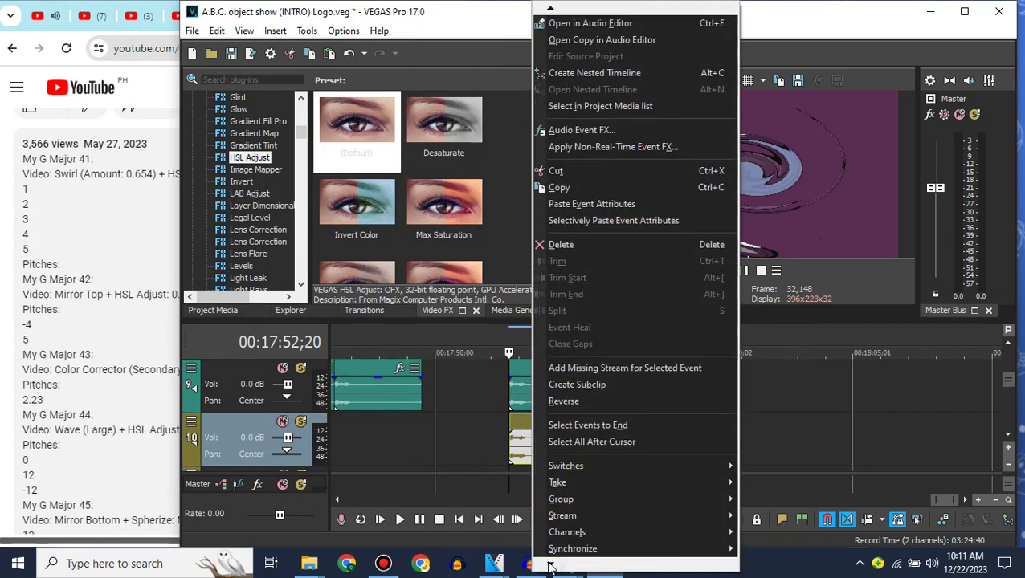
pyautogui.click(570, 544)
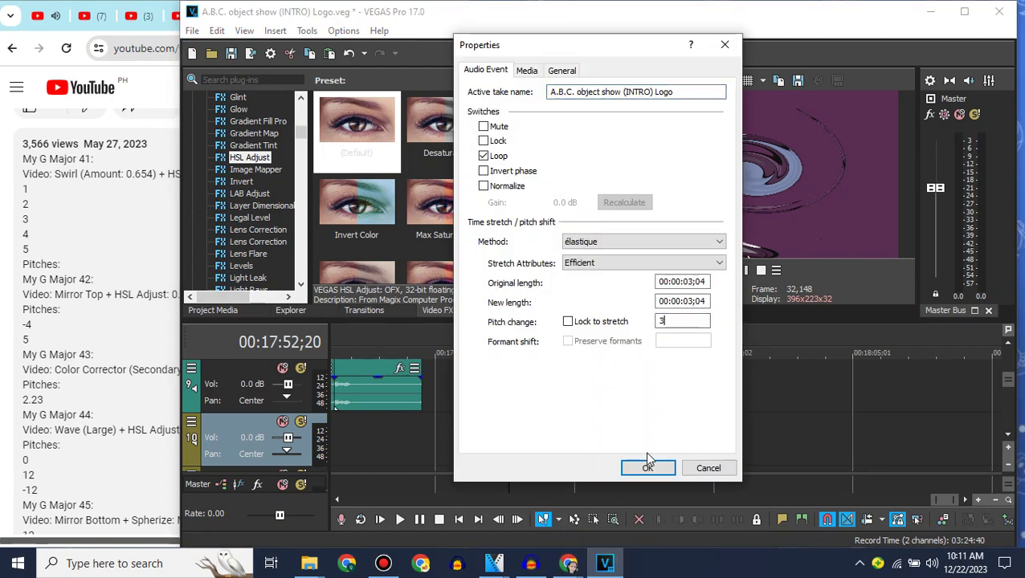
pyautogui.click(647, 464)
# Step: Paste the copied audio event onto track 11 at the current clip's start and set its pitch change to 4
pyautogui.click(1006, 434)
pyautogui.click(229, 426)
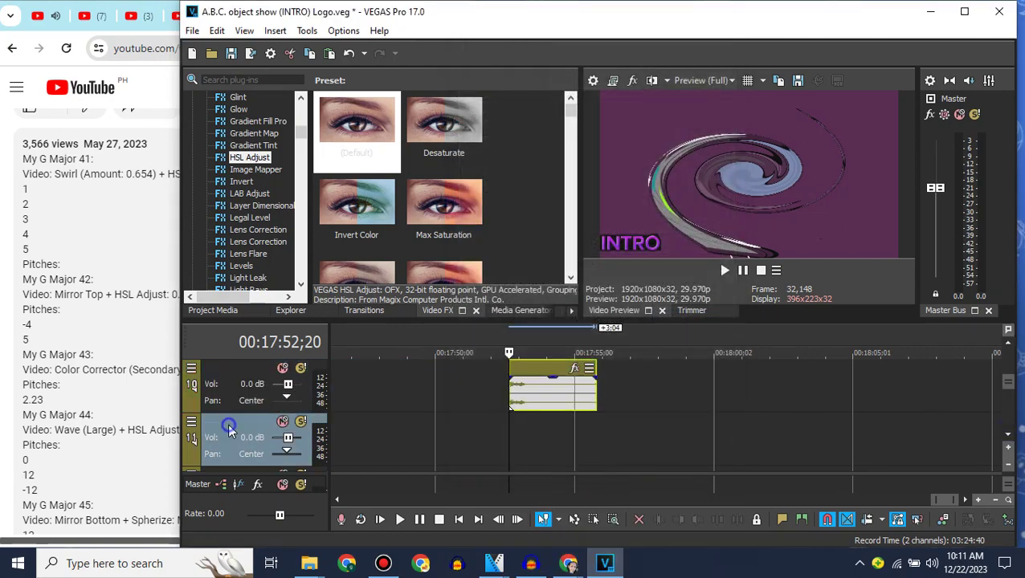
pyautogui.hotkey('ctrl', 'v')
pyautogui.click(512, 424)
pyautogui.rightClick(537, 424)
pyautogui.scroll(-3, 554, 554)
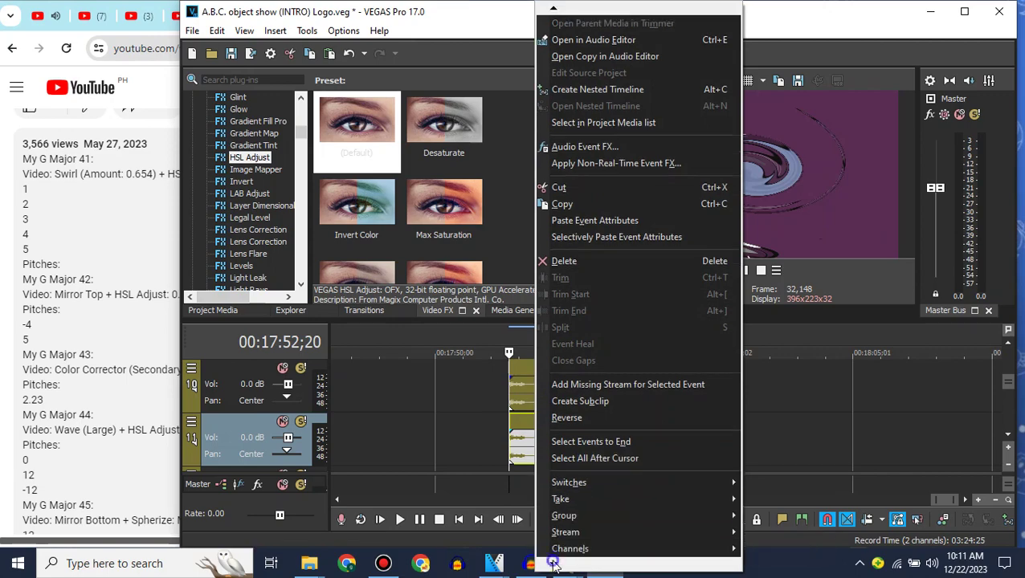
pyautogui.click(575, 541)
pyautogui.doubleClick(681, 318)
pyautogui.write('4')
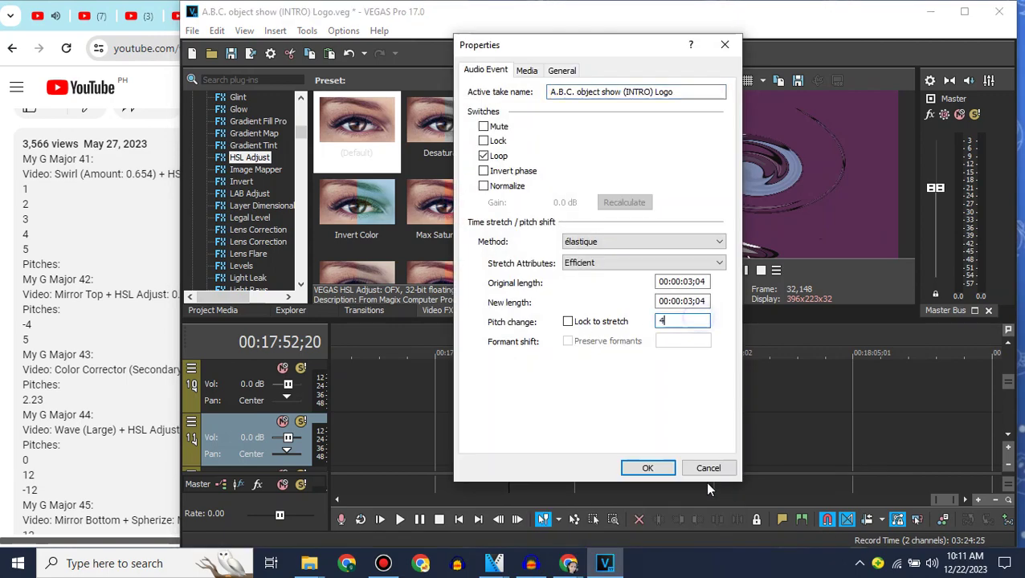
pyautogui.press('Tab')
pyautogui.click(647, 464)
# Step: Paste the copied audio event onto track 12 at the same start and set its pitch change to 5
pyautogui.click(1010, 436)
pyautogui.click(246, 426)
pyautogui.hotkey('ctrl', 'v')
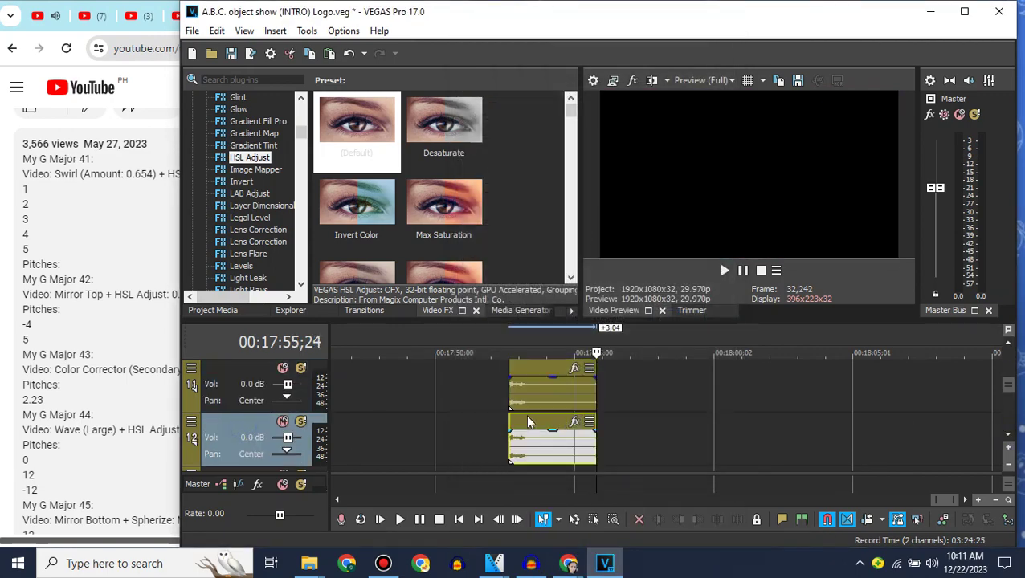
pyautogui.click(518, 420)
pyautogui.rightClick(539, 421)
pyautogui.scroll(-5, 565, 543)
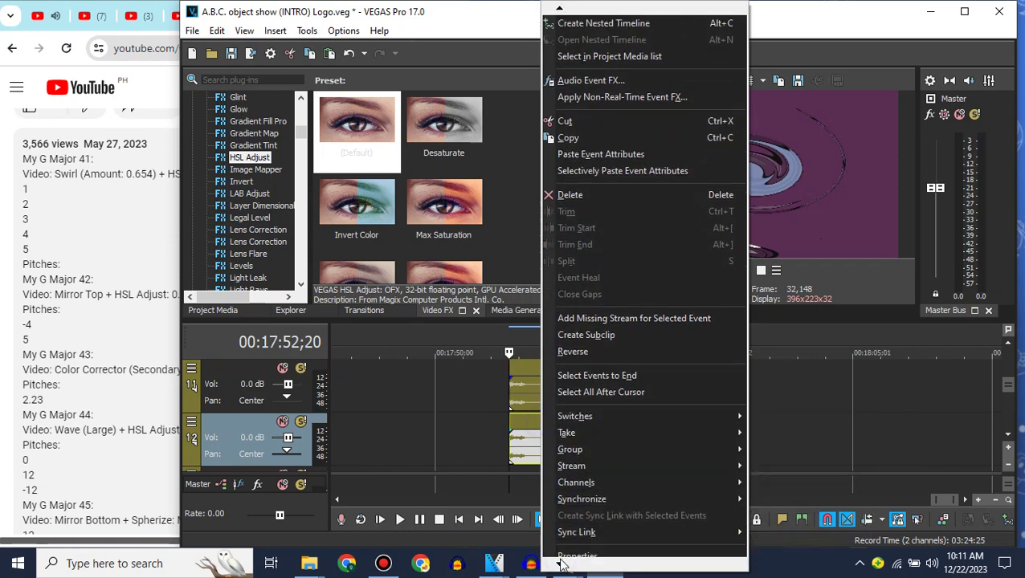
pyautogui.click(581, 541)
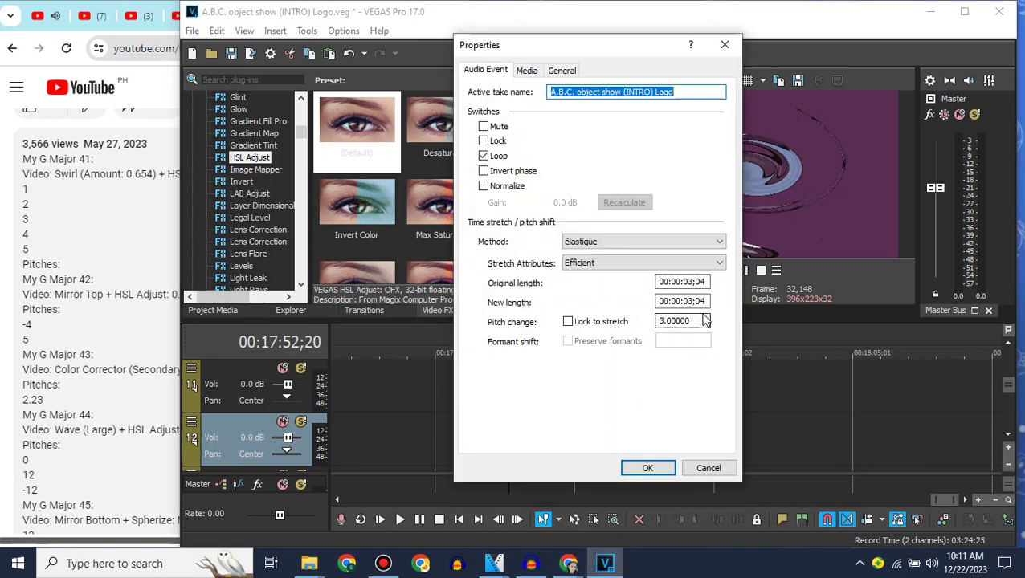
pyautogui.doubleClick(705, 320)
pyautogui.write('5')
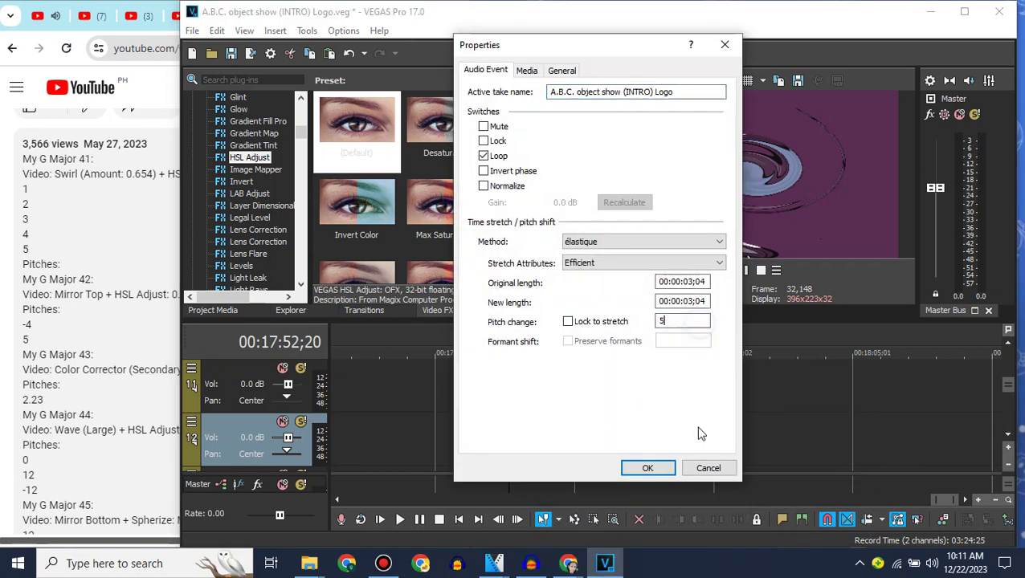
pyautogui.click(648, 468)
# Step: Switch to YouTube, search for "my g-major 41" and open the video "(NEW) Klasky Csupo in My G-Major 41"
pyautogui.click(164, 77)
pyautogui.scroll(-10, 283, 94)
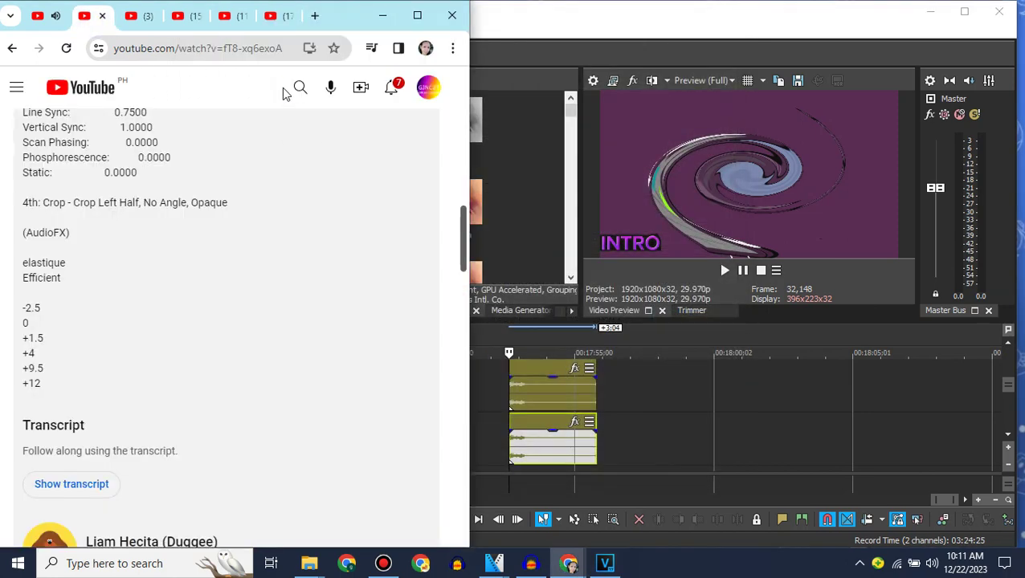
pyautogui.click(298, 88)
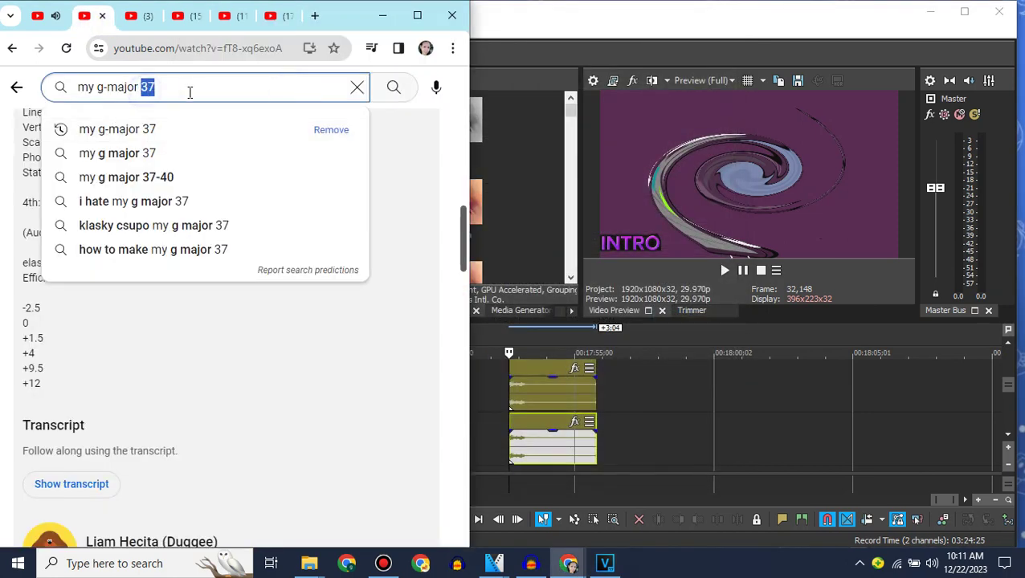
pyautogui.write('41')
pyautogui.press('Return')
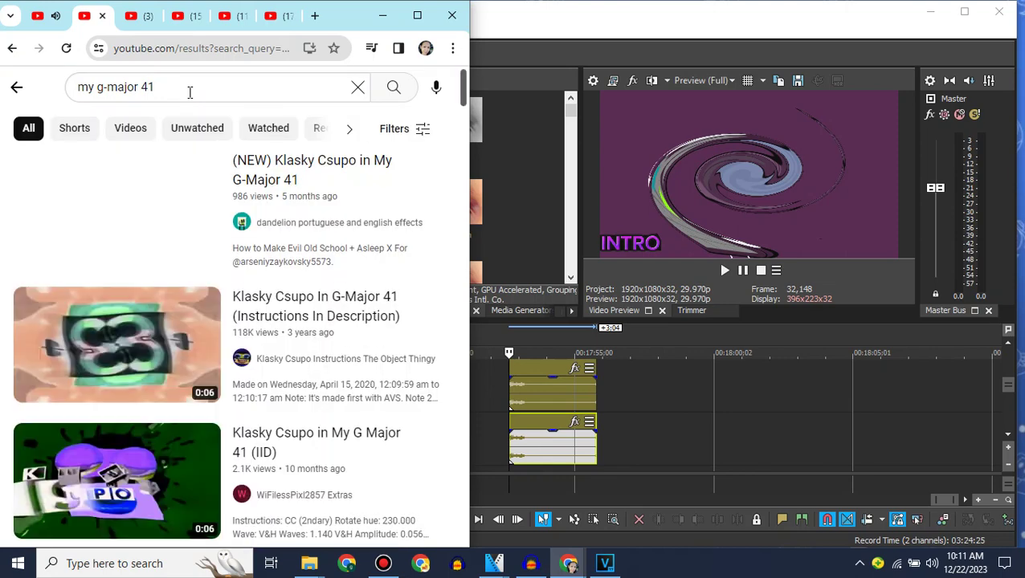
pyautogui.click(146, 187)
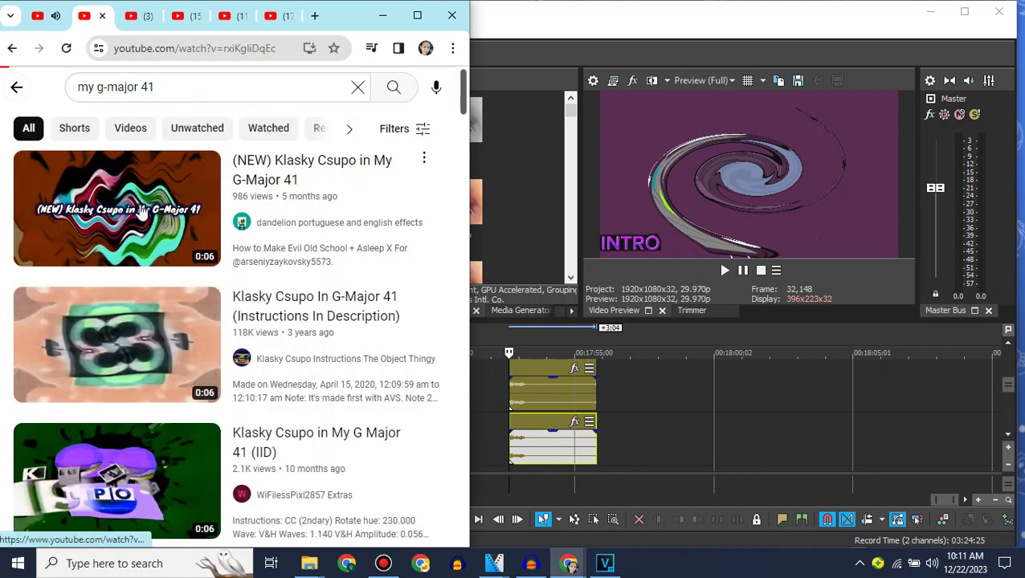
# Step: Stop the video's playback and read its expanded description for the effects used in My G-Major 41
pyautogui.click(65, 331)
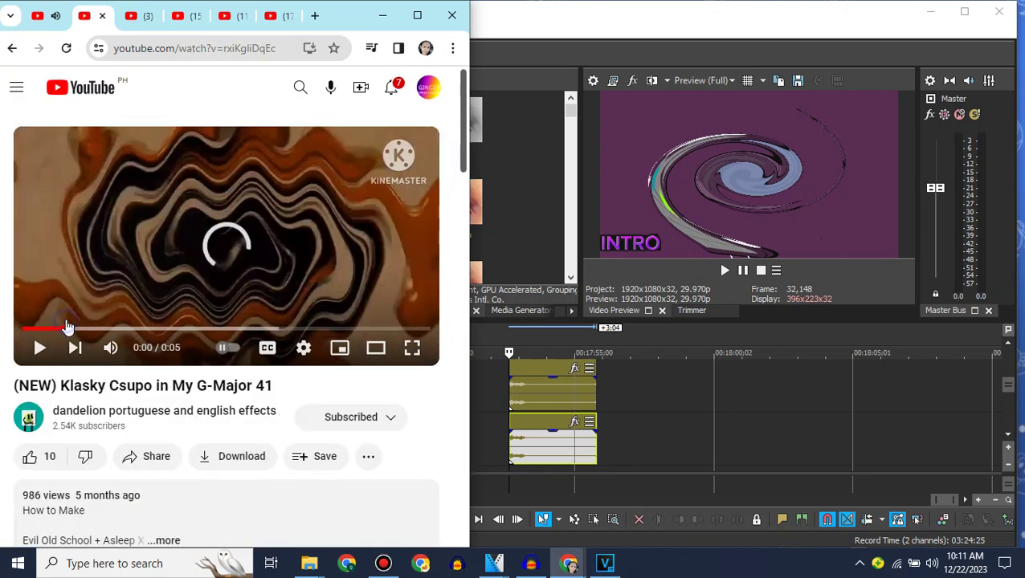
pyautogui.press('space')
pyautogui.click(155, 496)
pyautogui.scroll(-4, 153, 491)
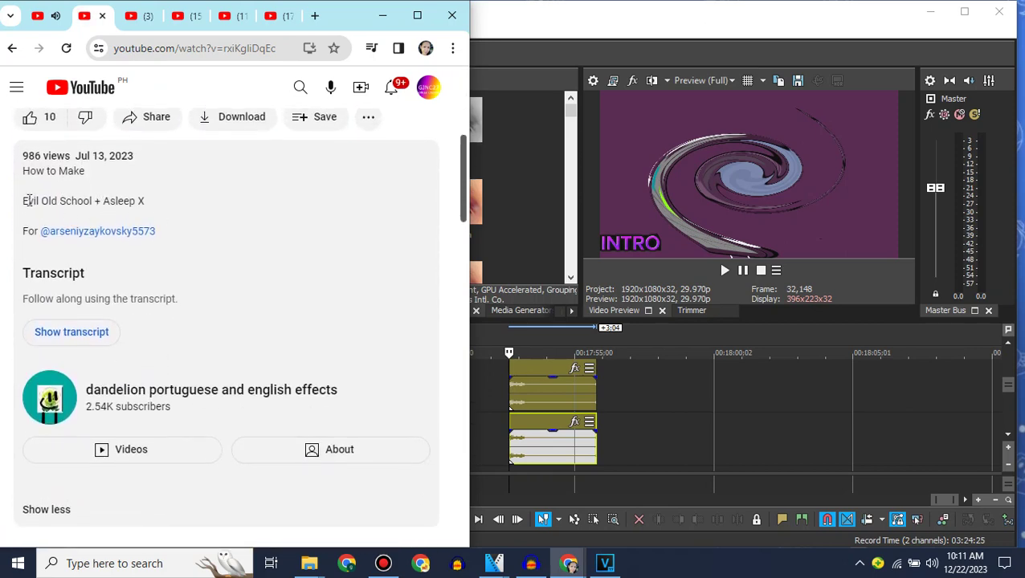
pyautogui.moveTo(28, 201); pyautogui.dragTo(84, 201)
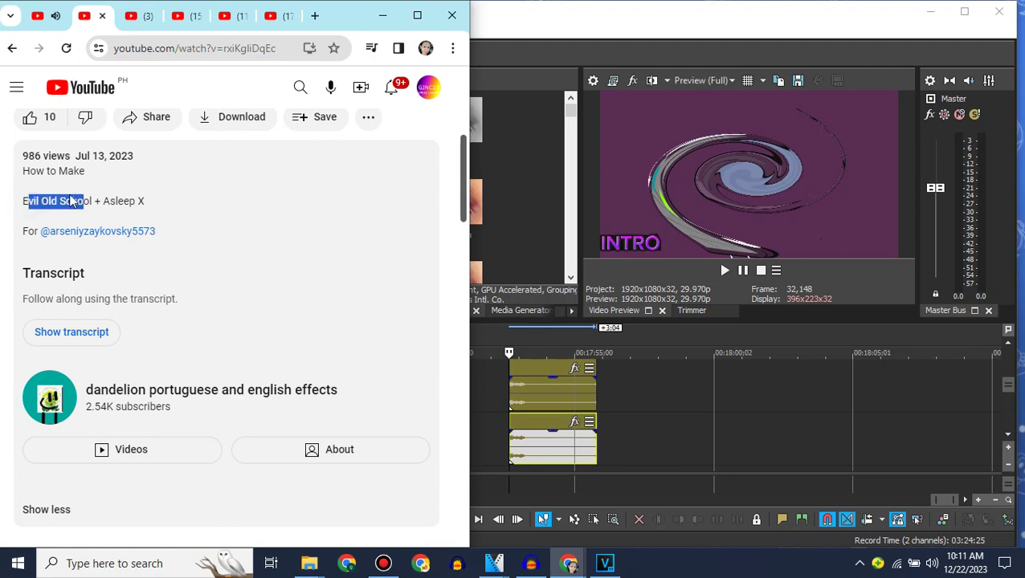
pyautogui.click(57, 199)
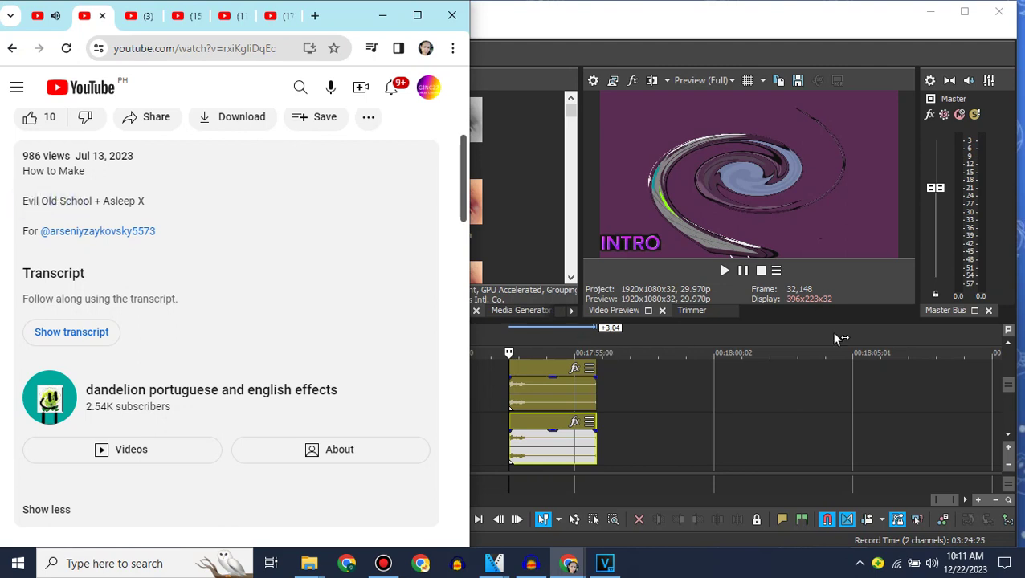
# Step: Return to VEGAS Pro and add A.B.C. object show (INTRO) Logo.mp4 to tracks 7 and 8 directly after the last clip
pyautogui.click(1010, 345)
pyautogui.click(603, 402)
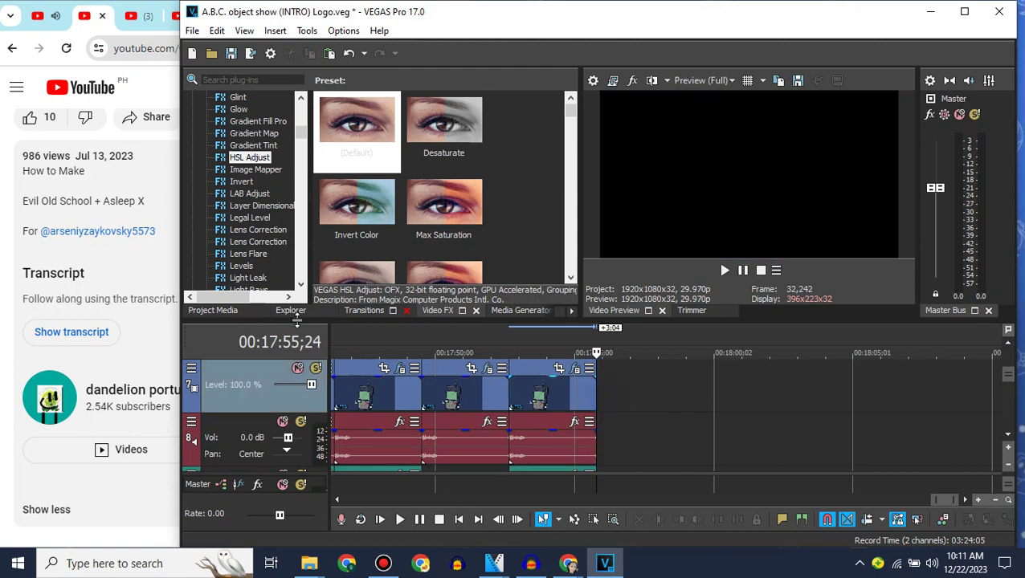
pyautogui.click(239, 312)
pyautogui.moveTo(470, 183); pyautogui.dragTo(599, 419)
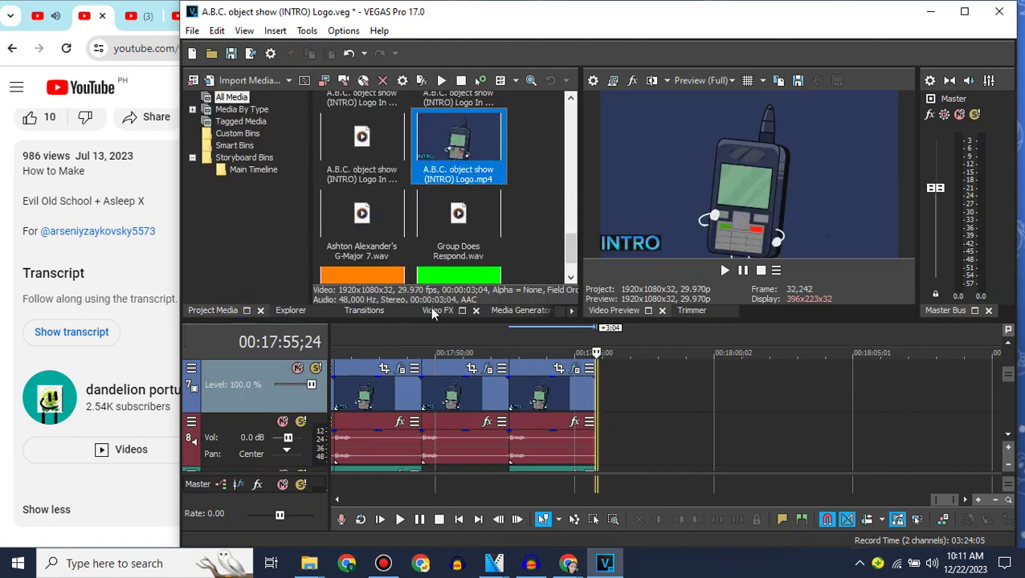
# Step: Apply a LAB Adjust preset and the Invert effect to the new logo clip on track 7
pyautogui.click(437, 310)
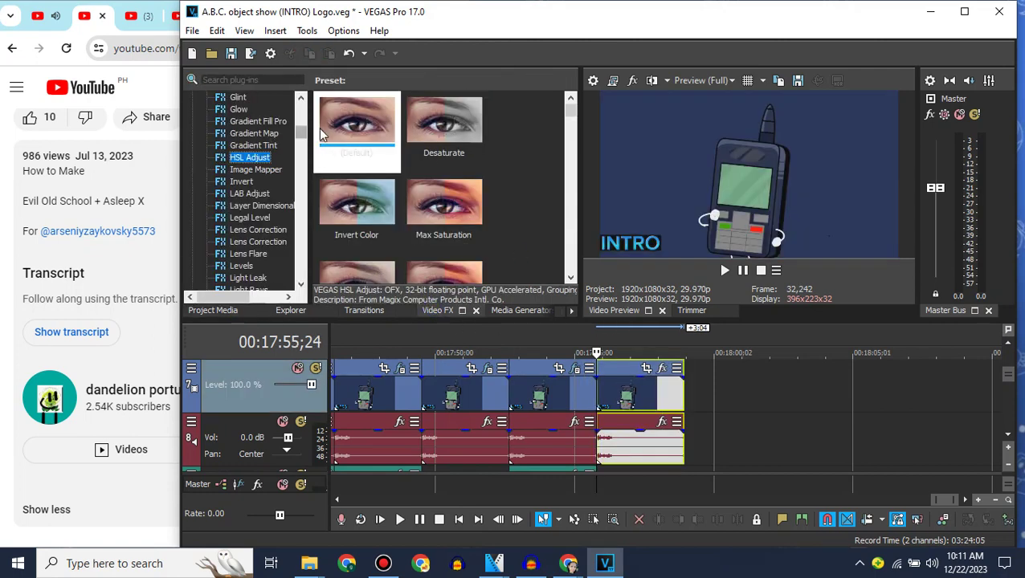
pyautogui.click(268, 195)
pyautogui.scroll(-2, 462, 225)
pyautogui.moveTo(462, 225); pyautogui.dragTo(645, 391)
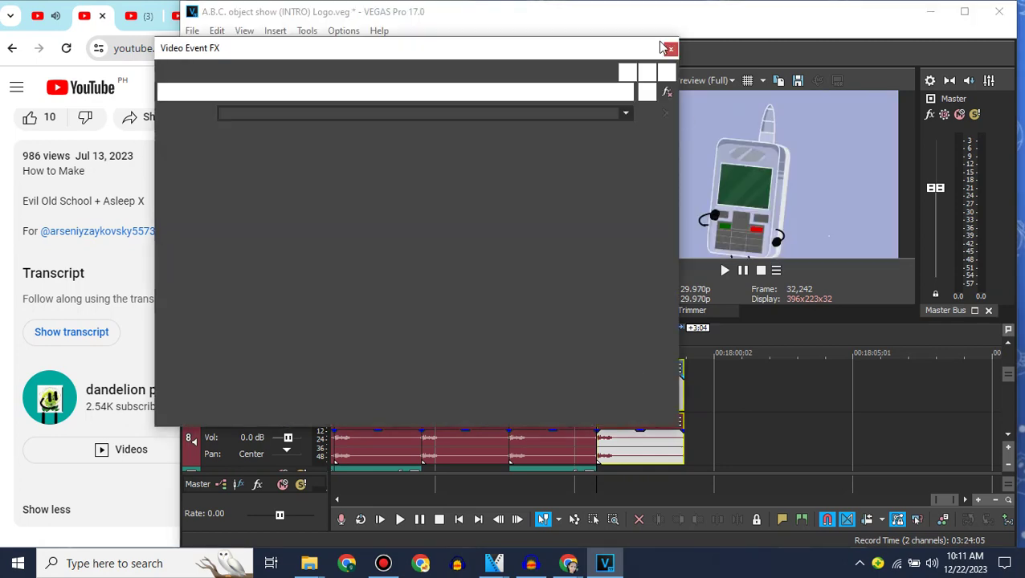
pyautogui.click(673, 53)
pyautogui.click(241, 182)
pyautogui.moveTo(356, 121); pyautogui.dragTo(650, 392)
pyautogui.click(670, 49)
# Step: Add the HSL Adjust effect to the new logo clip with the Asleep preset
pyautogui.click(244, 157)
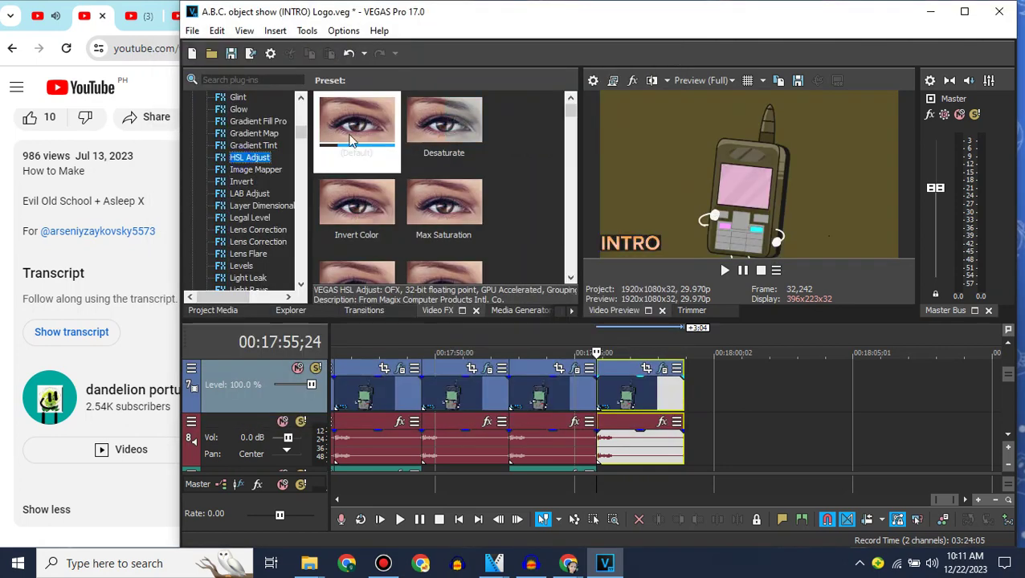
pyautogui.moveTo(355, 129); pyautogui.dragTo(649, 406)
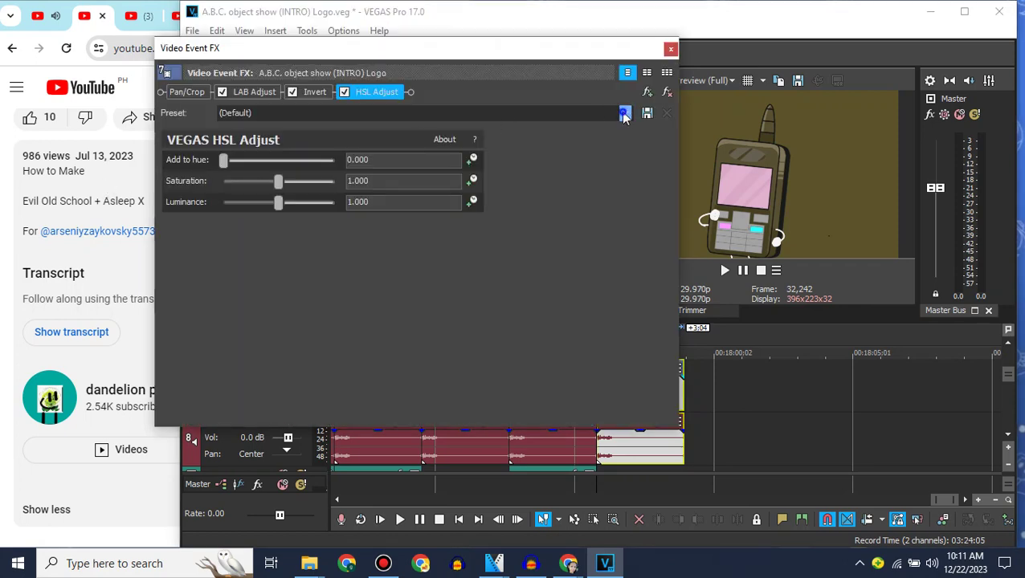
pyautogui.click(623, 113)
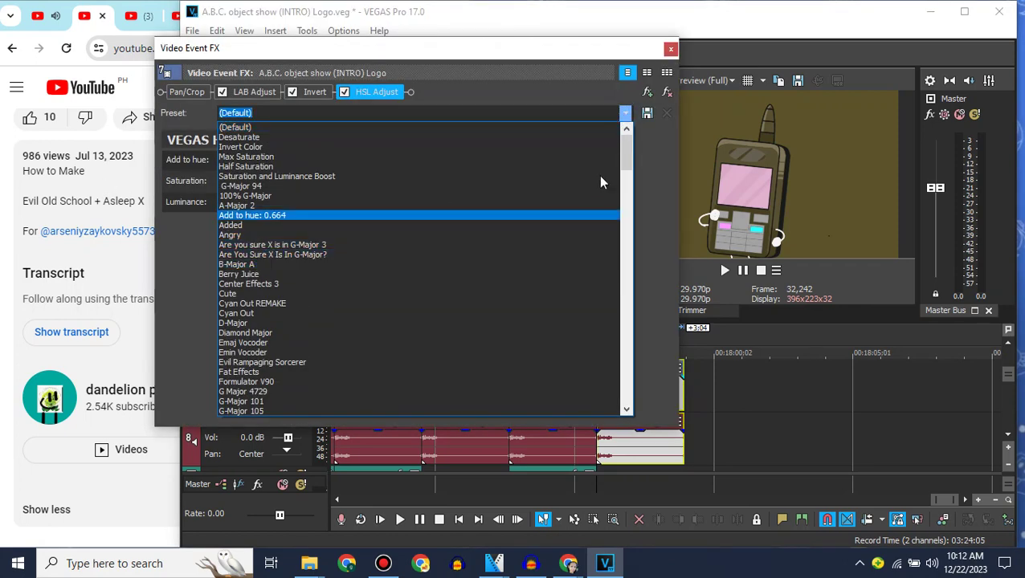
pyautogui.moveTo(625, 153); pyautogui.dragTo(620, 303)
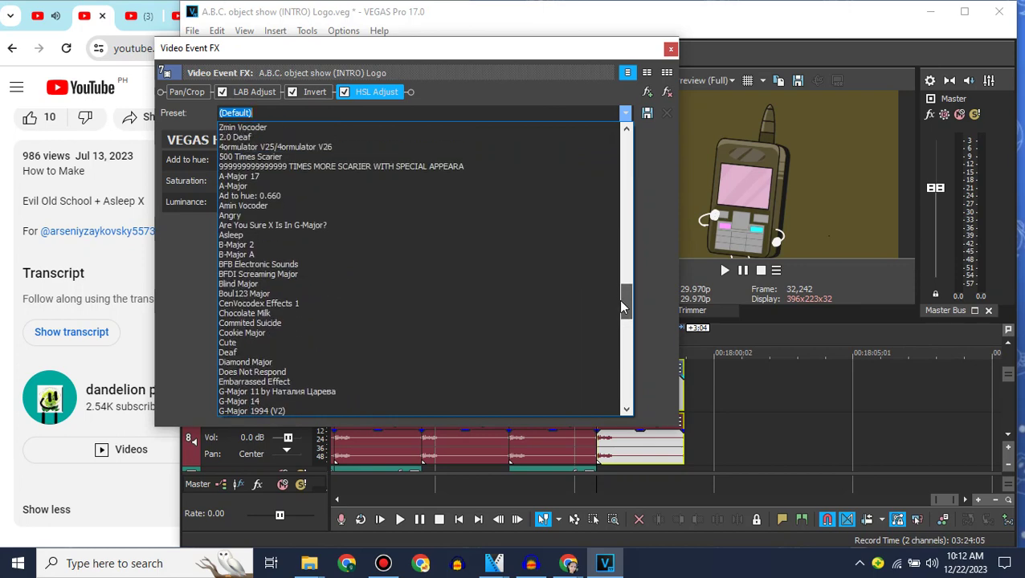
pyautogui.click(269, 234)
pyautogui.click(670, 48)
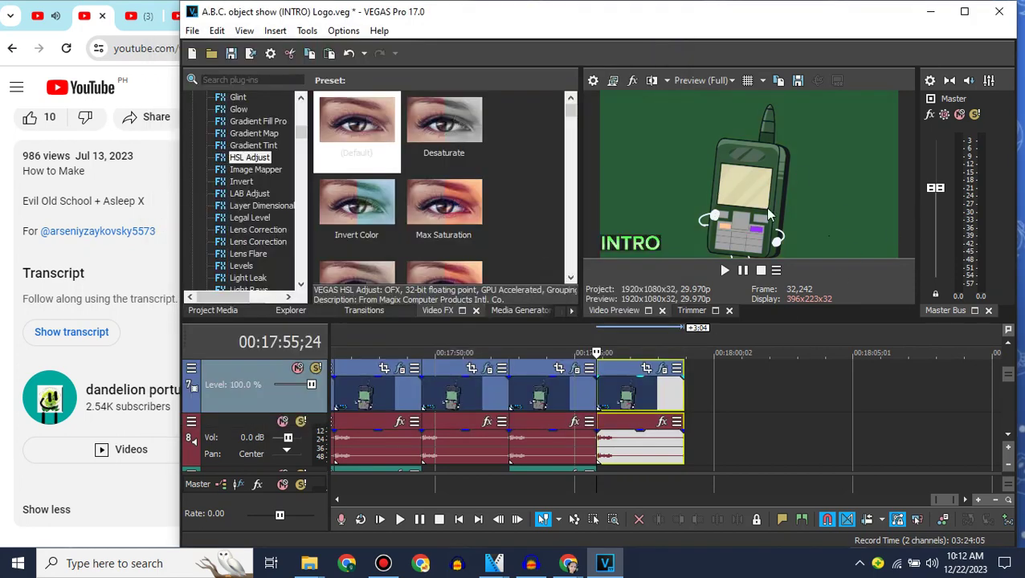
# Step: Add the Wave effect to the new logo clip with its Asleep preset
pyautogui.moveTo(301, 133); pyautogui.dragTo(303, 277)
pyautogui.click(239, 123)
pyautogui.moveTo(360, 133); pyautogui.dragTo(646, 412)
pyautogui.click(624, 112)
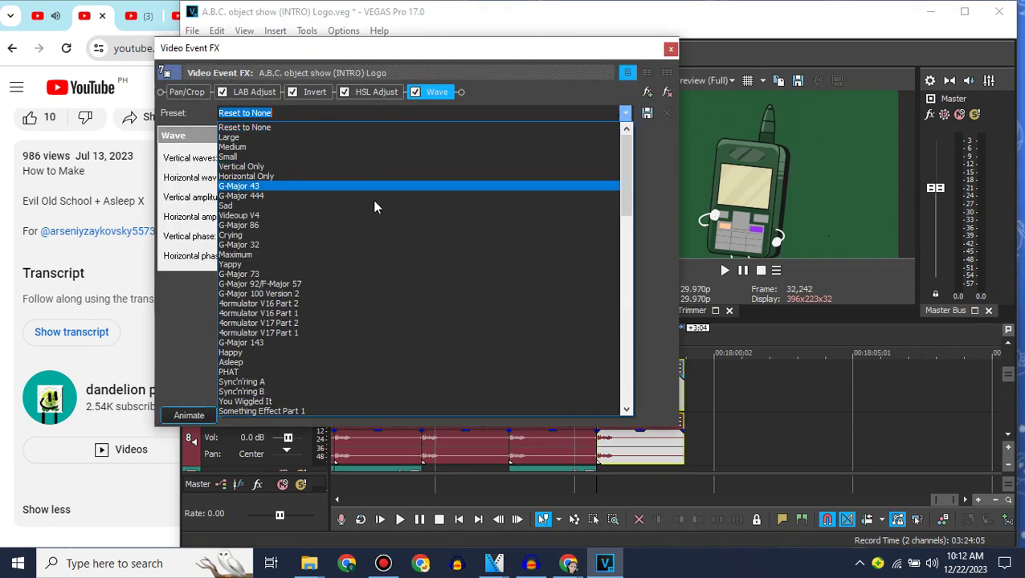
pyautogui.click(255, 362)
pyautogui.click(671, 49)
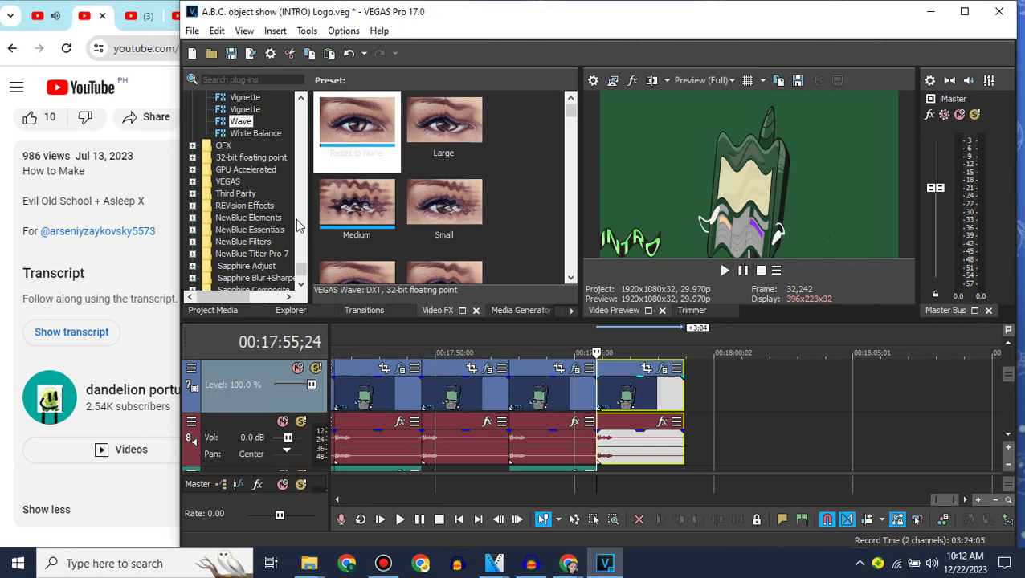
# Step: Add Swirl to the new logo clip, move it between LAB Adjust and Invert, and choose the Medium Swirl, Counter Clockwise preset
pyautogui.moveTo(302, 271)
pyautogui.mouseDown()
pyautogui.moveTo(302, 254)
pyautogui.moveTo(304, 265)
pyautogui.mouseUp()
pyautogui.click(239, 241)
pyautogui.moveTo(357, 120); pyautogui.dragTo(666, 406)
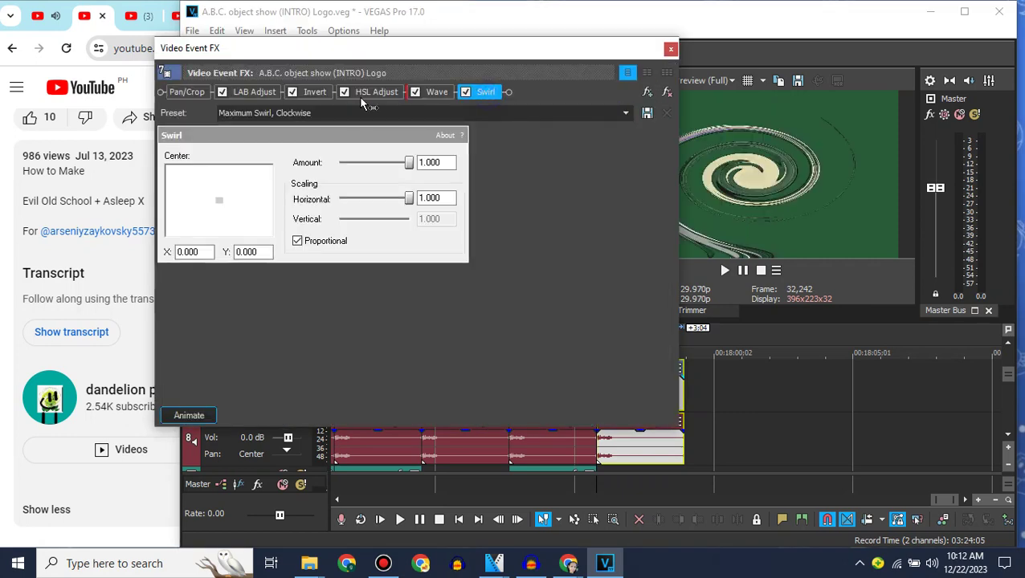
pyautogui.moveTo(310, 94); pyautogui.dragTo(300, 94)
pyautogui.click(625, 114)
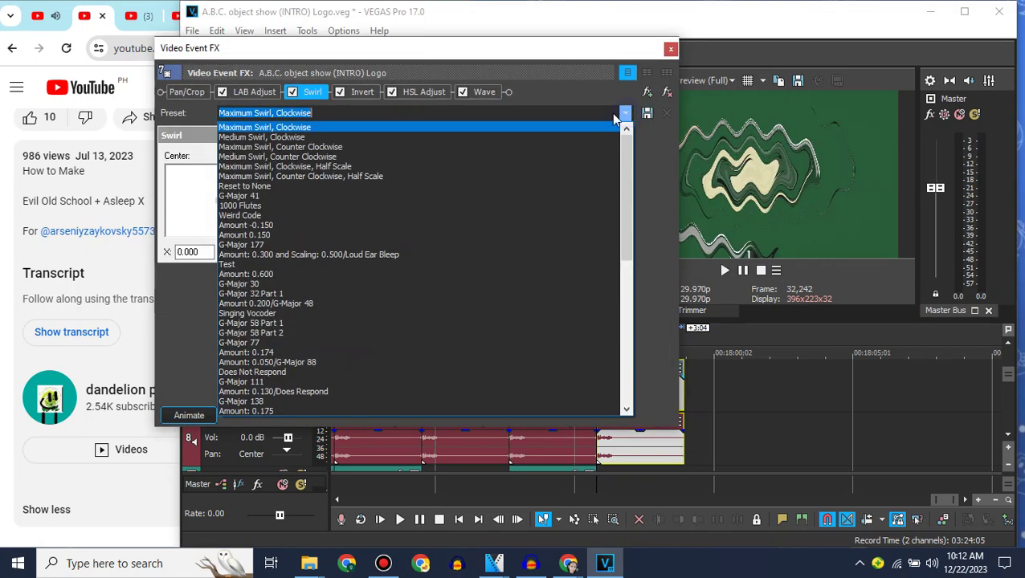
pyautogui.click(329, 156)
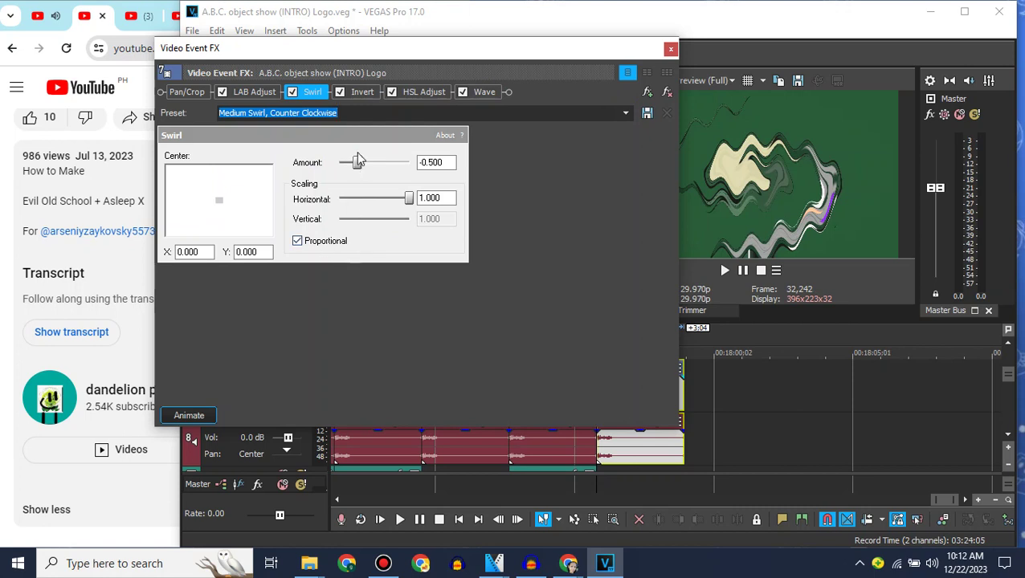
# Step: Animate the Swirl amount from -1.000 at the clip's start to 1.000 at a keyframe at 00:00:03;04
pyautogui.moveTo(358, 161); pyautogui.dragTo(341, 161)
pyautogui.click(190, 415)
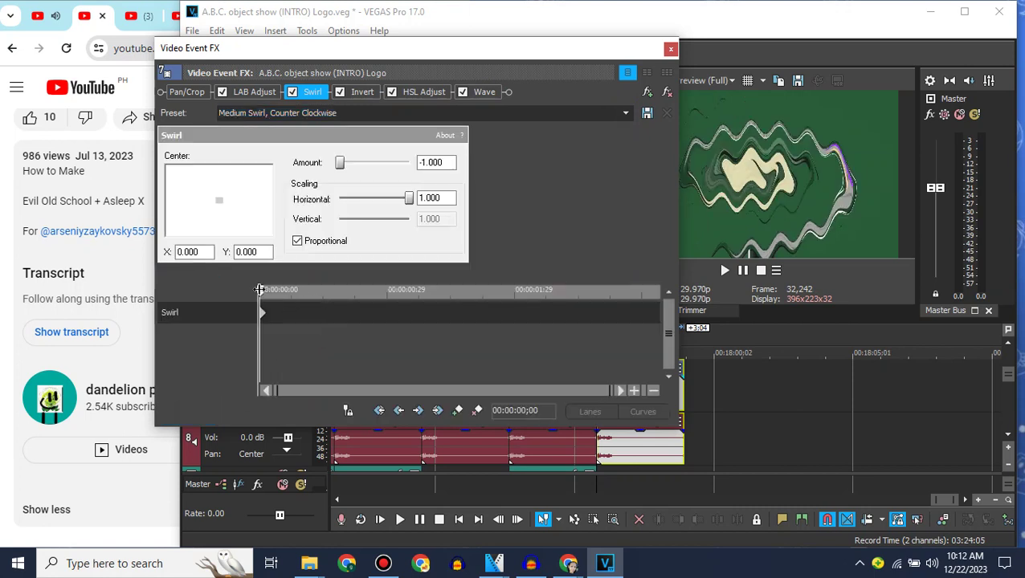
pyautogui.moveTo(261, 292); pyautogui.dragTo(660, 296)
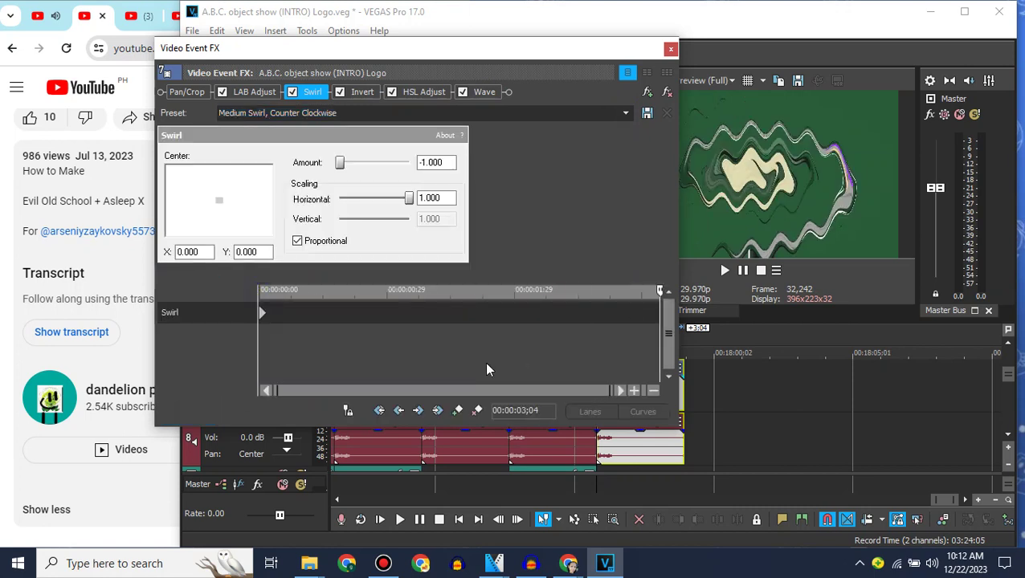
pyautogui.doubleClick(659, 314)
pyautogui.moveTo(340, 163); pyautogui.dragTo(685, 38)
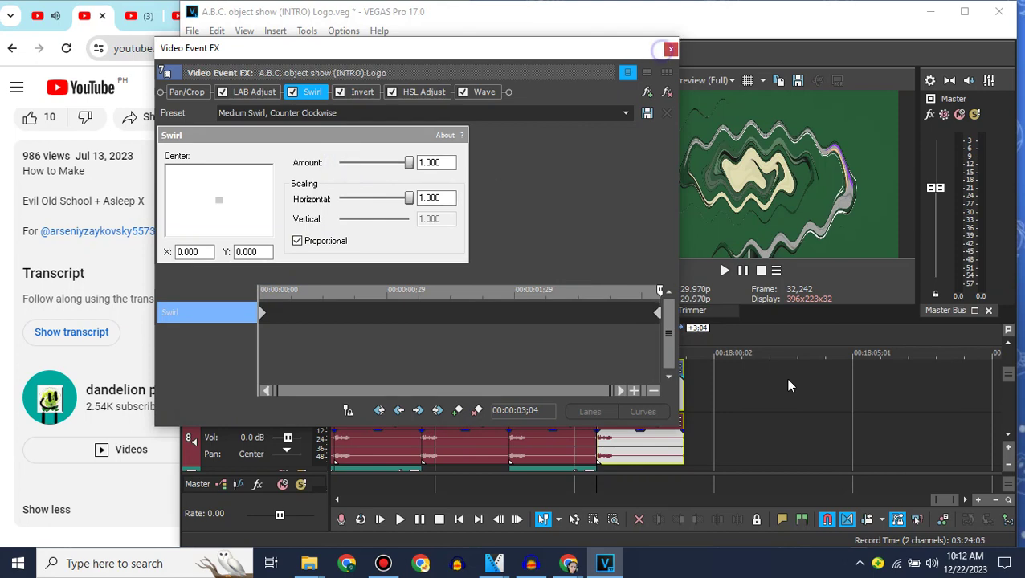
pyautogui.click(670, 49)
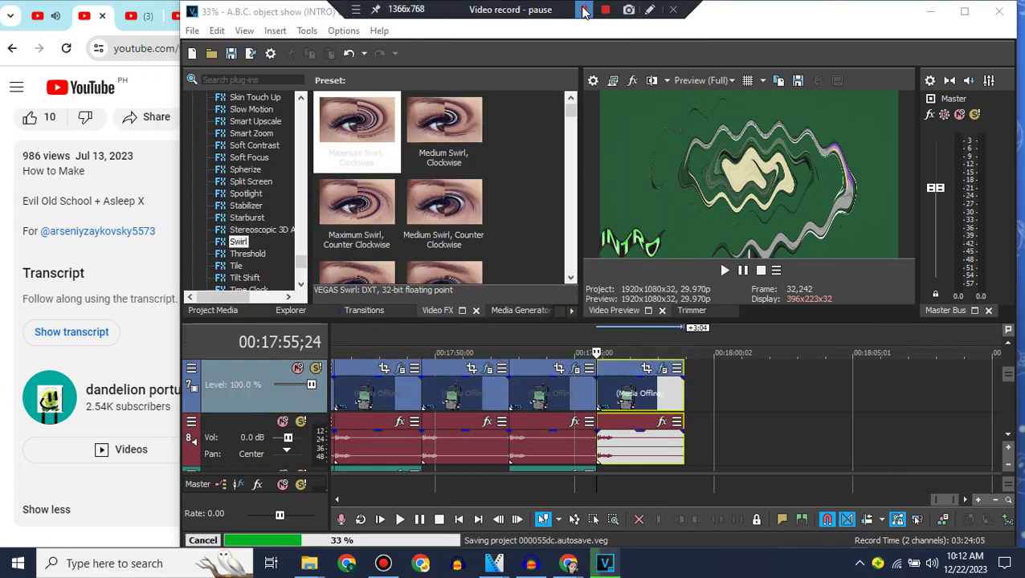
pyautogui.click(583, 10)
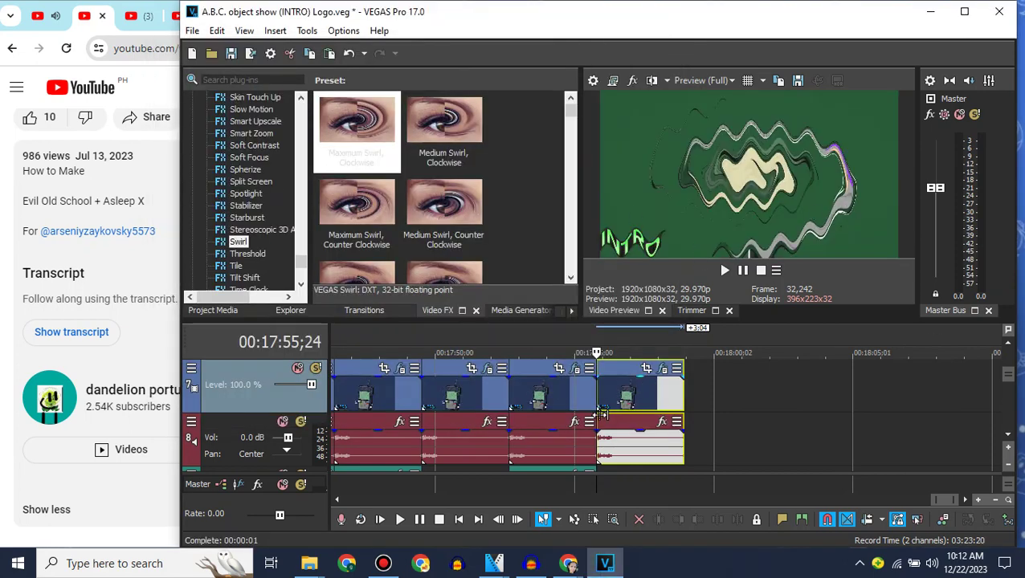
# Step: Insert an audio track, move the new logo clip's audio onto it, and delete that audio together with the track
pyautogui.rightClick(273, 425)
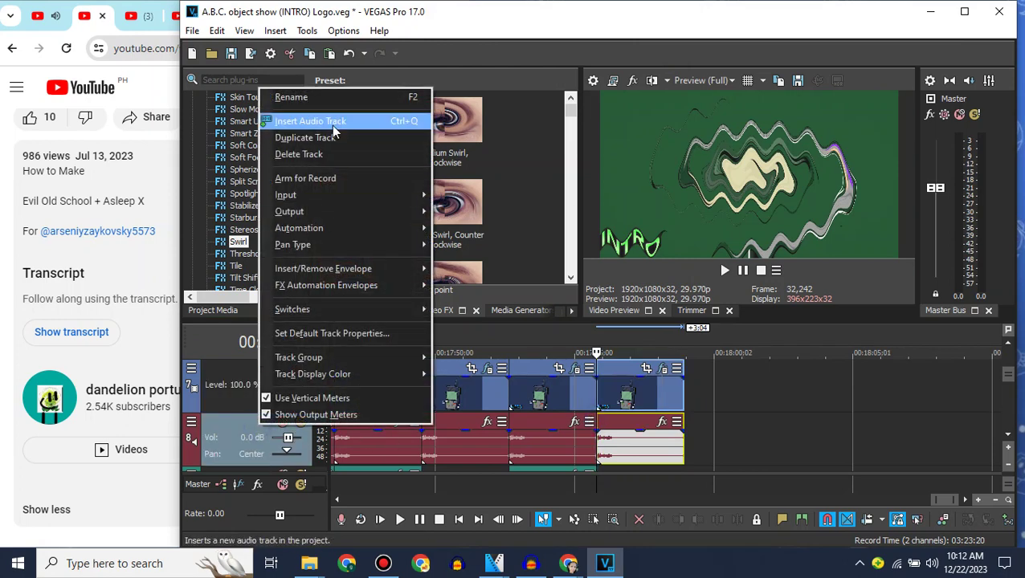
pyautogui.click(345, 119)
pyautogui.scroll(-1, 595, 402)
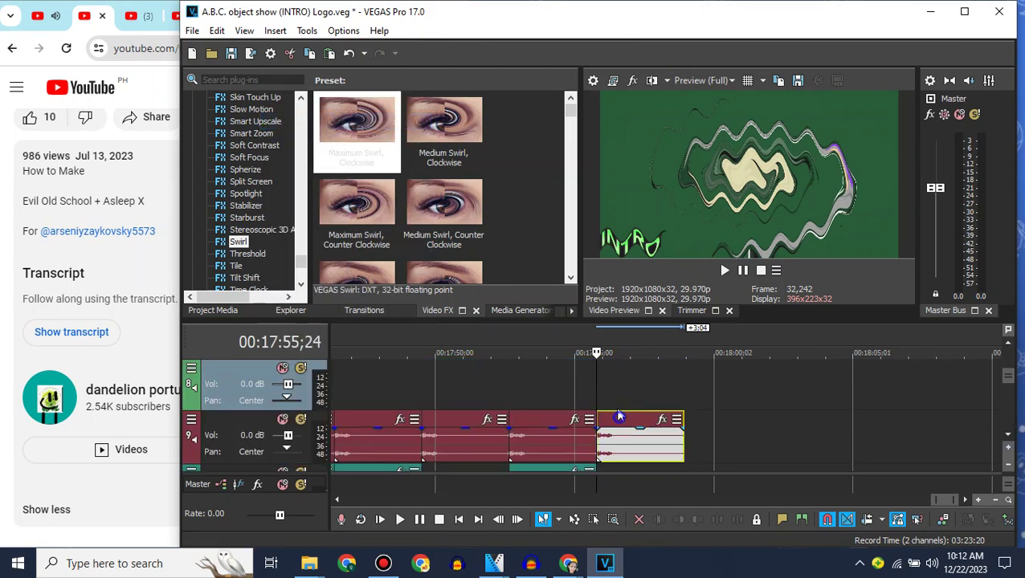
pyautogui.moveTo(620, 417); pyautogui.dragTo(619, 387)
pyautogui.rightClick(555, 387)
pyautogui.click(600, 264)
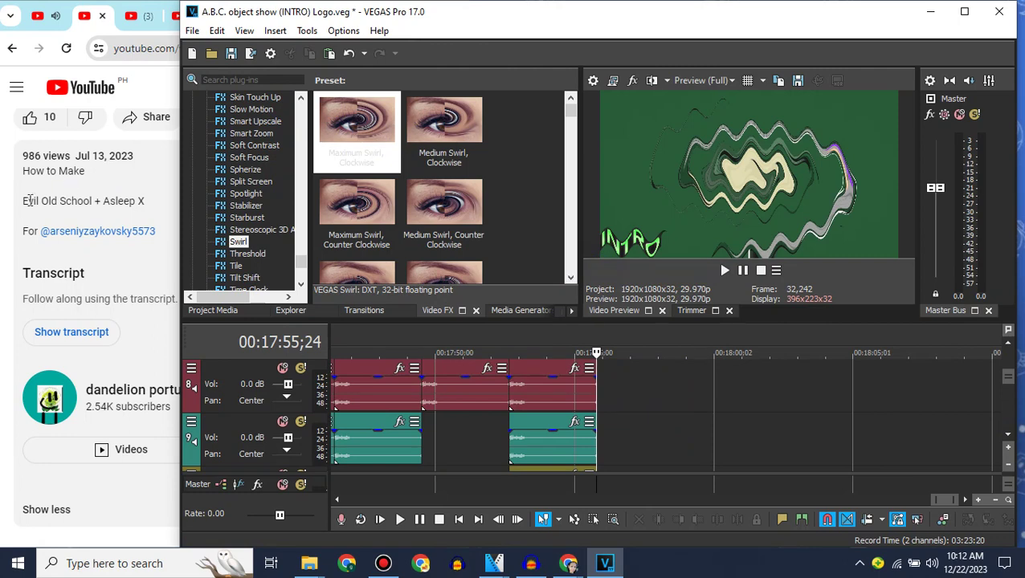
# Step: Copy the effect name "Evil Old School" from the video description and search YouTube for "How to make Evil Old School"
pyautogui.moveTo(23, 201); pyautogui.dragTo(95, 201)
pyautogui.click(22, 201)
pyautogui.click(270, 16)
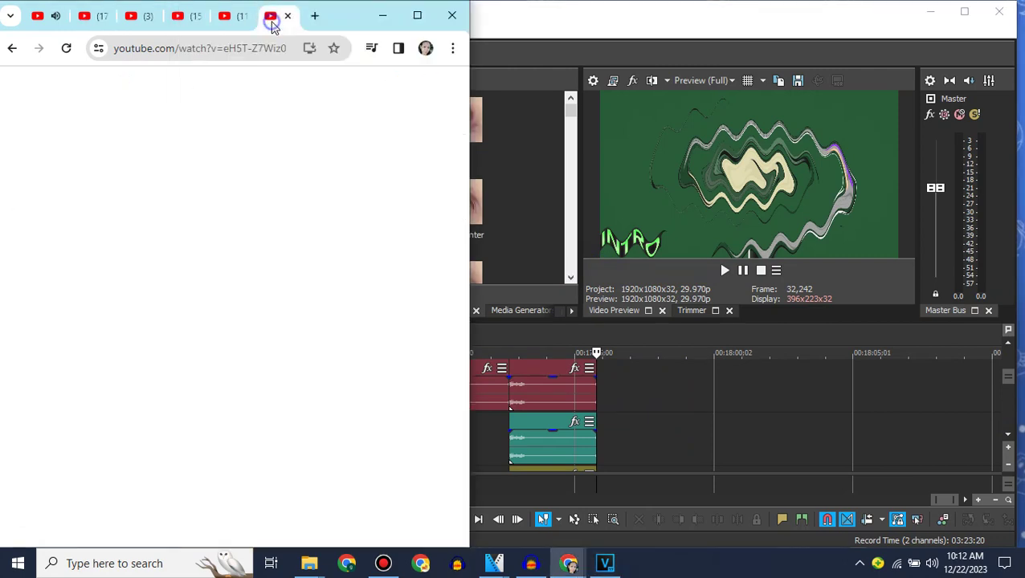
pyautogui.click(298, 89)
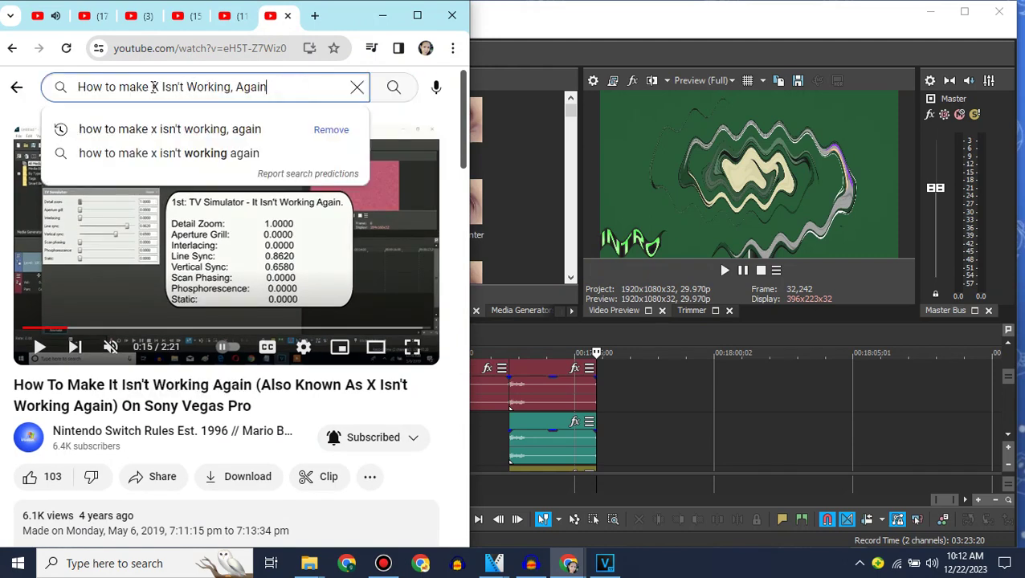
pyautogui.moveTo(152, 87); pyautogui.dragTo(268, 90)
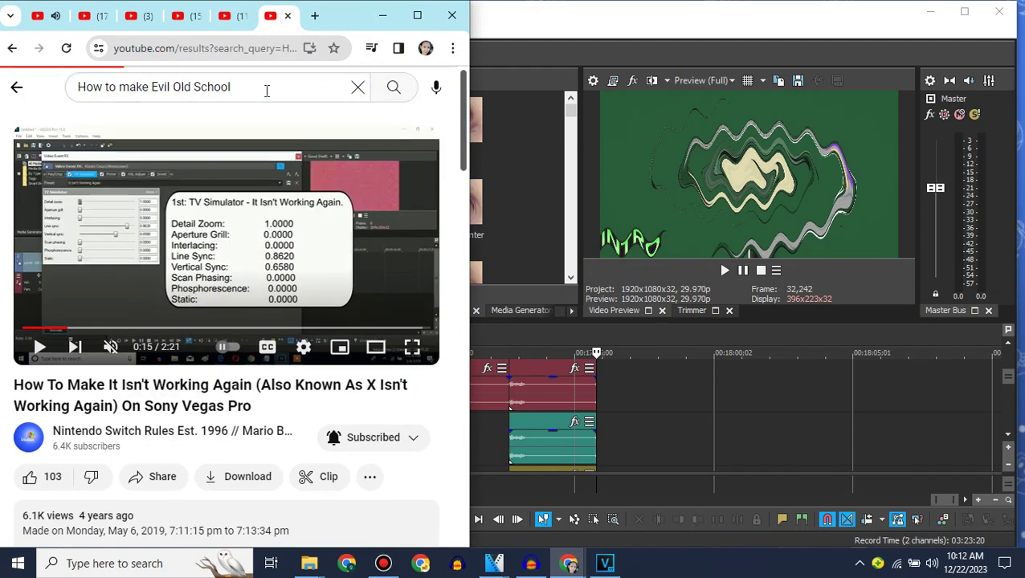
pyautogui.click(265, 90)
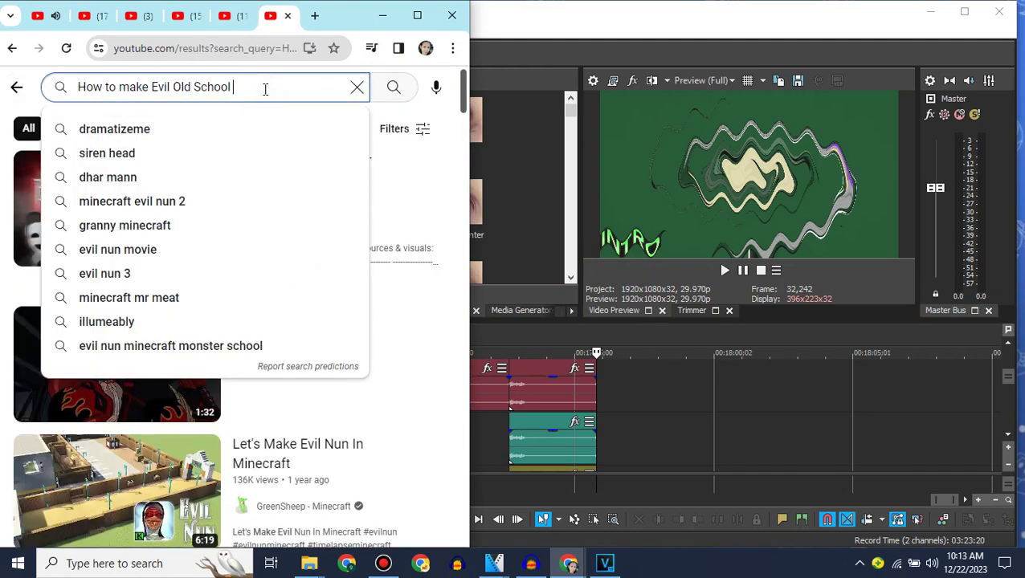
# Step: Refine the YouTube search to "How to make Evil Old School on sony vegas pro" and look through the tutorial results
pyautogui.write('on sony')
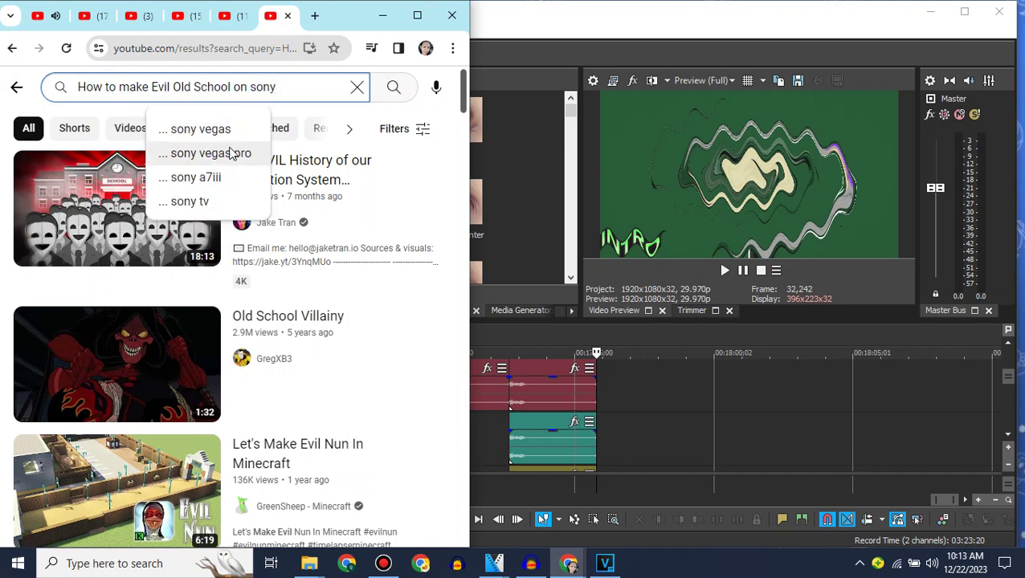
pyautogui.click(231, 152)
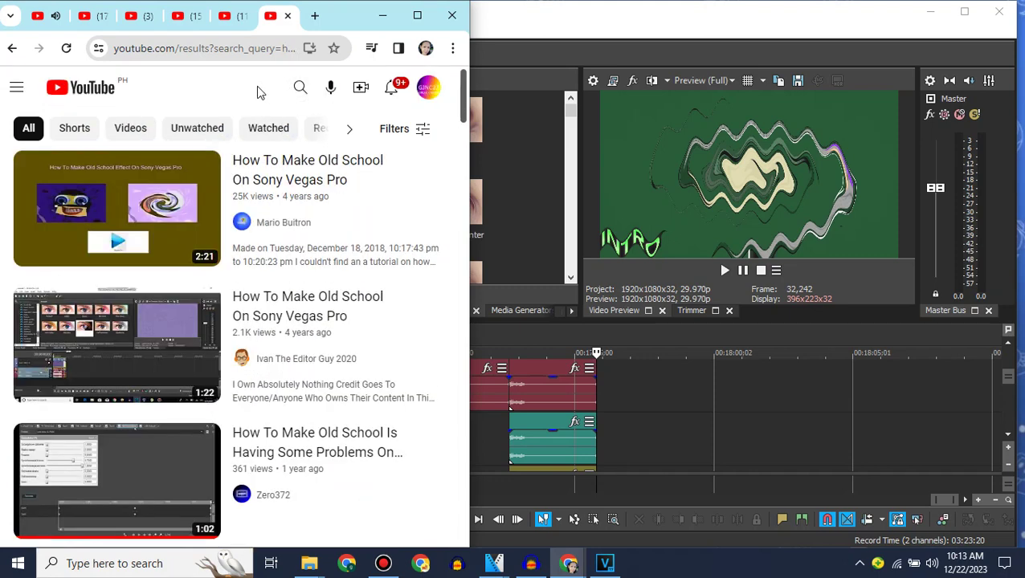
pyautogui.scroll(-3, 258, 89)
pyautogui.scroll(-3, 258, 90)
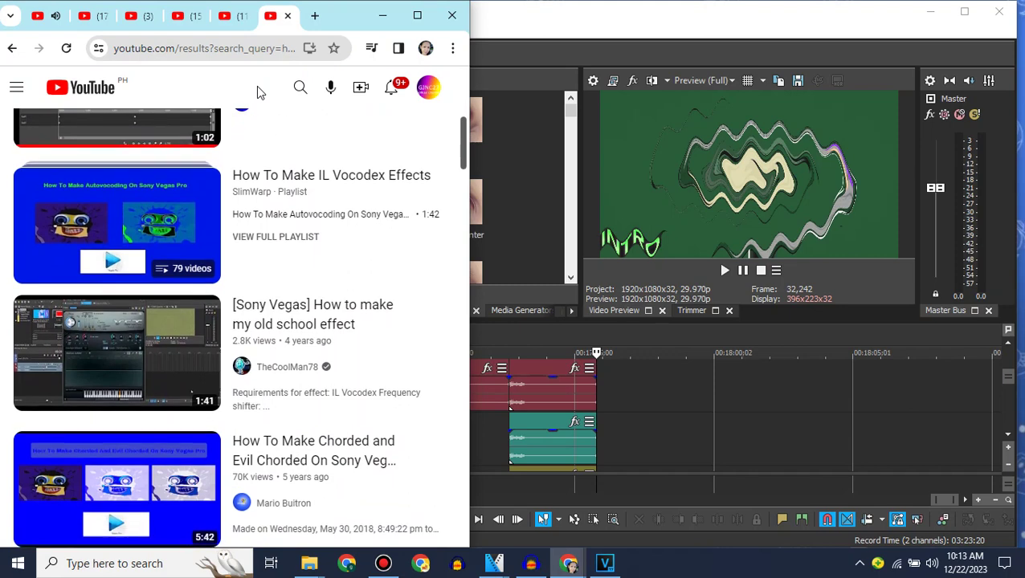
pyautogui.scroll(-1, 257, 86)
pyautogui.scroll(1, 257, 86)
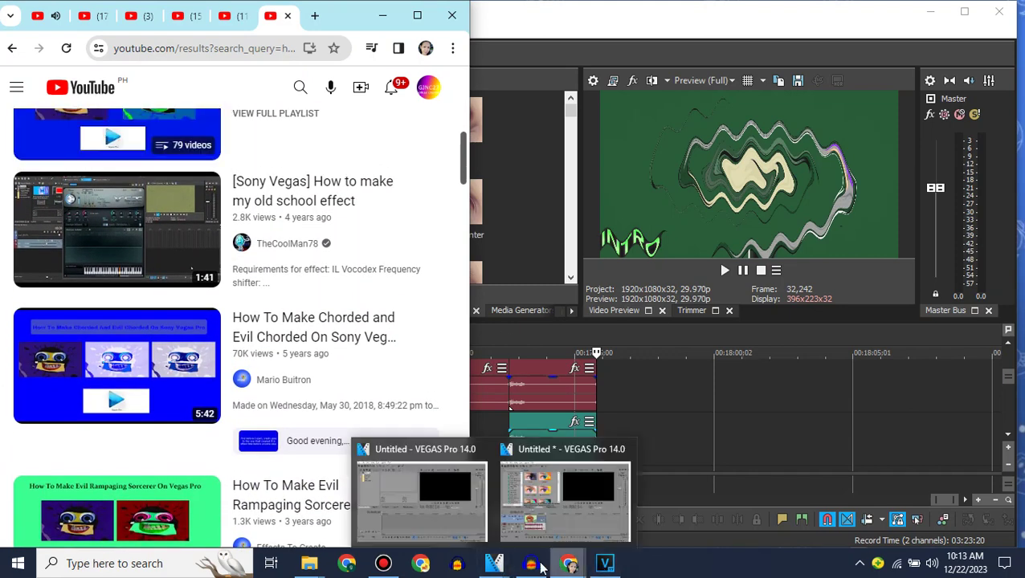
# Step: Switch to Audacity, undo the previous effects on the logo audio, and apply IL Vocodex with the Old school preset
pyautogui.click(551, 514)
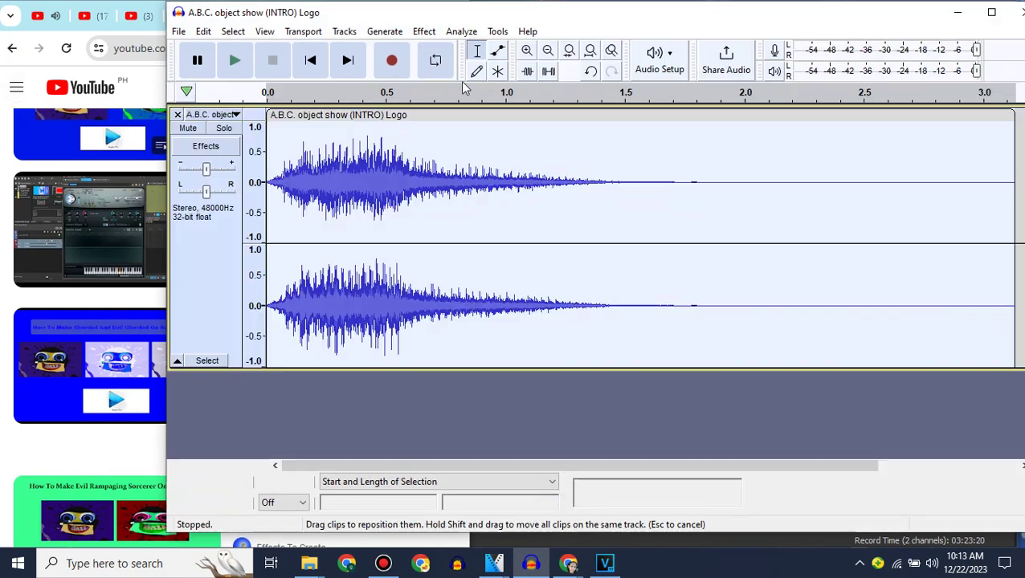
pyautogui.click(590, 71)
pyautogui.click(426, 31)
pyautogui.moveTo(540, 247)
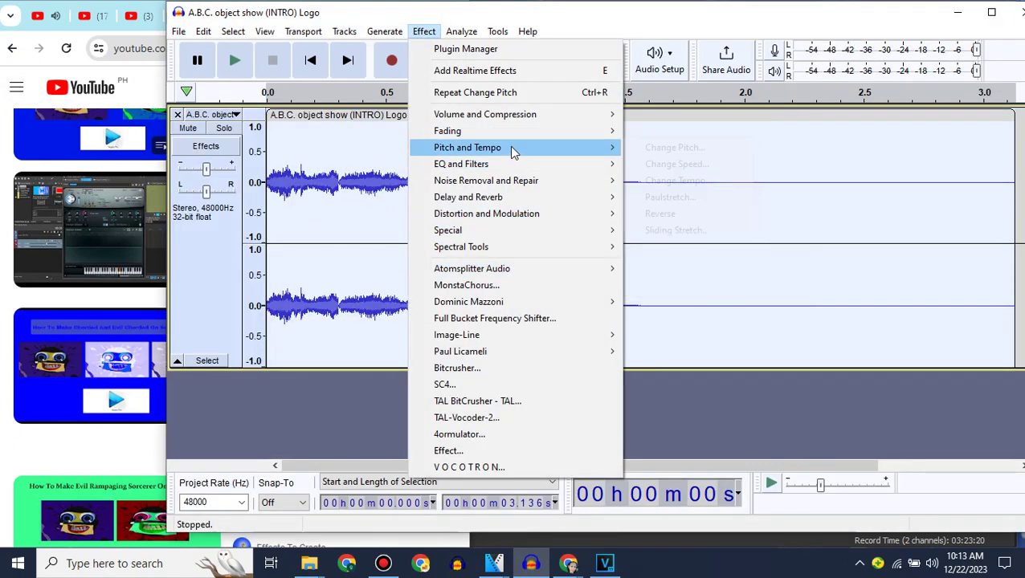
pyautogui.moveTo(603, 335)
pyautogui.click(655, 334)
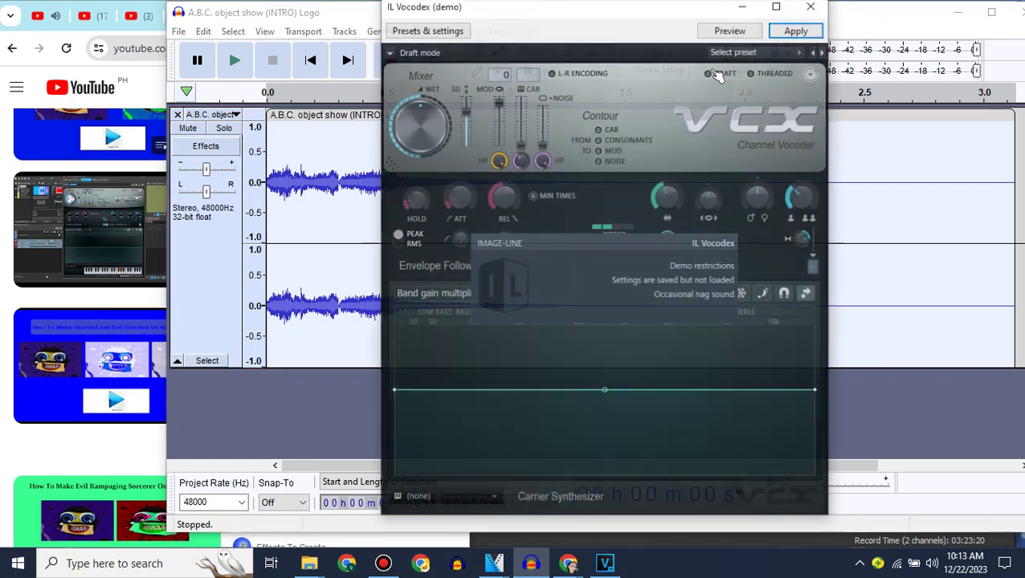
pyautogui.click(734, 50)
pyautogui.click(742, 294)
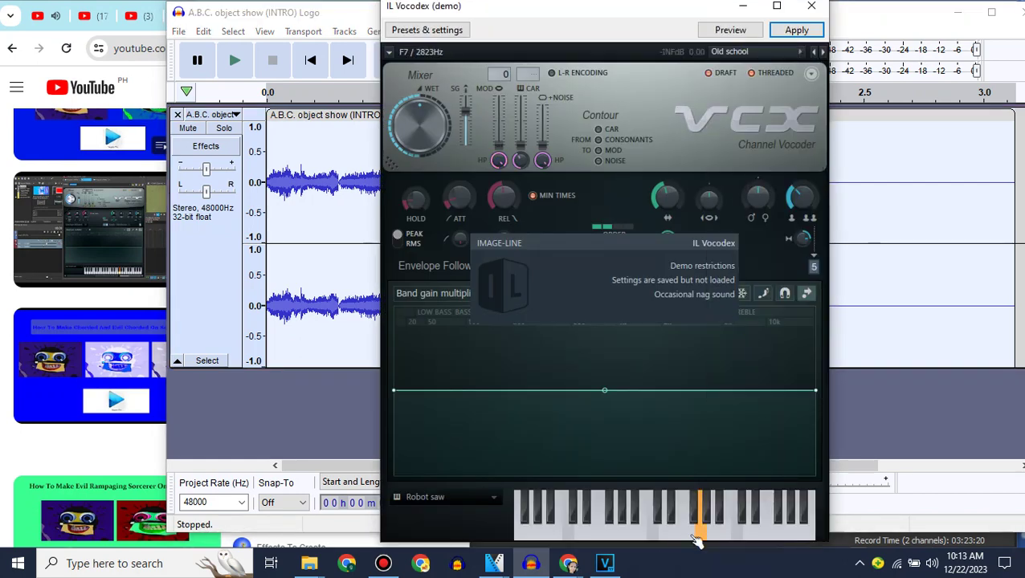
pyautogui.click(812, 34)
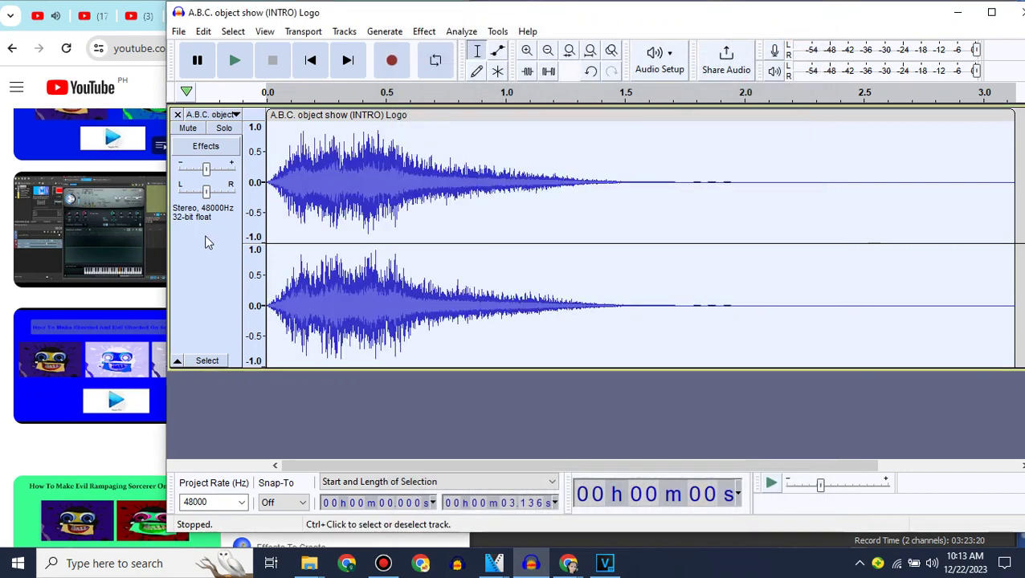
# Step: Duplicate the vocoded logo audio track and change the pitch of the original track by -6.00 semitones
pyautogui.click(204, 32)
pyautogui.click(233, 153)
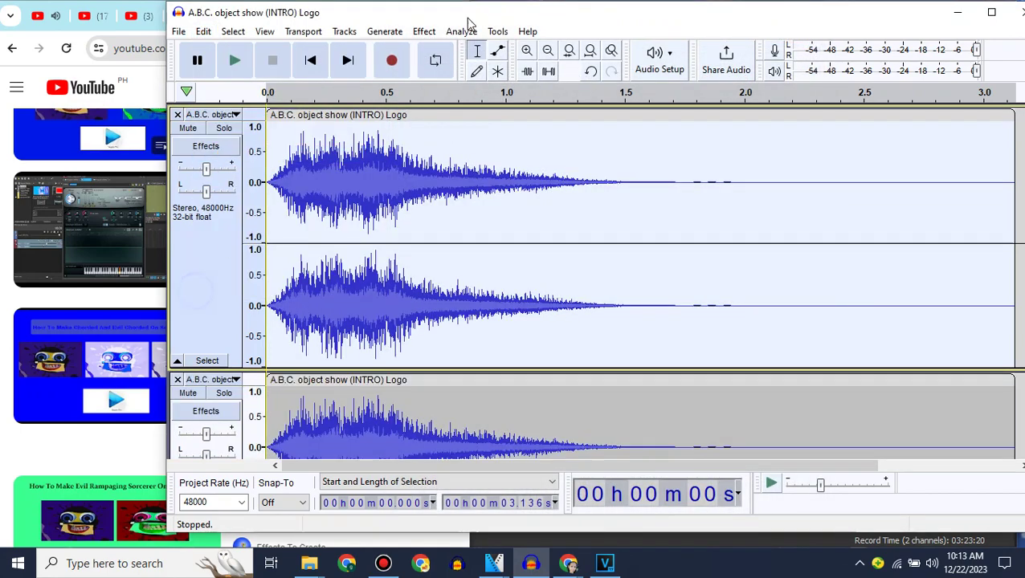
pyautogui.click(424, 32)
pyautogui.moveTo(482, 147)
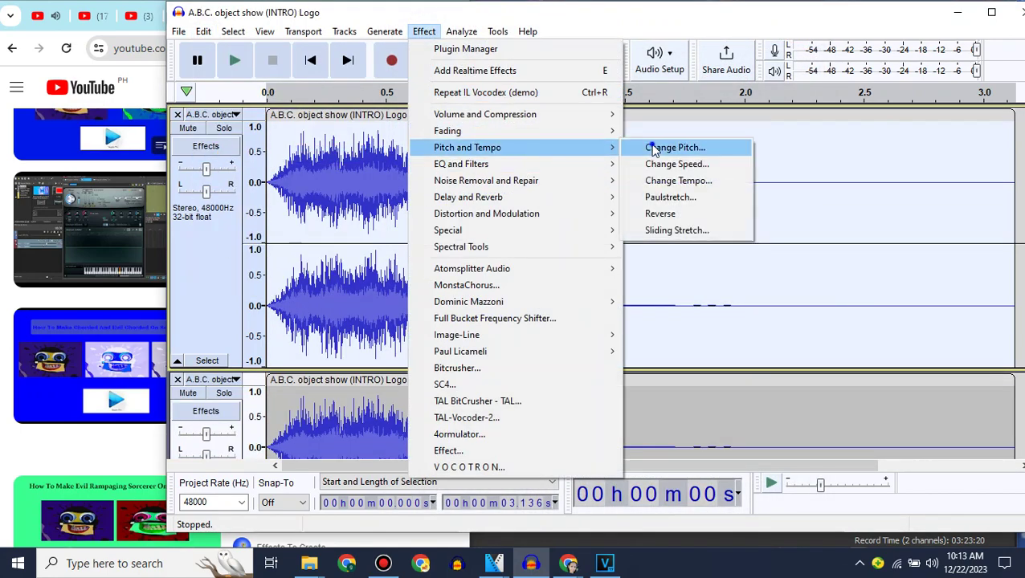
pyautogui.click(655, 147)
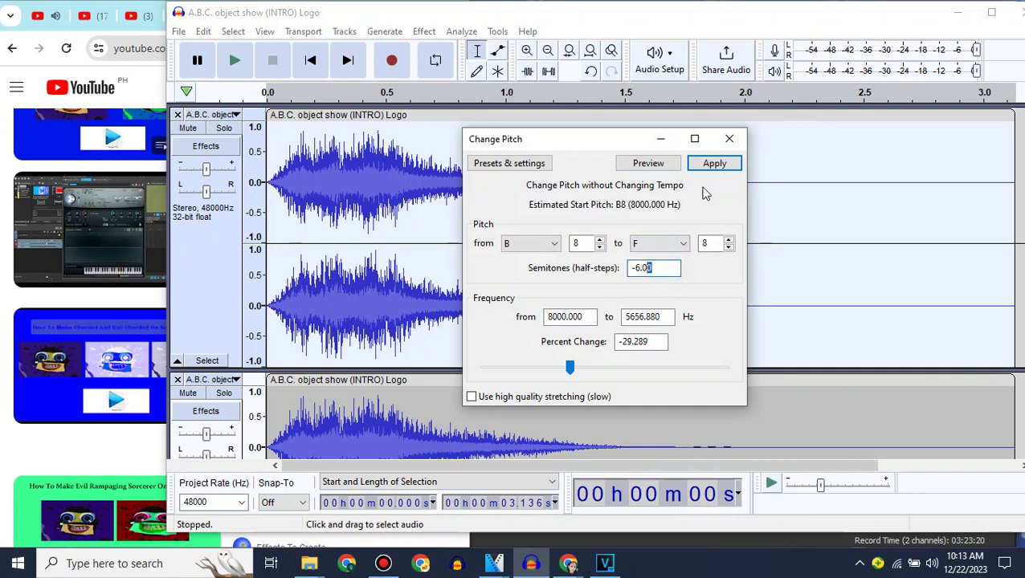
pyautogui.click(713, 166)
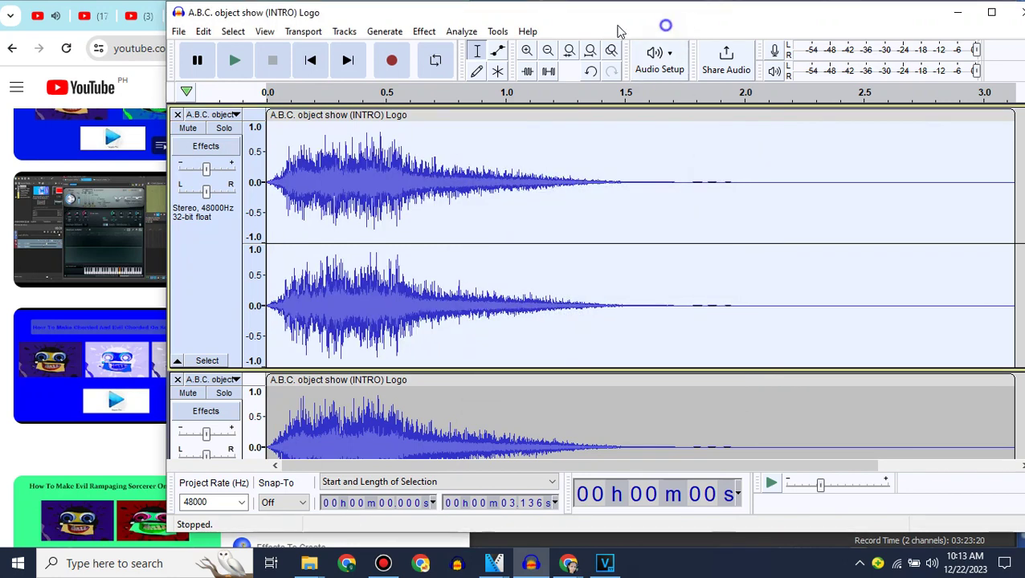
# Step: Apply Change Pitch to the duplicated logo audio track
pyautogui.scroll(-3, 248, 423)
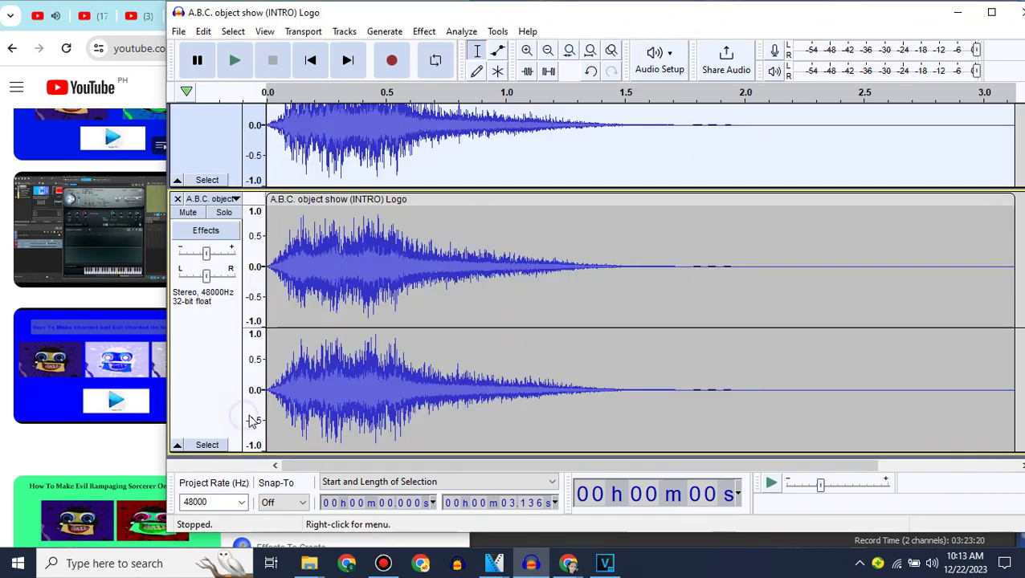
pyautogui.click(224, 351)
pyautogui.click(424, 31)
pyautogui.moveTo(514, 147)
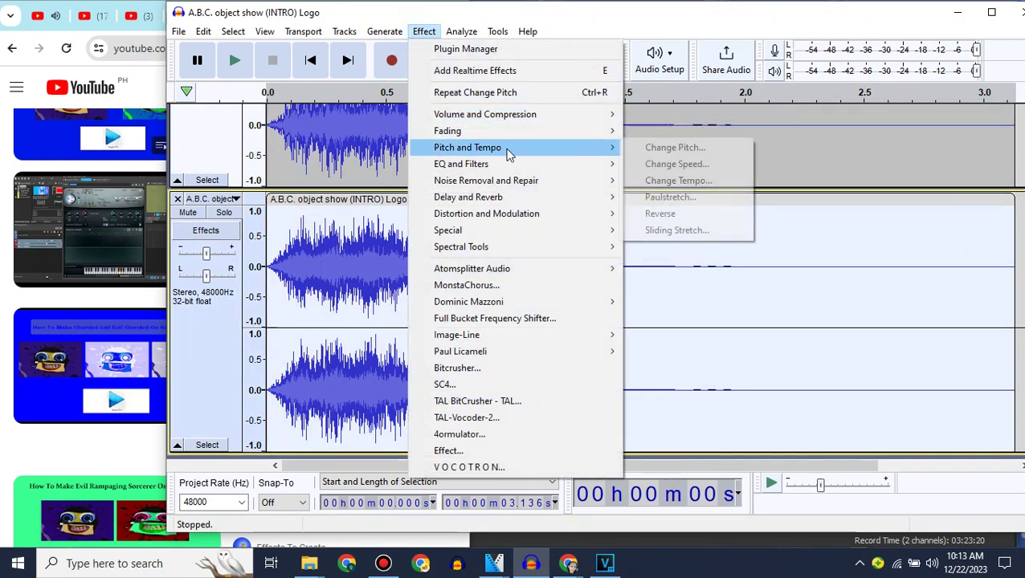
pyautogui.click(674, 148)
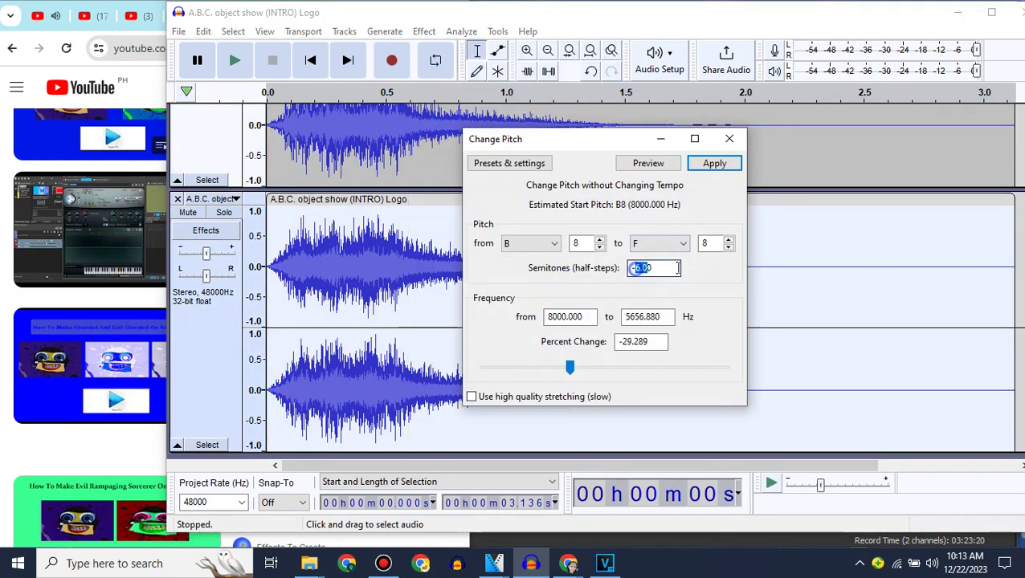
pyautogui.click(714, 163)
# Step: Export the mix as the WAV file "A.B.C. object show (INTRO) Logo In My G-Major 40" in the Music folder and leave Audacity
pyautogui.click(178, 32)
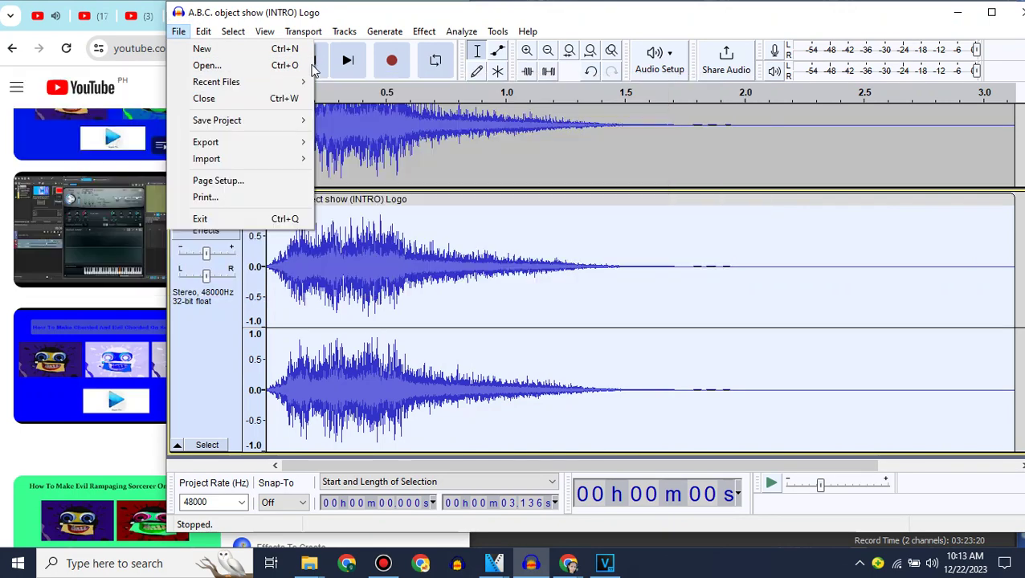
pyautogui.moveTo(241, 142)
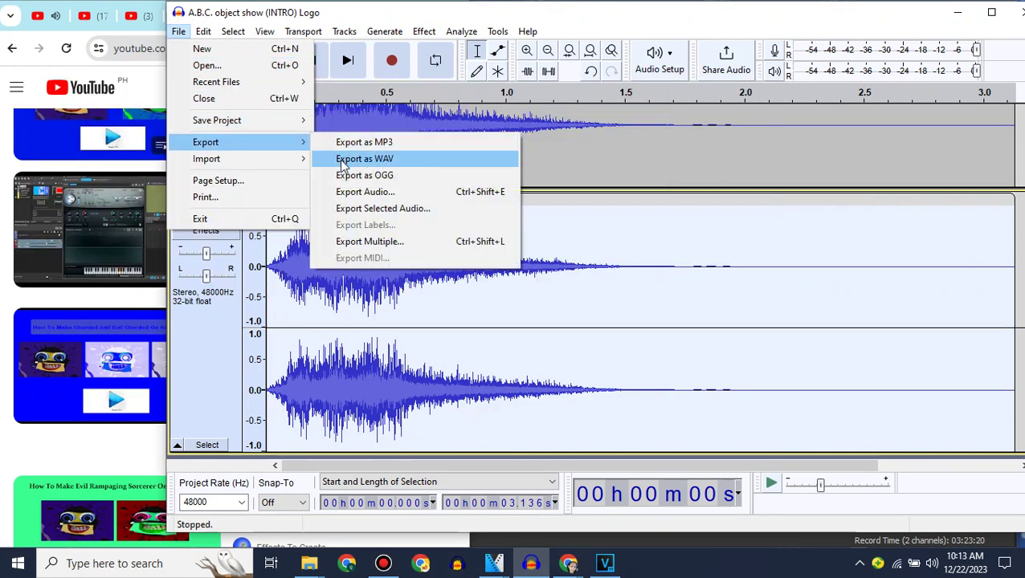
pyautogui.click(339, 159)
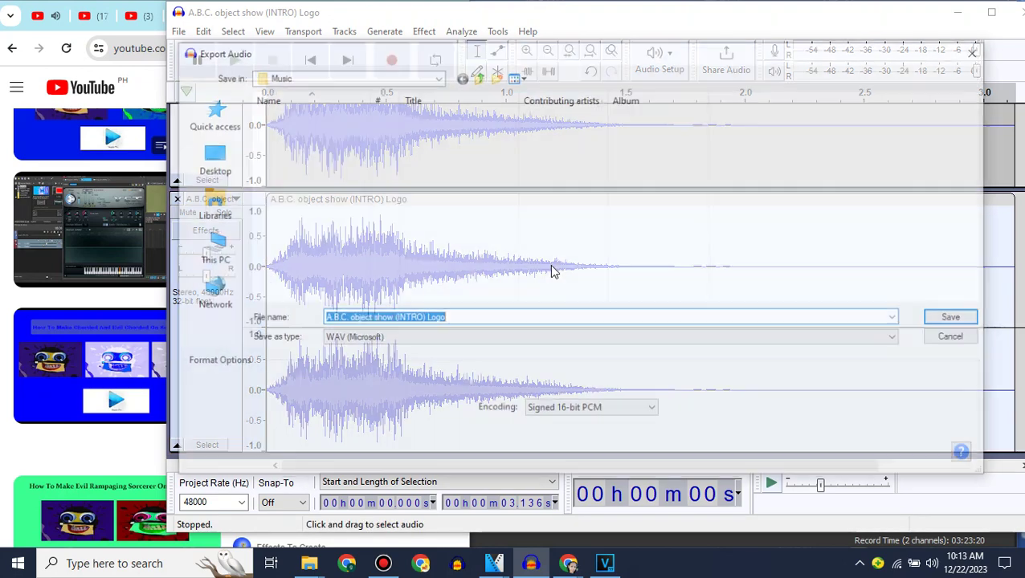
pyautogui.write('In')
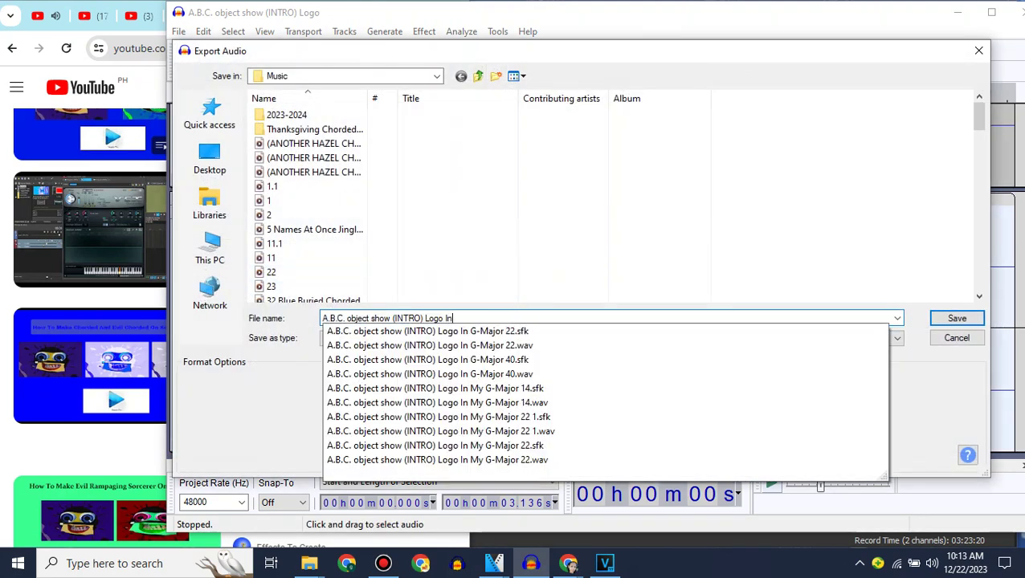
pyautogui.write(' My')
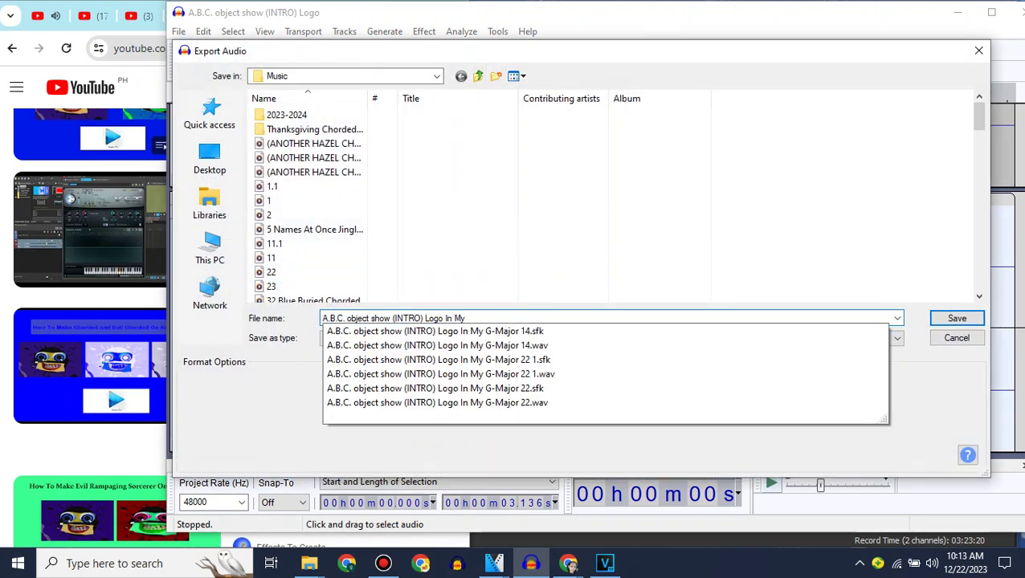
pyautogui.click(543, 388)
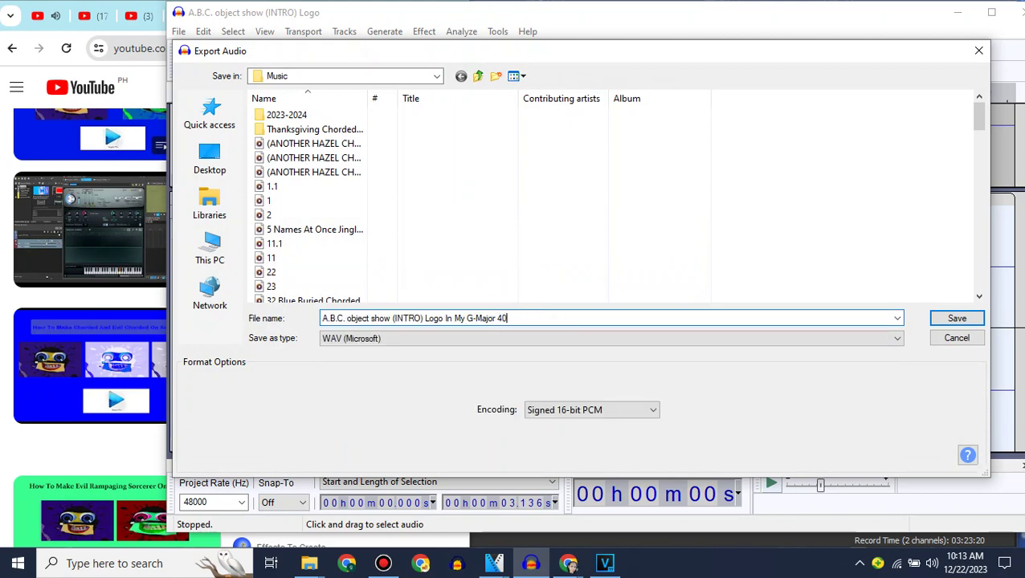
pyautogui.click(954, 318)
pyautogui.click(956, 12)
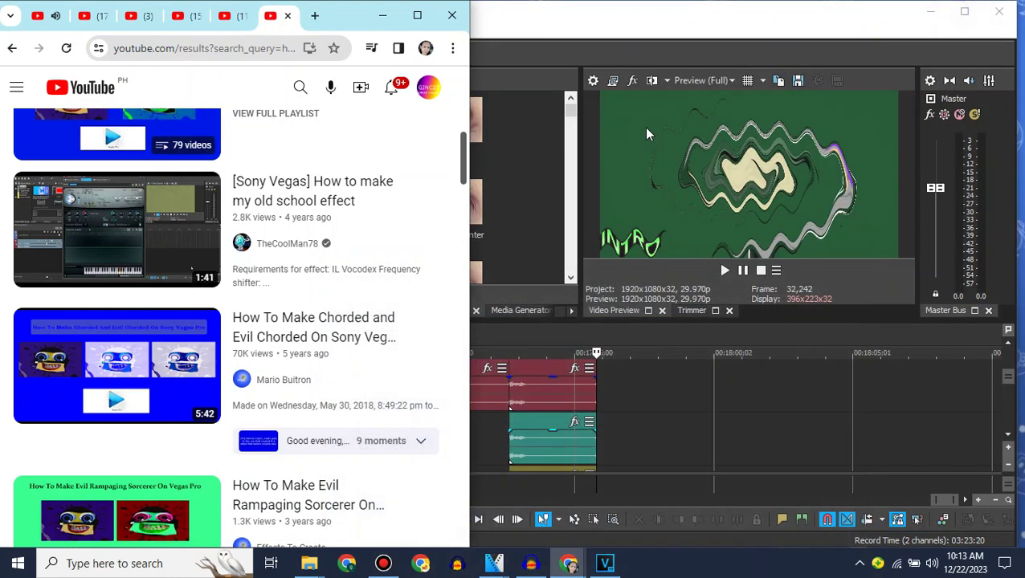
# Step: In VEGAS Pro, import "A.B.C. object show (INTRO) Logo In My G-Major 40" onto audio track 8 beneath the new logo clip
pyautogui.click(1010, 343)
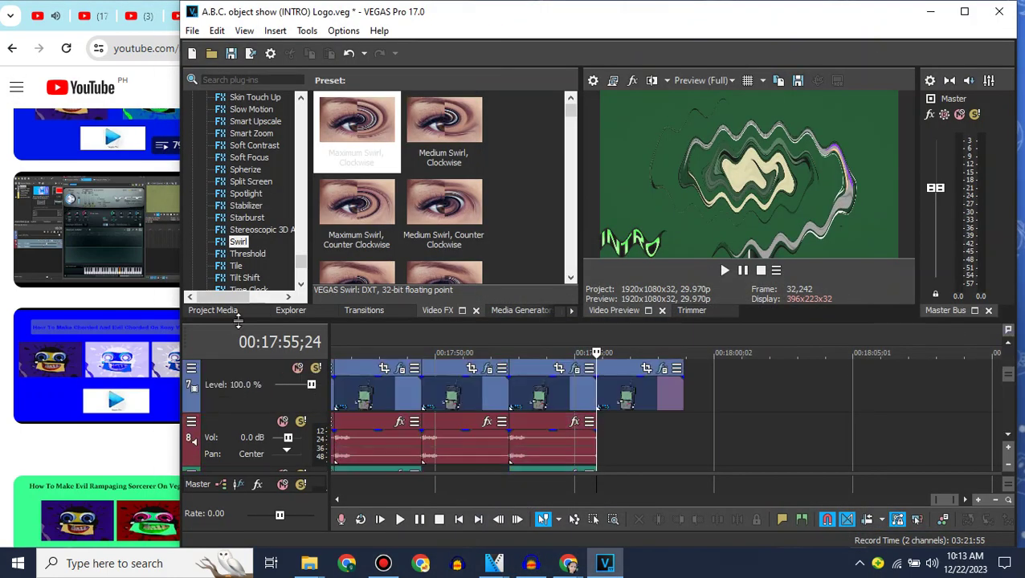
pyautogui.click(212, 312)
pyautogui.click(195, 32)
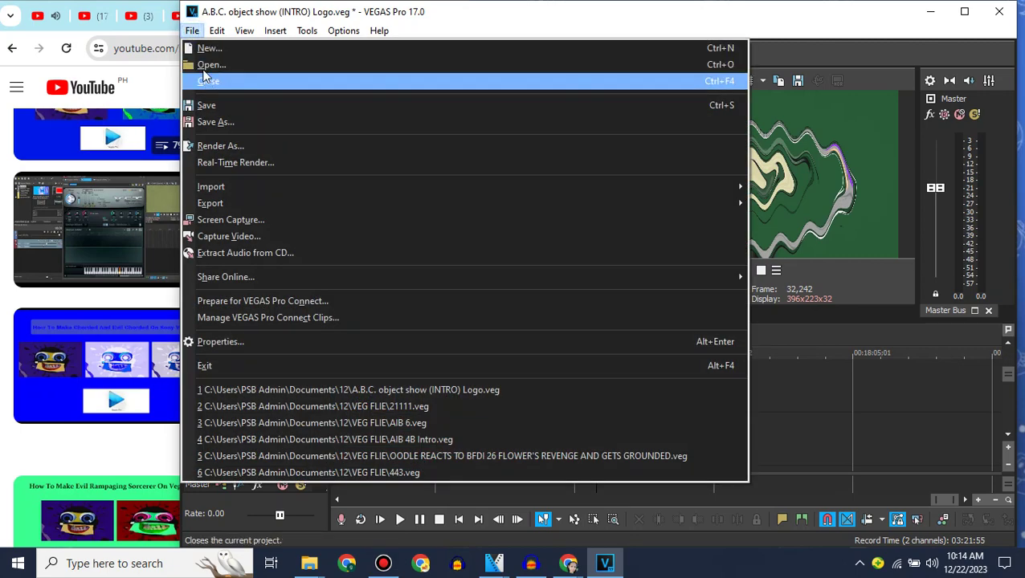
pyautogui.click(210, 66)
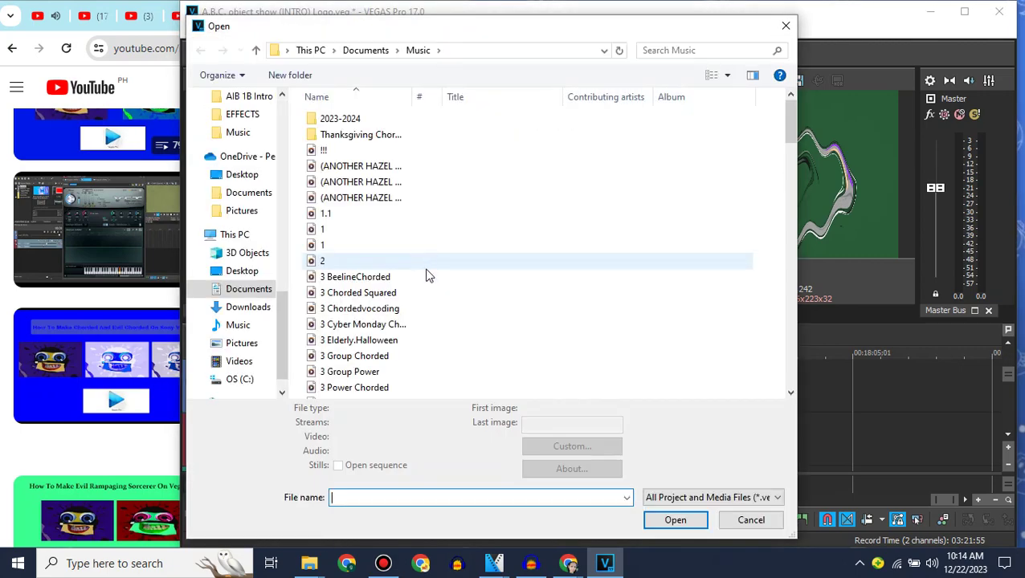
pyautogui.write('A.B.C. object show (INTRO) Logo In My G-Major 40')
pyautogui.click(675, 519)
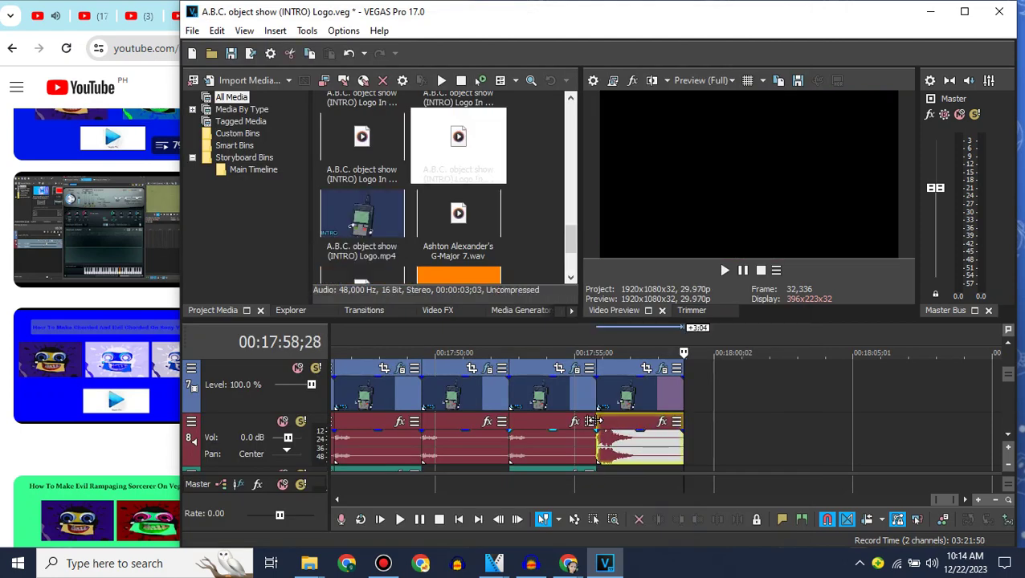
# Step: In the browser, look up the My G-Major 41 effect instructions across the open YouTube videos, ending on "(NEW) Klasky Csupo in My G-Major 41"
pyautogui.click(119, 32)
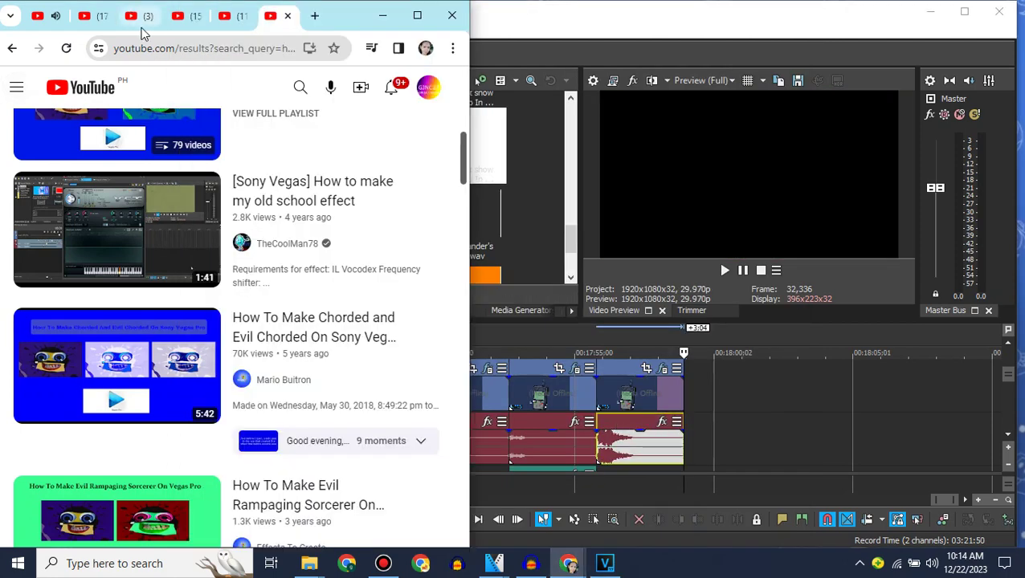
pyautogui.click(186, 24)
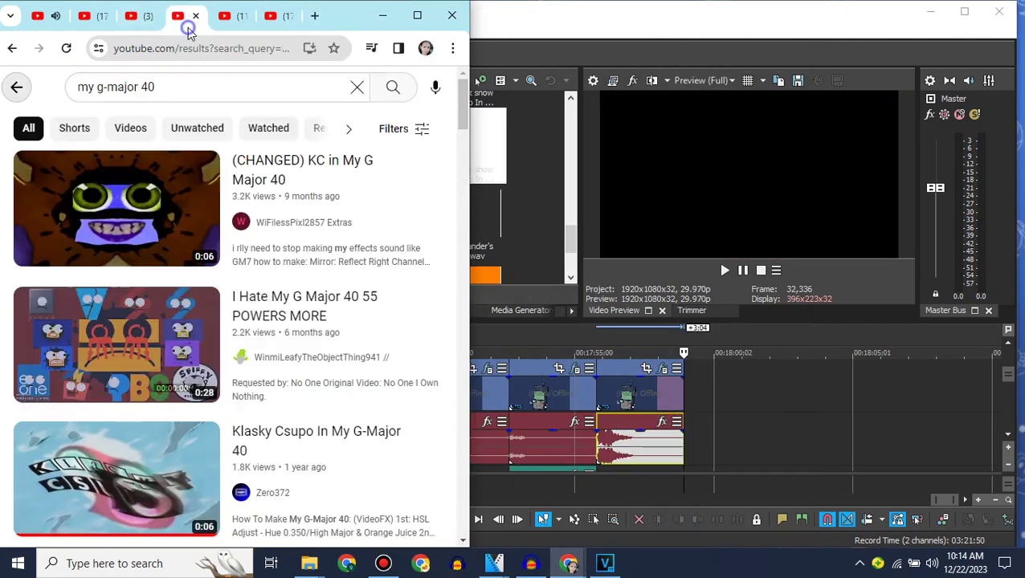
pyautogui.click(229, 19)
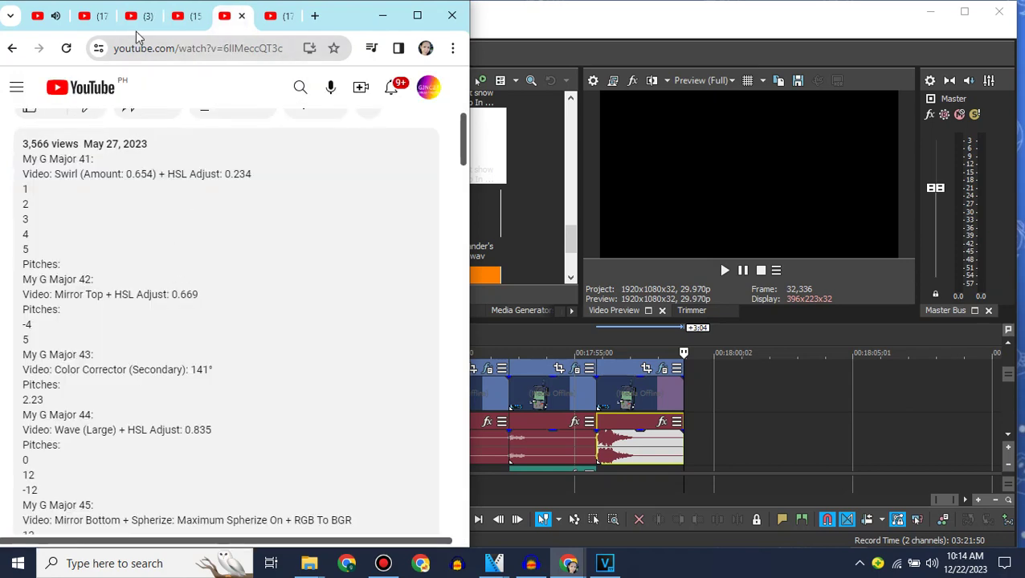
pyautogui.click(100, 27)
pyautogui.scroll(4, 191, 215)
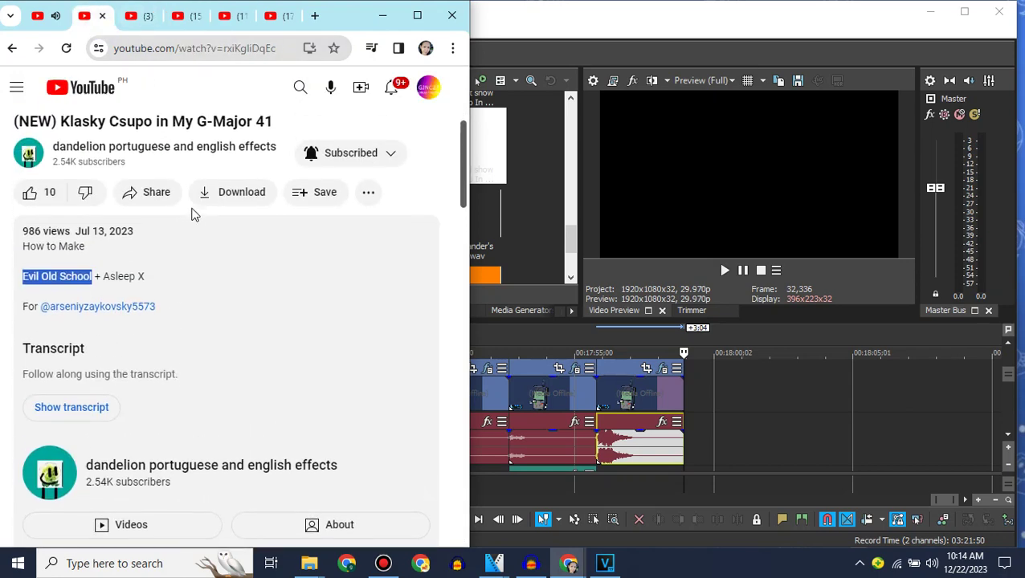
pyautogui.scroll(-1, 193, 209)
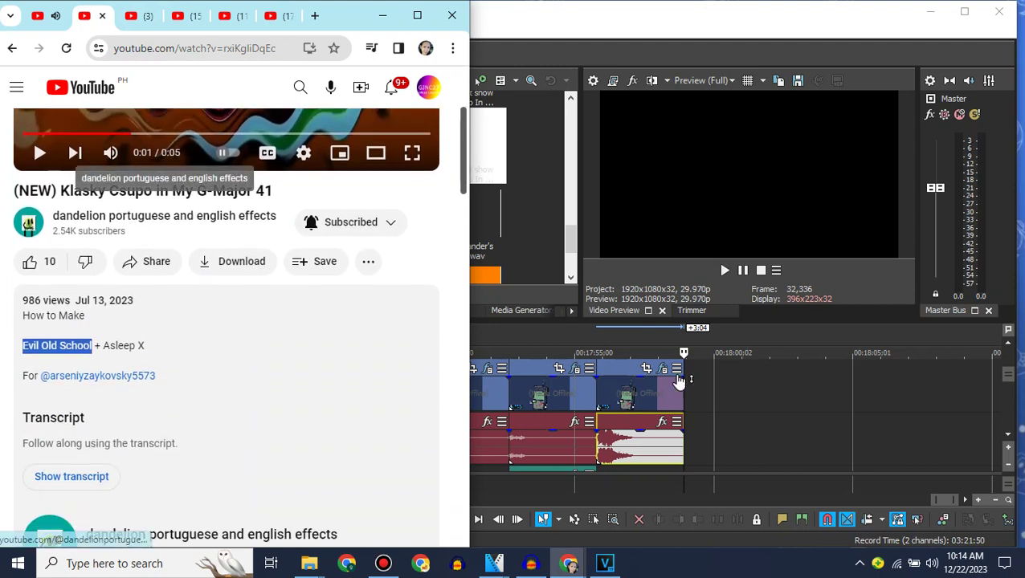
# Step: In VEGAS Pro, remove the LAB Adjust and Invert effects from the logo video clip at 00:17:55;24
pyautogui.click(594, 368)
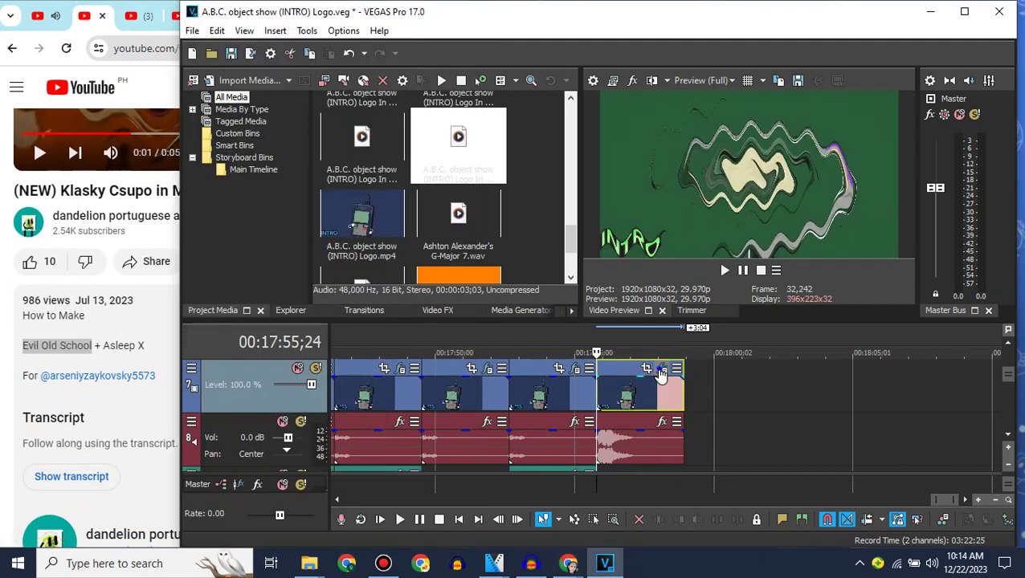
pyautogui.click(663, 368)
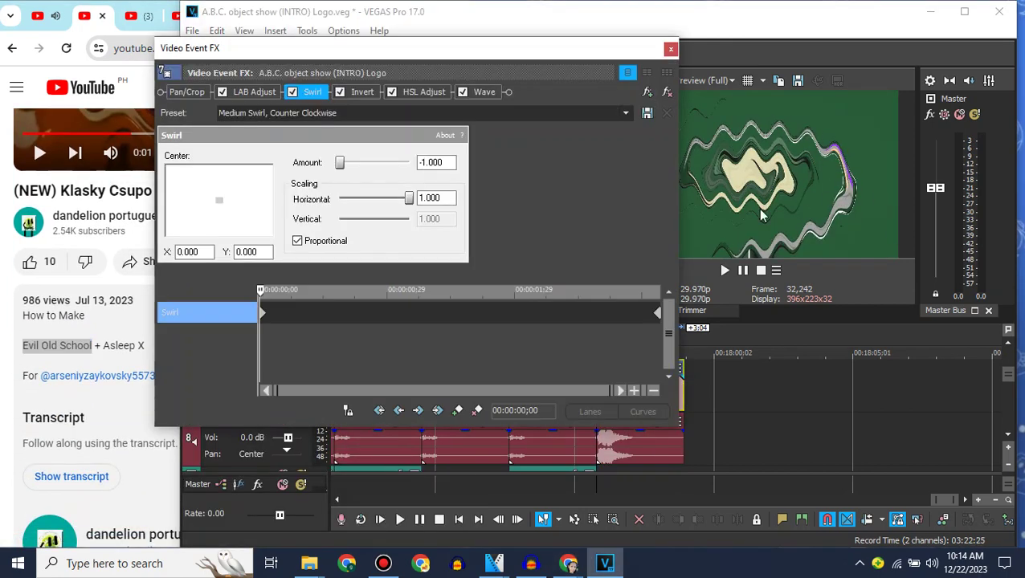
pyautogui.moveTo(357, 50); pyautogui.dragTo(533, 49)
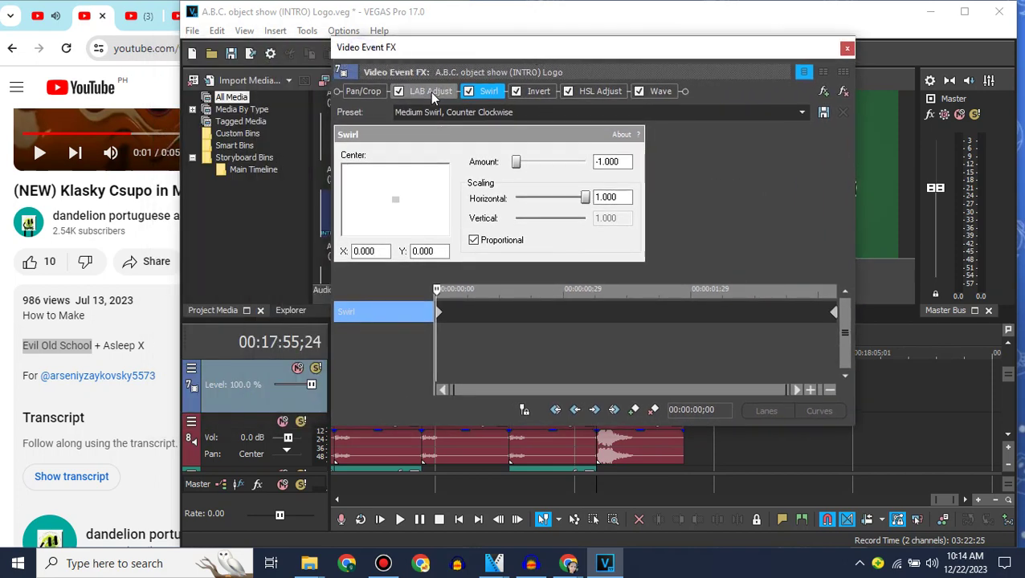
pyautogui.click(429, 93)
pyautogui.scroll(-1, 7, 315)
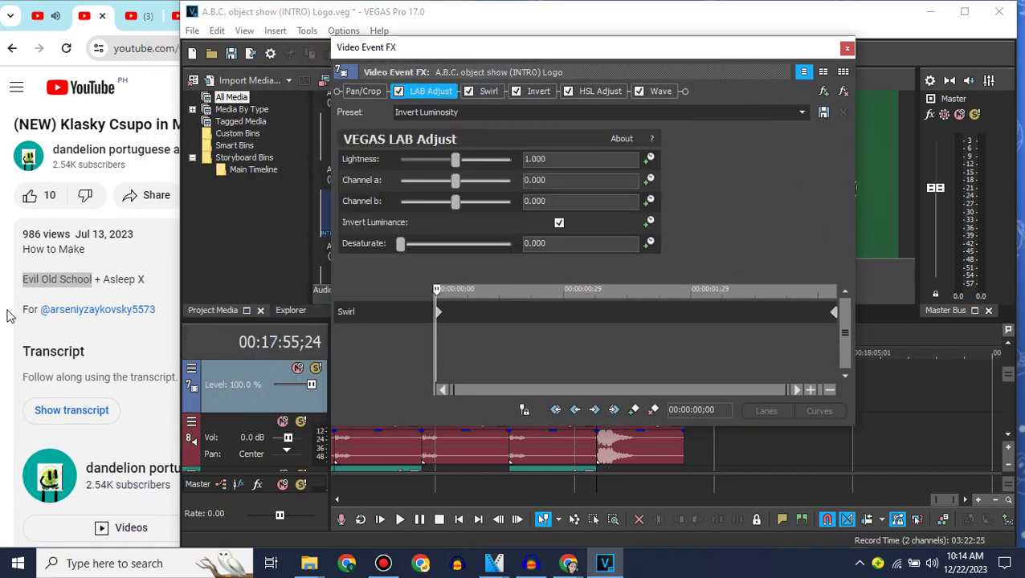
pyautogui.click(843, 91)
pyautogui.moveTo(689, 48); pyautogui.dragTo(451, 60)
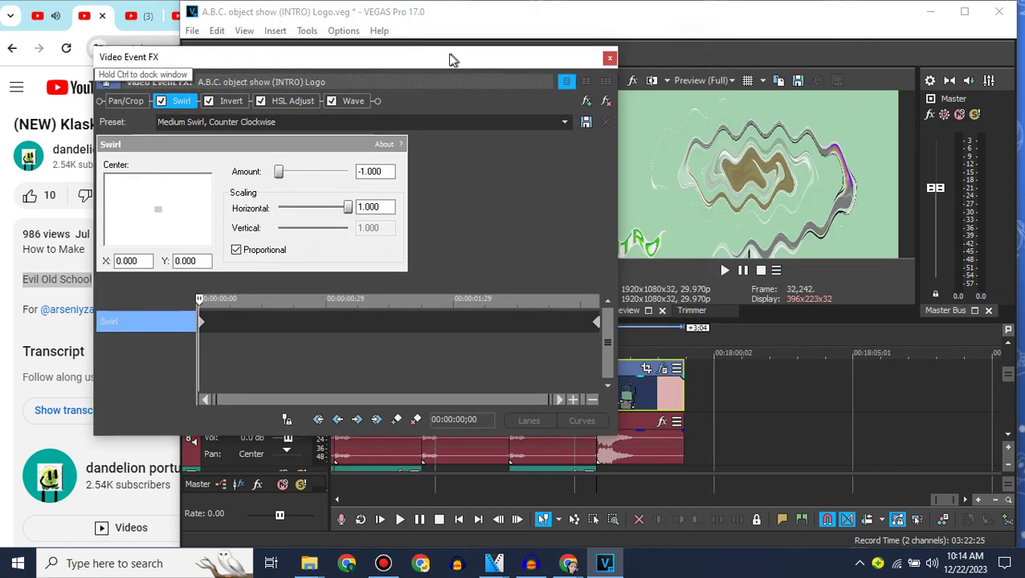
pyautogui.click(289, 101)
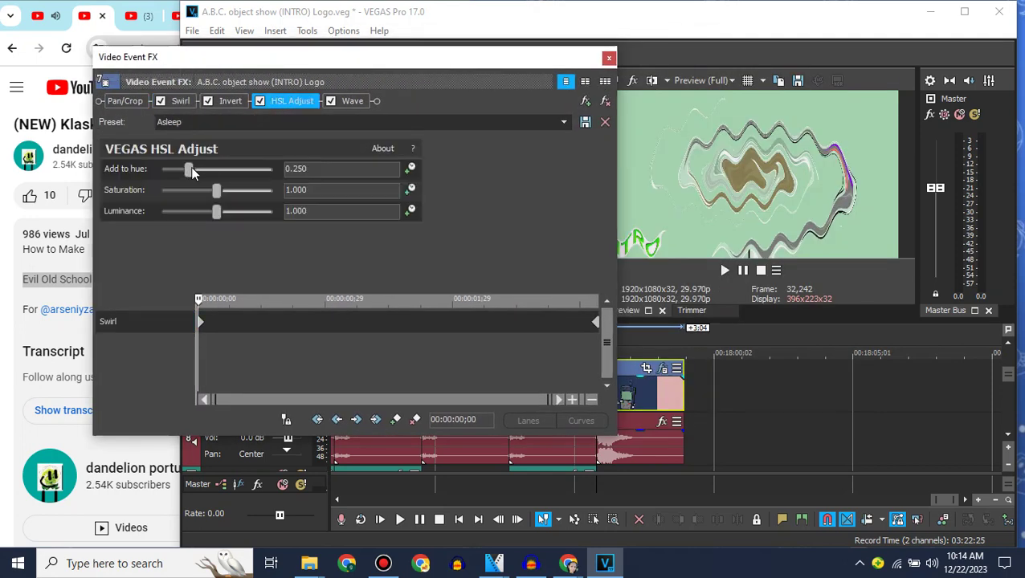
pyautogui.click(229, 102)
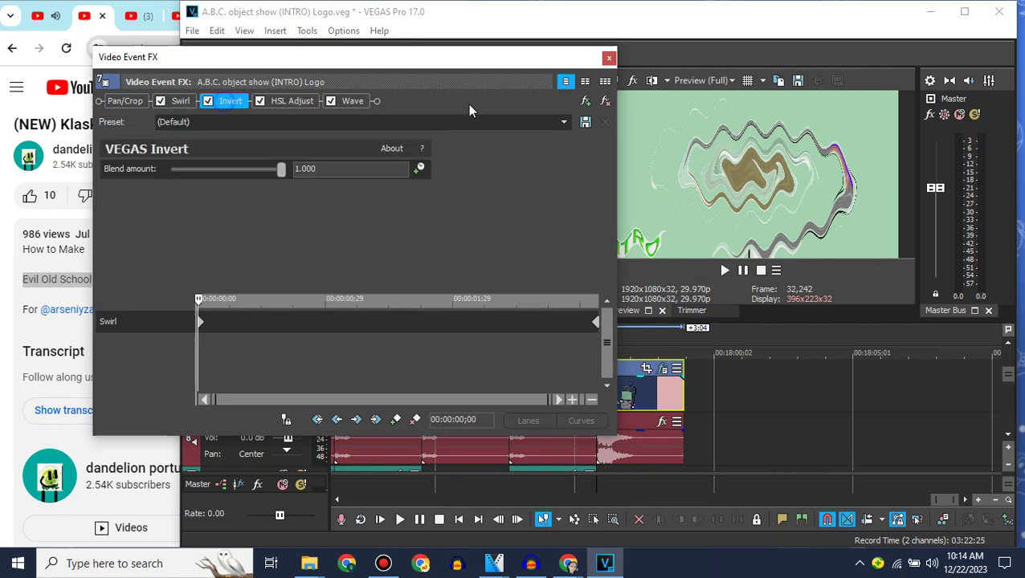
pyautogui.click(605, 107)
pyautogui.click(609, 58)
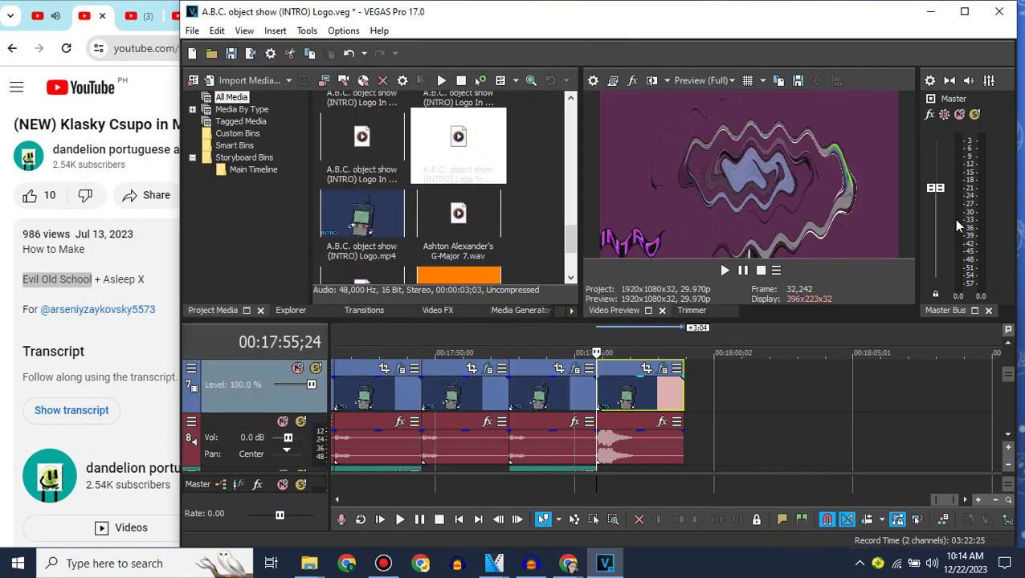
# Step: Place A.B.C. object show (INTRO) Logo.mp4 at 00:17:58;28 on track 7 and apply the Swirl effect with the G-Major 41 preset
pyautogui.click(683, 391)
pyautogui.moveTo(361, 213); pyautogui.dragTo(683, 393)
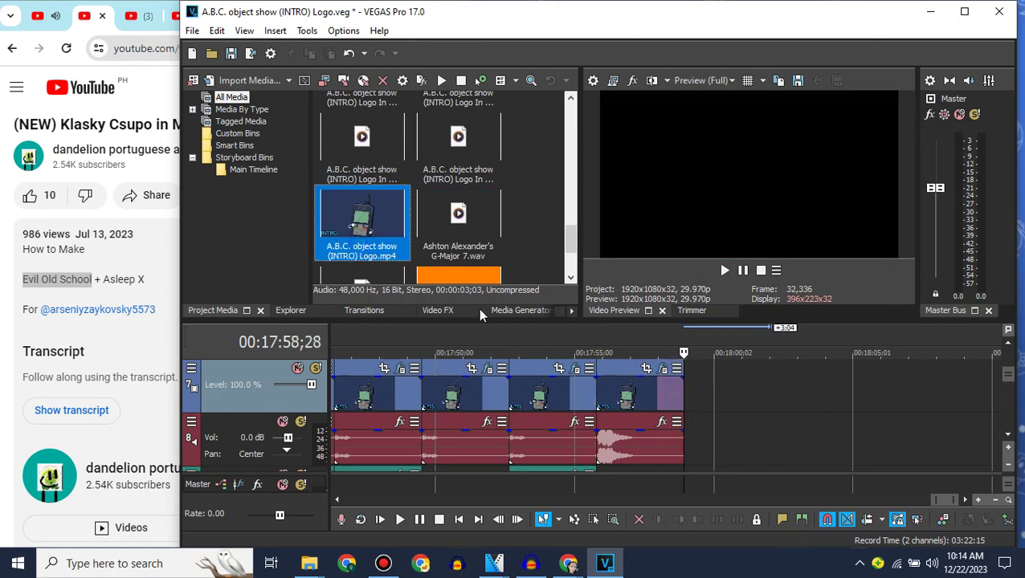
pyautogui.click(437, 310)
pyautogui.moveTo(356, 129); pyautogui.dragTo(713, 393)
pyautogui.click(249, 122)
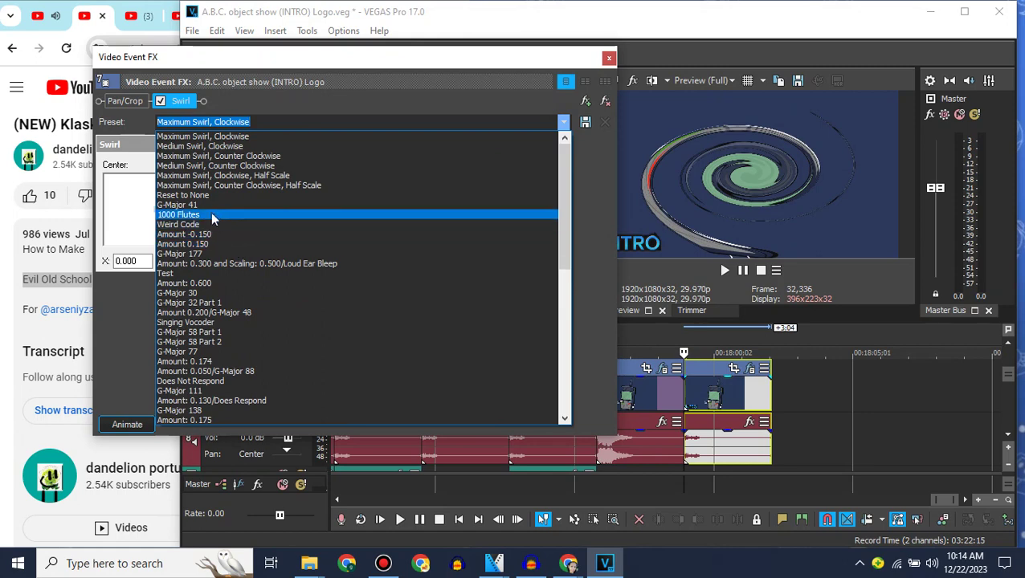
pyautogui.click(193, 205)
pyautogui.click(609, 57)
# Step: Add two Mirror effects to the new logo clip, Reflect Right and Reflect Bottom, ordered ahead of Swirl
pyautogui.moveTo(301, 253); pyautogui.dragTo(300, 133)
pyautogui.moveTo(357, 210); pyautogui.dragTo(761, 392)
pyautogui.moveTo(177, 103); pyautogui.dragTo(275, 102)
pyautogui.moveTo(342, 61); pyautogui.dragTo(718, 182)
pyautogui.moveTo(388, 129); pyautogui.dragTo(576, 223)
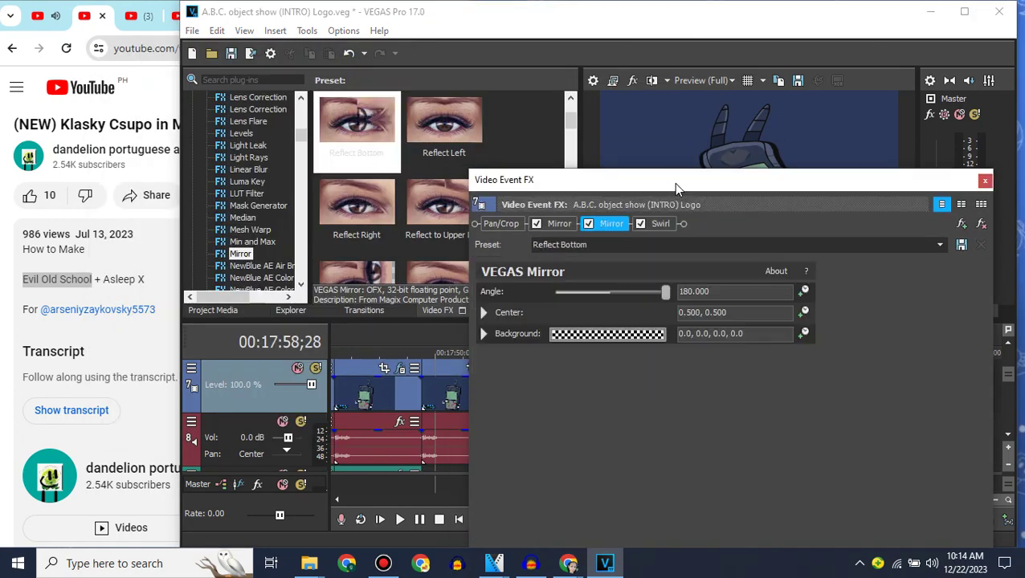
pyautogui.moveTo(673, 182); pyautogui.dragTo(328, 88)
pyautogui.click(637, 84)
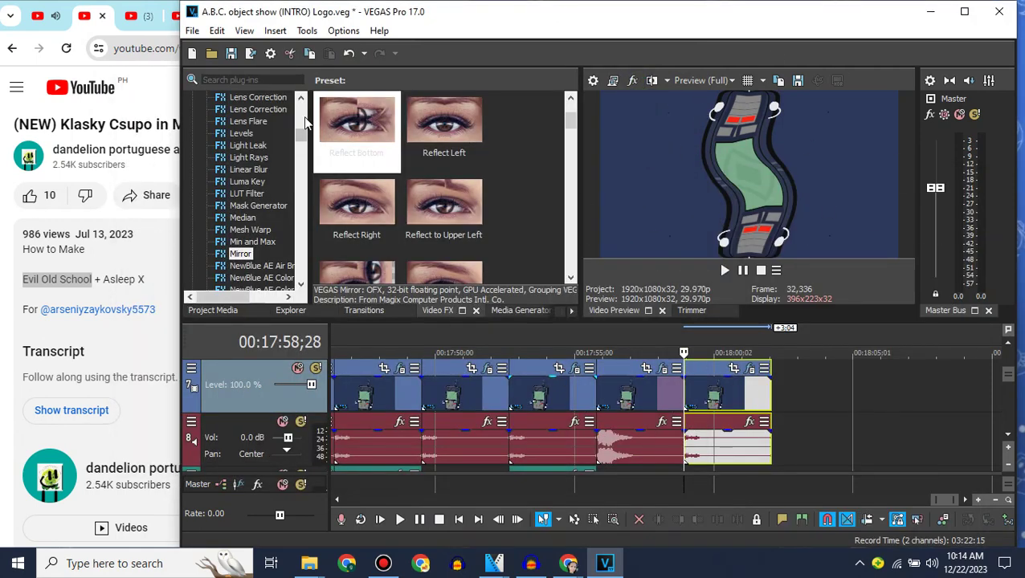
# Step: Apply the Invert effect with its default preset to the new logo clip
pyautogui.scroll(5, 271, 170)
pyautogui.click(242, 233)
pyautogui.moveTo(358, 128); pyautogui.dragTo(712, 395)
pyautogui.click(638, 84)
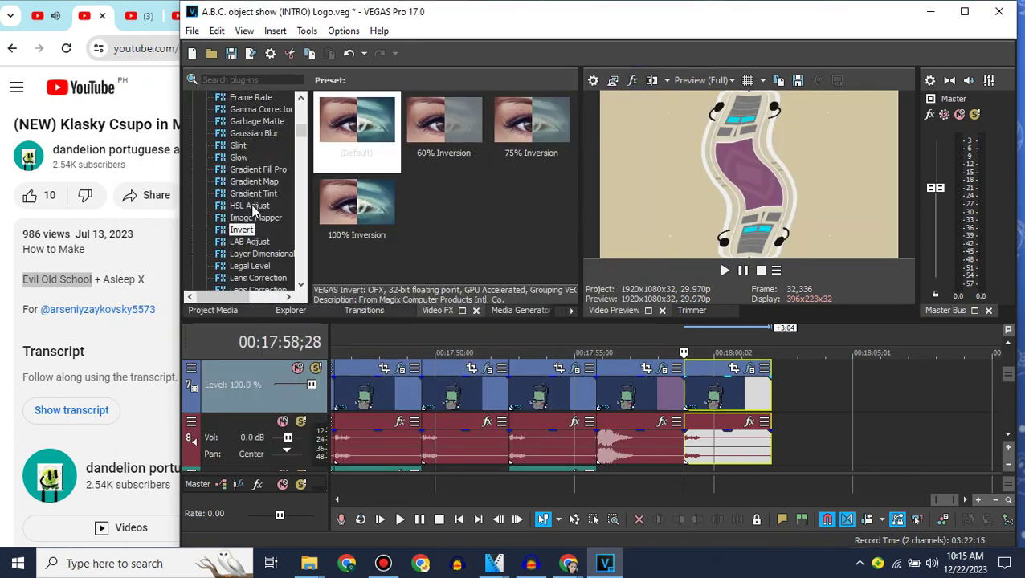
# Step: Apply the HSL Adjust effect to the new logo clip using one of the saved presets
pyautogui.click(249, 206)
pyautogui.moveTo(357, 120); pyautogui.dragTo(719, 393)
pyautogui.click(592, 148)
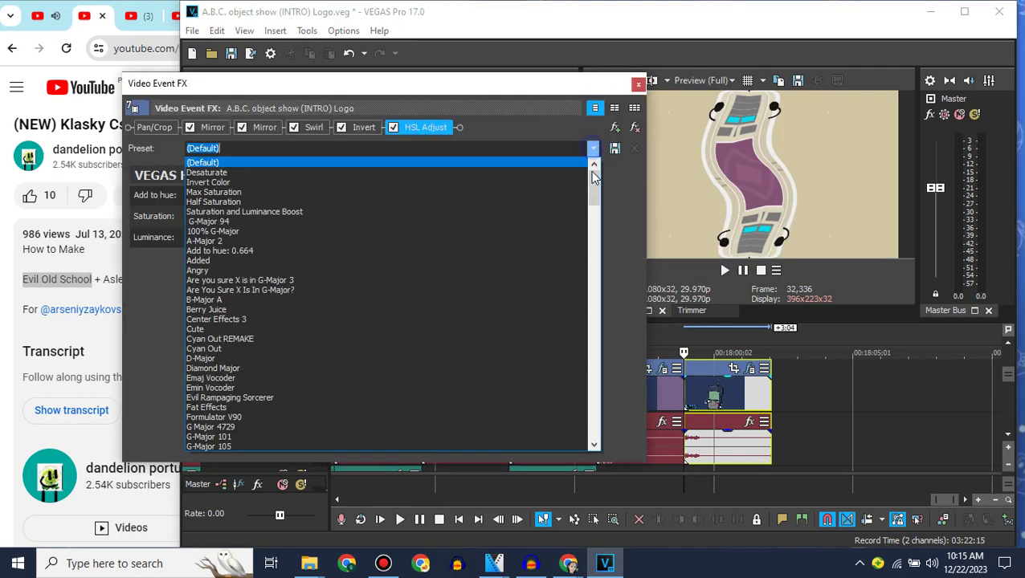
pyautogui.moveTo(593, 186); pyautogui.dragTo(586, 414)
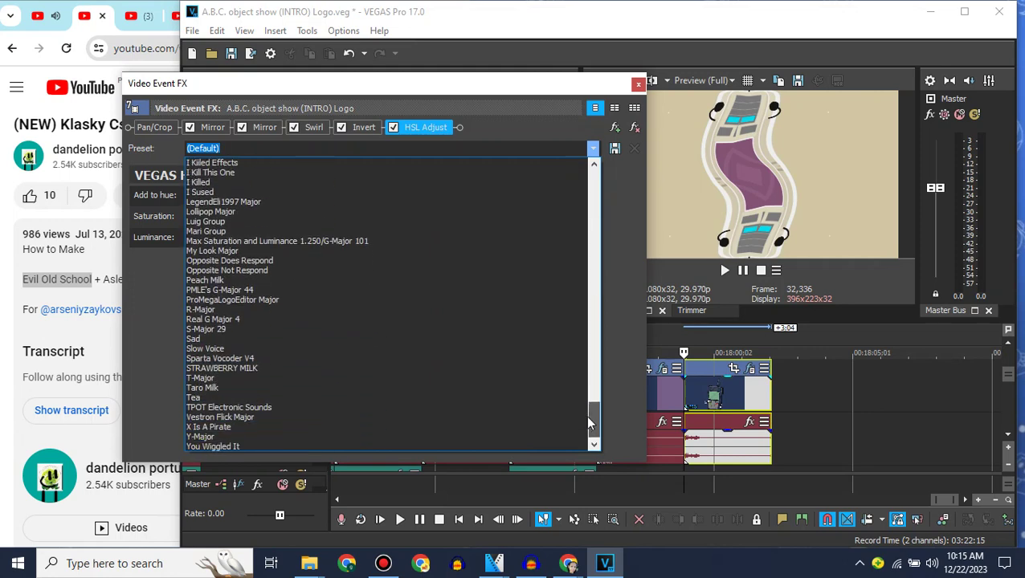
pyautogui.click(268, 231)
pyautogui.click(639, 85)
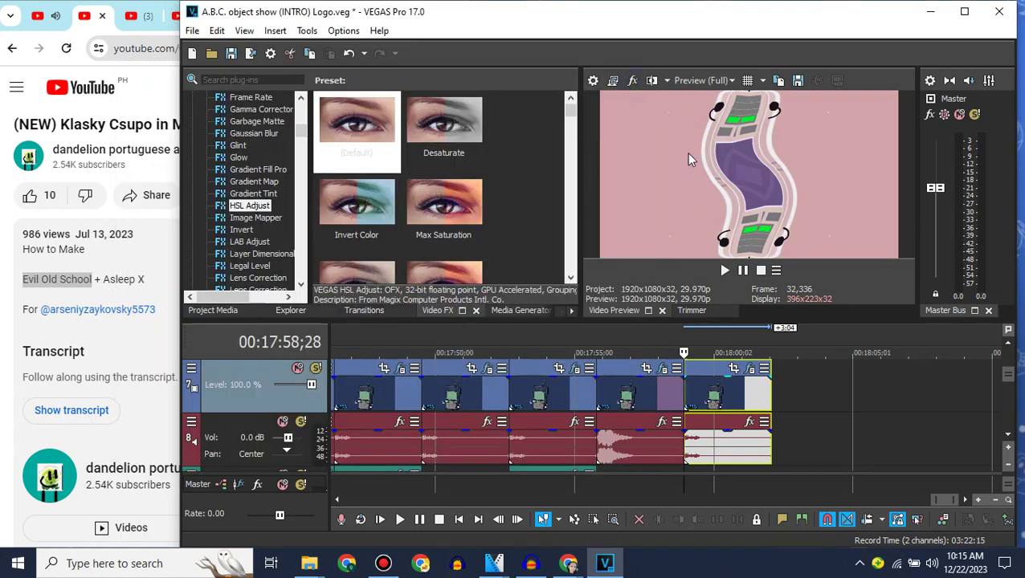
# Step: Set the pitch shift method of the new clip's audio event on track 8 to élastique and edit its pitch change
pyautogui.rightClick(707, 426)
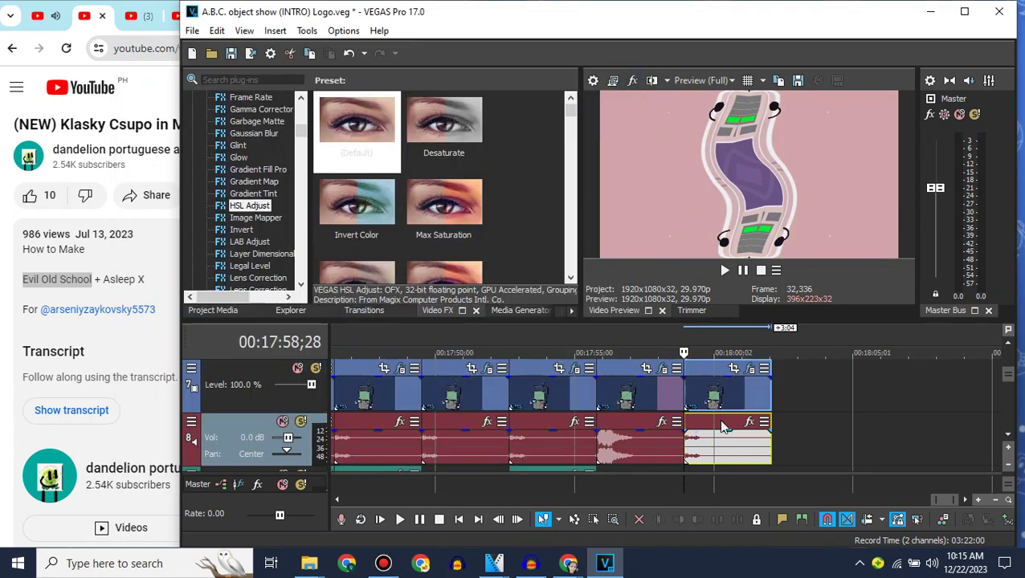
pyautogui.moveTo(743, 568)
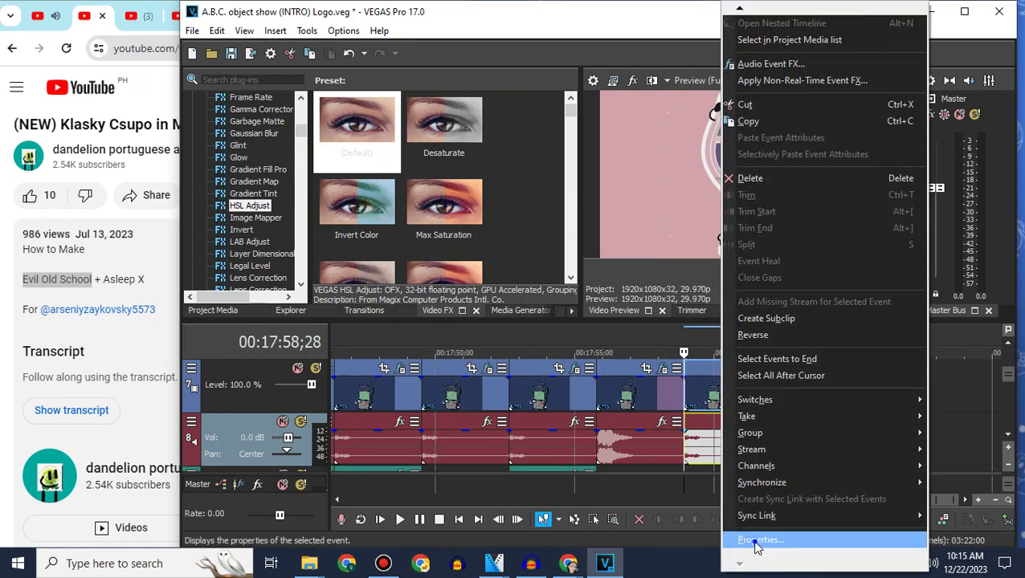
pyautogui.click(759, 542)
pyautogui.click(606, 241)
pyautogui.click(588, 263)
pyautogui.moveTo(703, 321); pyautogui.dragTo(623, 328)
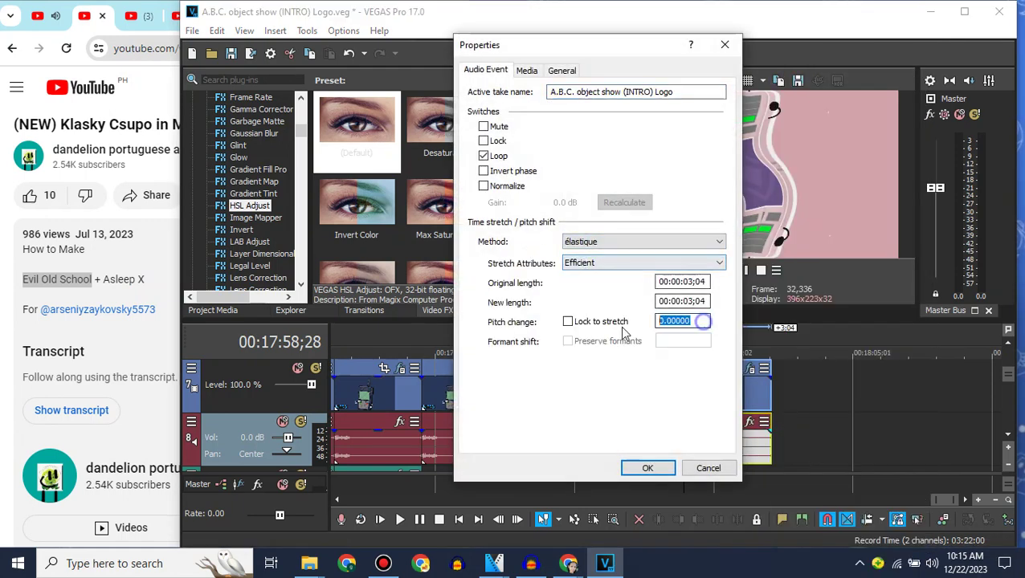
pyautogui.click(643, 470)
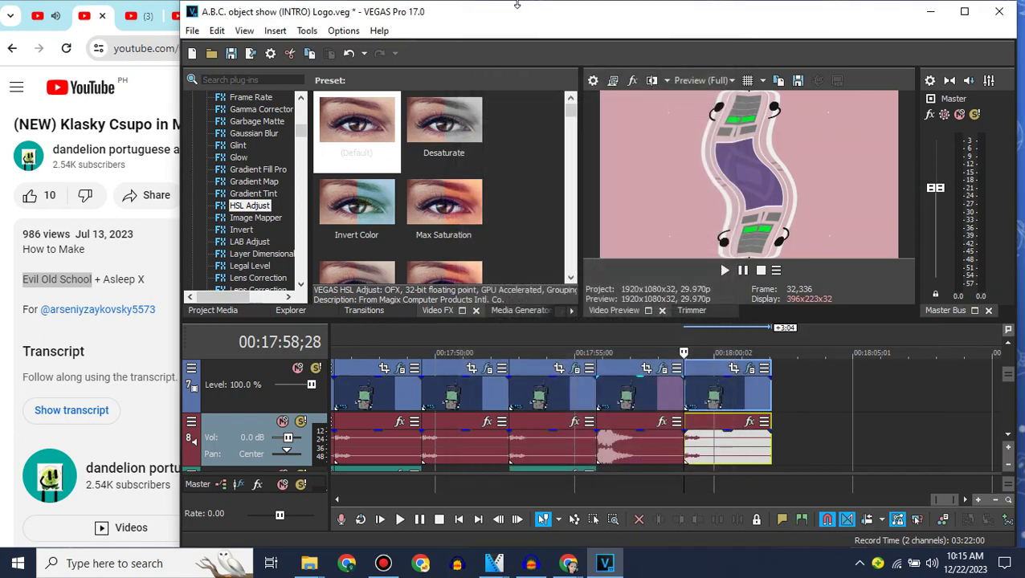
# Step: Add a copy of the logo audio on track 9 at 00:17:58;28 and delete the video track added with it
pyautogui.click(1008, 437)
pyautogui.click(212, 311)
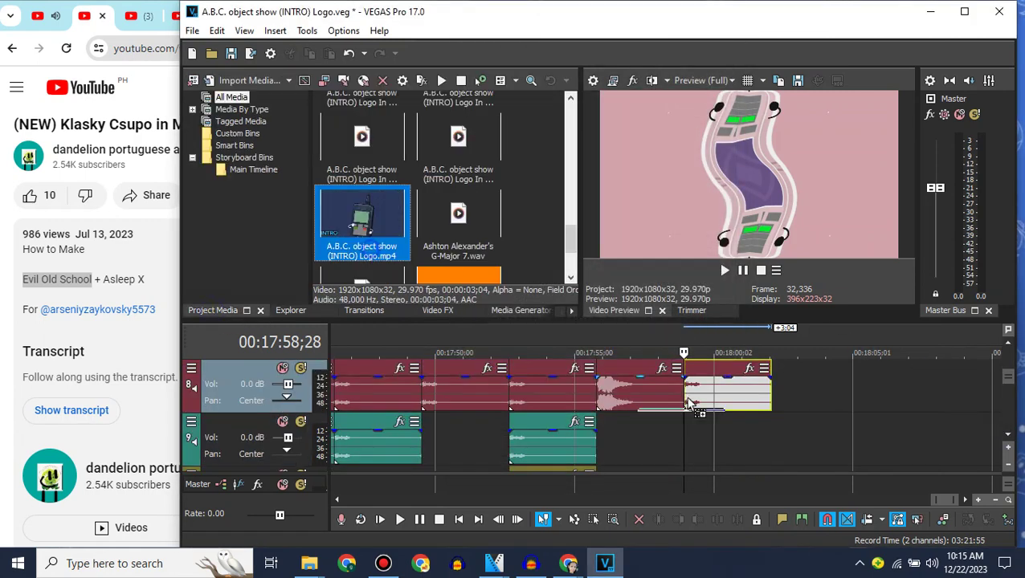
pyautogui.moveTo(690, 427); pyautogui.dragTo(690, 428)
pyautogui.rightClick(665, 429)
pyautogui.click(712, 298)
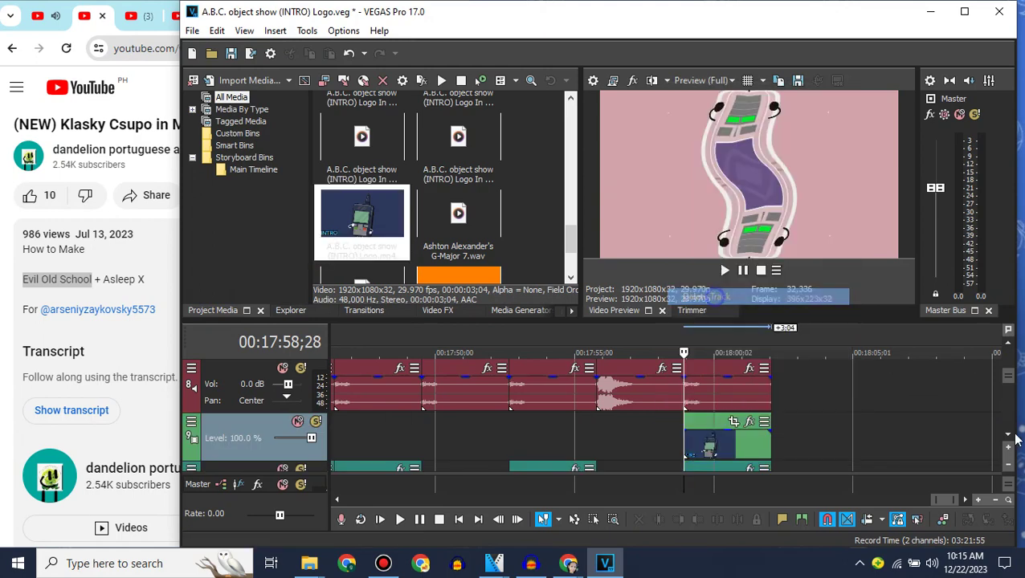
# Step: Add another copy of the logo audio on track 10 beneath the previous one, deleting its extra video track
pyautogui.click(1008, 434)
pyautogui.moveTo(385, 239); pyautogui.dragTo(690, 420)
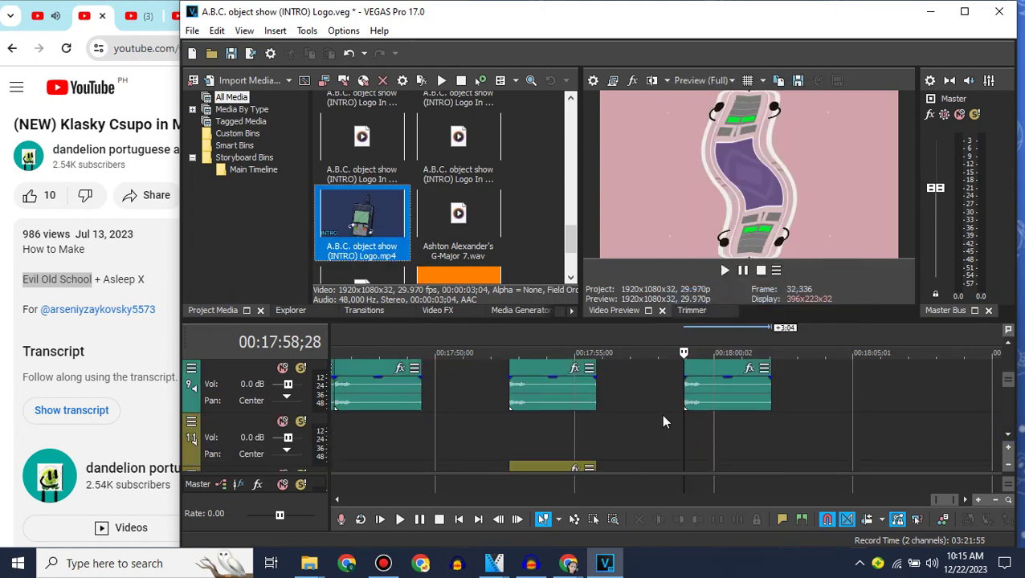
pyautogui.rightClick(659, 416)
pyautogui.click(698, 282)
# Step: Set the time stretch / pitch shift method of the new audio event on track 10 to élastique
pyautogui.rightClick(700, 420)
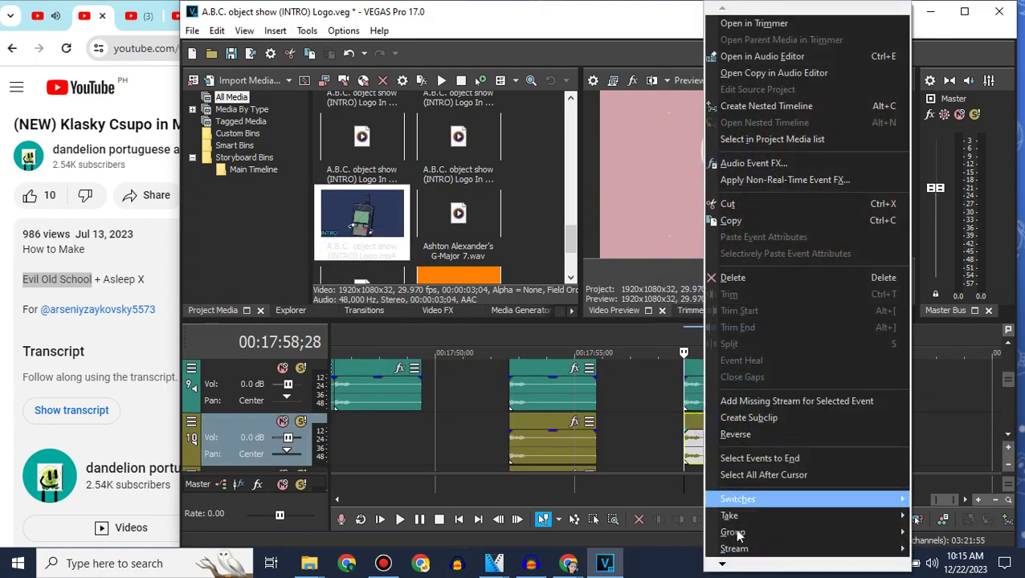
pyautogui.moveTo(727, 565)
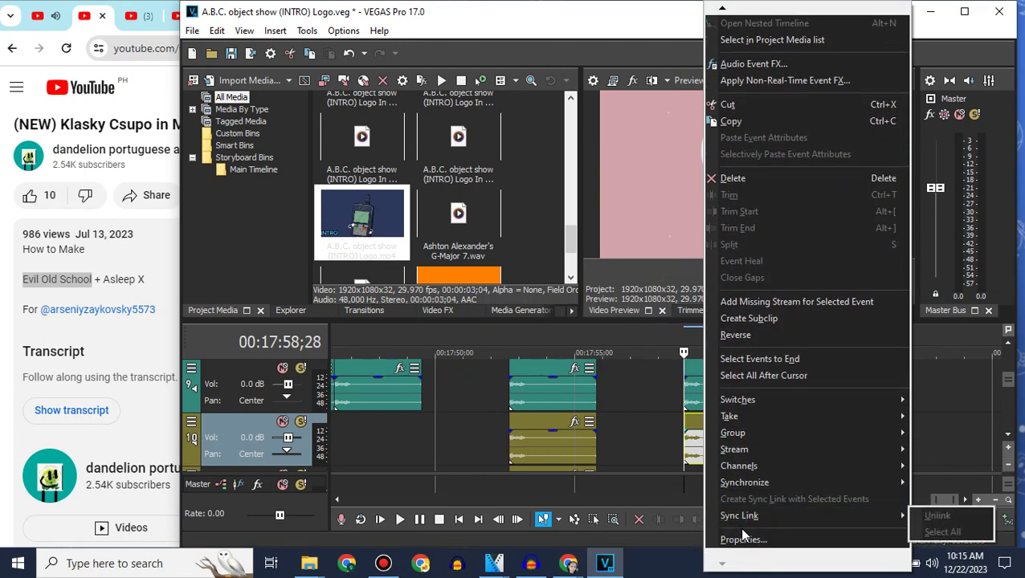
pyautogui.click(742, 538)
pyautogui.click(620, 241)
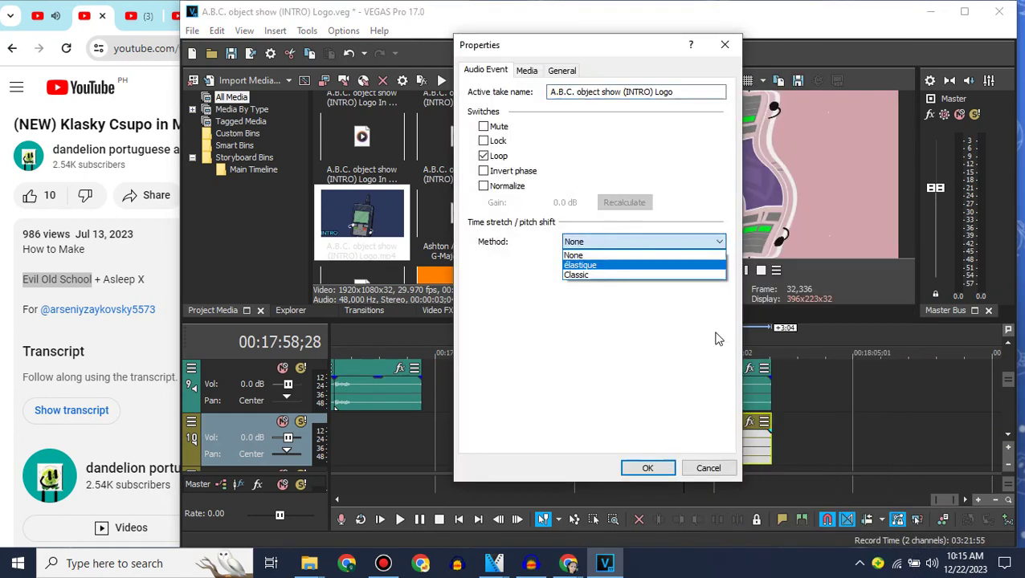
pyautogui.press('Return')
pyautogui.click(648, 468)
# Step: Switch to Chrome, return to the YouTube search results and look through them for another My G Major 41 effect
pyautogui.click(4, 71)
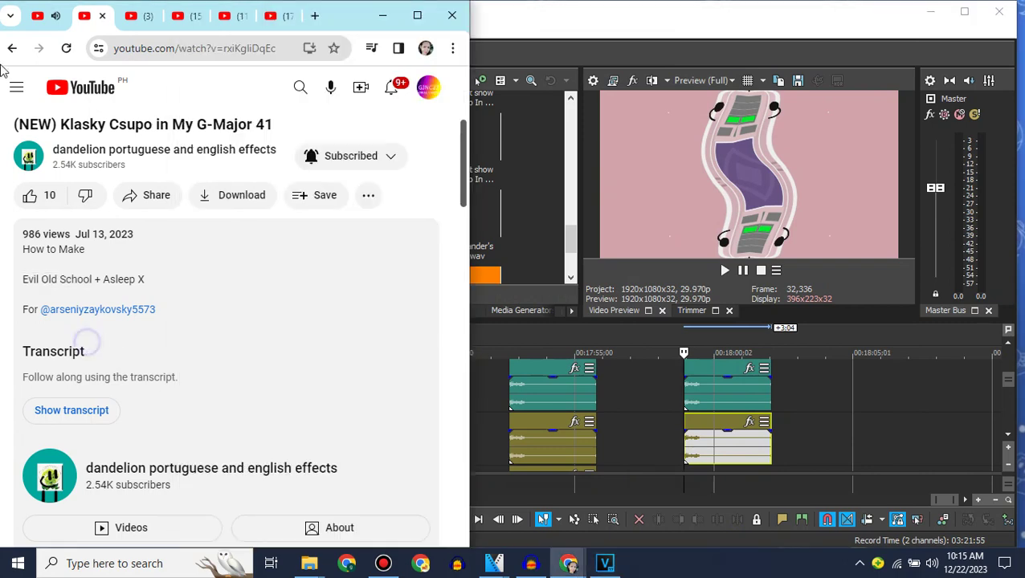
pyautogui.scroll(-2, 201, 96)
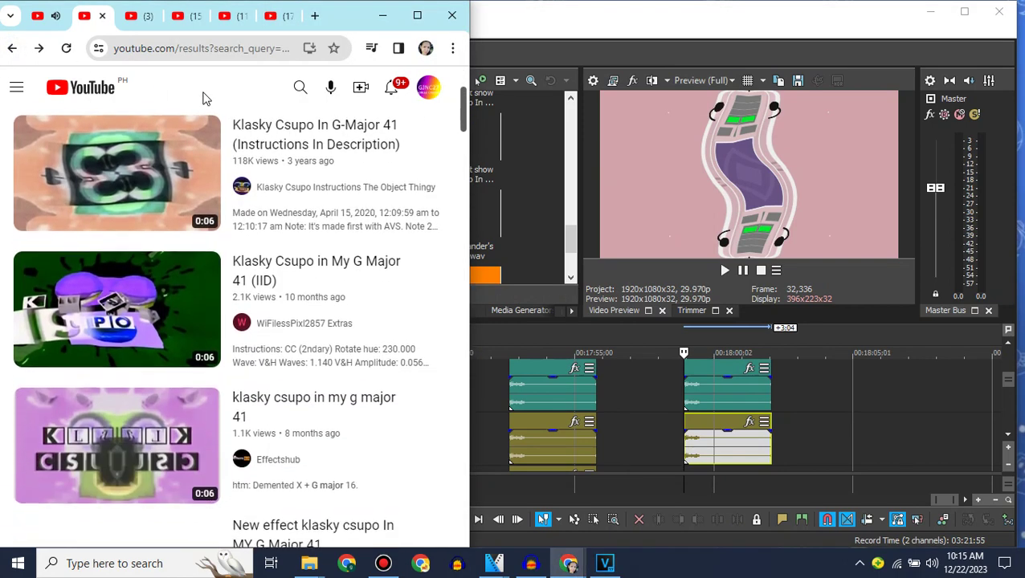
pyautogui.scroll(-2, 203, 98)
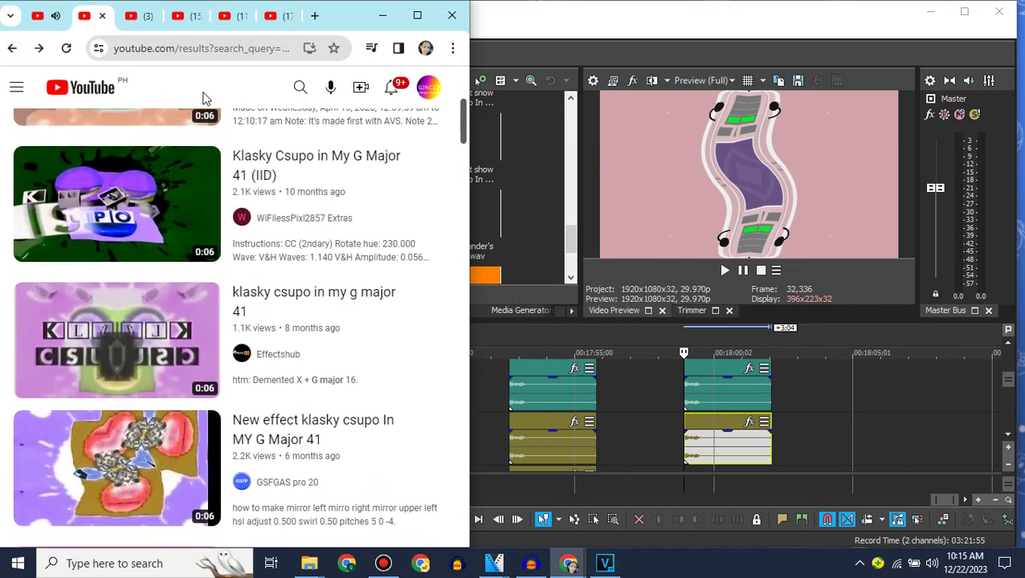
pyautogui.scroll(-2, 204, 97)
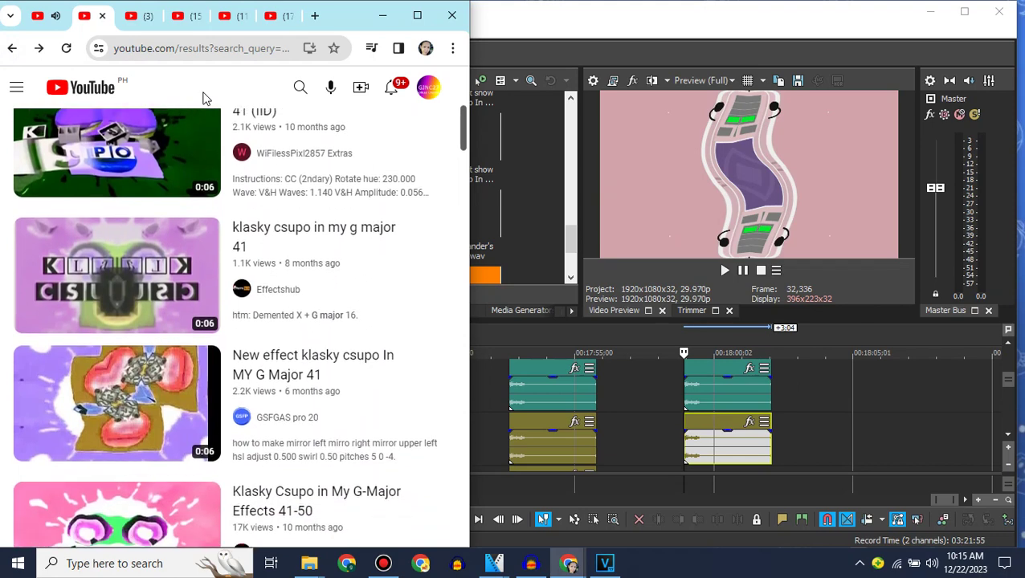
pyautogui.scroll(-1, 203, 97)
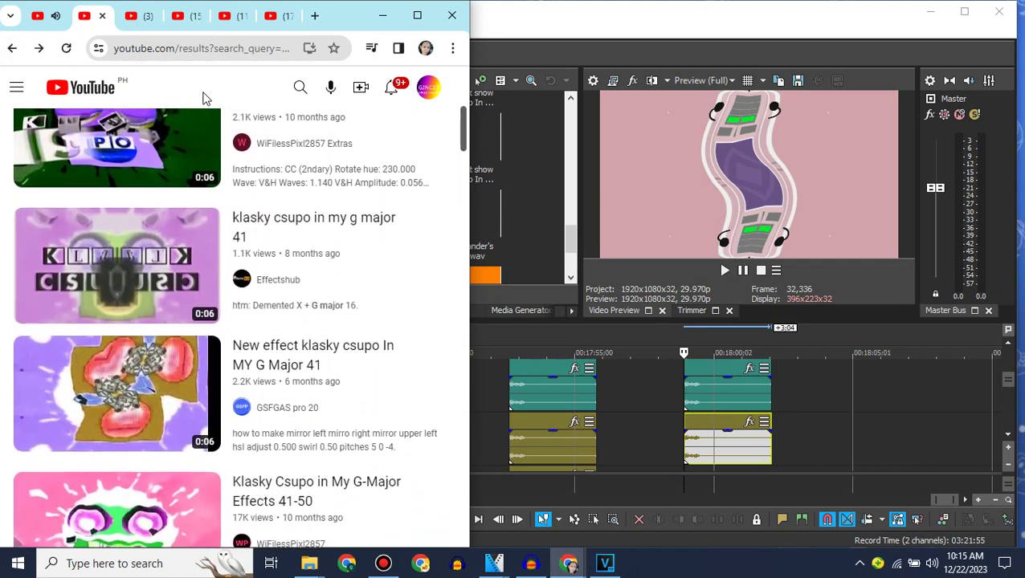
# Step: Open Effectshub's video "klasky csupo in my g major 41" and expand its description to read the effect instructions
pyautogui.click(115, 293)
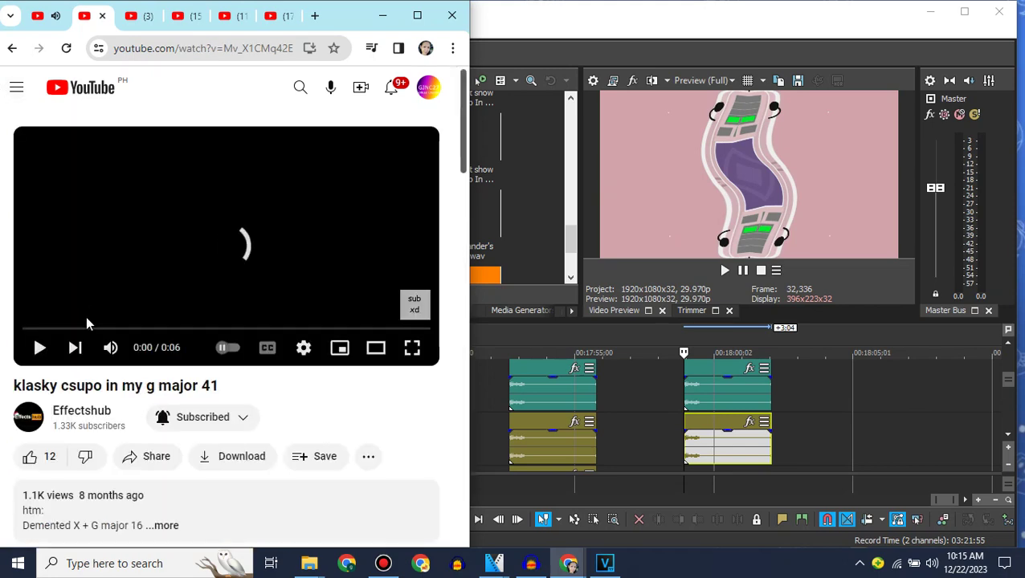
pyautogui.moveTo(85, 327); pyautogui.dragTo(77, 327)
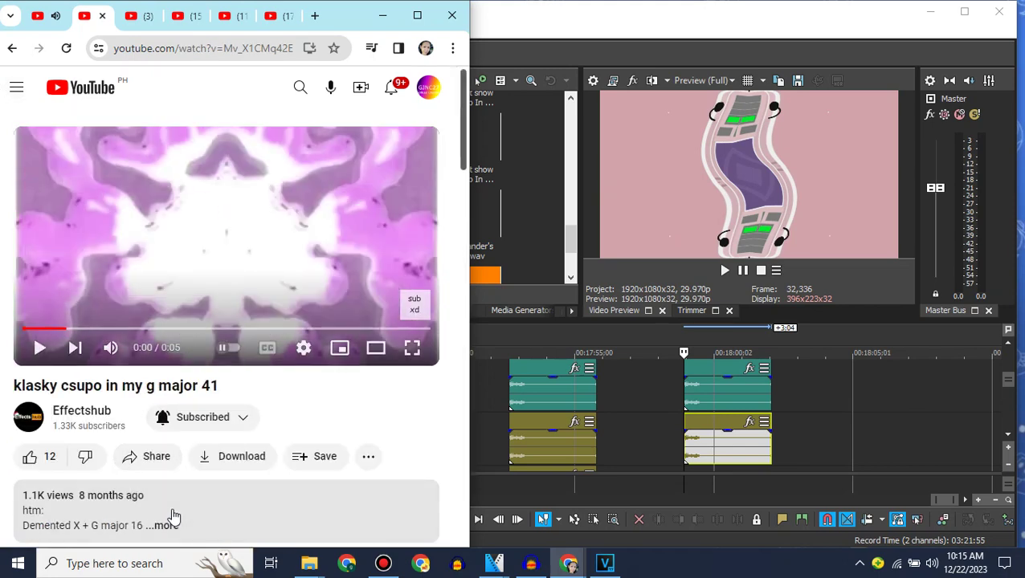
pyautogui.click(169, 518)
pyautogui.scroll(-2, 171, 516)
pyautogui.scroll(-1, 171, 516)
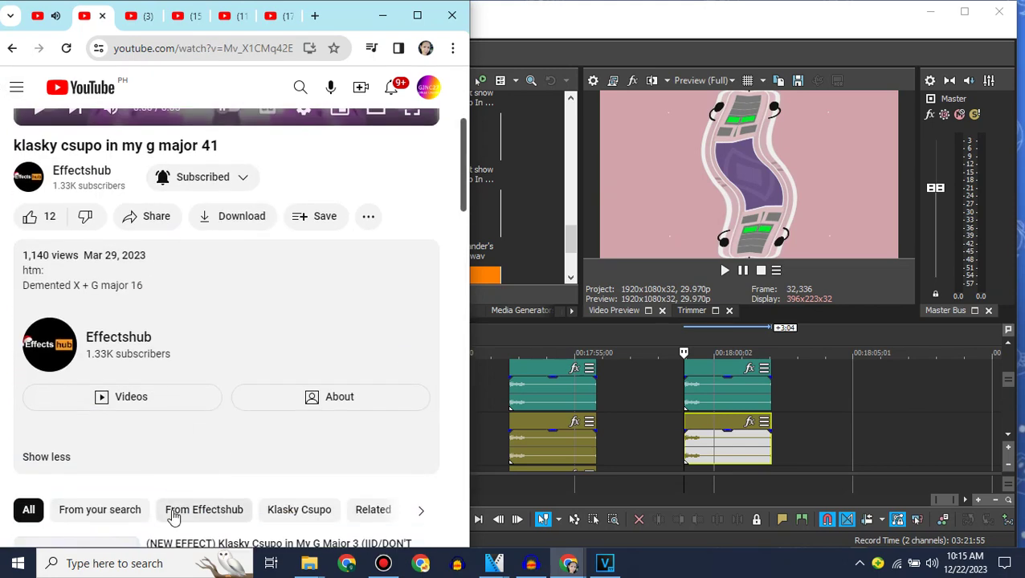
# Step: Switch to VEGAS Pro, add the A.B.C. object show (INTRO) Logo.mp4 clip to track 7 at 00:18:02;04 and apply Mirror's Reflect Left preset
pyautogui.click(1014, 347)
pyautogui.moveTo(350, 264); pyautogui.dragTo(775, 385)
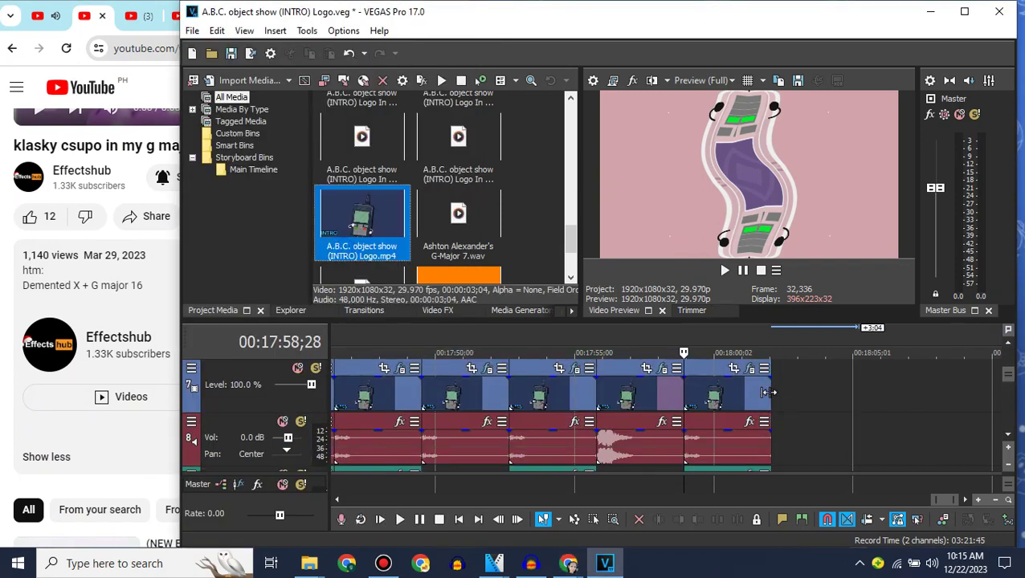
pyautogui.click(438, 311)
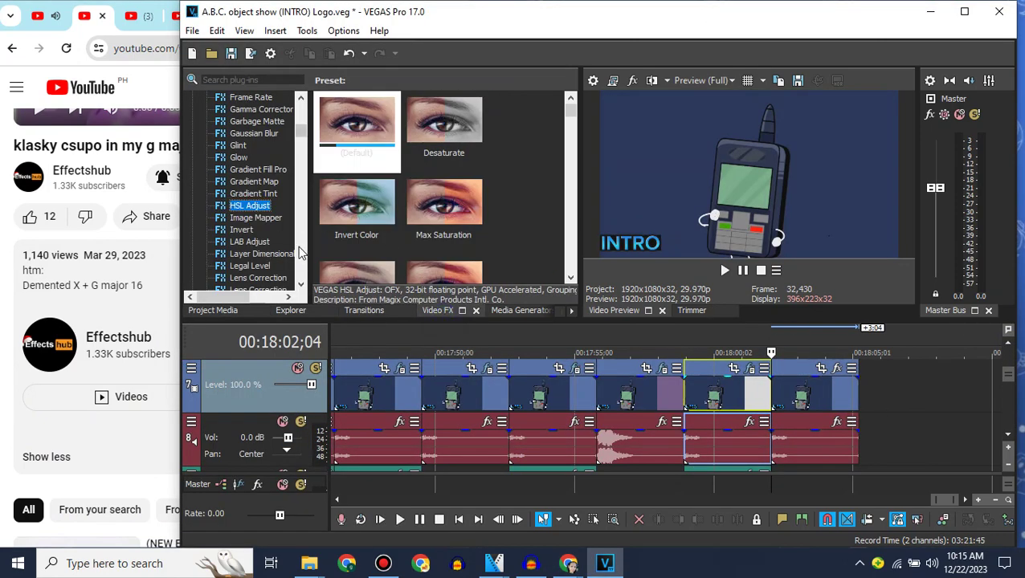
pyautogui.scroll(-5, 281, 247)
pyautogui.moveTo(462, 215); pyautogui.dragTo(823, 389)
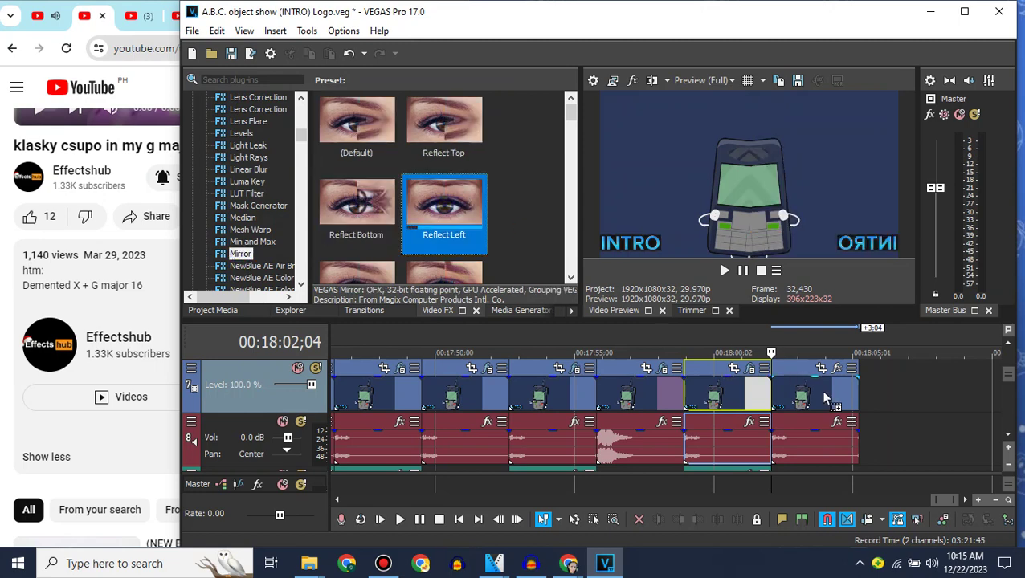
pyautogui.click(638, 83)
# Step: Apply the default Invert effect to the new logo clip at the end of track 7
pyautogui.scroll(5, 301, 125)
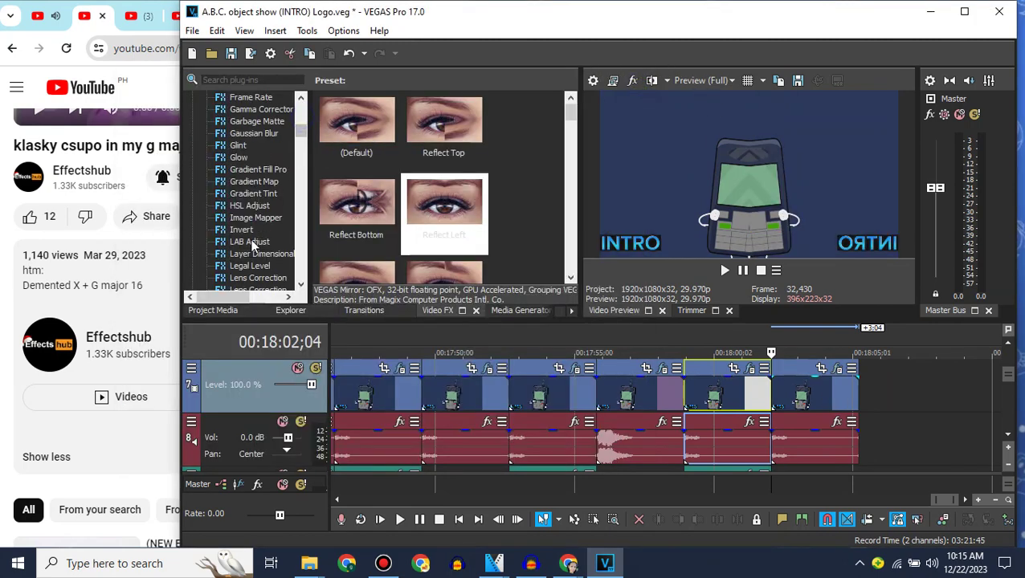
pyautogui.click(245, 231)
pyautogui.moveTo(356, 120); pyautogui.dragTo(839, 398)
pyautogui.click(638, 84)
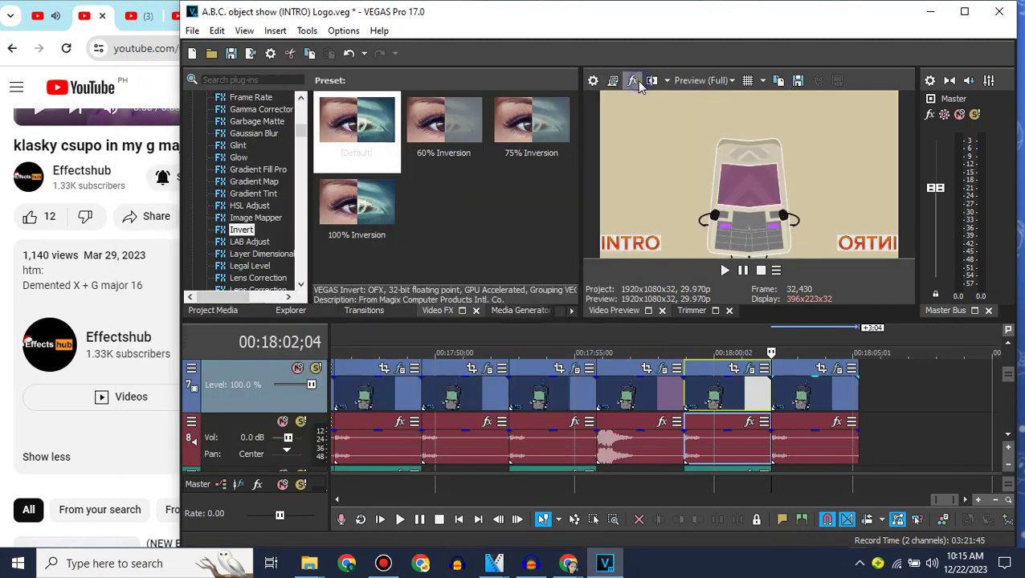
# Step: Add the HSL Adjust effect to the same clip and choose its Real G Major 4 preset
pyautogui.click(241, 205)
pyautogui.moveTo(357, 129); pyautogui.dragTo(811, 385)
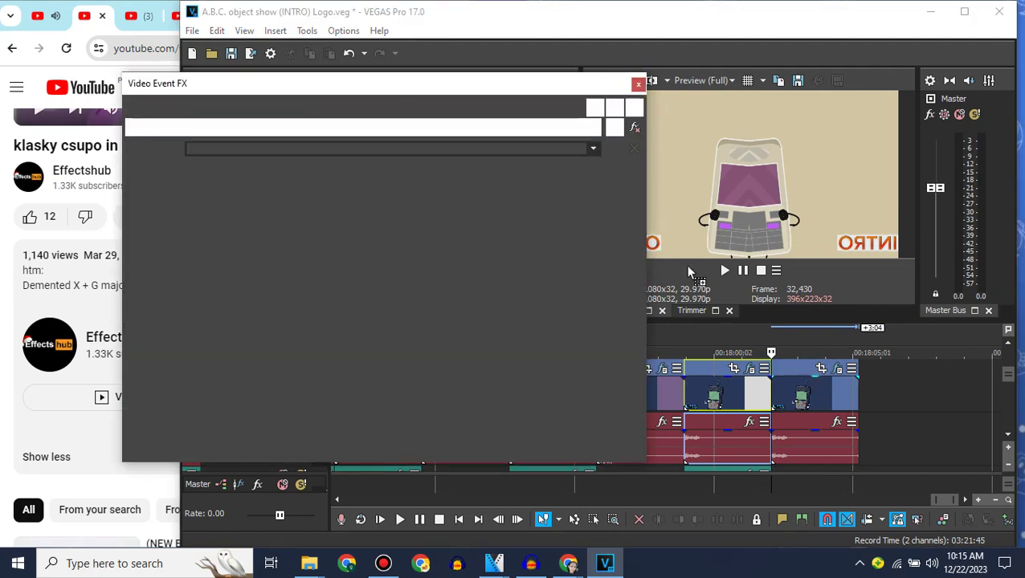
pyautogui.click(594, 149)
pyautogui.scroll(-15, 320, 345)
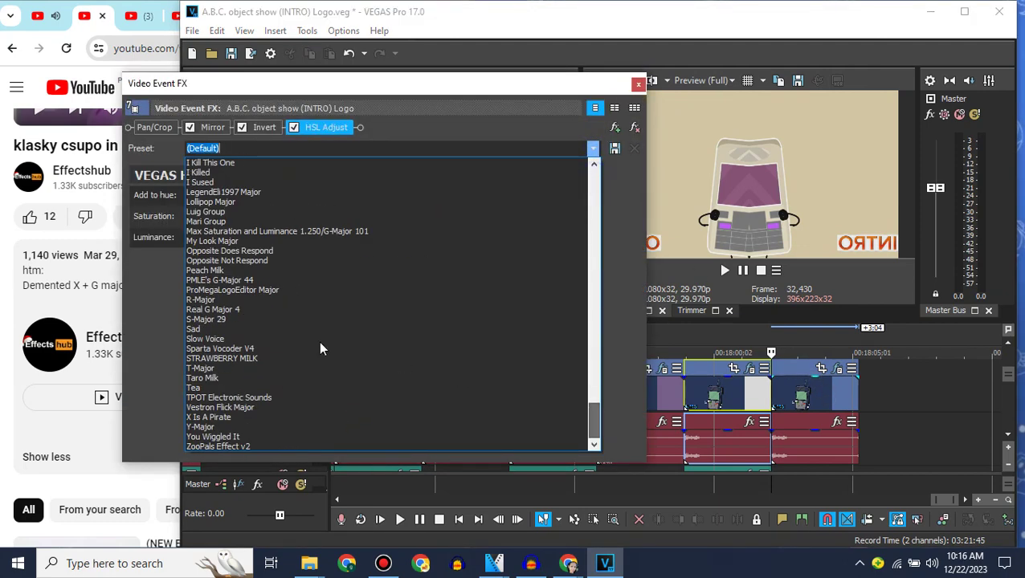
pyautogui.click(272, 313)
pyautogui.click(638, 84)
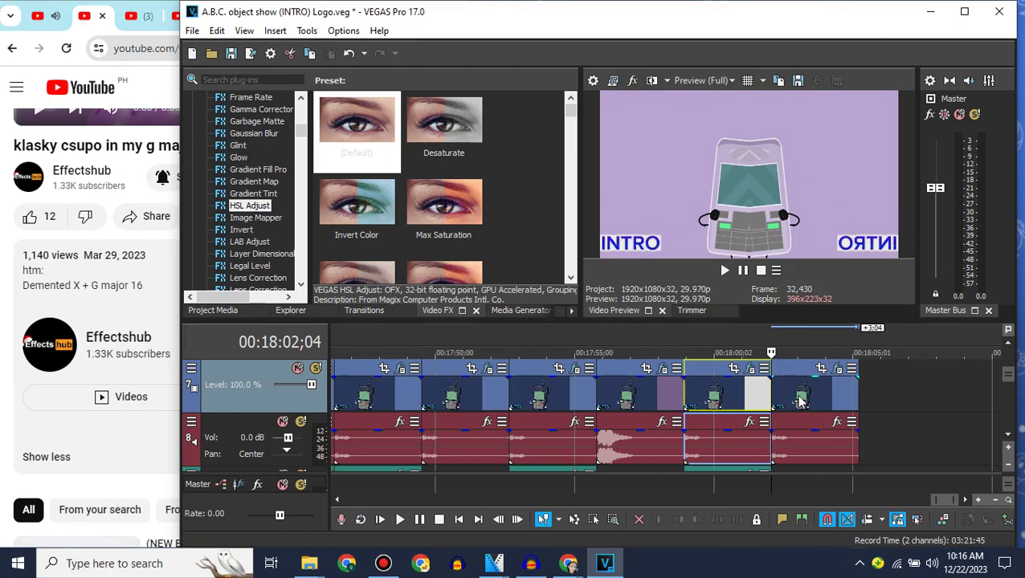
# Step: Set the new clip's audio event on track 8 to the élastique pitch shift method with a pitch change of -3
pyautogui.rightClick(792, 418)
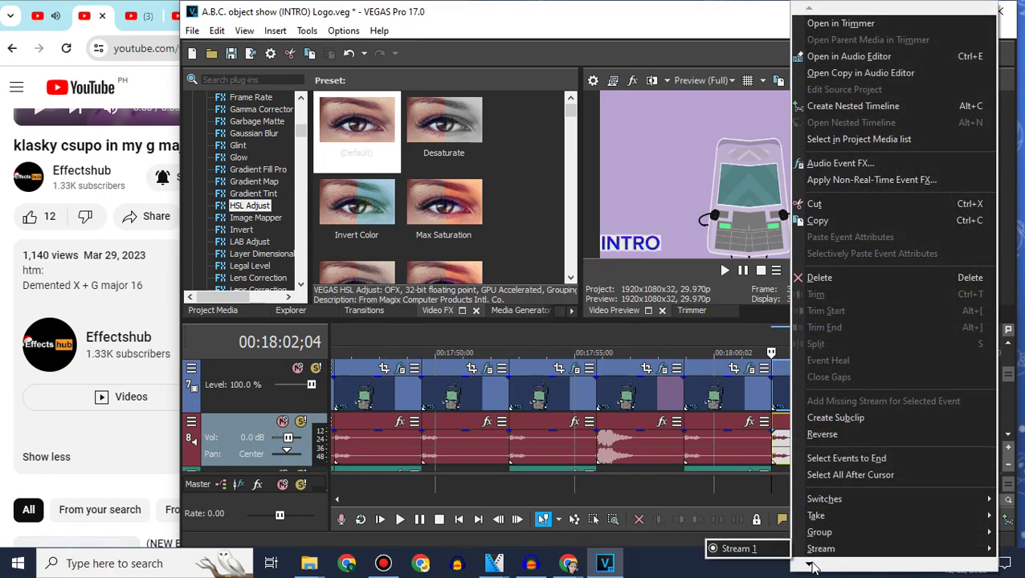
pyautogui.click(830, 539)
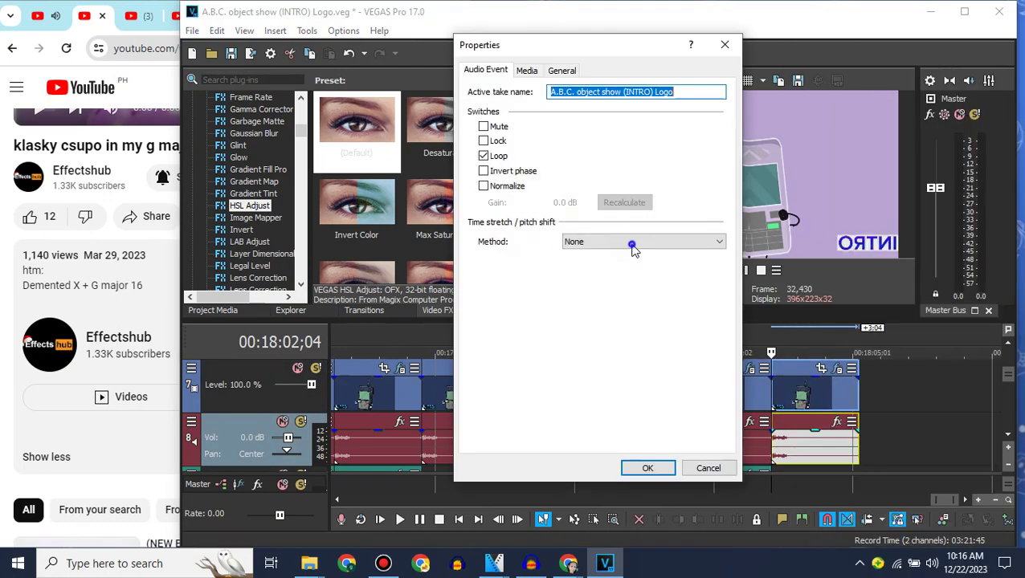
pyautogui.click(633, 243)
pyautogui.click(609, 265)
pyautogui.press('Return')
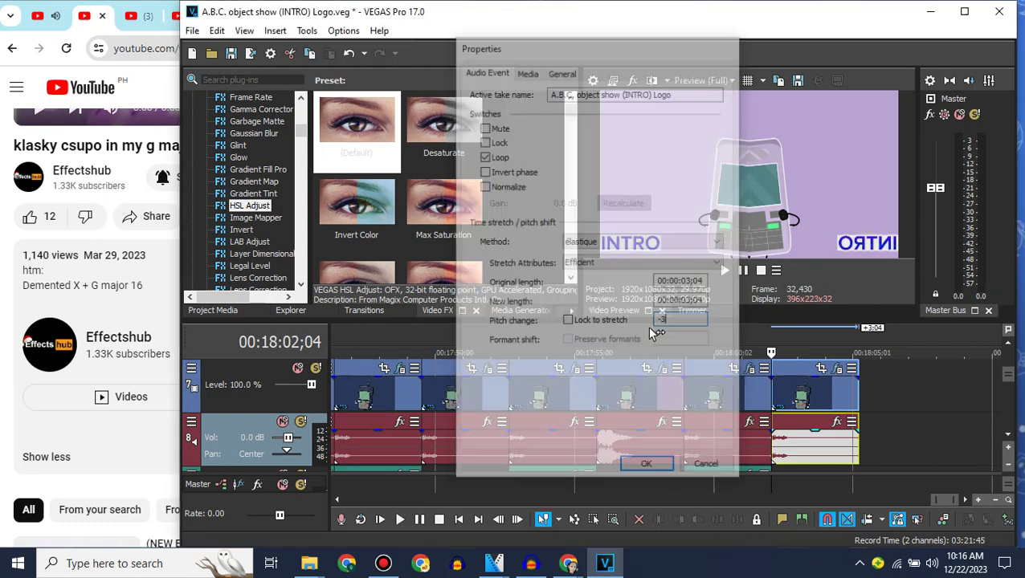
# Step: Insert another copy of the logo media directly beneath track 8 at 00:18:02;04
pyautogui.click(1008, 437)
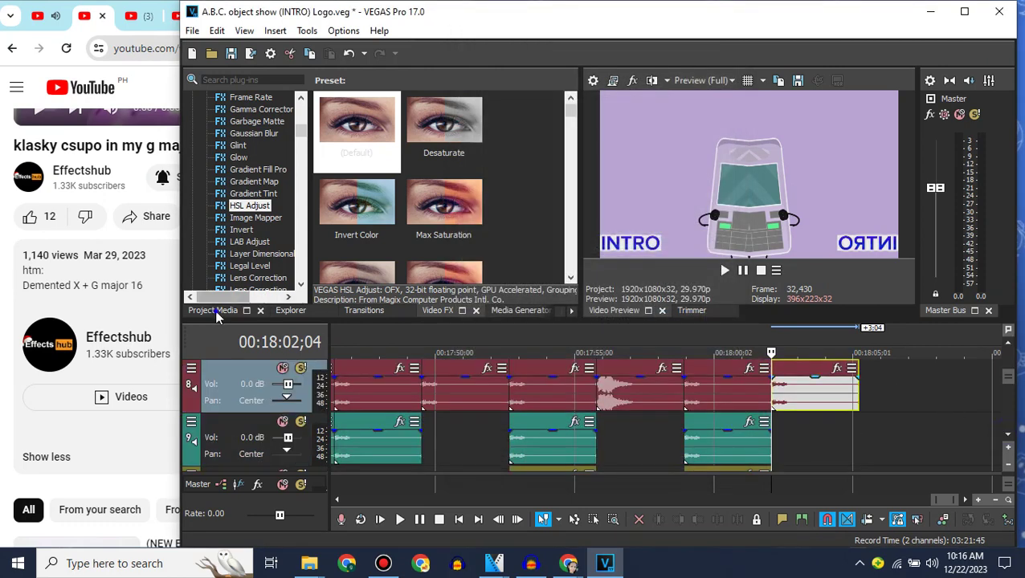
pyautogui.click(212, 311)
pyautogui.moveTo(826, 456); pyautogui.dragTo(774, 452)
# Step: Switch to Chrome, play the Effectshub reference video and check its description again
pyautogui.click(3, 282)
pyautogui.press('space')
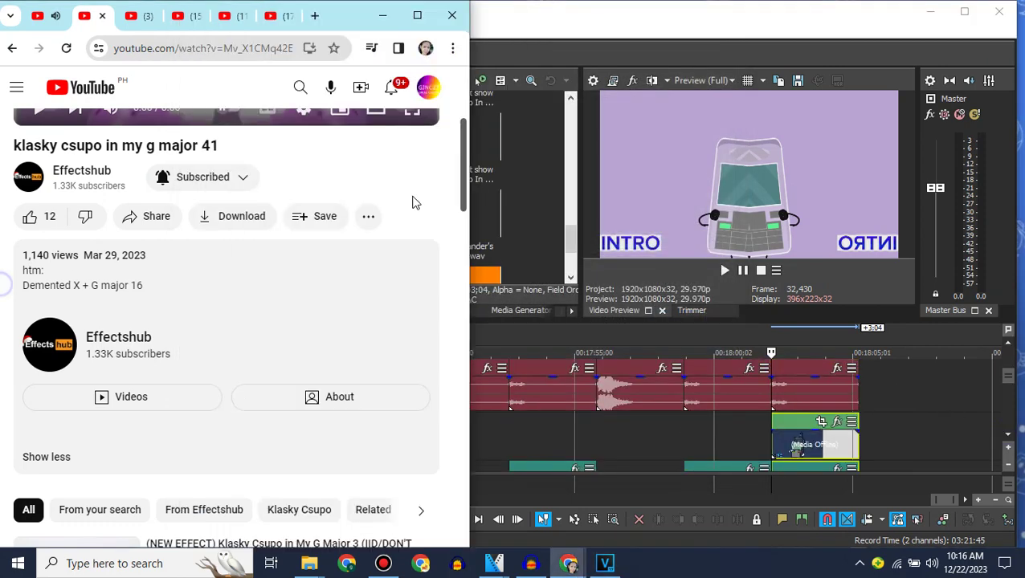
pyautogui.moveTo(464, 201); pyautogui.dragTo(463, 151)
pyautogui.scroll(-3, 391, 185)
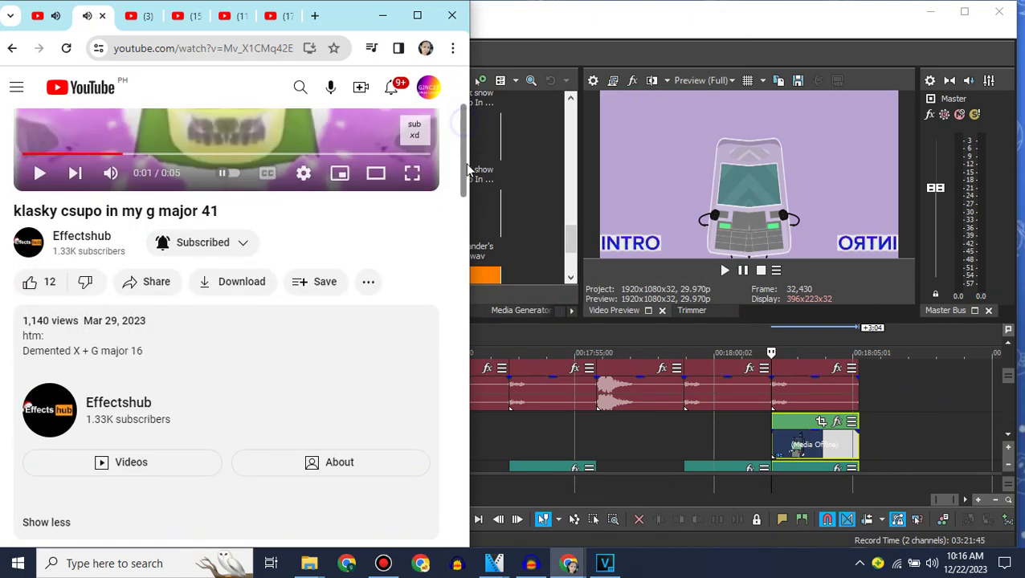
# Step: Return to VEGAS Pro, delete the extra video track beneath track 8 and paste a copy of the track 9 audio event onto track 10
pyautogui.rightClick(731, 433)
pyautogui.click(763, 292)
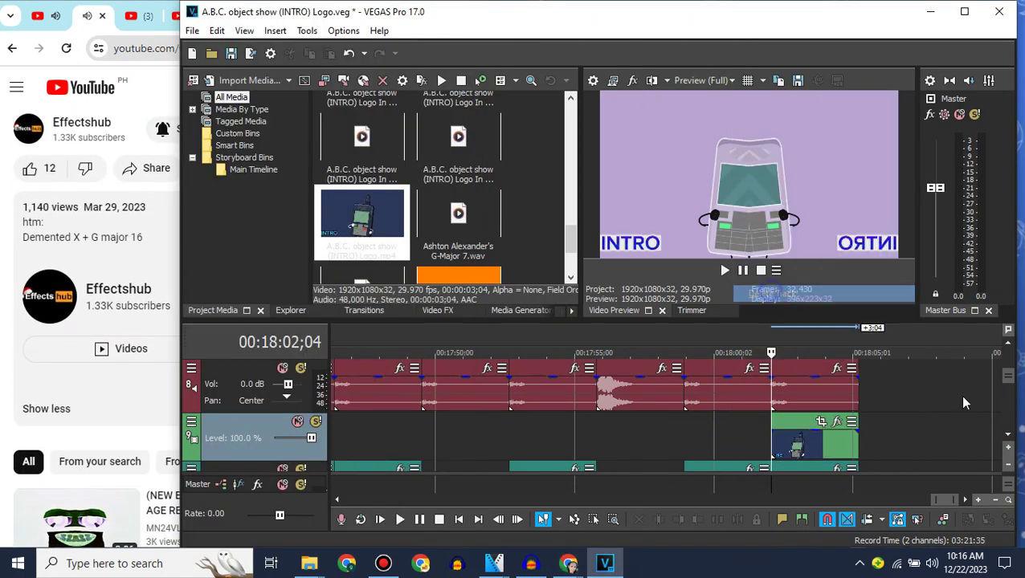
pyautogui.click(825, 221)
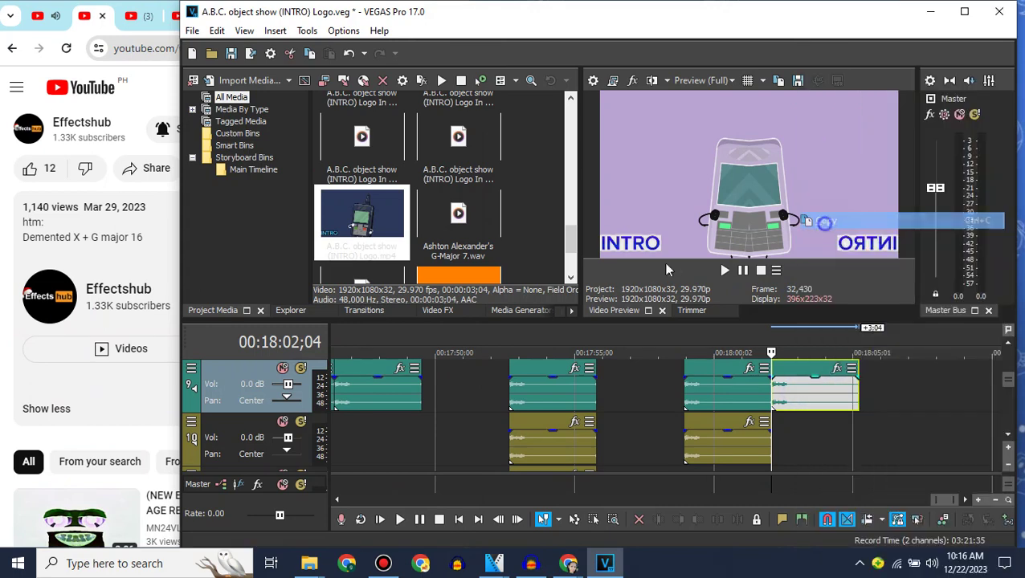
pyautogui.click(807, 441)
pyautogui.click(1007, 435)
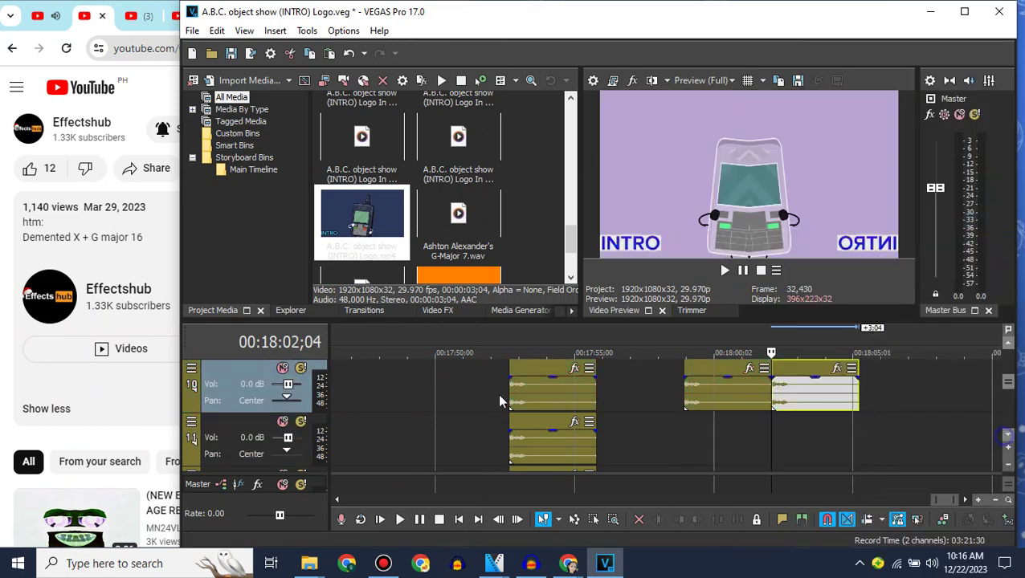
# Step: Paste another copy of the logo audio event onto track 11 at 00:18:02;04 and return the playhead to its start
pyautogui.click(245, 430)
pyautogui.hotkey('ctrl', 'v')
pyautogui.click(775, 420)
pyautogui.click(785, 424)
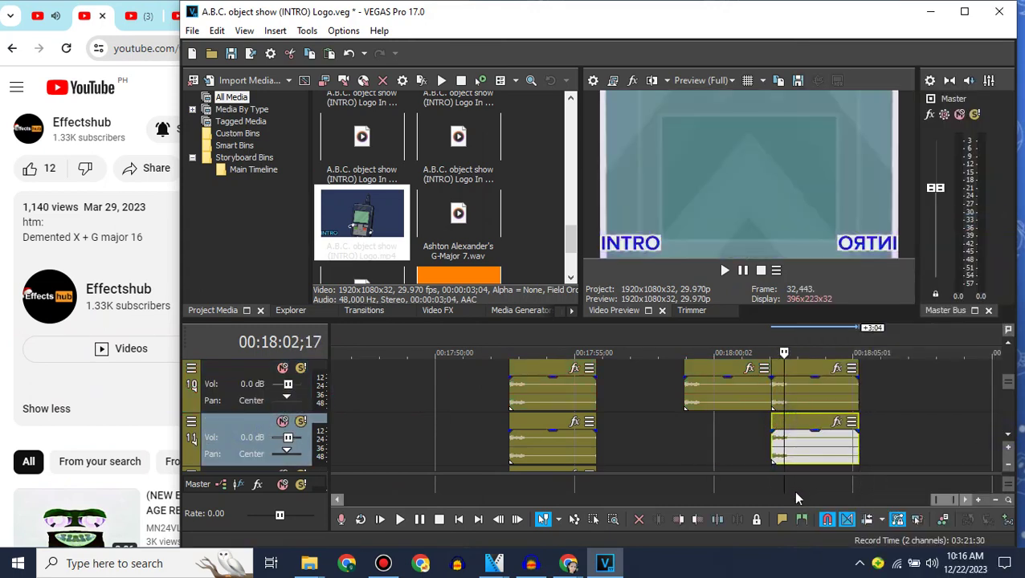
pyautogui.click(773, 424)
# Step: Set the new audio event on track 11 to the élastique pitch shift method with a pitch change of 3
pyautogui.rightClick(774, 424)
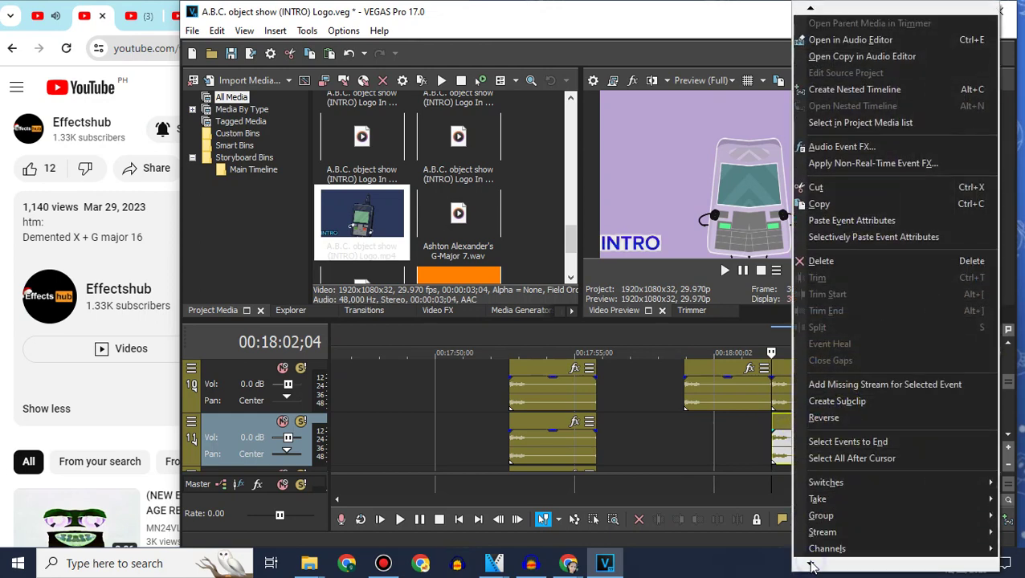
pyautogui.click(823, 557)
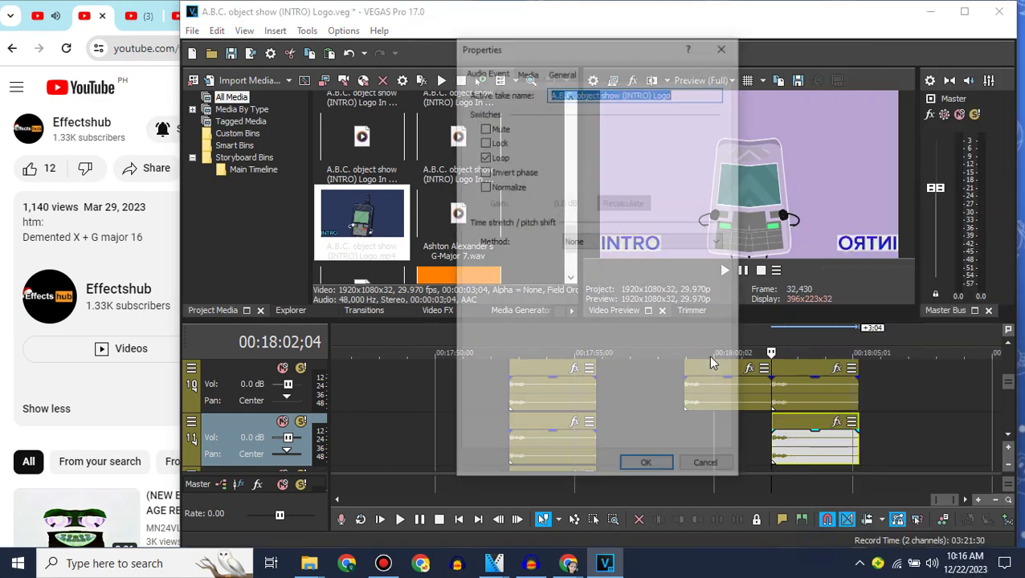
pyautogui.click(667, 245)
pyautogui.click(610, 270)
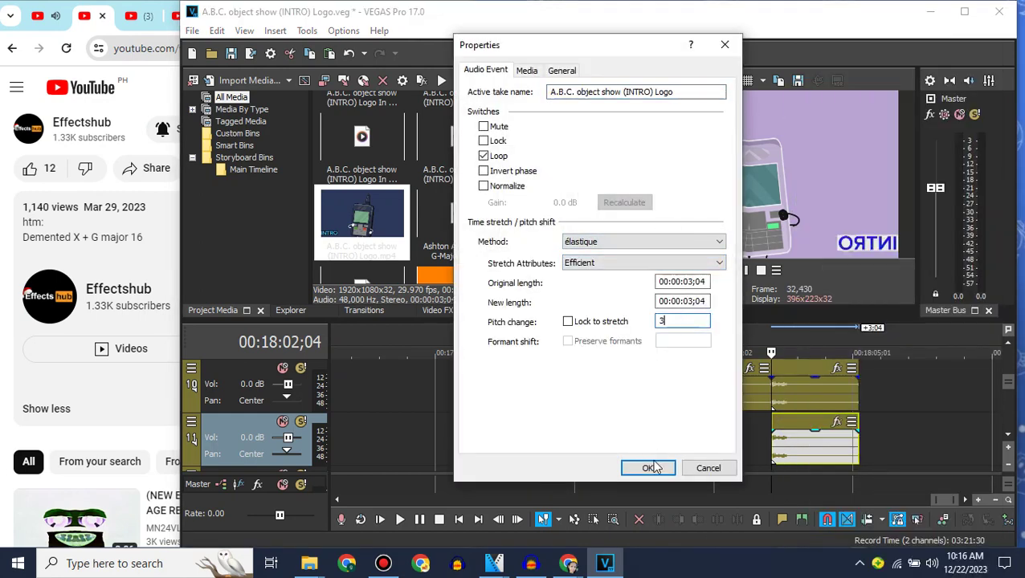
pyautogui.click(653, 467)
# Step: Place the playhead at the end of the last logo clip on track 7, at 00:18:05;08
pyautogui.click(1009, 345)
pyautogui.click(1009, 345)
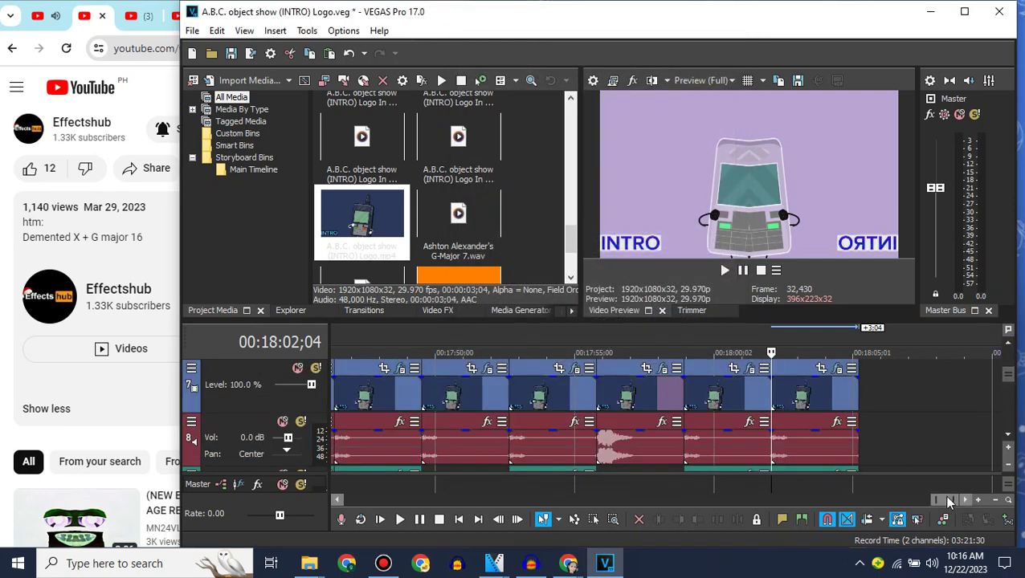
pyautogui.moveTo(948, 502); pyautogui.dragTo(952, 501)
pyautogui.click(552, 394)
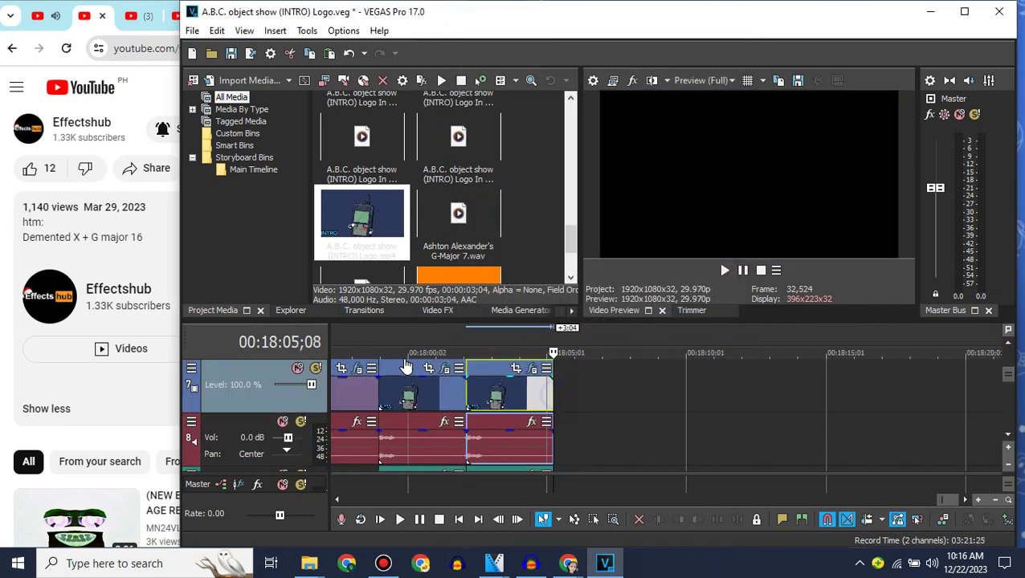
# Step: Switch to YouTube, find and open the "(NEW EFFECT) Klasky Csupo in My G-Major 41" video in the earlier results and show its full description
pyautogui.click(13, 50)
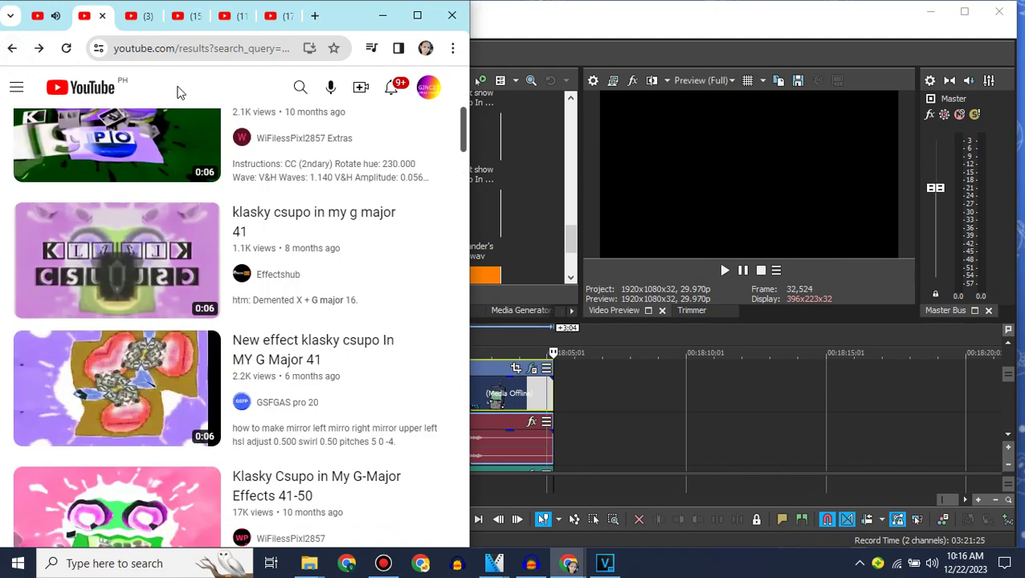
pyautogui.scroll(-2, 179, 91)
pyautogui.scroll(-2, 178, 91)
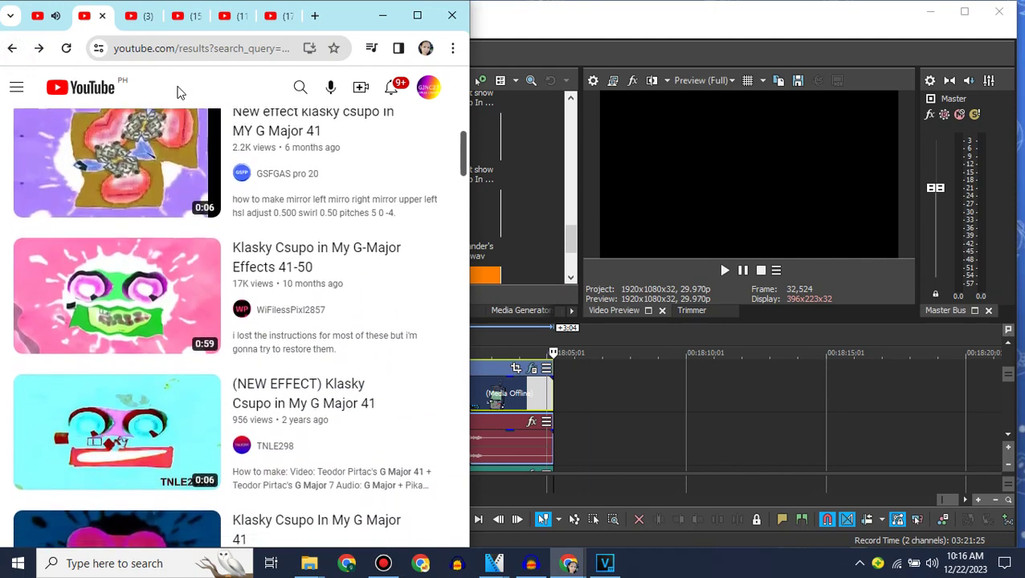
pyautogui.scroll(-5, 2, 299)
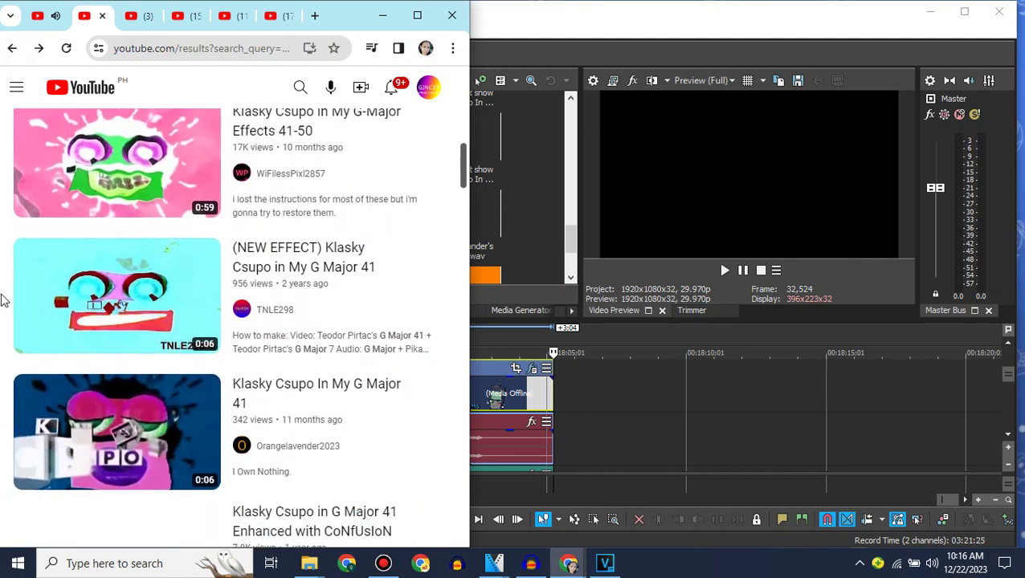
pyautogui.scroll(-3, 3, 300)
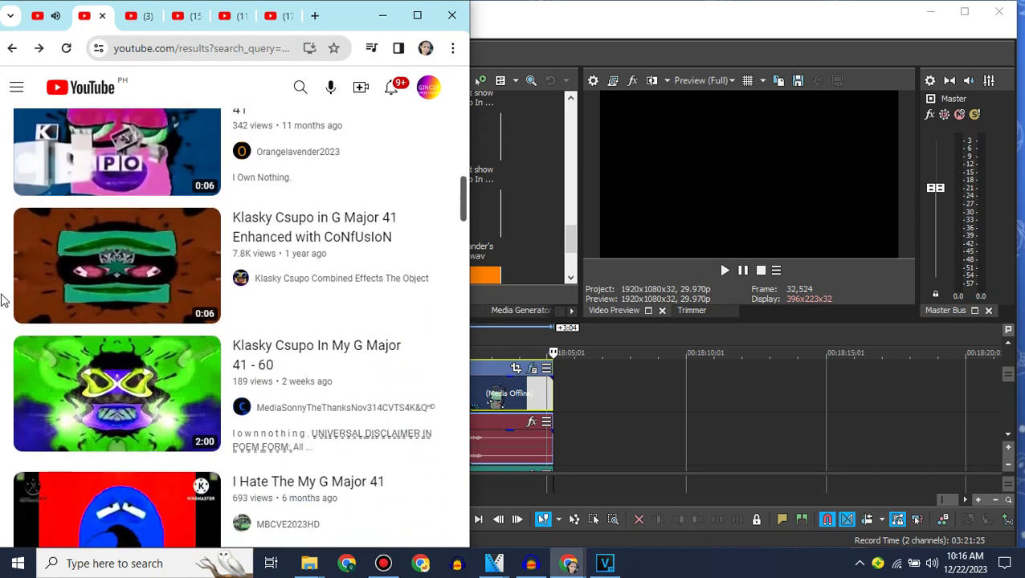
pyautogui.scroll(-1, 2, 300)
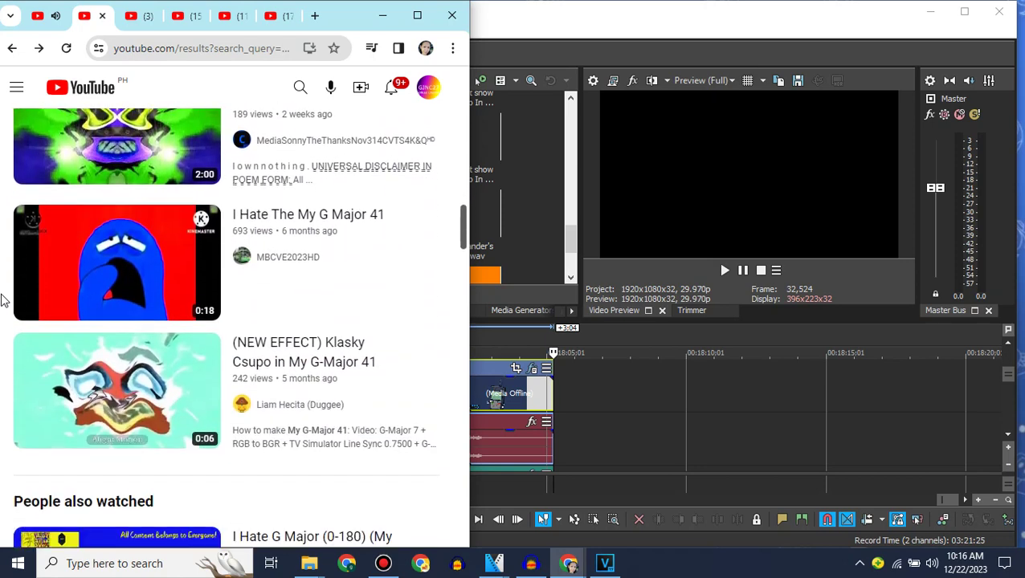
pyautogui.click(122, 376)
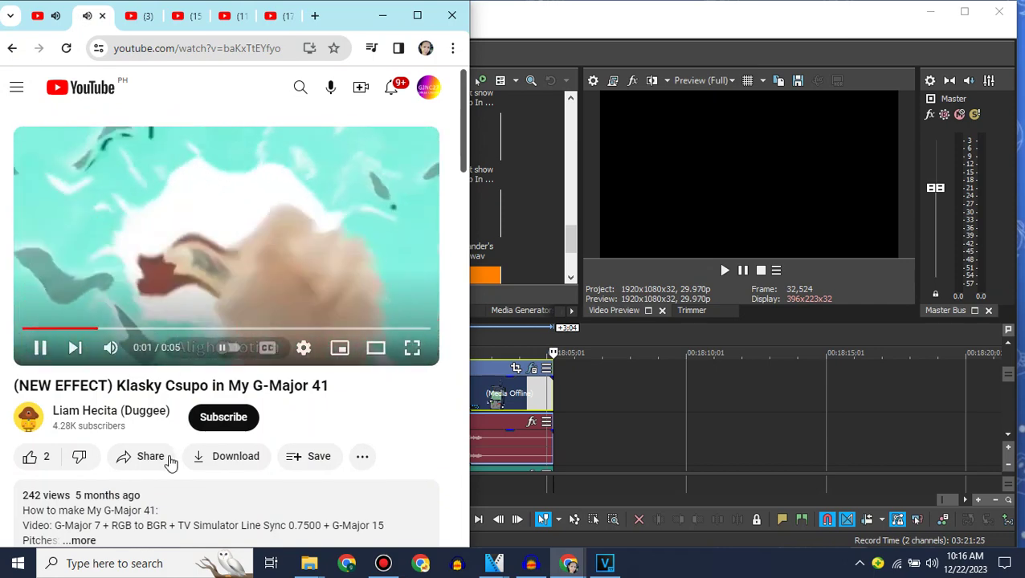
pyautogui.click(167, 522)
pyautogui.scroll(-4, 169, 518)
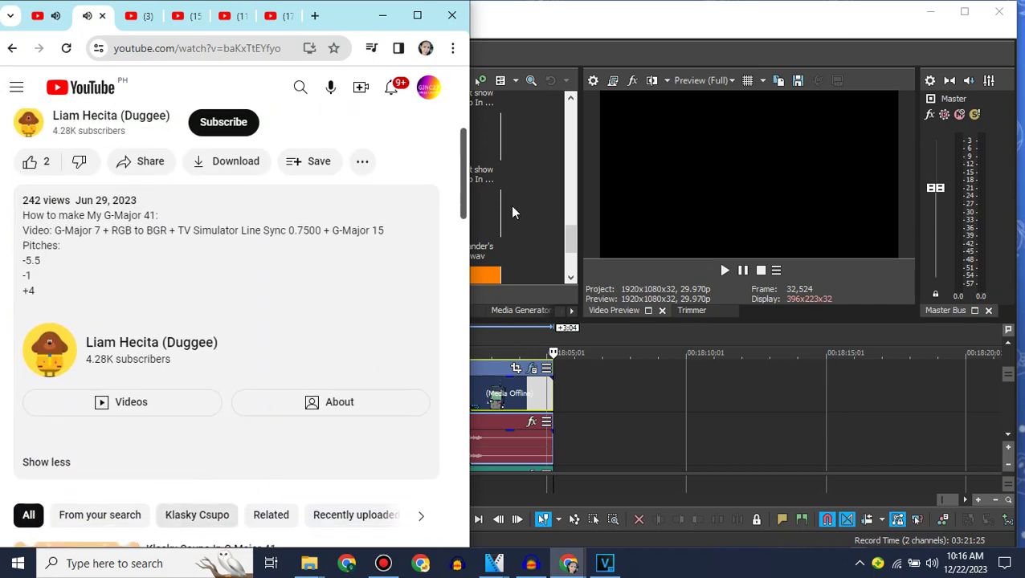
# Step: Return to VEGAS Pro, insert A.B.C. object show (INTRO) Logo.mp4 on track 7 at 00:18:05;08 and apply the default Invert effect to it
pyautogui.click(512, 212)
pyautogui.moveTo(390, 240); pyautogui.dragTo(424, 304)
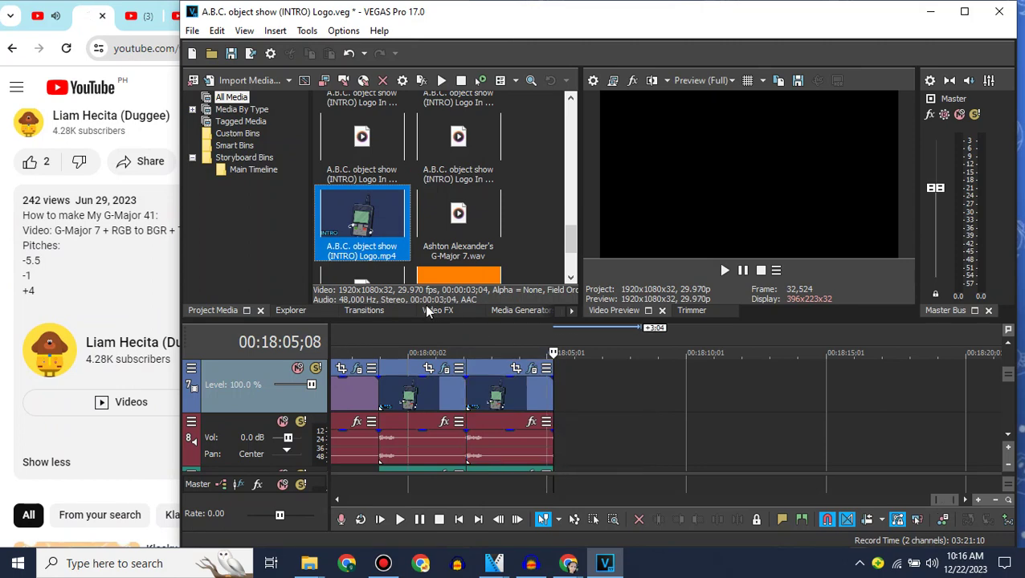
pyautogui.click(428, 310)
pyautogui.click(248, 230)
pyautogui.moveTo(350, 146); pyautogui.dragTo(582, 403)
pyautogui.click(639, 84)
# Step: Apply the Channel Blend effect with the RGB to BGR preset to the new logo clip
pyautogui.scroll(15, 305, 117)
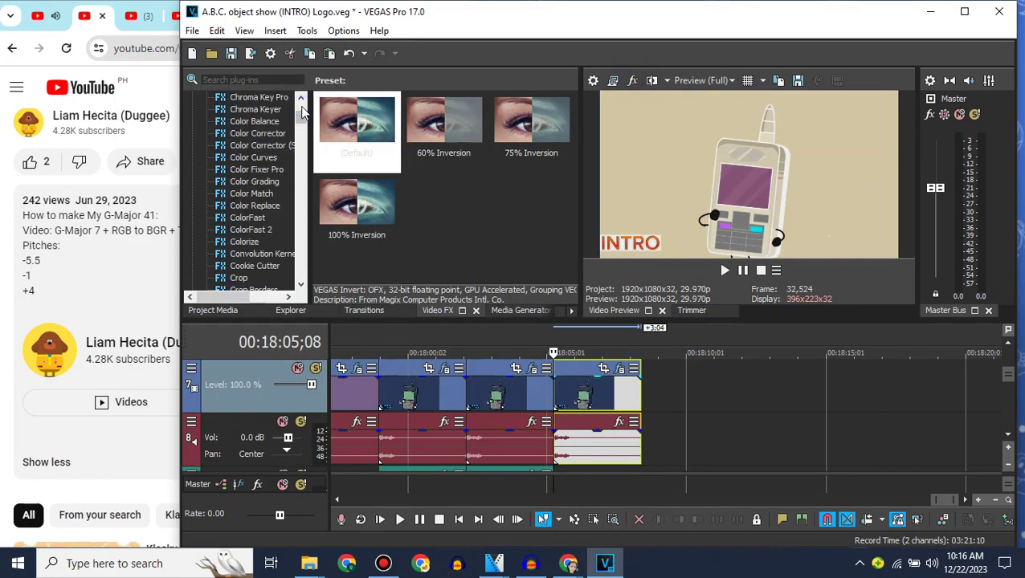
pyautogui.click(255, 254)
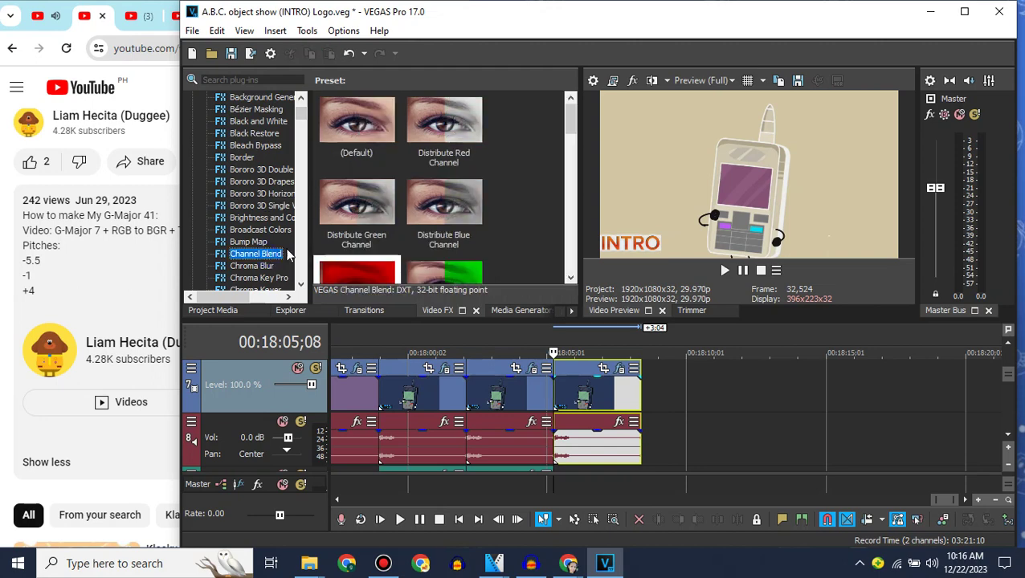
pyautogui.click(566, 237)
pyautogui.moveTo(588, 380); pyautogui.dragTo(589, 381)
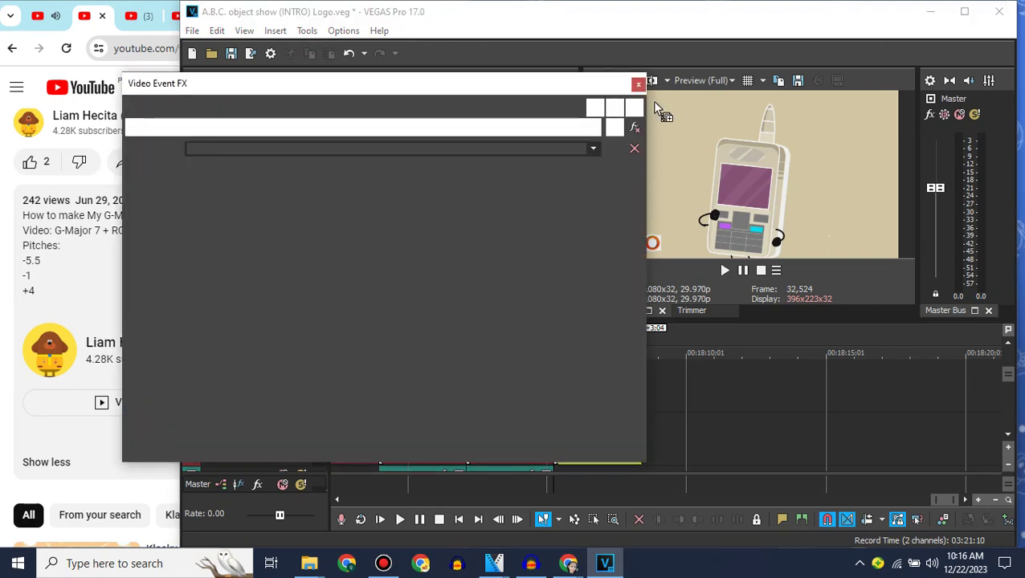
pyautogui.click(639, 86)
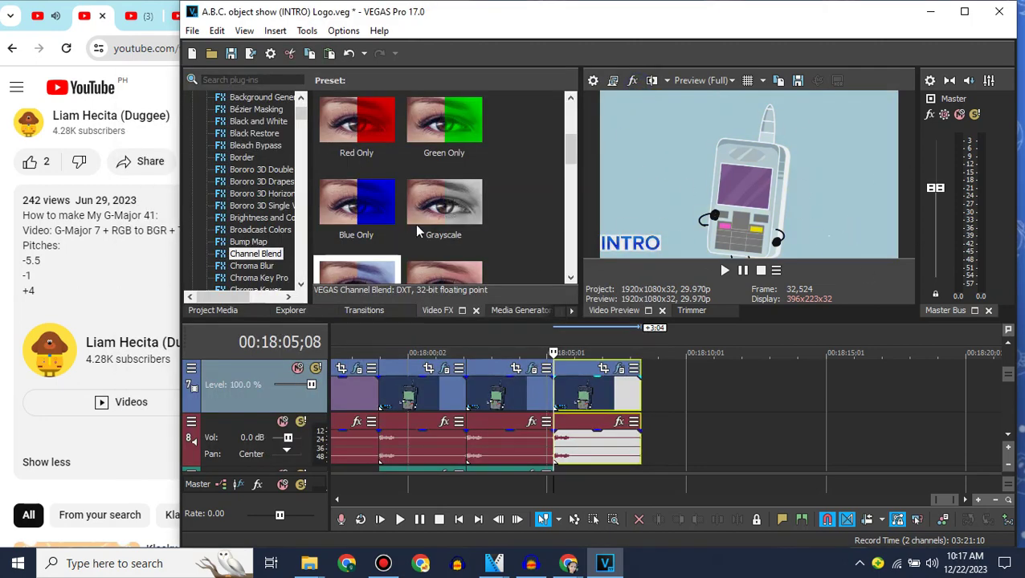
# Step: Apply the TV Simulator effect with the Line Sync 0.7500 preset to the new logo clip
pyautogui.click(100, 273)
pyautogui.click(302, 120)
pyautogui.moveTo(302, 121); pyautogui.dragTo(302, 275)
pyautogui.click(260, 217)
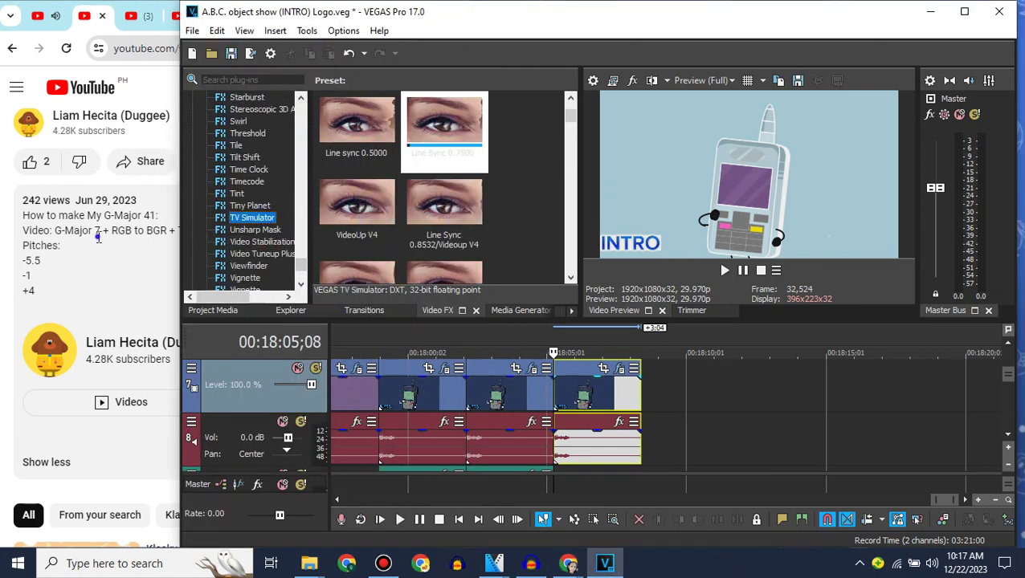
pyautogui.click(96, 234)
pyautogui.click(521, 231)
pyautogui.click(444, 212)
pyautogui.moveTo(445, 127); pyautogui.dragTo(596, 404)
pyautogui.click(637, 84)
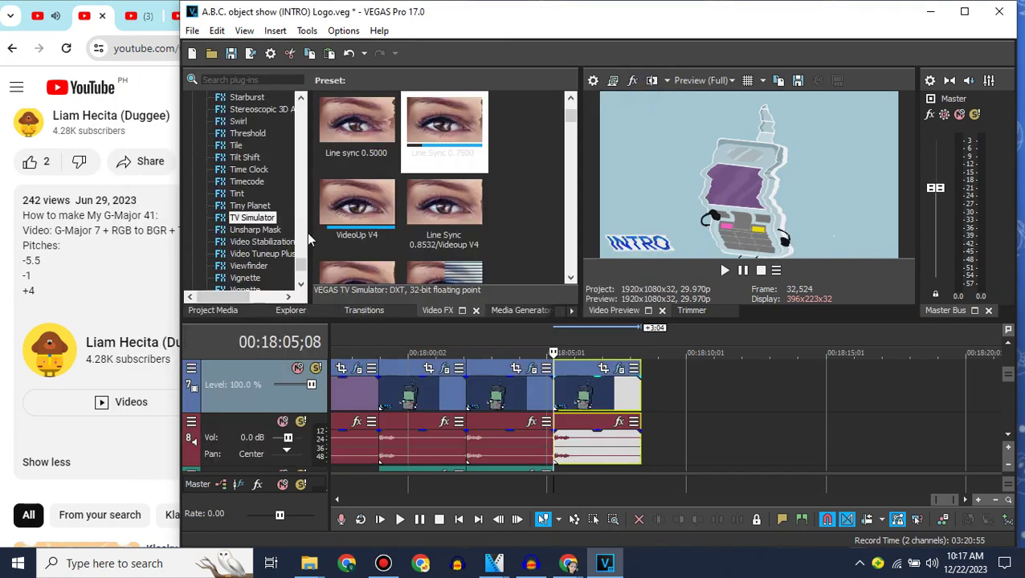
# Step: Apply the Wave effect preset that gives the G-Major 15 look to the new logo clip
pyautogui.click(300, 282)
pyautogui.click(301, 283)
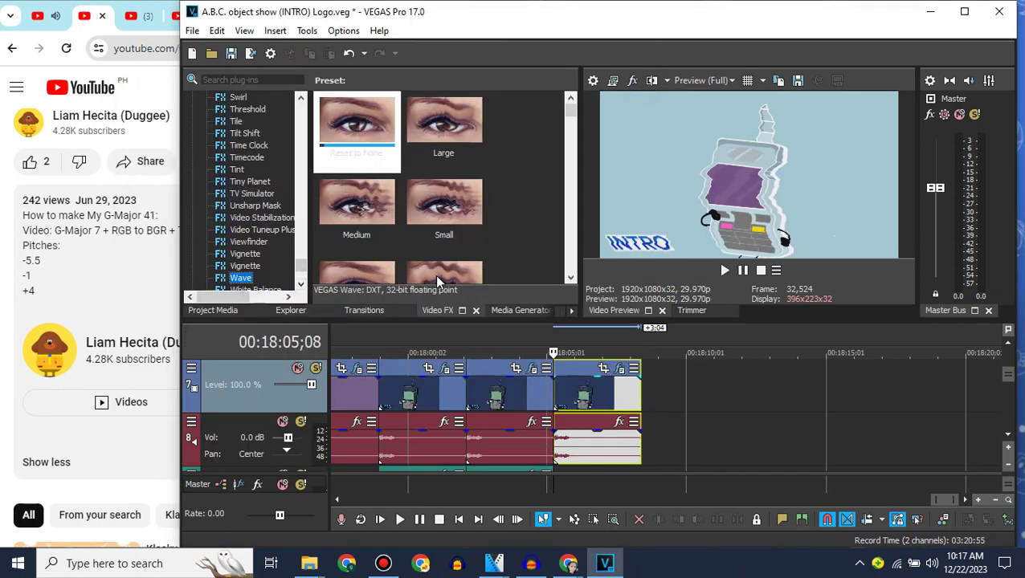
pyautogui.moveTo(438, 273); pyautogui.dragTo(601, 404)
pyautogui.click(637, 84)
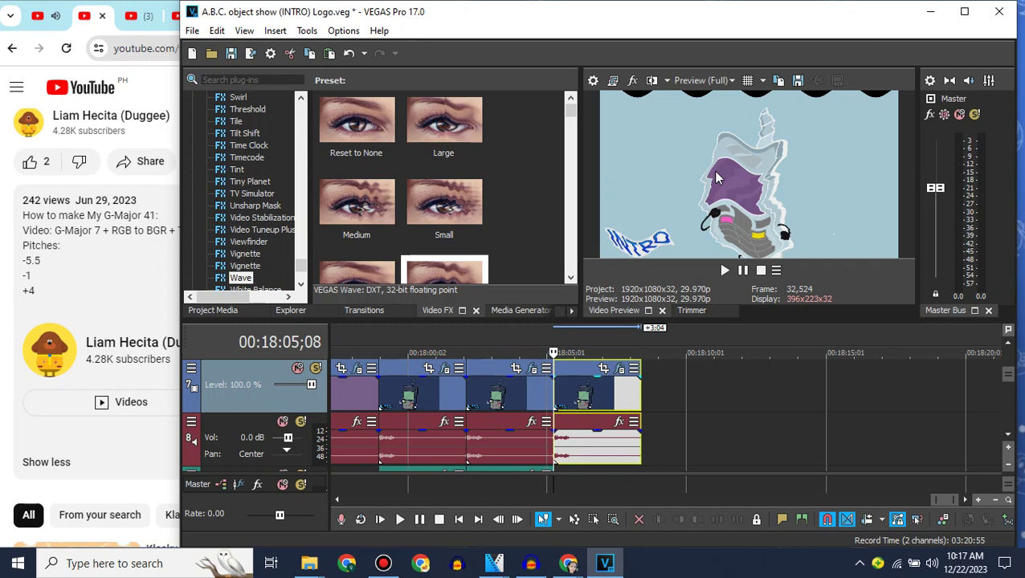
# Step: Set the new logo clip's audio event on track 8 to the élastique pitch shift method with a pitch change of -5.5
pyautogui.rightClick(567, 421)
pyautogui.moveTo(598, 567)
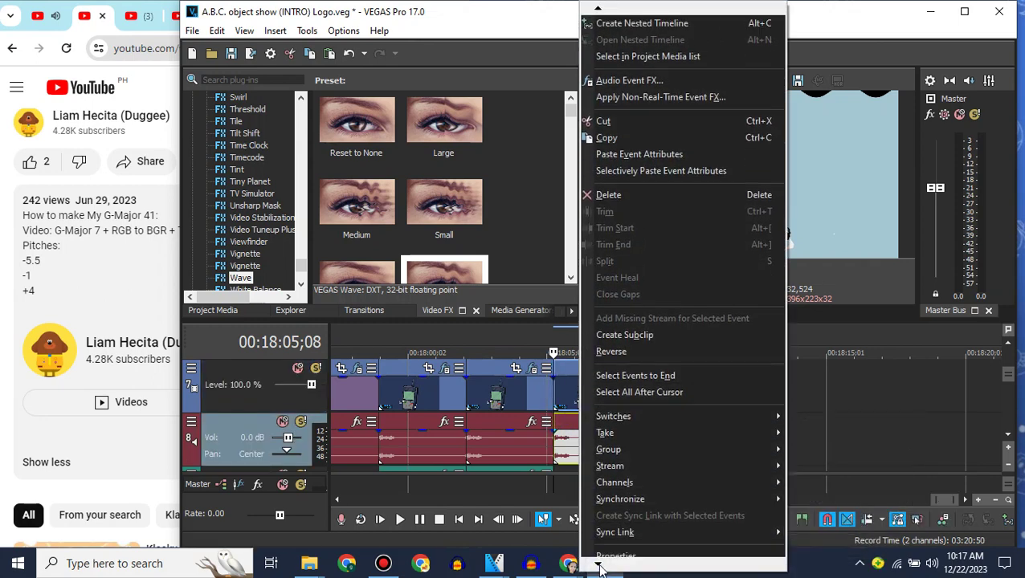
pyautogui.click(612, 548)
pyautogui.click(640, 243)
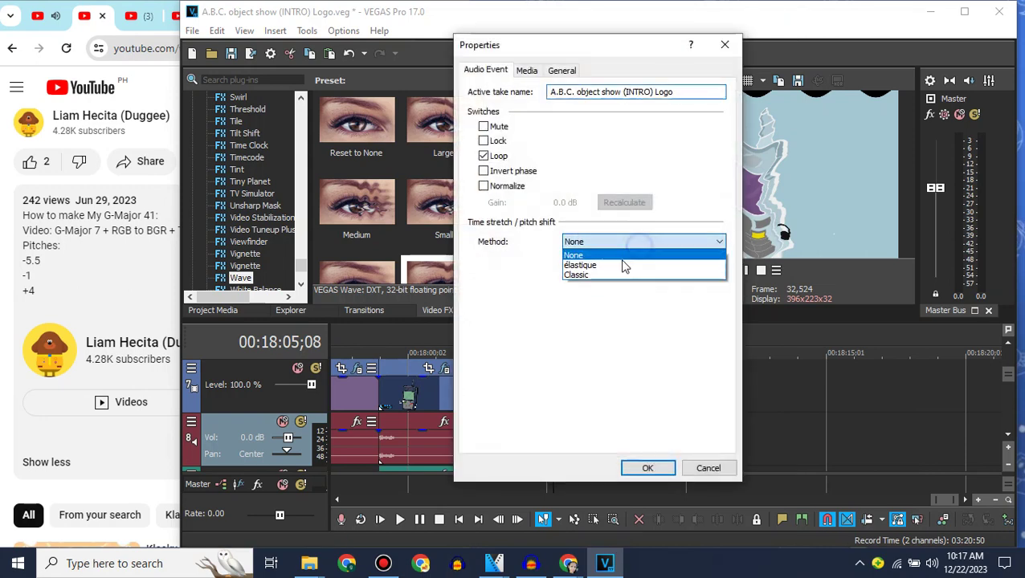
pyautogui.click(624, 265)
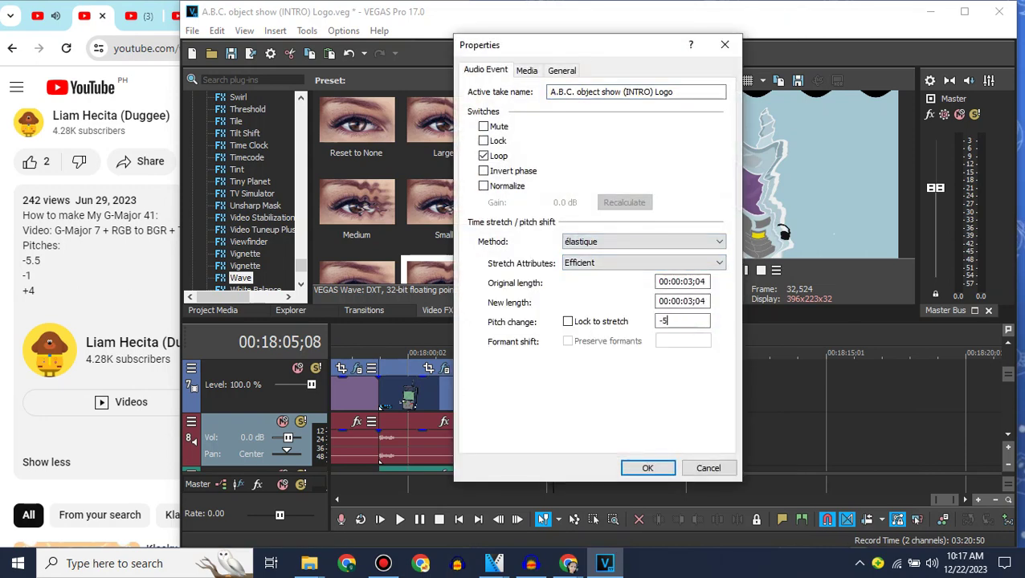
pyautogui.press('Return')
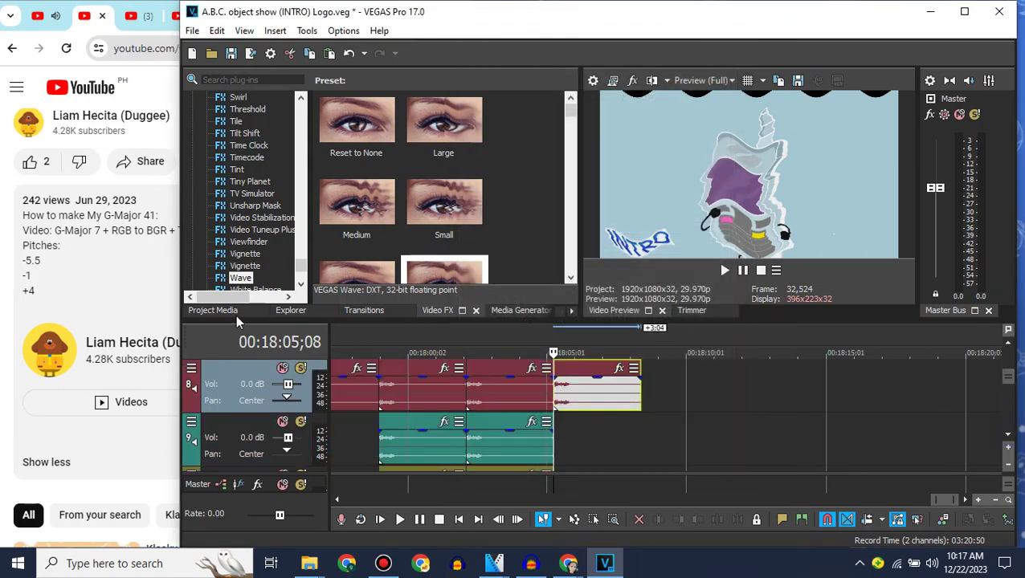
# Step: Insert another logo clip at 00:18:05;08 for the track 9 audio and delete the extra video track beneath track 8
pyautogui.click(193, 311)
pyautogui.moveTo(578, 442); pyautogui.dragTo(537, 437)
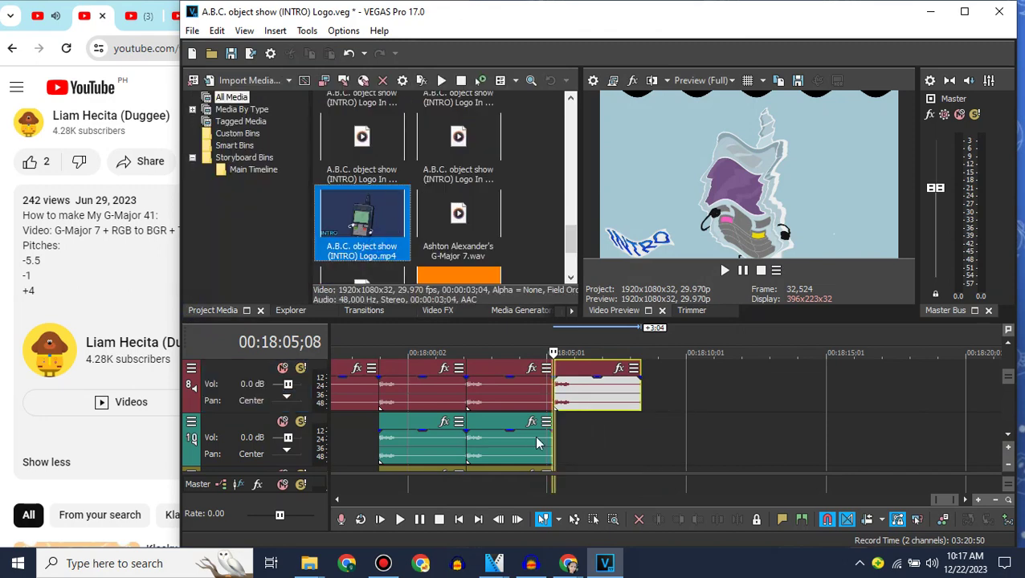
pyautogui.rightClick(537, 437)
pyautogui.click(573, 303)
# Step: Set the new audio event on track 9 to the élastique pitch shift method with a pitch change of -1
pyautogui.rightClick(575, 428)
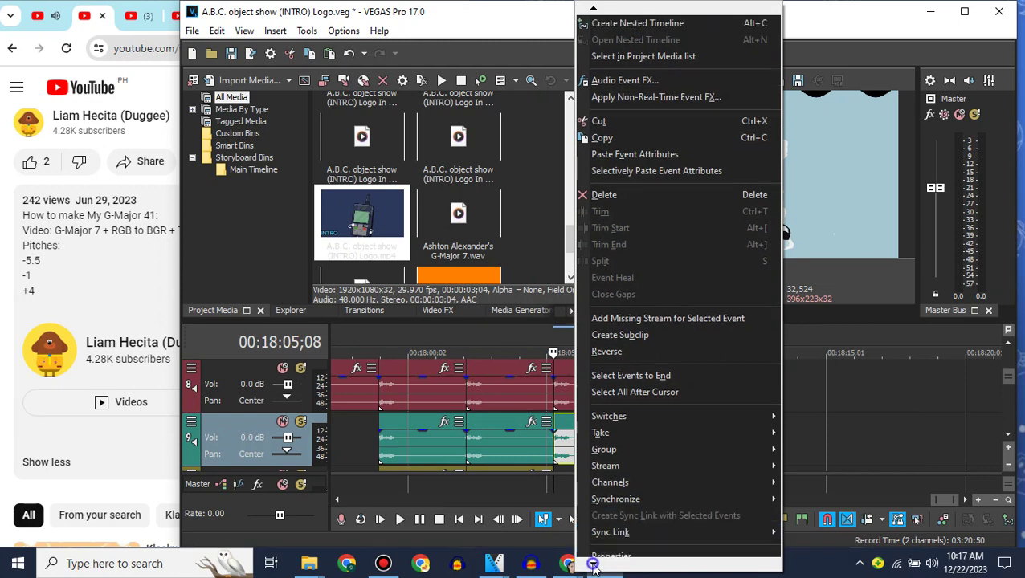
pyautogui.click(615, 546)
pyautogui.click(652, 242)
pyautogui.click(625, 264)
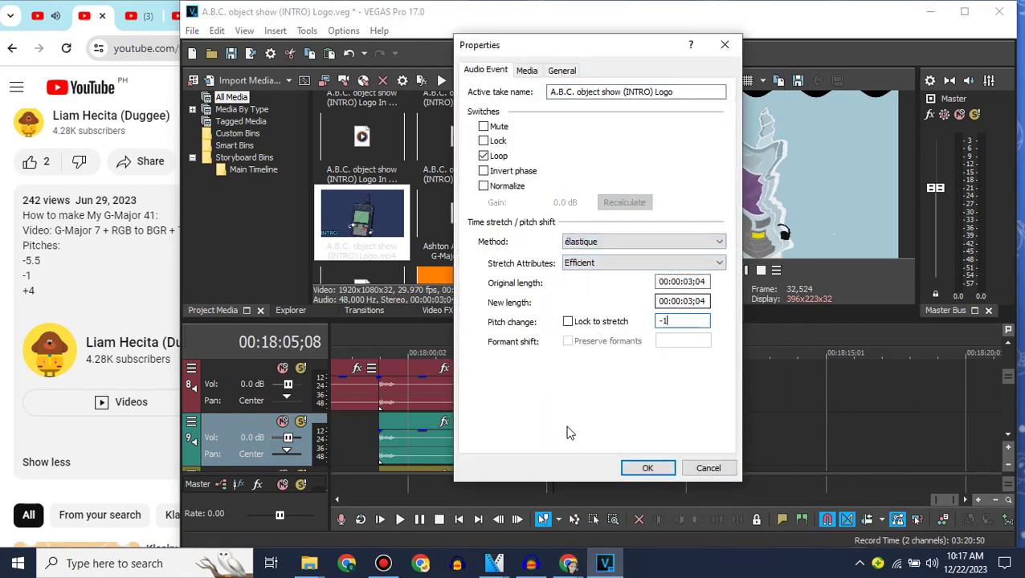
pyautogui.click(655, 468)
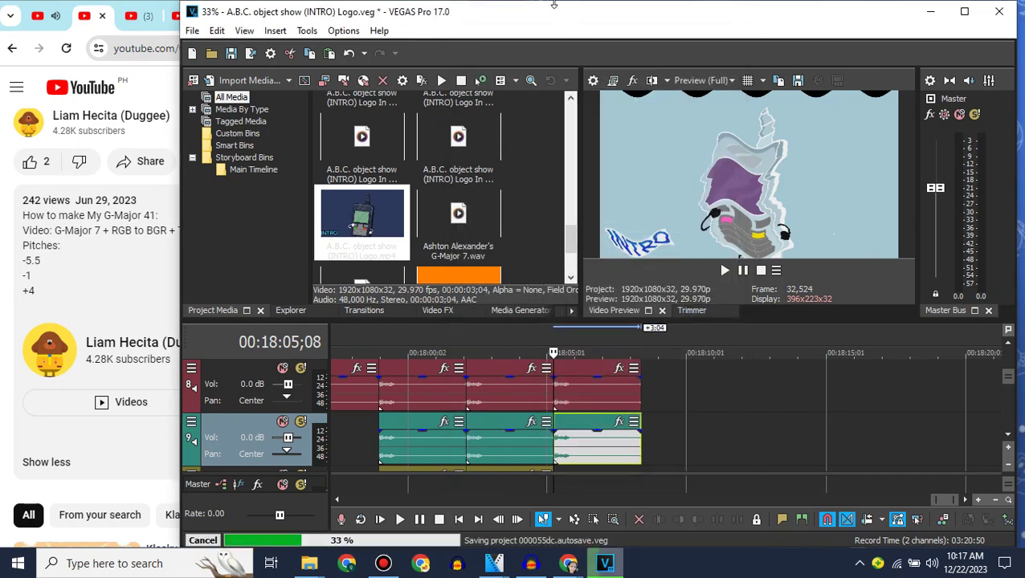
# Step: Copy the new track 9 audio event and paste it onto track 10 at 00:18:05;08
pyautogui.click(1008, 434)
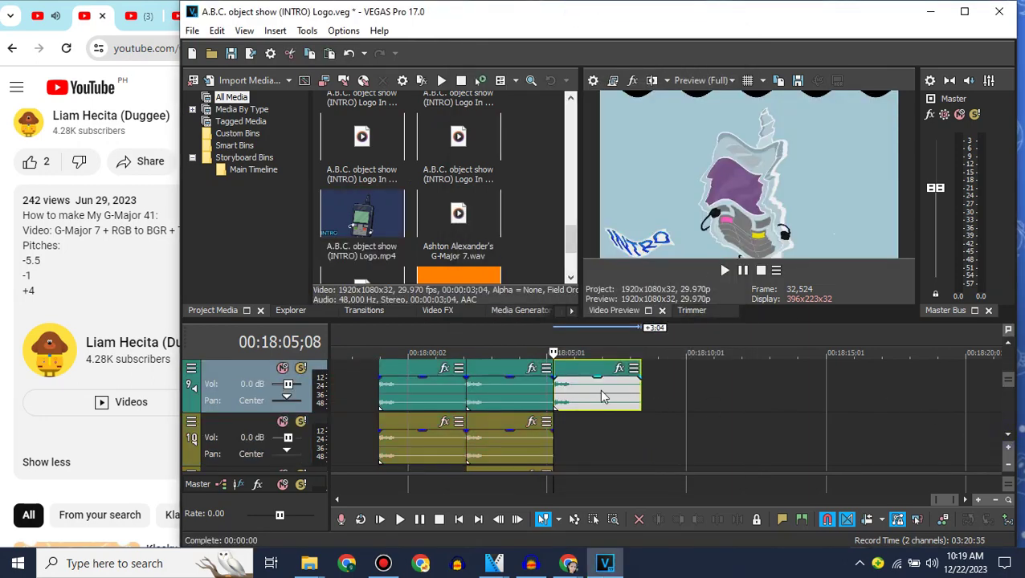
pyautogui.rightClick(599, 389)
pyautogui.click(628, 220)
pyautogui.click(233, 430)
pyautogui.hotkey('ctrl', 'v')
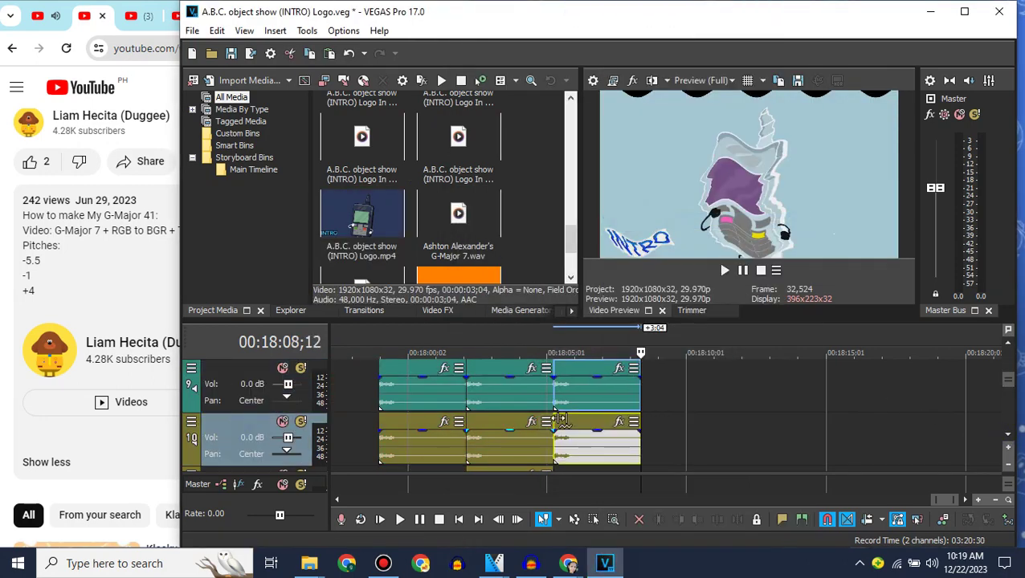
# Step: Set the pitch change of the pasted audio event on track 10 to 4
pyautogui.rightClick(572, 424)
pyautogui.moveTo(604, 565)
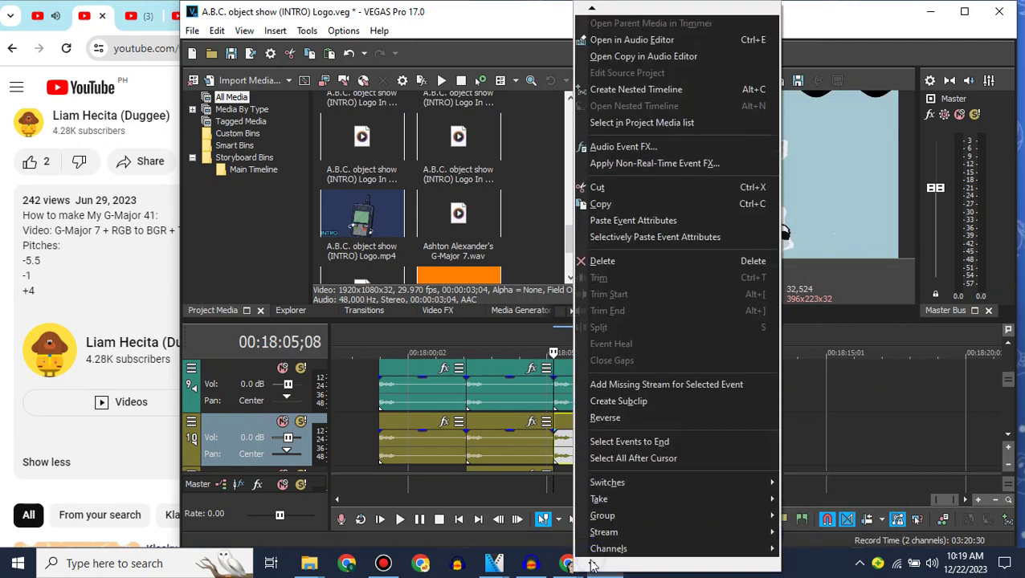
pyautogui.click(617, 545)
pyautogui.doubleClick(691, 321)
pyautogui.write('4')
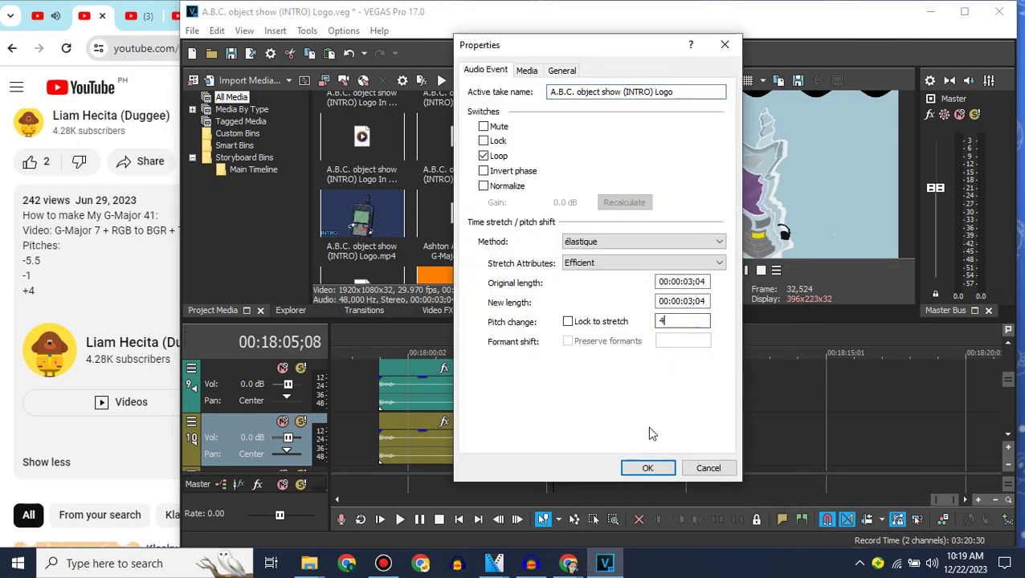
pyautogui.click(643, 469)
# Step: Switch to YouTube, search for "my g-major 42" and open the "Klasky Csupo in My G Major 42" video with the G Major 7 Split G Major 19 instructions
pyautogui.click(134, 257)
pyautogui.click(299, 85)
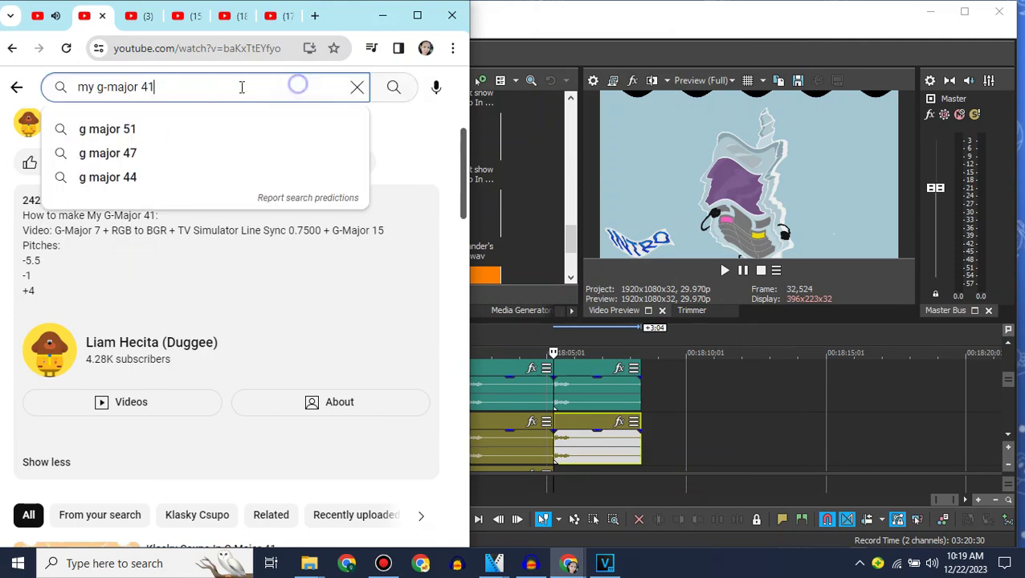
pyautogui.write('2')
pyautogui.press('Return')
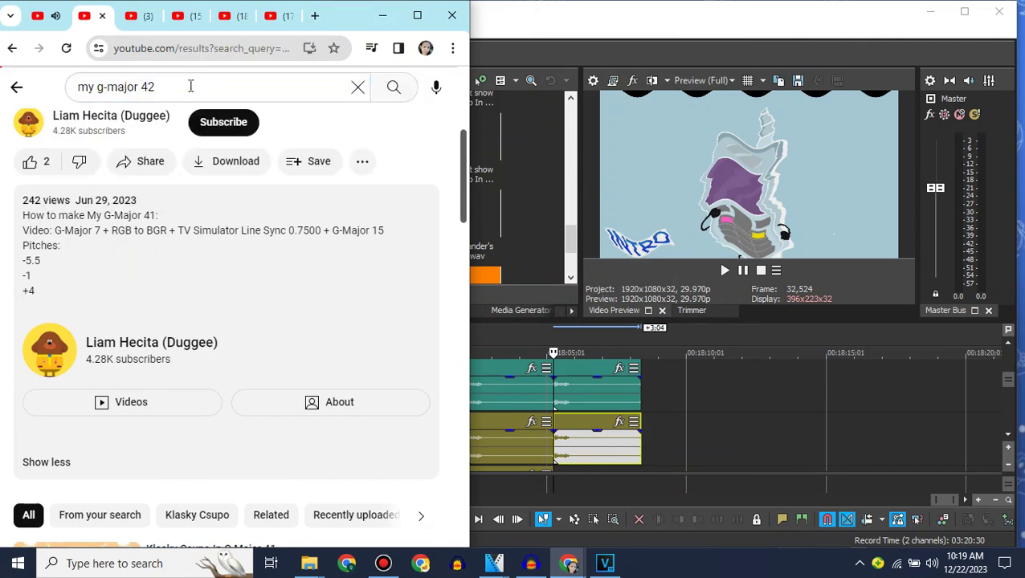
pyautogui.click(1007, 343)
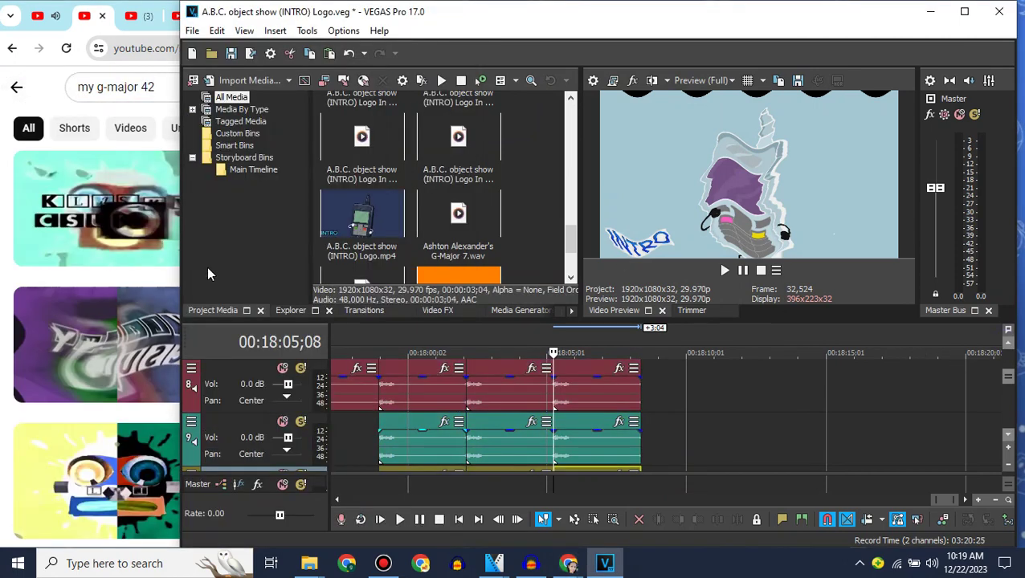
pyautogui.click(2, 301)
pyautogui.scroll(-3, 3, 302)
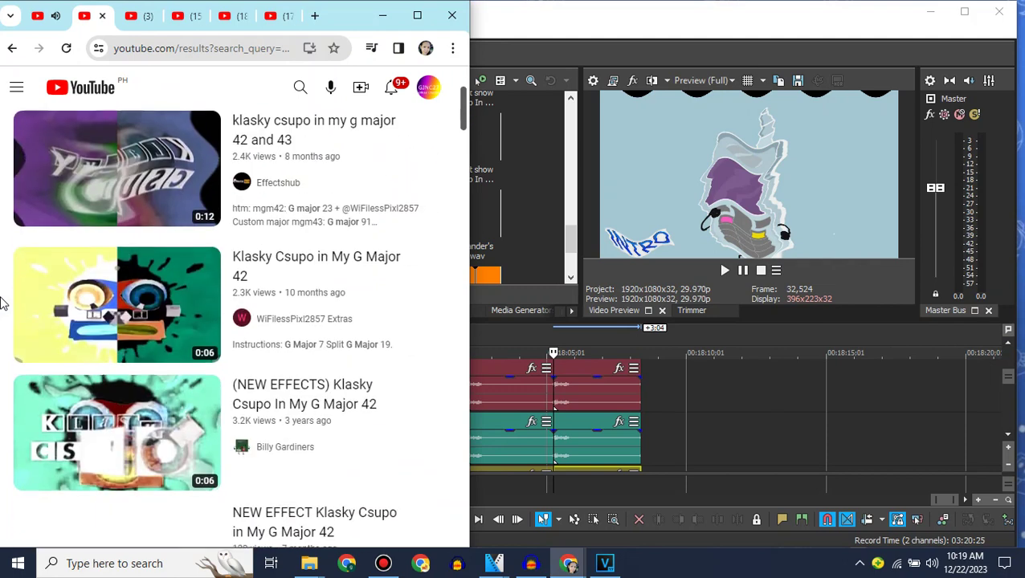
pyautogui.click(89, 298)
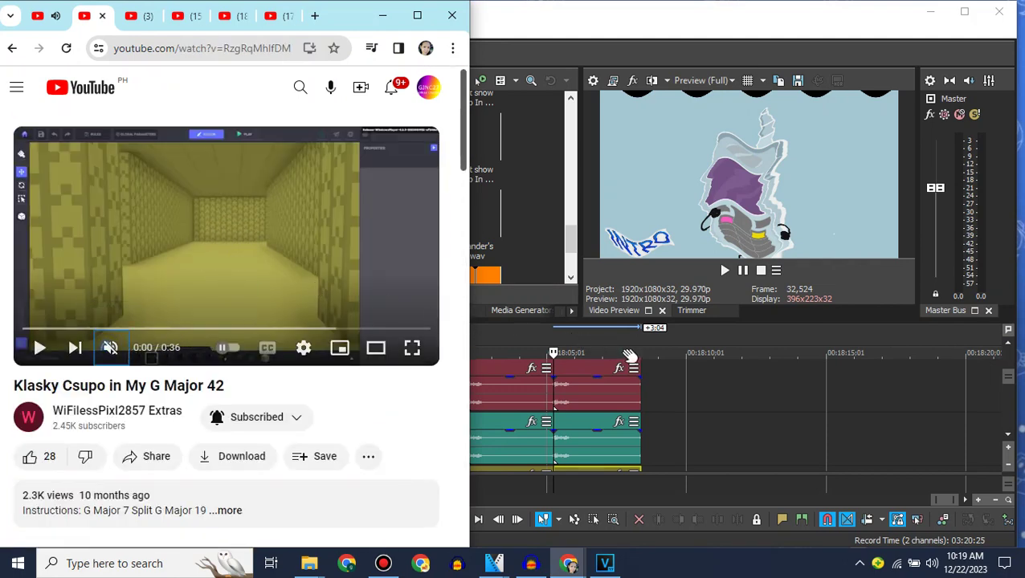
# Step: Return to VEGAS Pro and insert A.B.C. object show (INTRO) Logo.mp4 on track 7 at 00:18:08;12
pyautogui.click(983, 353)
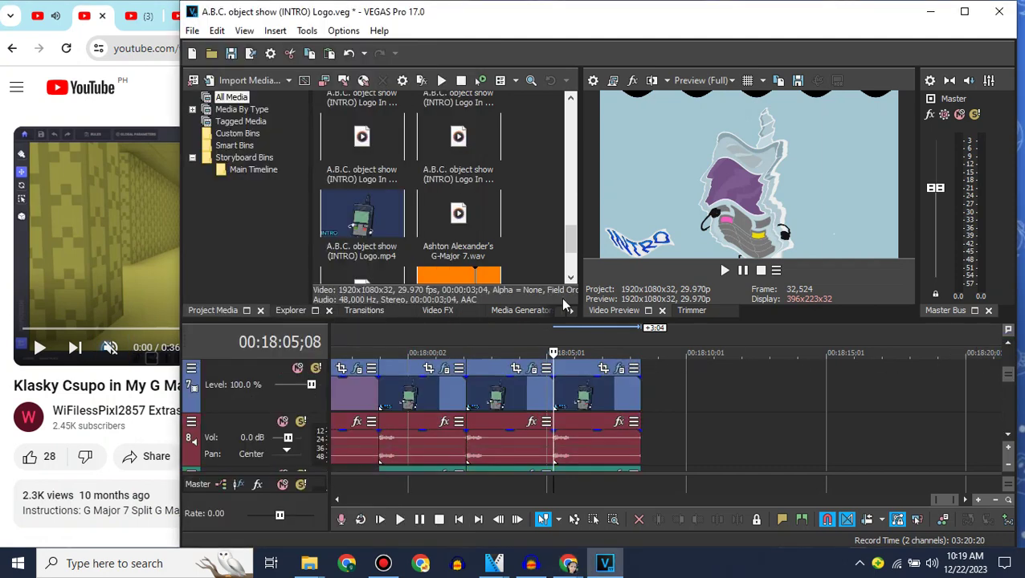
pyautogui.moveTo(646, 392); pyautogui.dragTo(646, 391)
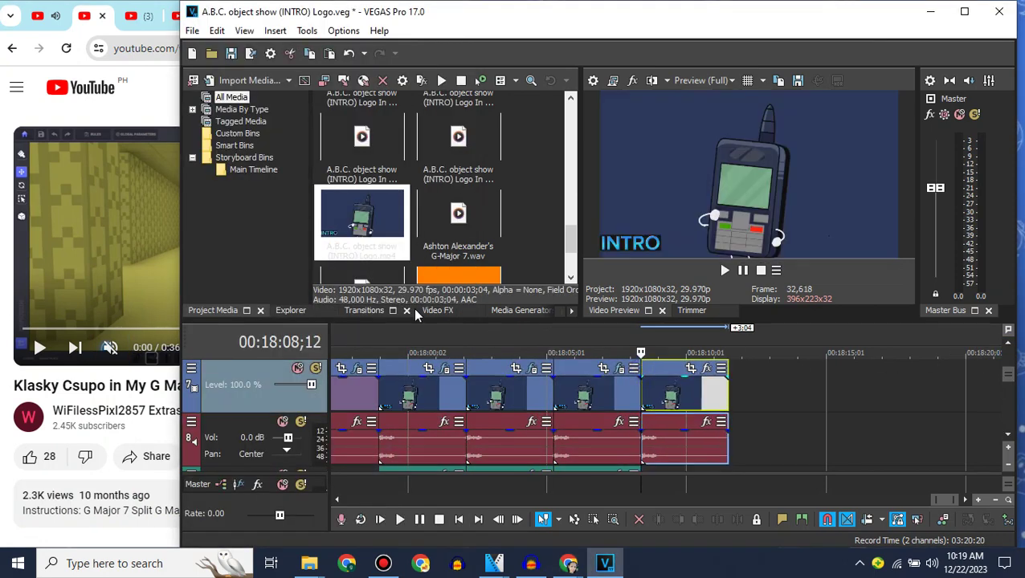
# Step: Apply the Mirror effect with the Reflect Left preset to the track 7 logo clip at 00:18:08;12
pyautogui.click(434, 310)
pyautogui.scroll(10, 257, 241)
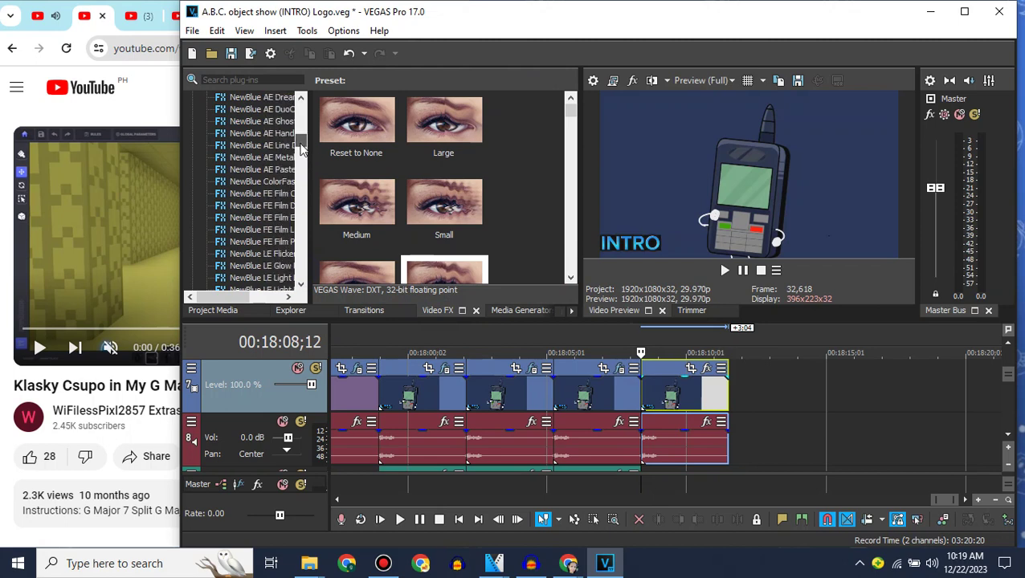
pyautogui.moveTo(481, 234); pyautogui.dragTo(709, 388)
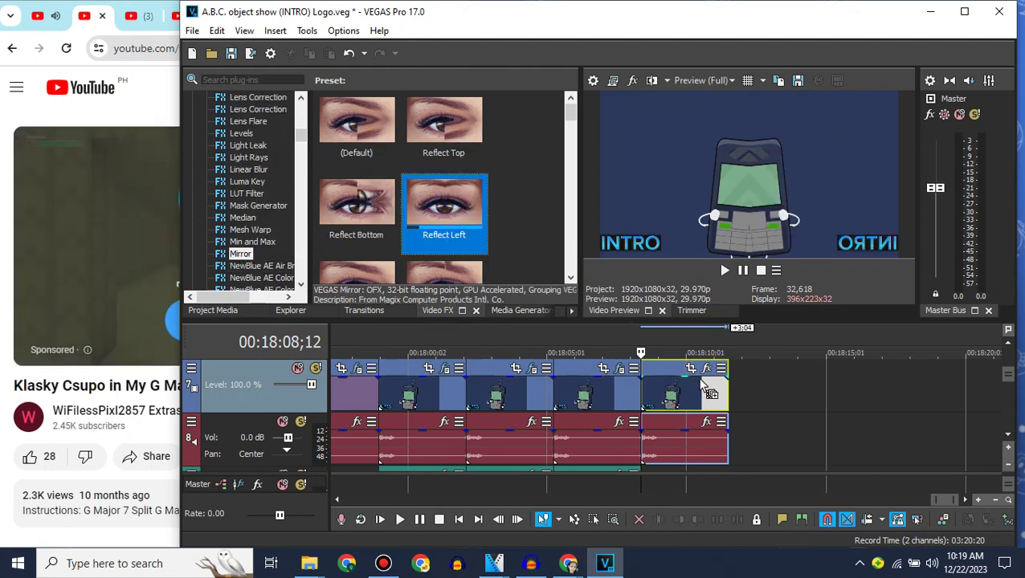
pyautogui.click(637, 84)
# Step: Switch to YouTube, view the Klasky Csupo in My G Major 42 reference video with its sound unmuted, and rewind it to the start
pyautogui.click(2, 215)
pyautogui.click(389, 334)
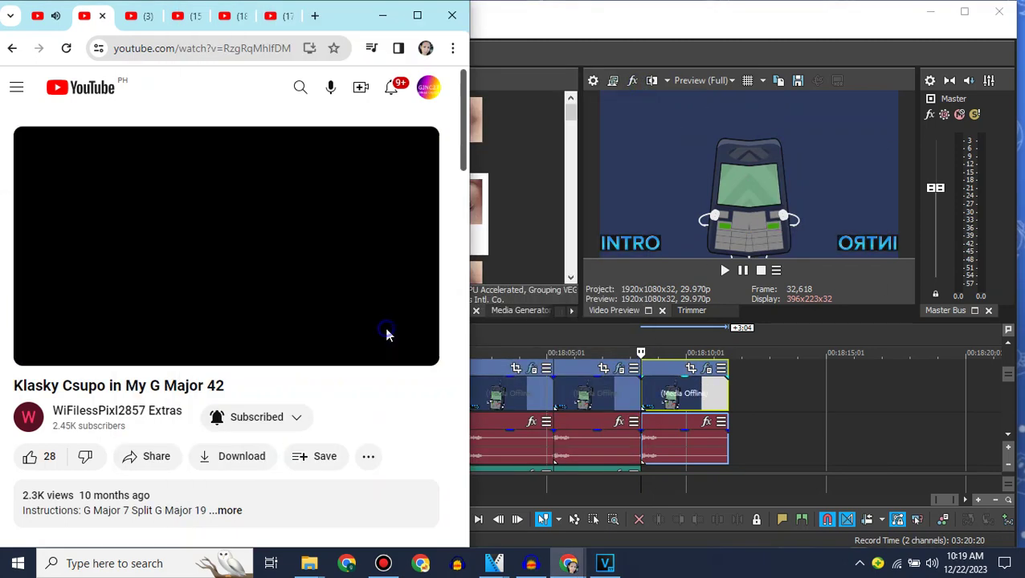
pyautogui.click(109, 347)
pyautogui.scroll(-1, 104, 265)
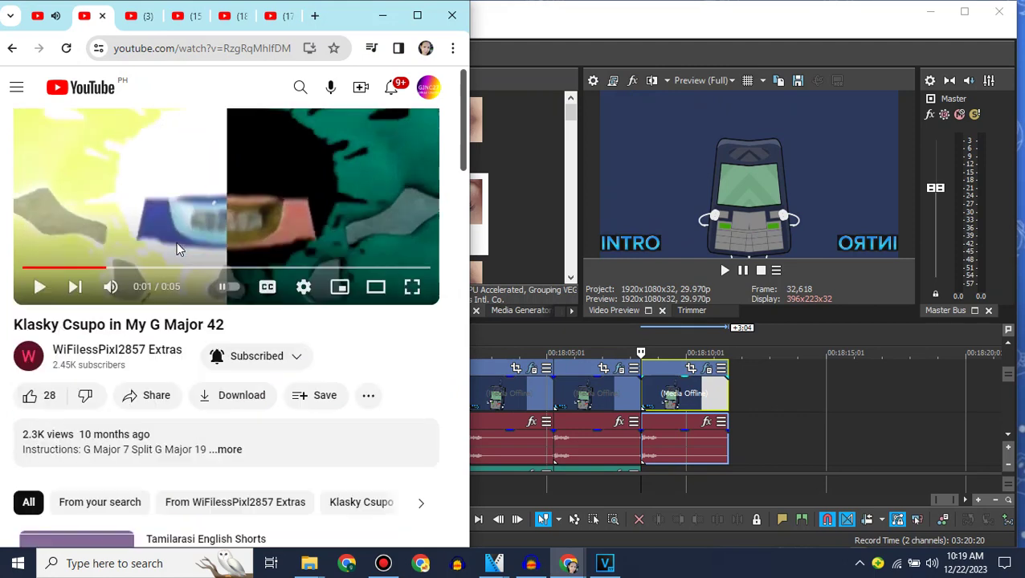
pyautogui.scroll(1, 94, 305)
pyautogui.moveTo(77, 320); pyautogui.dragTo(21, 320)
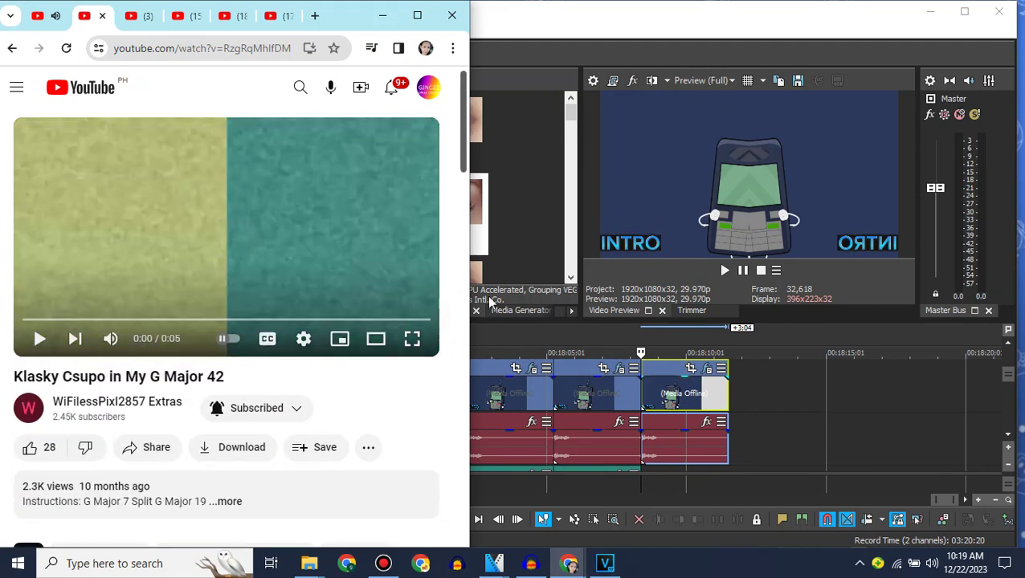
# Step: Return to VEGAS Pro and apply the HSL Adjust effect with the Invert Color preset to the logo clip at 00:18:08;12
pyautogui.click(539, 161)
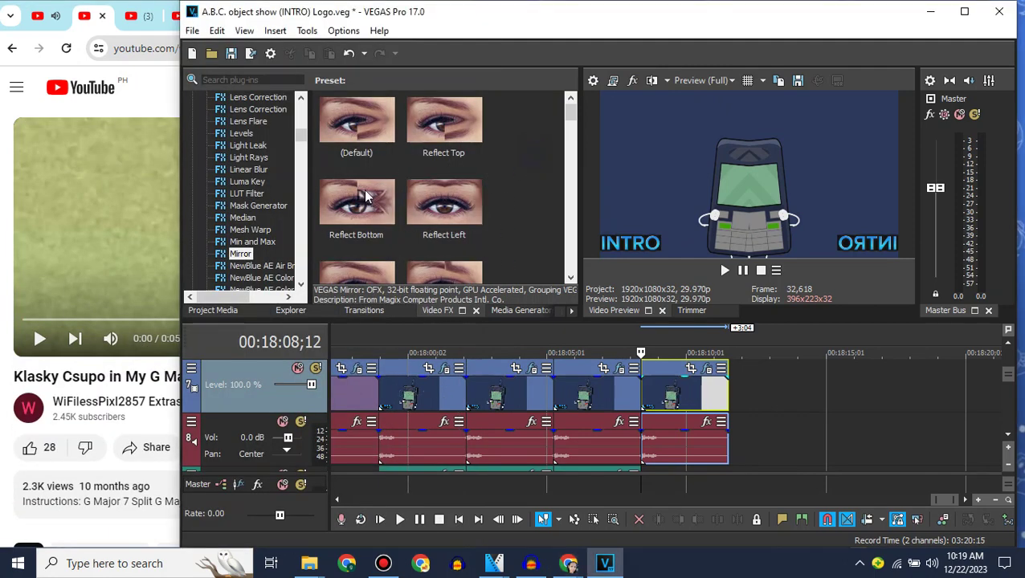
pyautogui.click(302, 113)
pyautogui.click(249, 206)
pyautogui.moveTo(358, 205); pyautogui.dragTo(673, 378)
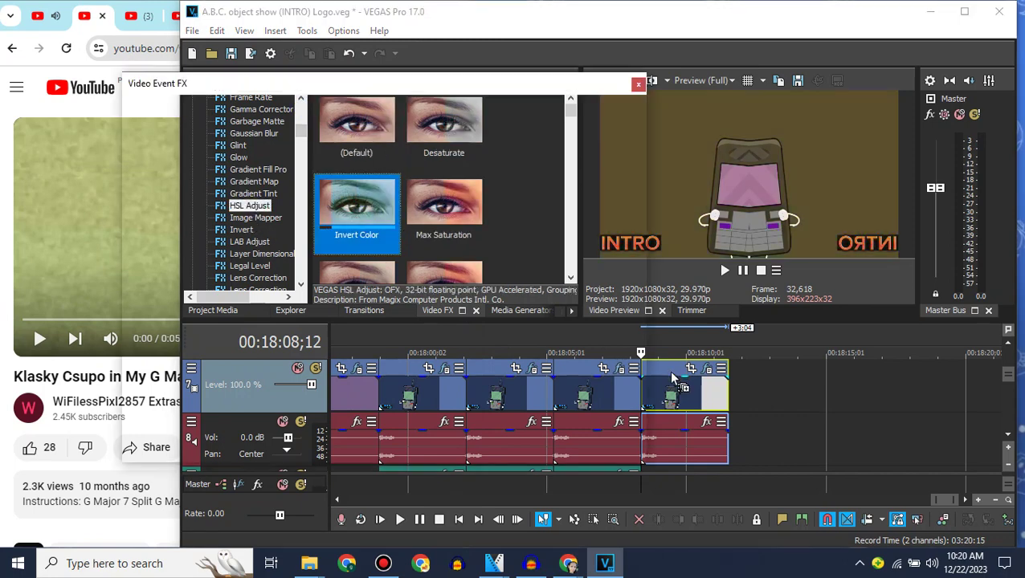
pyautogui.click(638, 85)
# Step: Apply the Channel Blend effect with the RGB to BGR preset to the mirrored logo clip at 00:18:08;12
pyautogui.click(304, 112)
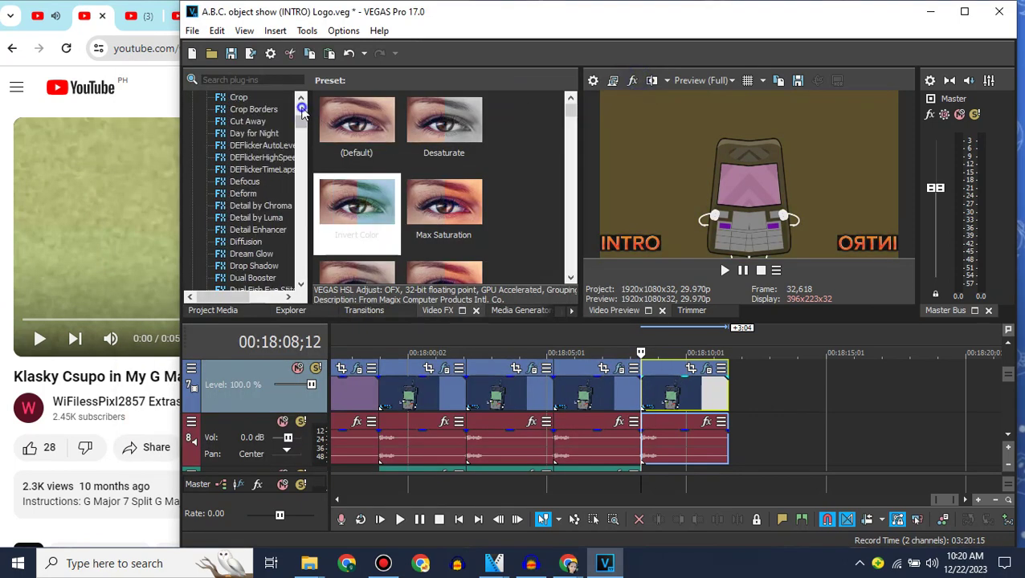
pyautogui.scroll(7, 289, 121)
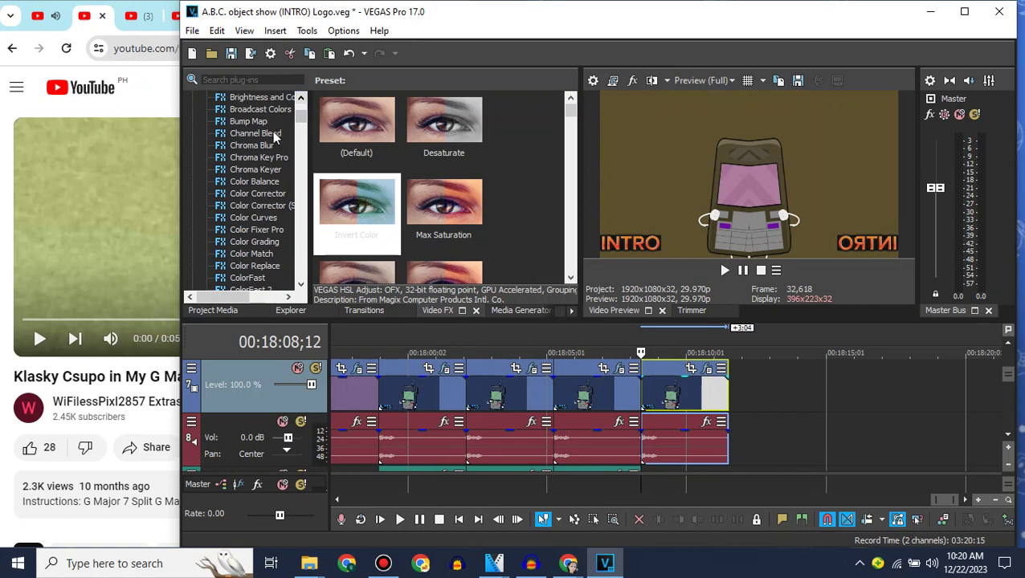
pyautogui.click(255, 134)
pyautogui.moveTo(384, 236); pyautogui.dragTo(680, 394)
pyautogui.click(634, 107)
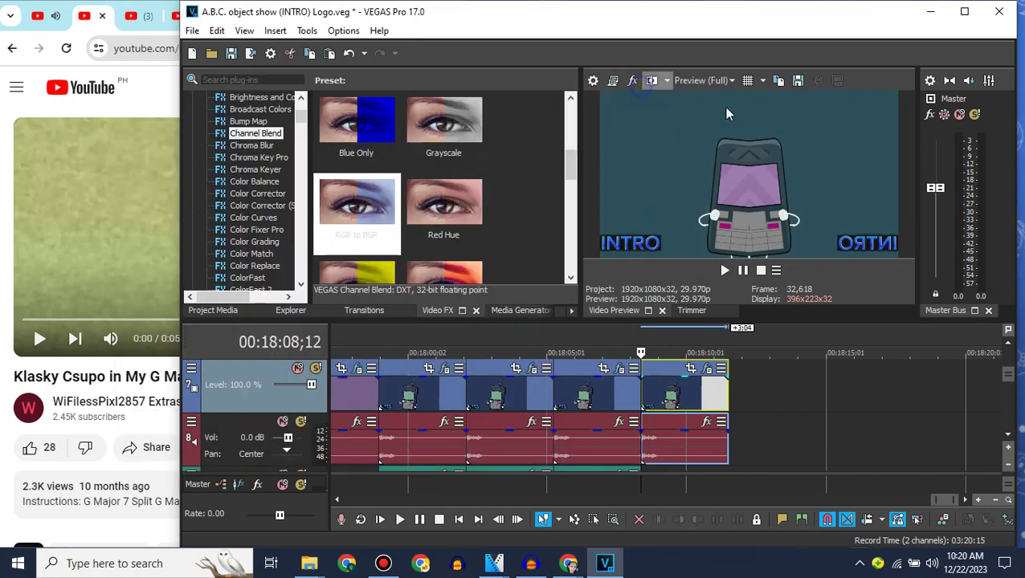
# Step: Insert A.B.C. object show (INTRO) Logo.mp4 on a new track above the mirrored clip at 00:18:08;12 and delete its extra audio track
pyautogui.click(228, 311)
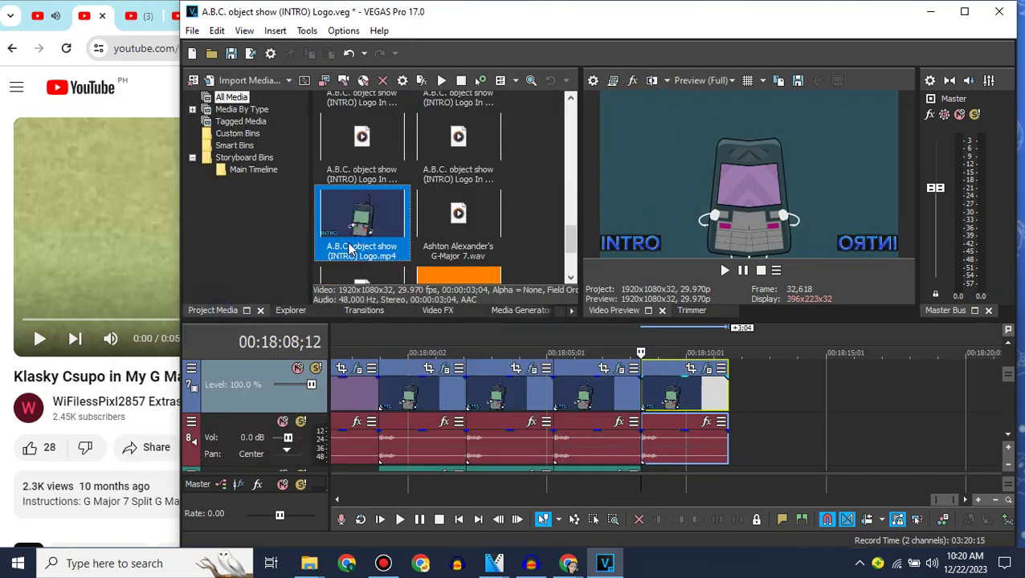
pyautogui.click(606, 429)
pyautogui.rightClick(606, 428)
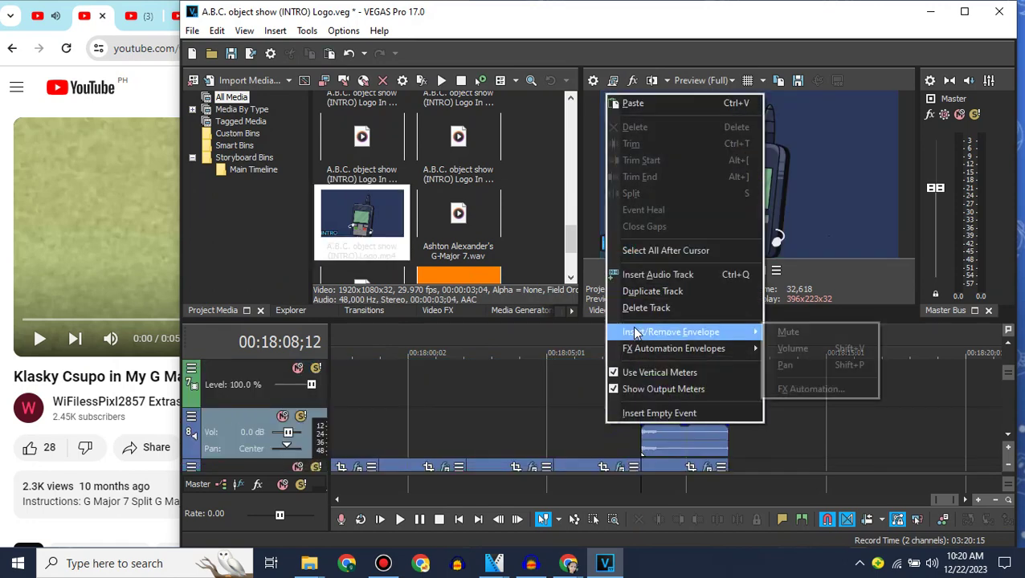
pyautogui.click(635, 309)
# Step: Apply the Invert effect with the (Default) preset to the overlay logo clip on track 7
pyautogui.click(434, 313)
pyautogui.scroll(-8, 305, 191)
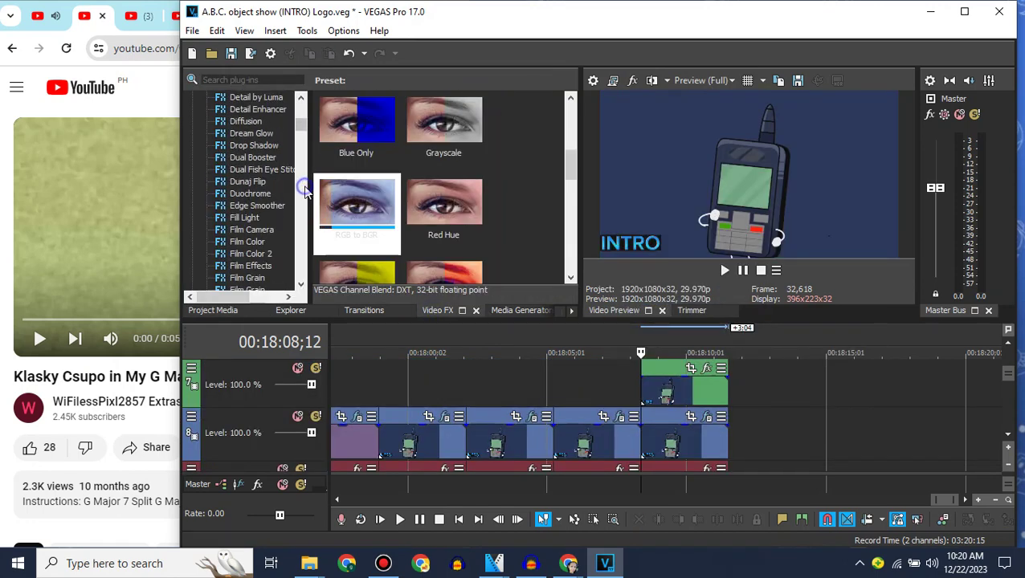
pyautogui.click(244, 110)
pyautogui.moveTo(358, 129); pyautogui.dragTo(668, 395)
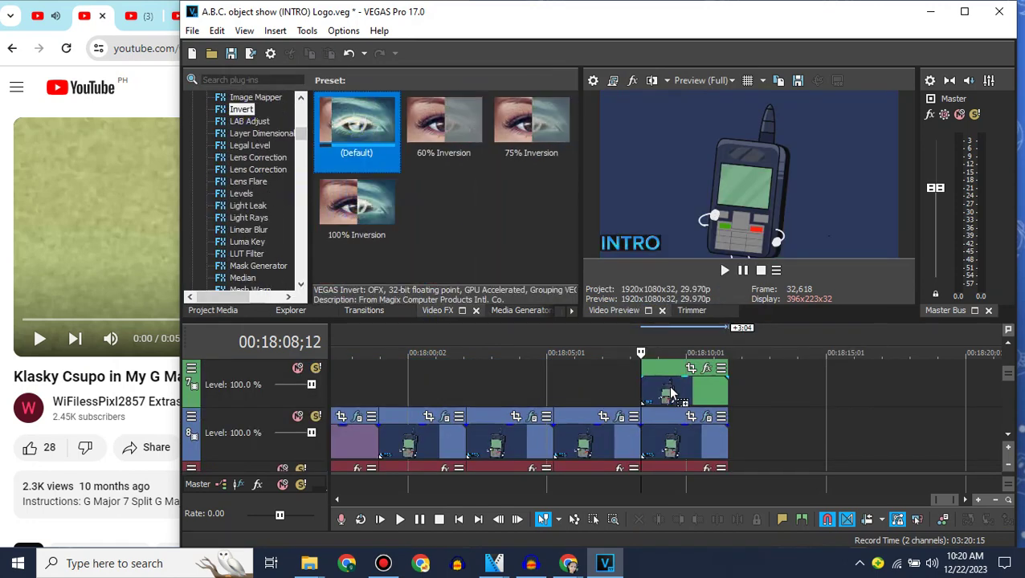
pyautogui.click(640, 85)
# Step: Apply the Crop effect with the Crop Right Half, No Angle, Opaque preset to the overlay clip on track 7
pyautogui.scroll(8, 305, 121)
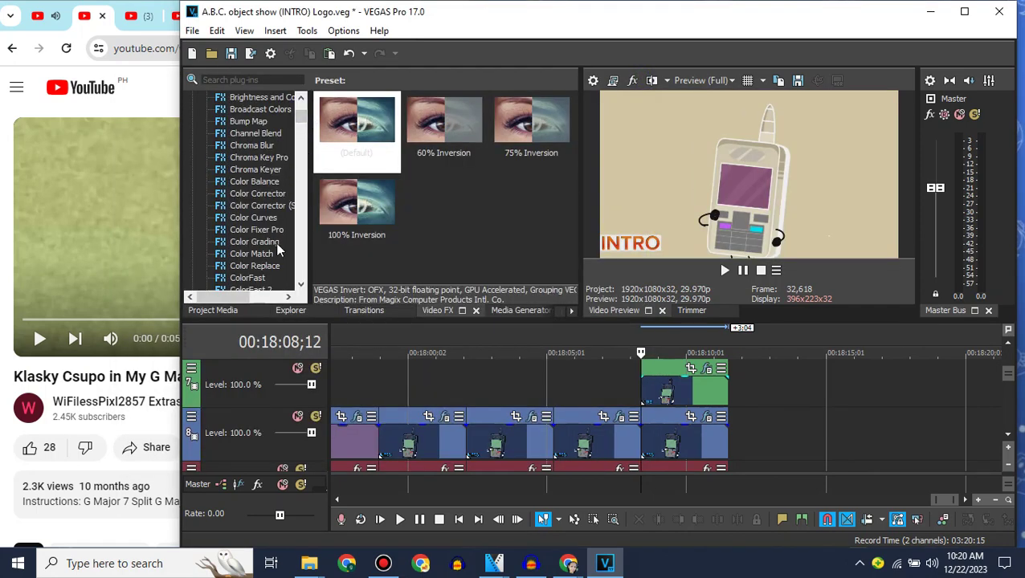
pyautogui.scroll(-5, 299, 262)
pyautogui.click(238, 159)
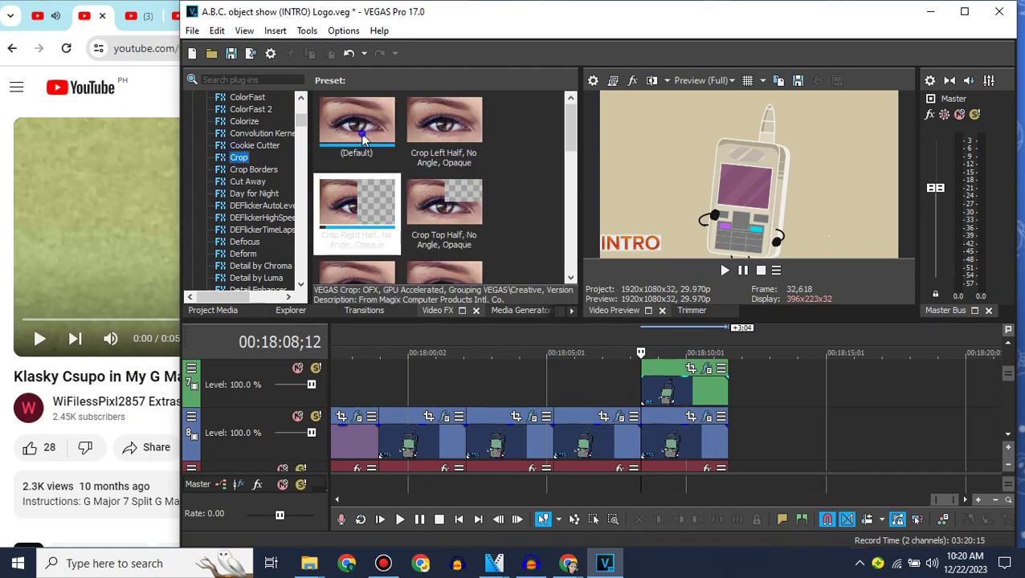
pyautogui.moveTo(377, 209); pyautogui.dragTo(687, 388)
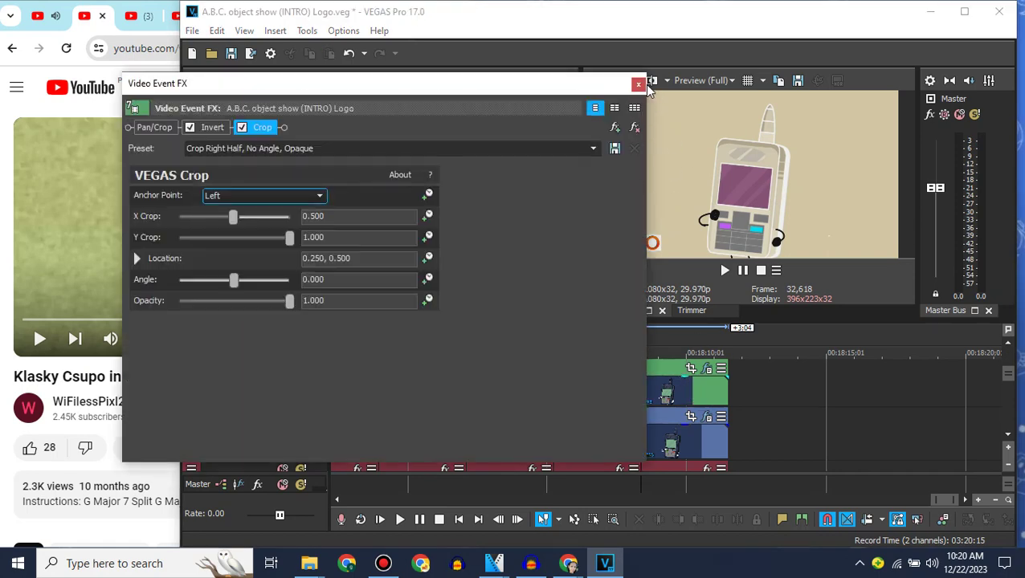
pyautogui.click(643, 84)
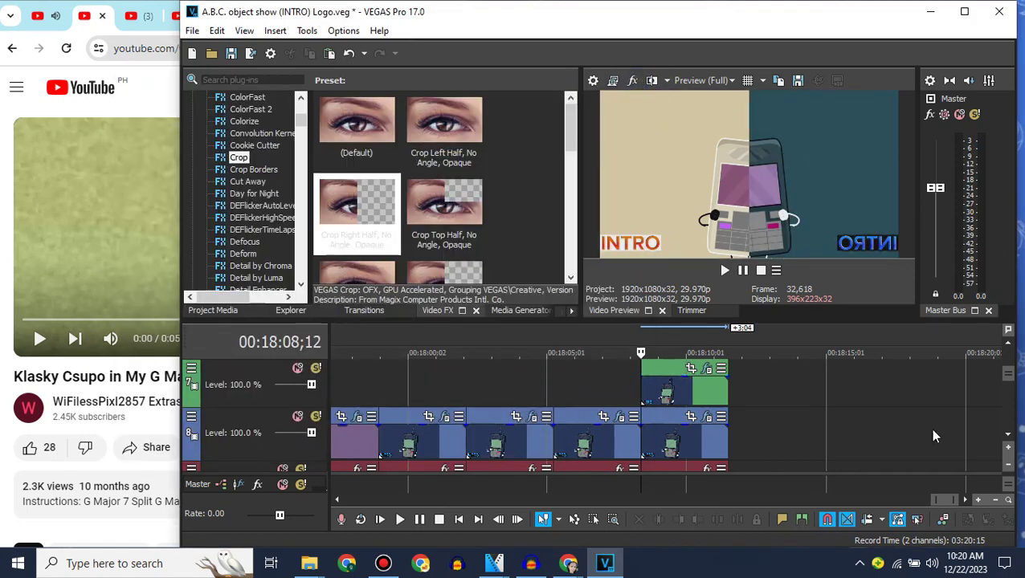
# Step: Paste a copy of the logo audio event onto track 10 at 00:18:08;12 and adjust its pitch change in the event properties
pyautogui.click(1008, 439)
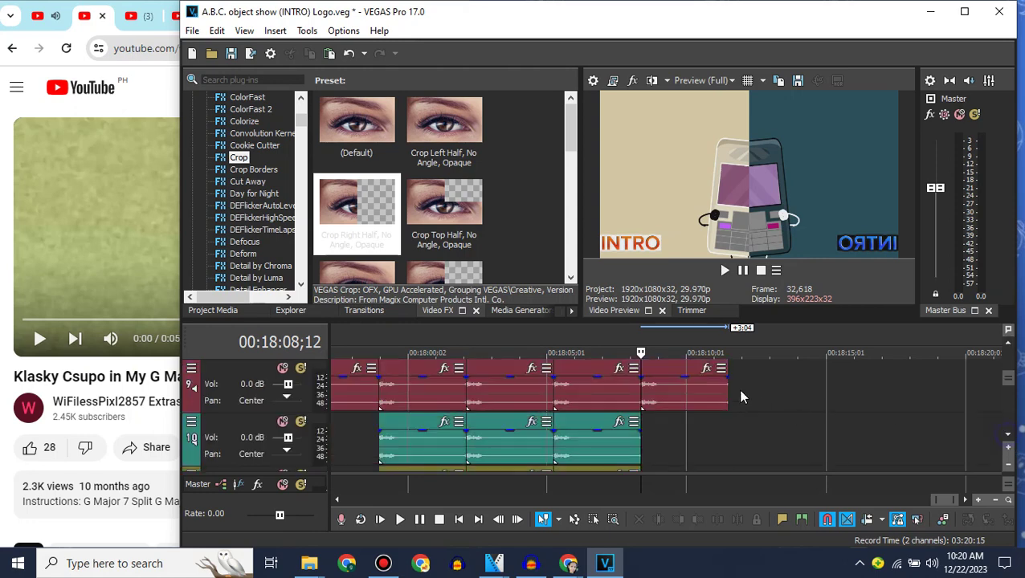
pyautogui.rightClick(594, 428)
pyautogui.click(633, 247)
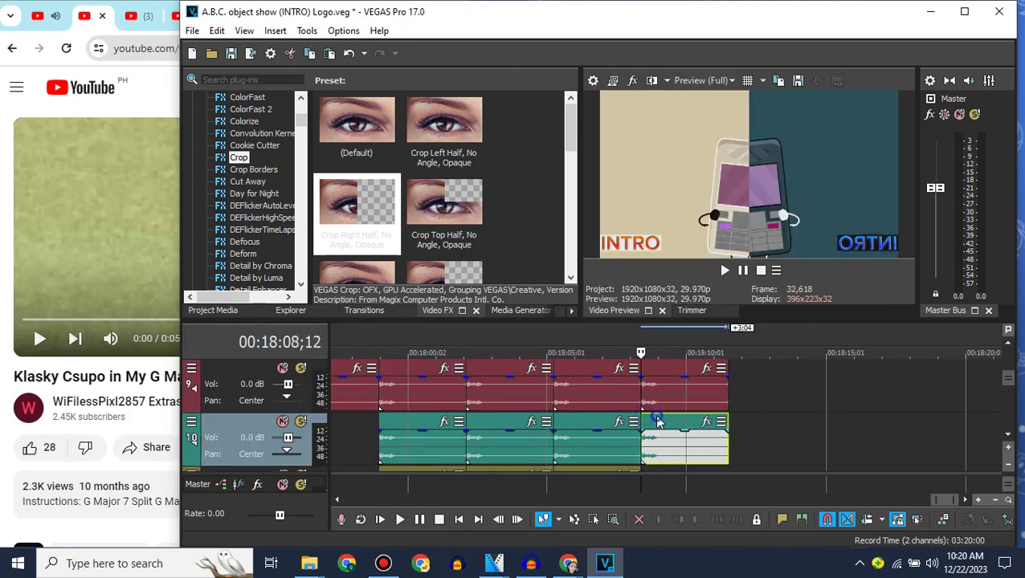
pyautogui.rightClick(657, 423)
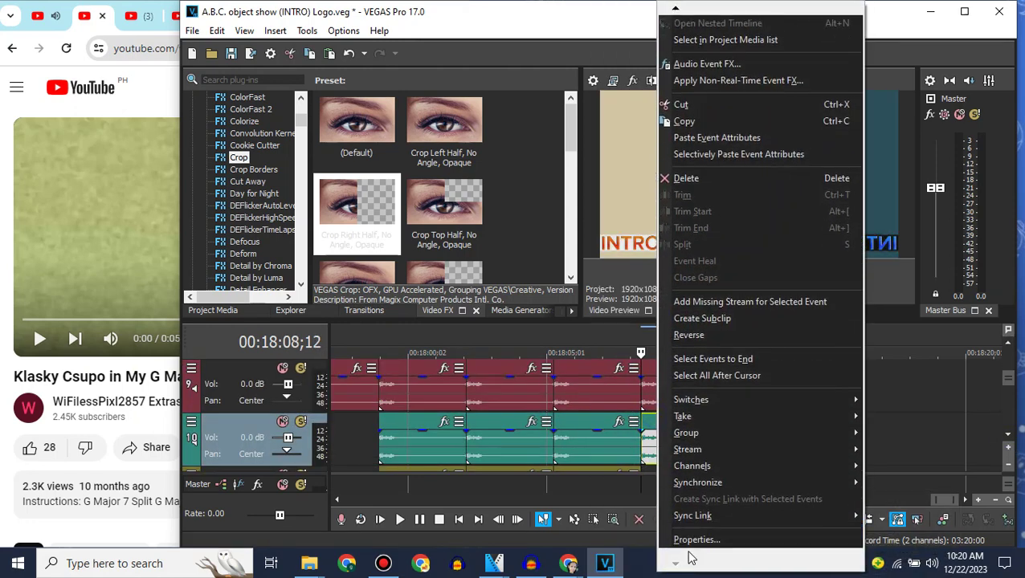
pyautogui.click(696, 540)
pyautogui.click(652, 466)
# Step: Paste the copied audio event onto track 11 at 00:18:08;12 and set its pitch change to 2
pyautogui.scroll(-1, 323, 412)
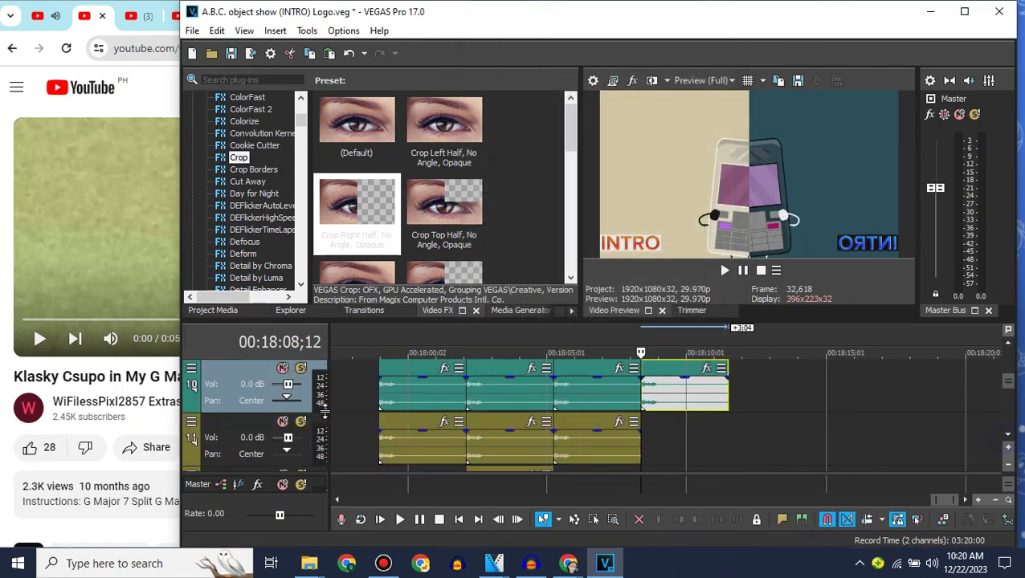
pyautogui.click(665, 421)
pyautogui.hotkey('ctrl', 'v')
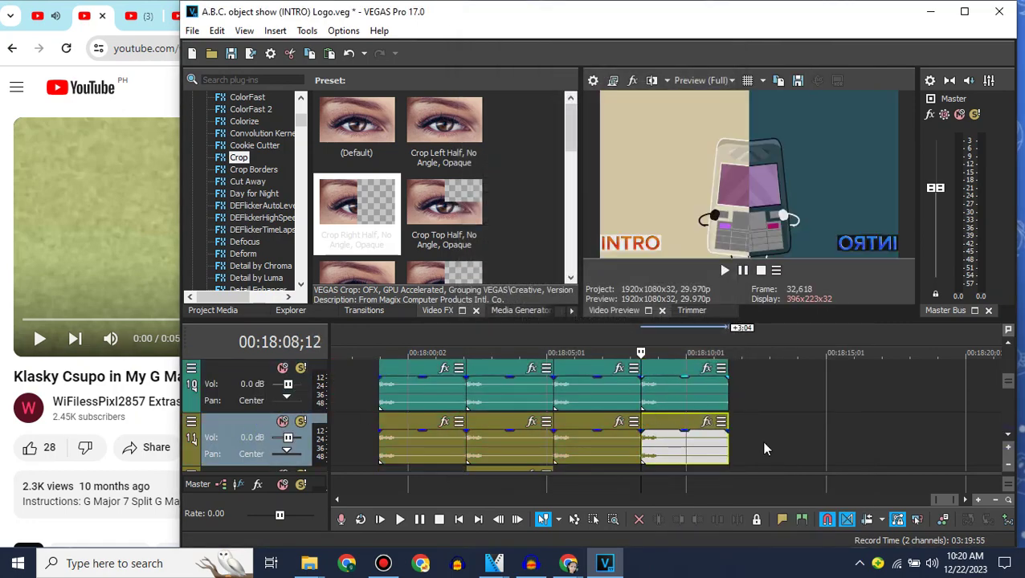
pyautogui.hotkey('alt', 'Tab')
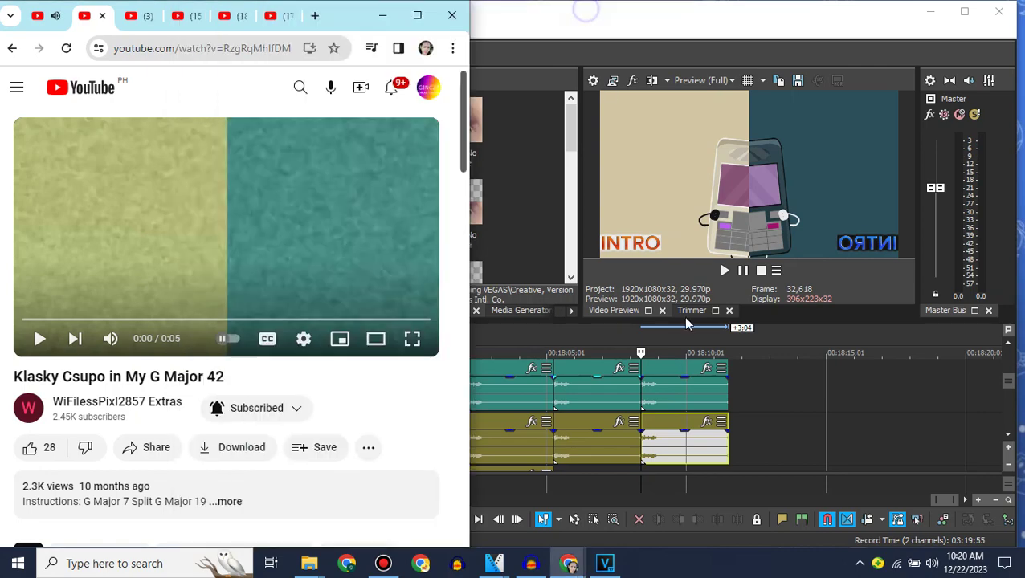
pyautogui.rightClick(666, 434)
pyautogui.scroll(-3, 709, 554)
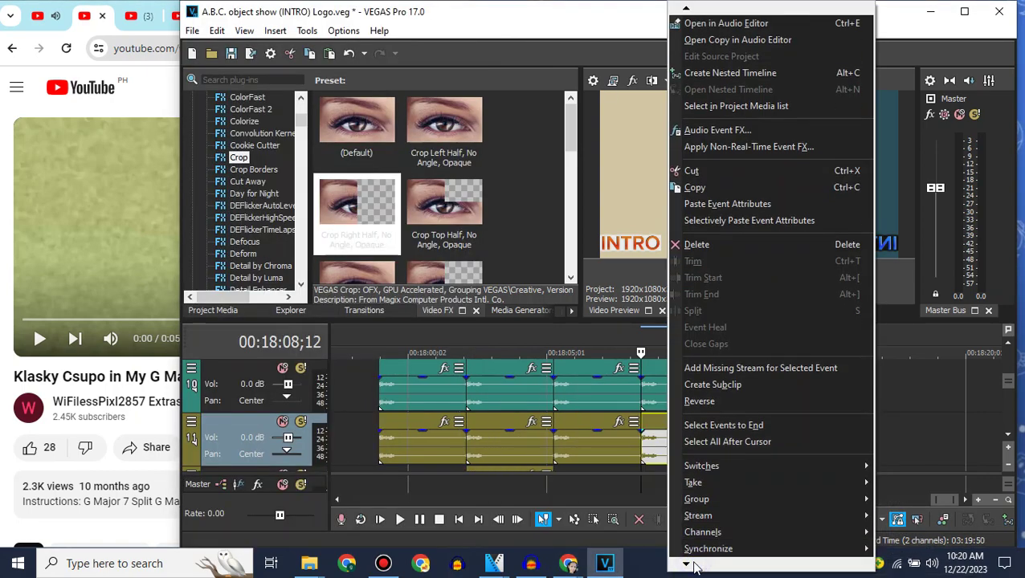
pyautogui.click(707, 540)
pyautogui.doubleClick(671, 319)
pyautogui.write('2')
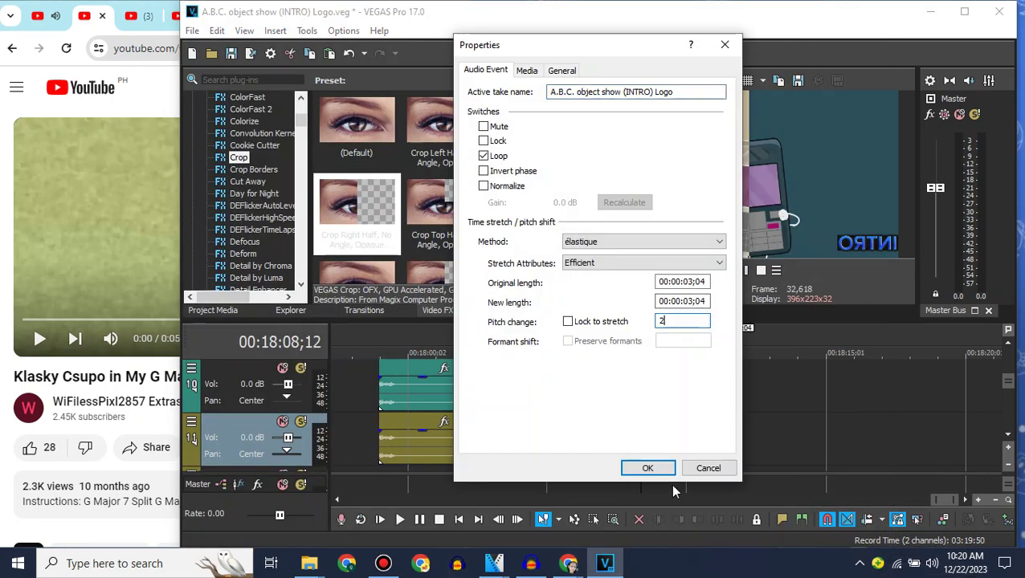
pyautogui.click(648, 464)
# Step: Paste the copied audio event onto track 12 at 00:18:08;12 and set its pitch change to 3
pyautogui.click(1007, 436)
pyautogui.click(239, 427)
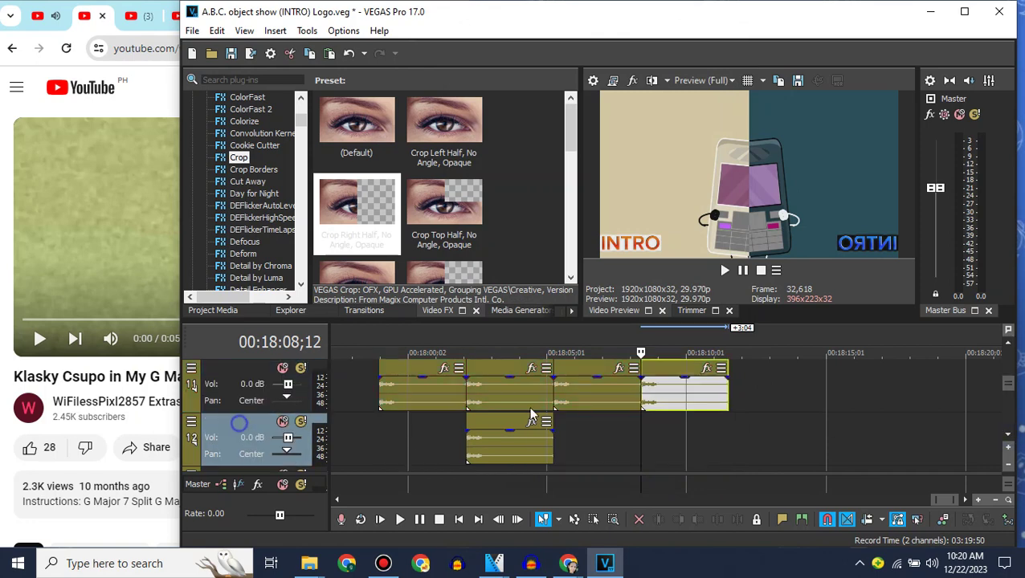
pyautogui.hotkey('ctrl', 'v')
pyautogui.click(649, 426)
pyautogui.rightClick(653, 415)
pyautogui.moveTo(678, 549)
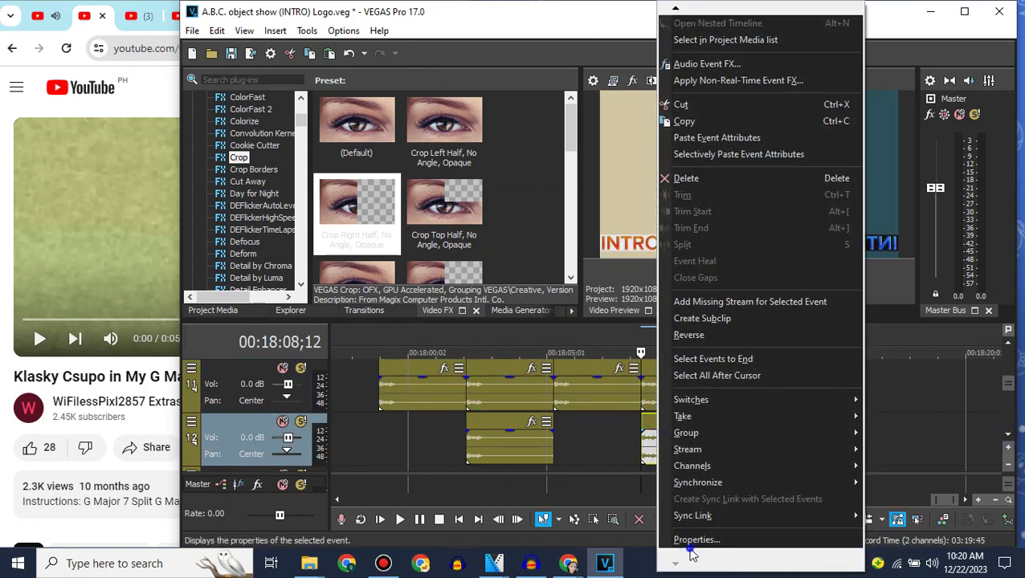
pyautogui.click(689, 541)
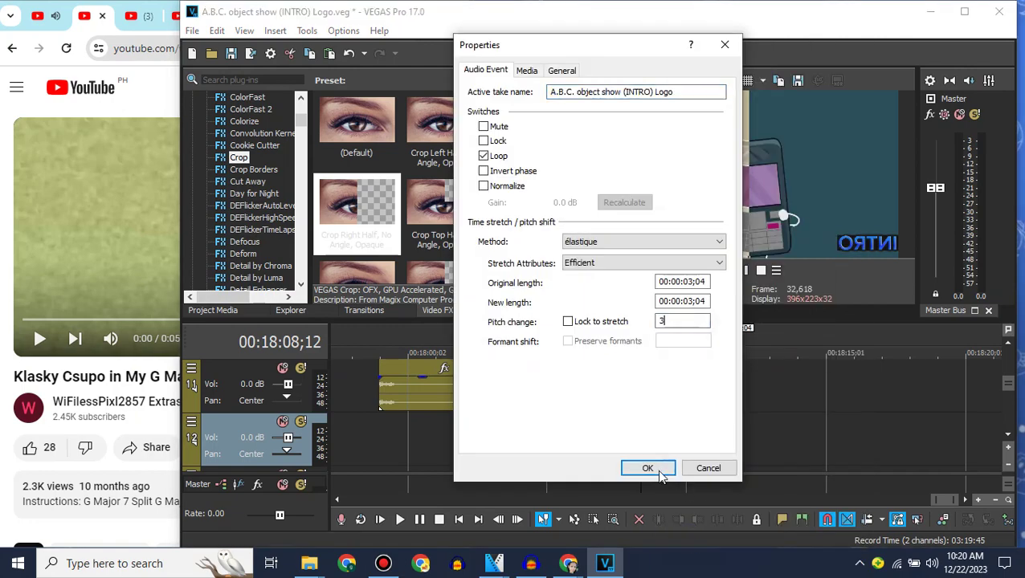
pyautogui.write('3')
pyautogui.click(648, 469)
# Step: Insert A.B.C. object show (INTRO) Logo.mp4 on track 8 at 00:18:11;16
pyautogui.scroll(2, 1010, 351)
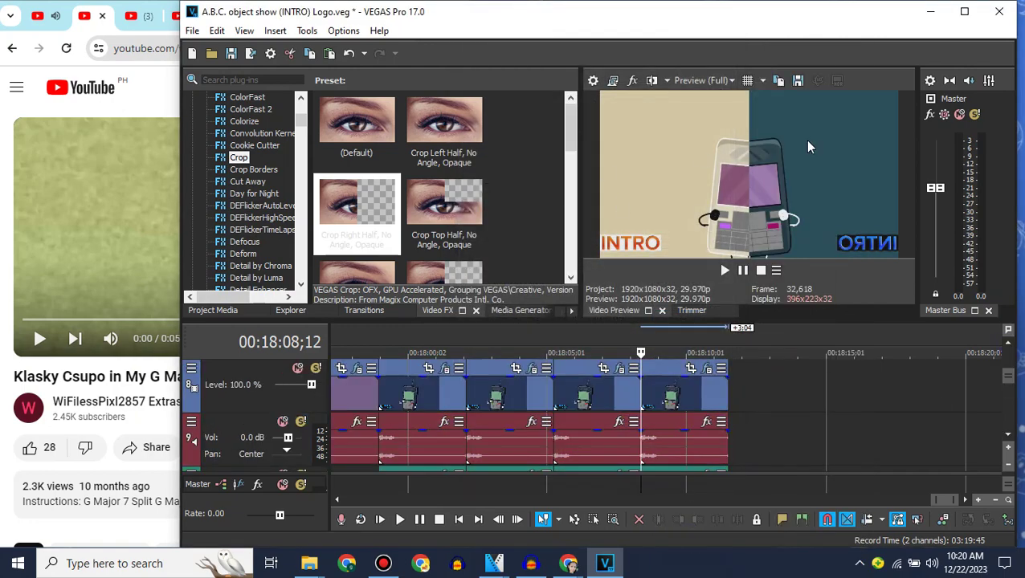
pyautogui.click(731, 368)
pyautogui.click(205, 310)
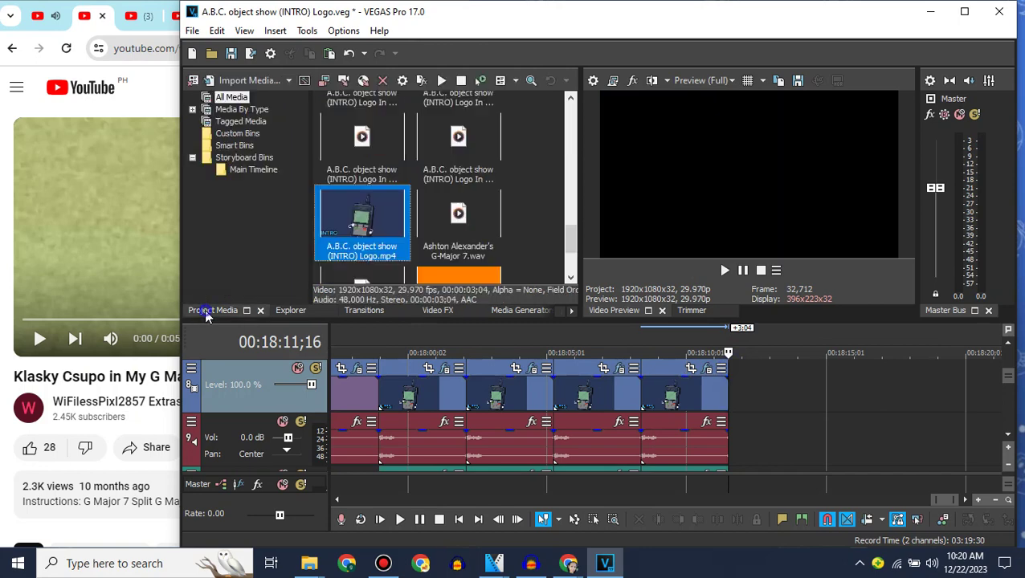
pyautogui.moveTo(367, 251); pyautogui.dragTo(744, 373)
# Step: Apply the Channel Blend effect with the RGB to BGR preset to the new logo clip at 00:18:11;16
pyautogui.click(434, 311)
pyautogui.moveTo(298, 122); pyautogui.dragTo(300, 113)
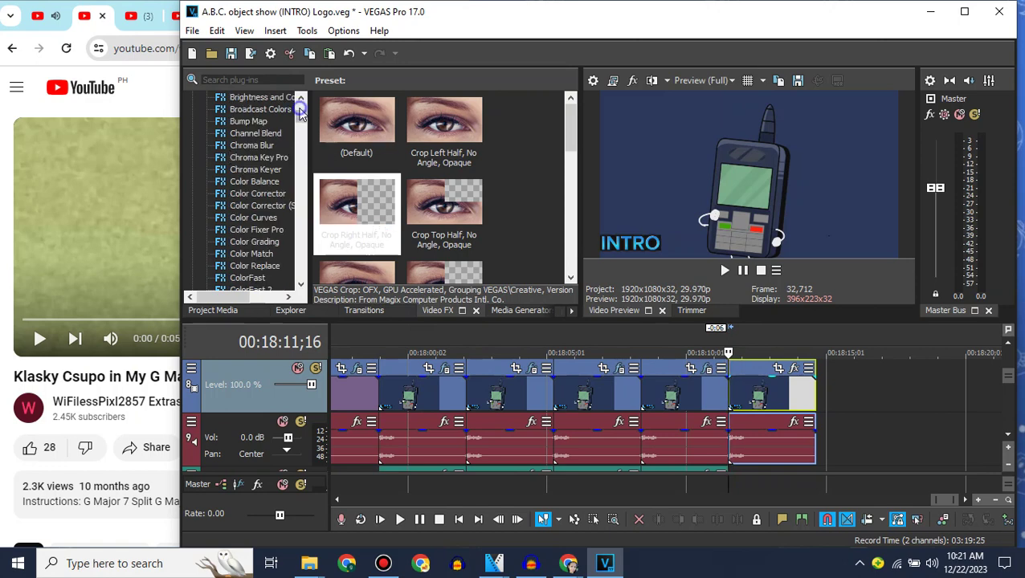
pyautogui.click(281, 134)
pyautogui.moveTo(372, 199); pyautogui.dragTo(771, 389)
pyautogui.click(639, 86)
# Step: Apply the LAB Adjust effect with the Invert Luminosity preset to the logo clip at 00:18:11;16
pyautogui.scroll(-8, 300, 219)
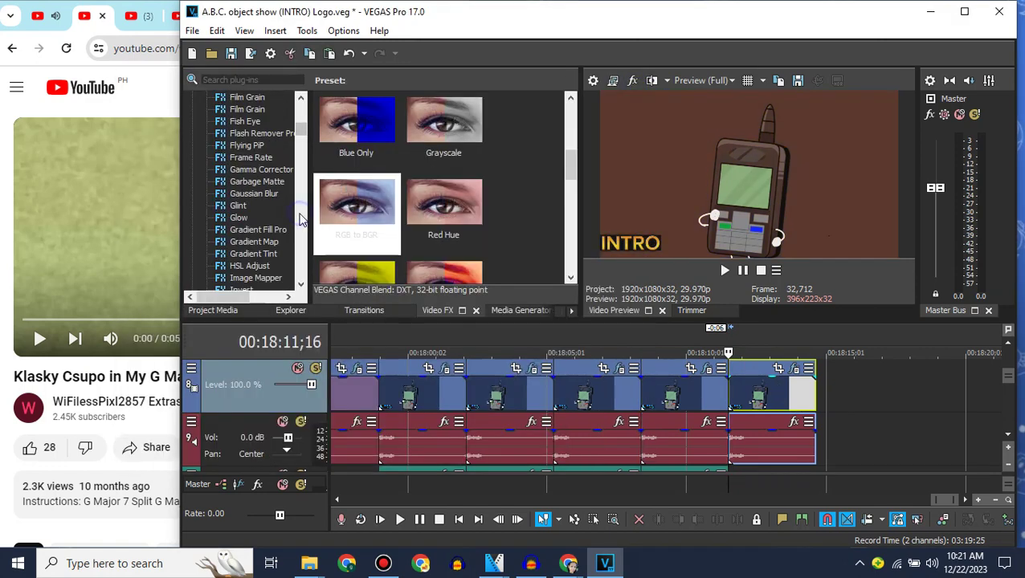
pyautogui.click(245, 287)
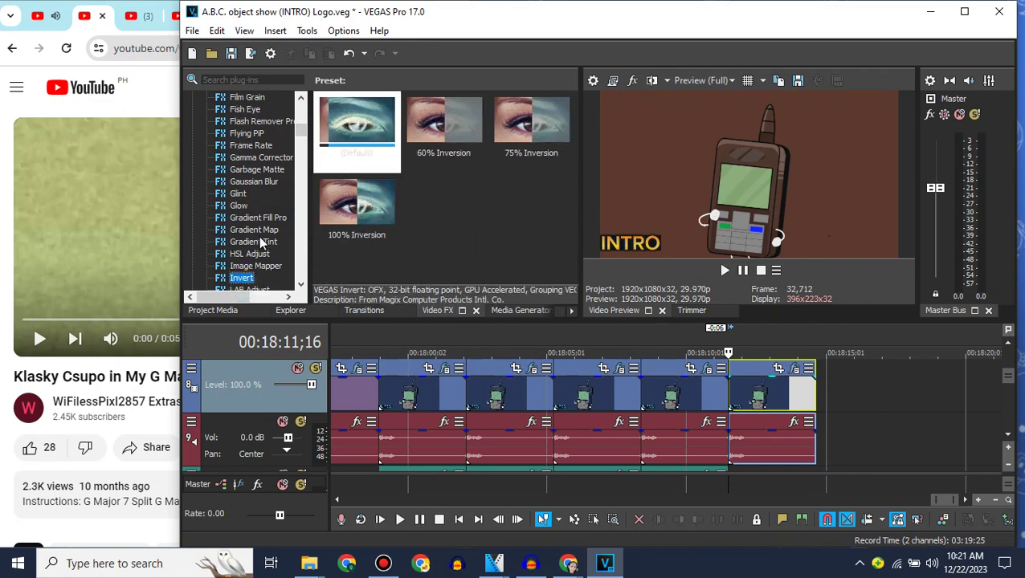
pyautogui.scroll(-8, 299, 227)
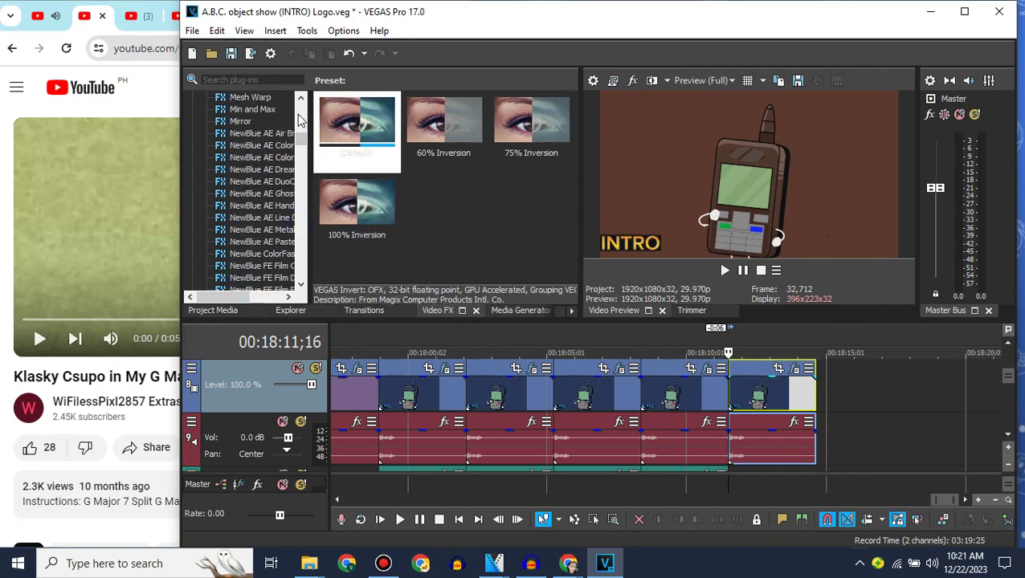
pyautogui.scroll(5, 258, 228)
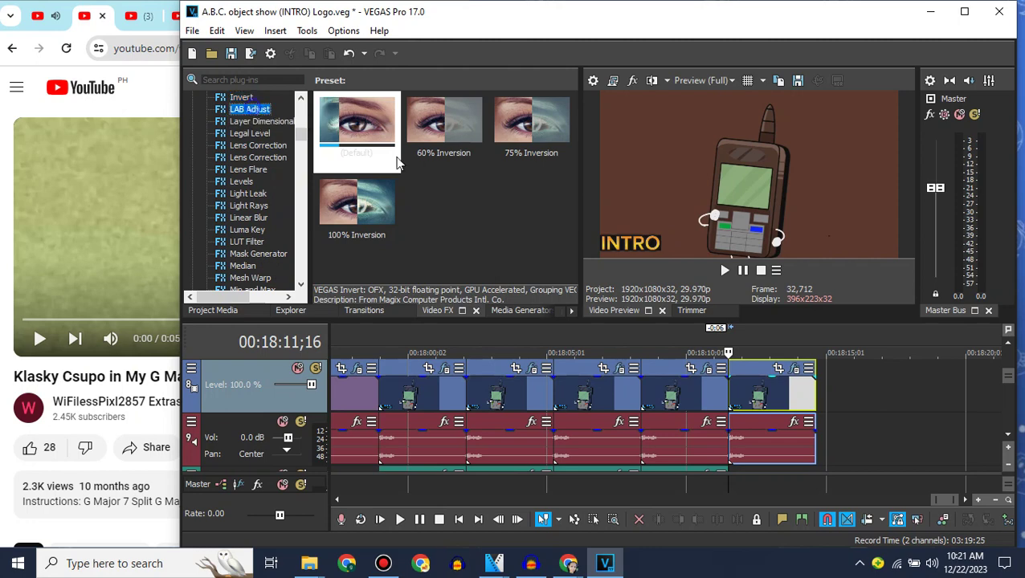
pyautogui.scroll(-3, 450, 209)
pyautogui.click(443, 211)
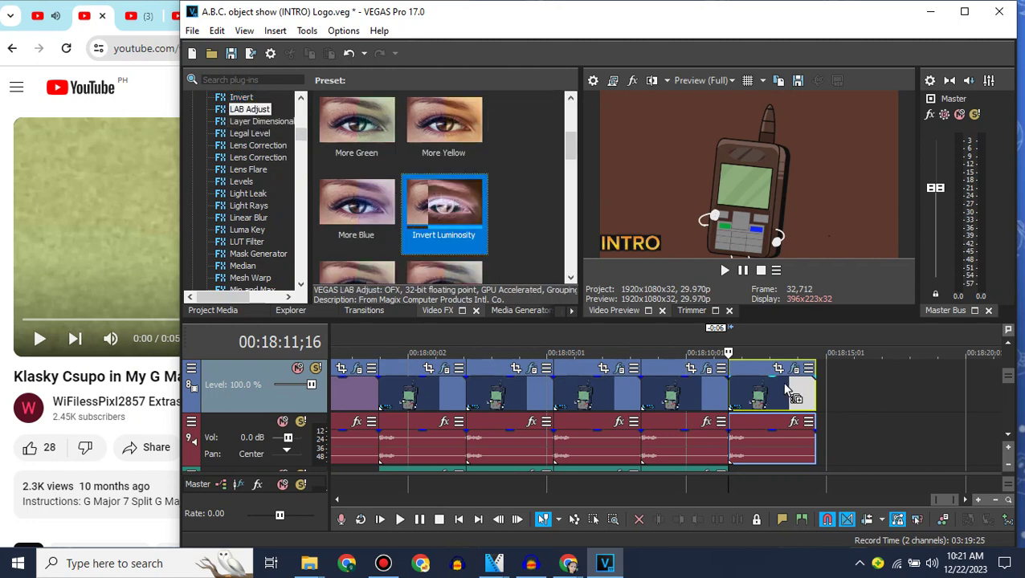
pyautogui.moveTo(791, 394); pyautogui.dragTo(792, 393)
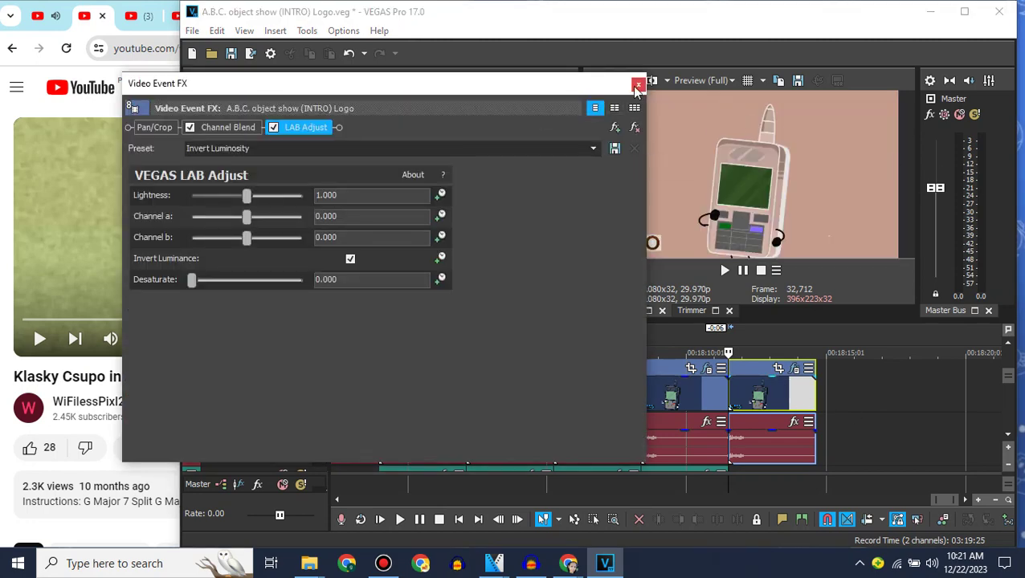
pyautogui.click(637, 84)
# Step: Apply the HSL Adjust effect with the Invert Color preset to the logo clip at 00:18:11;16
pyautogui.scroll(5, 283, 164)
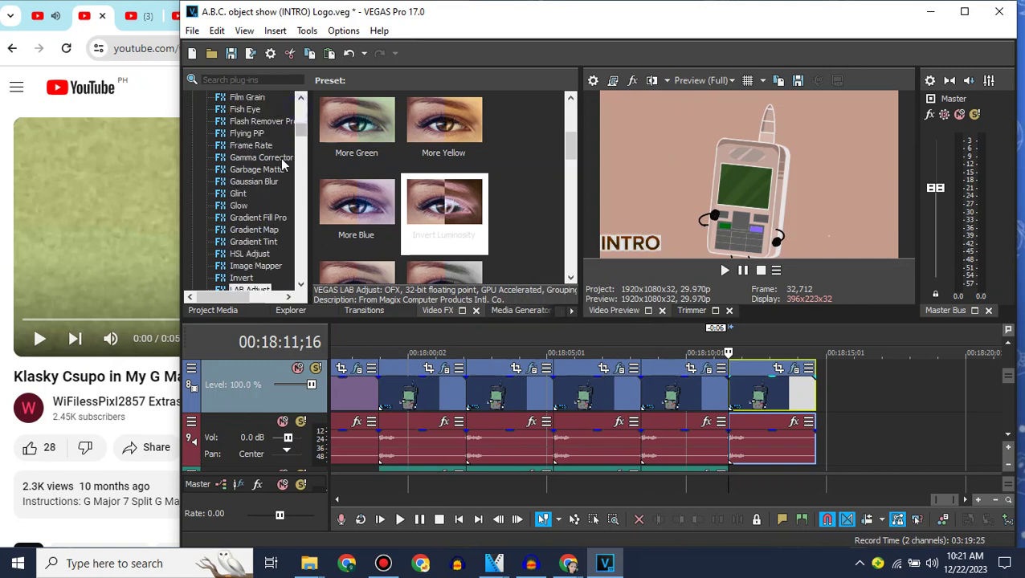
pyautogui.click(262, 254)
pyautogui.moveTo(353, 129); pyautogui.dragTo(349, 138)
pyautogui.moveTo(759, 392); pyautogui.dragTo(759, 393)
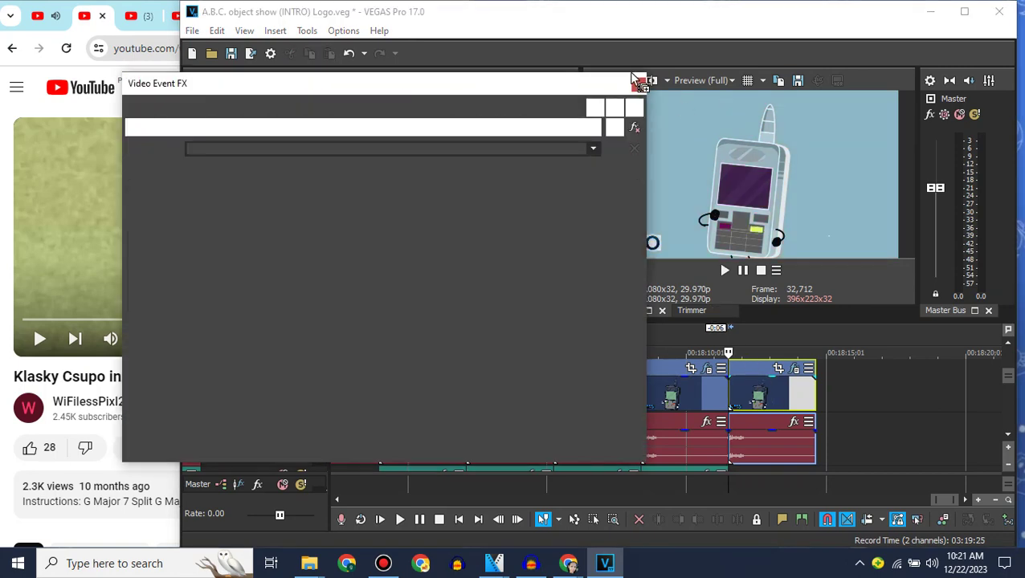
# Step: Read the expanded description of the YouTube video Klasky Csupo In G-Major 42 for its instructions, and close the clip's effect settings
pyautogui.click(11, 51)
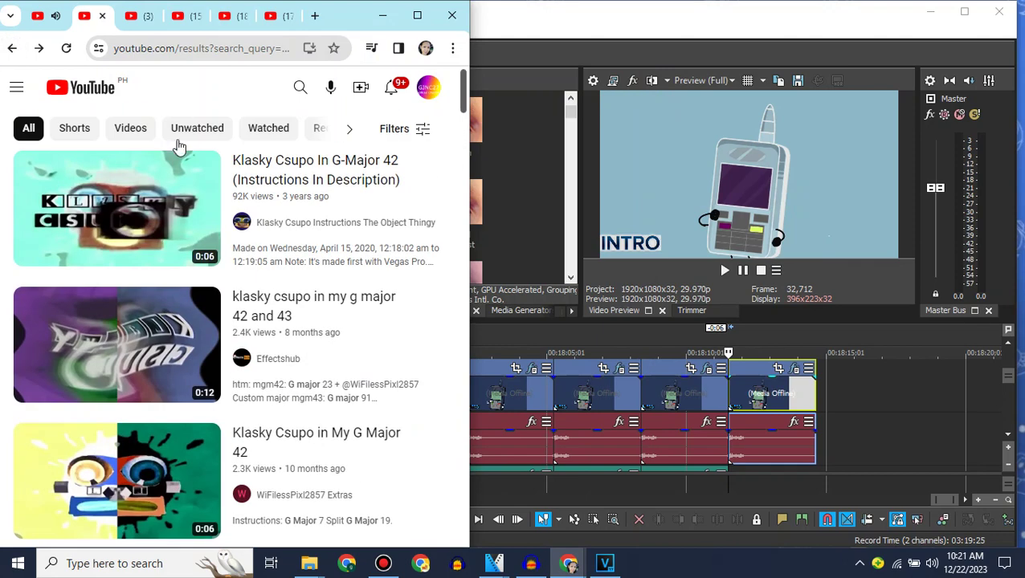
pyautogui.click(163, 197)
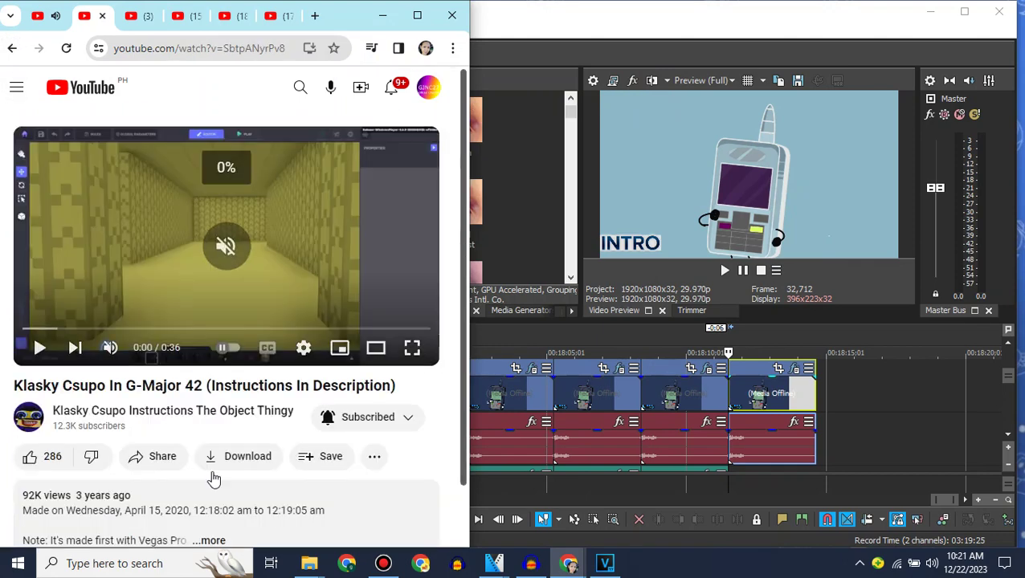
pyautogui.click(226, 530)
pyautogui.scroll(-6, 269, 490)
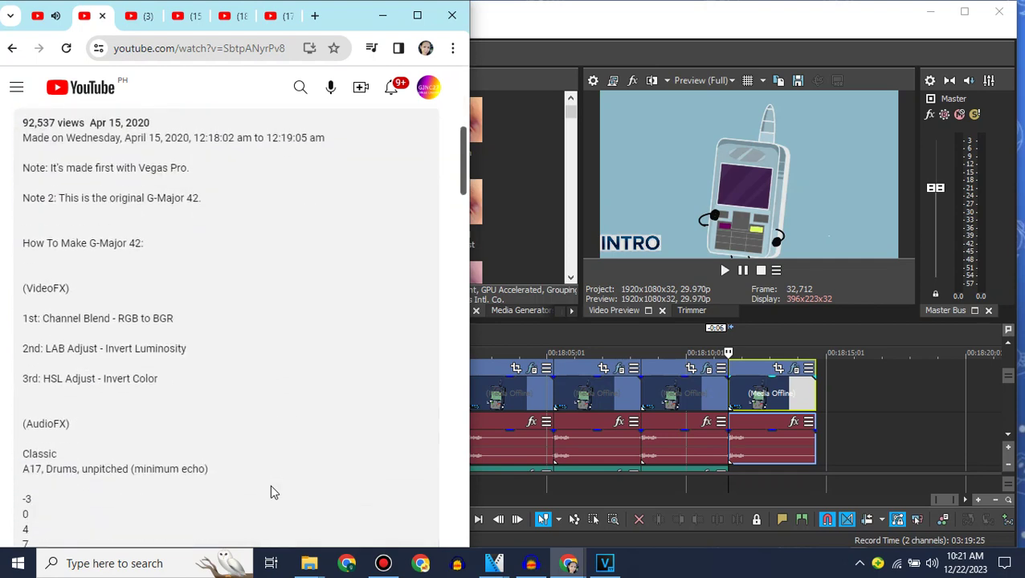
pyautogui.click(794, 371)
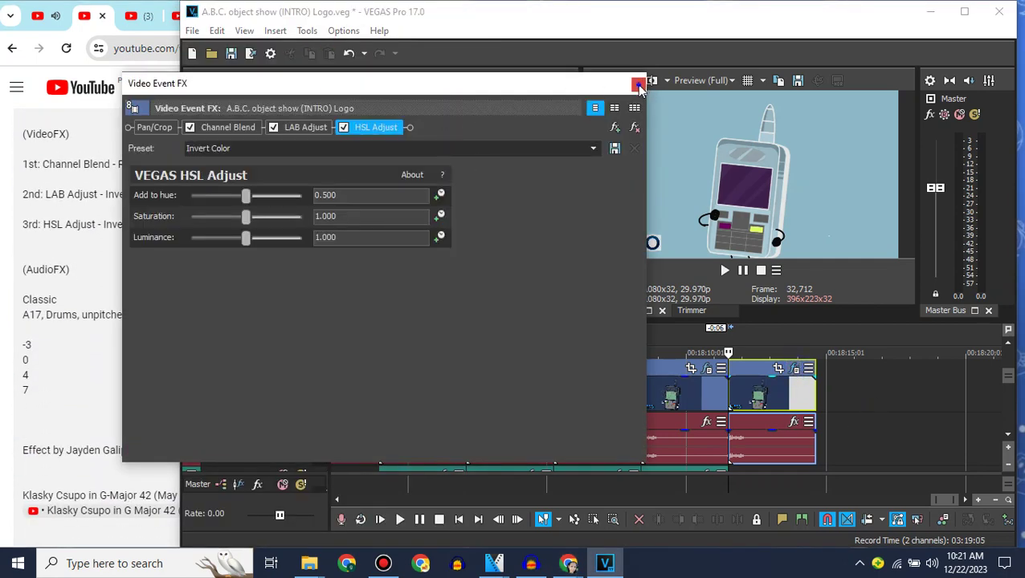
pyautogui.click(636, 84)
# Step: Set the track 9 audio event at 00:18:11;16 to the élastique method with a pitch change of -3
pyautogui.click(1009, 434)
pyautogui.rightClick(782, 388)
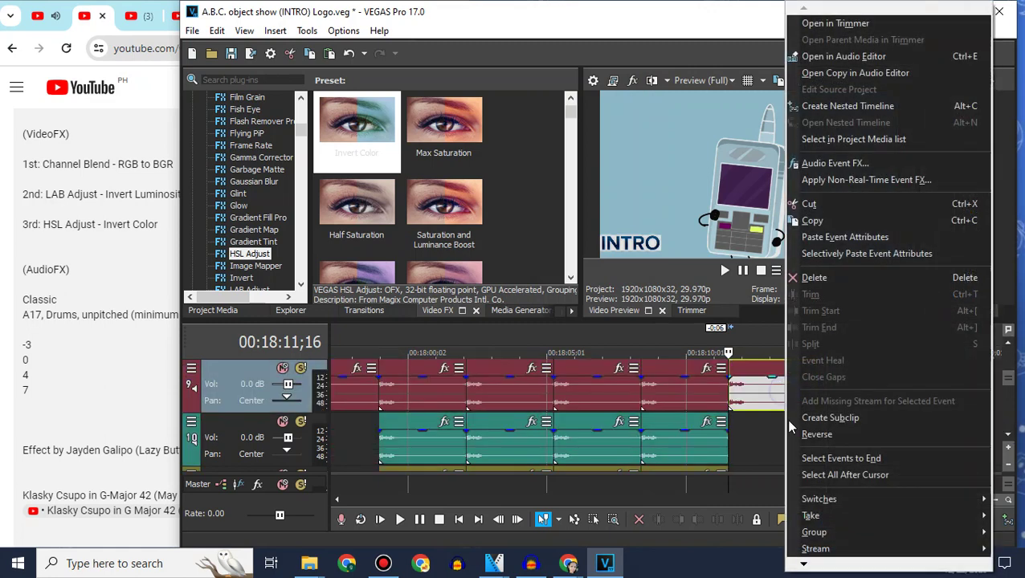
pyautogui.moveTo(804, 567)
pyautogui.click(819, 551)
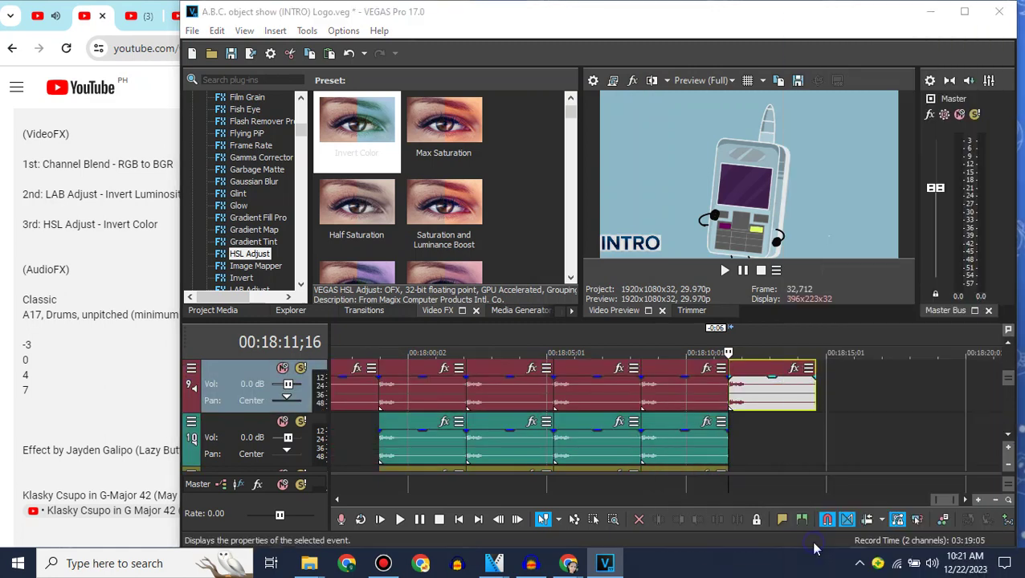
pyautogui.click(633, 242)
pyautogui.click(599, 265)
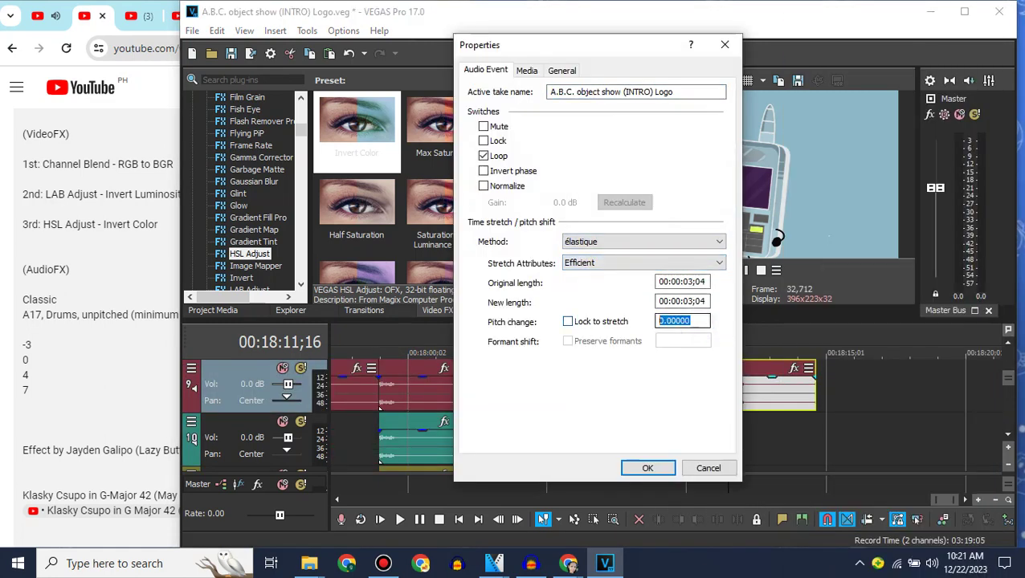
pyautogui.press('Return')
# Step: Add A.B.C. object show (INTRO) Logo.mp4 at 00:18:11;16 below track 9 and delete its extra video track, keeping the audio on track 10
pyautogui.click(213, 310)
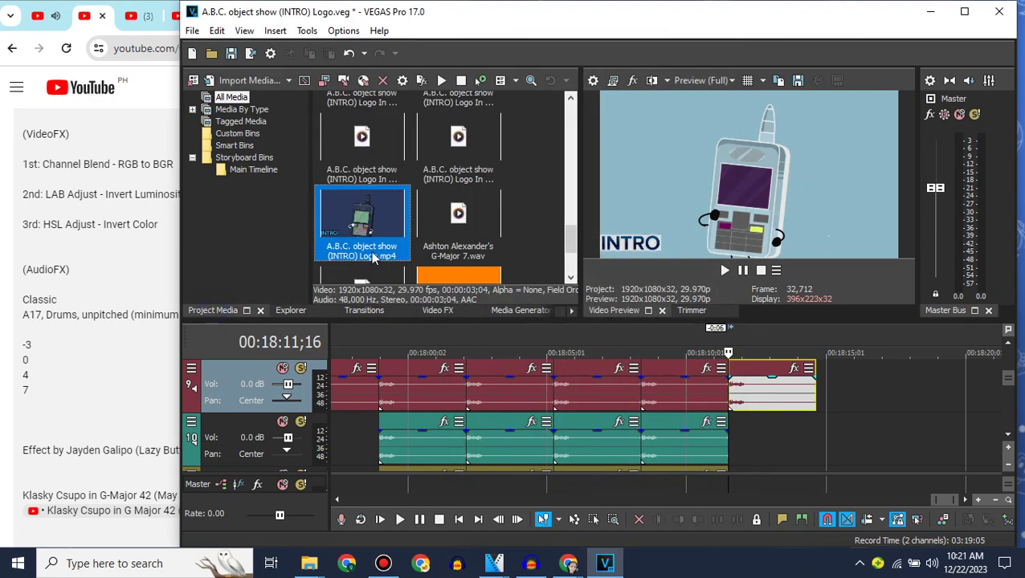
pyautogui.moveTo(754, 442); pyautogui.dragTo(723, 436)
pyautogui.rightClick(695, 440)
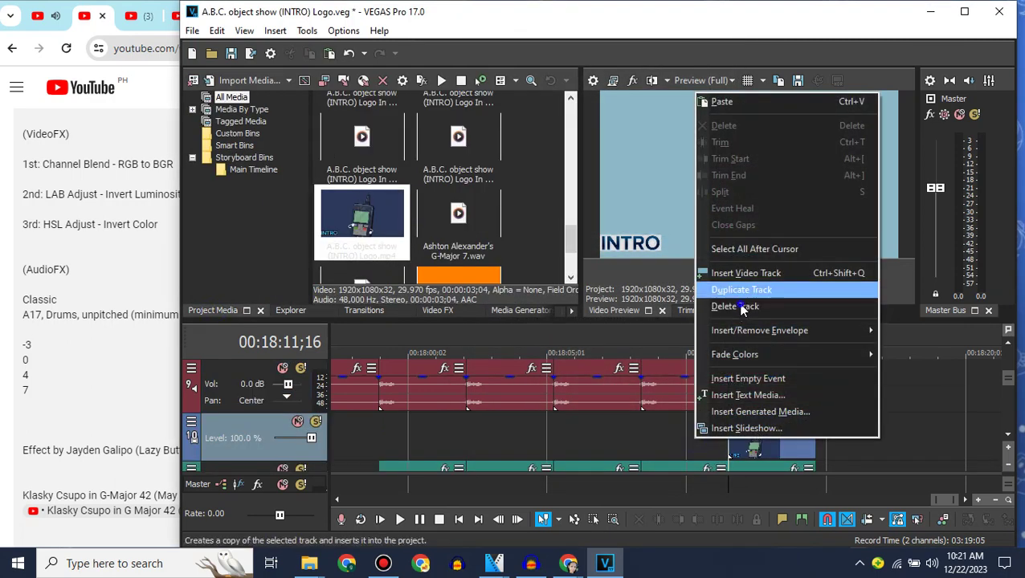
pyautogui.click(741, 307)
# Step: Change the track 9 audio event at 00:18:11;16 to the Classic method with A17. Drums, unpitched (minimum echo)
pyautogui.rightClick(755, 402)
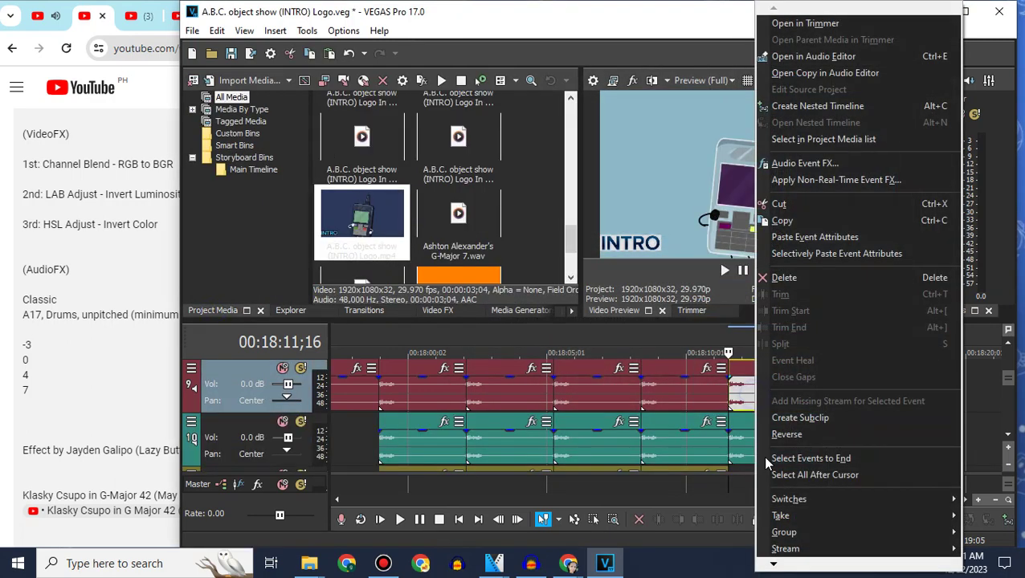
pyautogui.click(783, 556)
pyautogui.click(601, 243)
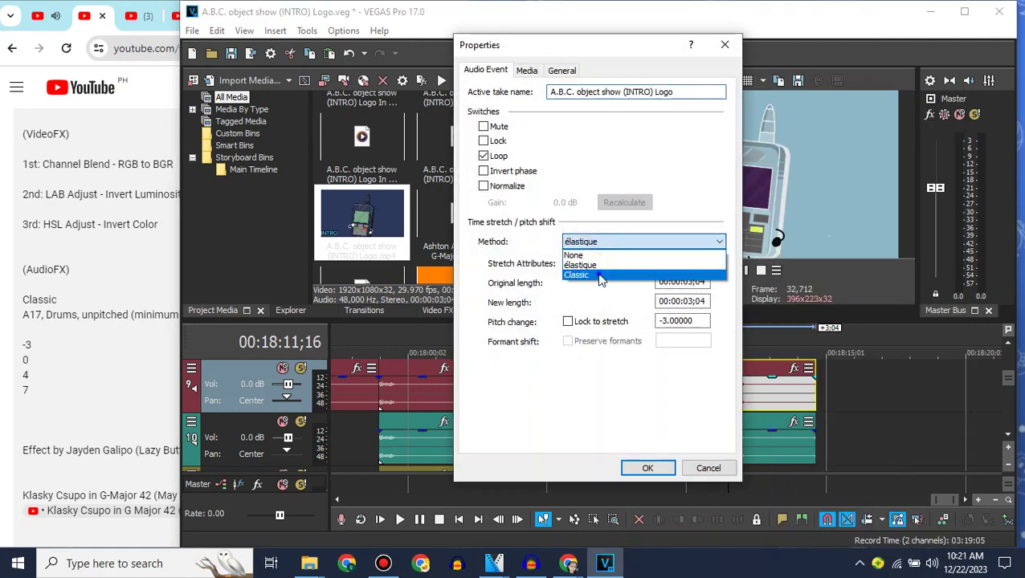
pyautogui.click(601, 258)
pyautogui.click(610, 263)
pyautogui.scroll(1, 598, 401)
pyautogui.click(611, 426)
pyautogui.click(647, 468)
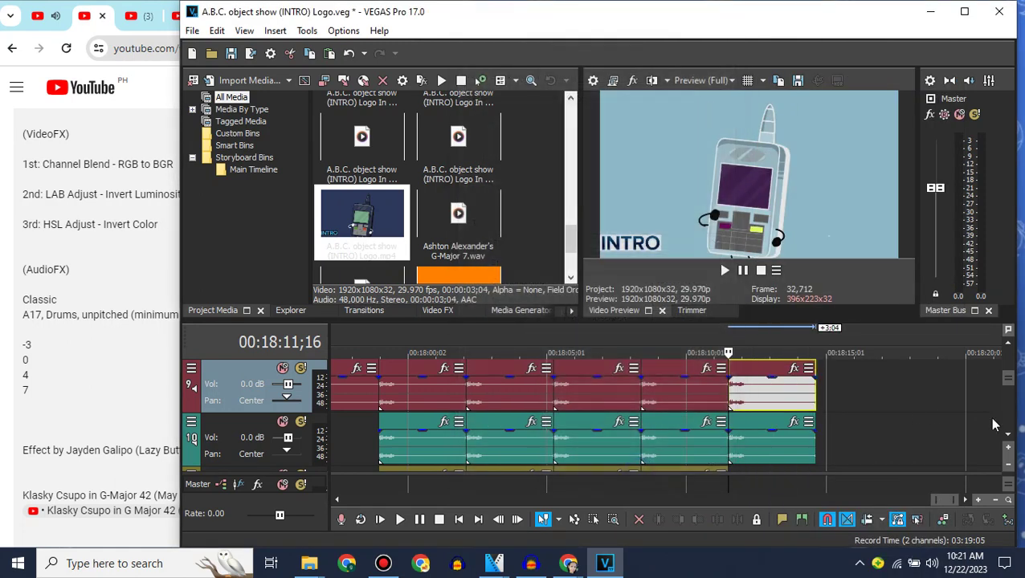
# Step: Copy the track 10 audio event at 00:18:11;16 and paste it onto track 11 at the same time
pyautogui.scroll(-1, 851, 424)
pyautogui.rightClick(775, 393)
pyautogui.click(805, 221)
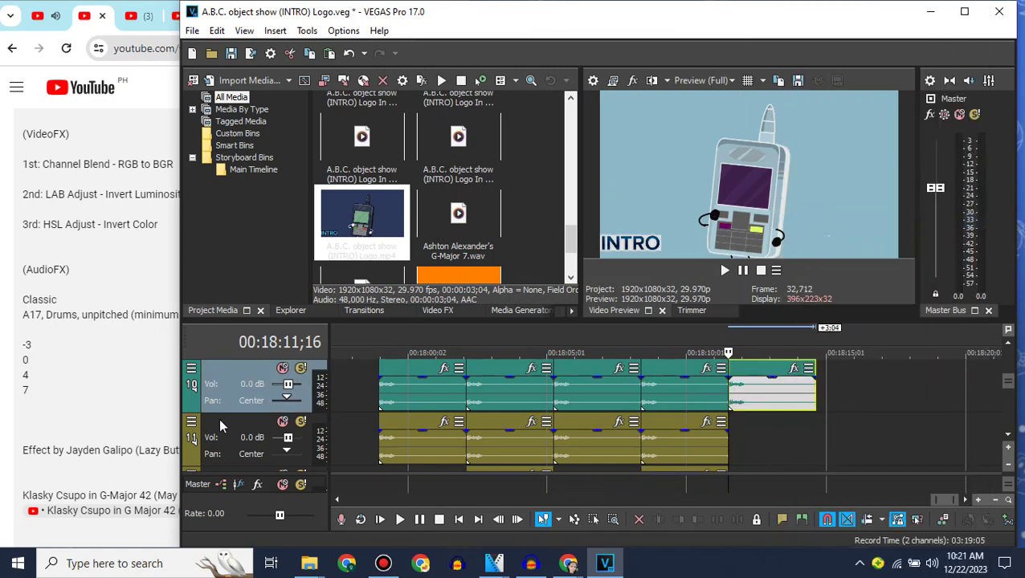
pyautogui.click(224, 422)
# Step: Set the track 11 audio event at 00:18:11;16 to Classic, A17. Drums, unpitched (minimum echo), with pitch change 4
pyautogui.rightClick(745, 419)
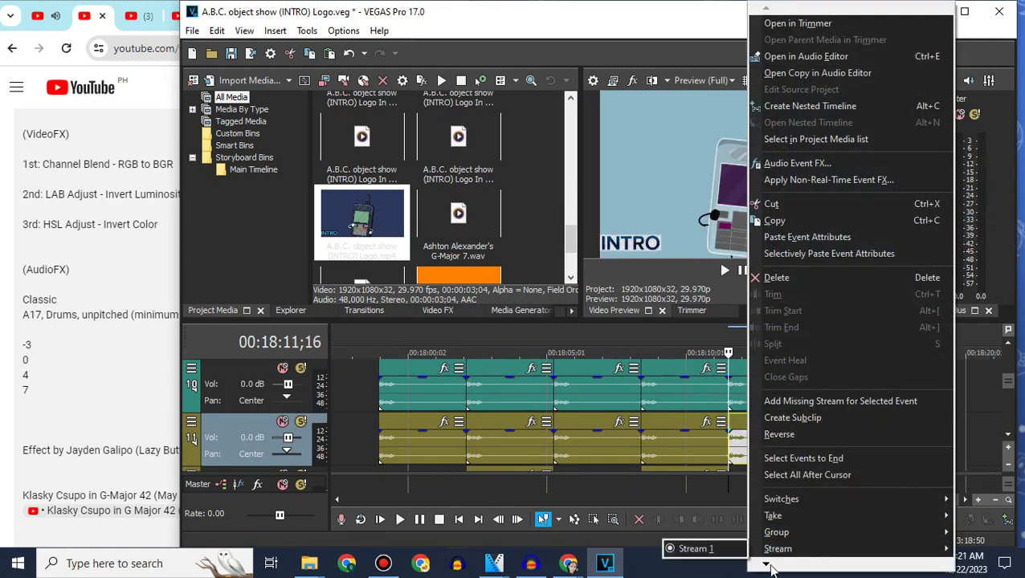
pyautogui.click(783, 549)
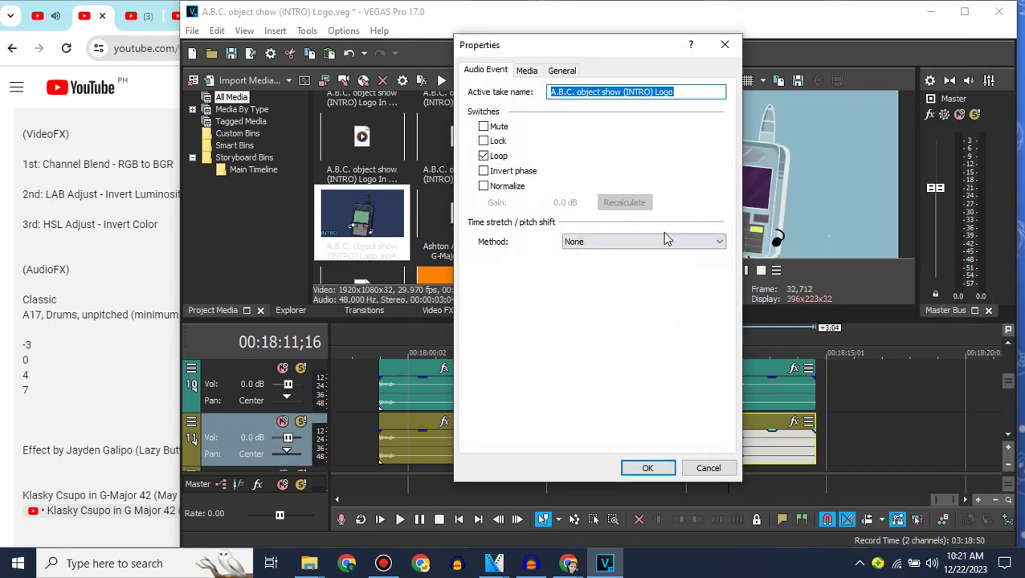
pyautogui.click(667, 245)
pyautogui.click(609, 275)
pyautogui.click(643, 262)
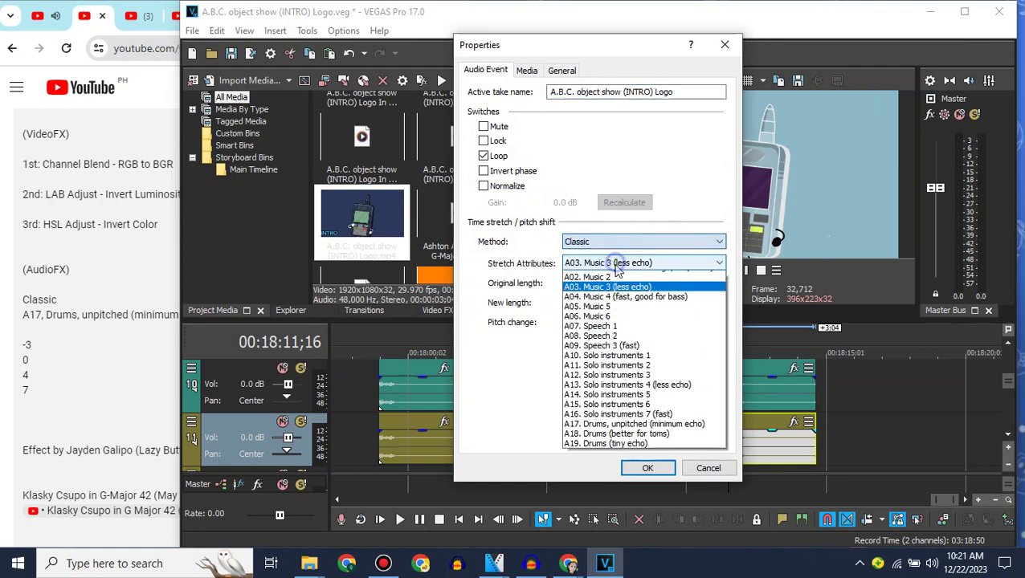
pyautogui.click(599, 428)
pyautogui.click(649, 468)
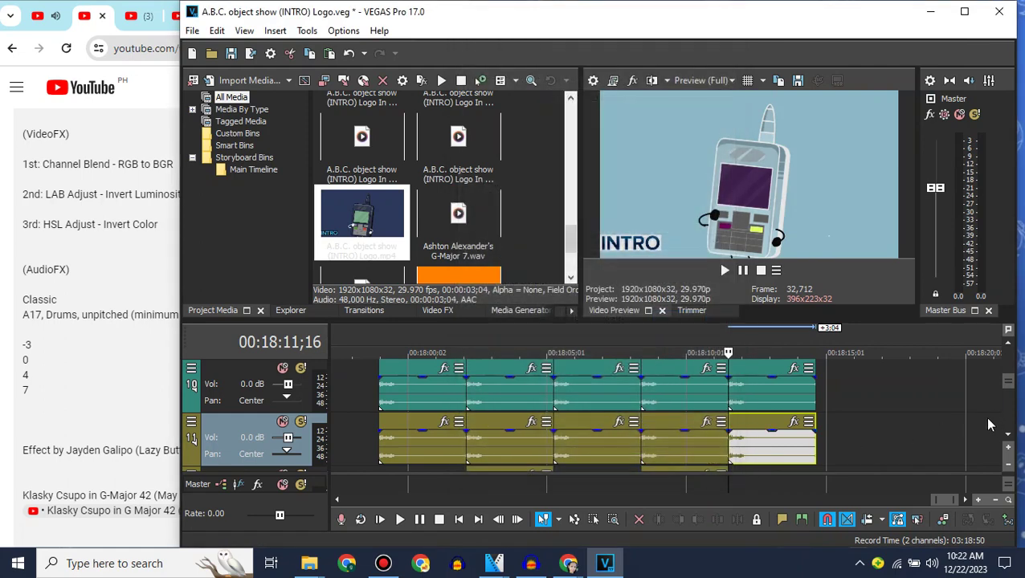
# Step: Paste the audio event onto track 12 at 00:18:11;16 and set its pitch change to 7
pyautogui.click(1007, 434)
pyautogui.click(235, 421)
pyautogui.hotkey('ctrl', 'v')
pyautogui.click(726, 429)
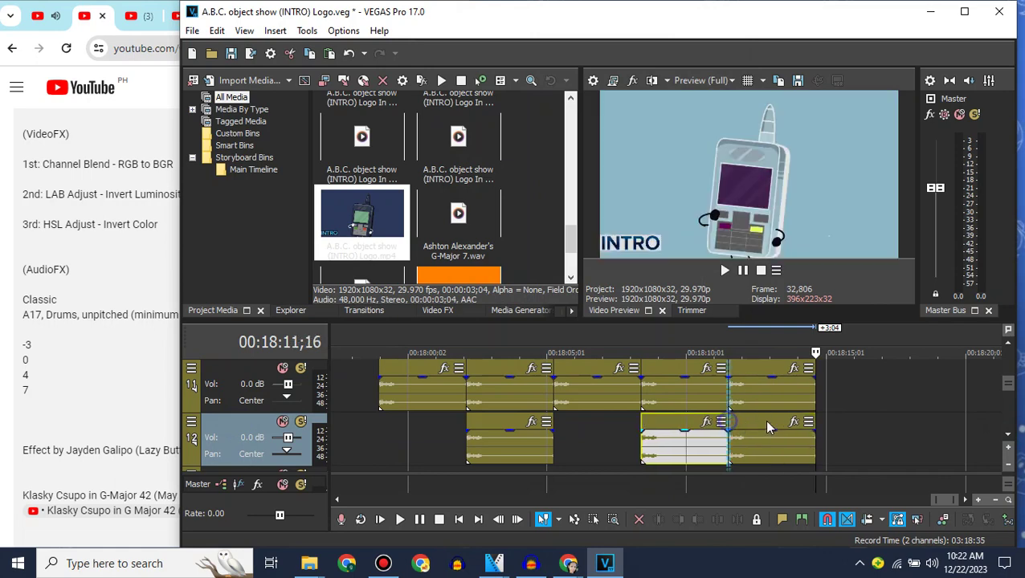
pyautogui.rightClick(769, 439)
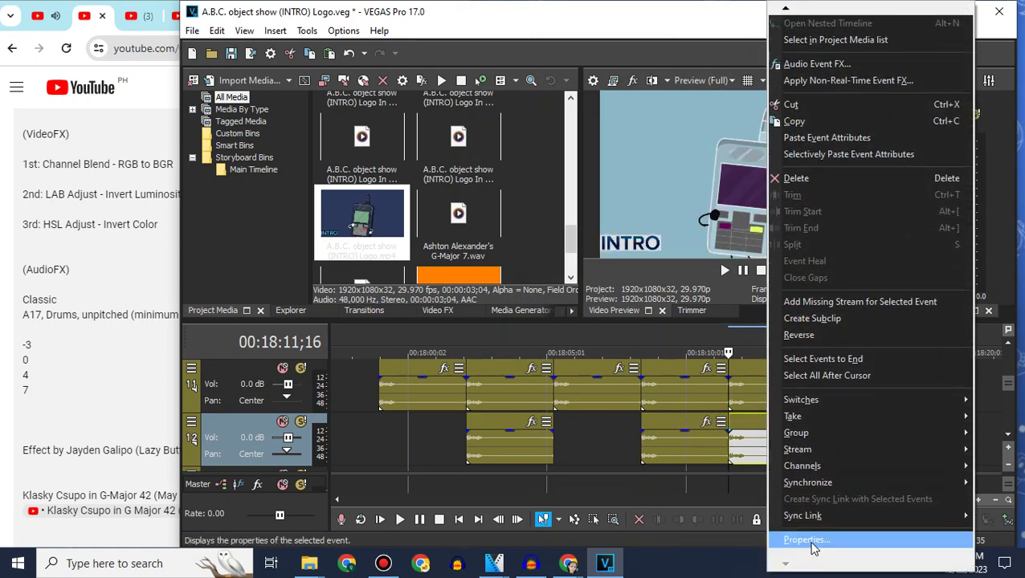
pyautogui.click(800, 543)
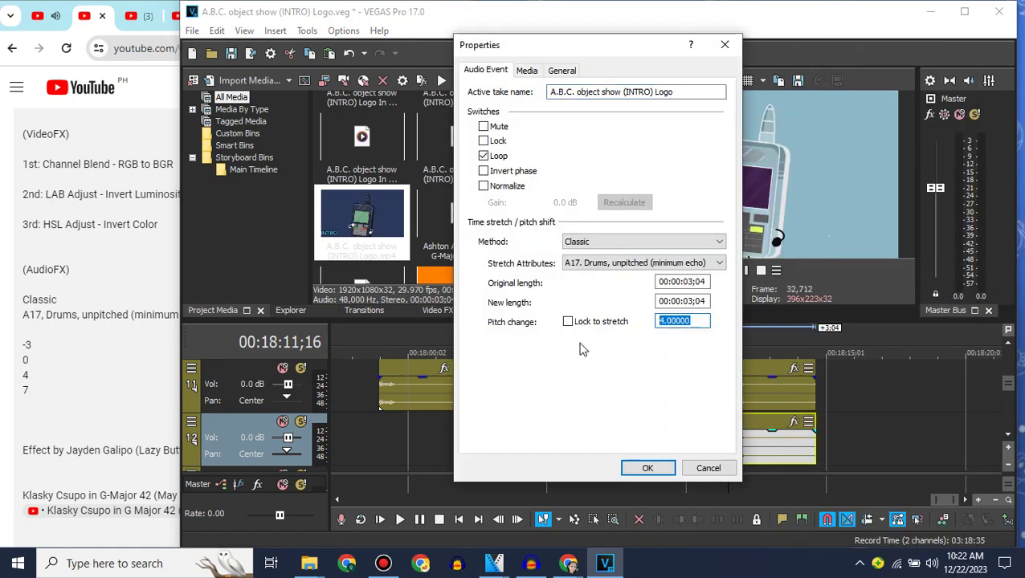
pyautogui.write('7')
pyautogui.click(647, 469)
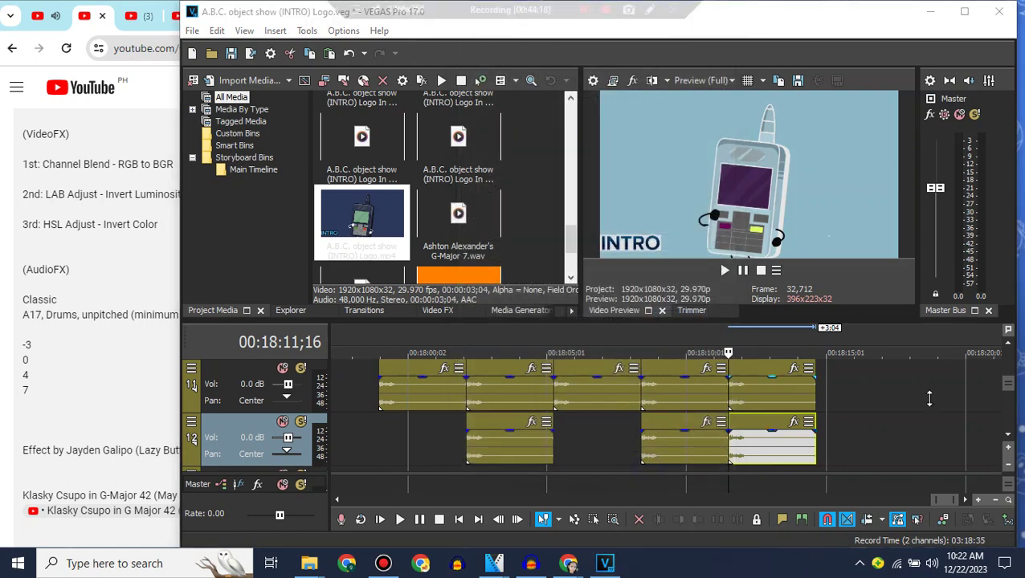
# Step: Insert A.B.C. object show (INTRO) Logo.mp4 on track 8 at 00:18:14;20
pyautogui.moveTo(1007, 384); pyautogui.dragTo(1007, 371)
pyautogui.scroll(-4, 1009, 376)
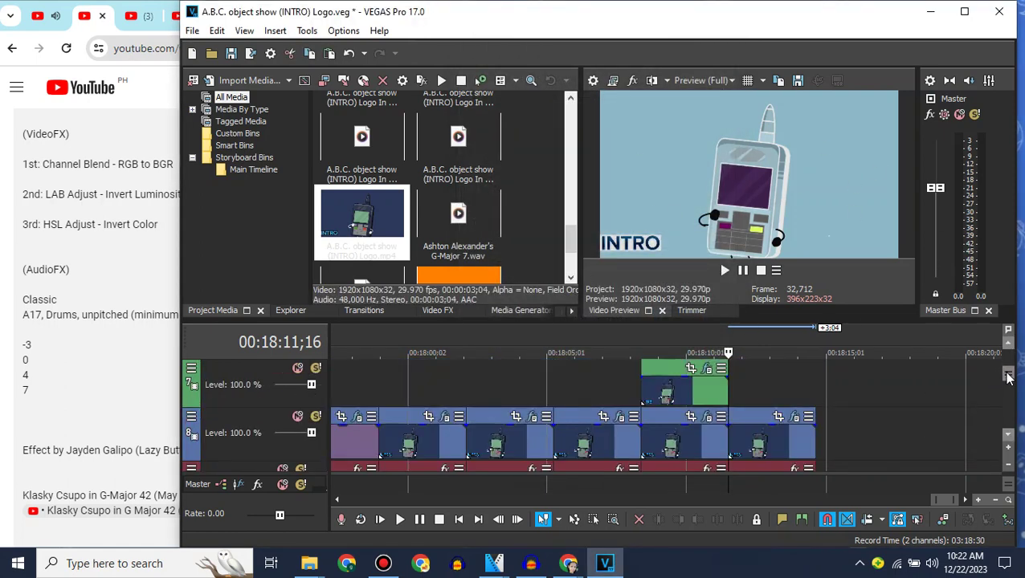
pyautogui.click(815, 364)
pyautogui.moveTo(361, 212); pyautogui.dragTo(840, 377)
# Step: Apply HSL Adjust to the logo clip at 00:18:14;20 using the Luig Group preset with Add to hue 0.850
pyautogui.moveTo(543, 7)
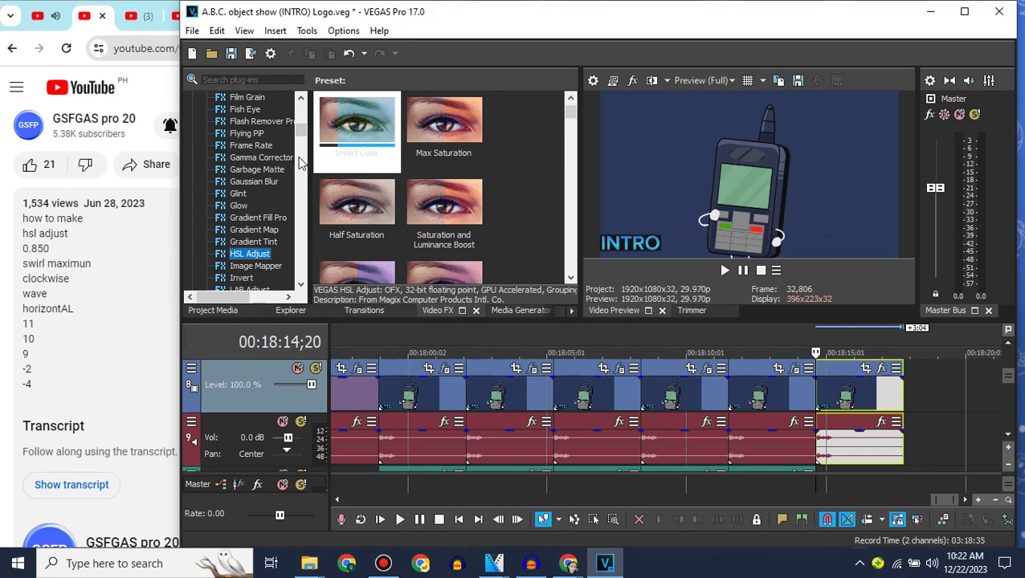
pyautogui.moveTo(357, 129); pyautogui.dragTo(659, 282)
pyautogui.moveTo(807, 357); pyautogui.dragTo(810, 373)
pyautogui.click(593, 148)
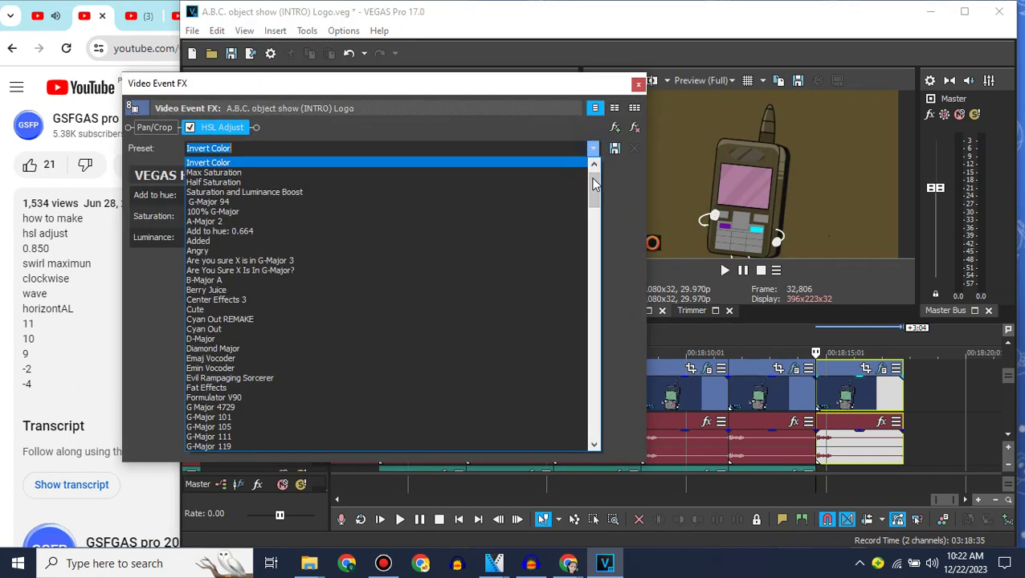
pyautogui.moveTo(593, 185); pyautogui.dragTo(584, 399)
pyautogui.click(238, 280)
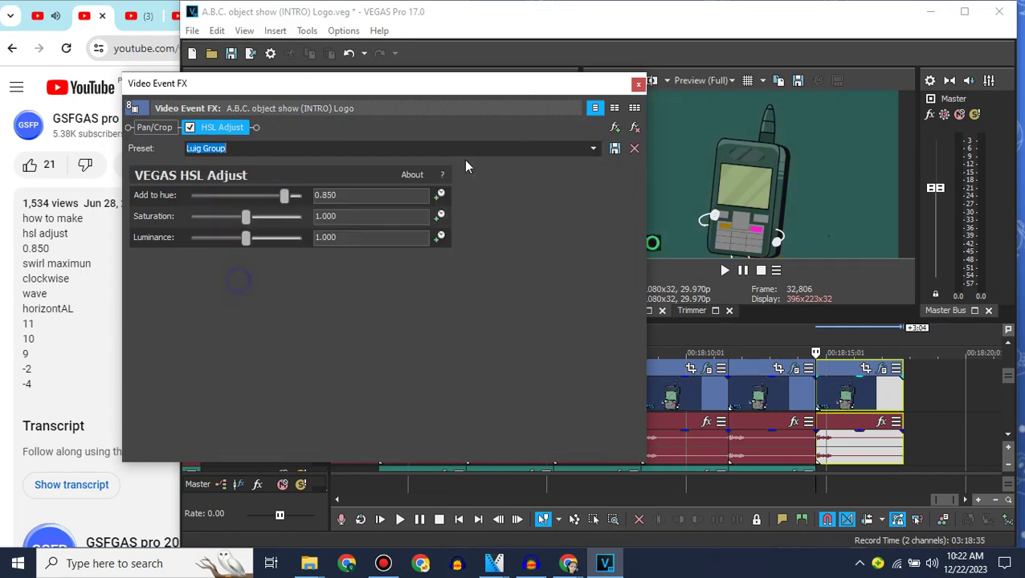
pyautogui.click(638, 84)
# Step: Apply Swirl to the logo clip at 00:18:14;20 using the Maximum Swirl, Clockwise, Half Scale preset
pyautogui.moveTo(301, 135); pyautogui.dragTo(302, 270)
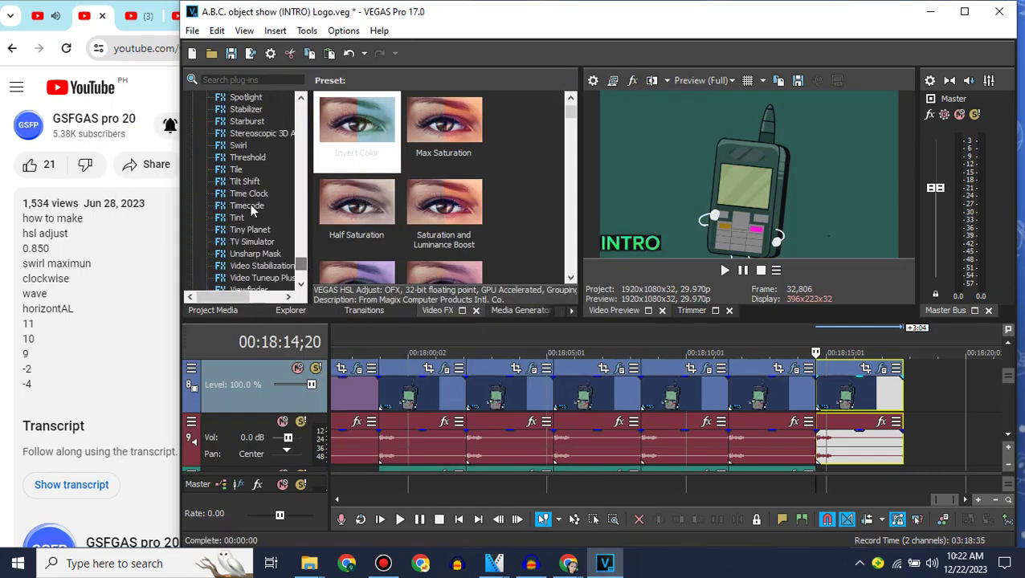
pyautogui.click(238, 146)
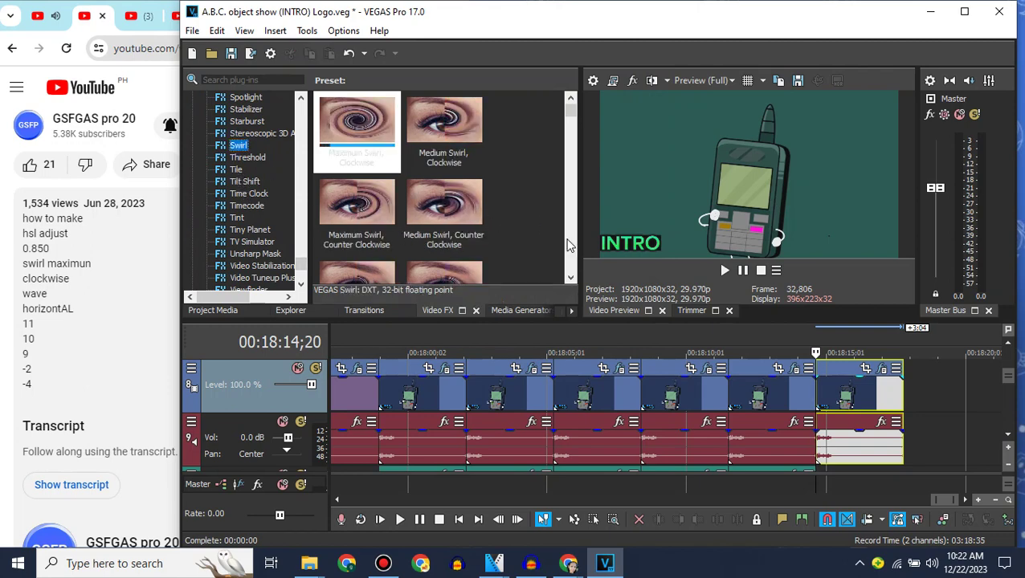
pyautogui.click(571, 278)
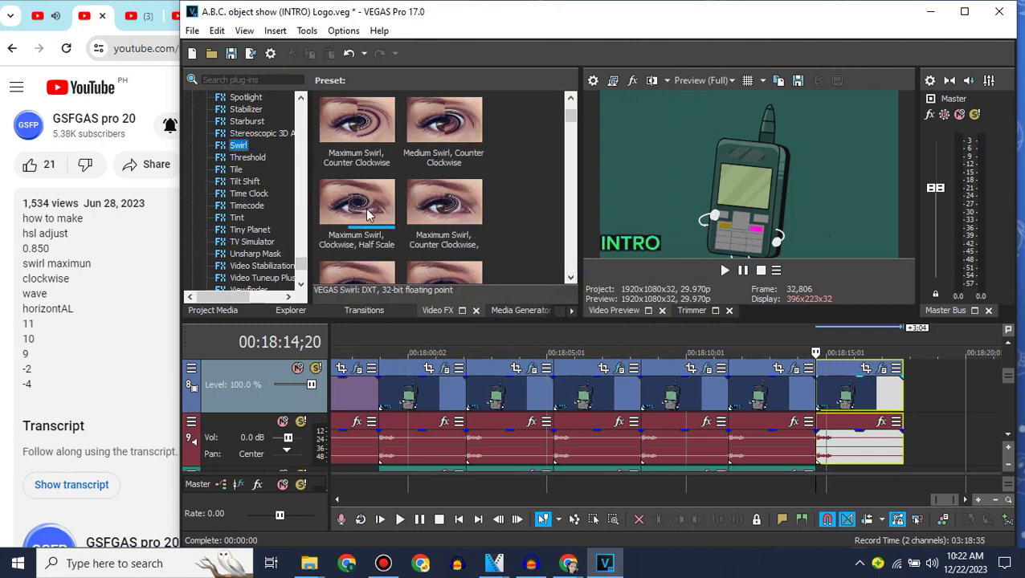
pyautogui.moveTo(367, 214); pyautogui.dragTo(883, 406)
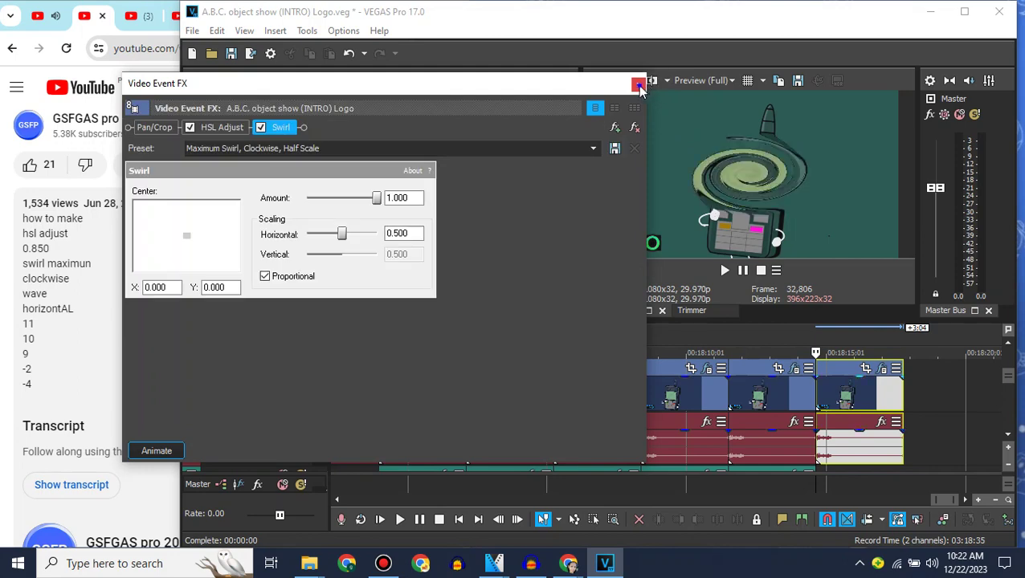
pyautogui.click(642, 83)
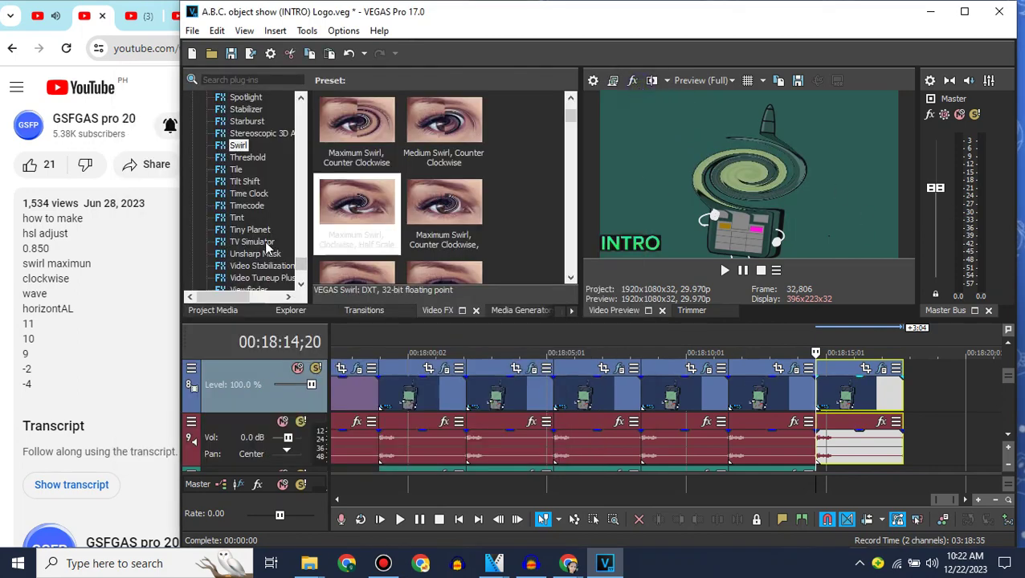
# Step: Apply Wave to the logo clip at 00:18:14;20 using the Horizontal Only preset
pyautogui.scroll(-5, 300, 281)
pyautogui.click(240, 145)
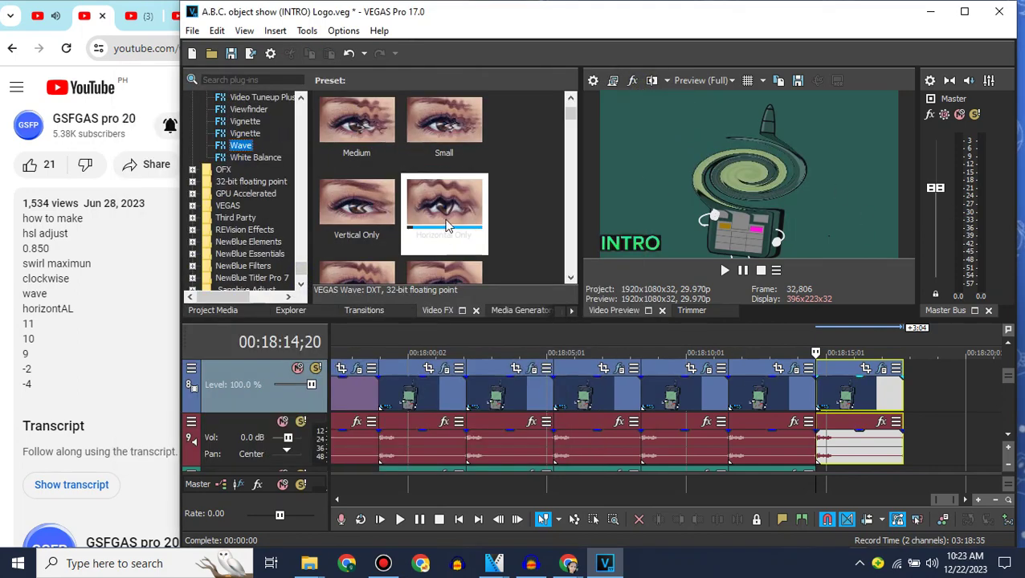
pyautogui.moveTo(444, 206); pyautogui.dragTo(831, 397)
pyautogui.click(638, 84)
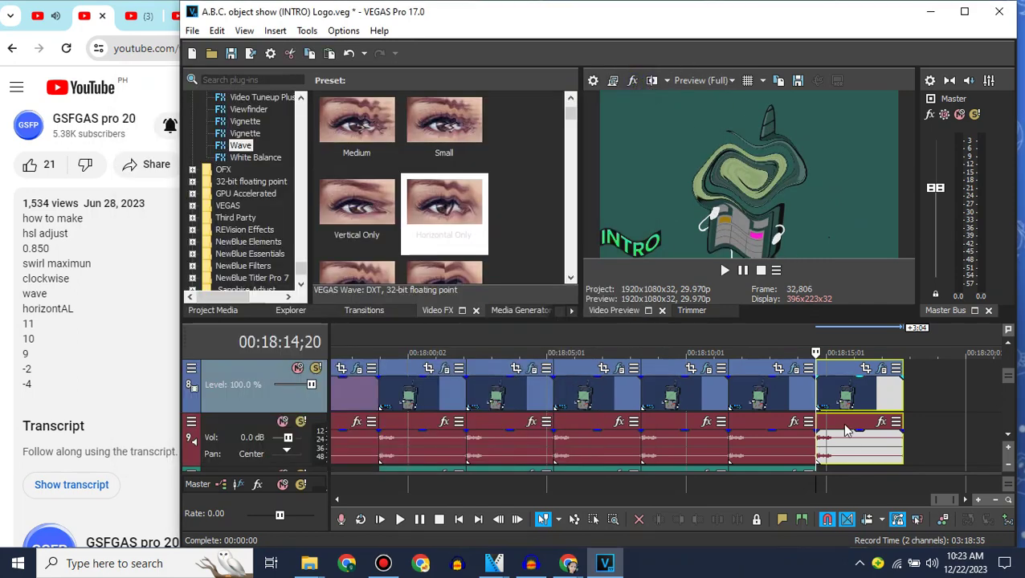
# Step: Set the track 9 audio event at 00:18:14;20 to the élastique method with pitch change 11
pyautogui.click(981, 431)
pyautogui.click(1006, 434)
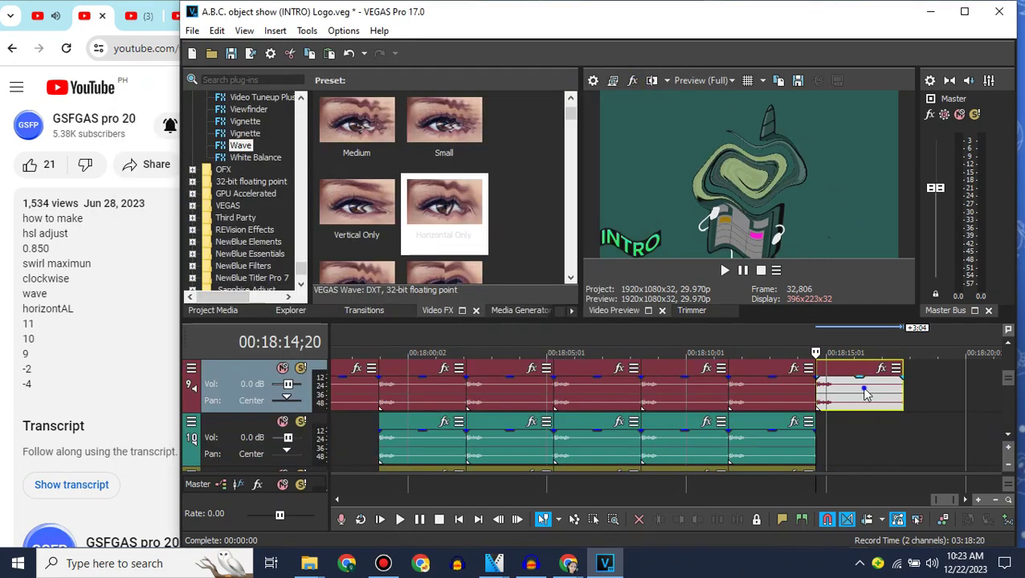
pyautogui.rightClick(865, 392)
pyautogui.click(856, 555)
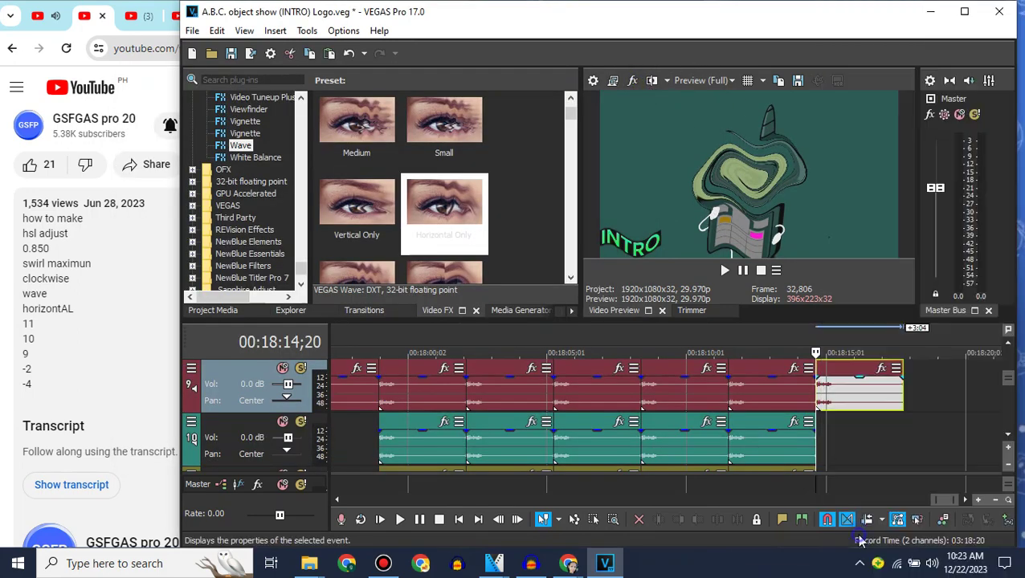
pyautogui.click(634, 241)
pyautogui.click(598, 268)
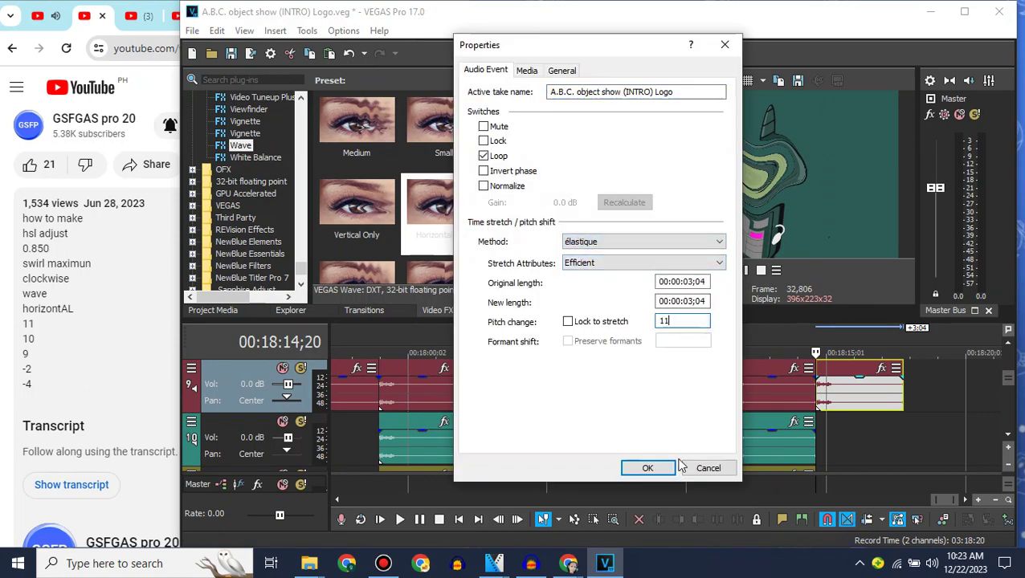
pyautogui.write('11')
pyautogui.click(648, 468)
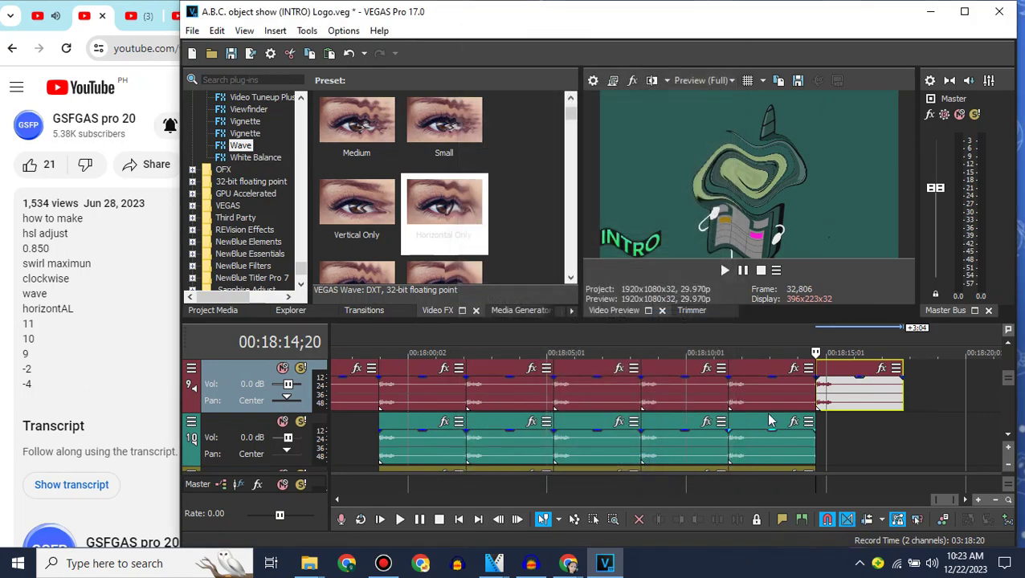
# Step: Copy the logo audio event and paste it onto track 10 at 00:18:14;20
pyautogui.rightClick(768, 427)
pyautogui.click(782, 222)
pyautogui.hotkey('ctrl', 'v')
pyautogui.click(818, 434)
# Step: Switch the track 9 audio event at 00:18:14;20 to the Classic method with A17. Drums, unpitched (minimum echo)
pyautogui.rightClick(836, 397)
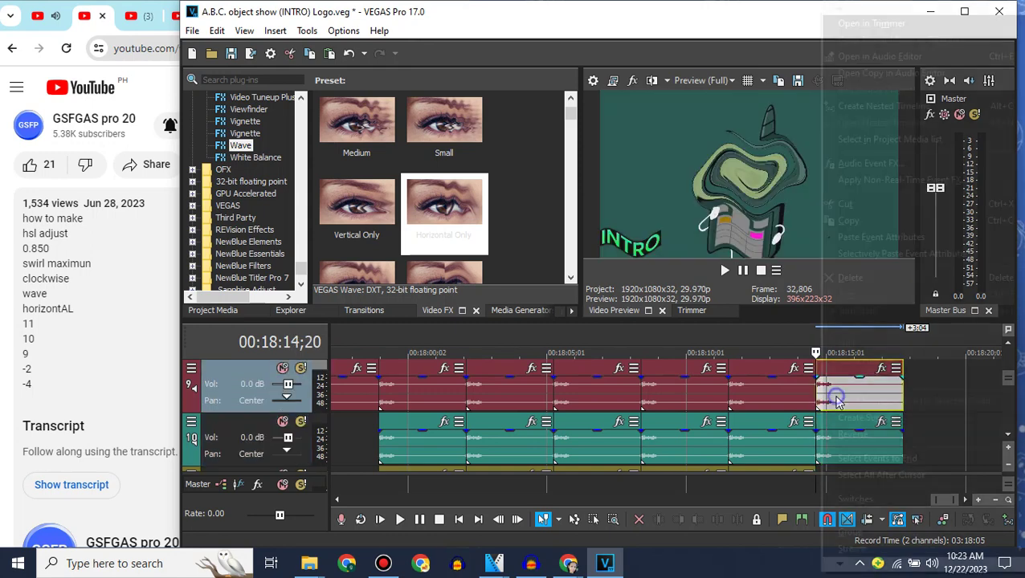
pyautogui.click(856, 556)
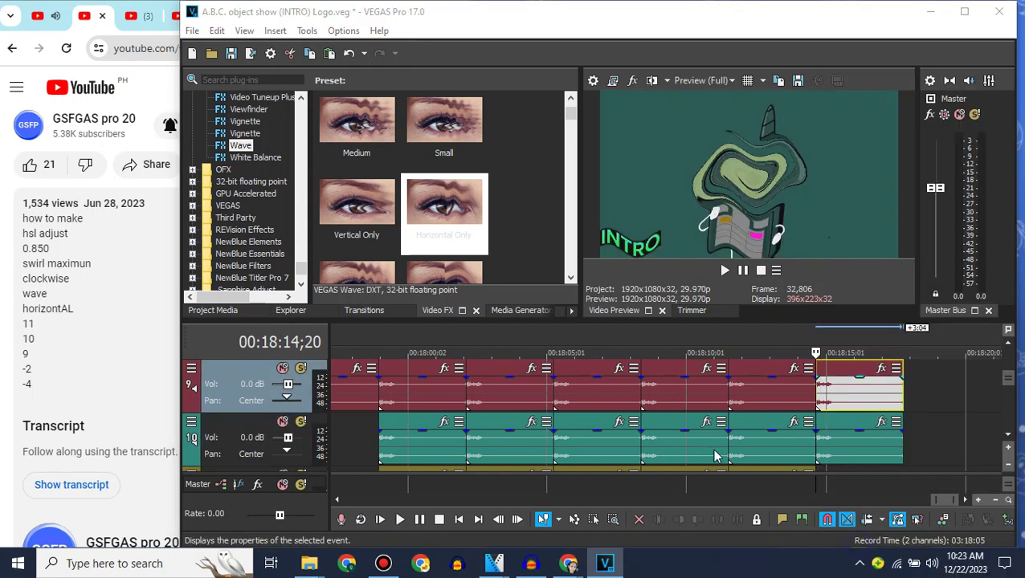
pyautogui.click(613, 242)
pyautogui.click(606, 266)
pyautogui.click(606, 243)
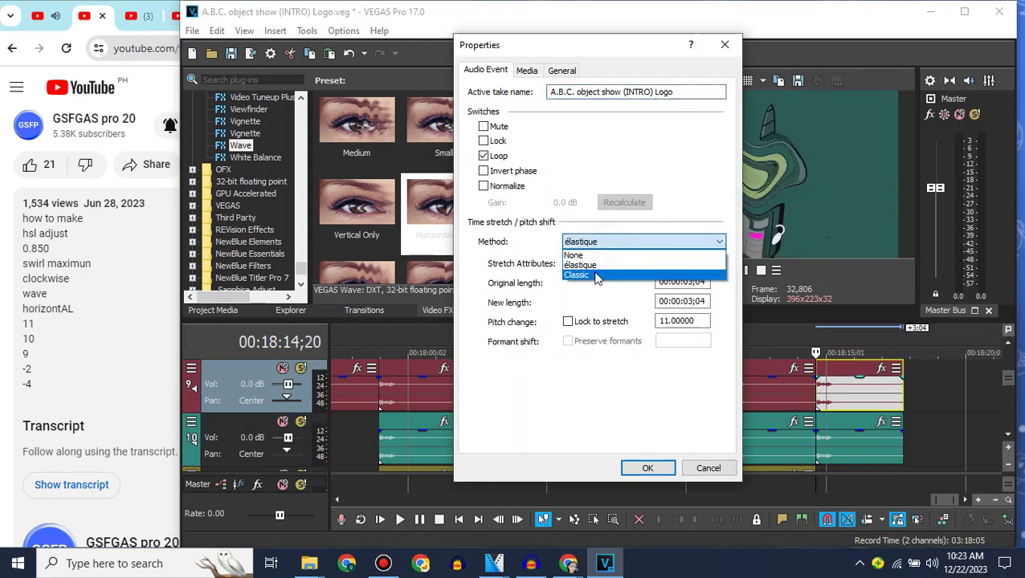
pyautogui.click(597, 278)
pyautogui.click(642, 263)
pyautogui.click(635, 446)
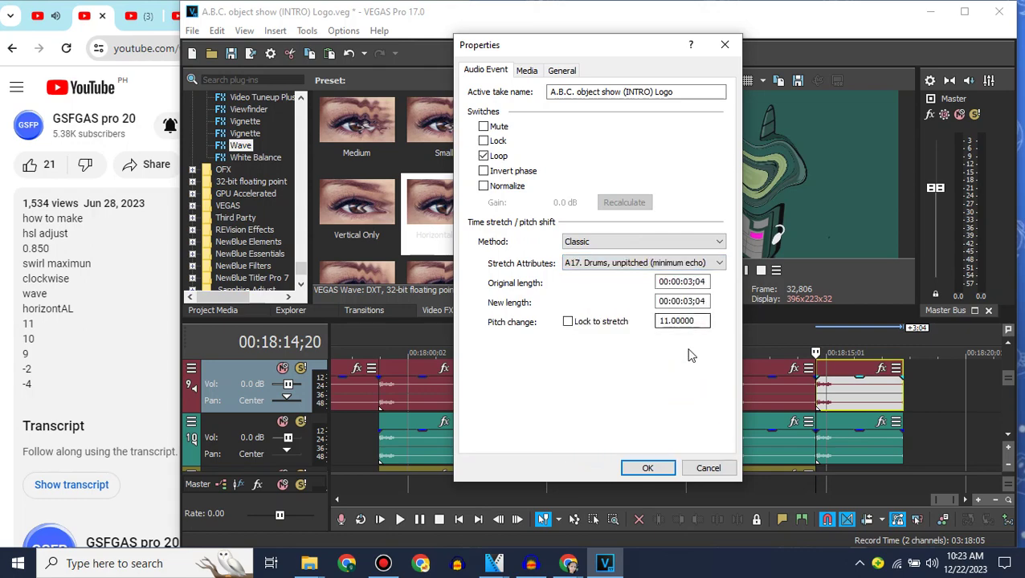
pyautogui.click(649, 469)
# Step: Set the track 10 audio event at 00:18:14;20 to Classic, A17. Drums, unpitched (minimum echo), with pitch change 10
pyautogui.rightClick(855, 455)
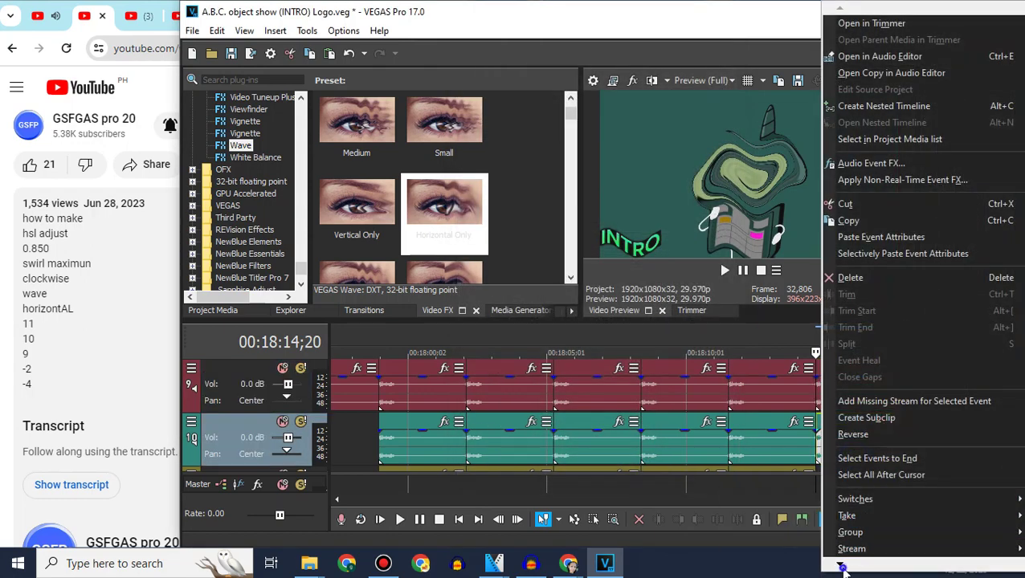
pyautogui.click(857, 533)
pyautogui.click(643, 242)
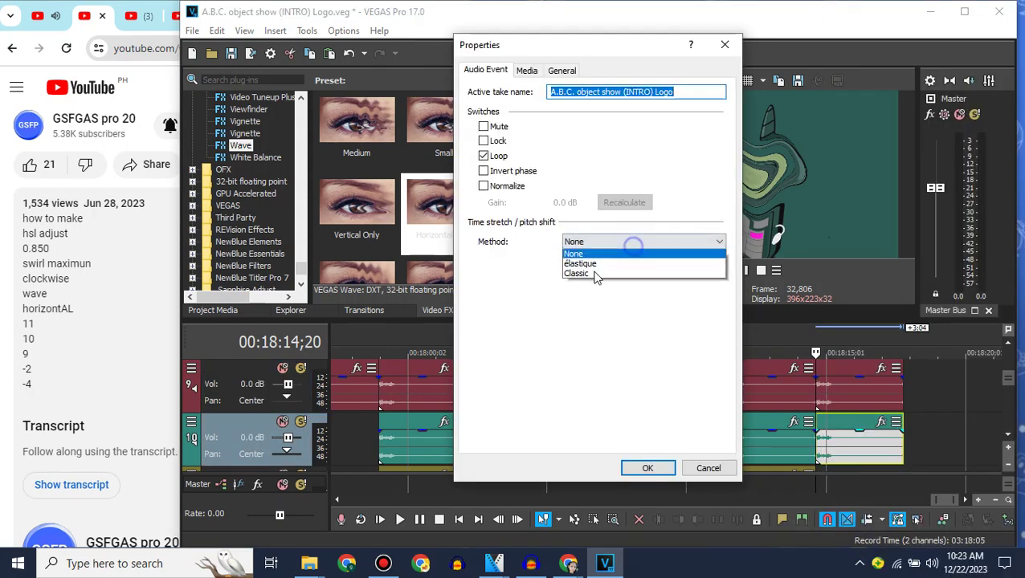
pyautogui.click(598, 275)
pyautogui.click(610, 259)
pyautogui.click(587, 431)
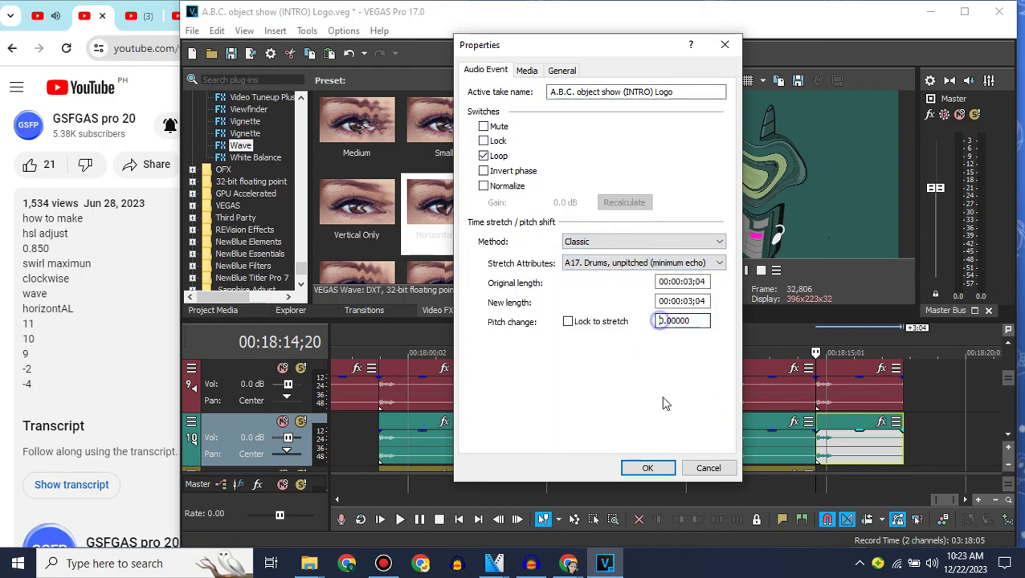
pyautogui.click(648, 468)
# Step: Paste the audio event onto track 11 at 00:18:14;20 and set its pitch change to 9
pyautogui.click(1007, 434)
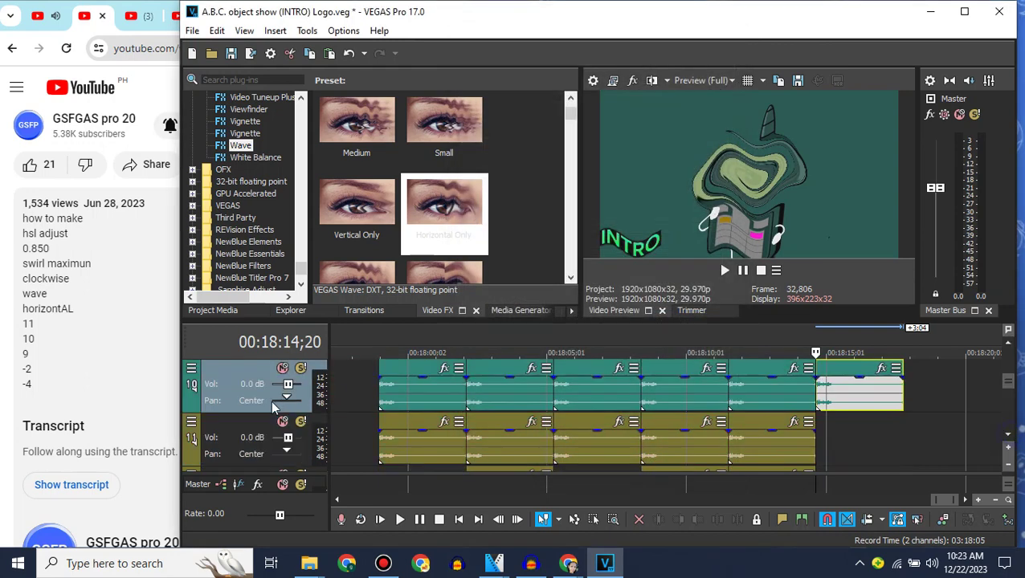
pyautogui.click(836, 430)
pyautogui.rightClick(835, 425)
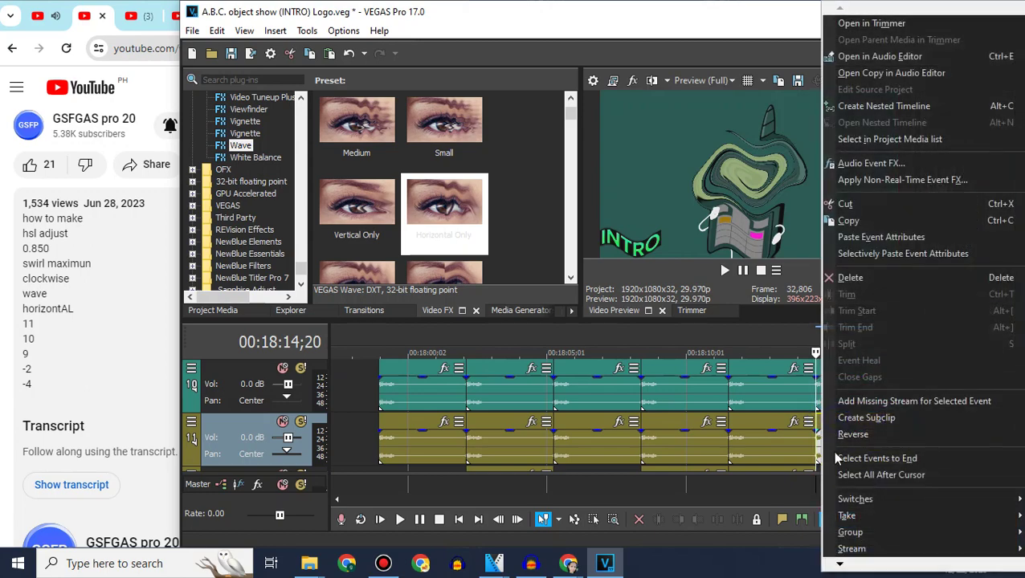
pyautogui.click(856, 556)
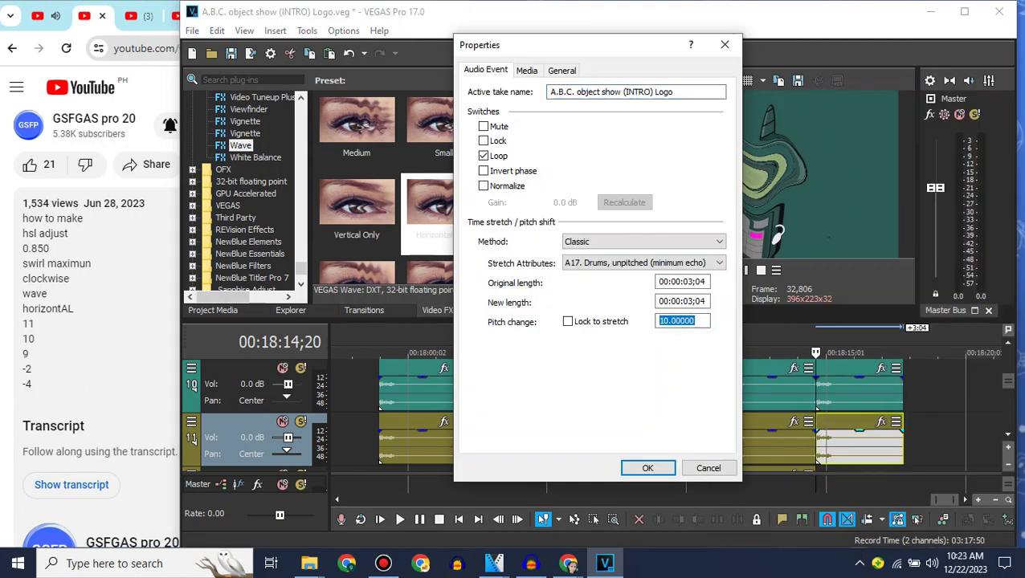
pyautogui.click(652, 469)
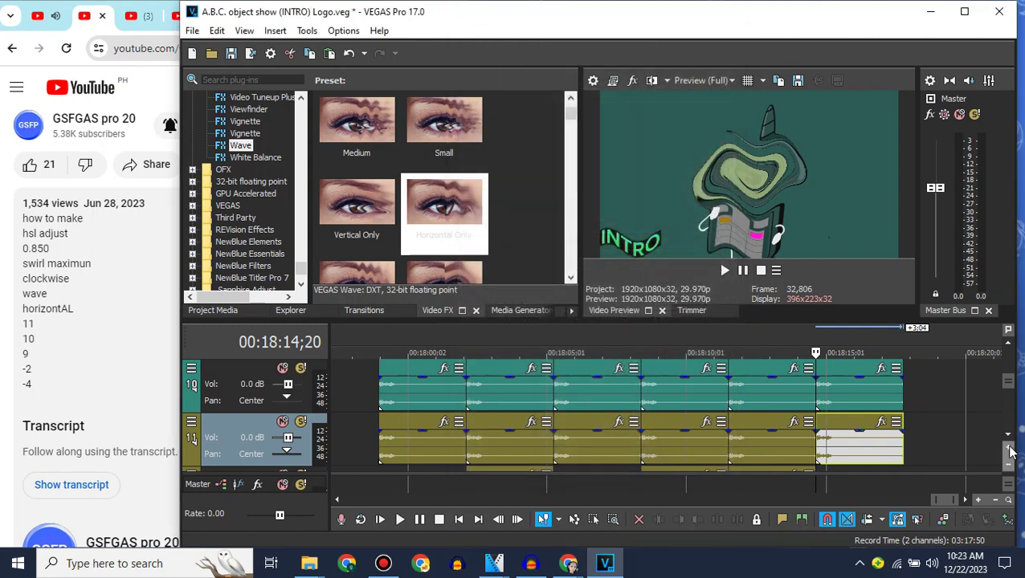
# Step: Paste the audio event onto track 12 at 00:18:14;20 and set its pitch change to -2
pyautogui.click(1009, 439)
pyautogui.click(252, 431)
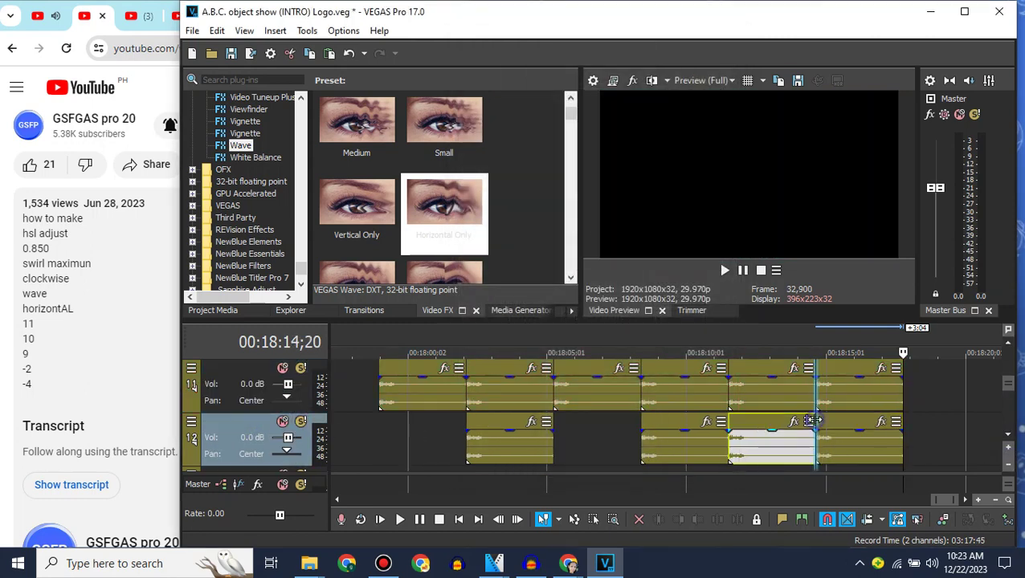
pyautogui.rightClick(819, 438)
pyautogui.moveTo(839, 564)
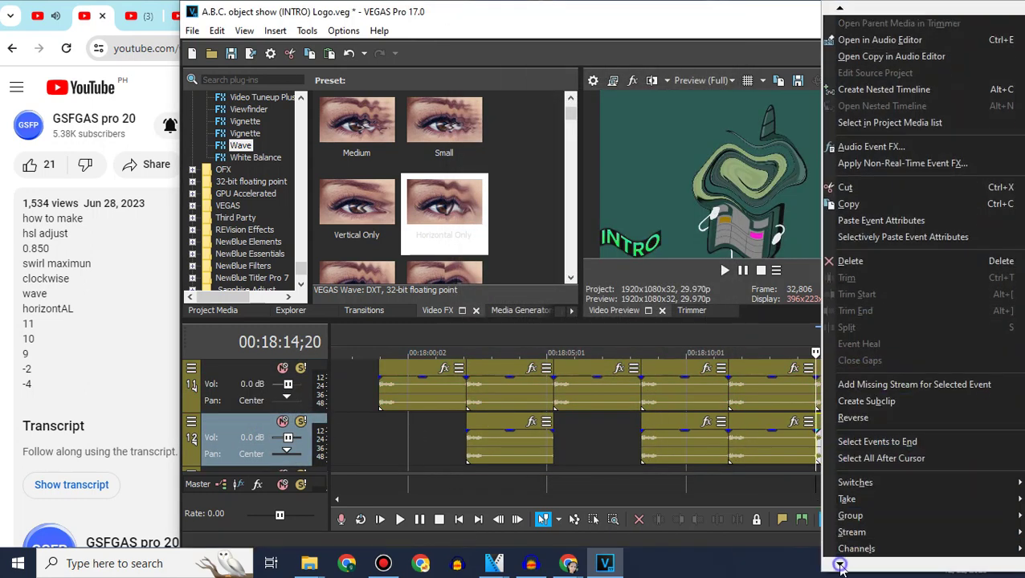
pyautogui.click(858, 542)
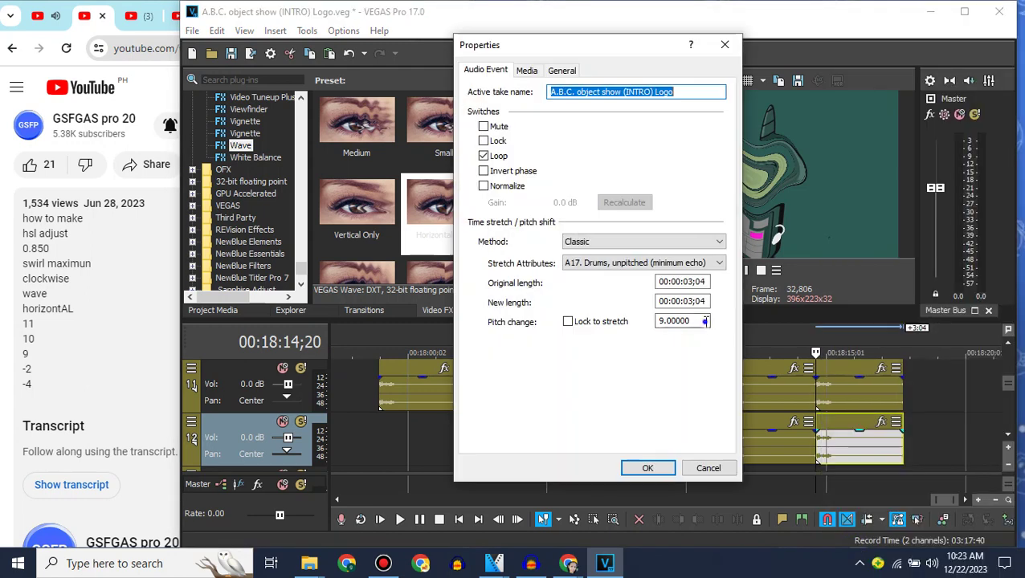
pyautogui.press('Return')
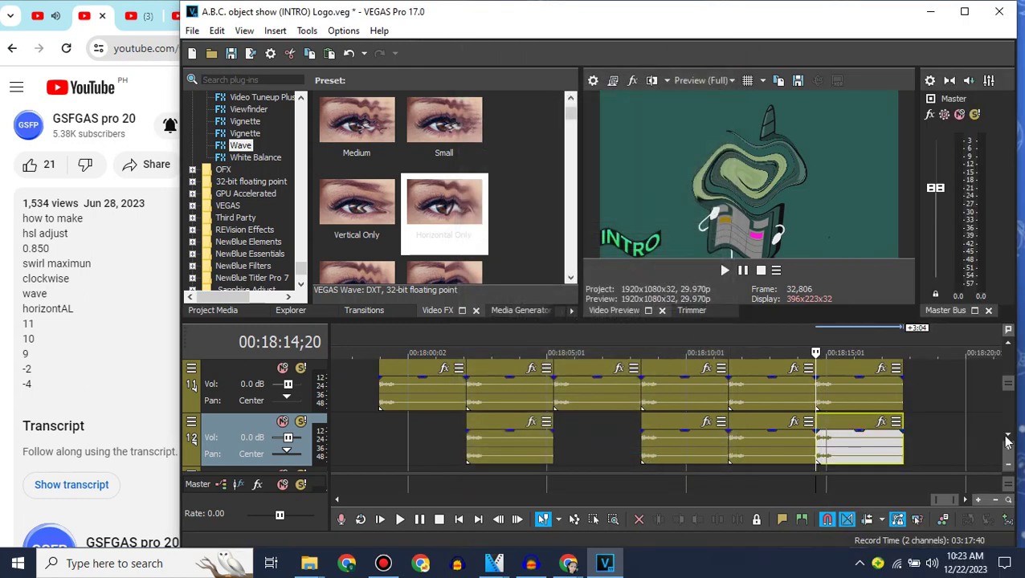
# Step: Paste the audio event onto track 13 at 00:18:14;20 and set its pitch change to -4
pyautogui.click(1007, 436)
pyautogui.click(841, 425)
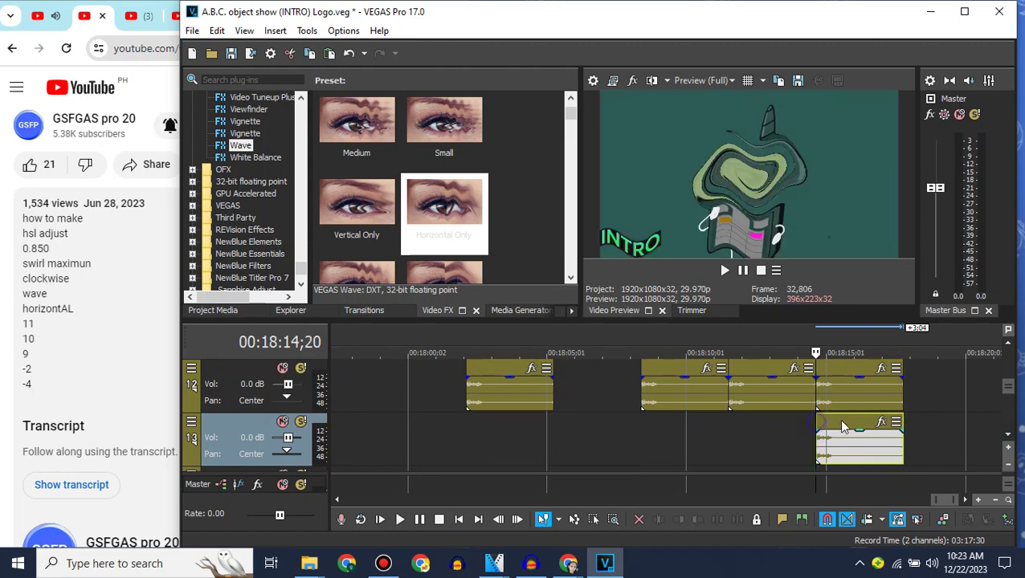
pyautogui.rightClick(841, 425)
pyautogui.scroll(-2, 852, 514)
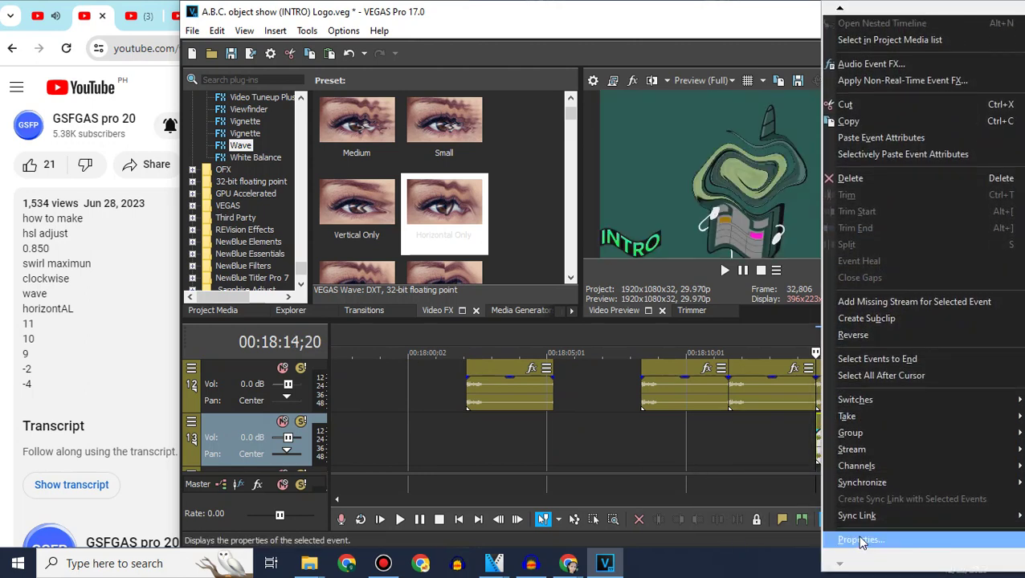
pyautogui.click(857, 540)
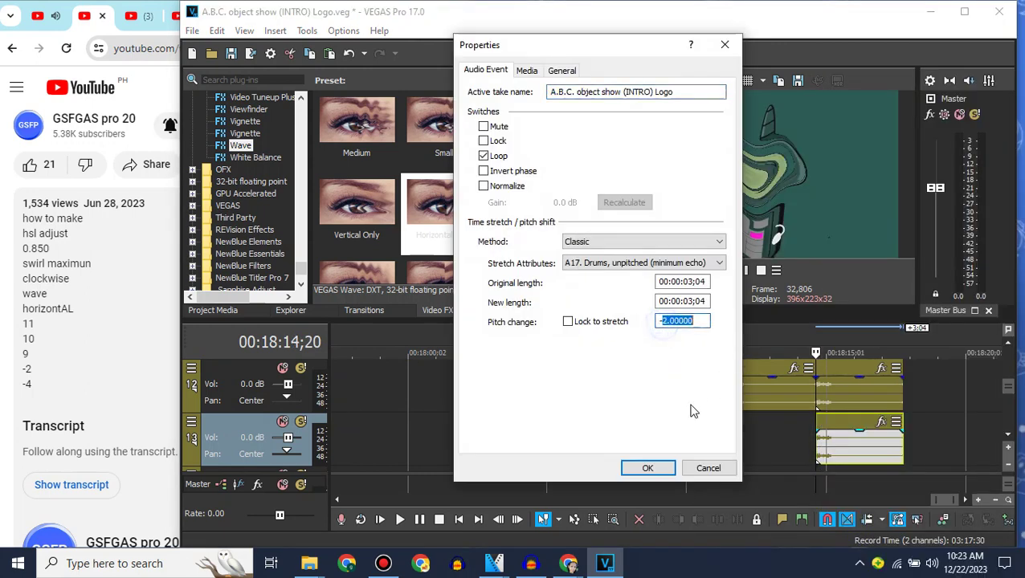
pyautogui.click(647, 469)
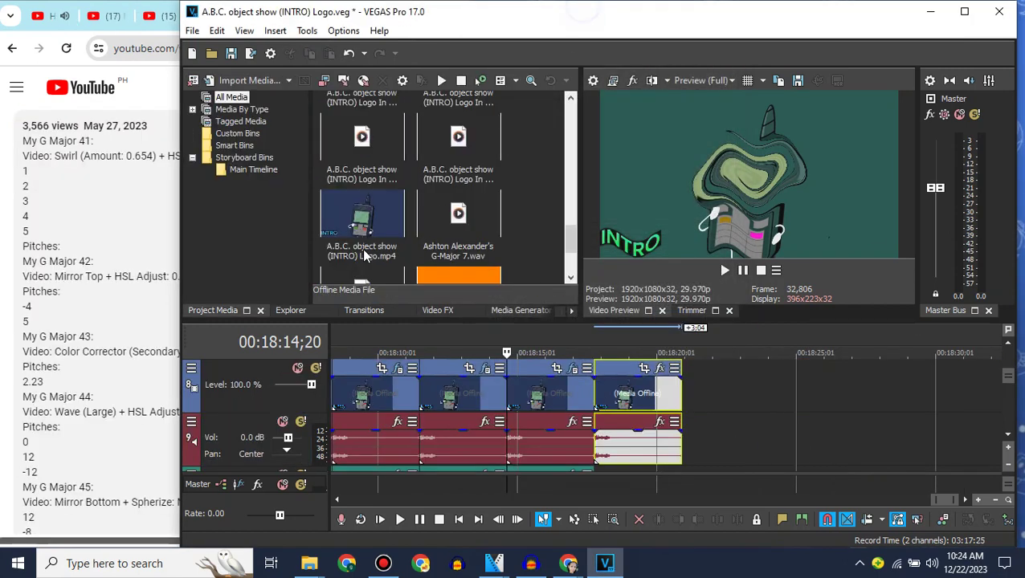
# Step: Insert A.B.C. object show (INTRO) Logo.mp4 on track 8 at 00:18:17;24 and apply Mirror with the Reflect Top preset
pyautogui.moveTo(363, 248); pyautogui.dragTo(712, 407)
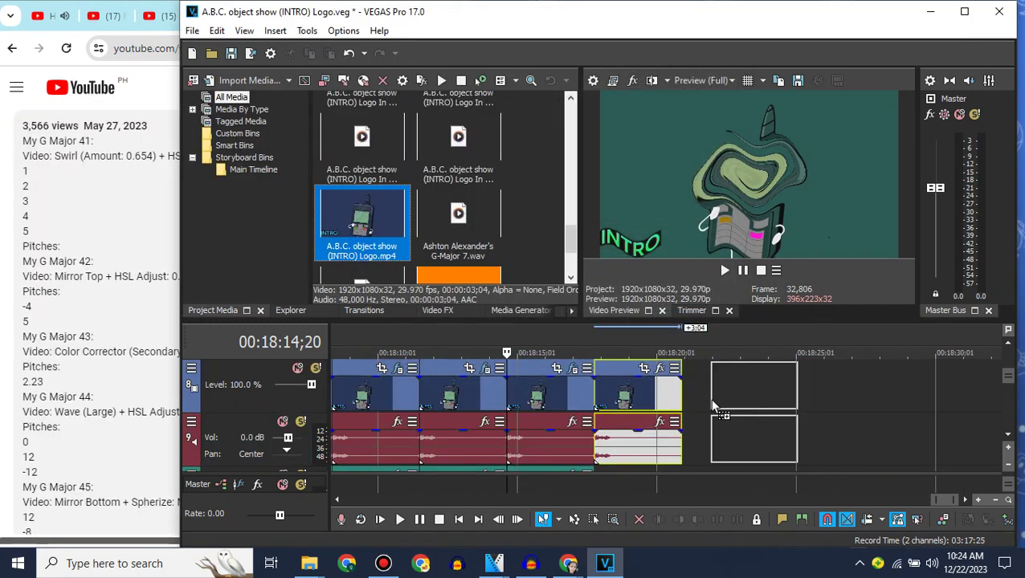
pyautogui.click(598, 371)
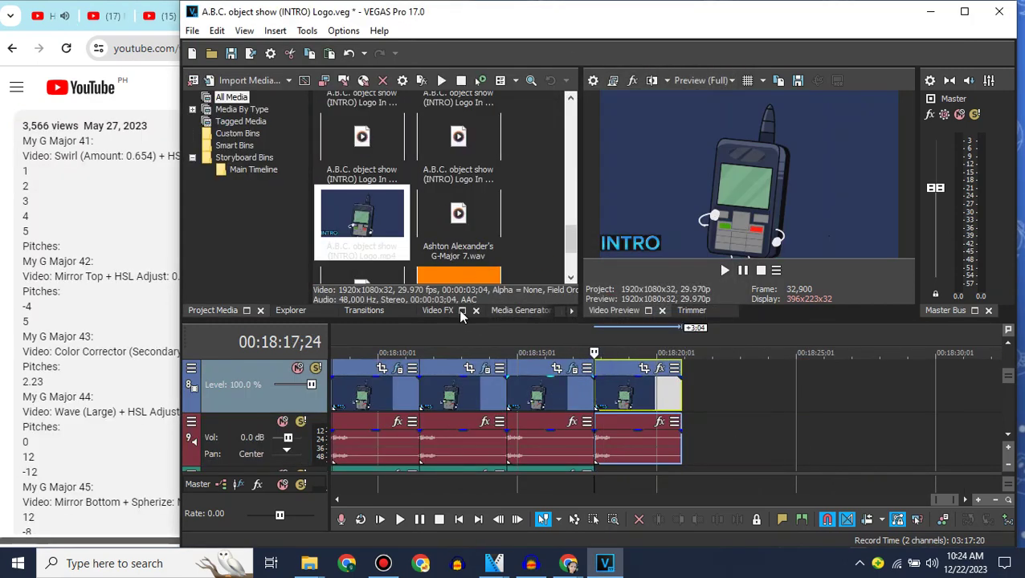
pyautogui.click(440, 310)
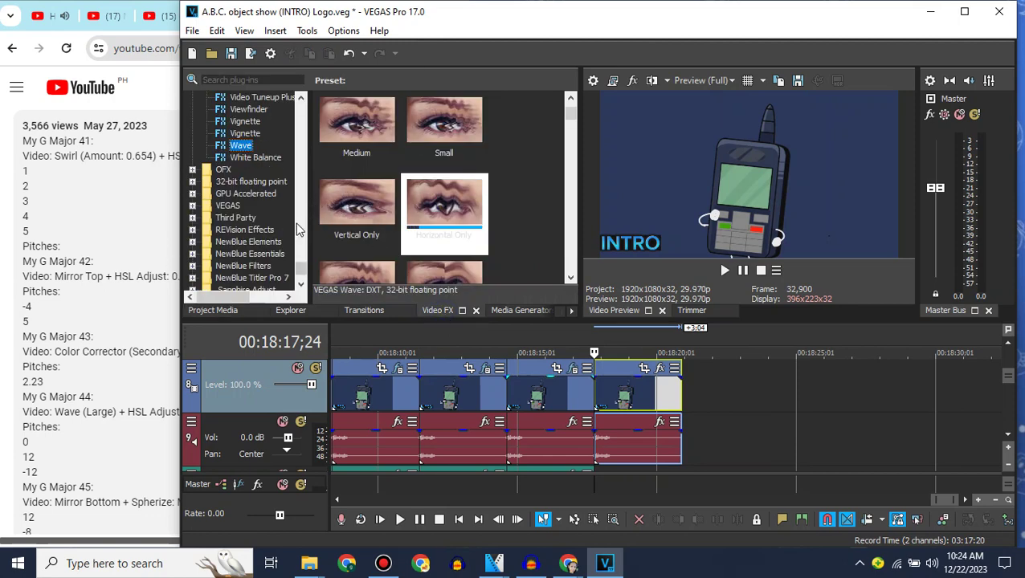
pyautogui.moveTo(300, 268); pyautogui.dragTo(304, 137)
pyautogui.click(241, 254)
pyautogui.moveTo(443, 128); pyautogui.dragTo(624, 400)
pyautogui.click(635, 83)
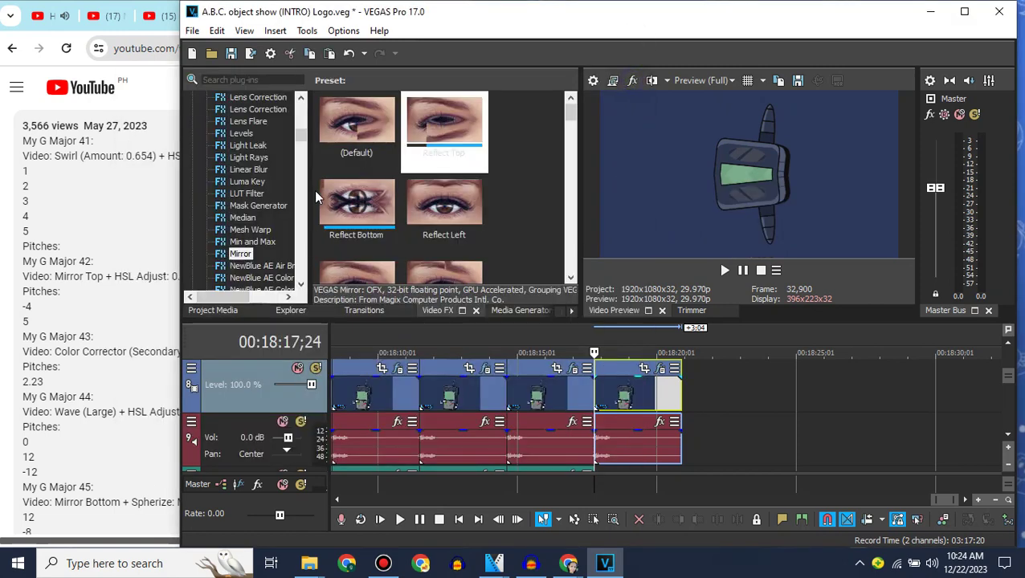
# Step: Add HSL Adjust to the clip on track 8 at 00:18:17;24 and set its add to hue to 0.67
pyautogui.click(302, 117)
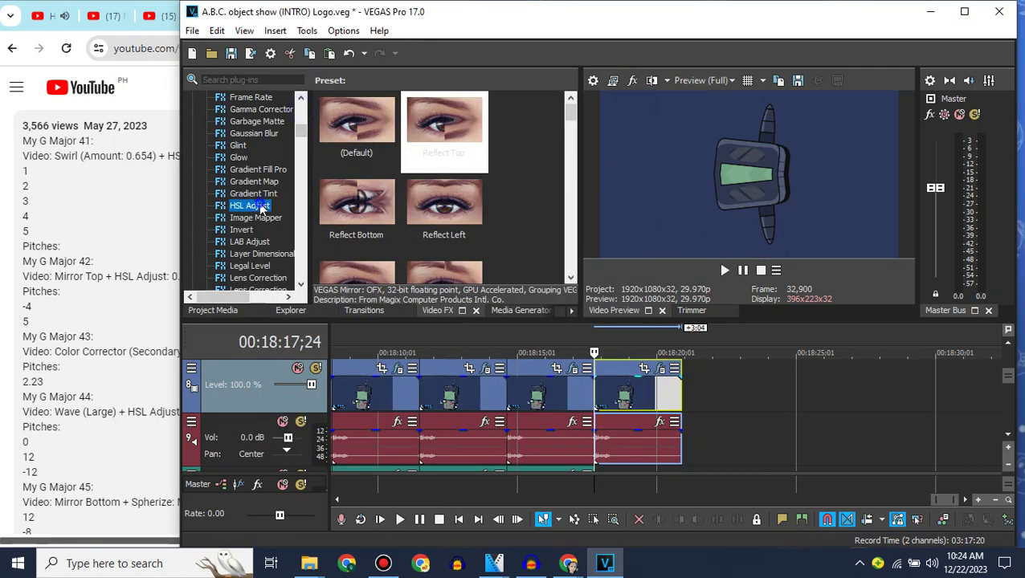
pyautogui.moveTo(357, 127); pyautogui.dragTo(561, 344)
pyautogui.moveTo(115, 245); pyautogui.dragTo(624, 394)
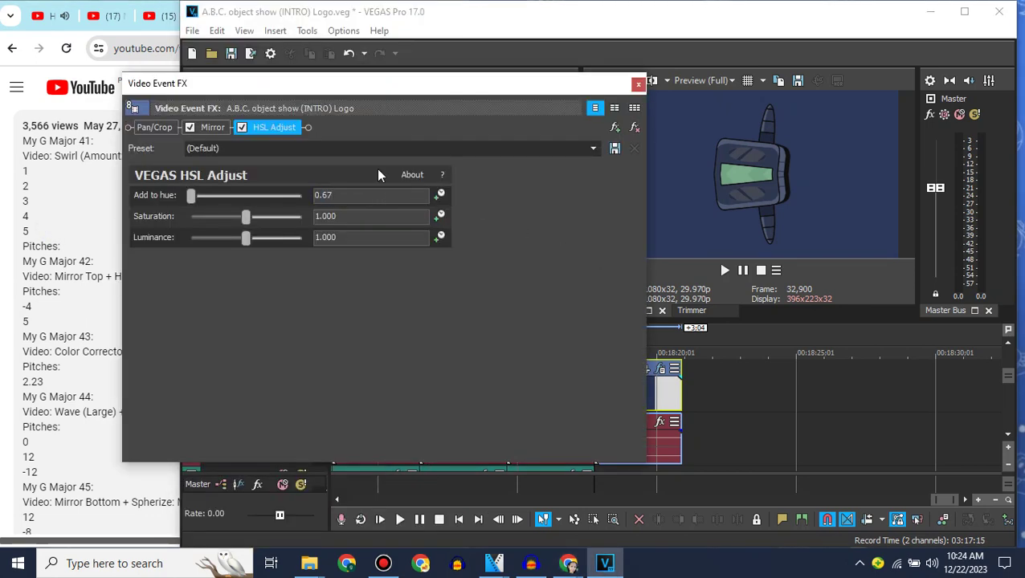
pyautogui.click(363, 148)
pyautogui.click(639, 83)
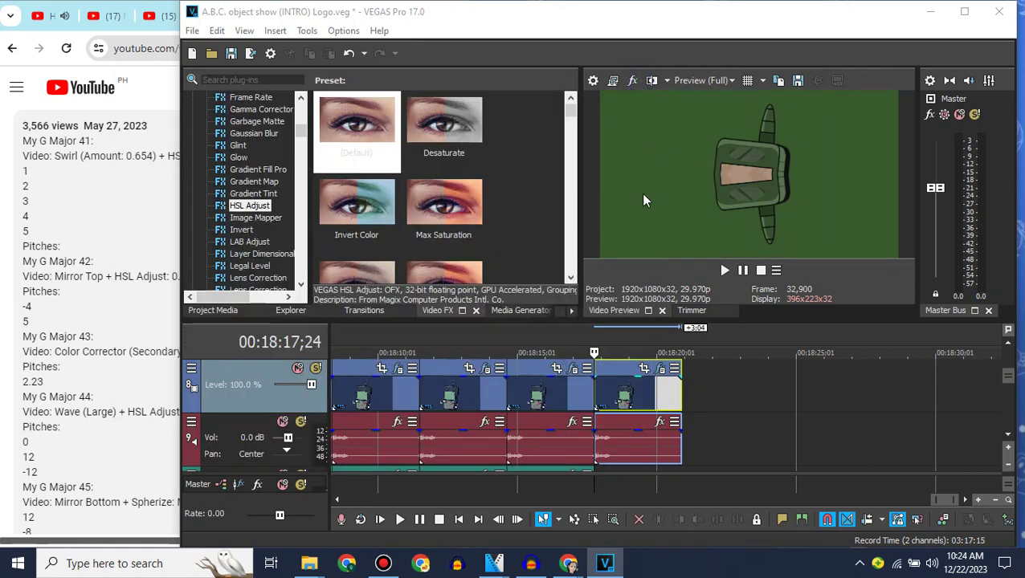
# Step: Set the audio event on track 9 at 00:18:17;24 to the élastique method with a pitch change of -4
pyautogui.rightClick(623, 428)
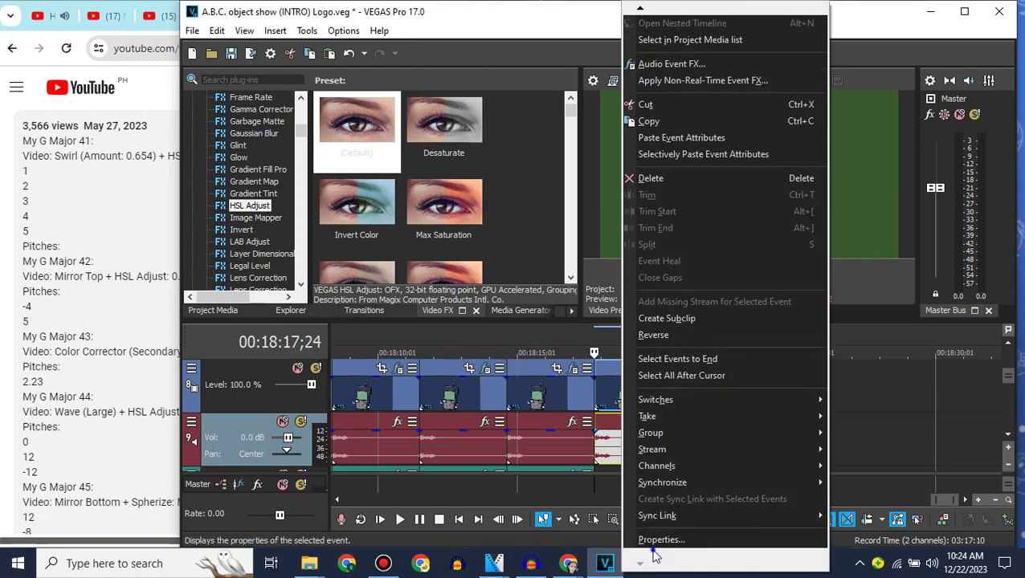
pyautogui.click(660, 540)
pyautogui.click(647, 241)
pyautogui.click(614, 261)
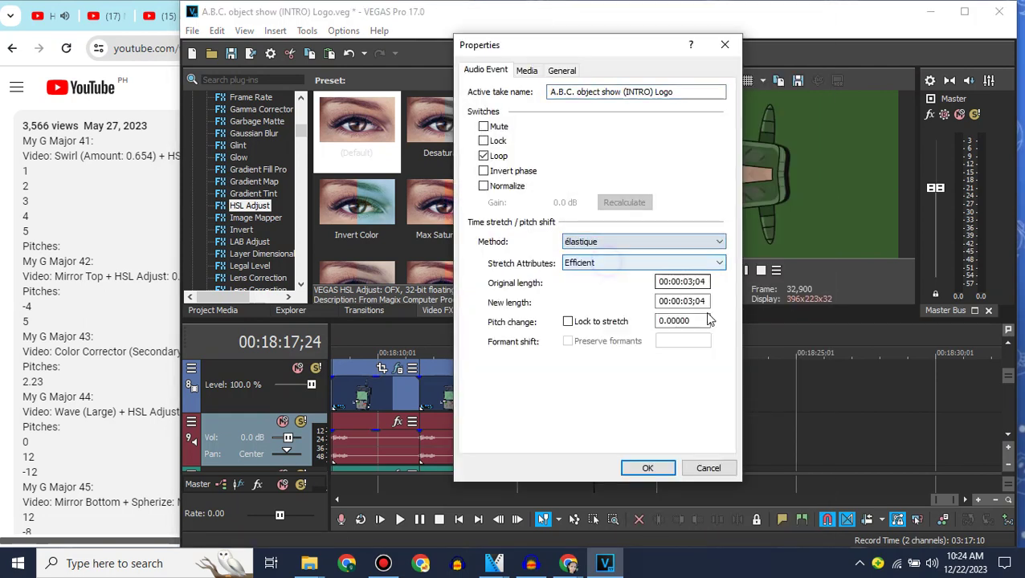
pyautogui.press('Return')
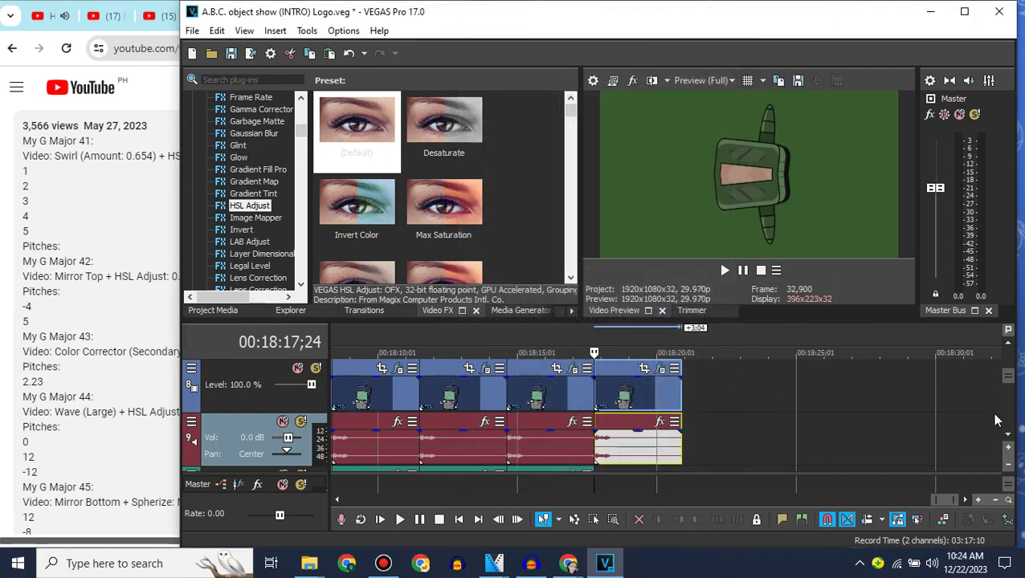
# Step: Paste the copied clip below track 9 at 00:18:17;24 and delete the extra video track that comes with it
pyautogui.click(1008, 433)
pyautogui.click(243, 428)
pyautogui.hotkey('ctrl', 'v')
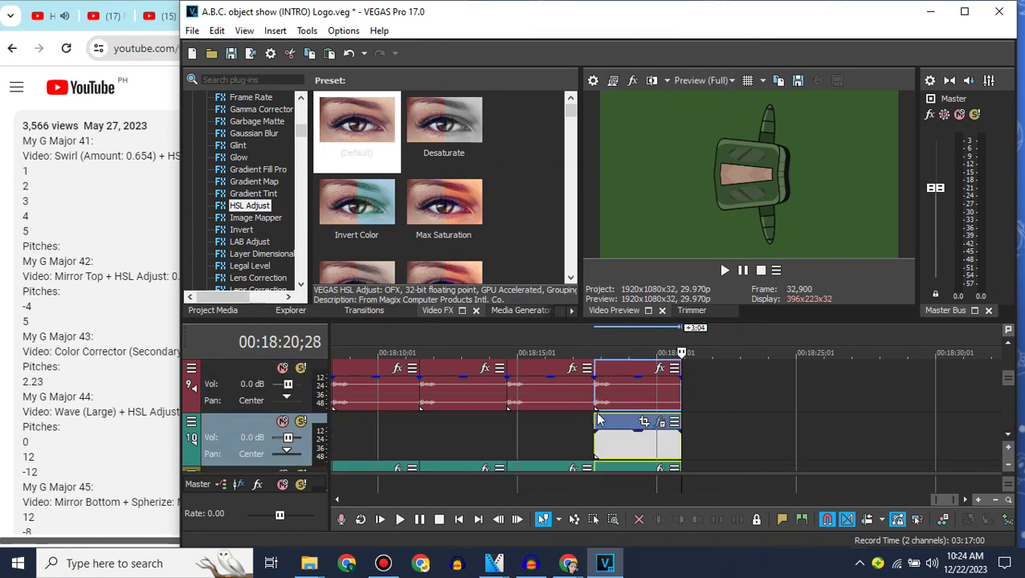
pyautogui.click(590, 424)
pyautogui.rightClick(592, 421)
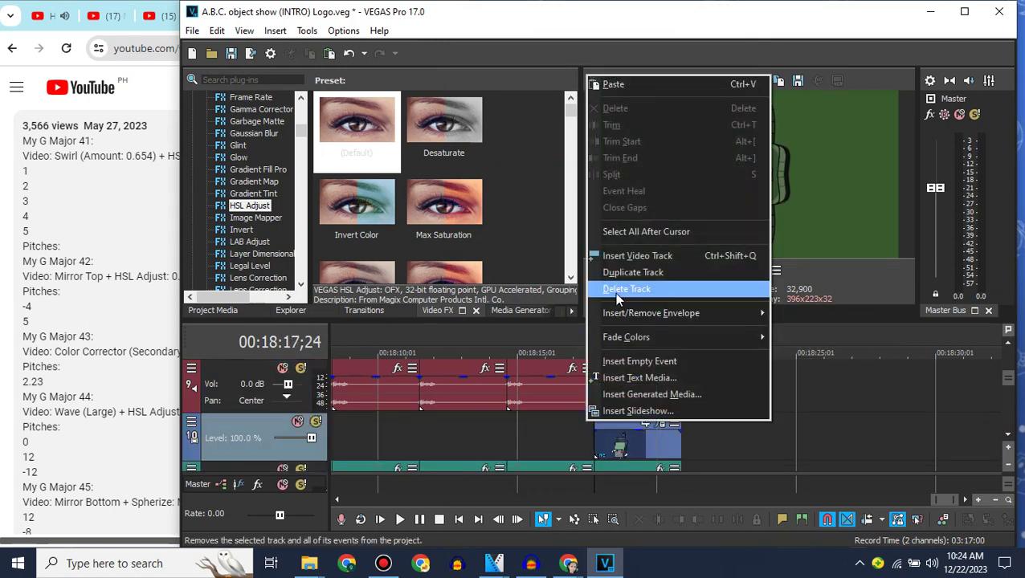
pyautogui.click(615, 293)
# Step: Set the pitch change of the track 10 audio event at 00:18:17;24 to the second listed My G Major 42 pitch, 5
pyautogui.rightClick(618, 418)
pyautogui.moveTo(640, 563)
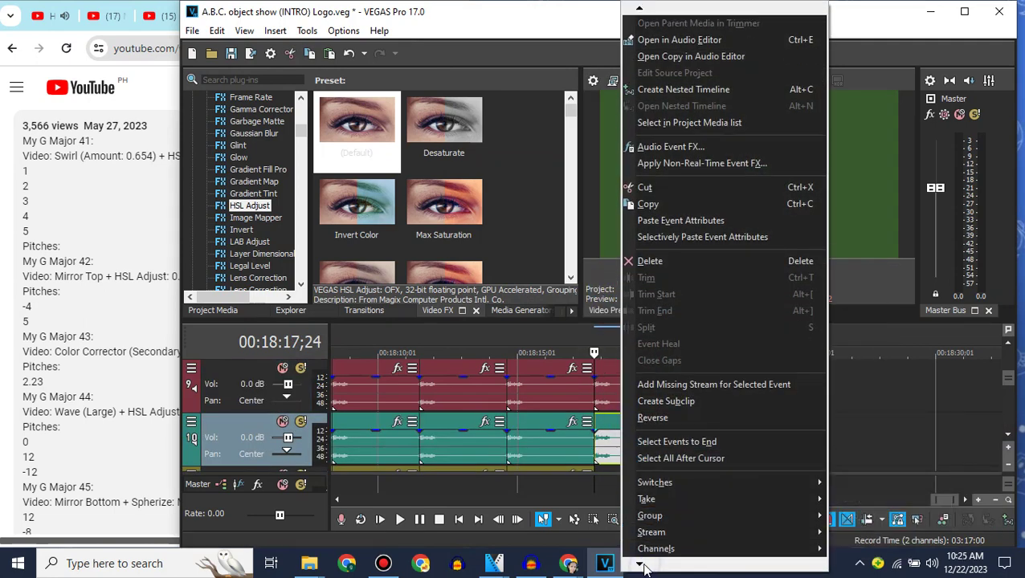
pyautogui.click(657, 540)
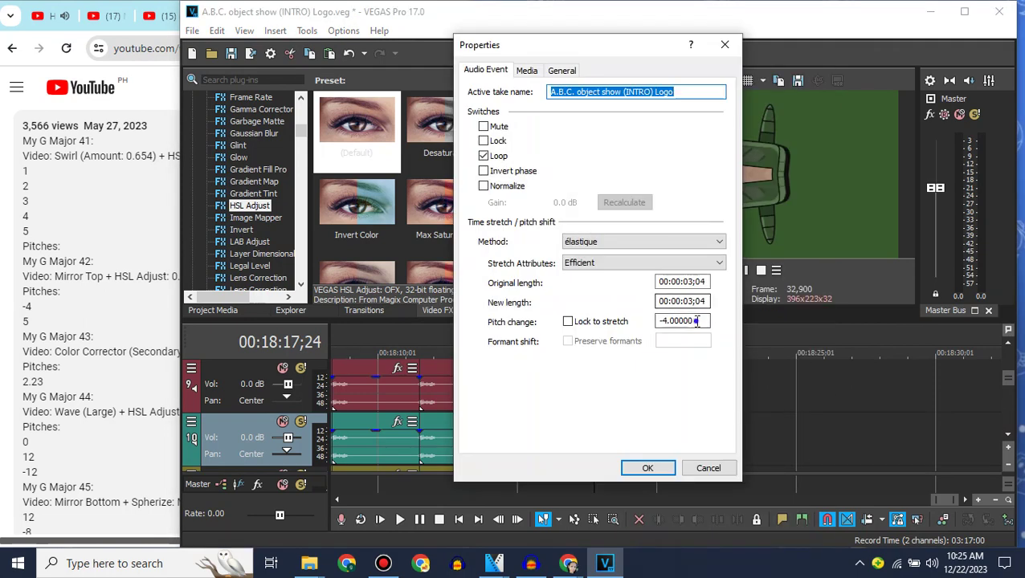
pyautogui.click(668, 469)
# Step: Insert A.B.C. object show (INTRO) Logo.mp4 on track 8 at 00:18:20;28 and apply the Invert effect
pyautogui.click(1008, 344)
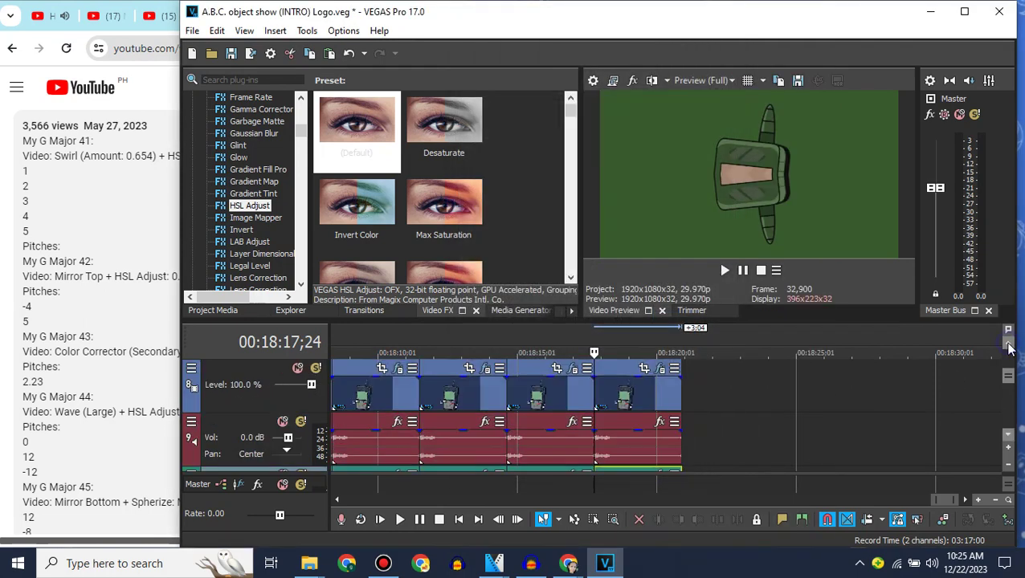
pyautogui.click(224, 312)
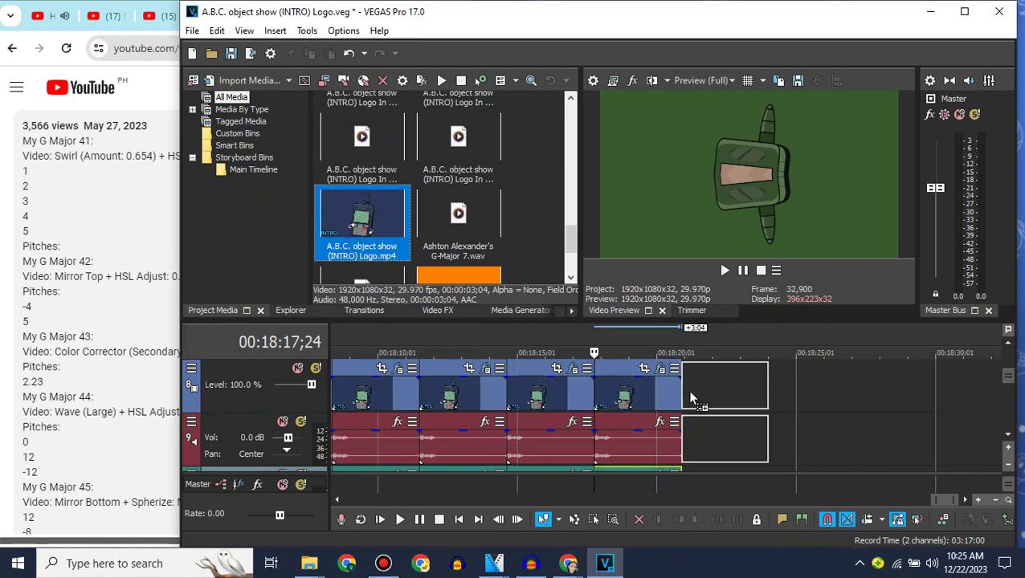
pyautogui.moveTo(691, 397); pyautogui.dragTo(692, 398)
pyautogui.click(434, 311)
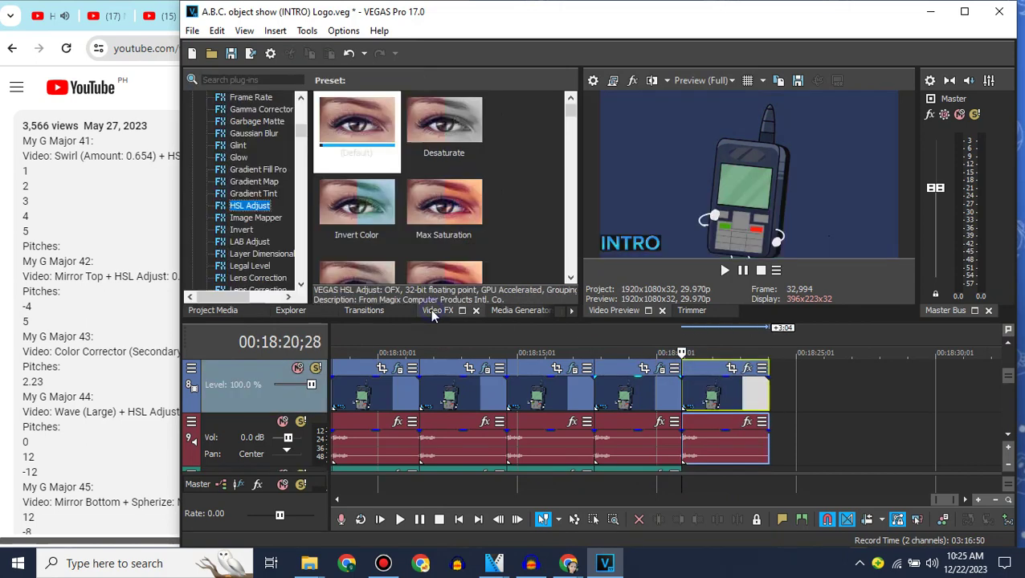
pyautogui.click(241, 230)
pyautogui.moveTo(357, 122); pyautogui.dragTo(711, 393)
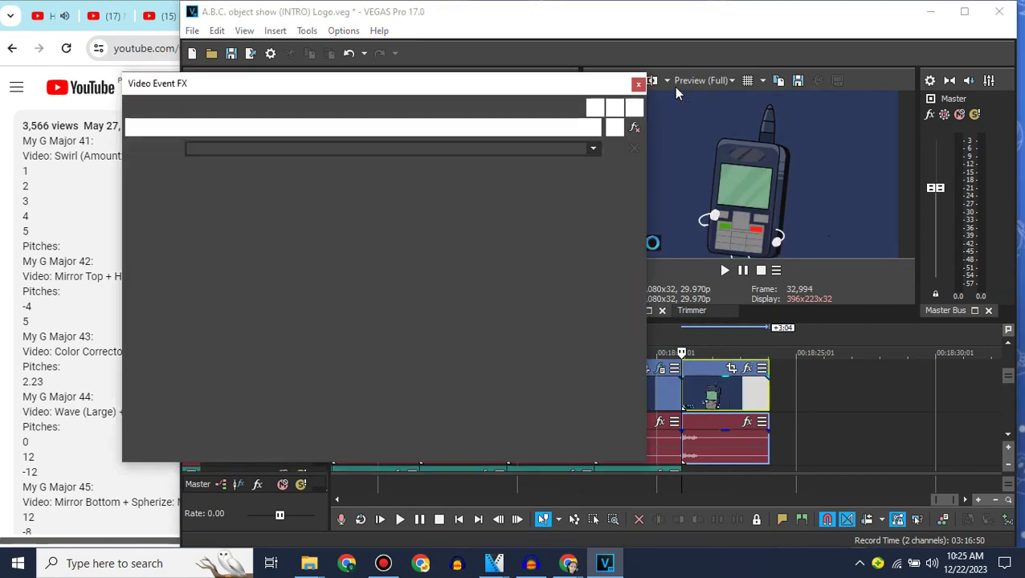
pyautogui.click(638, 83)
# Step: Add HSL Adjust to the clip at 00:18:20;28 and choose a saved hue-shifting preset for it
pyautogui.click(241, 203)
pyautogui.moveTo(378, 125); pyautogui.dragTo(712, 395)
pyautogui.click(594, 150)
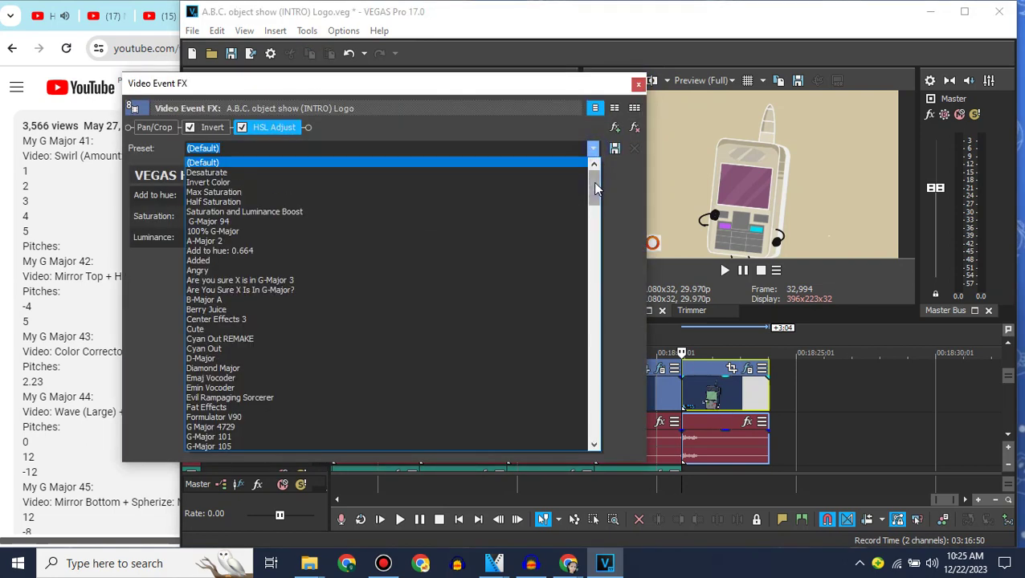
pyautogui.moveTo(595, 188); pyautogui.dragTo(601, 427)
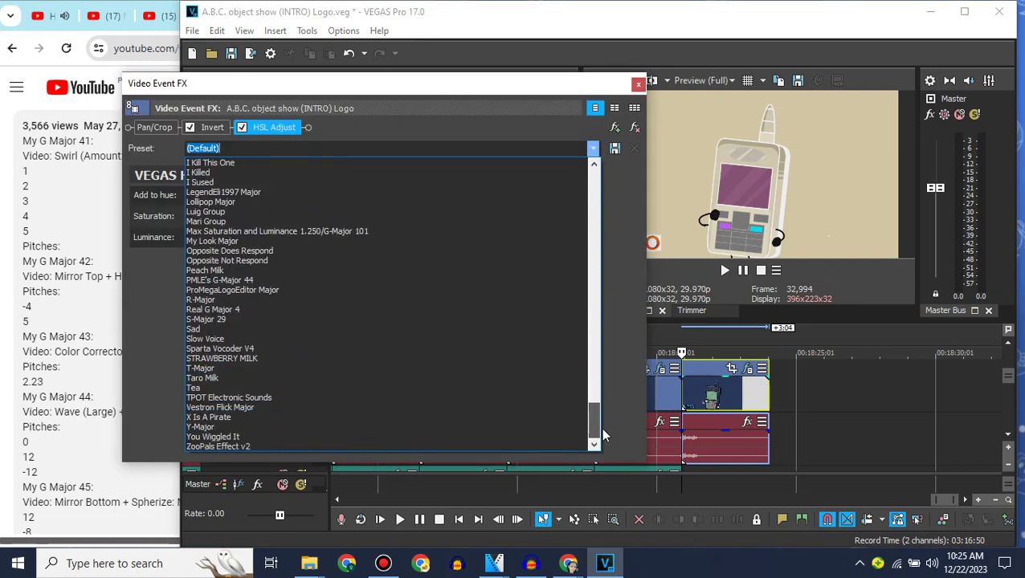
pyautogui.click(204, 339)
pyautogui.click(639, 83)
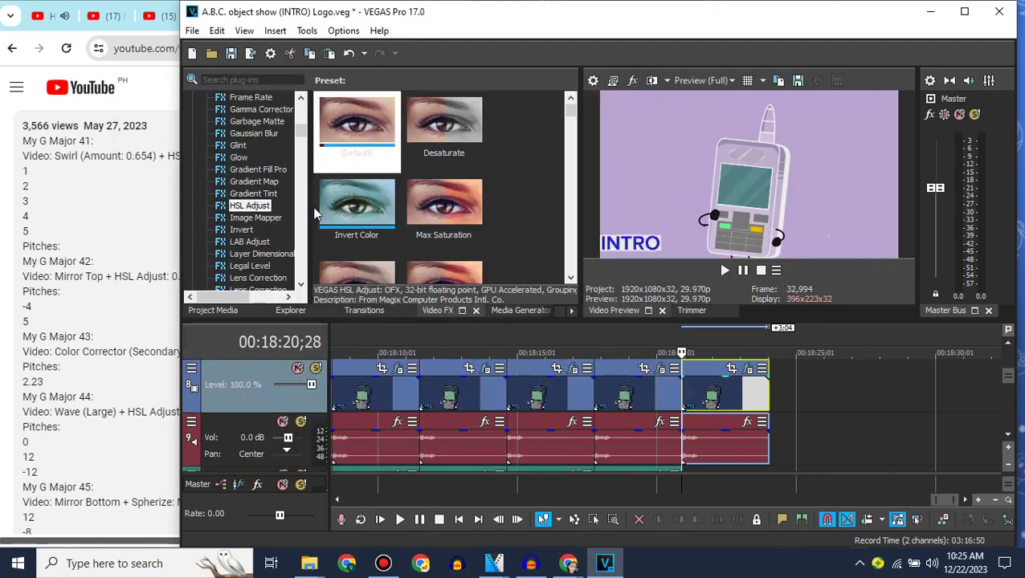
# Step: Apply the Wave effect with the G-Major 43 preset to the clip on track 8 at 00:18:20;28
pyautogui.moveTo(300, 132); pyautogui.dragTo(301, 267)
pyautogui.click(241, 182)
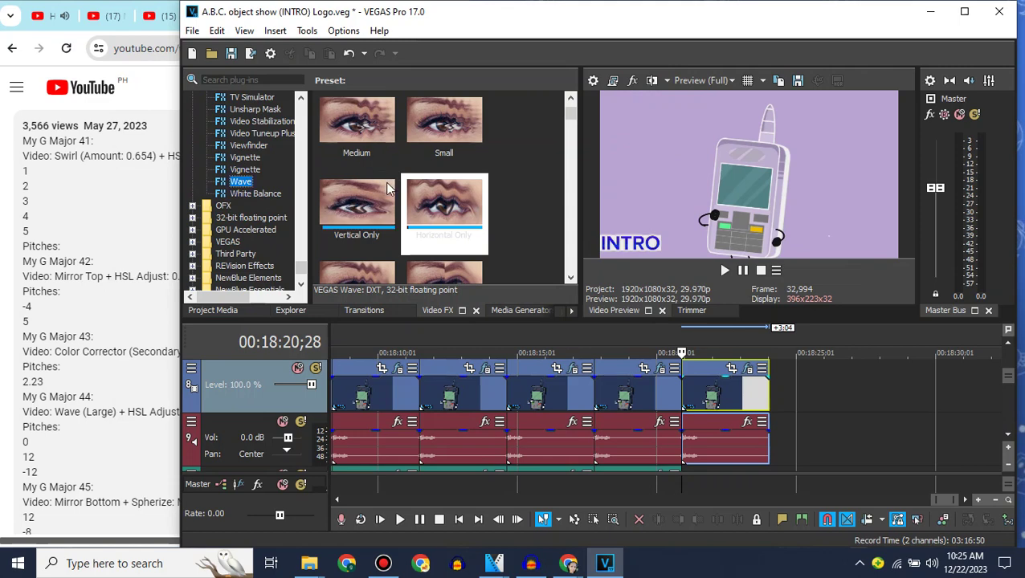
pyautogui.scroll(-3, 568, 129)
pyautogui.moveTo(375, 139); pyautogui.dragTo(693, 384)
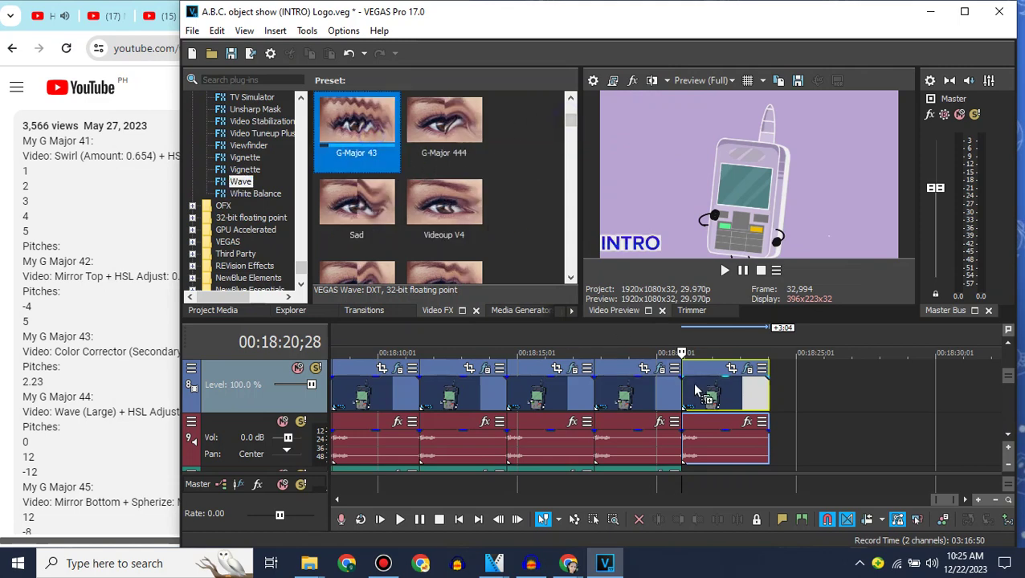
pyautogui.click(641, 82)
# Step: Add the Deform effect to the clip at 00:18:20;28 and choose the G-Major 43 preset
pyautogui.moveTo(303, 268); pyautogui.dragTo(710, 396)
pyautogui.click(241, 146)
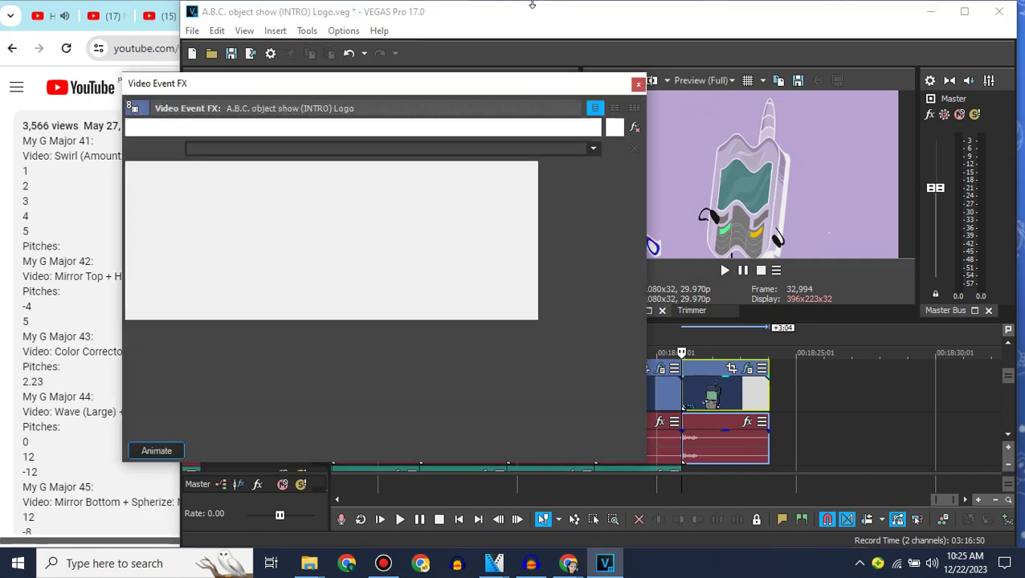
pyautogui.click(592, 148)
pyautogui.moveTo(594, 194)
pyautogui.mouseDown()
pyautogui.moveTo(589, 265)
pyautogui.moveTo(591, 178)
pyautogui.mouseUp()
pyautogui.click(265, 330)
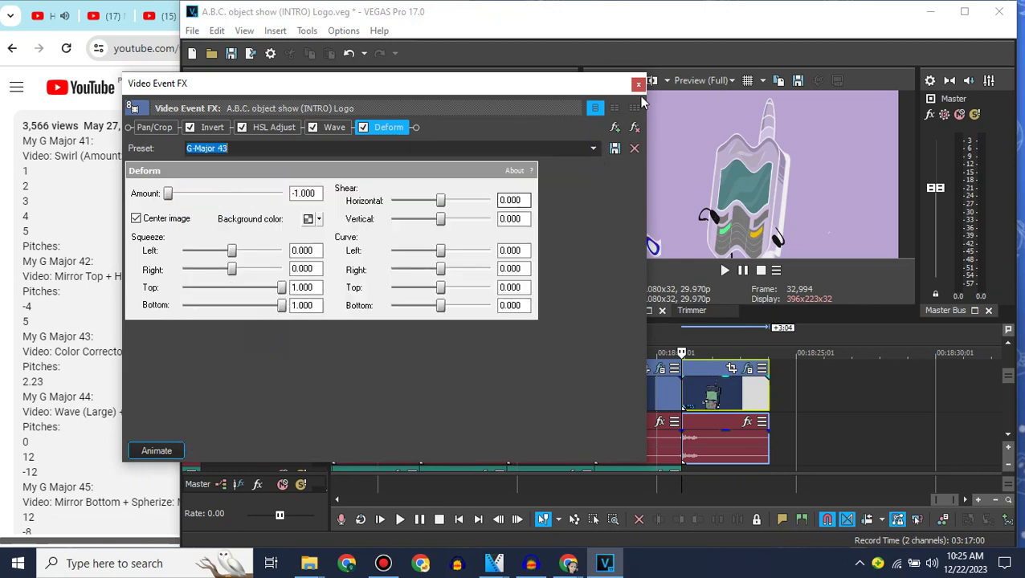
pyautogui.click(638, 84)
# Step: Apply Pinch/Punch with the Maximum Punch preset to the clip on track 8 at 00:18:20;28
pyautogui.scroll(-10, 299, 171)
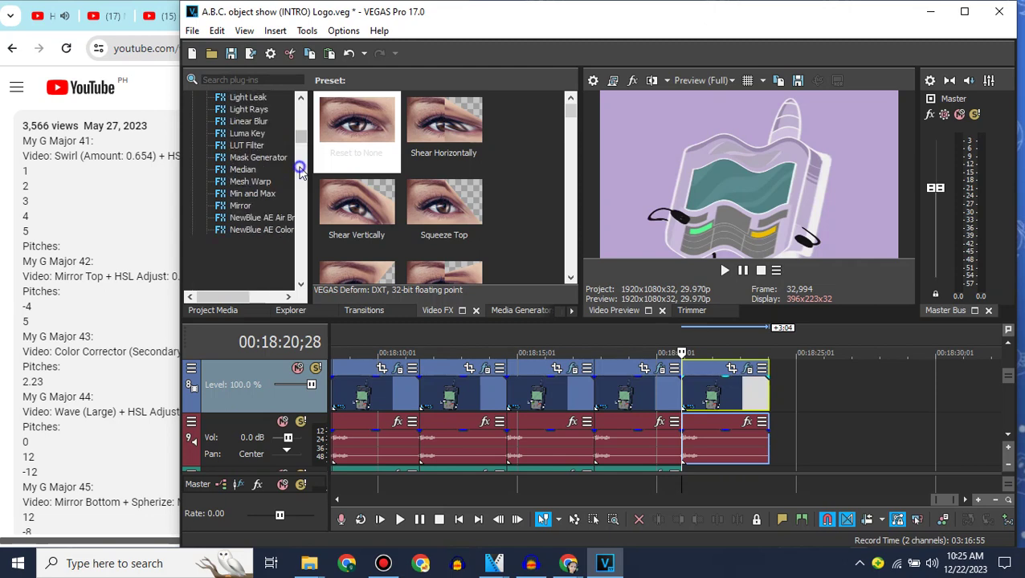
pyautogui.scroll(-10, 302, 194)
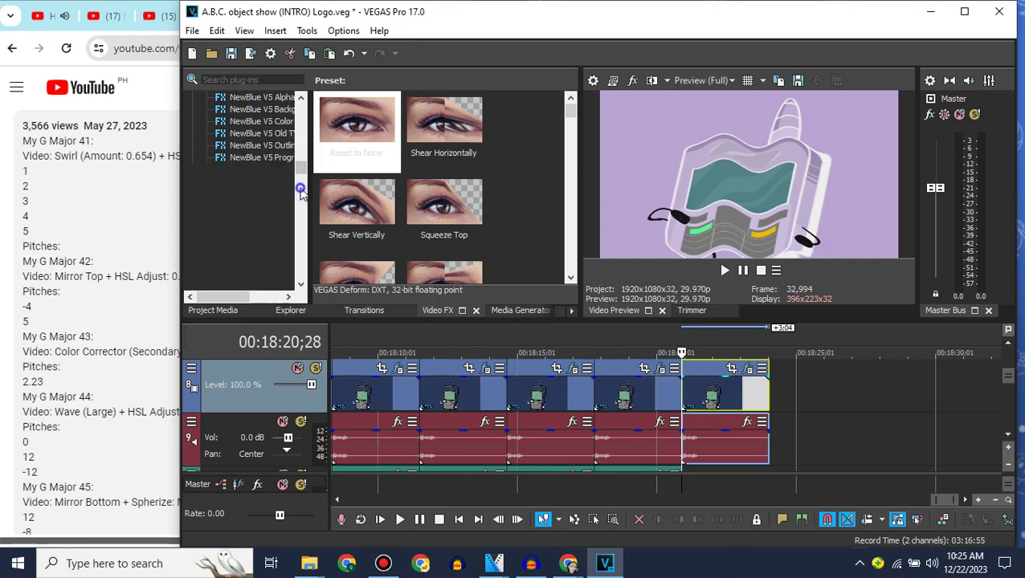
pyautogui.click(252, 254)
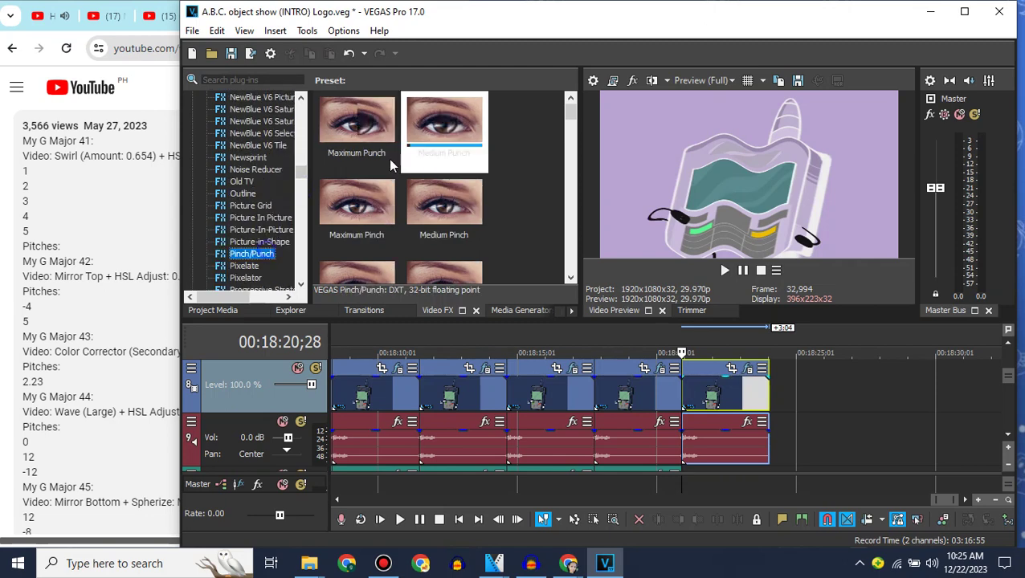
pyautogui.click(388, 158)
pyautogui.moveTo(388, 159); pyautogui.dragTo(702, 385)
pyautogui.click(637, 83)
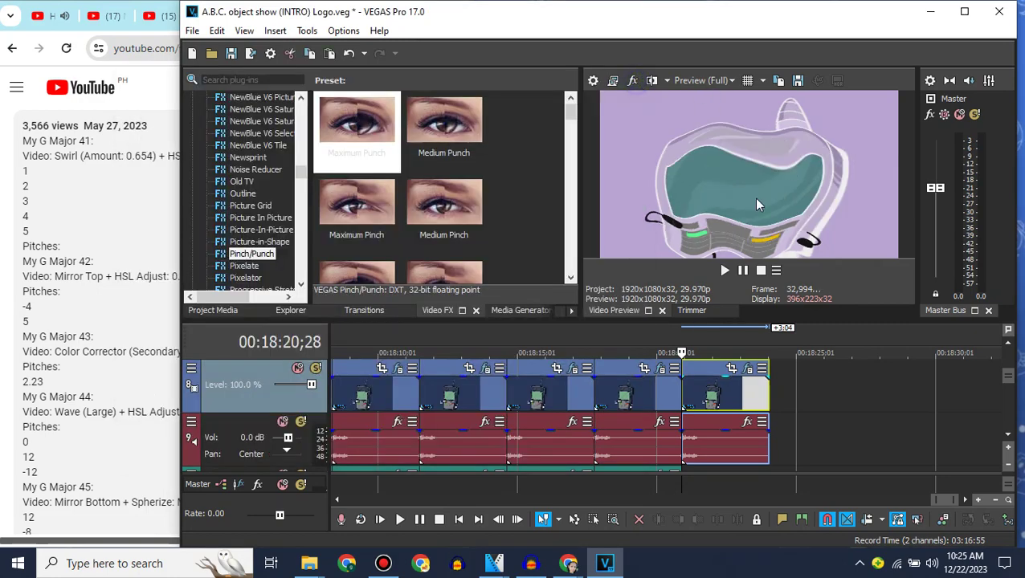
# Step: Open the properties of the track 9 audio event at 00:18:20;28 and set its pitch shift method to élastique
pyautogui.rightClick(696, 425)
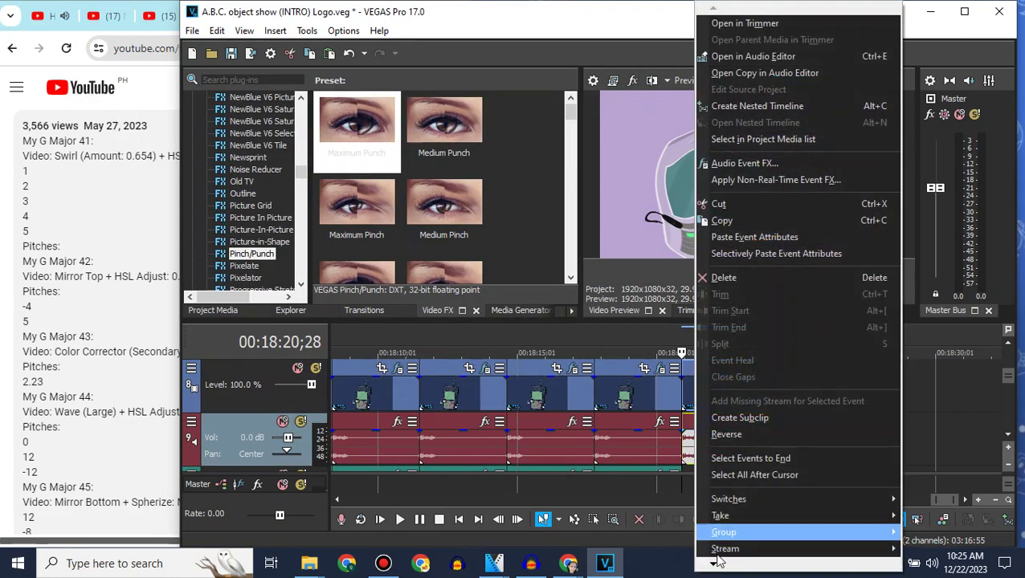
pyautogui.click(739, 545)
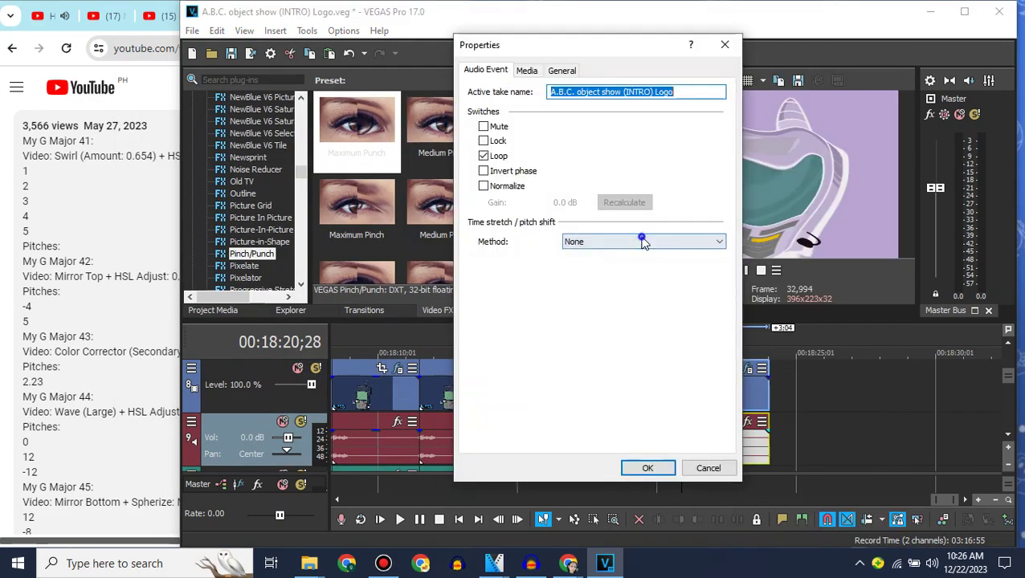
pyautogui.click(640, 241)
pyautogui.click(634, 277)
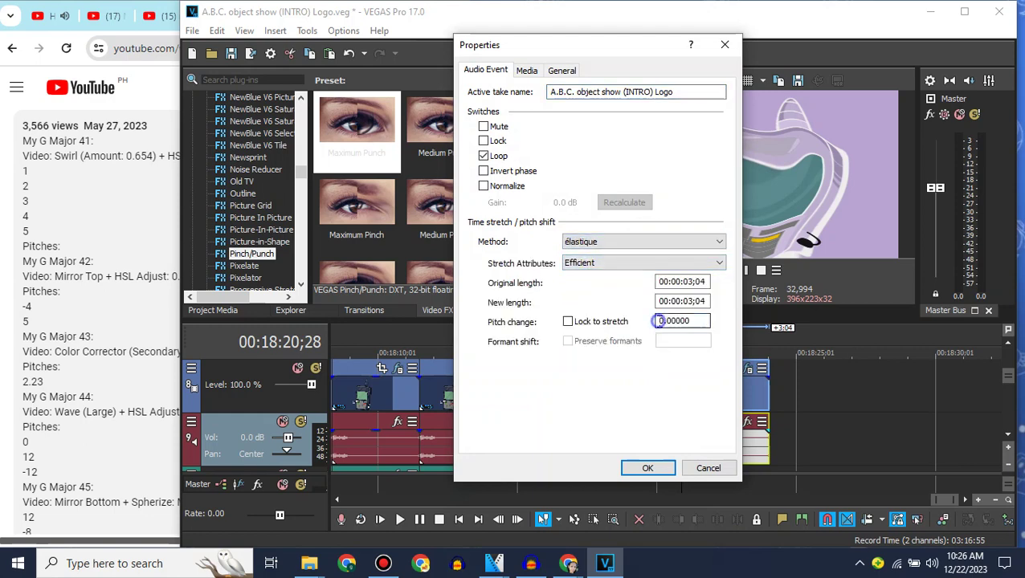
# Step: Switch to YouTube in Chrome and search for "my g-major 43"
pyautogui.click(88, 279)
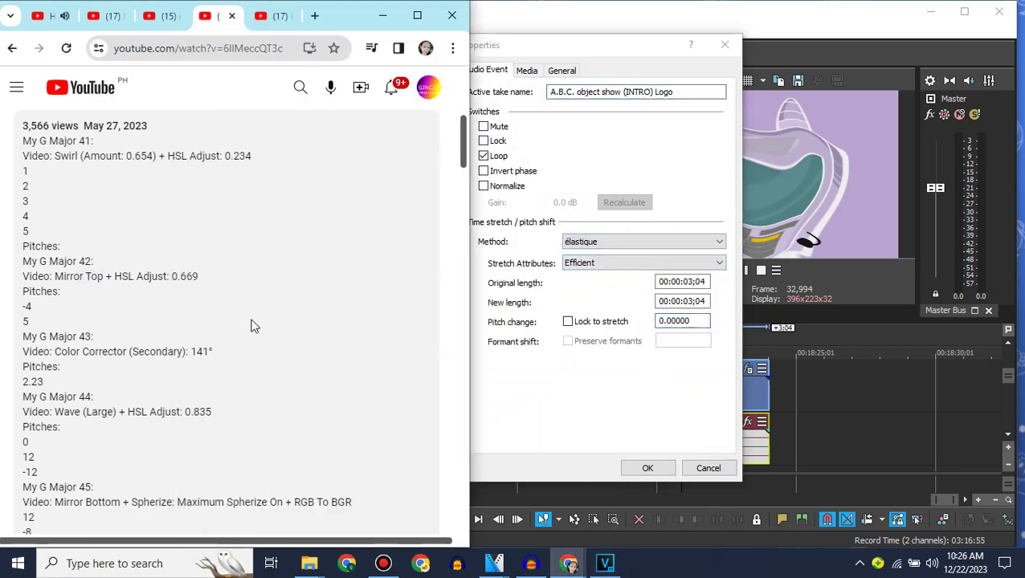
pyautogui.click(164, 21)
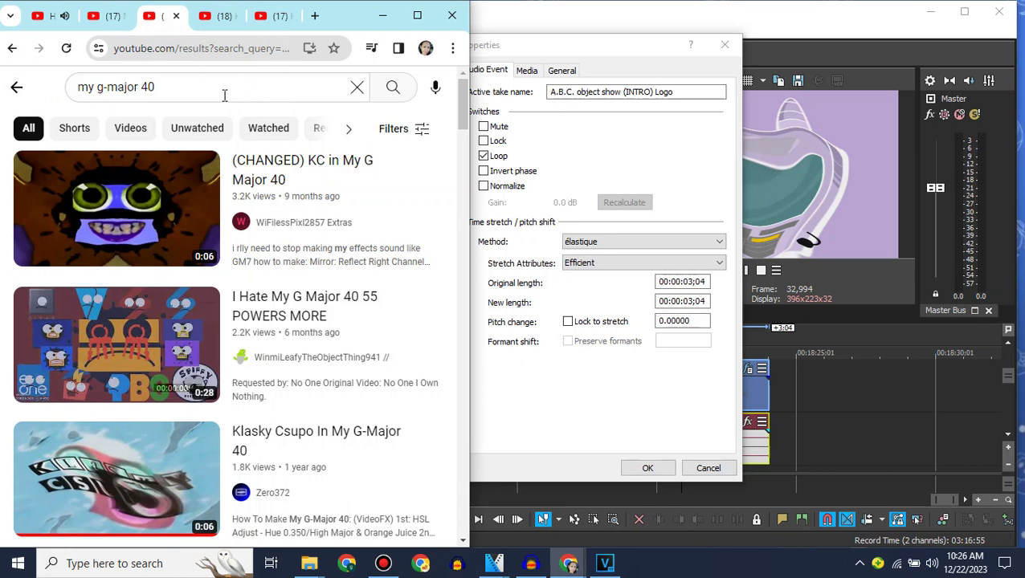
pyautogui.click(149, 90)
pyautogui.press('BackSpace')
pyautogui.write('3')
pyautogui.press('Return')
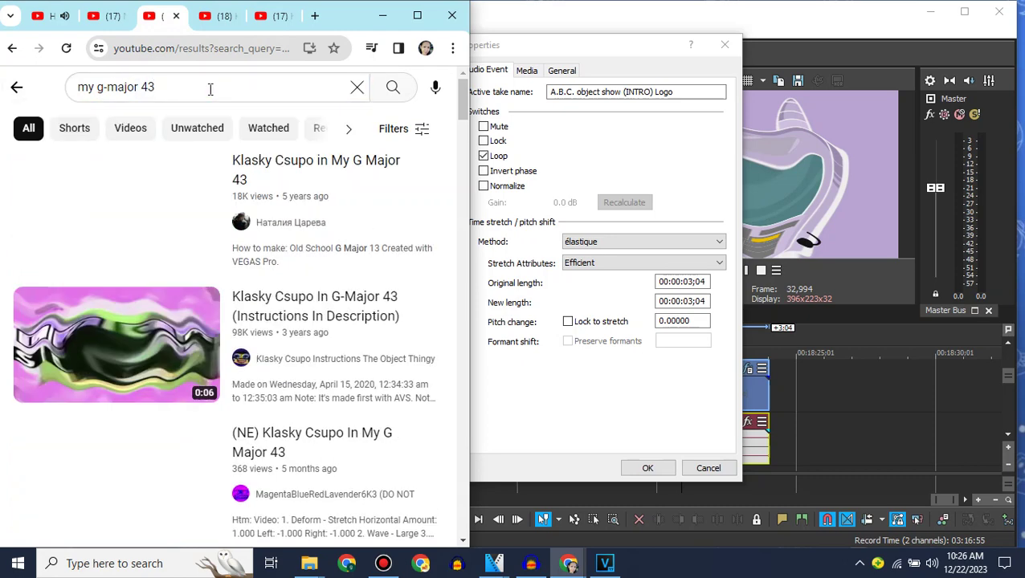
# Step: Open Klasky Csupo In G-Major 43 (Instructions In Description), mute it, and read the effect and pitch instructions in its description
pyautogui.click(99, 317)
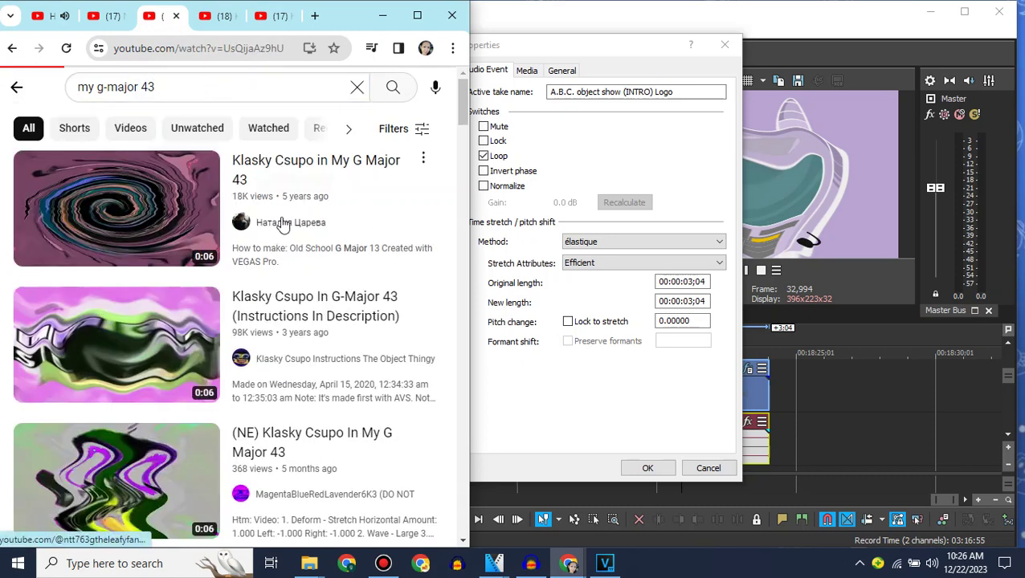
pyautogui.press('m')
pyautogui.scroll(-3, 245, 391)
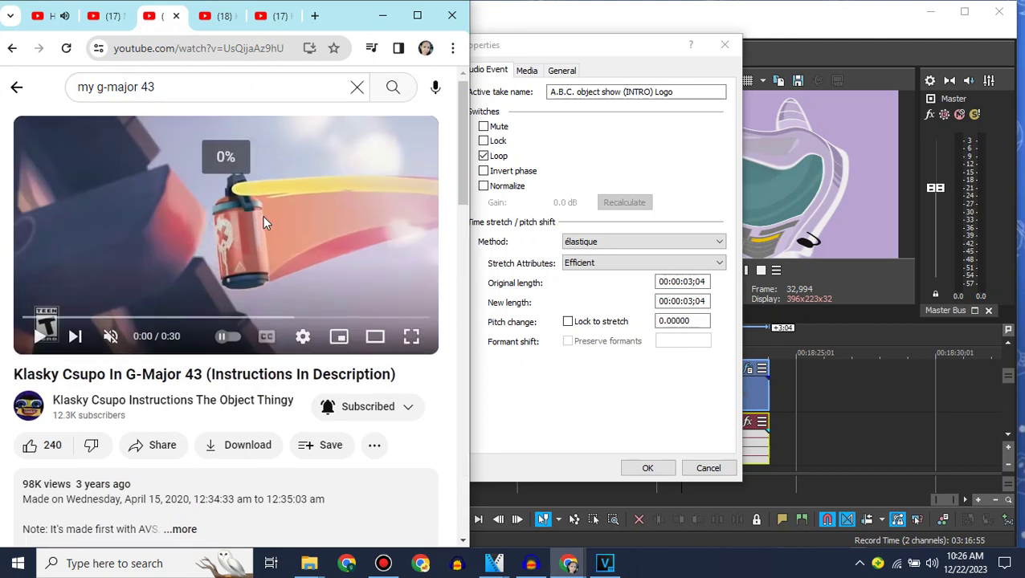
pyautogui.click(241, 359)
pyautogui.scroll(-13, 241, 359)
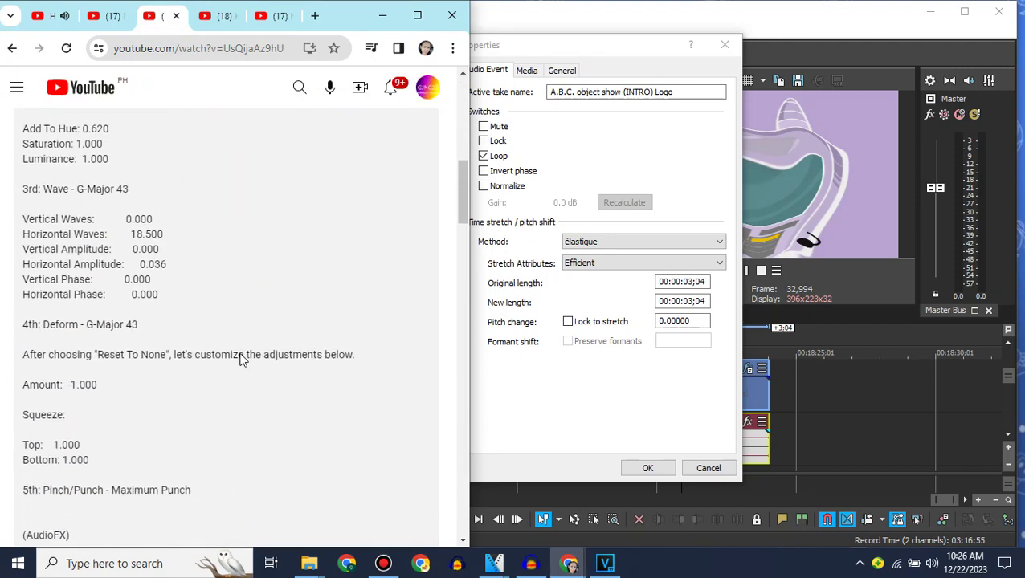
# Step: Set the pitch change of the track 9 audio event to -2 and apply its properties
pyautogui.click(709, 320)
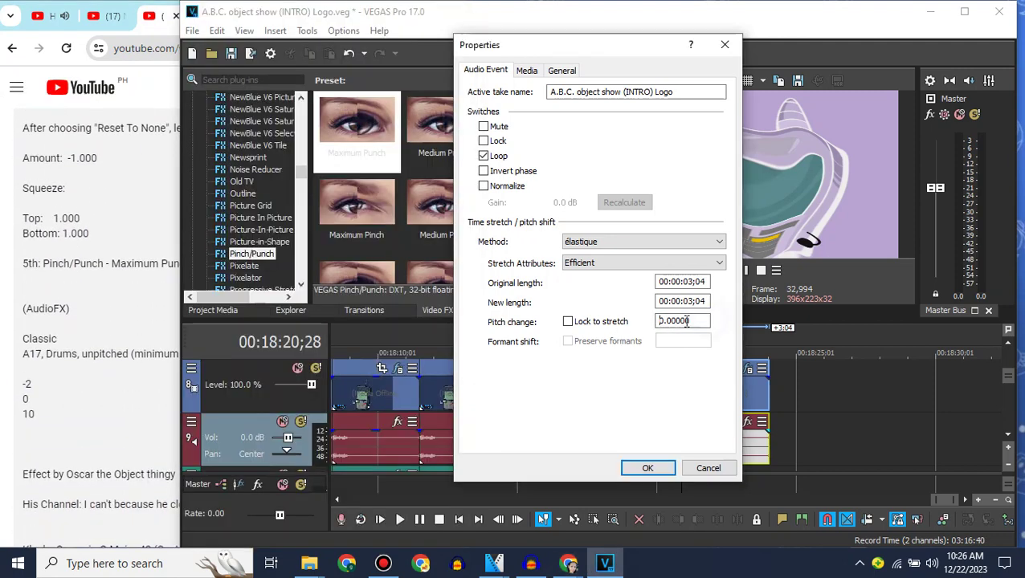
pyautogui.write('-2')
pyautogui.press('Return')
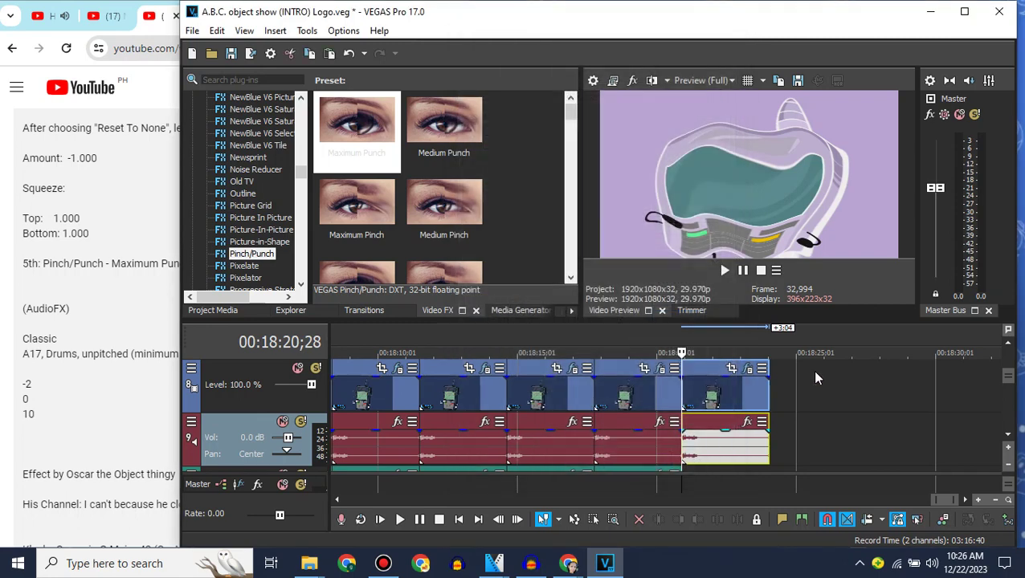
# Step: Add A.B.C. object show (INTRO) Logo.mp4 at 00:18:20;28 with its audio on track 10, and delete the extra video track
pyautogui.scroll(-1, 1010, 436)
pyautogui.click(213, 310)
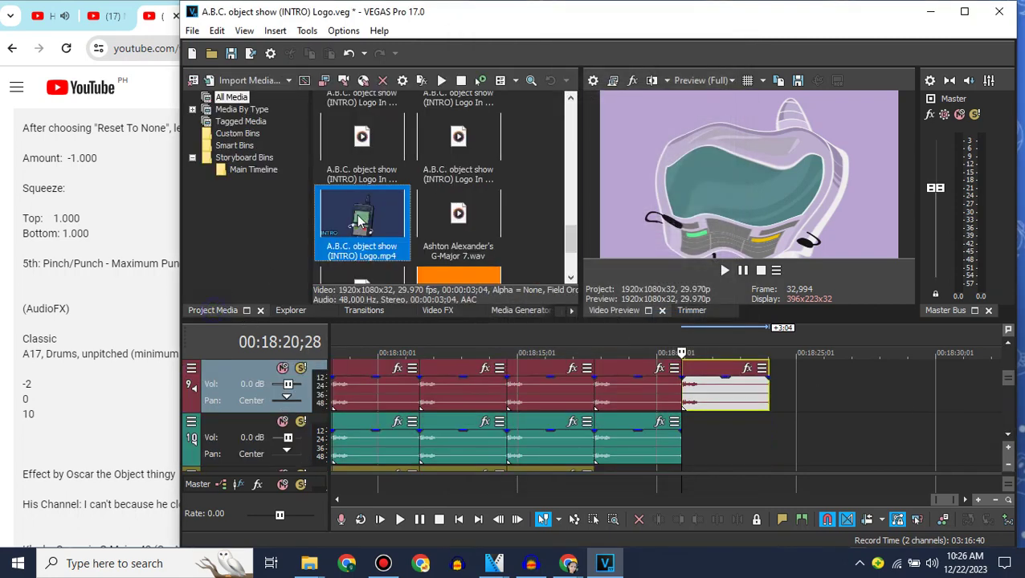
pyautogui.moveTo(685, 438); pyautogui.dragTo(685, 437)
pyautogui.rightClick(654, 424)
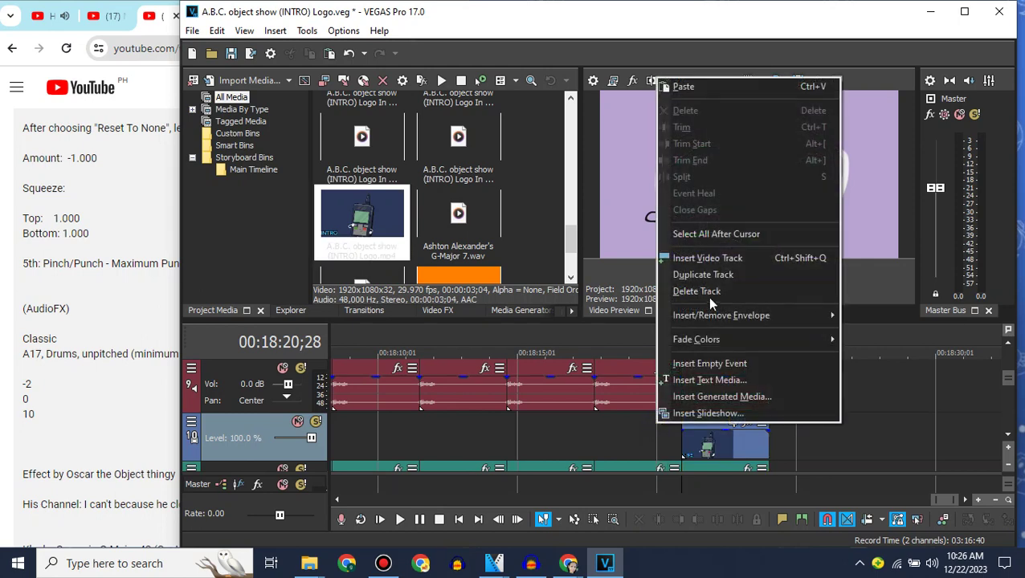
pyautogui.click(707, 294)
# Step: Add the same intro logo clip at 00:18:20;28 with its audio on track 11, and delete the extra video track
pyautogui.click(1008, 434)
pyautogui.moveTo(382, 256); pyautogui.dragTo(688, 439)
pyautogui.rightClick(654, 432)
pyautogui.click(694, 300)
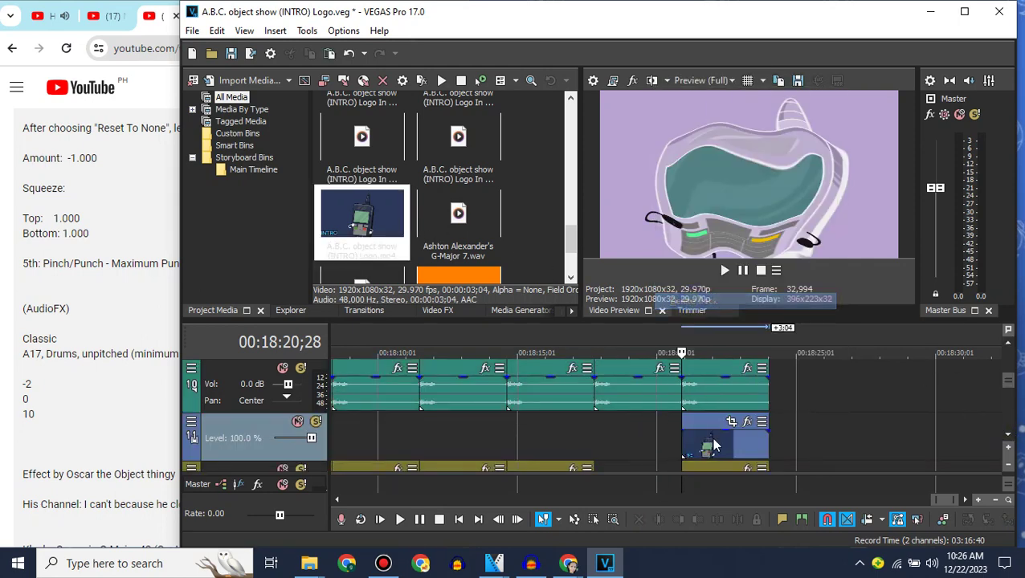
# Step: Set the pitch shift method of the track 11 audio event at 00:18:20;28 to élastique and apply its properties
pyautogui.rightClick(704, 420)
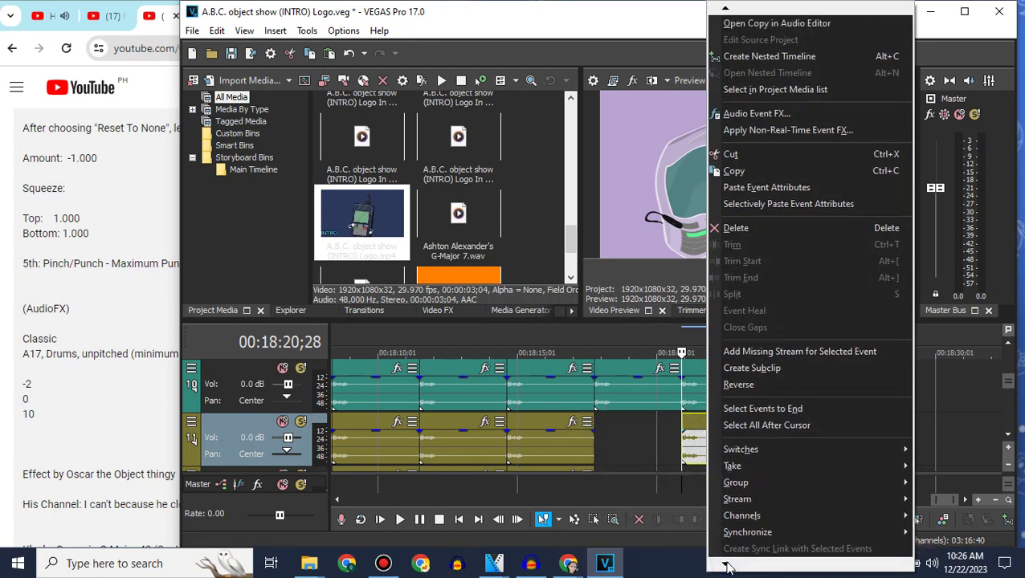
pyautogui.click(755, 539)
pyautogui.click(618, 241)
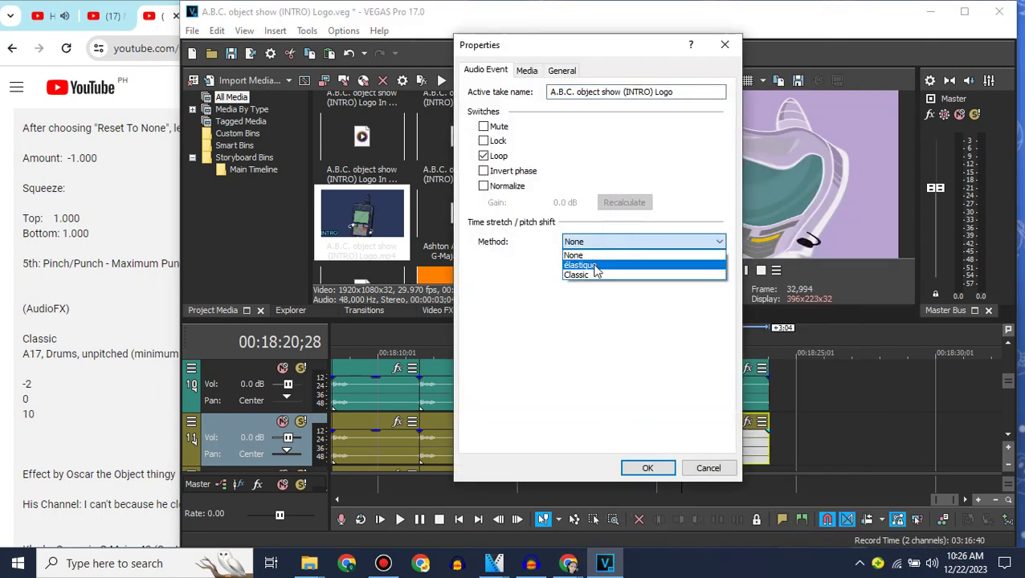
pyautogui.click(610, 269)
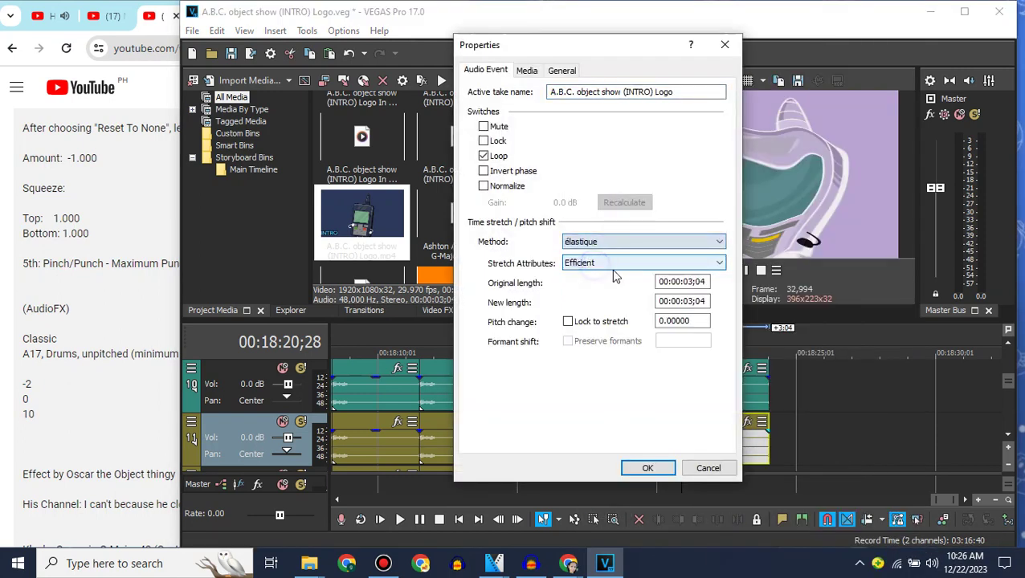
pyautogui.click(648, 468)
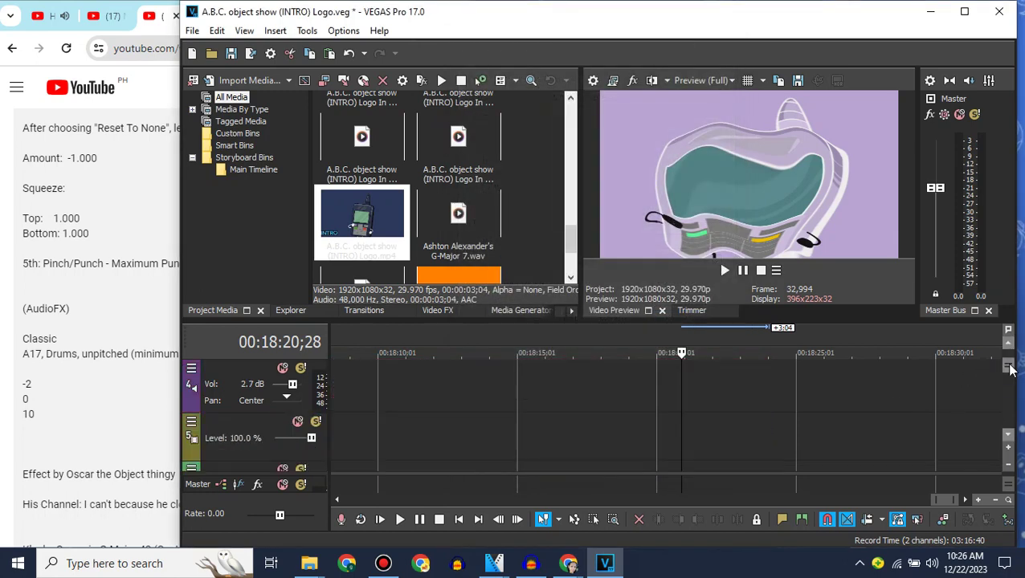